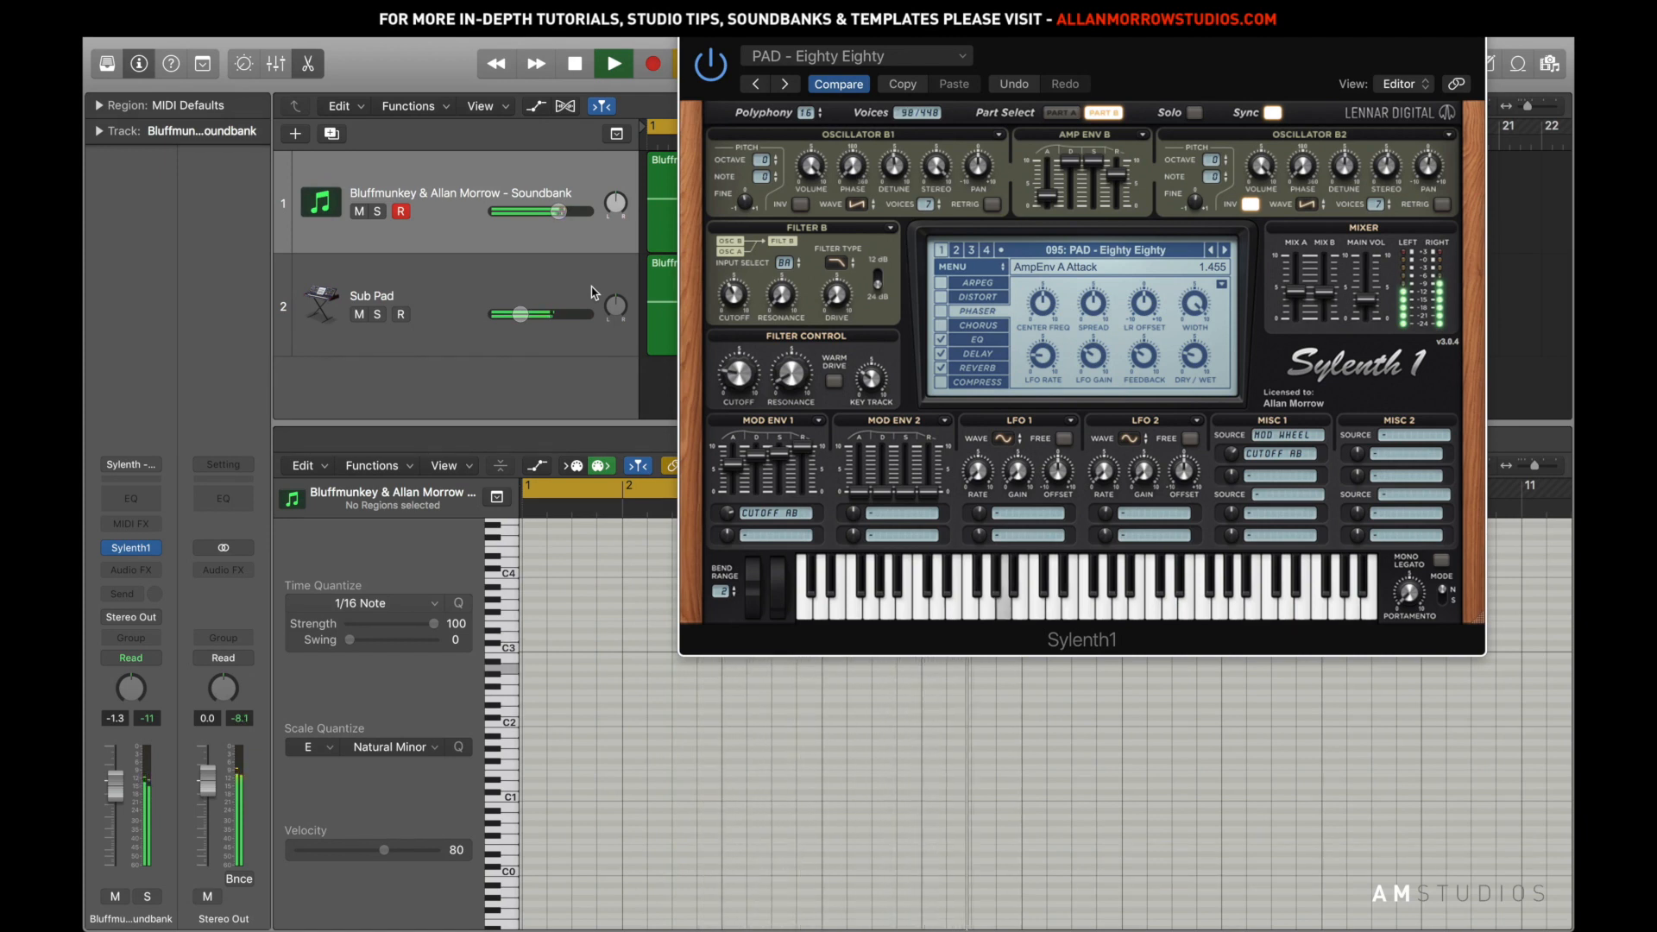
# Stop playback and examine the available modulation destinations for LFO 1 in Sylenth1, leaving its first destination unassigned
pyautogui.press('space')
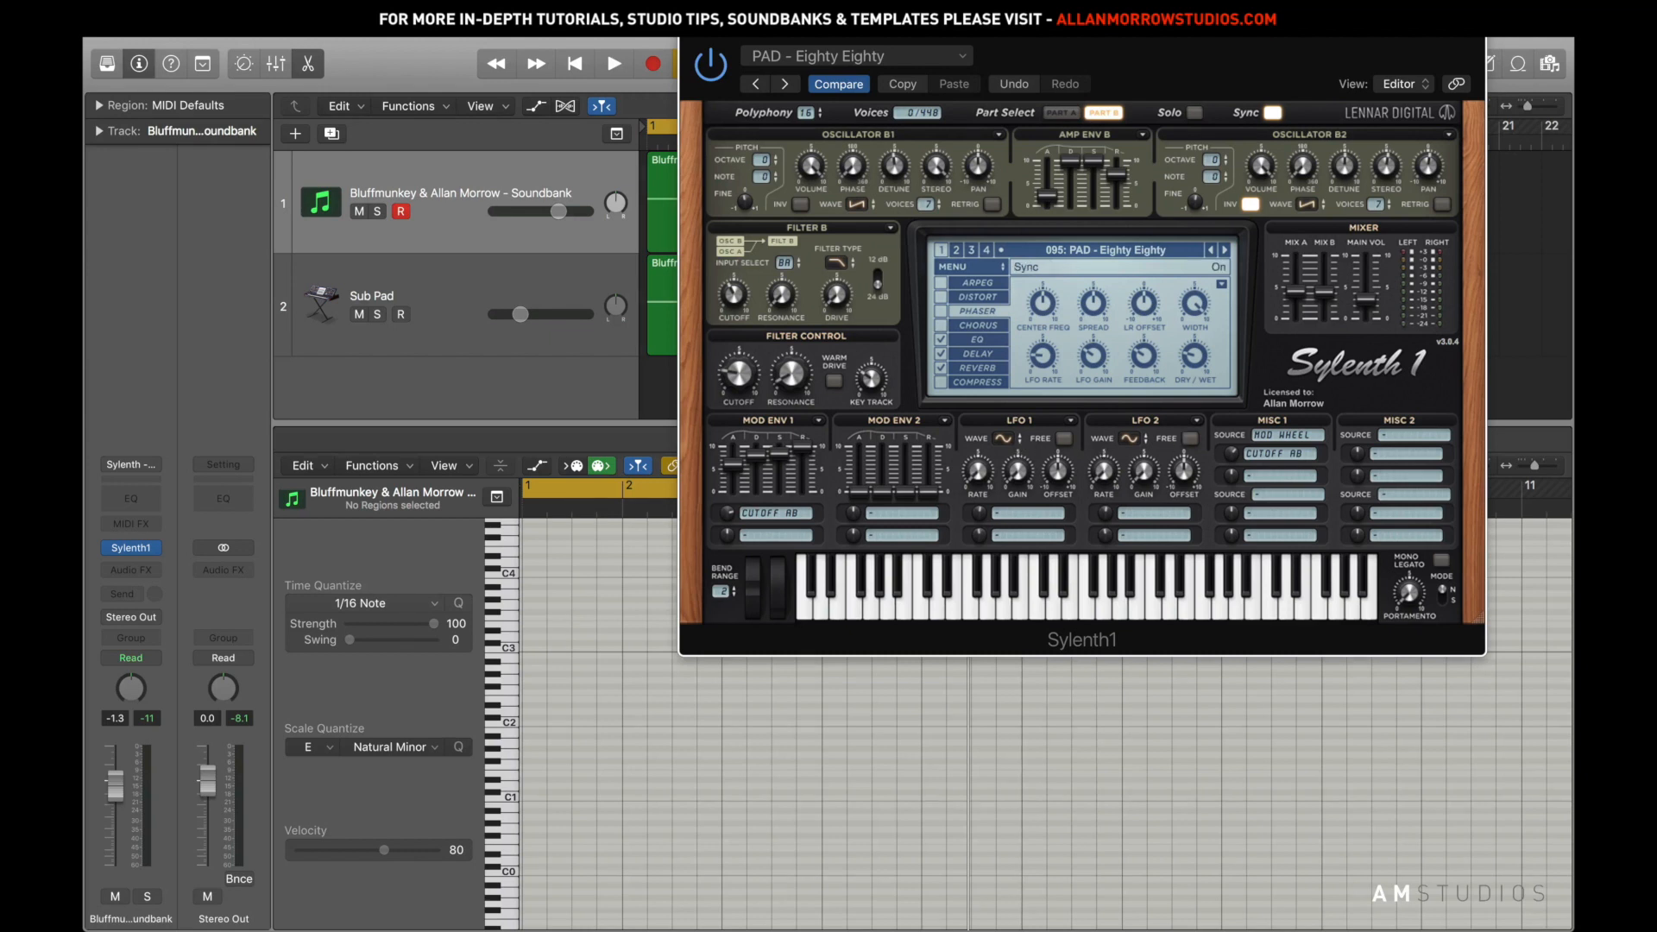
pyautogui.moveTo(1270, 38); pyautogui.dragTo(1333, 43)
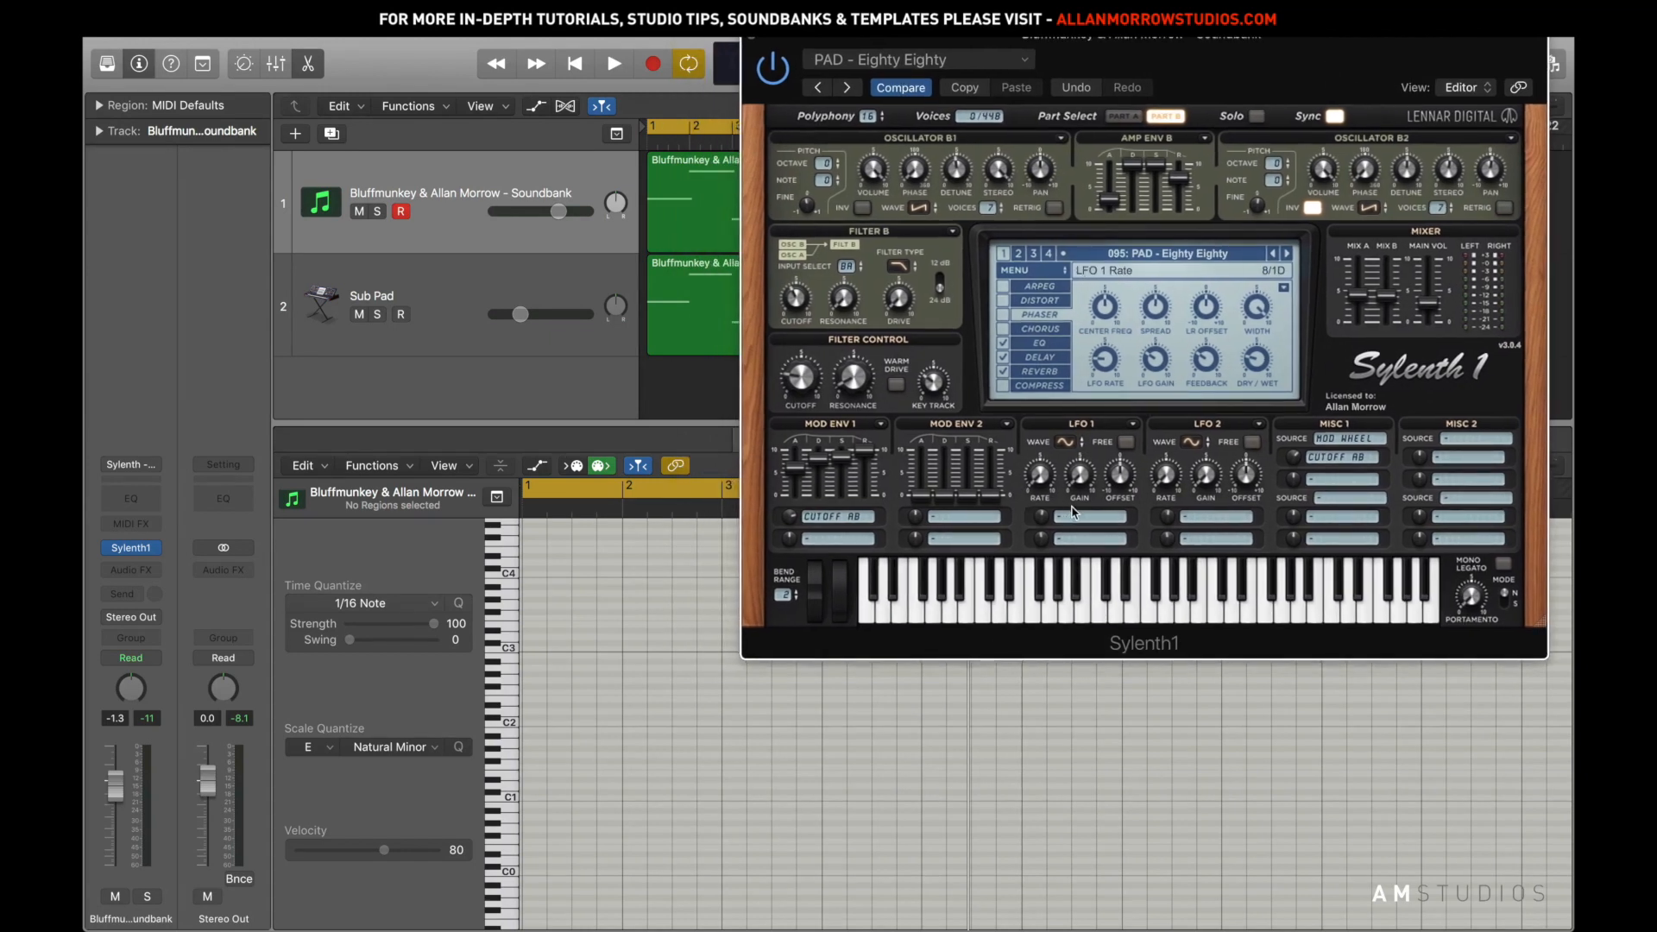
pyautogui.click(1080, 518)
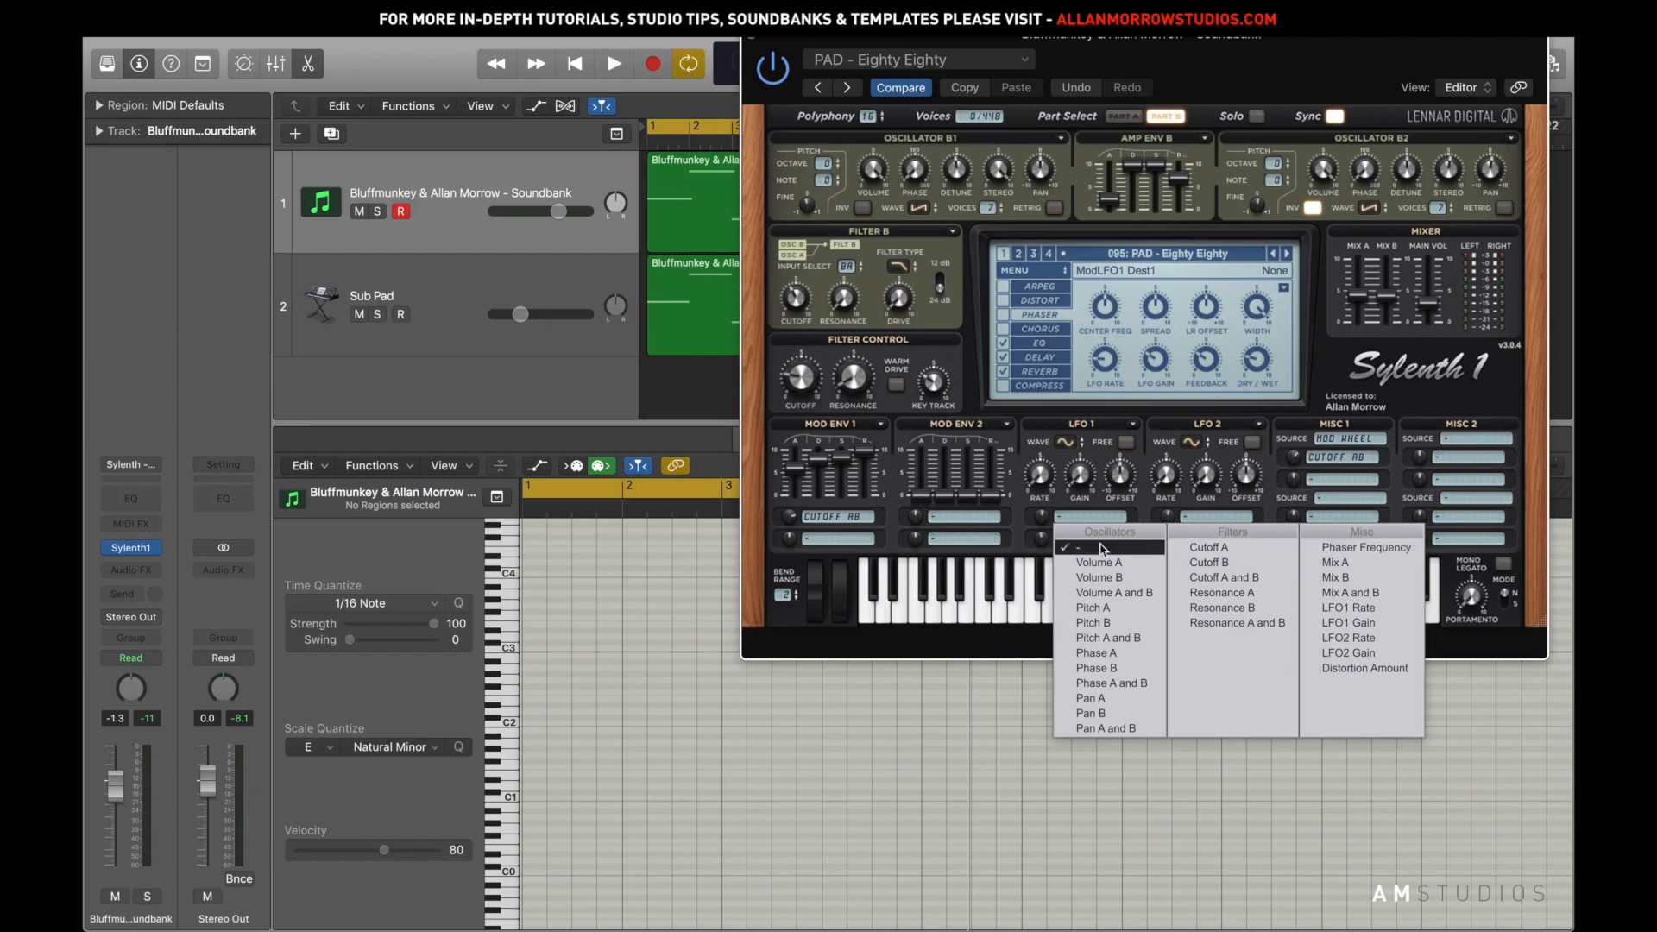
pyautogui.click(801, 652)
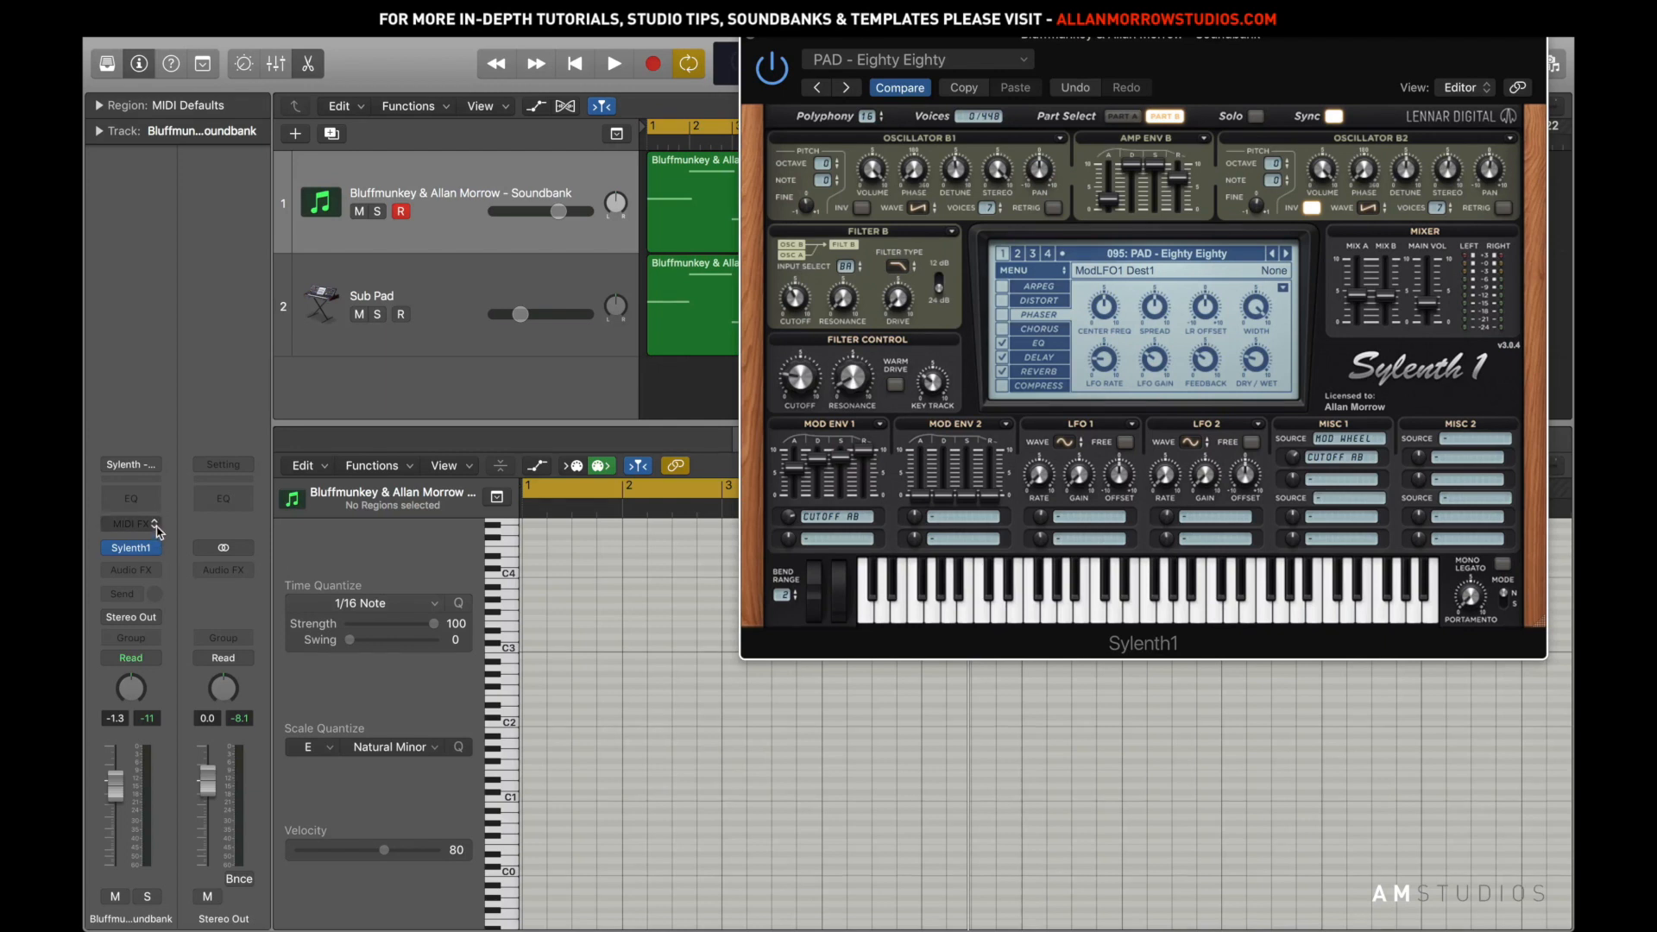
# Insert the Modulator MIDI effect on the synth track and arrange its window beside Sylenth1
pyautogui.click(156, 527)
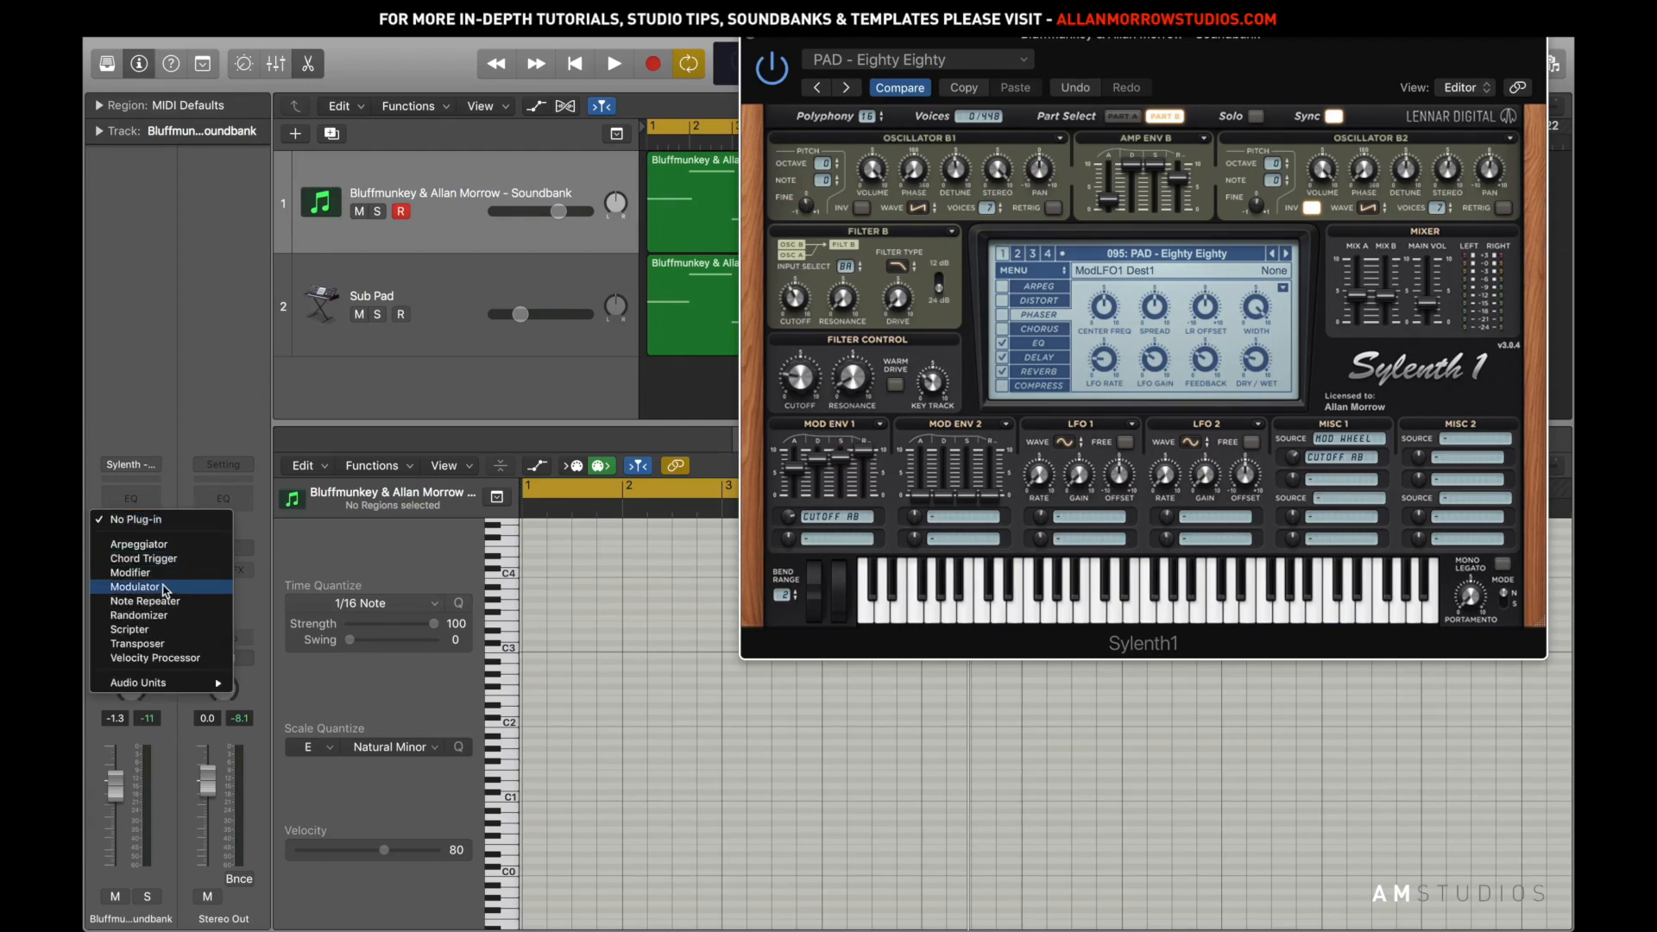
pyautogui.click(164, 589)
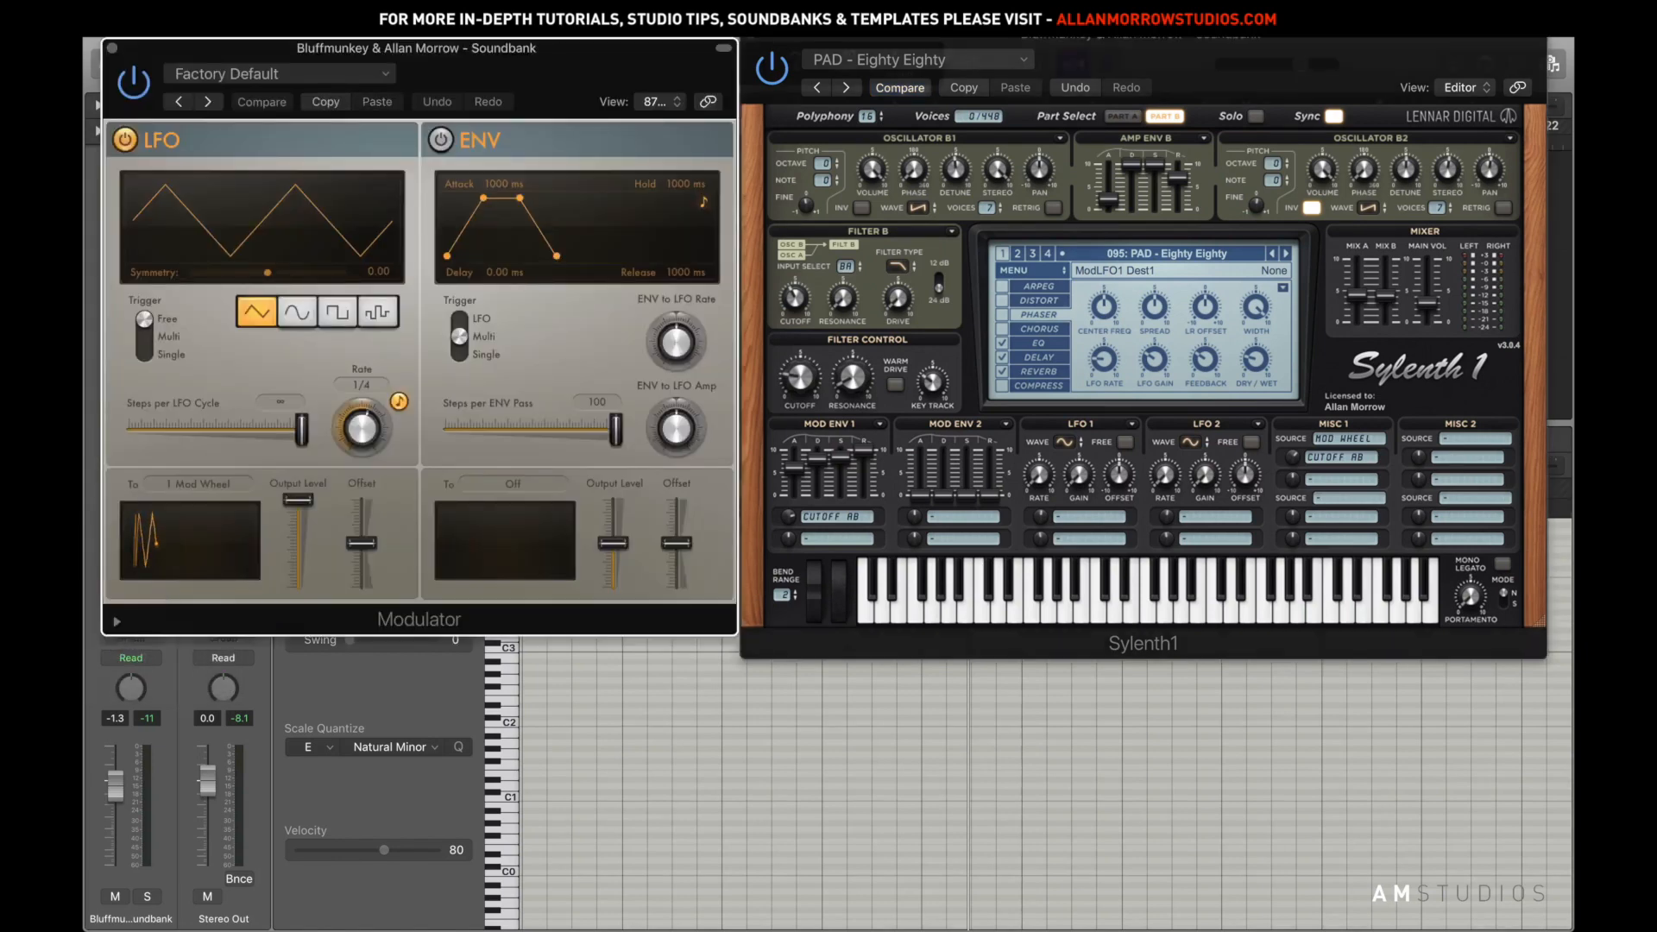
pyautogui.moveTo(565, 55); pyautogui.dragTo(577, 86)
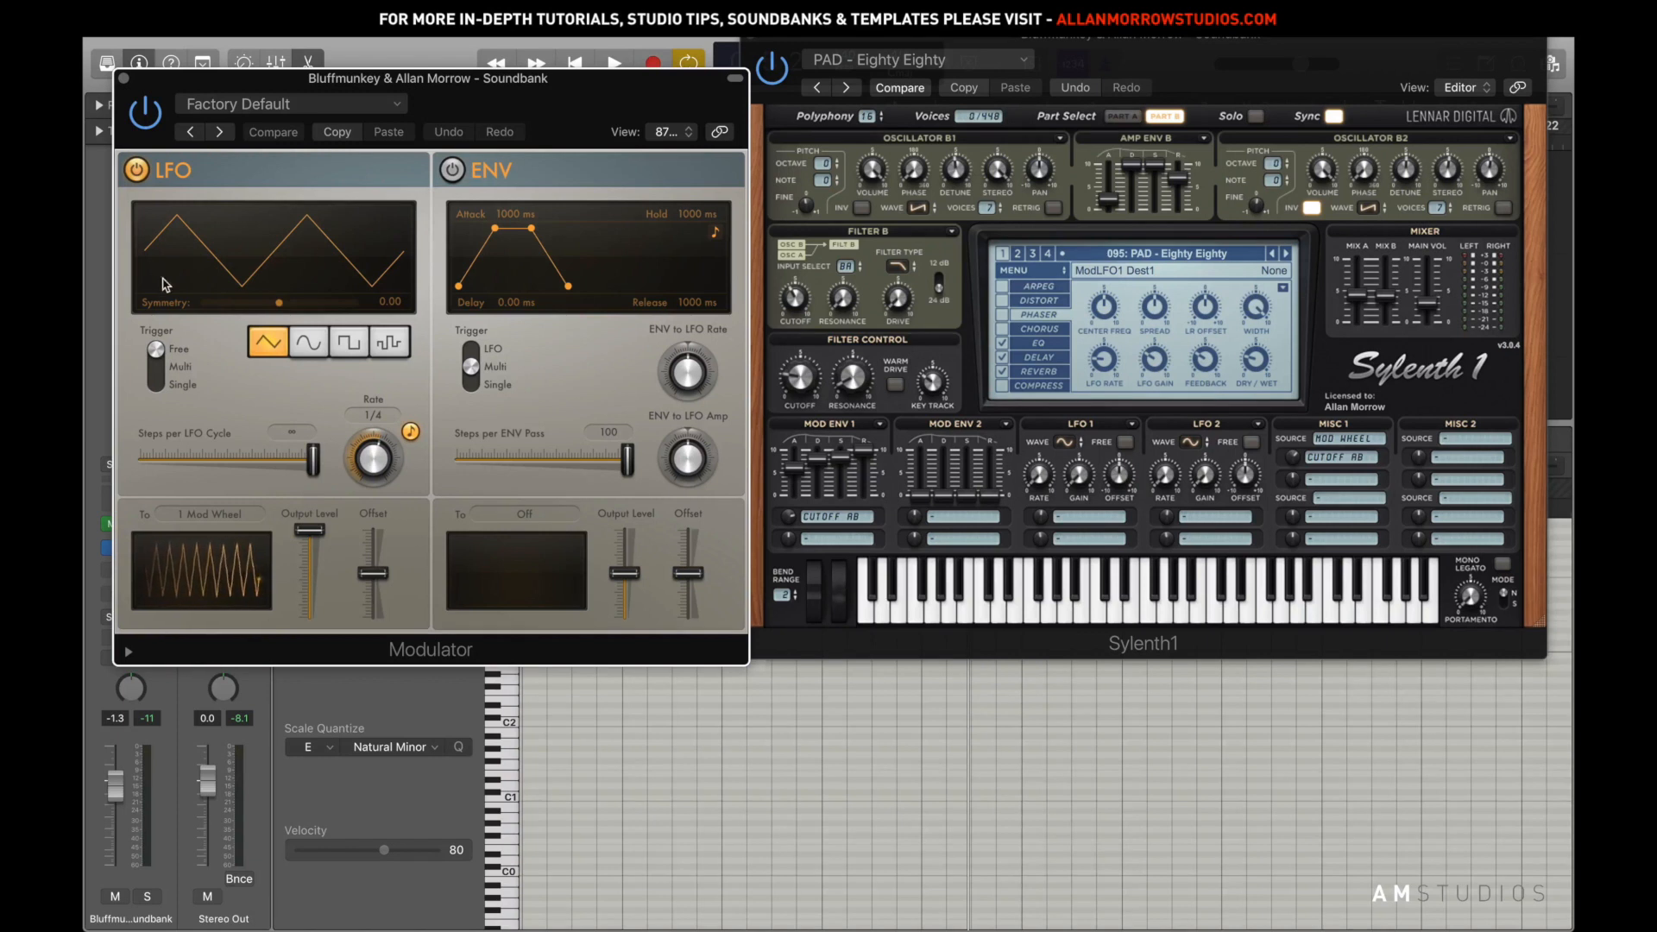
pyautogui.moveTo(522, 89); pyautogui.dragTo(528, 82)
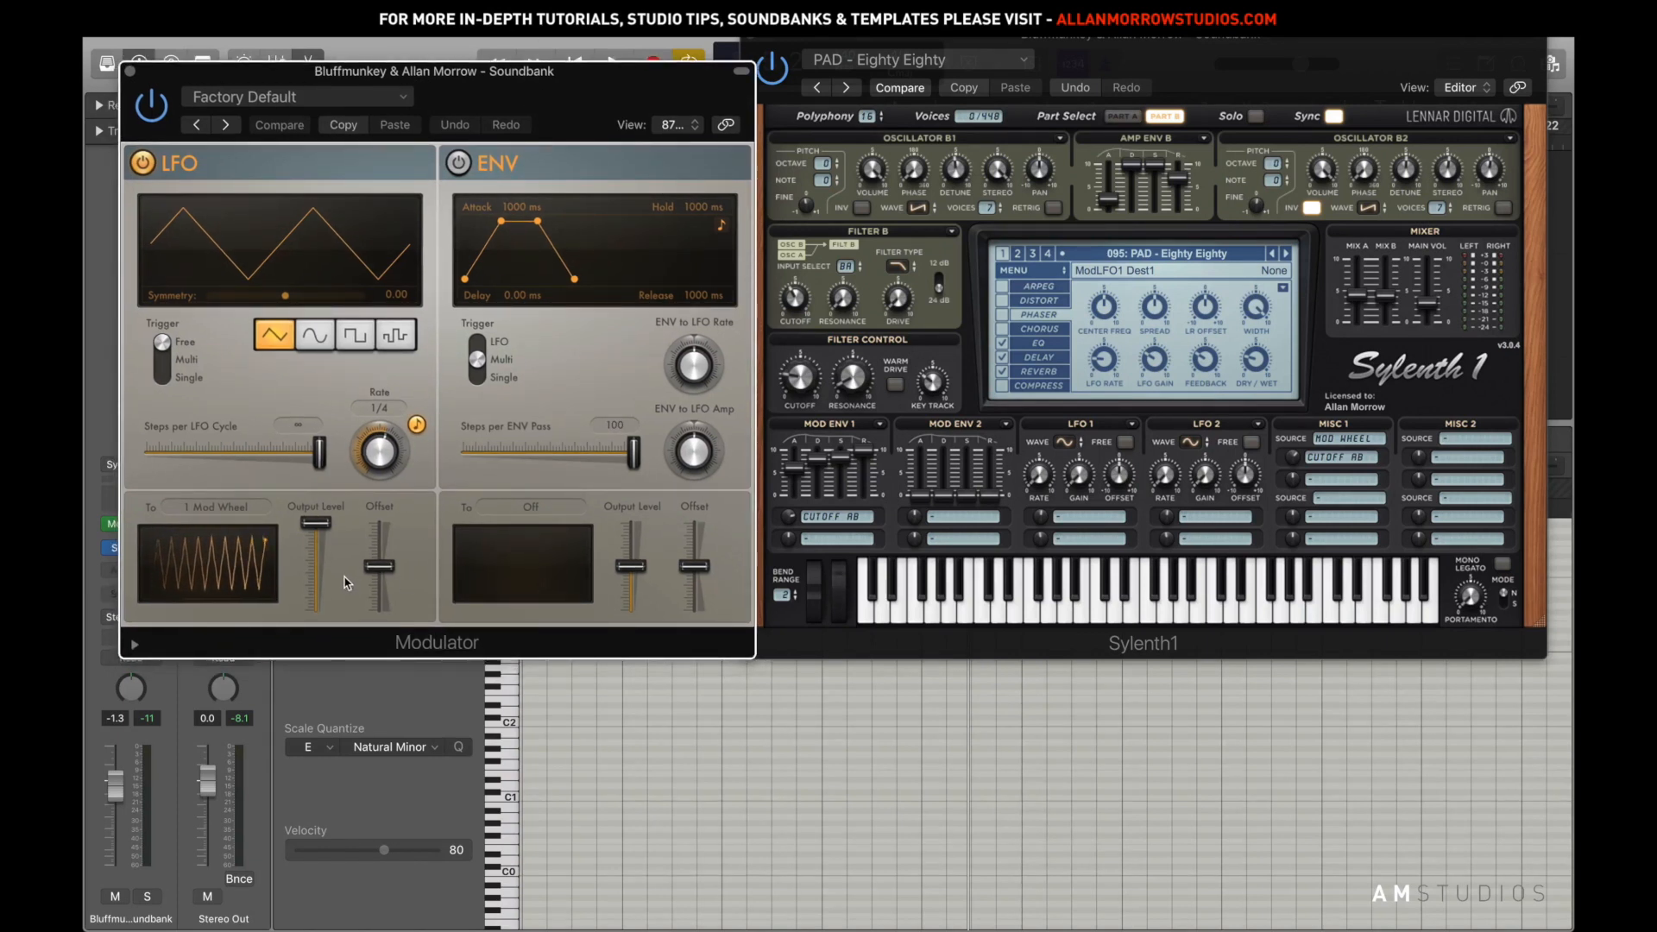
pyautogui.moveTo(1071, 39); pyautogui.dragTo(1079, 37)
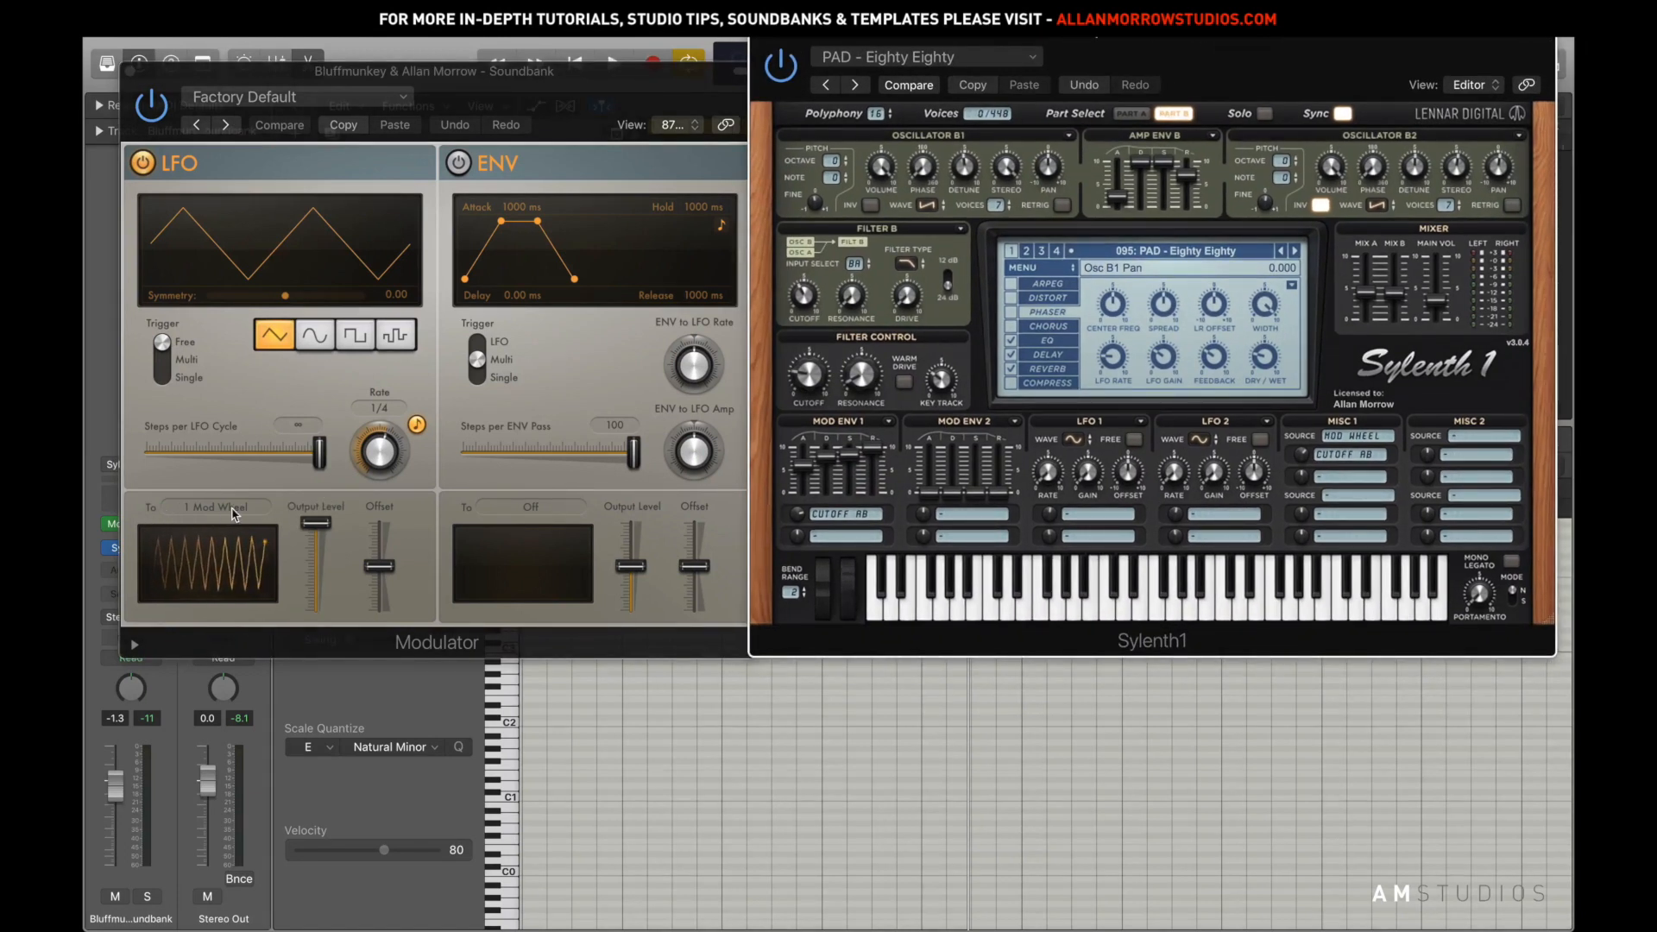
# Assign the Modulator's LFO to Sylenth1's Filter Control cutoff through Learn Plug-in Parameter, and play the loop to audition the modulation
pyautogui.click(232, 514)
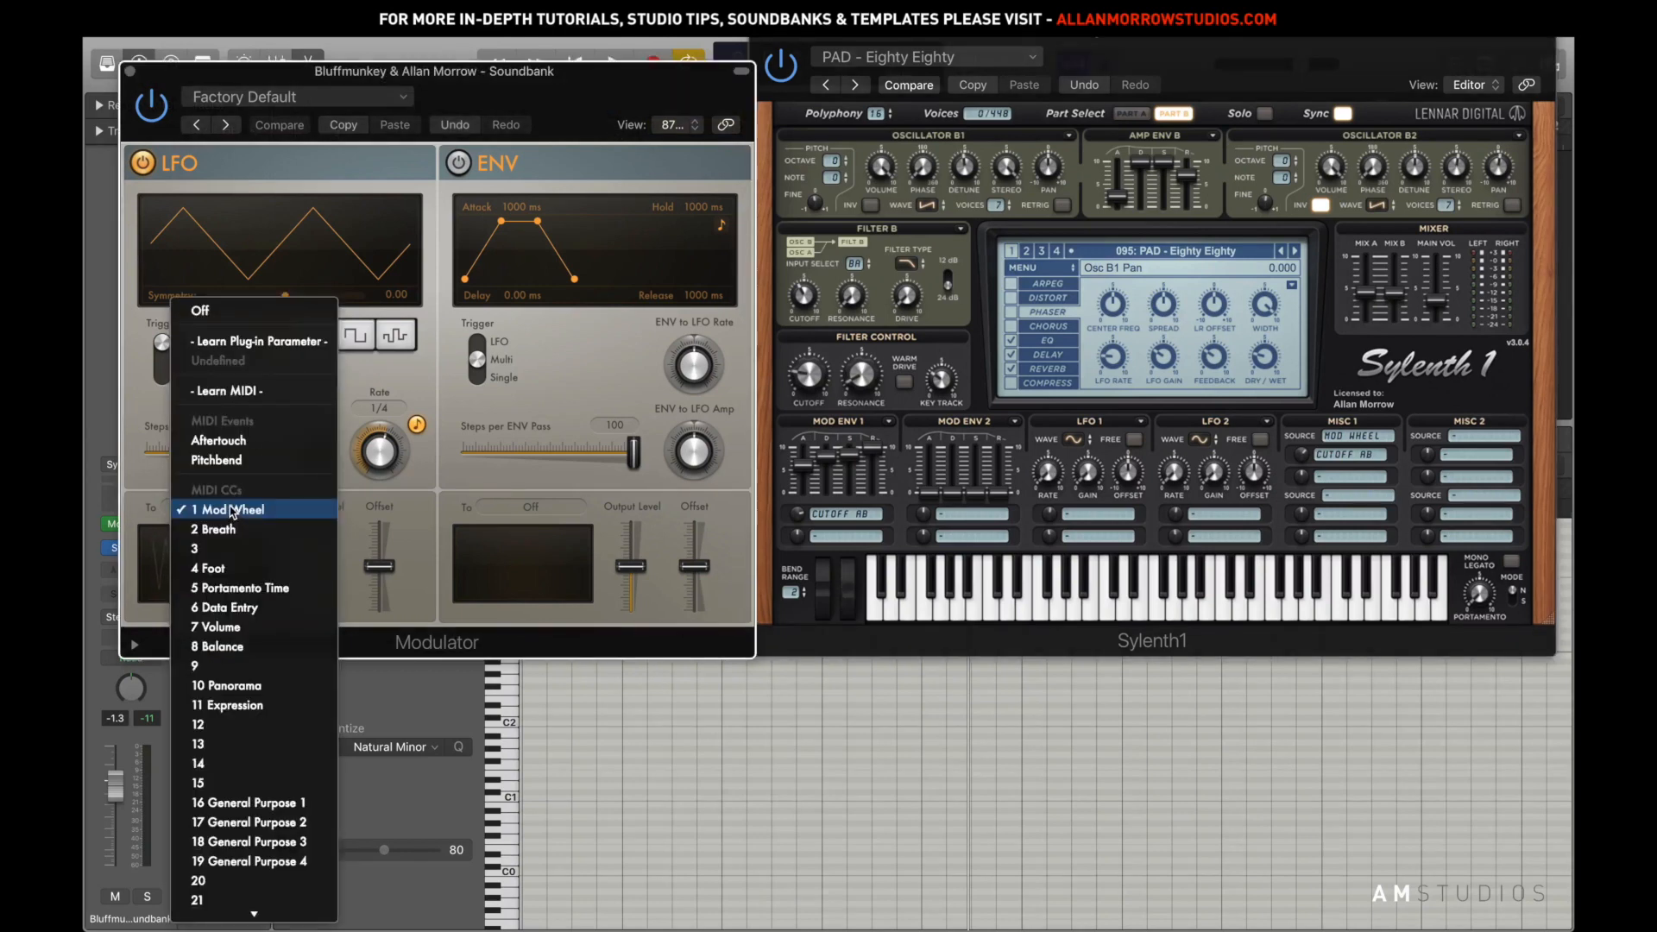
pyautogui.click(272, 343)
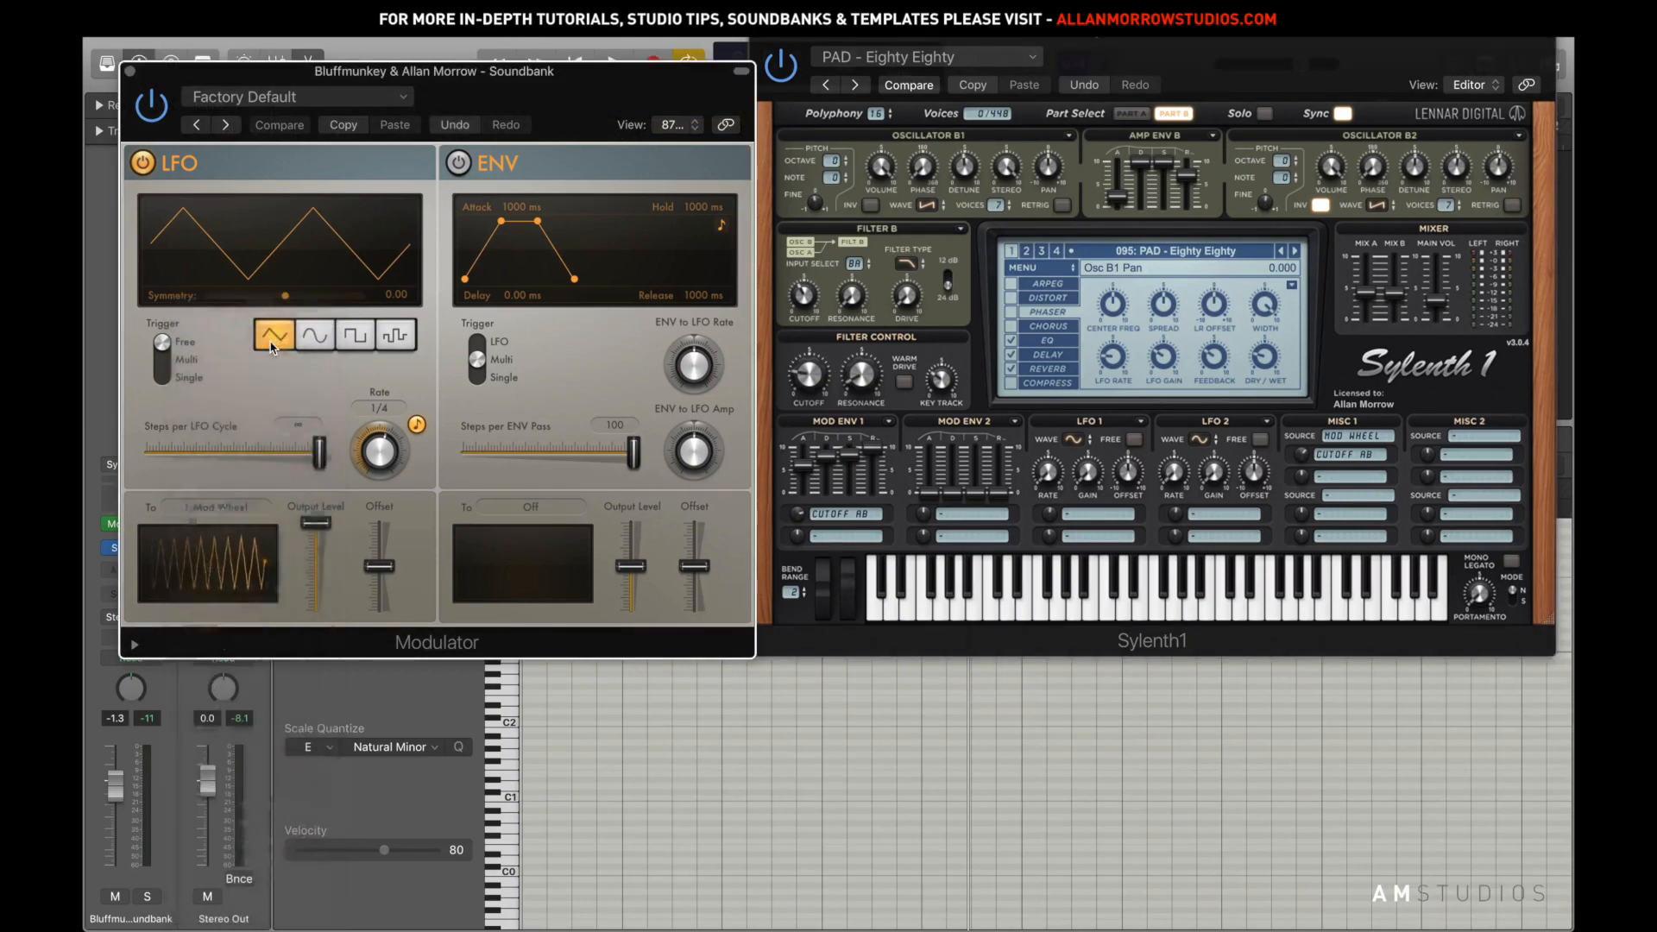
pyautogui.click(794, 390)
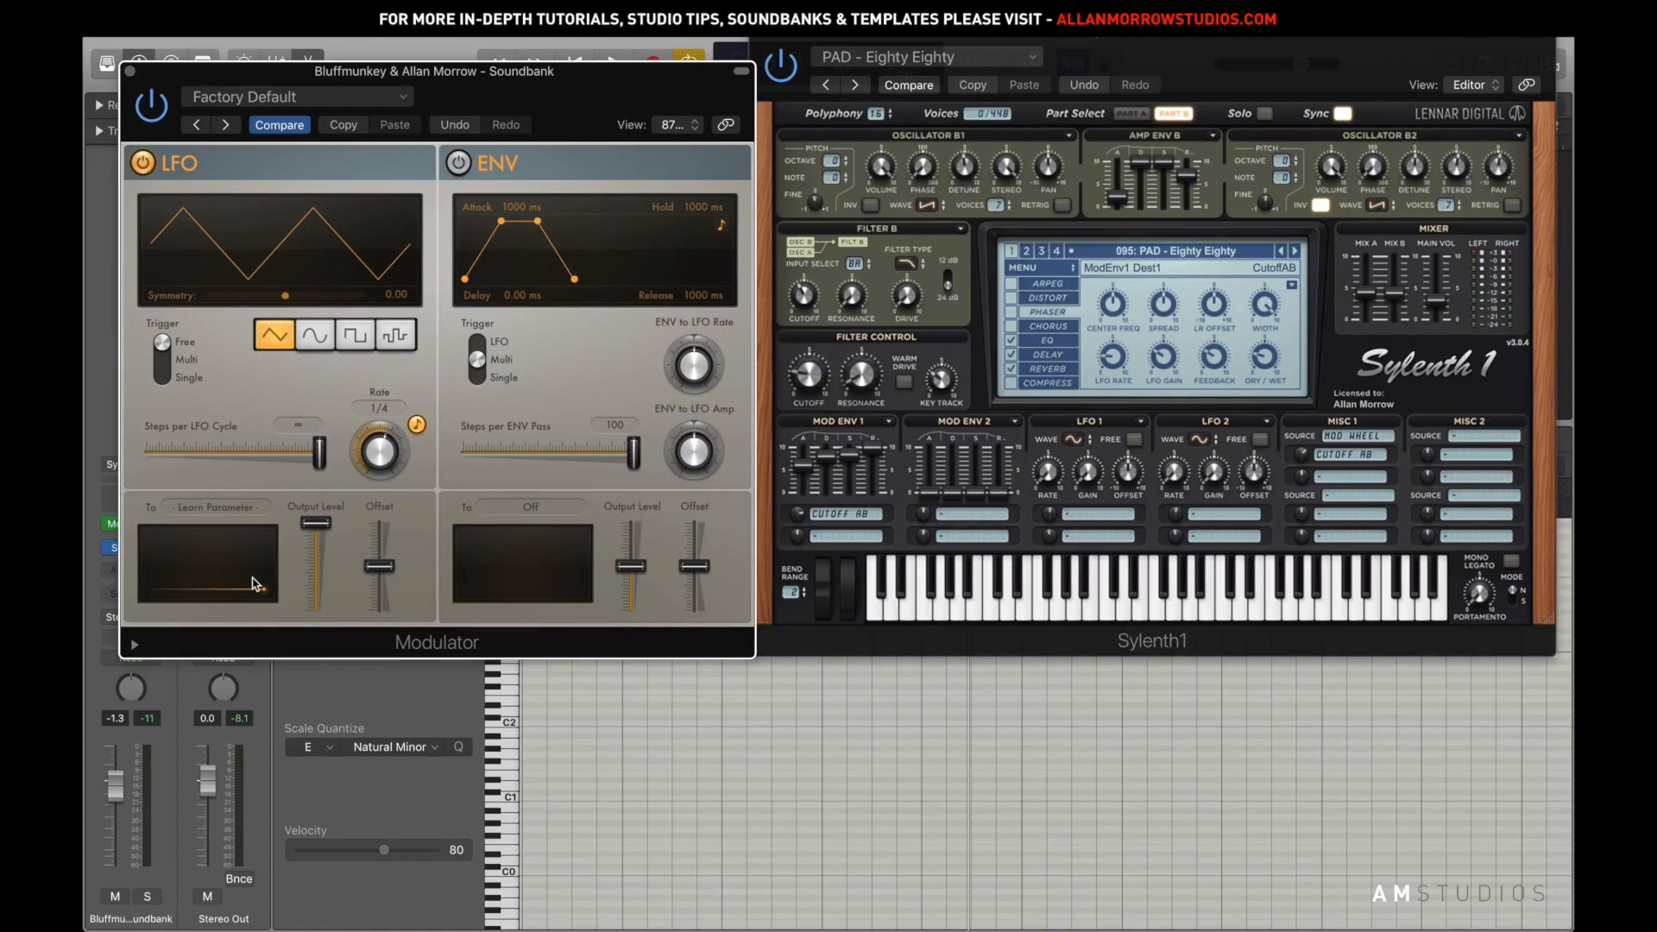
pyautogui.click(809, 375)
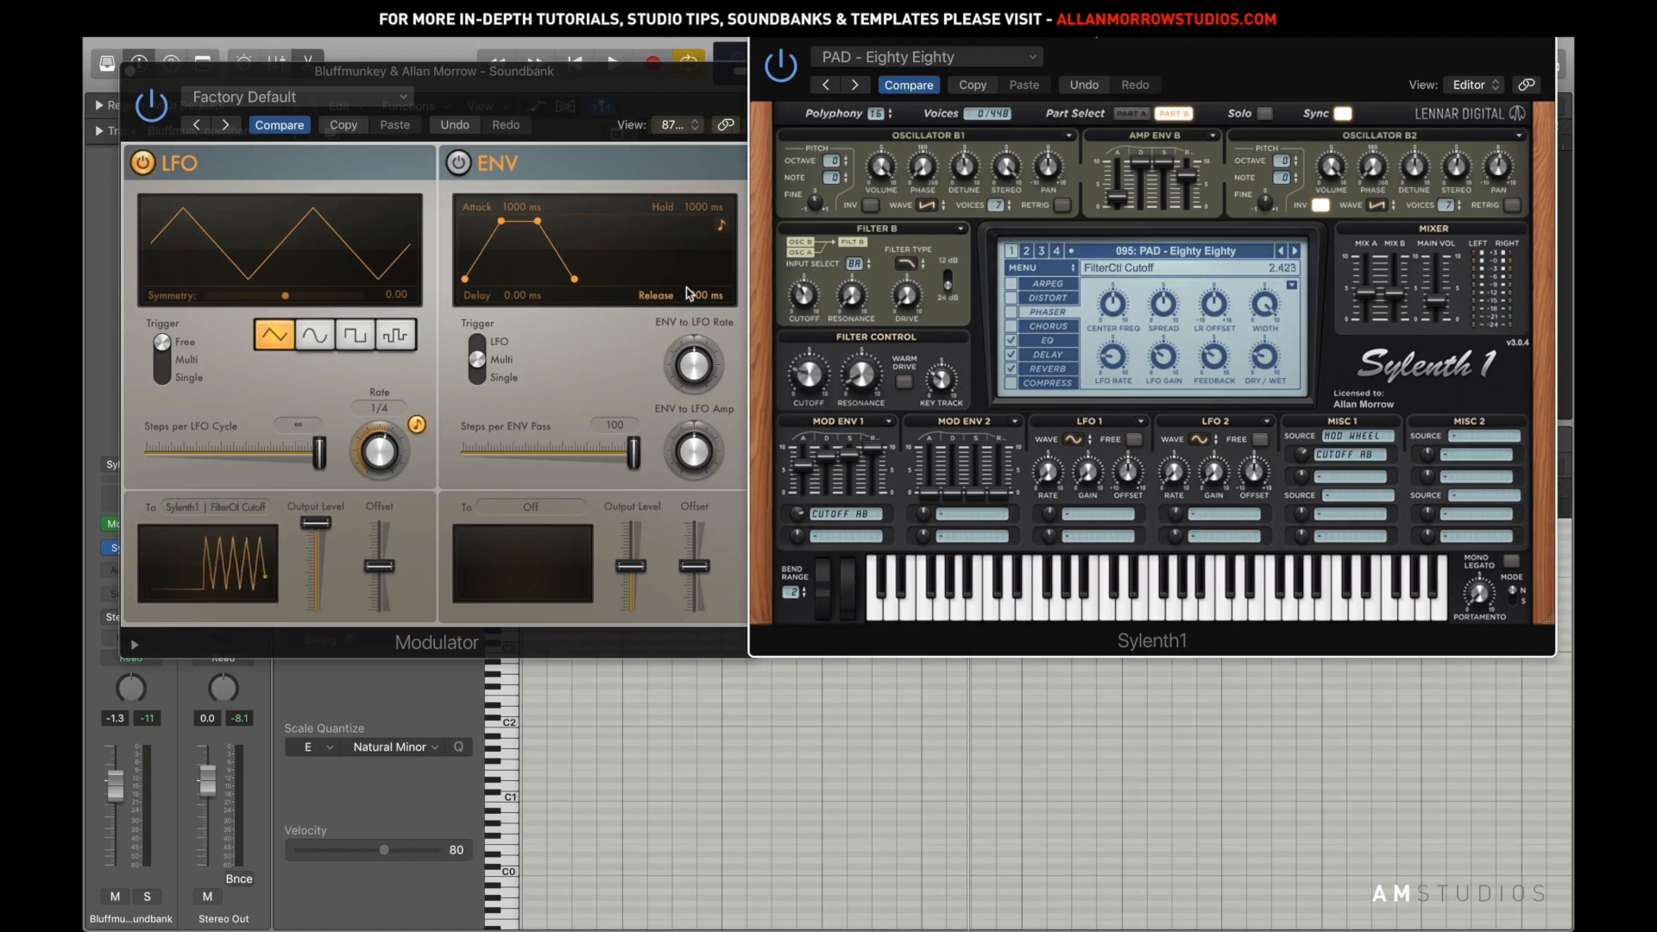
pyautogui.press('space')
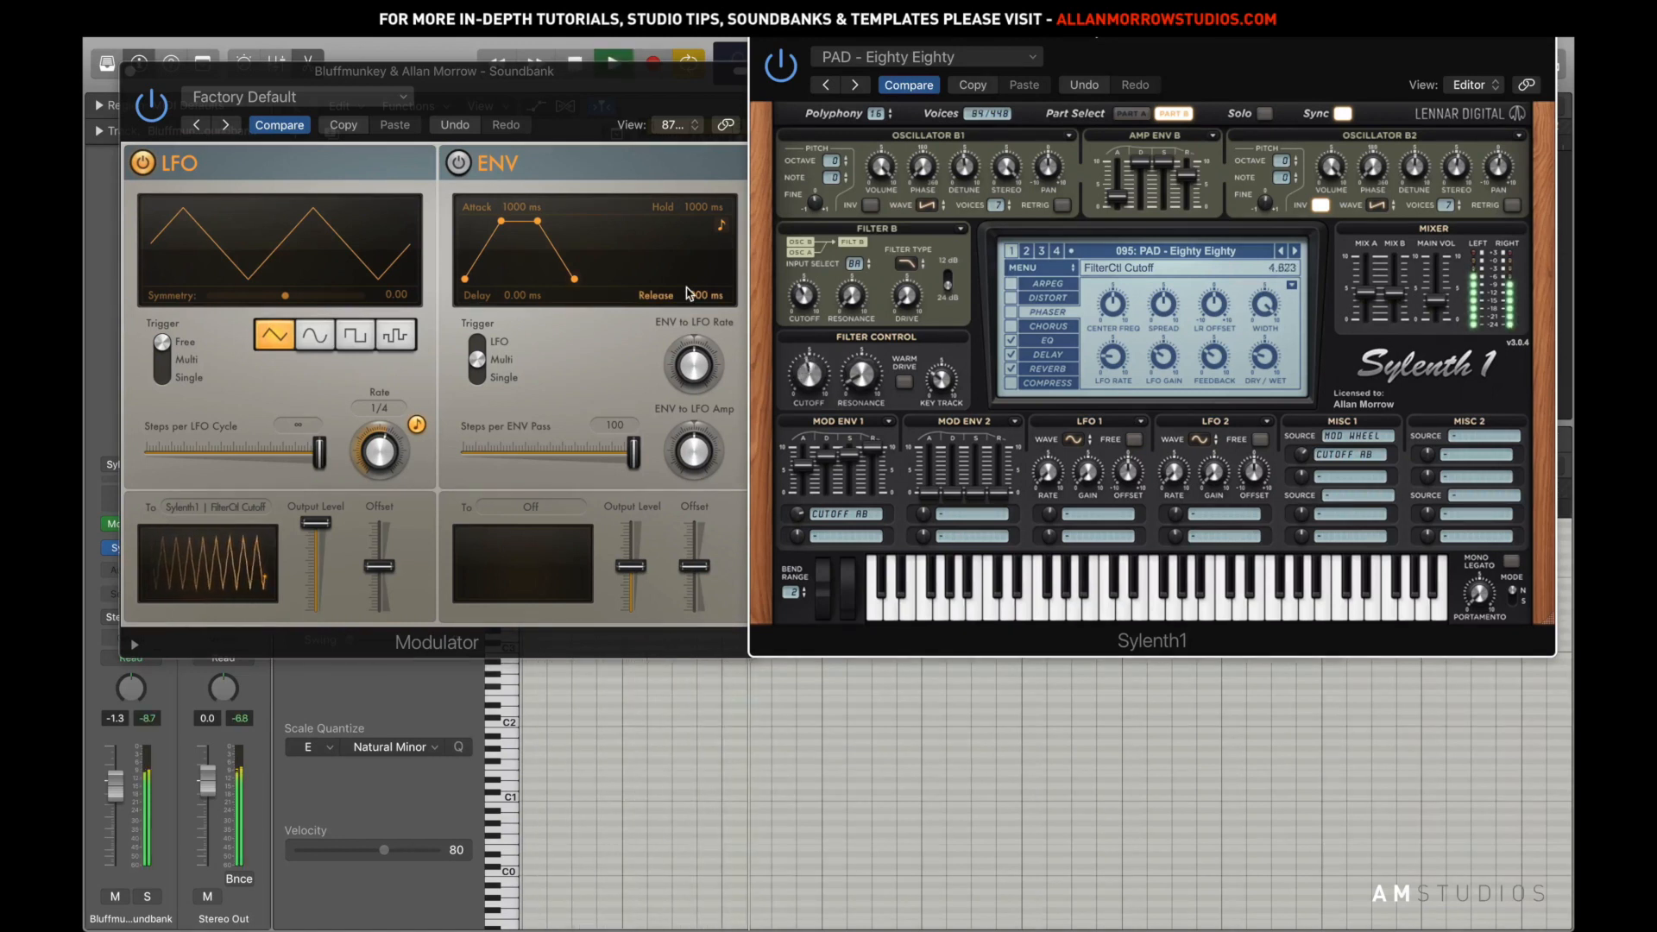
pyautogui.press('space')
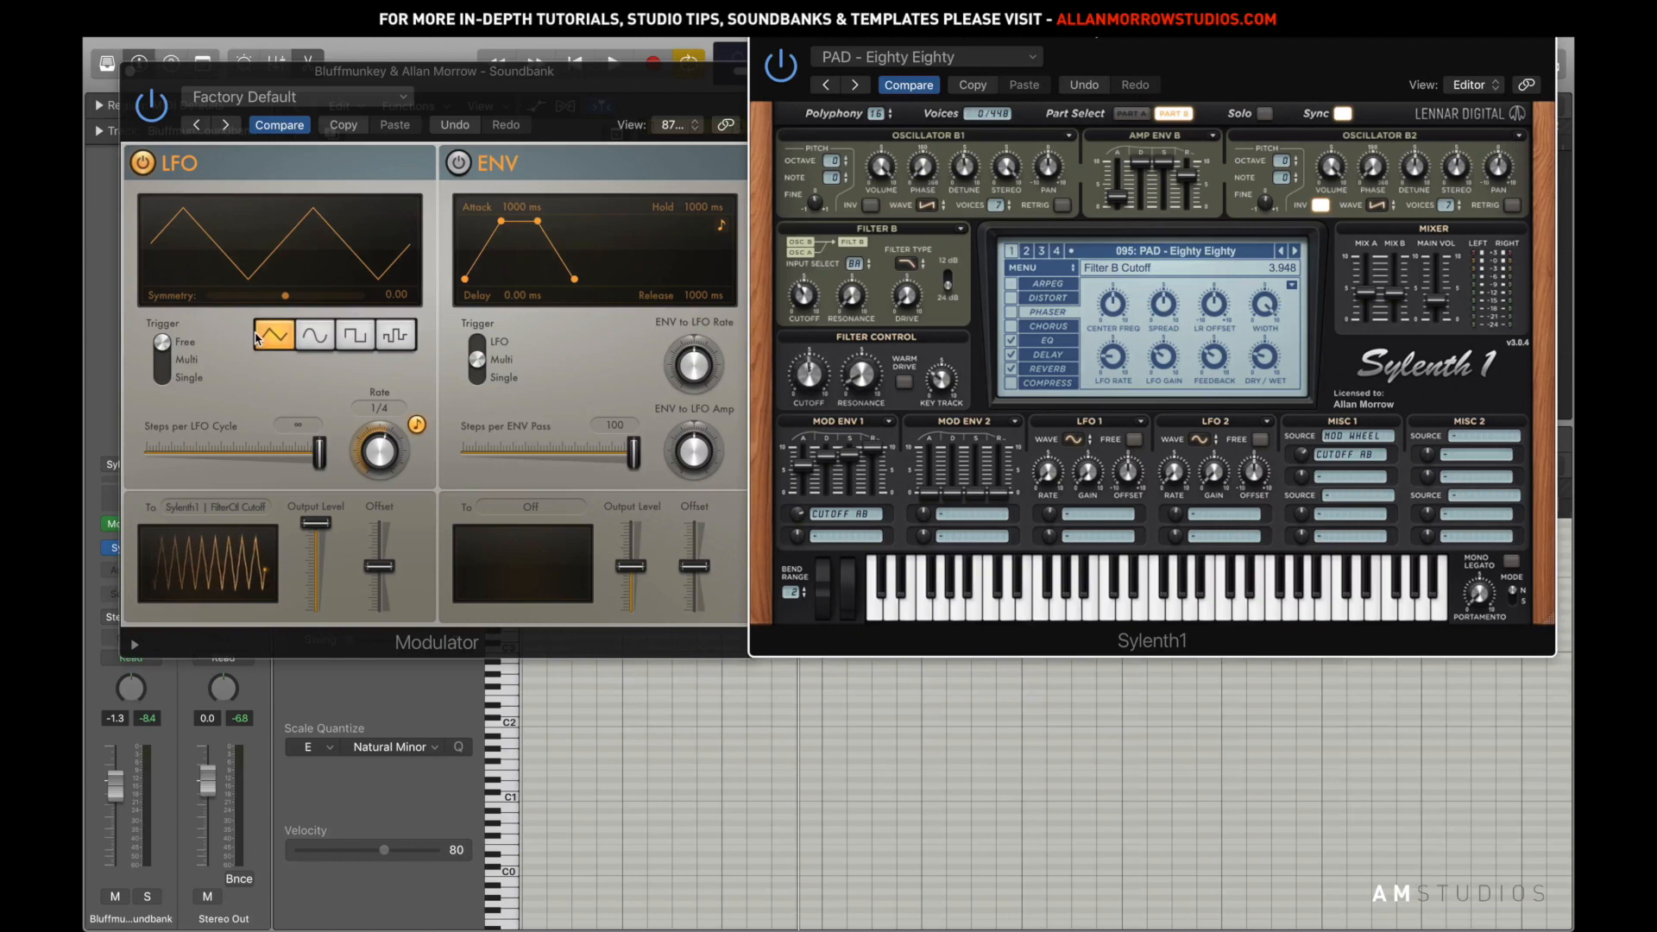
# Audition the sine and square LFO waveforms during playback and set the LFO rate to 1 bar
pyautogui.click(314, 335)
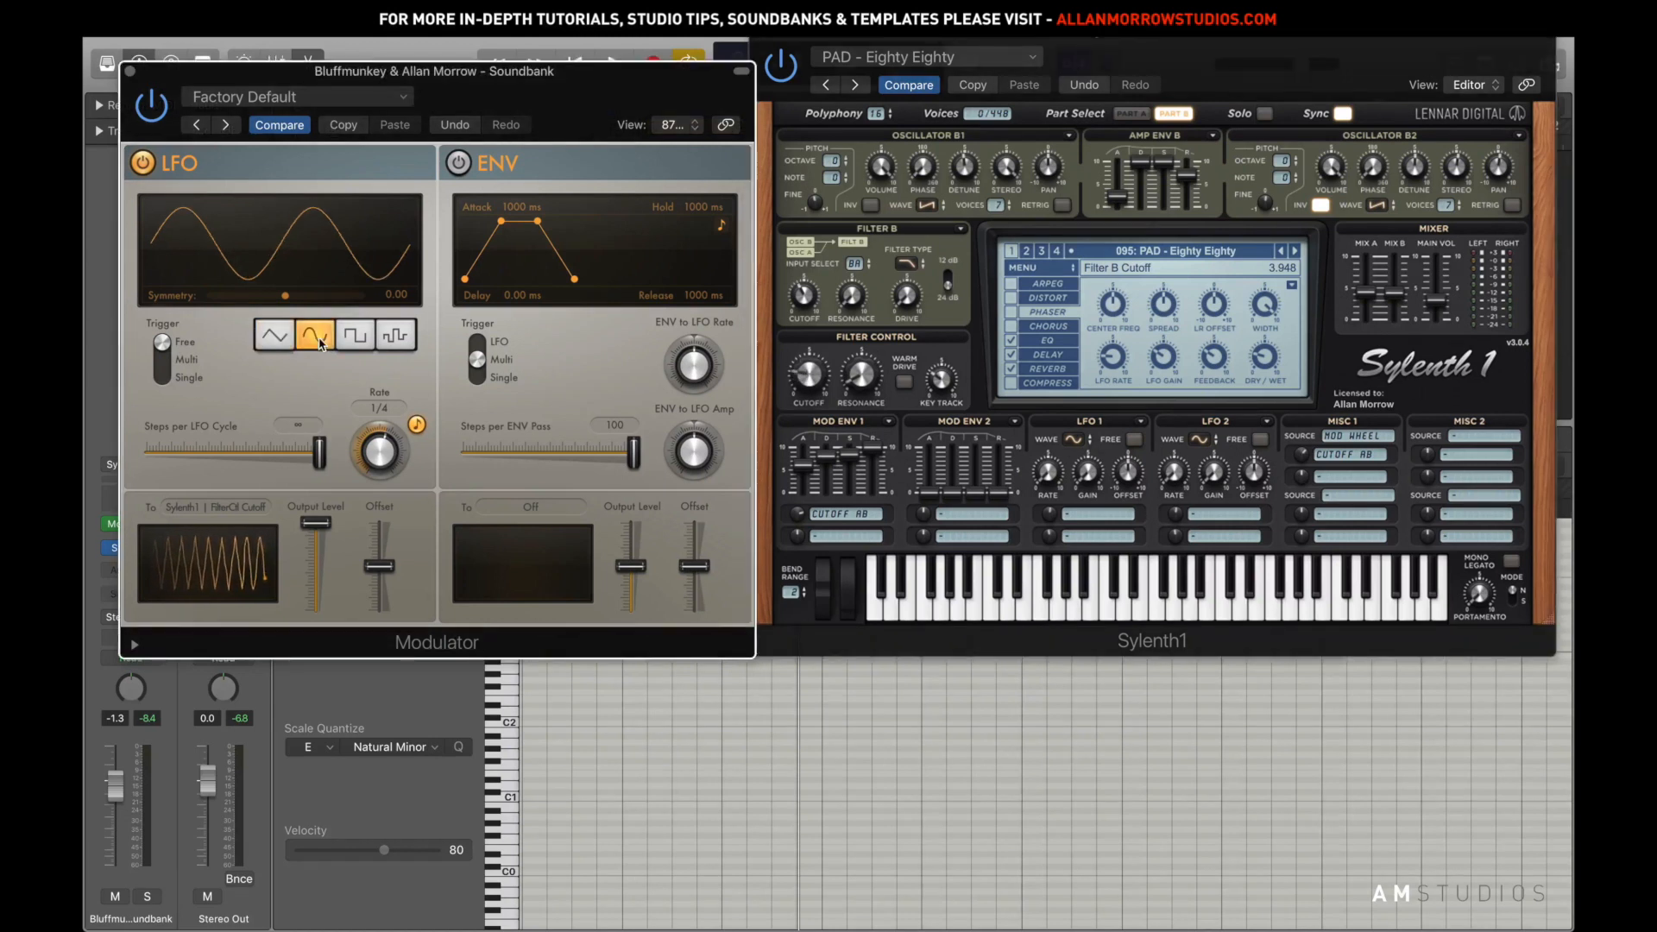
pyautogui.press('space')
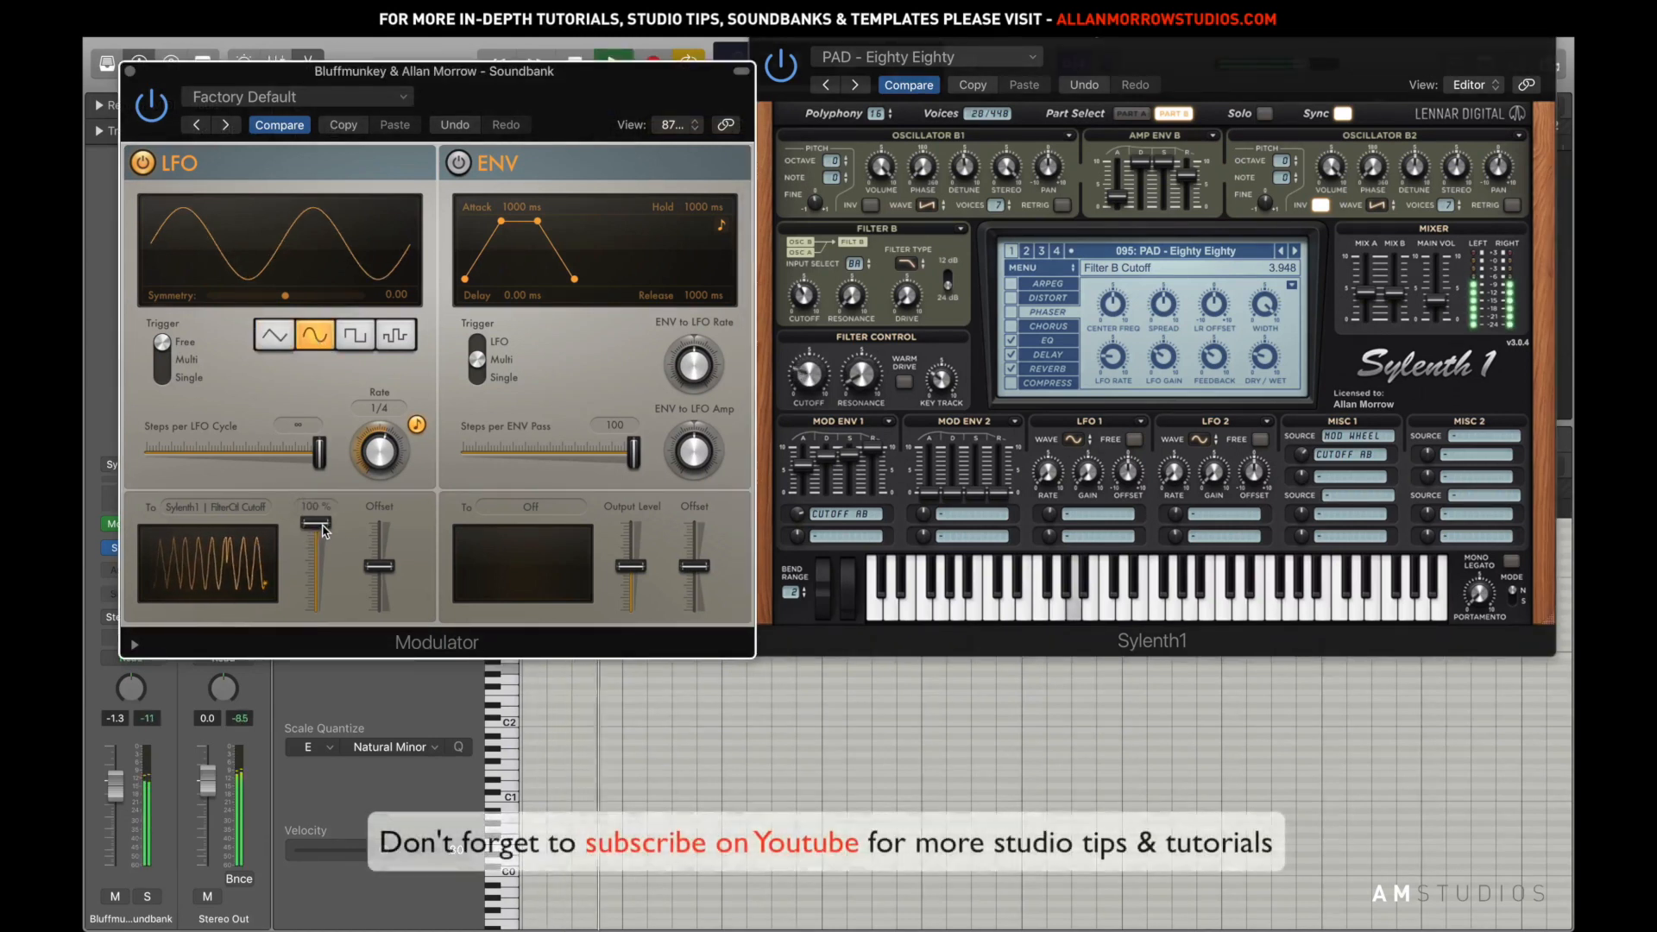
pyautogui.click(360, 341)
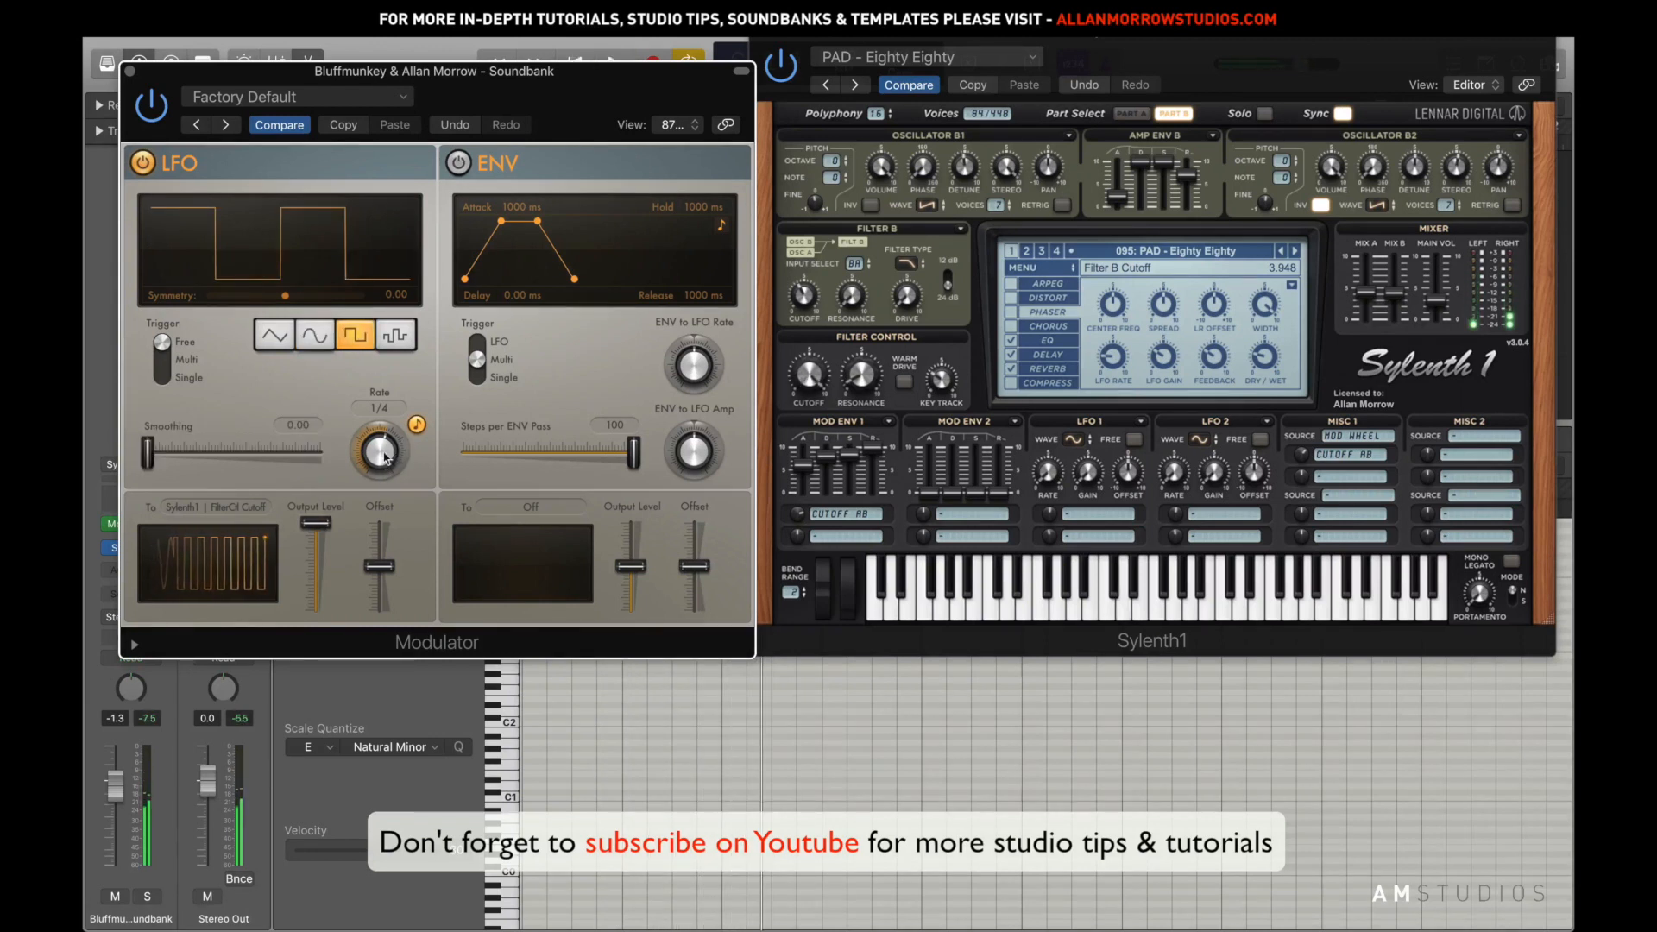
pyautogui.moveTo(377, 469); pyautogui.dragTo(377, 473)
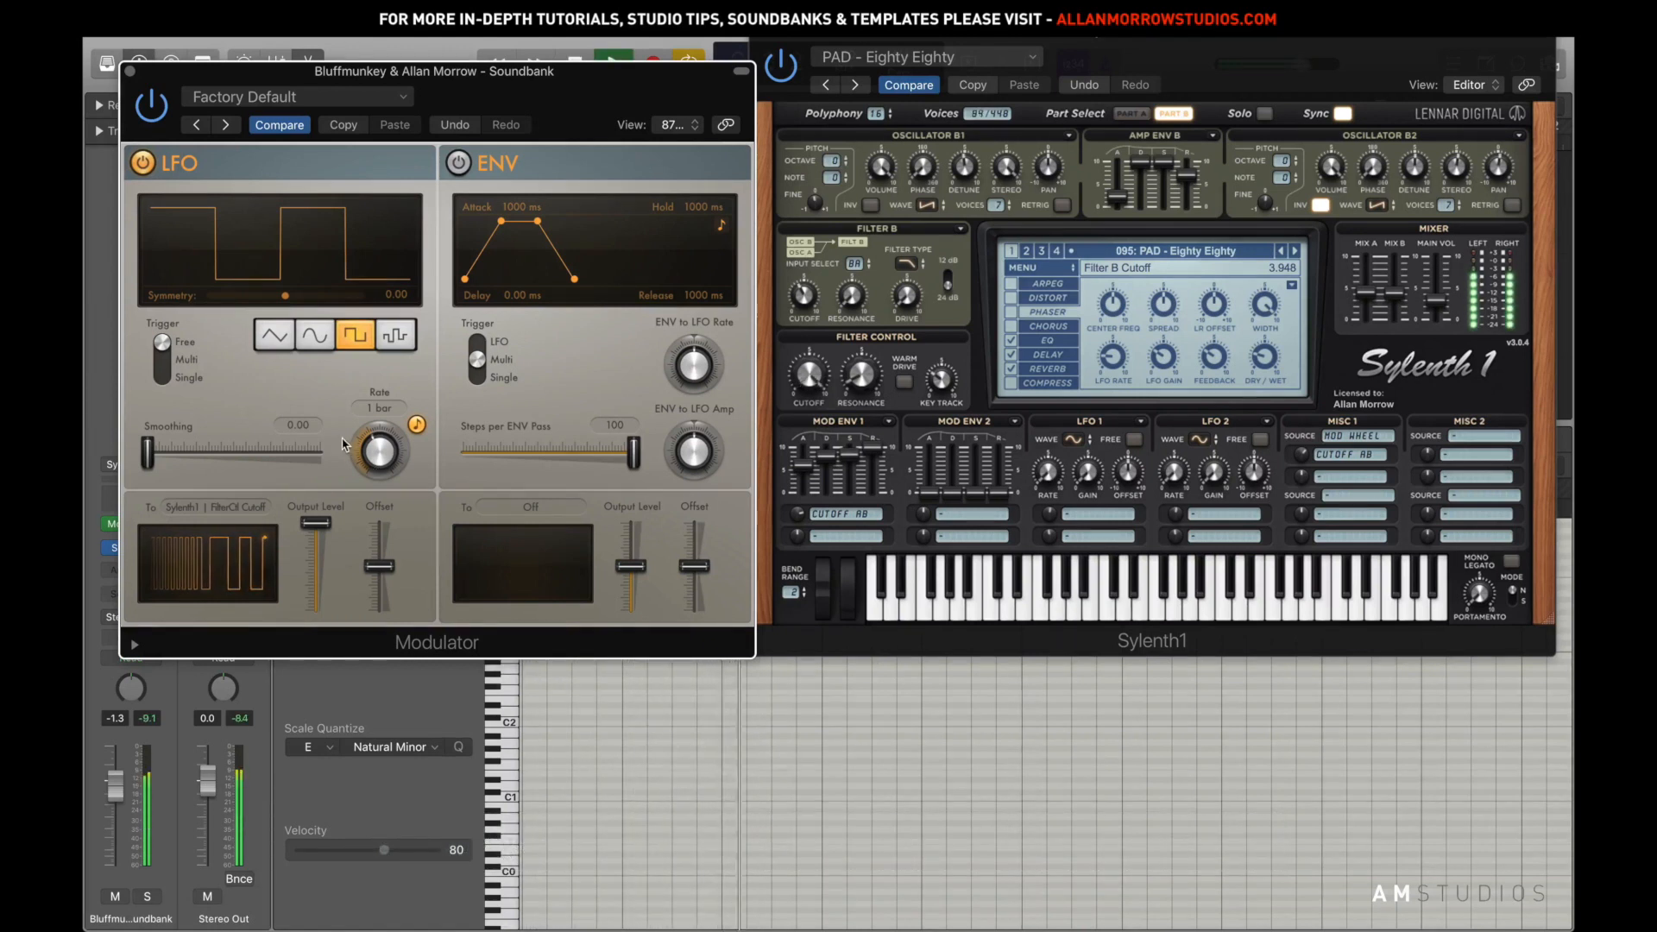
# Compare the triangle and sine LFO waveforms, keep sine, and lower the output level to 22% with a slightly raised offset
pyautogui.click(278, 338)
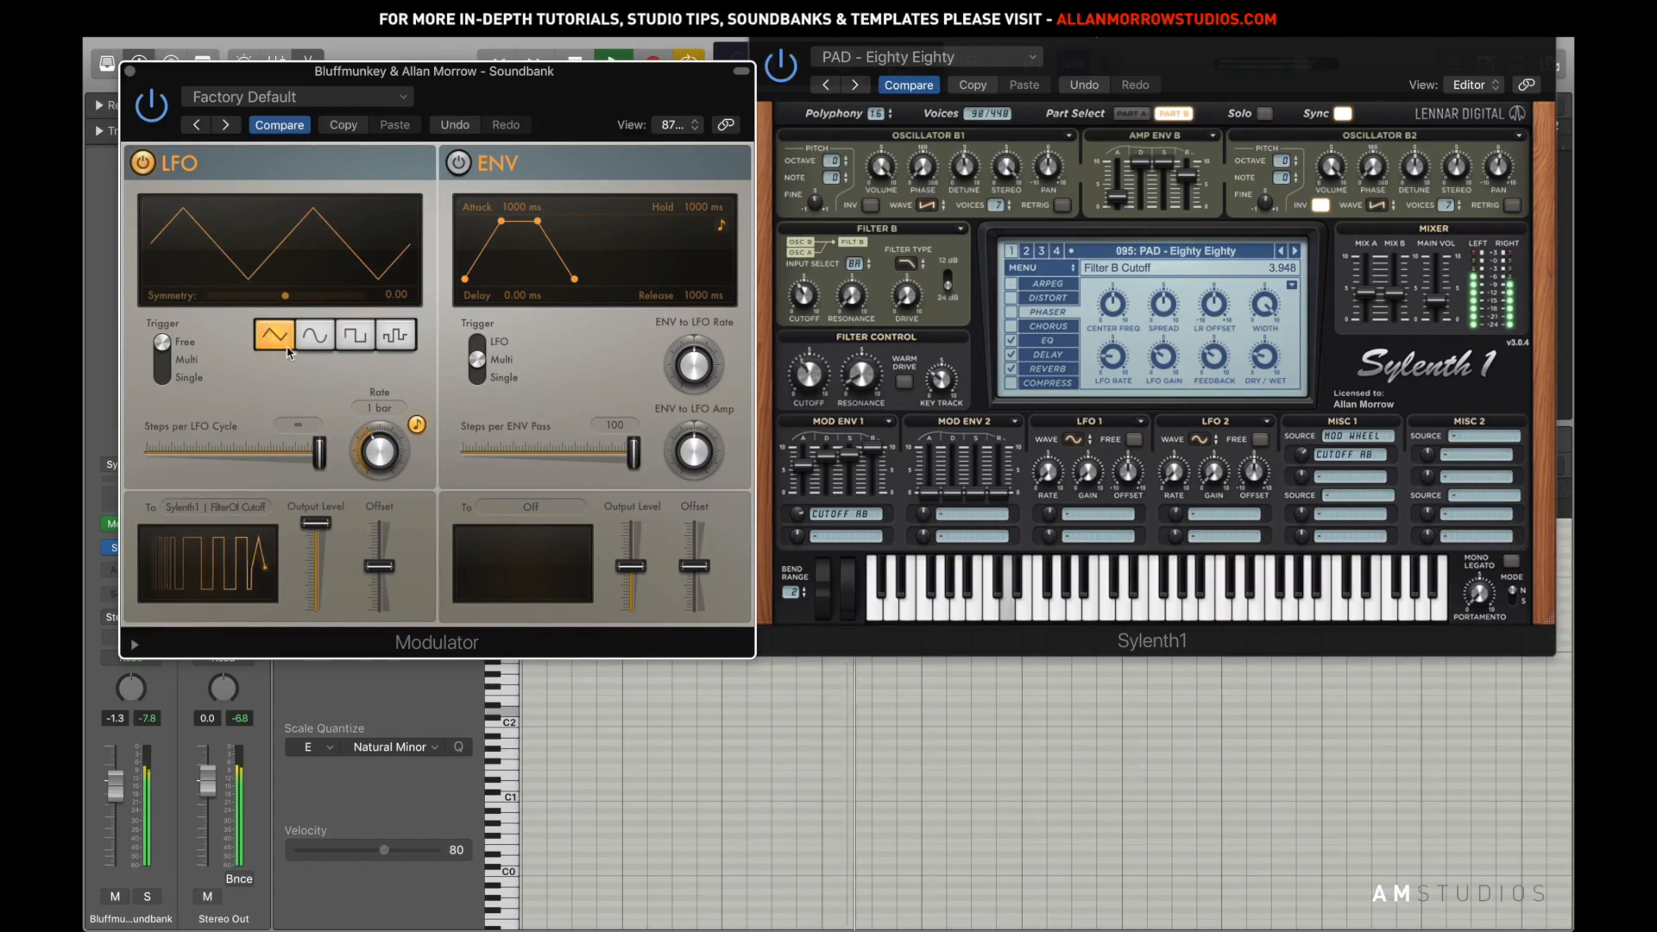
pyautogui.click(316, 338)
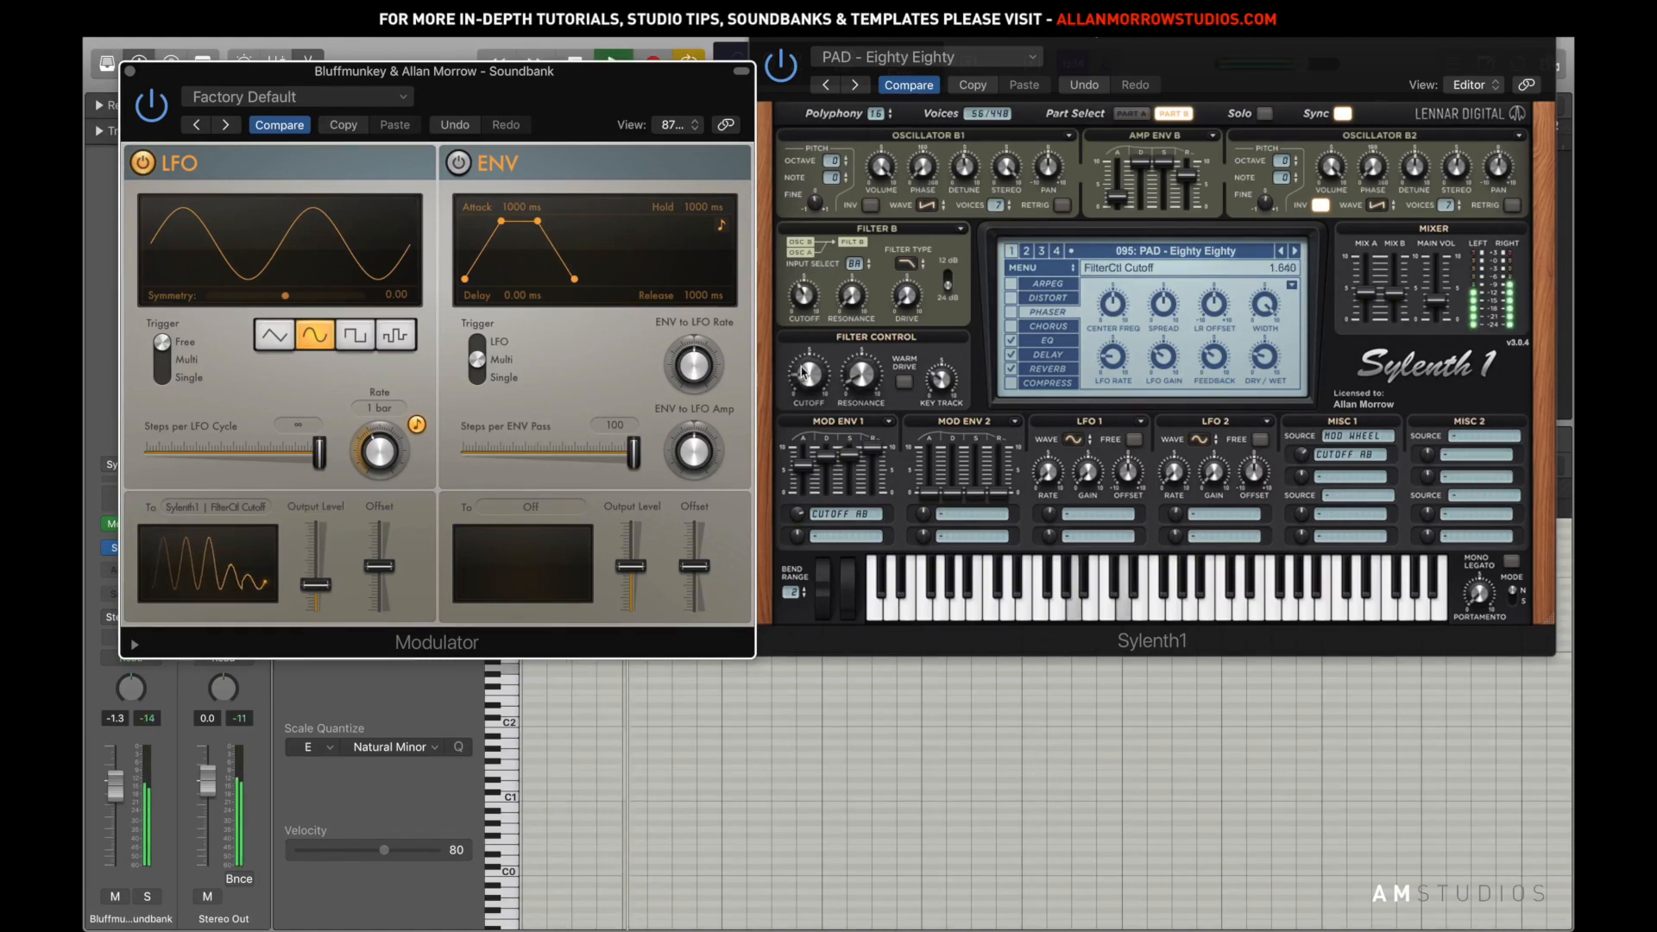
pyautogui.moveTo(317, 585); pyautogui.dragTo(390, 558)
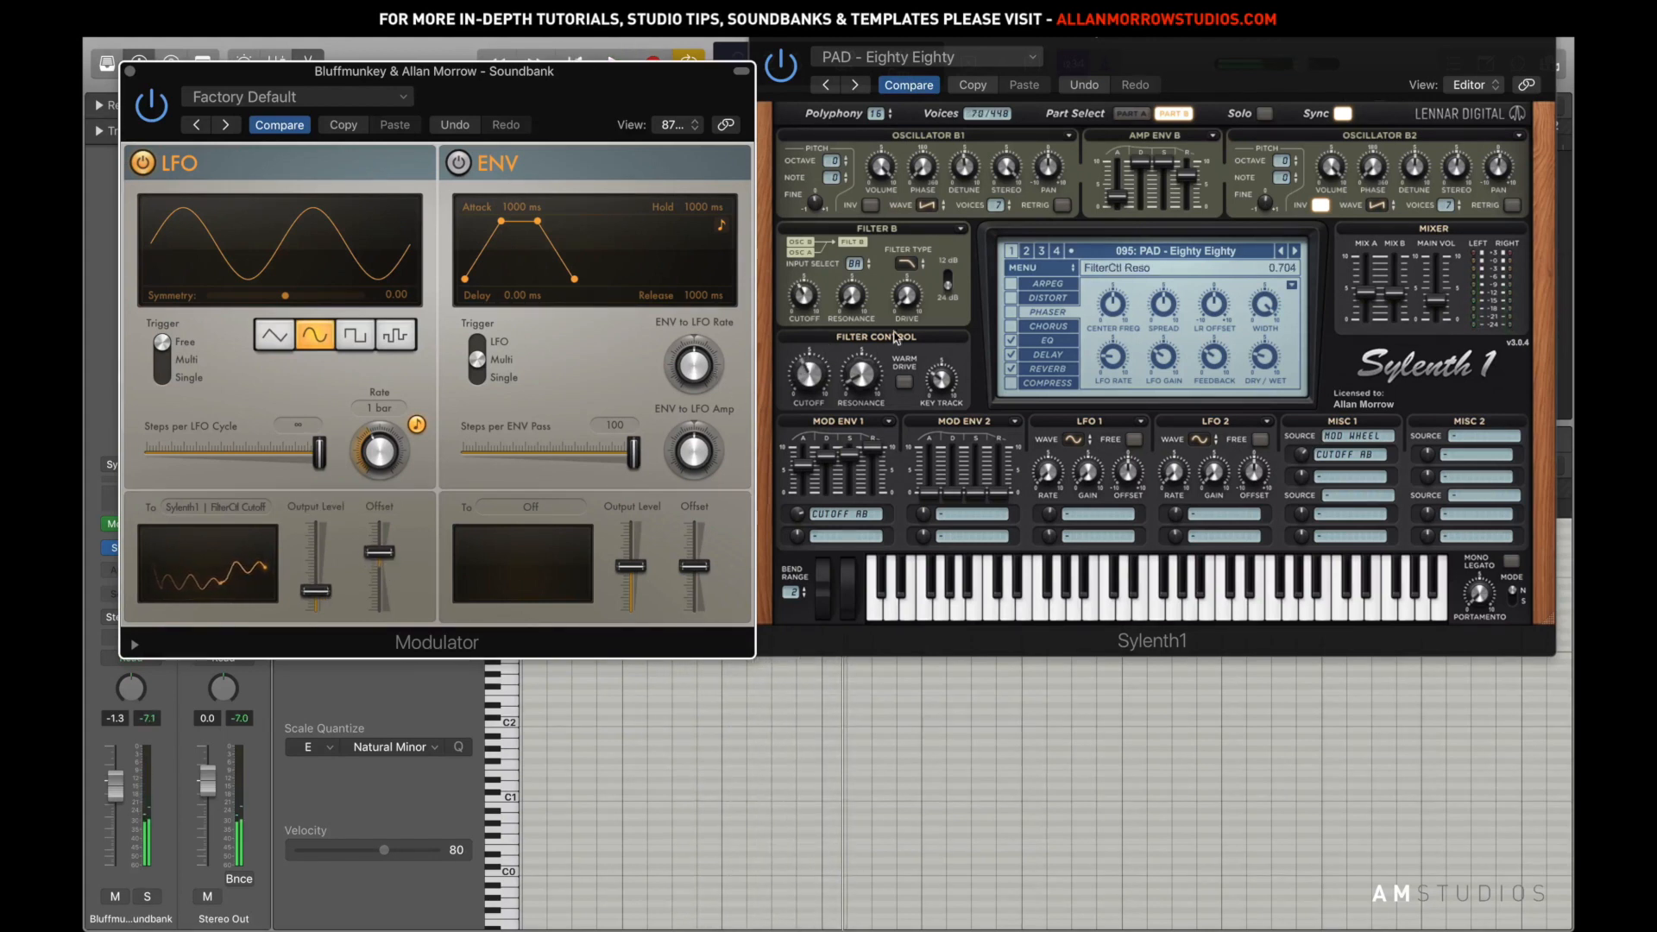
# Set the LFO rate to 2 bars and reduce the steps per LFO cycle to 15
pyautogui.press('space')
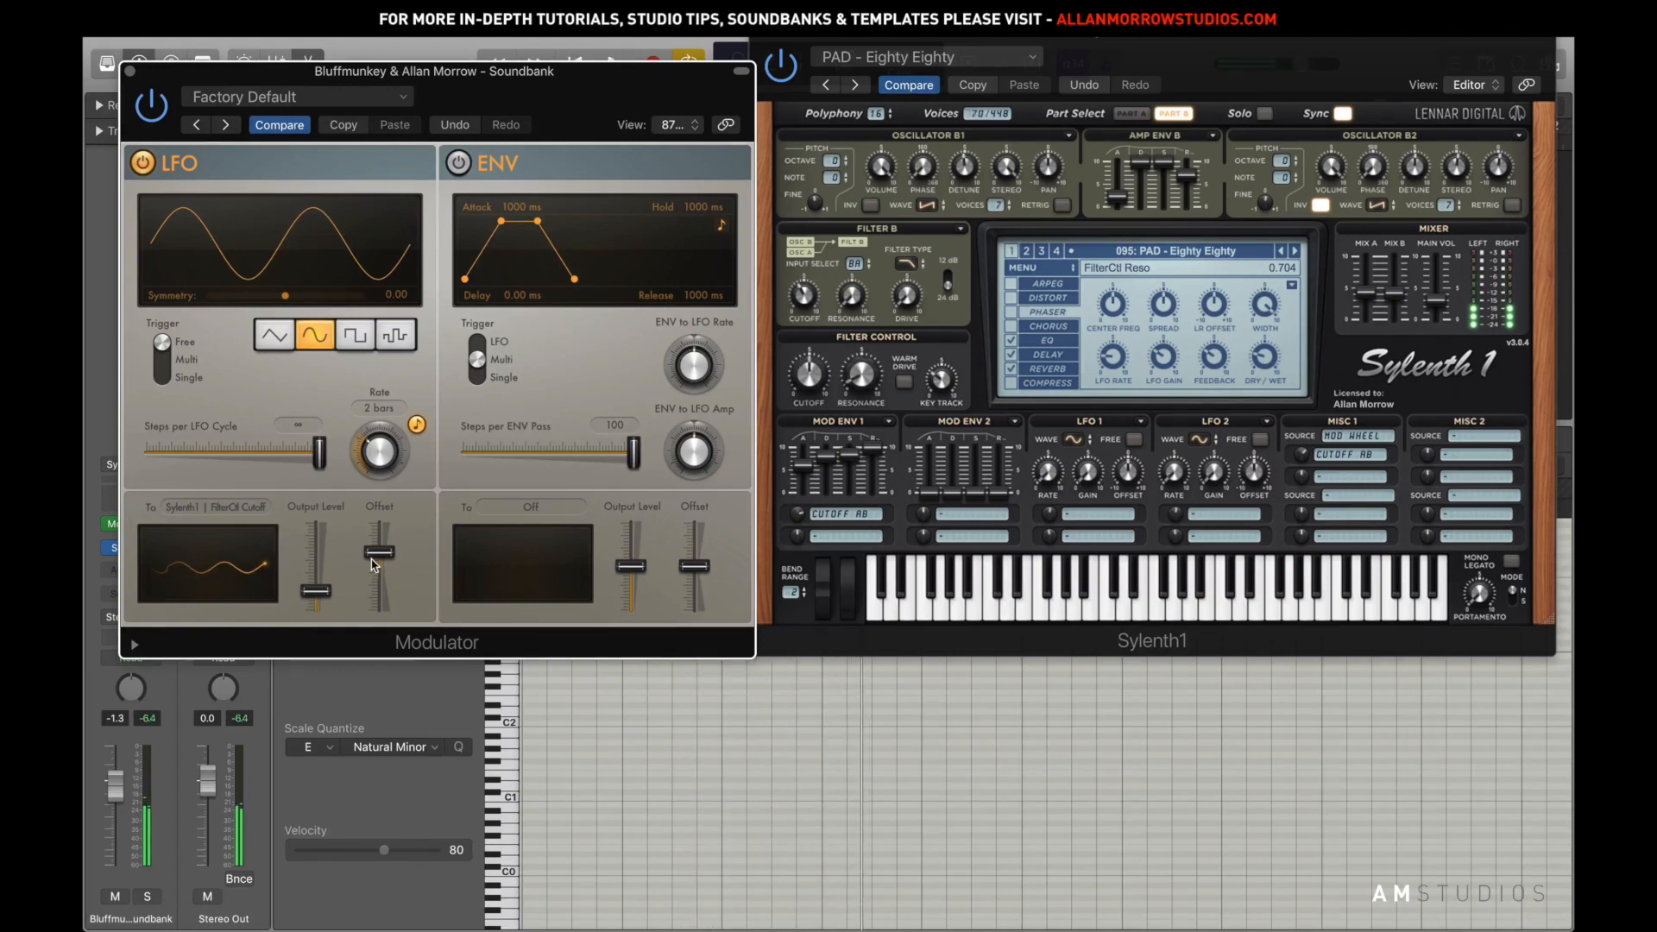
pyautogui.moveTo(319, 453); pyautogui.dragTo(200, 454)
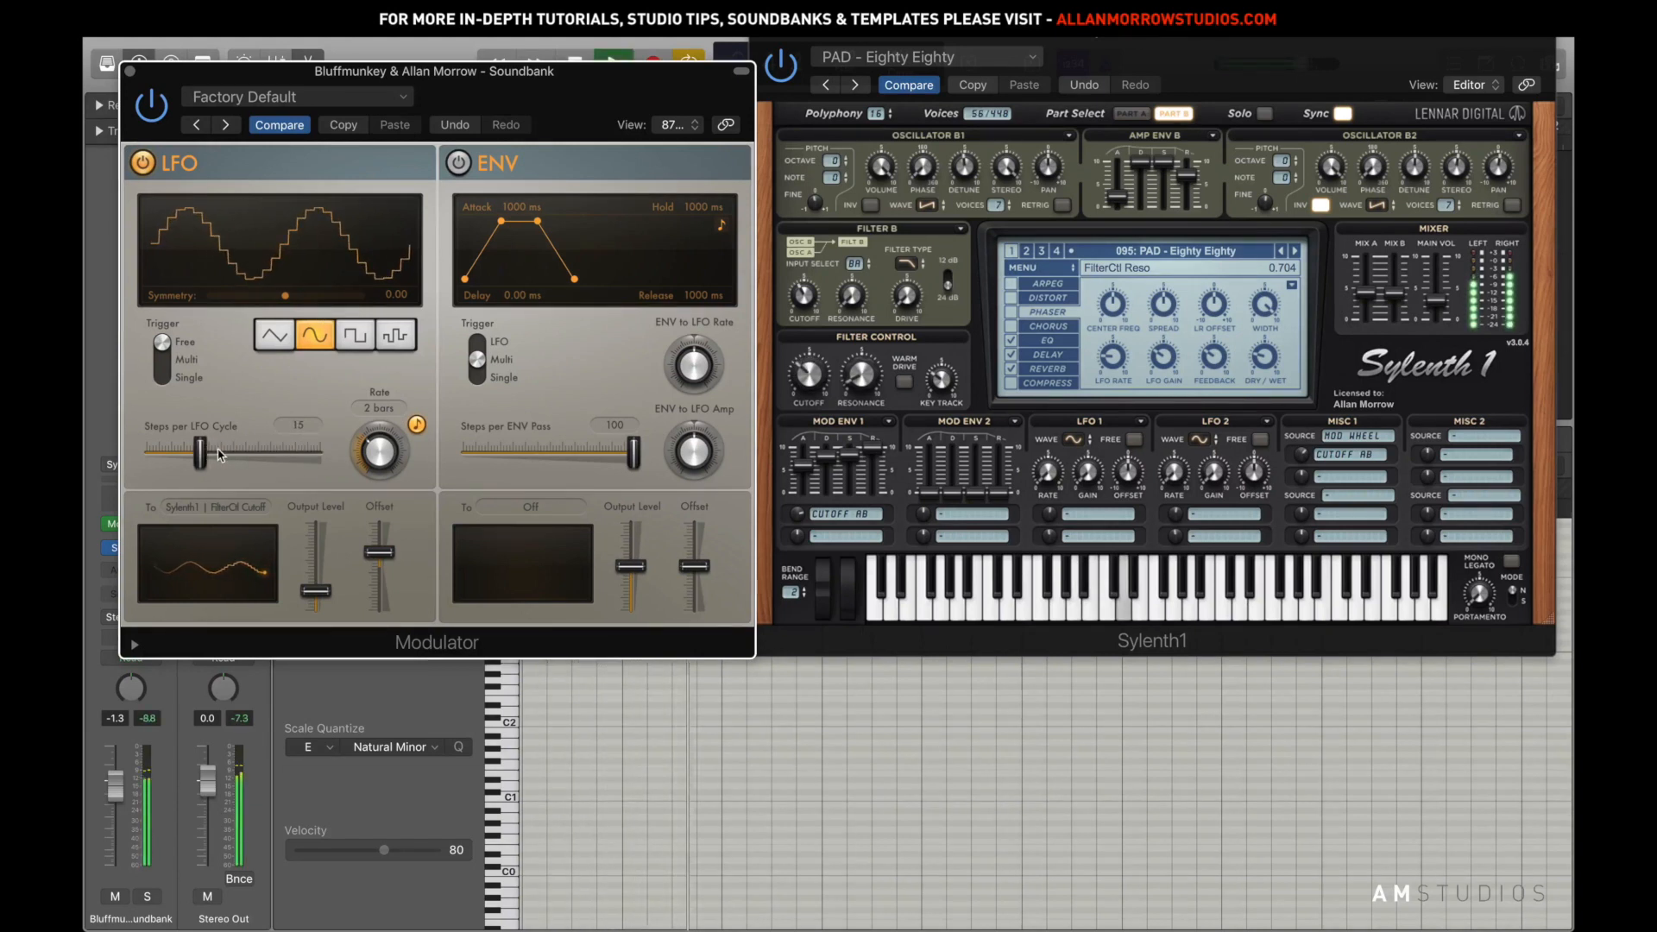
# Switch the LFO to the random waveform with 0.15 smoothing and raise its output level close to maximum
pyautogui.click(409, 343)
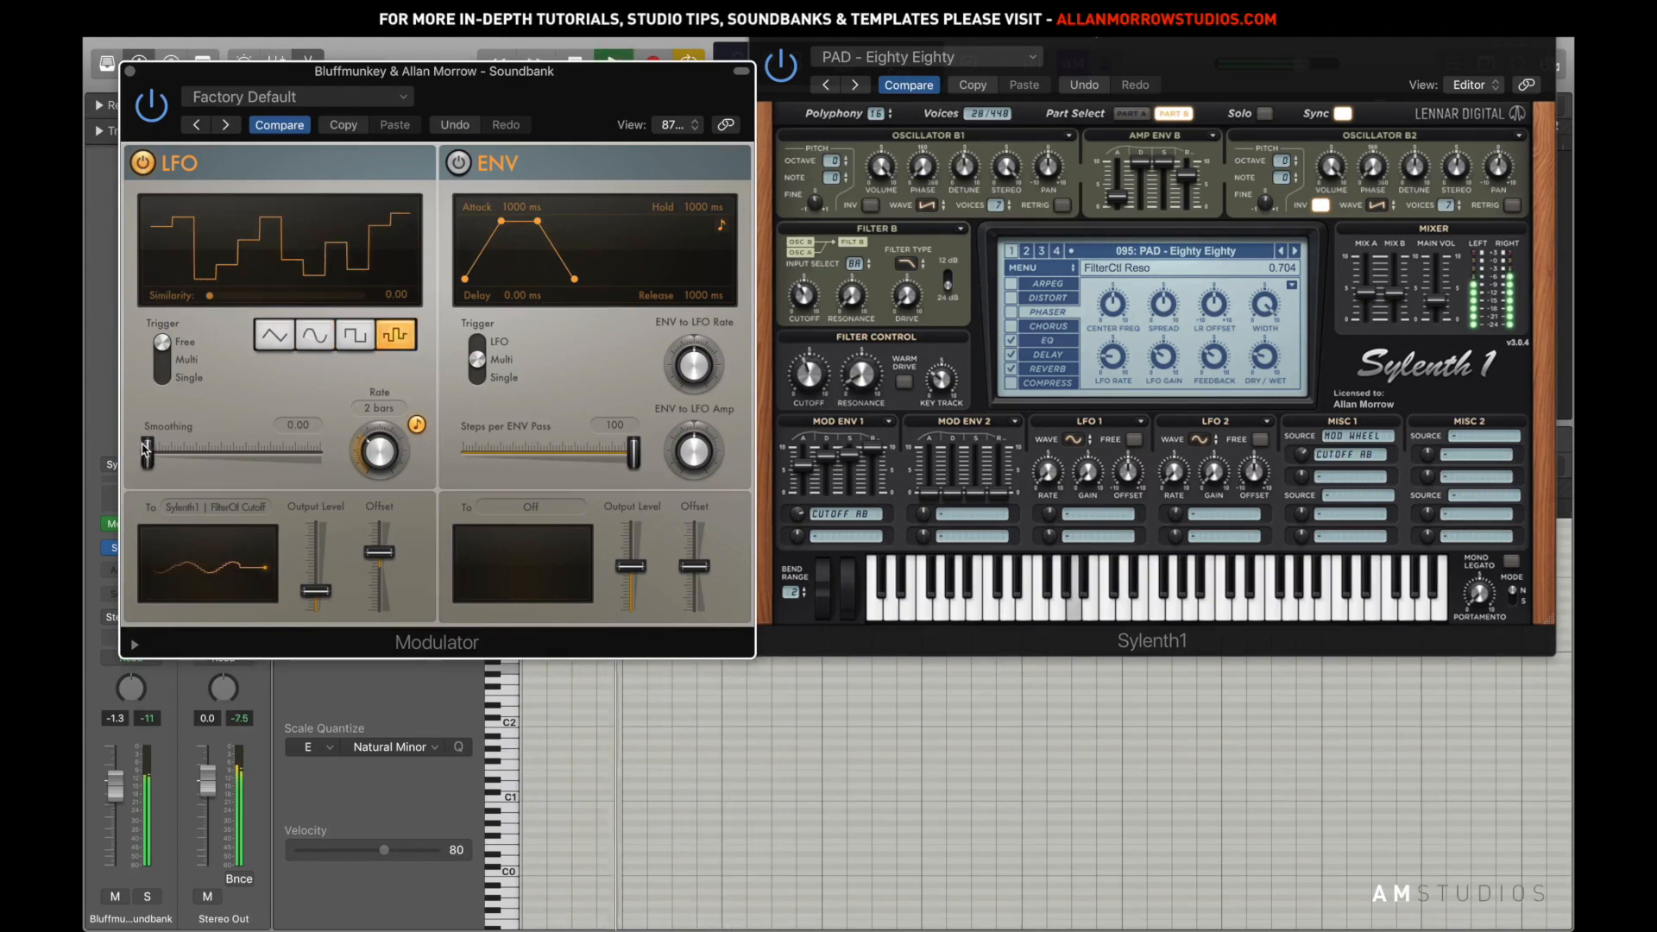
pyautogui.moveTo(147, 453); pyautogui.dragTo(173, 453)
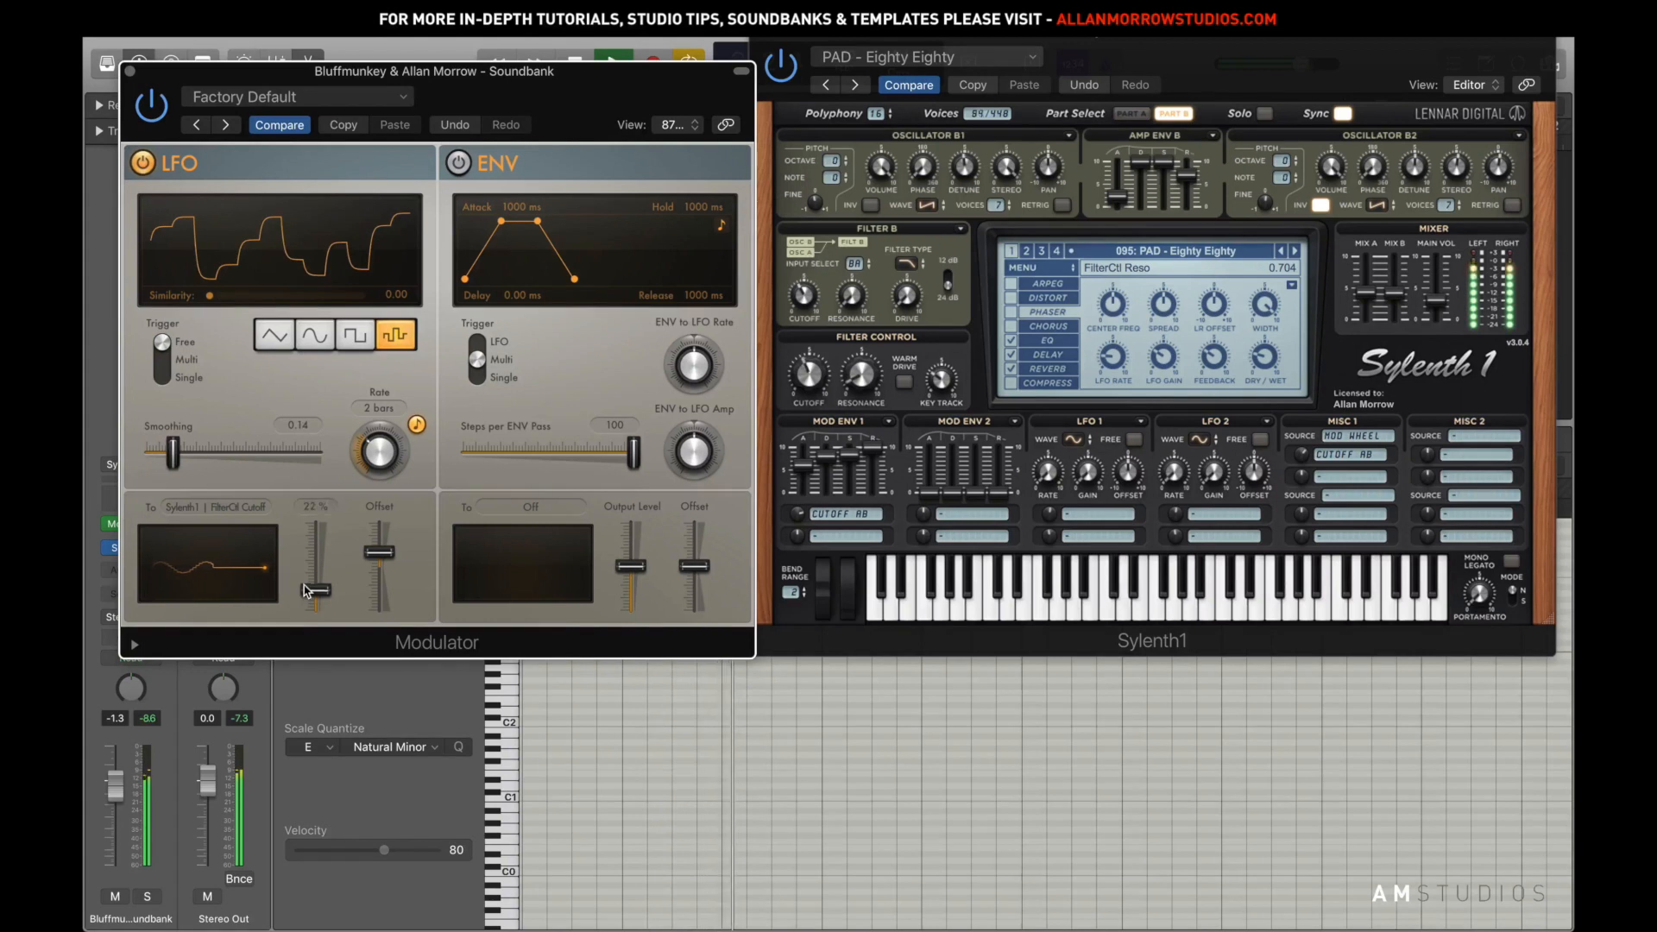
pyautogui.moveTo(316, 590); pyautogui.dragTo(316, 536)
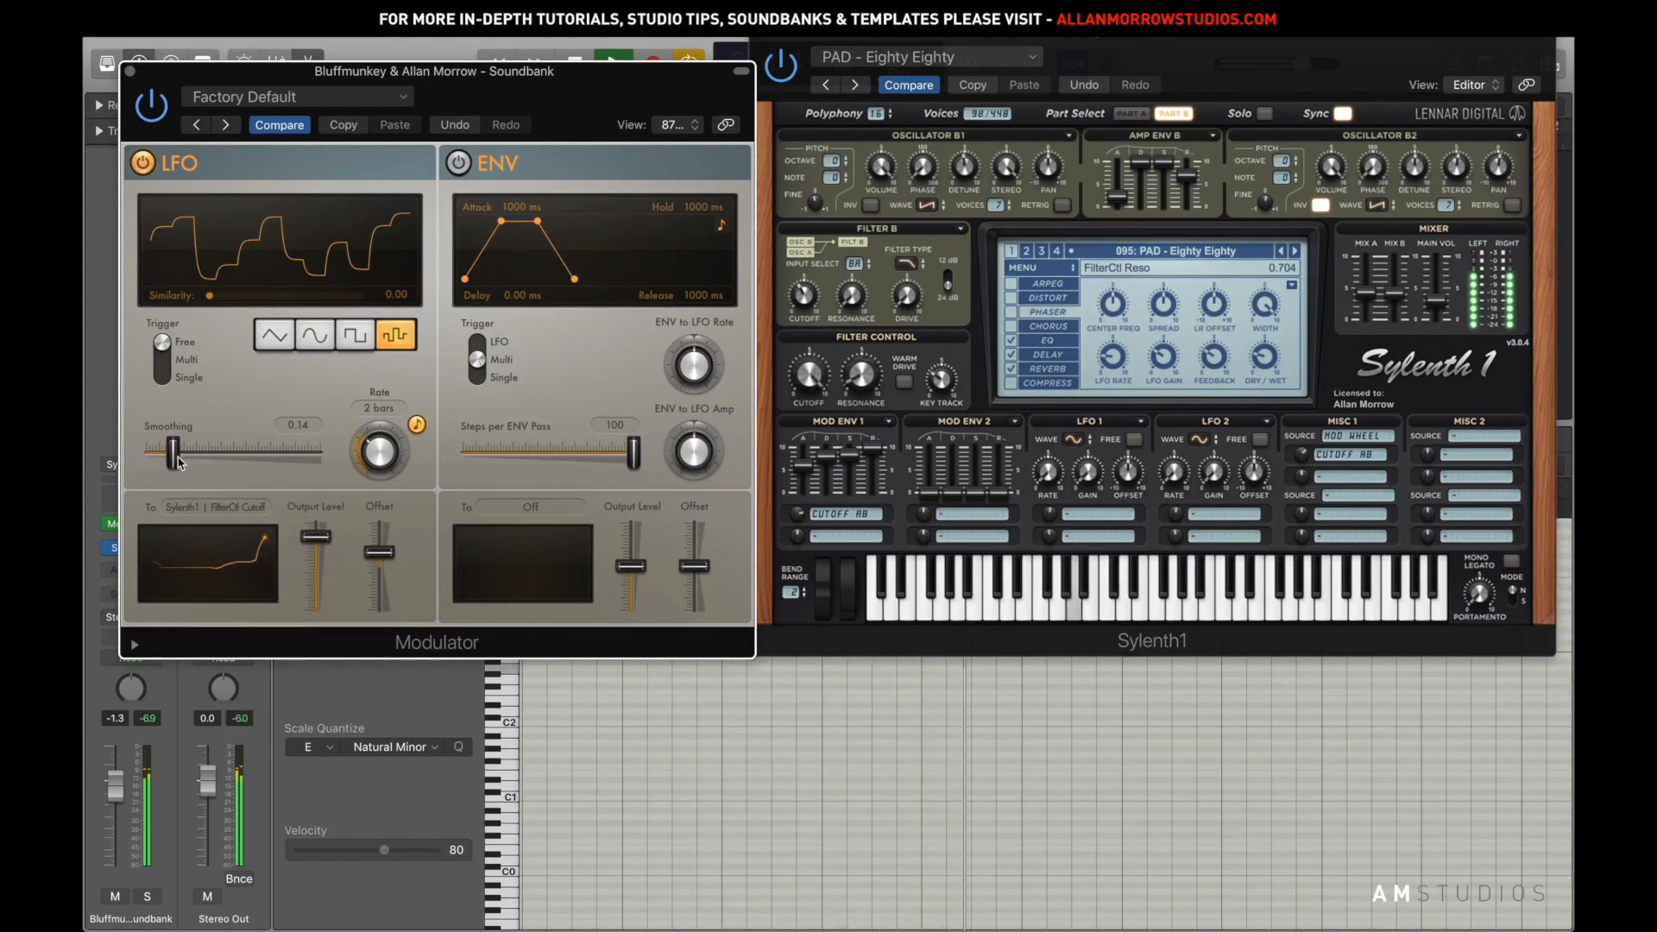
pyautogui.moveTo(173, 452)
pyautogui.mouseDown()
pyautogui.moveTo(226, 459)
pyautogui.moveTo(176, 469)
pyautogui.mouseUp()
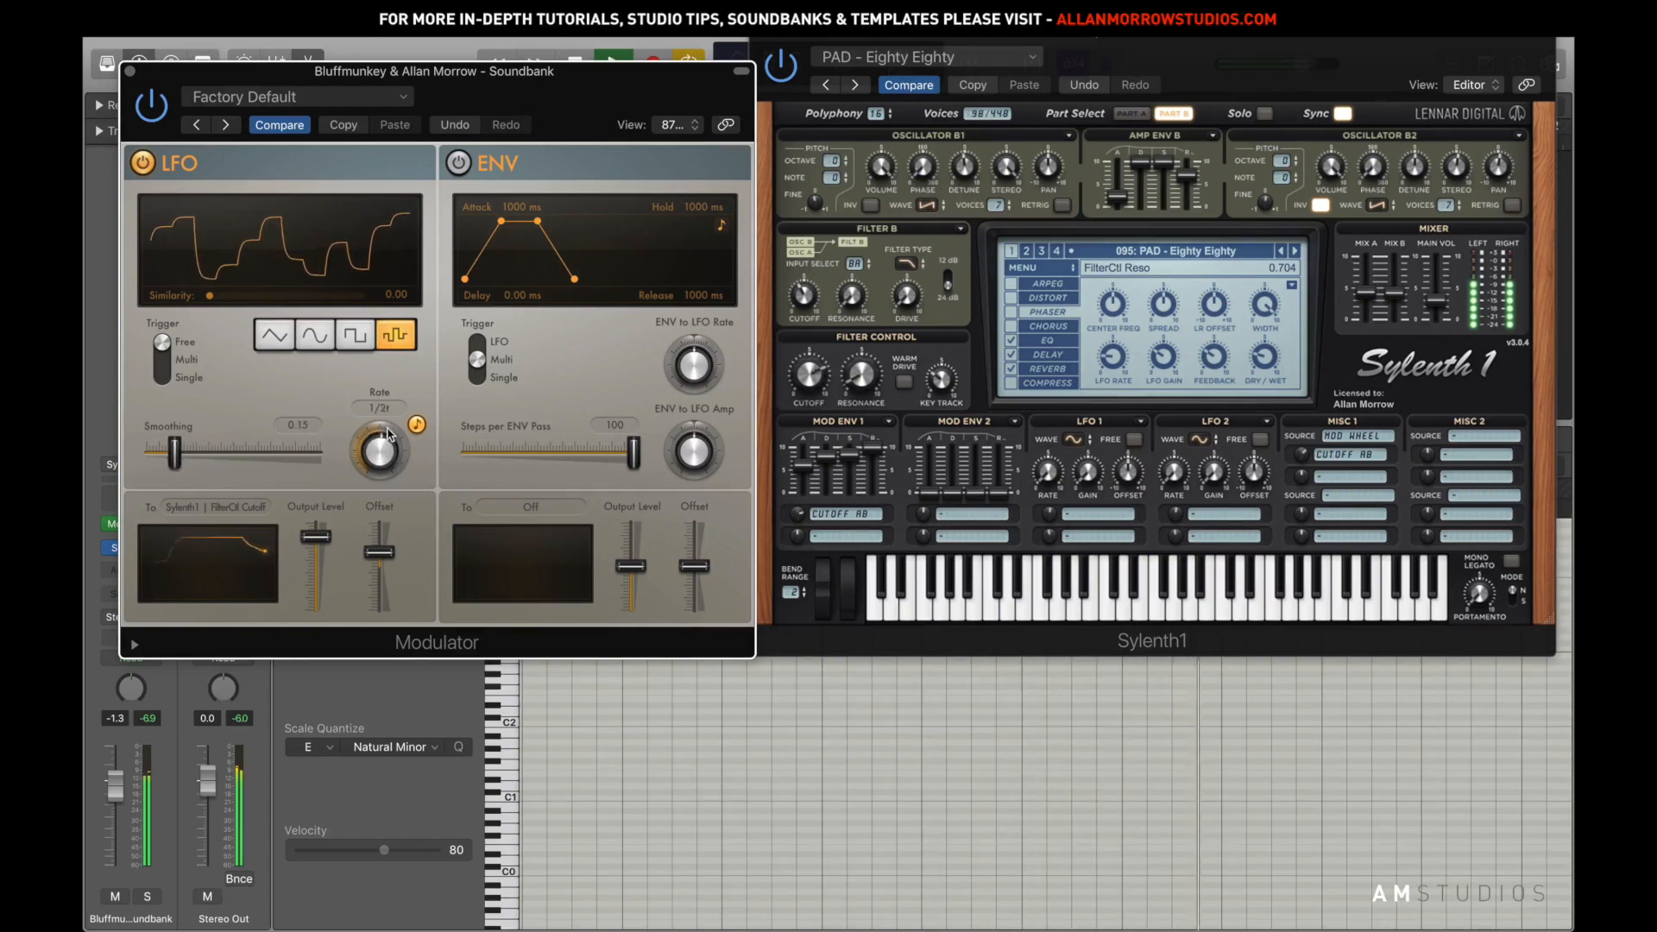
# Set the LFO rate to 1/32d, reduce the random waveform's smoothing to 0.00, and switch the waveform back to sine
pyautogui.moveTo(381, 455); pyautogui.dragTo(422, 417)
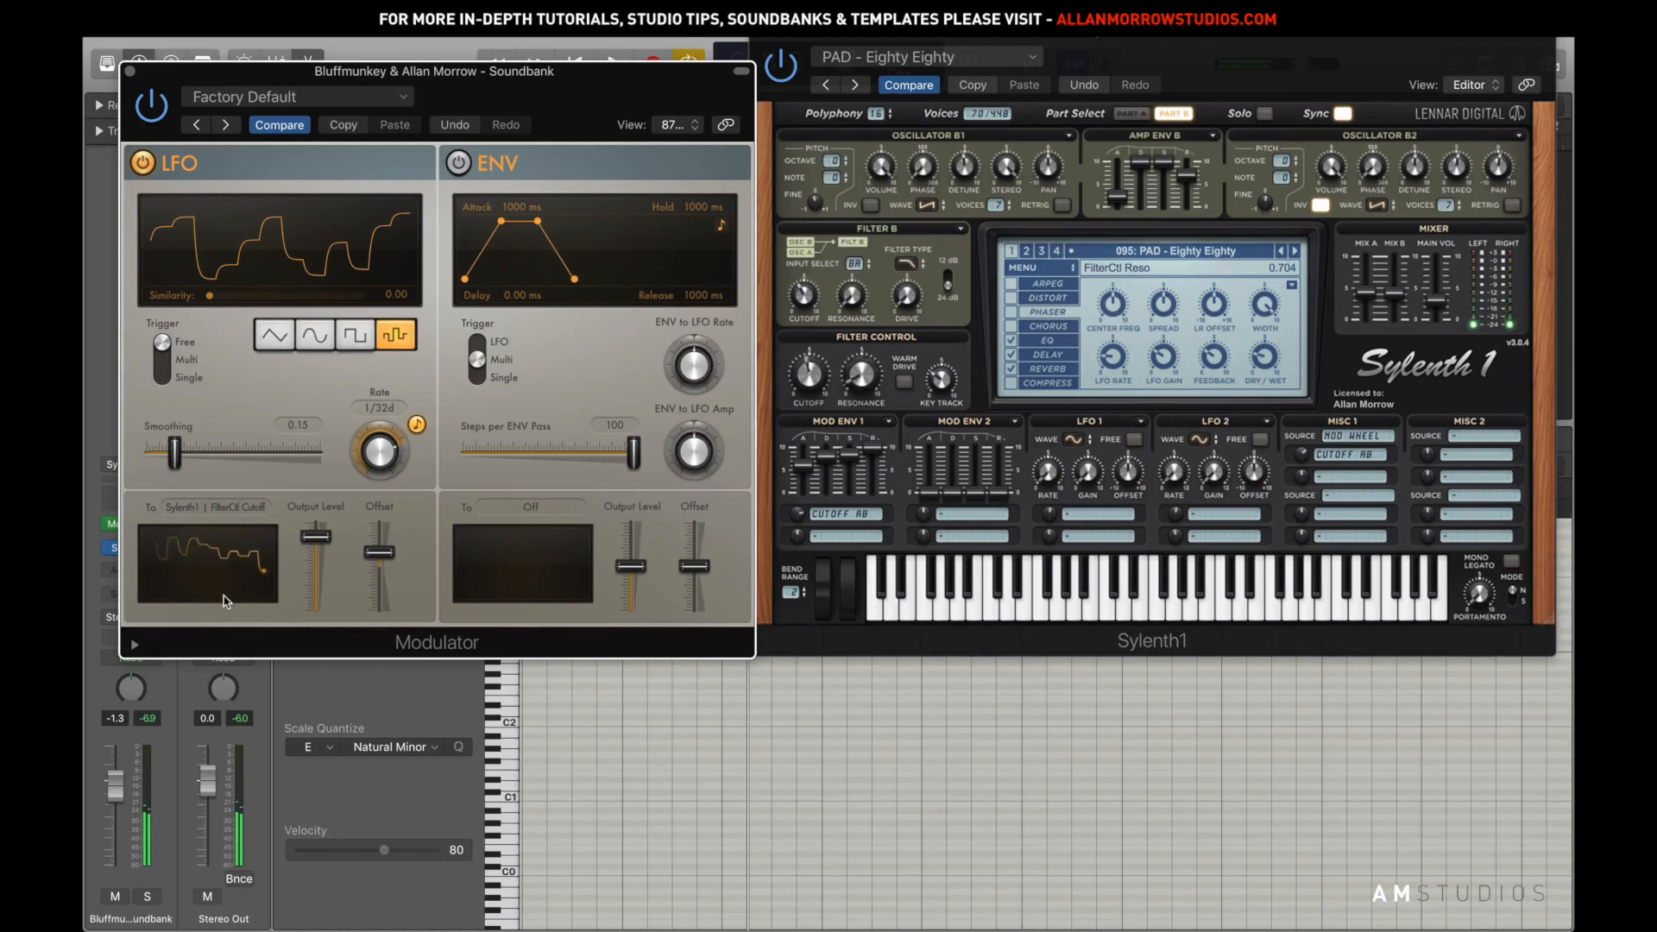
pyautogui.moveTo(172, 467); pyautogui.dragTo(143, 467)
pyautogui.moveTo(393, 619)
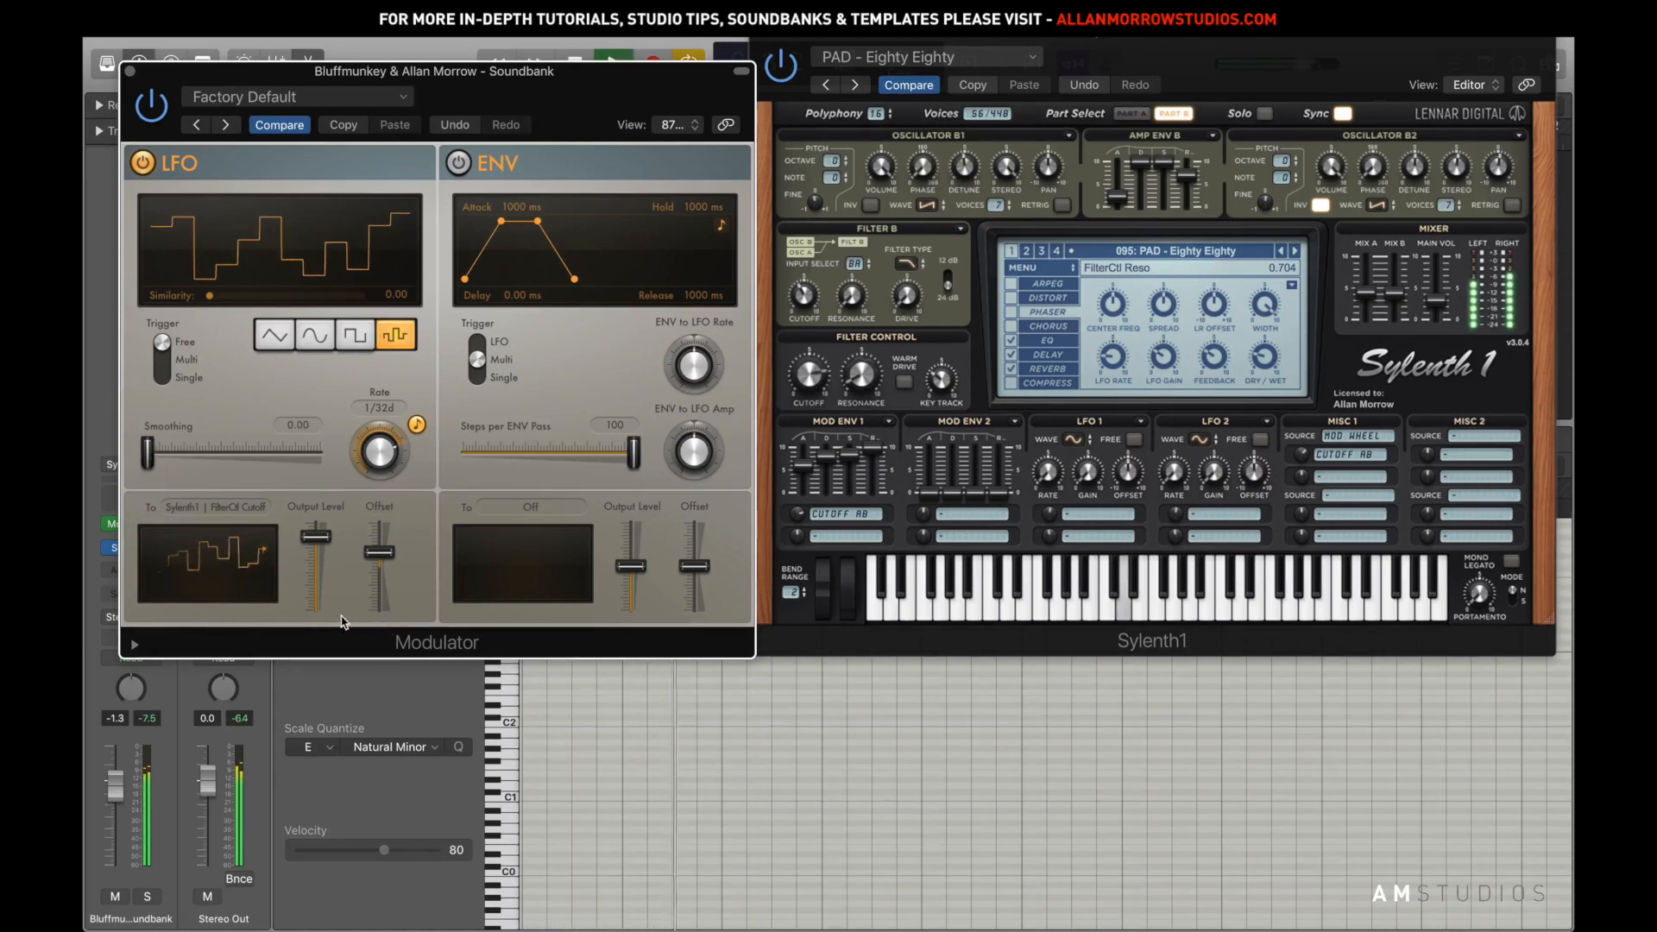
pyautogui.click(315, 334)
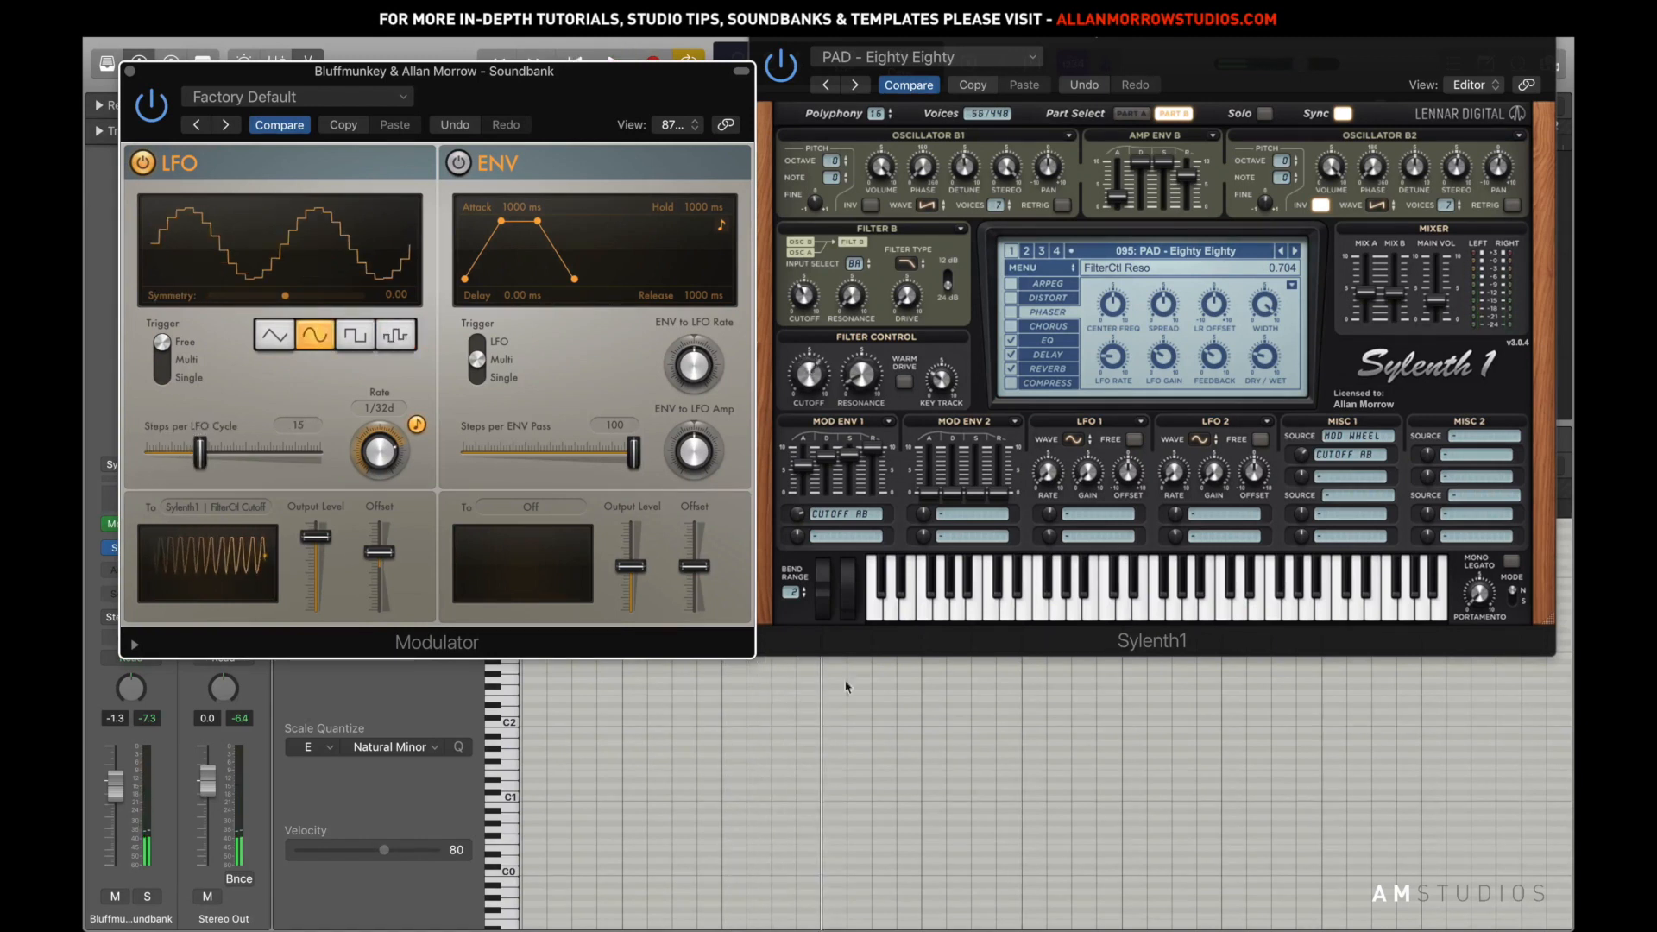
# Reassign the Modulator's LFO to the attack of Sylenth1's Amp Env B through Learn Plug-in Parameter
pyautogui.moveTo(787, 456)
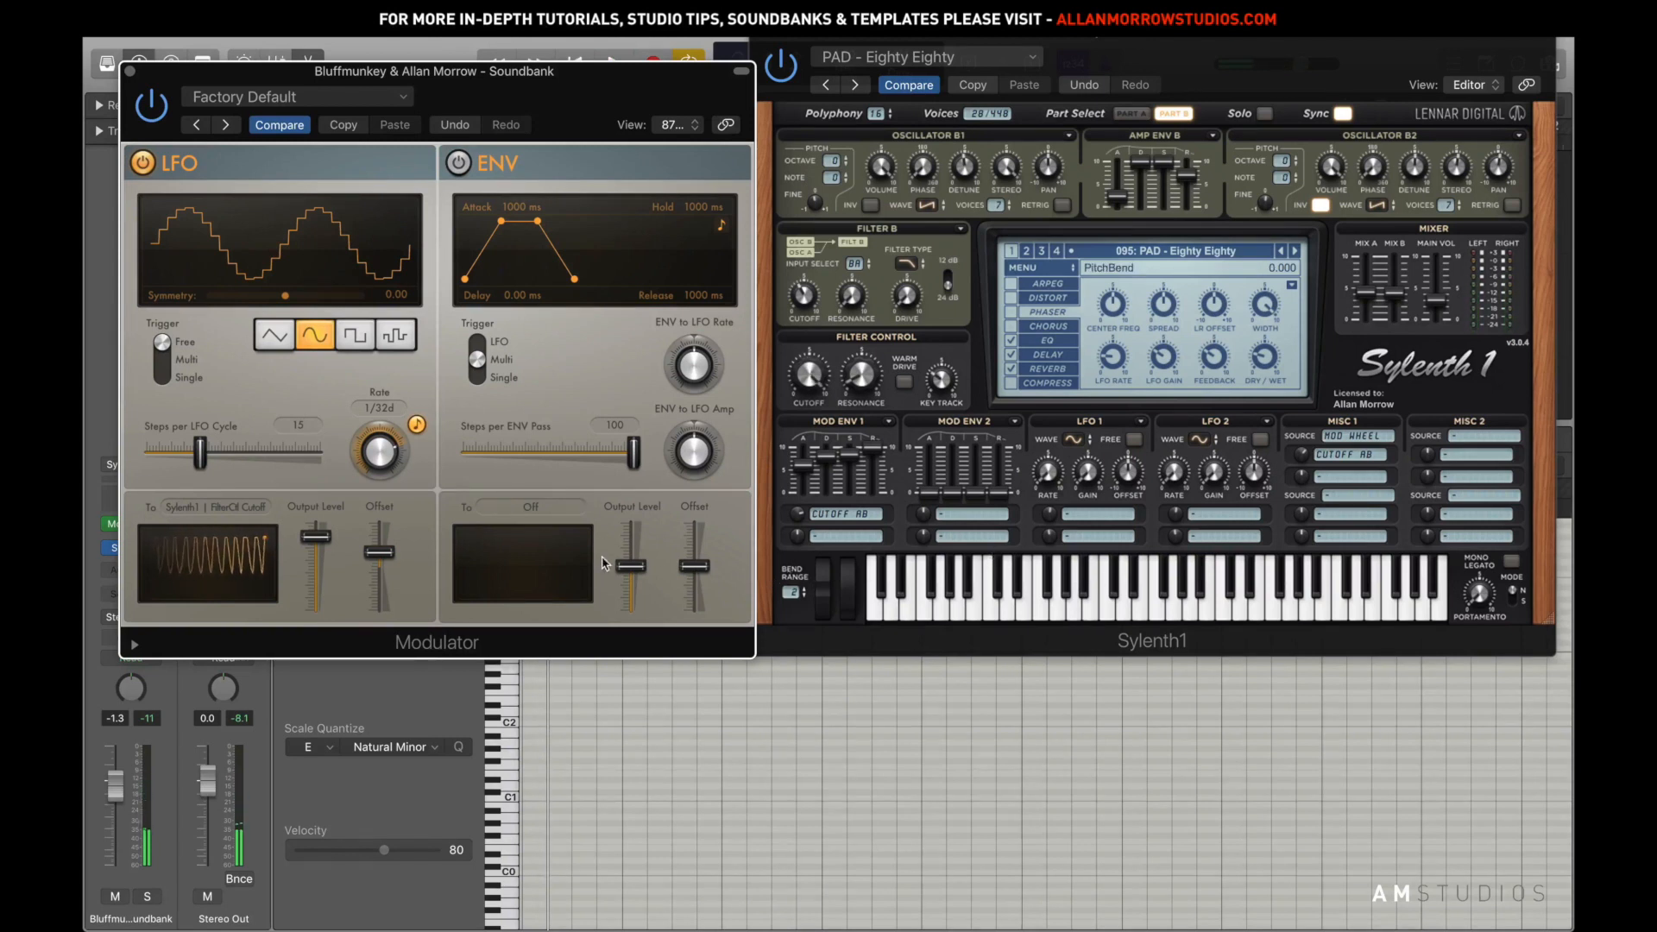
pyautogui.click(233, 509)
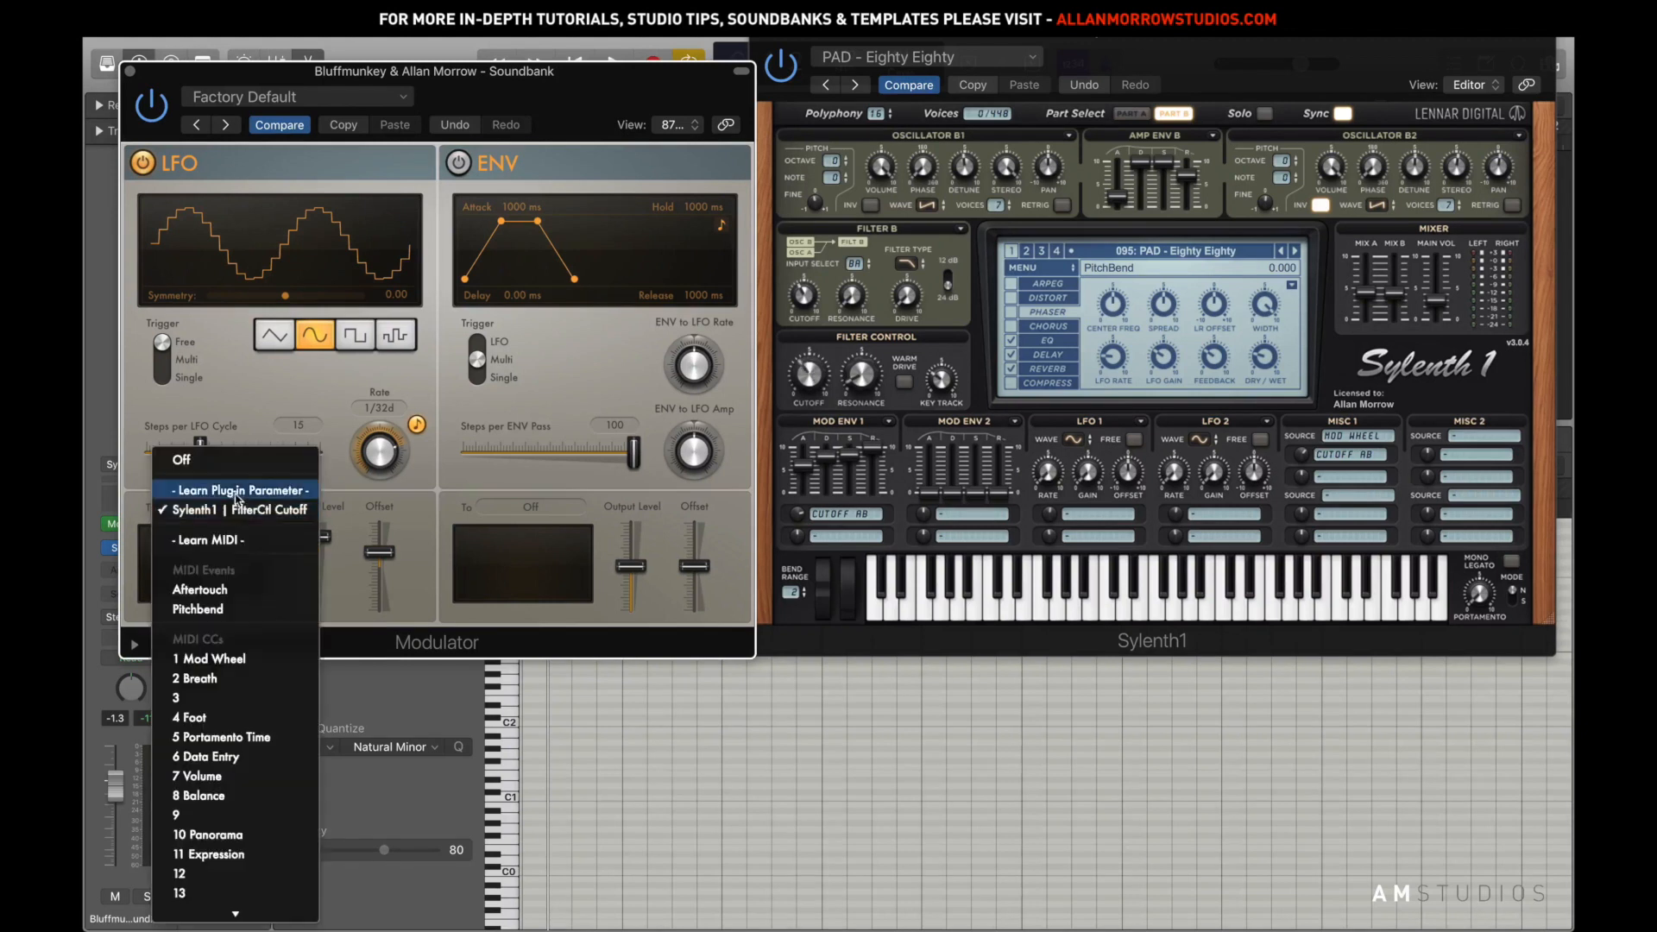
pyautogui.click(246, 491)
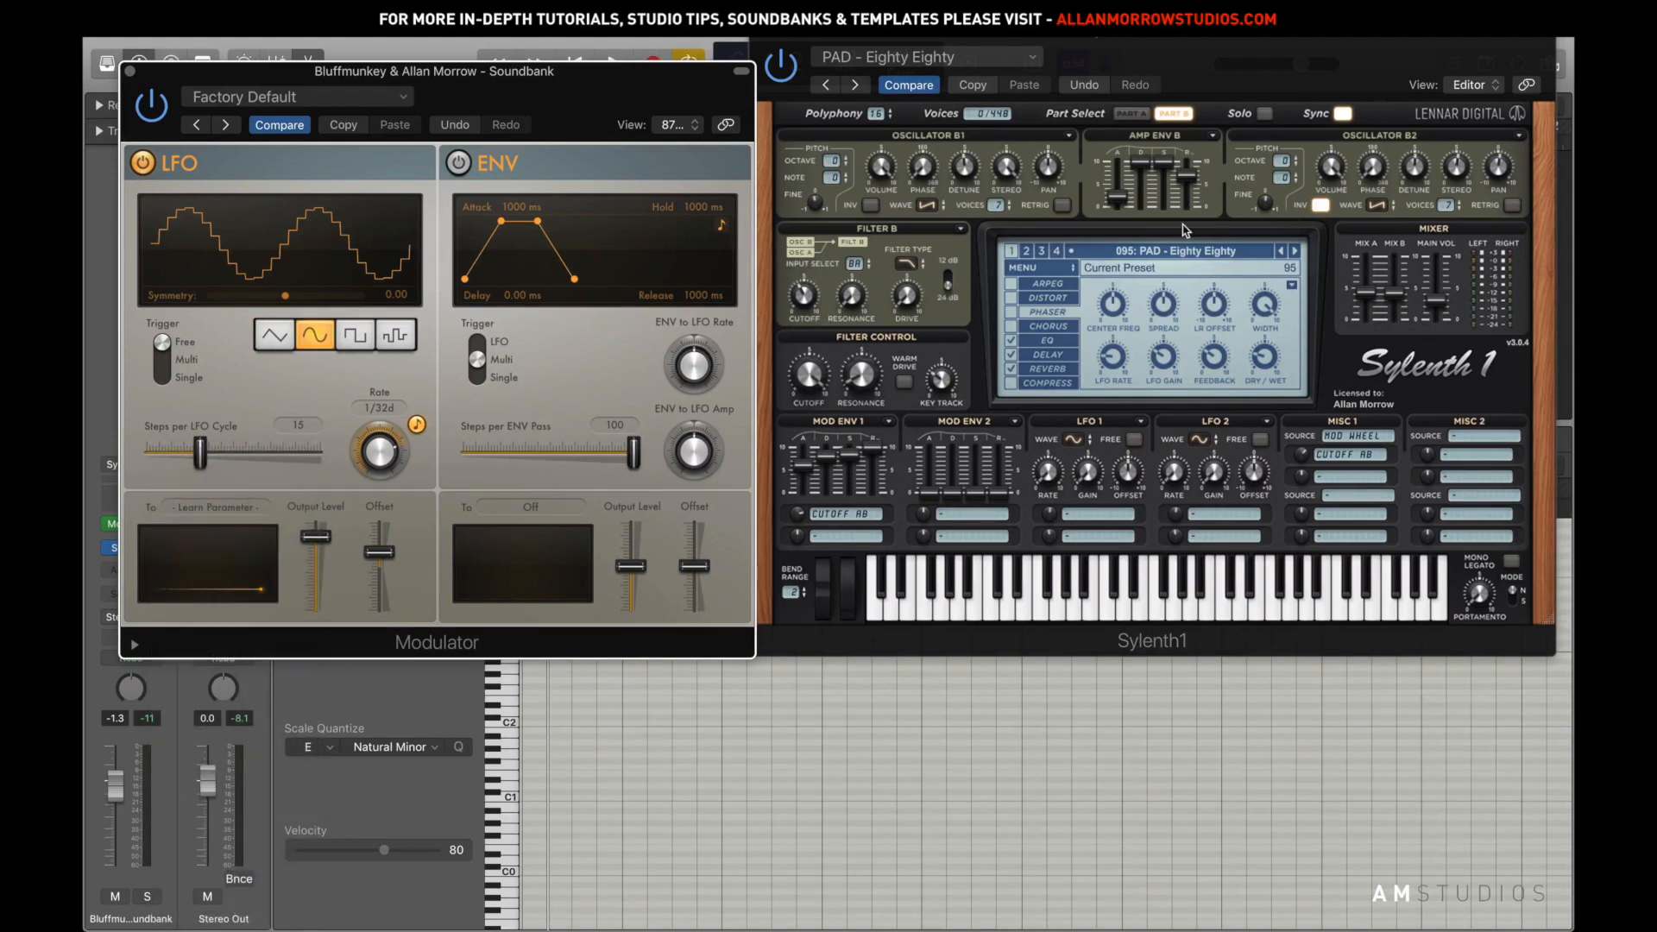
pyautogui.moveTo(1116, 202); pyautogui.dragTo(1116, 177)
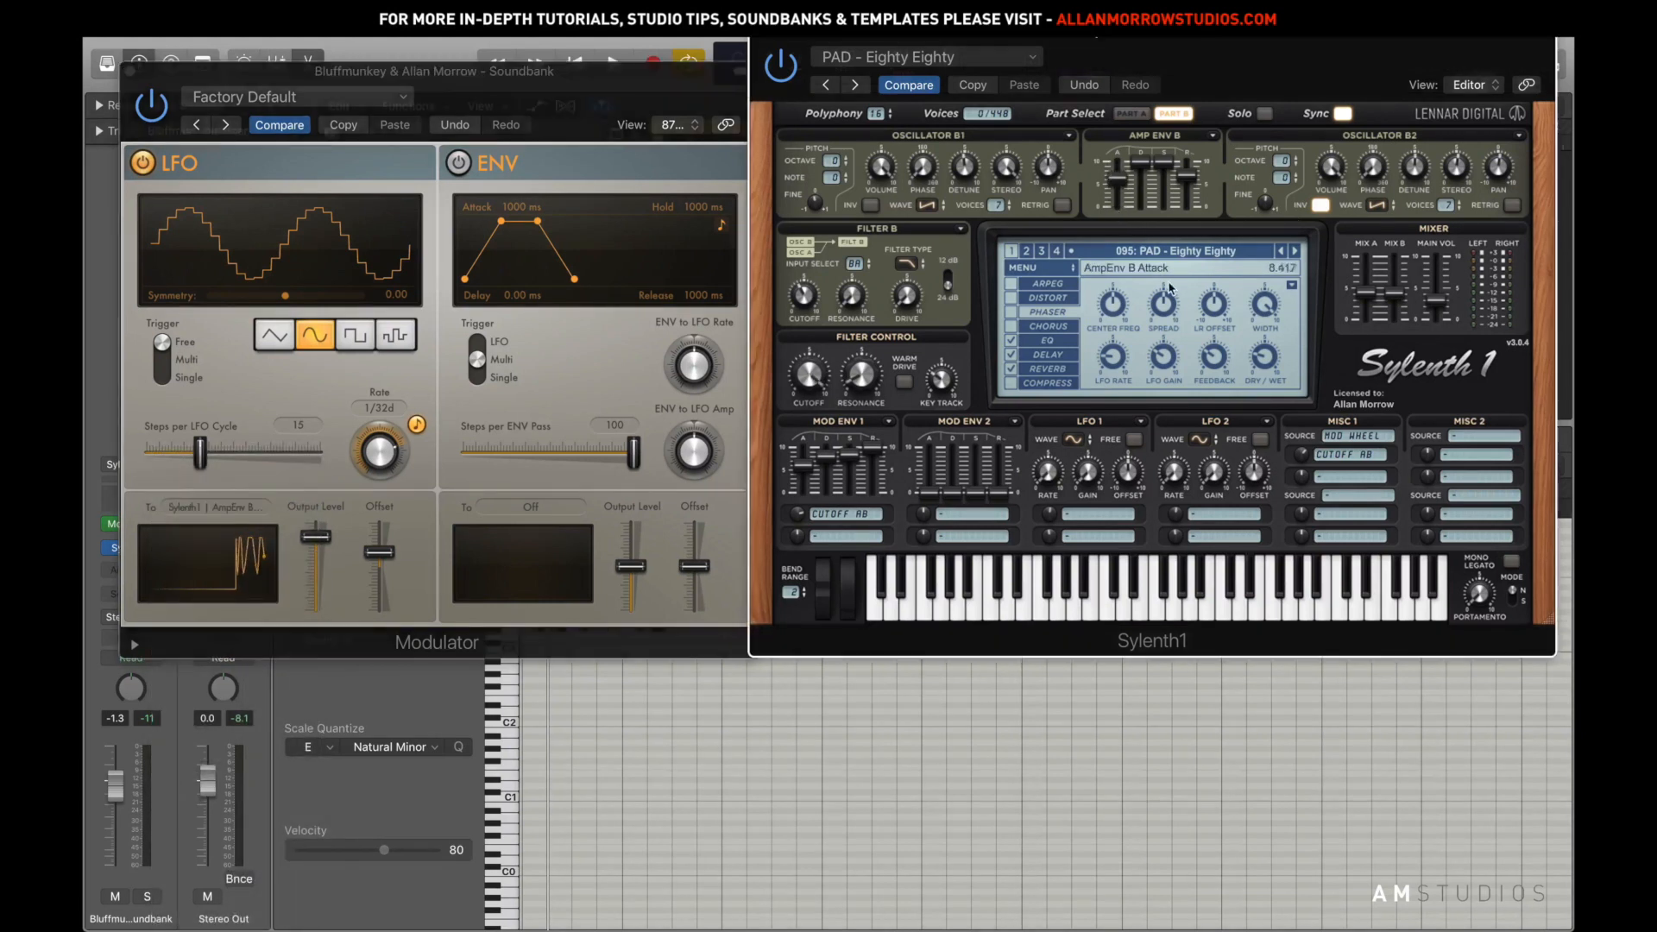
# Set the steps per LFO cycle to ∞ and the rate to 1/2d, lower the offset, and audition different output levels during playback
pyautogui.moveTo(200, 453); pyautogui.dragTo(384, 502)
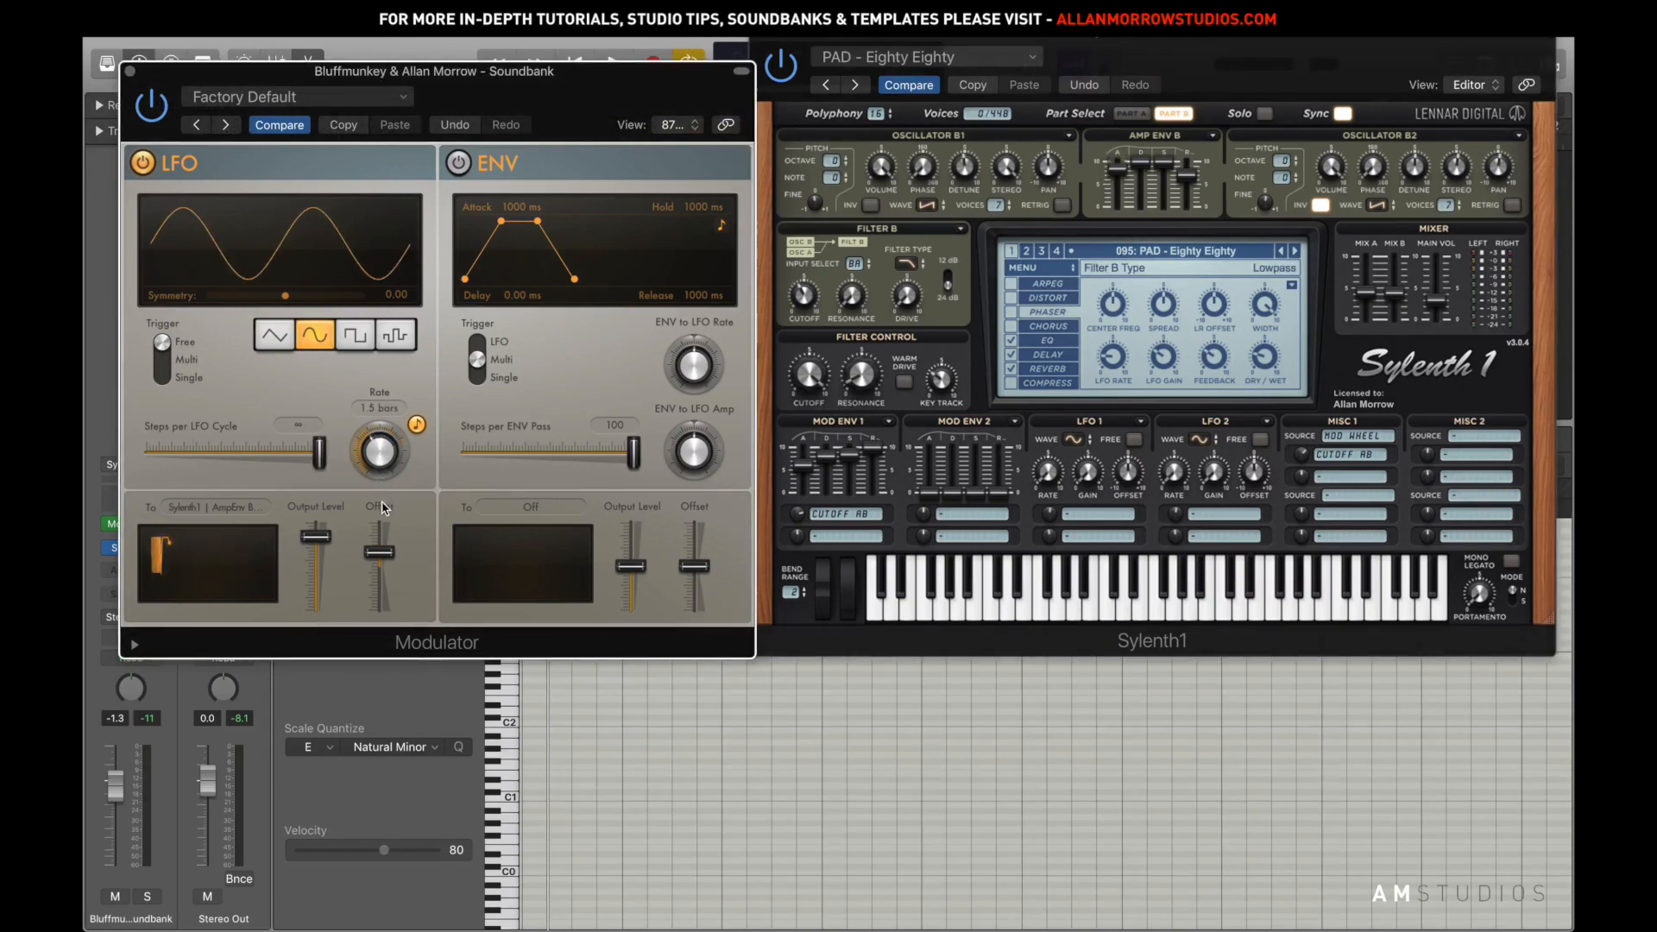
pyautogui.press('space')
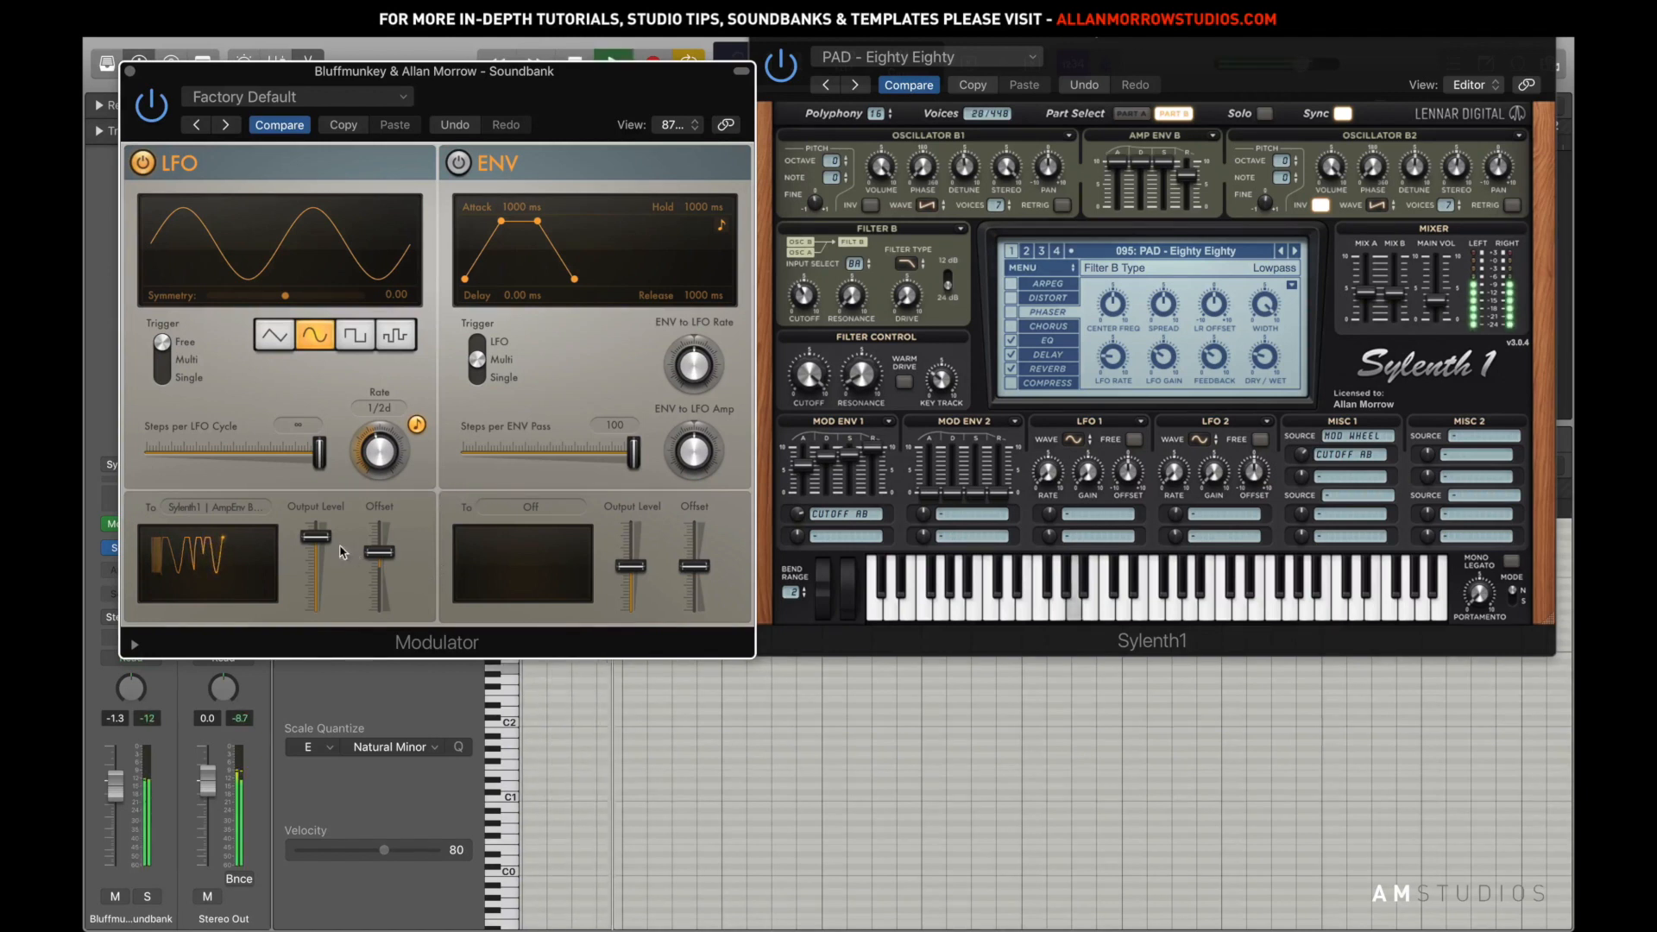
pyautogui.moveTo(316, 537); pyautogui.dragTo(320, 575)
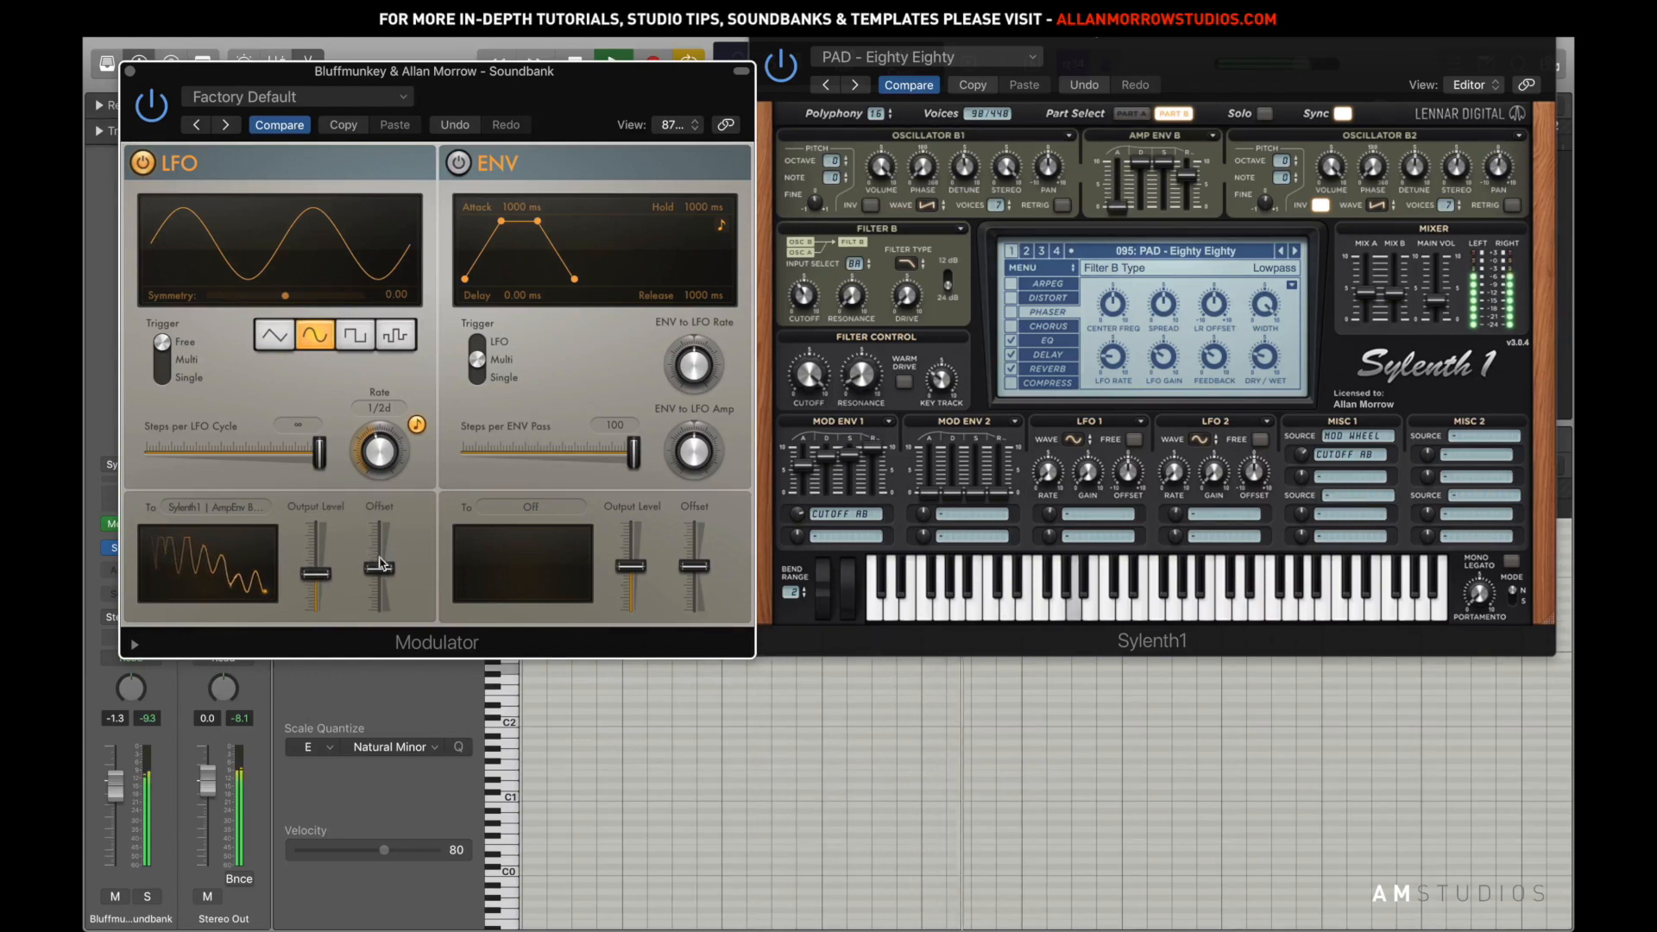
pyautogui.moveTo(316, 573); pyautogui.dragTo(337, 542)
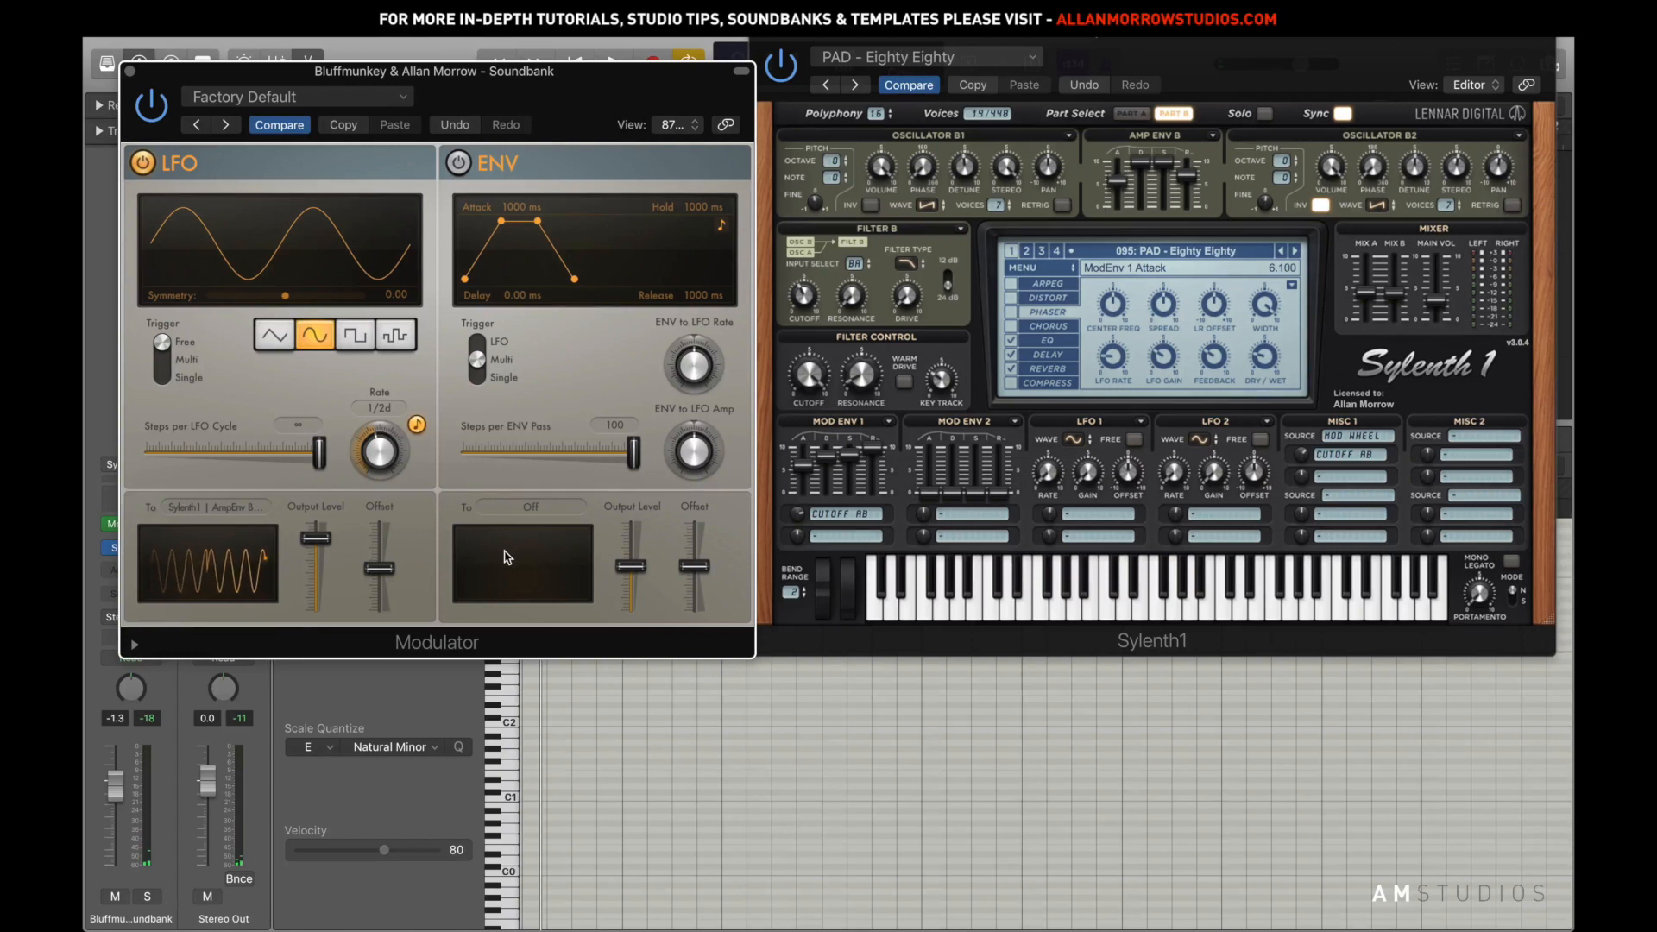
# Enable Sylenth1's Phaser and reassign the Modulator's LFO to the Phaser Dry/Wet through Learn Plug-in Parameter
pyautogui.click(1012, 314)
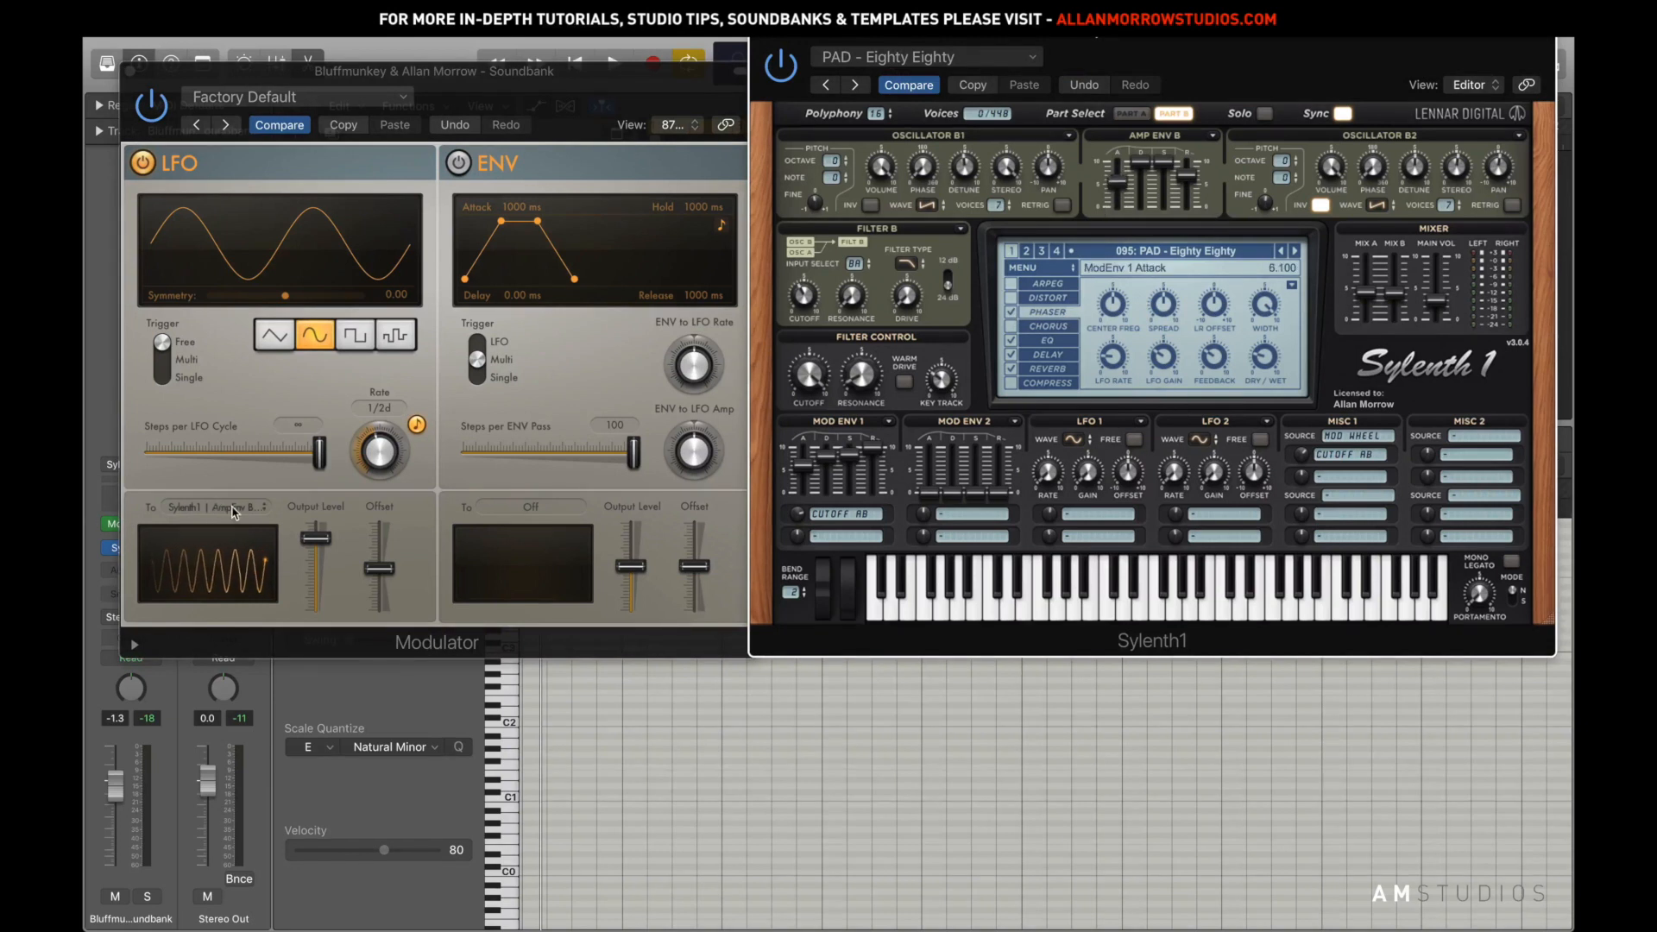
pyautogui.click(233, 511)
pyautogui.click(252, 492)
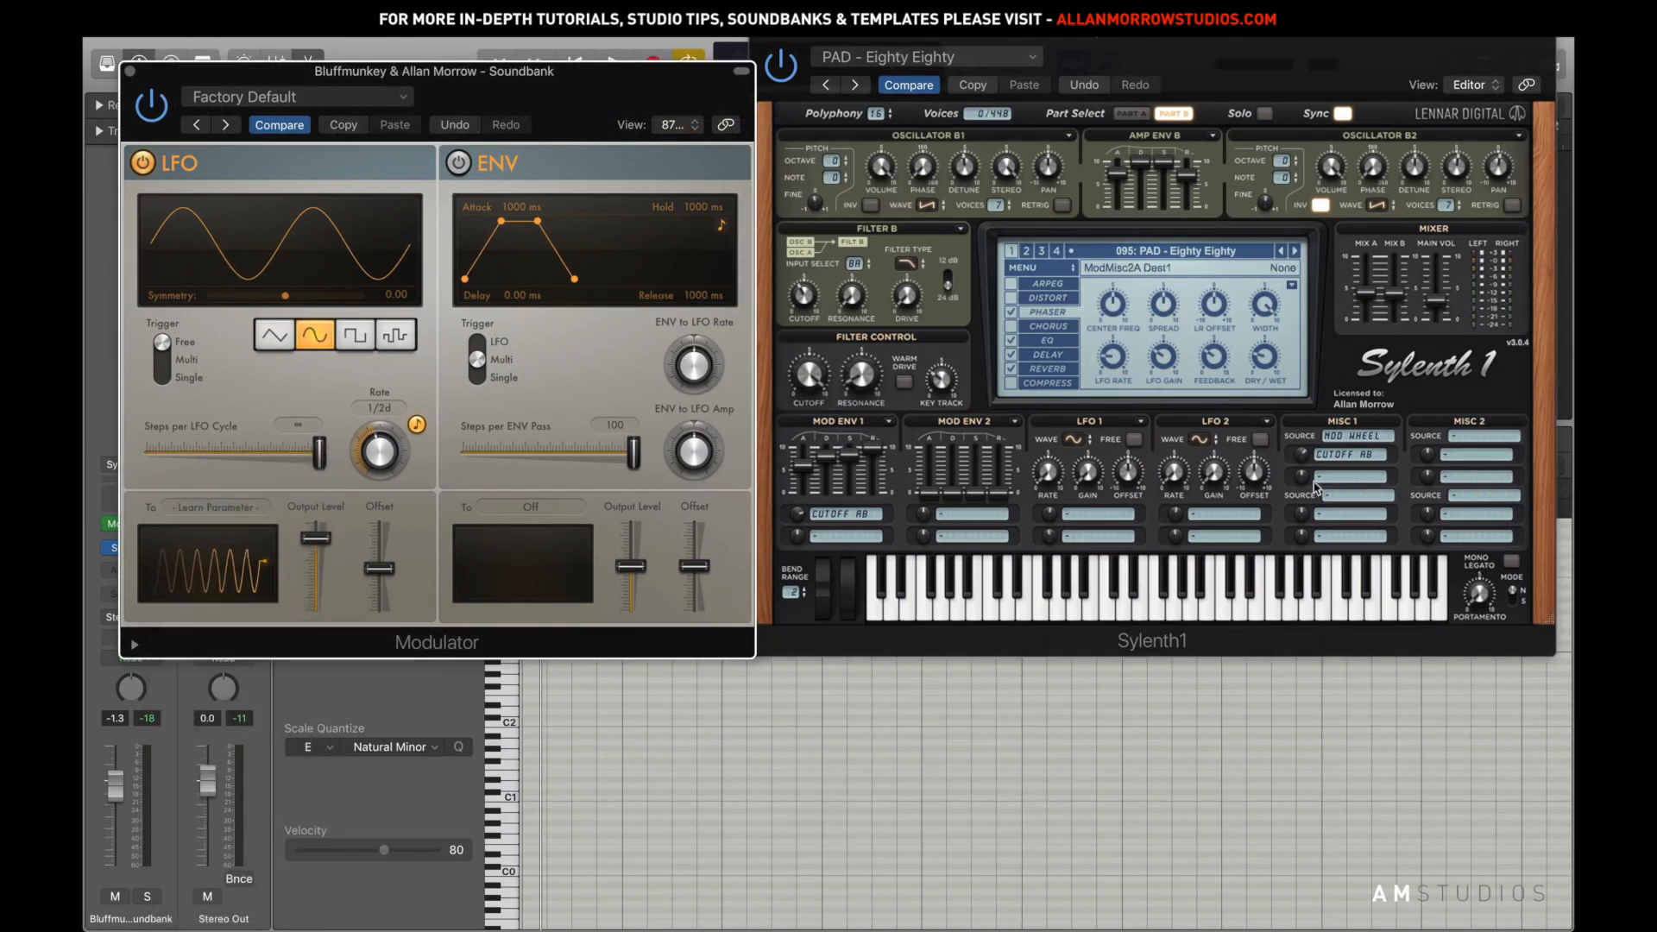
pyautogui.click(1266, 361)
# During playback, set the LFO rate to 2 bars, reduce its output level to 48%, and raise the offset slightly
pyautogui.press('space')
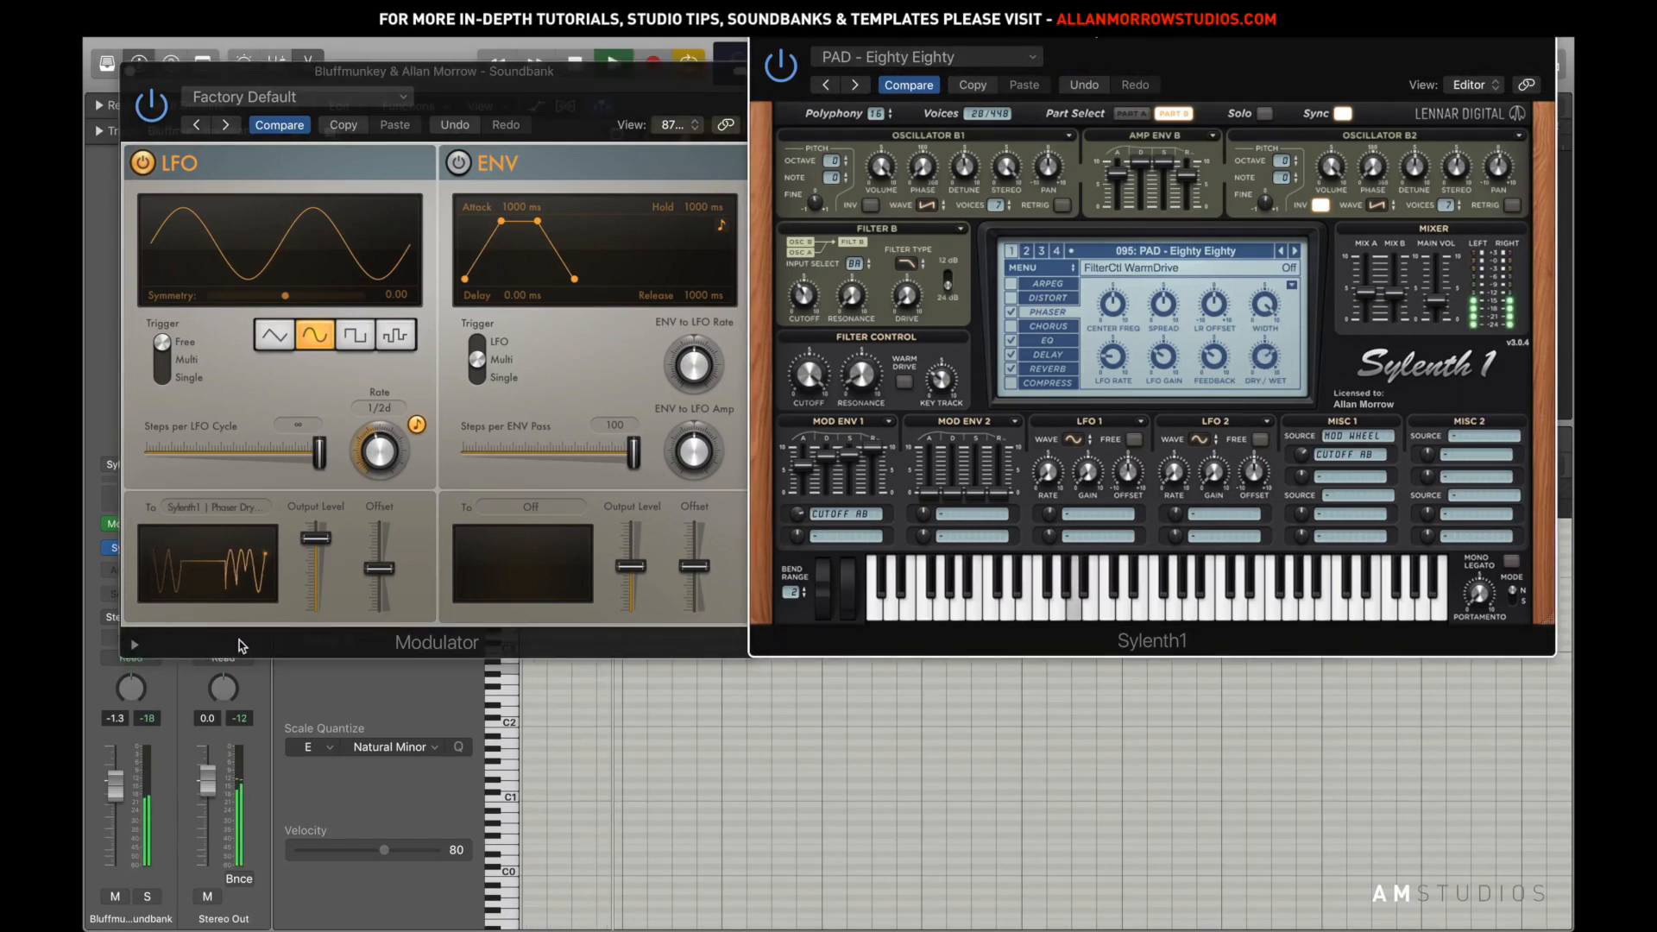
pyautogui.moveTo(315, 537); pyautogui.dragTo(379, 554)
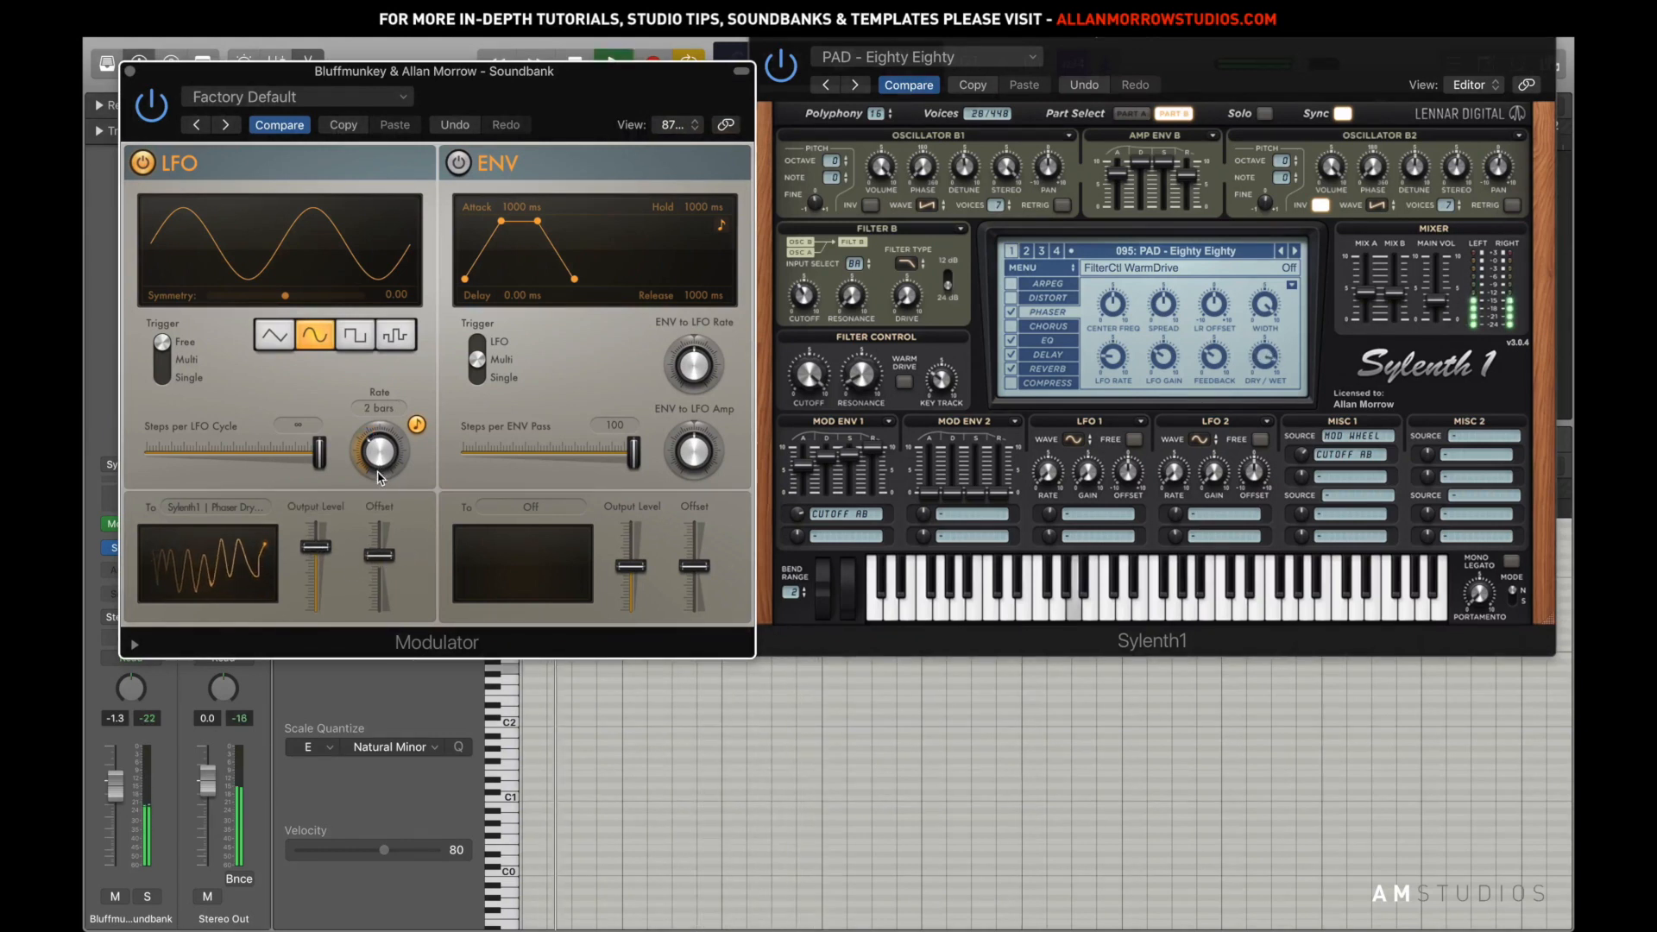
pyautogui.moveTo(316, 547); pyautogui.dragTo(312, 610)
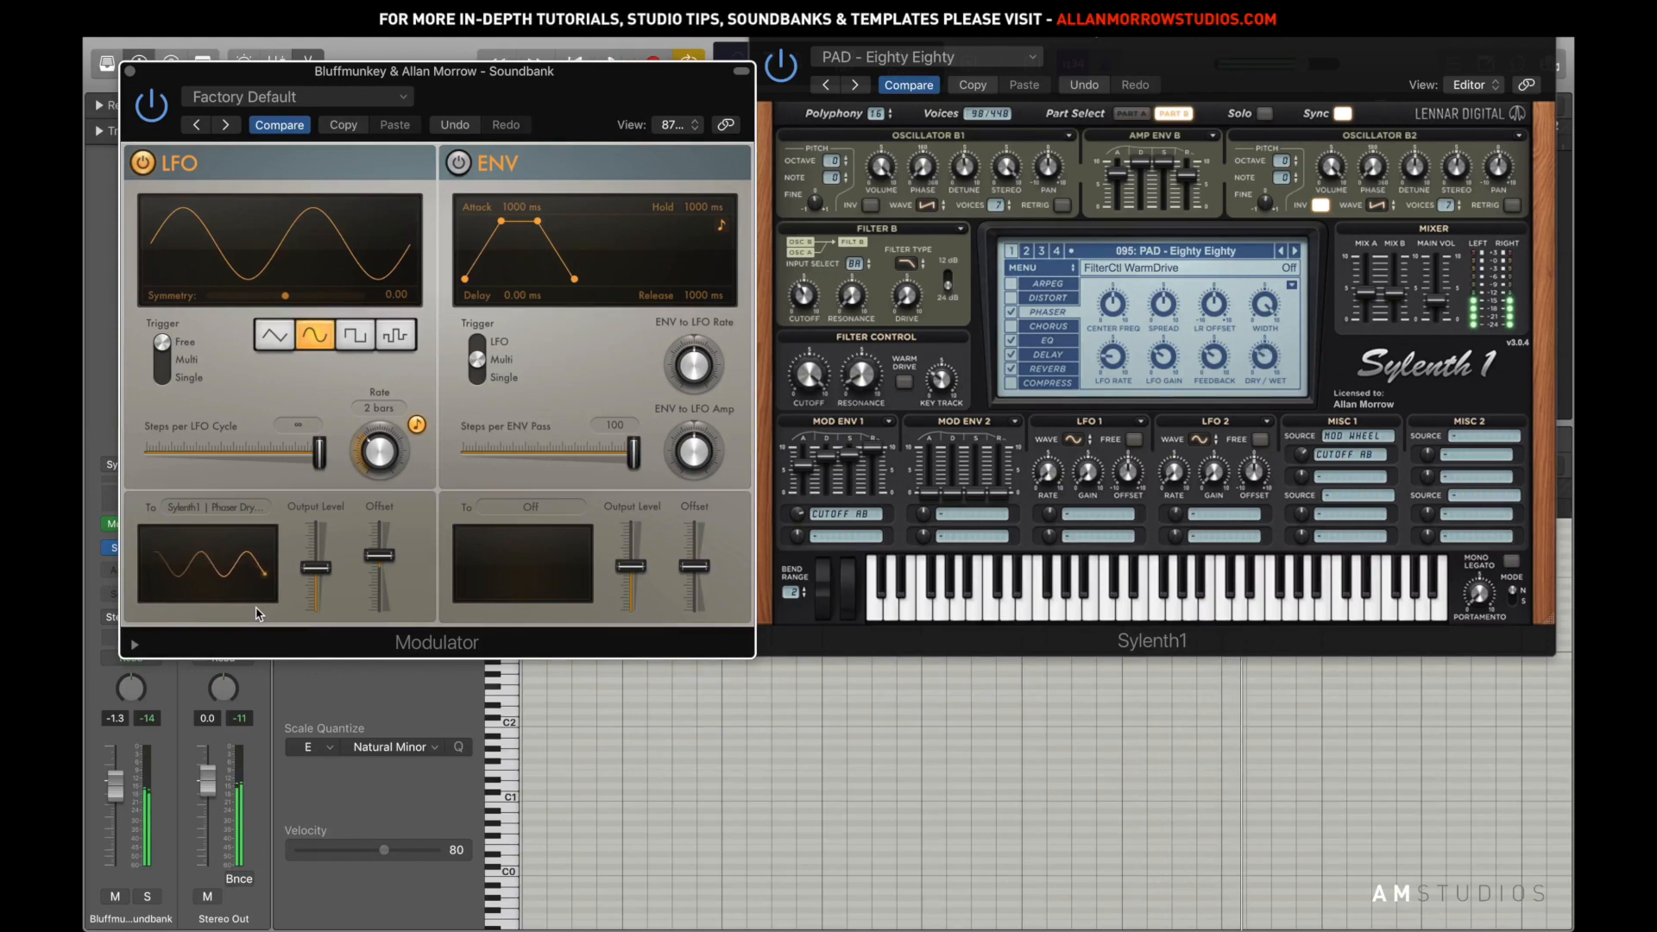
# Turn off tempo sync for the LFO, raise its output level to 98%, and set the rate to 1.10 Hz
pyautogui.moveTo(388, 438)
pyautogui.mouseDown()
pyautogui.moveTo(391, 467)
pyautogui.moveTo(389, 449)
pyautogui.mouseUp()
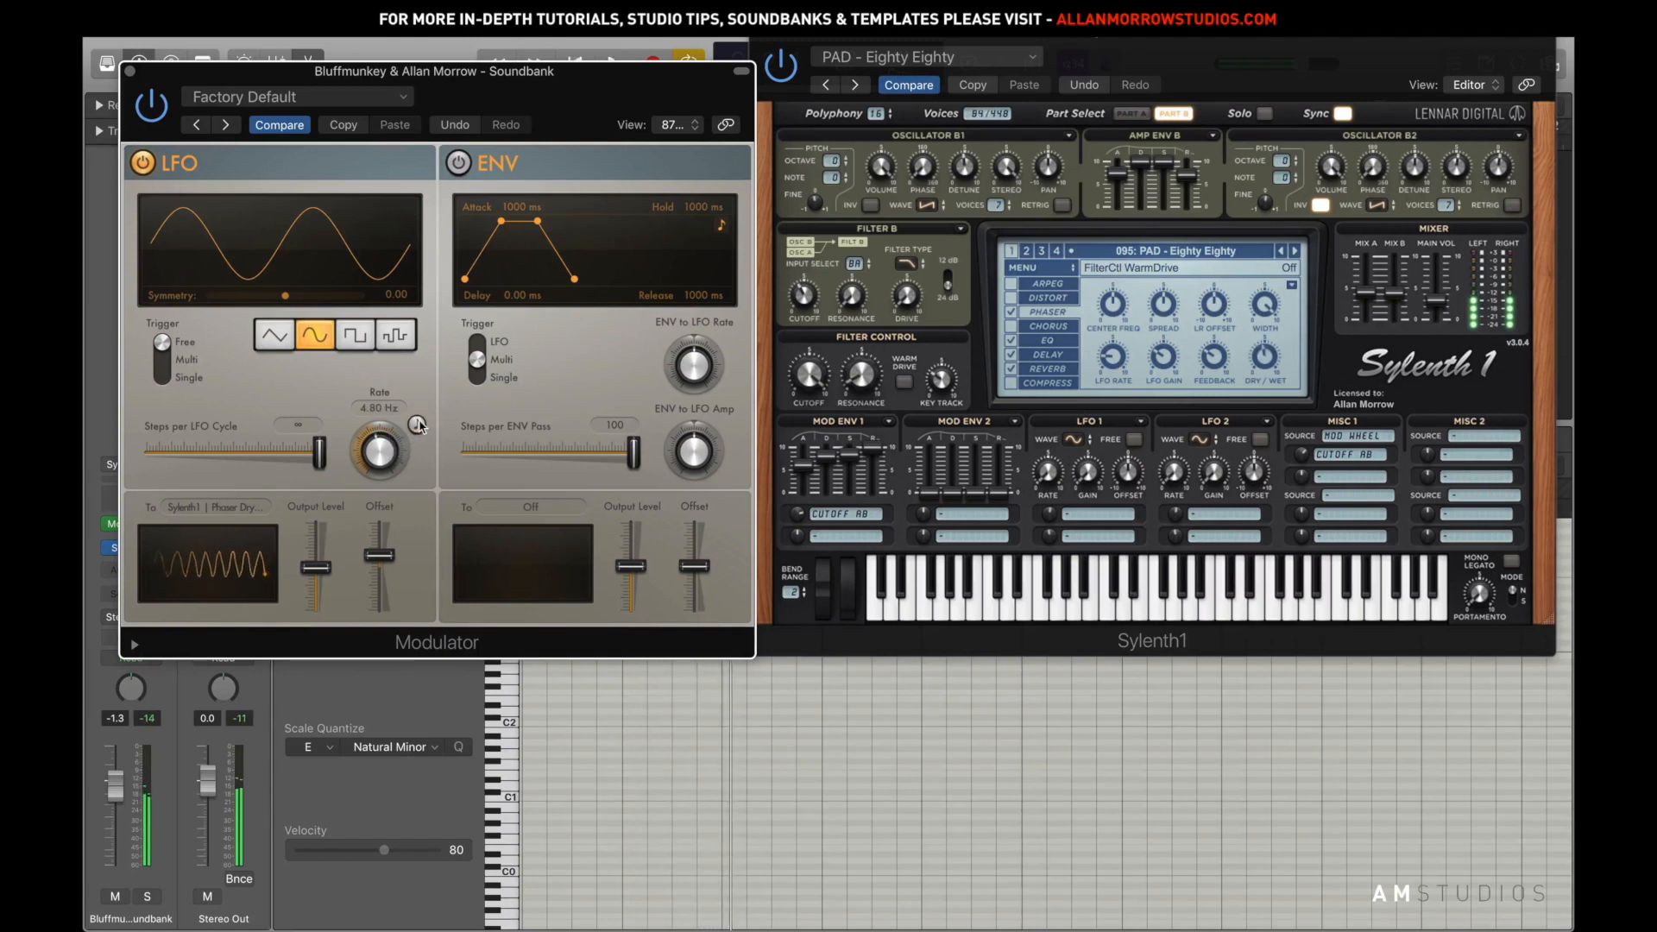
pyautogui.moveTo(386, 468); pyautogui.dragTo(391, 429)
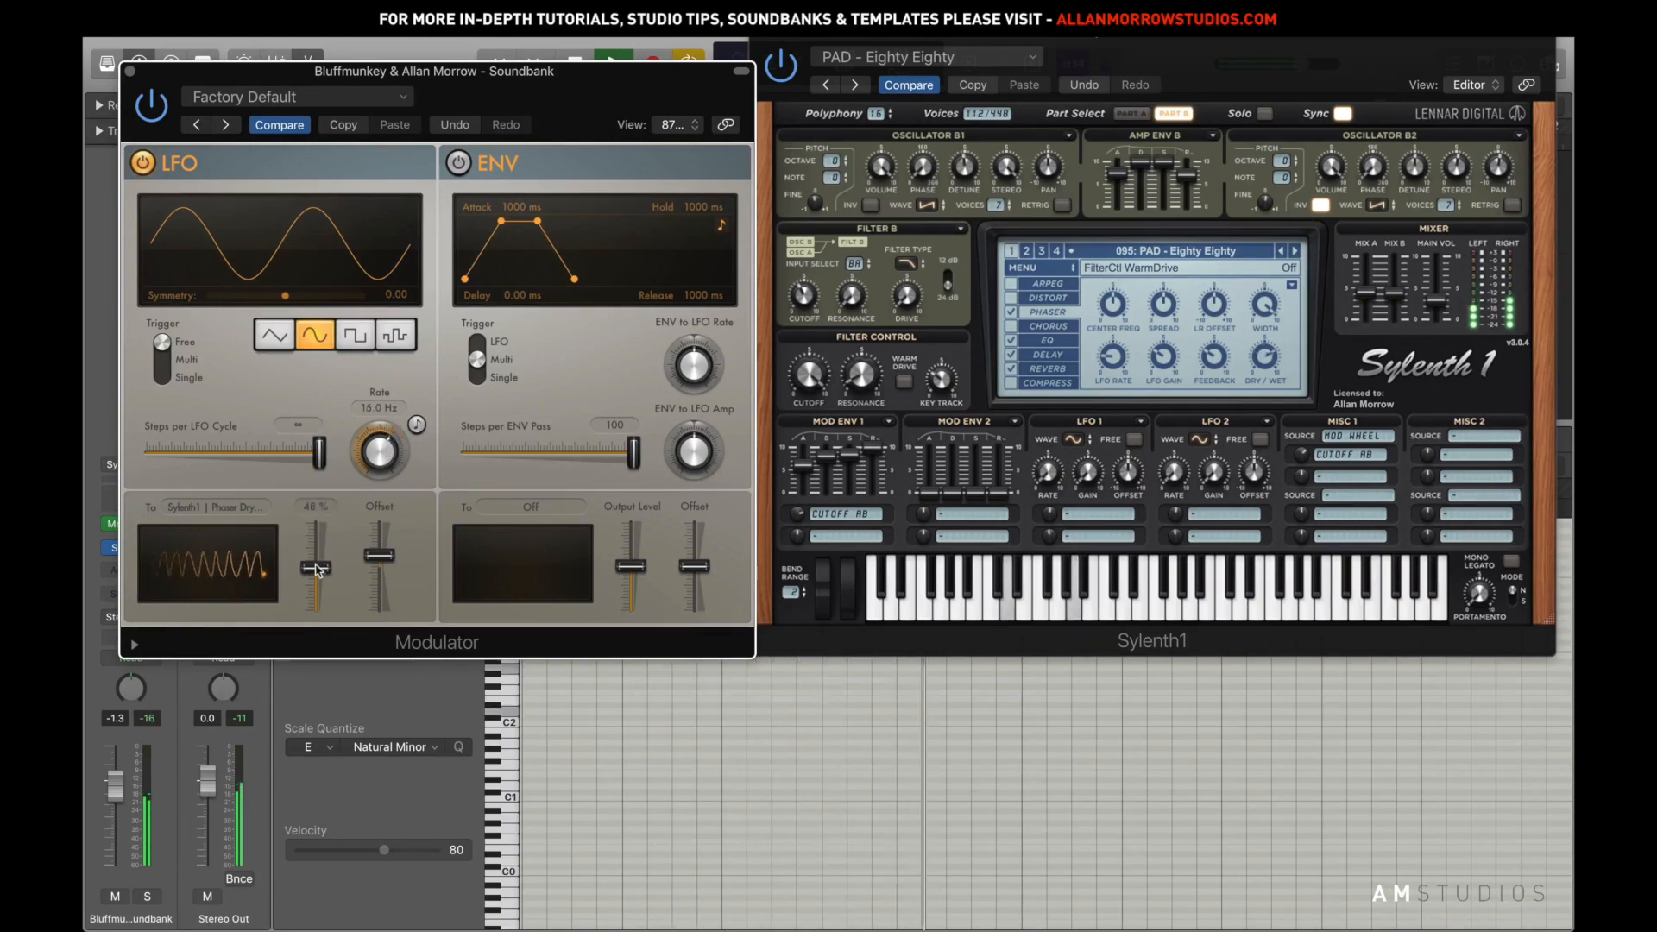
pyautogui.moveTo(316, 567); pyautogui.dragTo(321, 535)
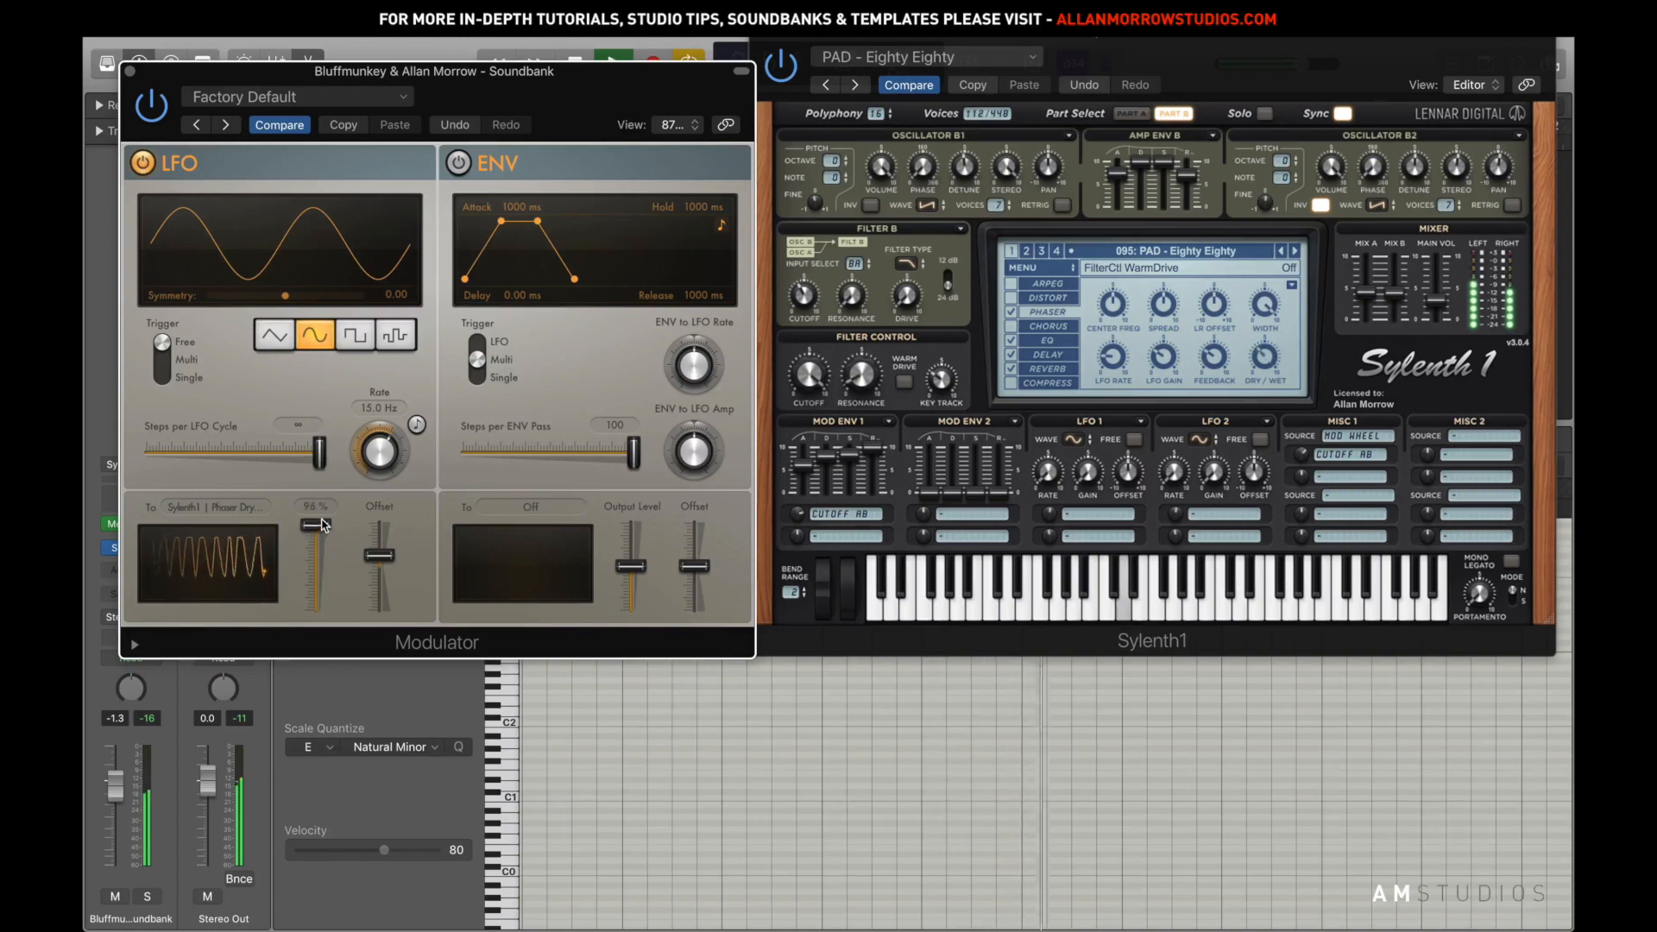
pyautogui.moveTo(380, 442); pyautogui.dragTo(390, 526)
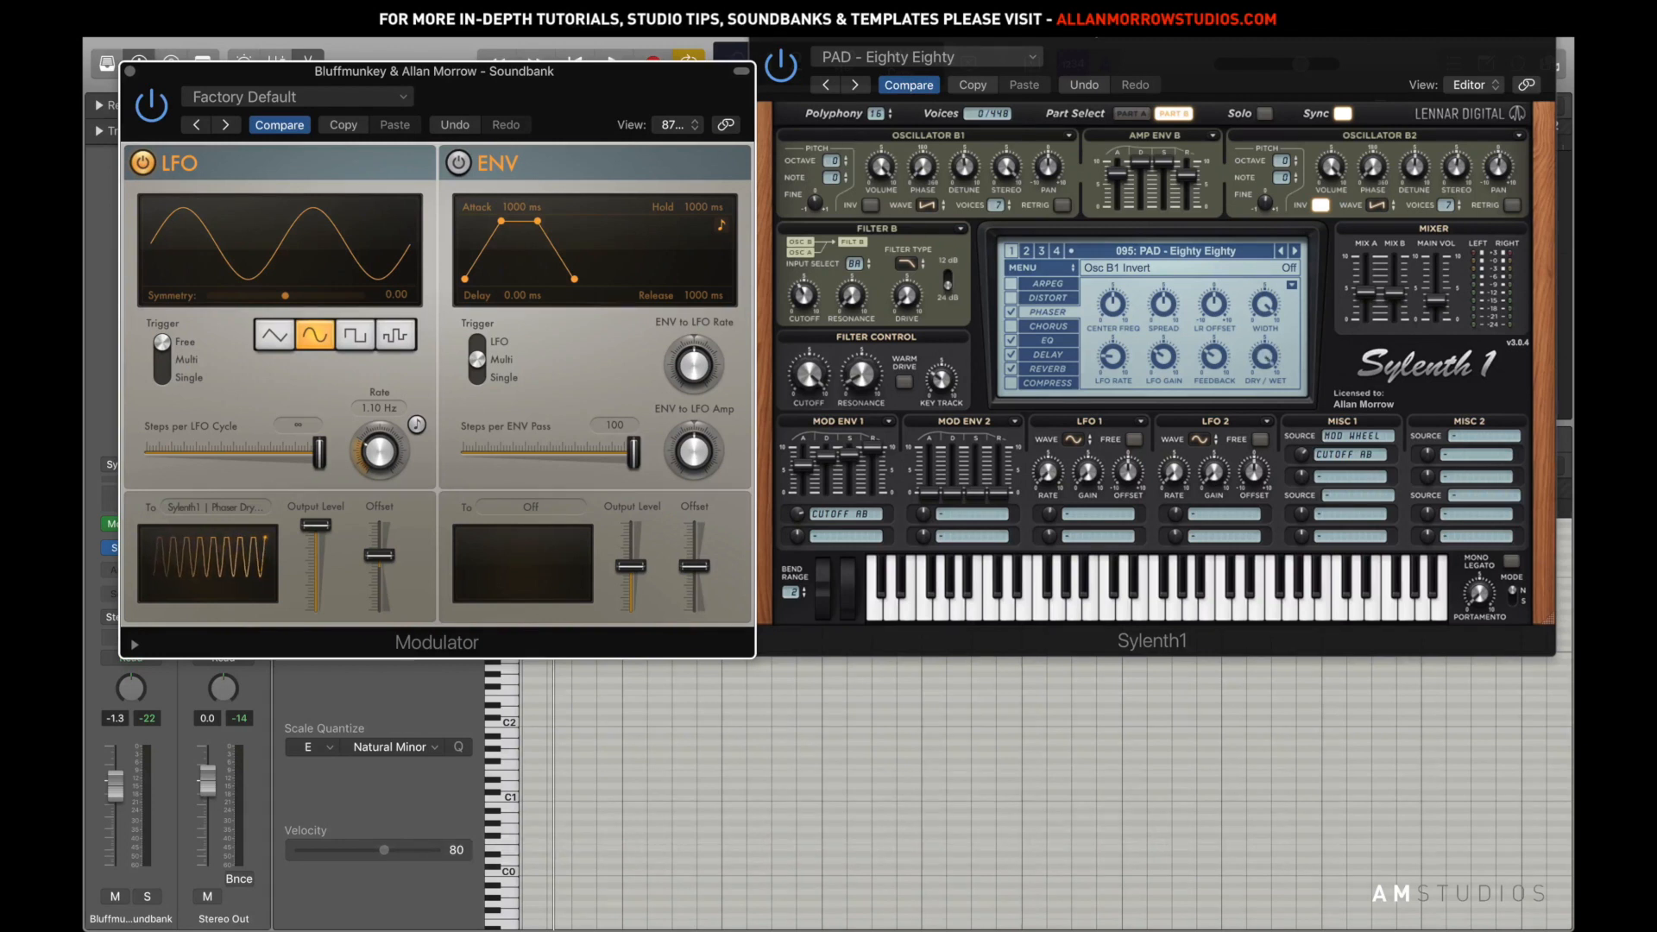
# Insert the Phase Distortion effect into the empty audio effect slot below Sylenth1 on the synth channel
pyautogui.moveTo(479, 77); pyautogui.dragTo(773, 62)
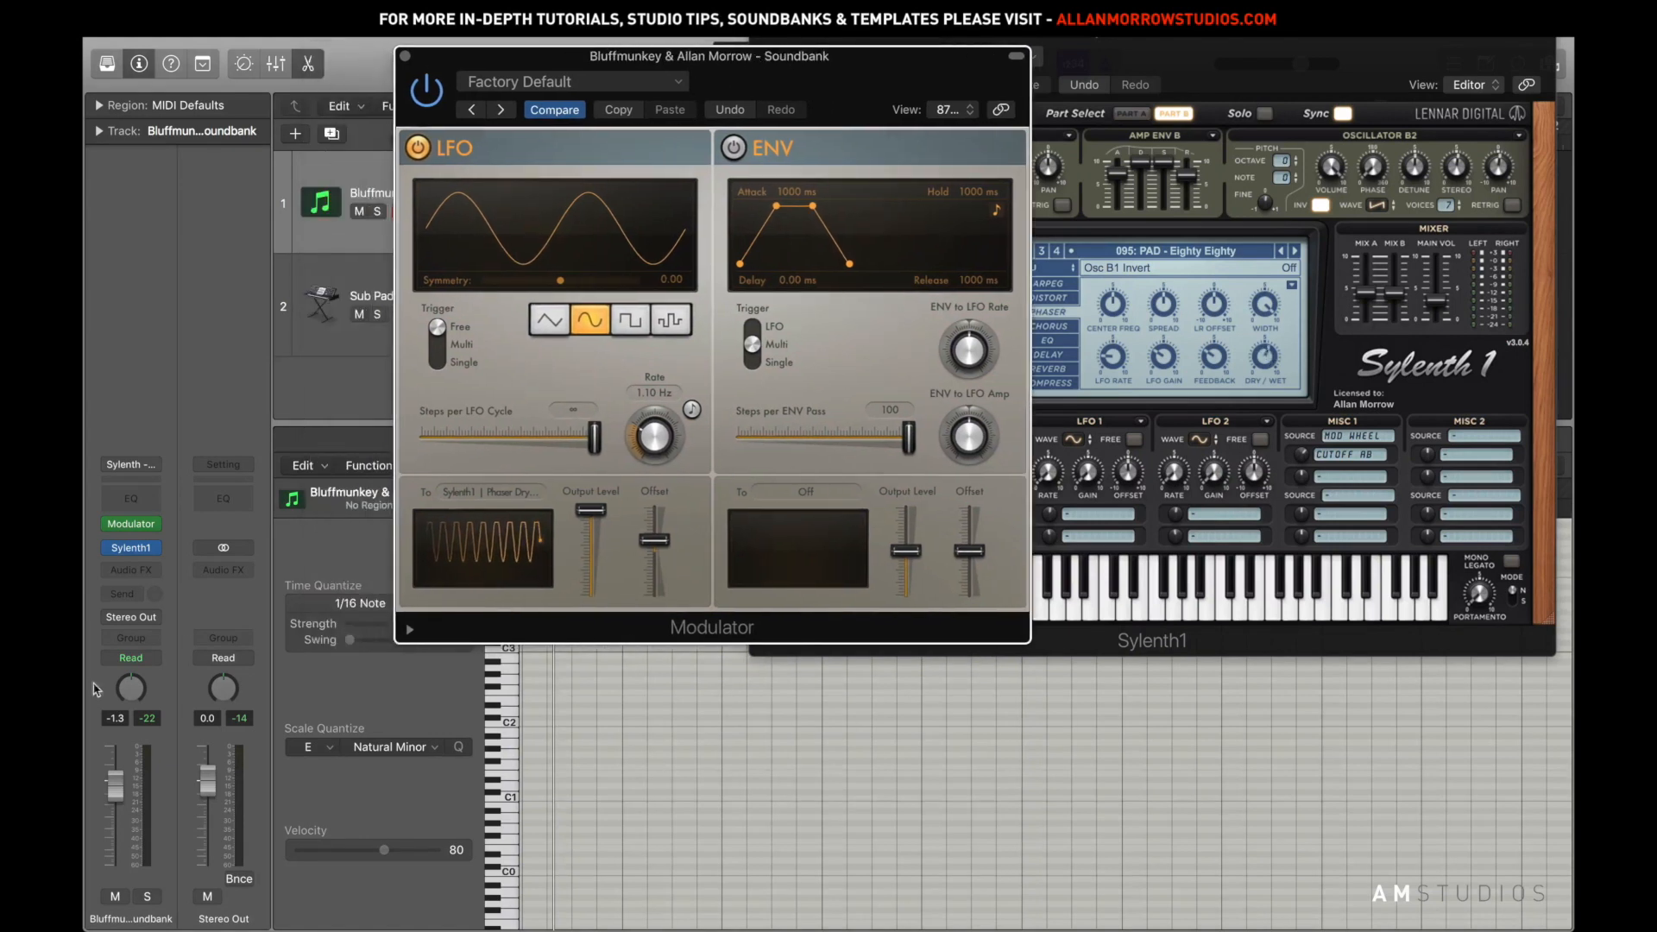
pyautogui.click(154, 571)
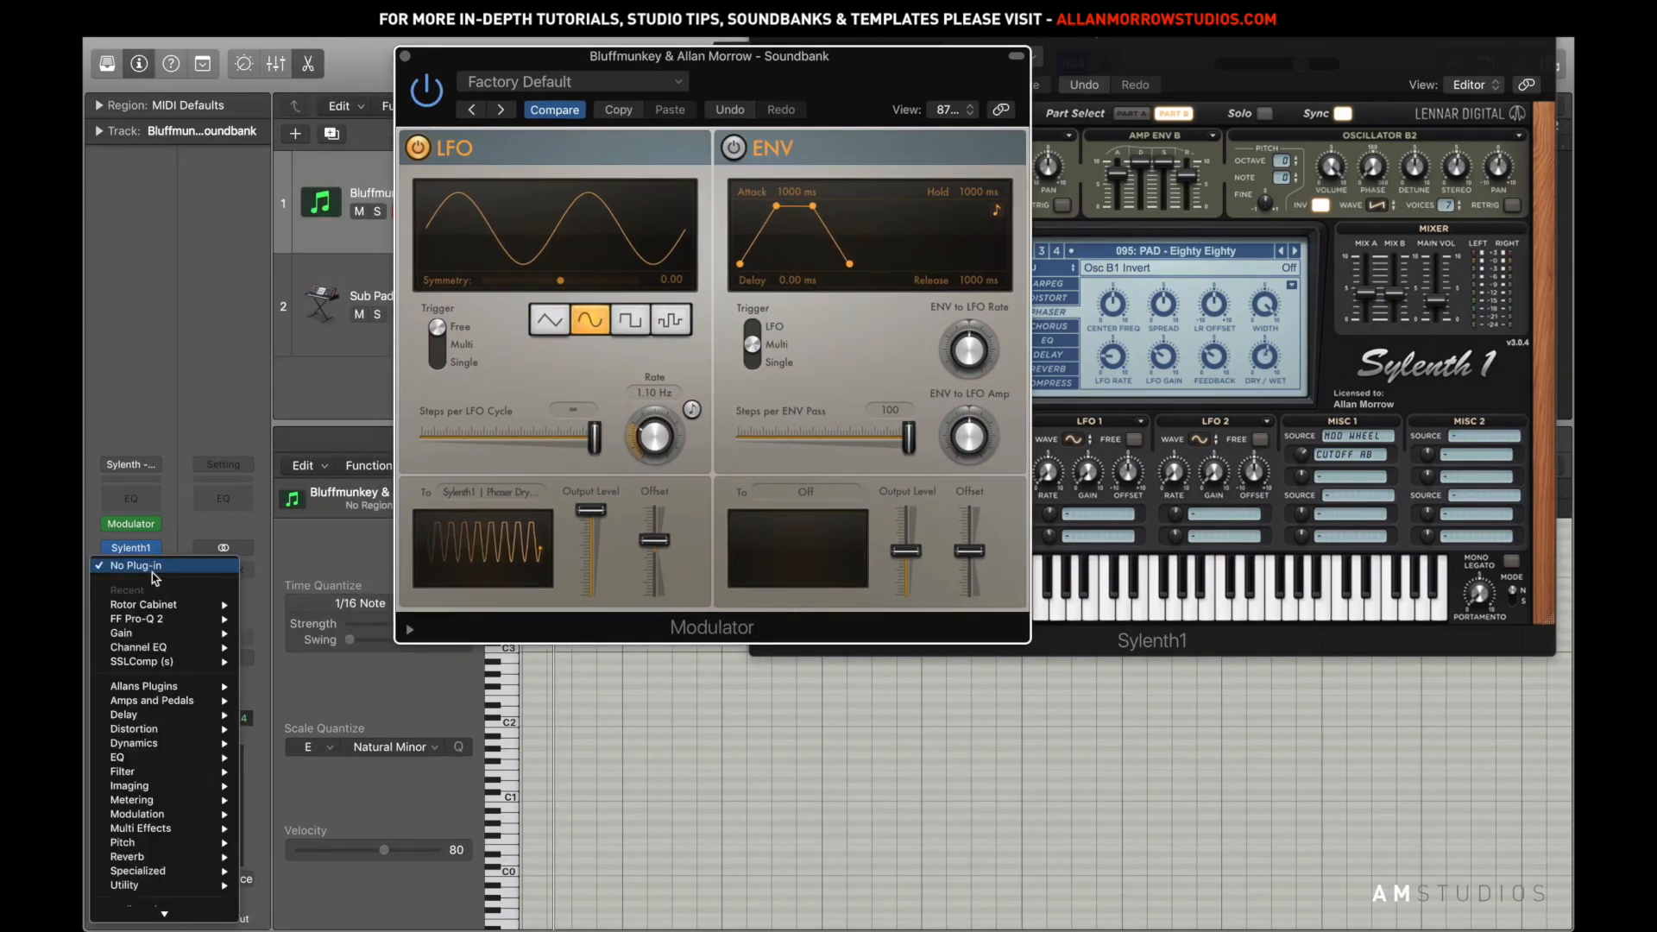
pyautogui.moveTo(134, 830)
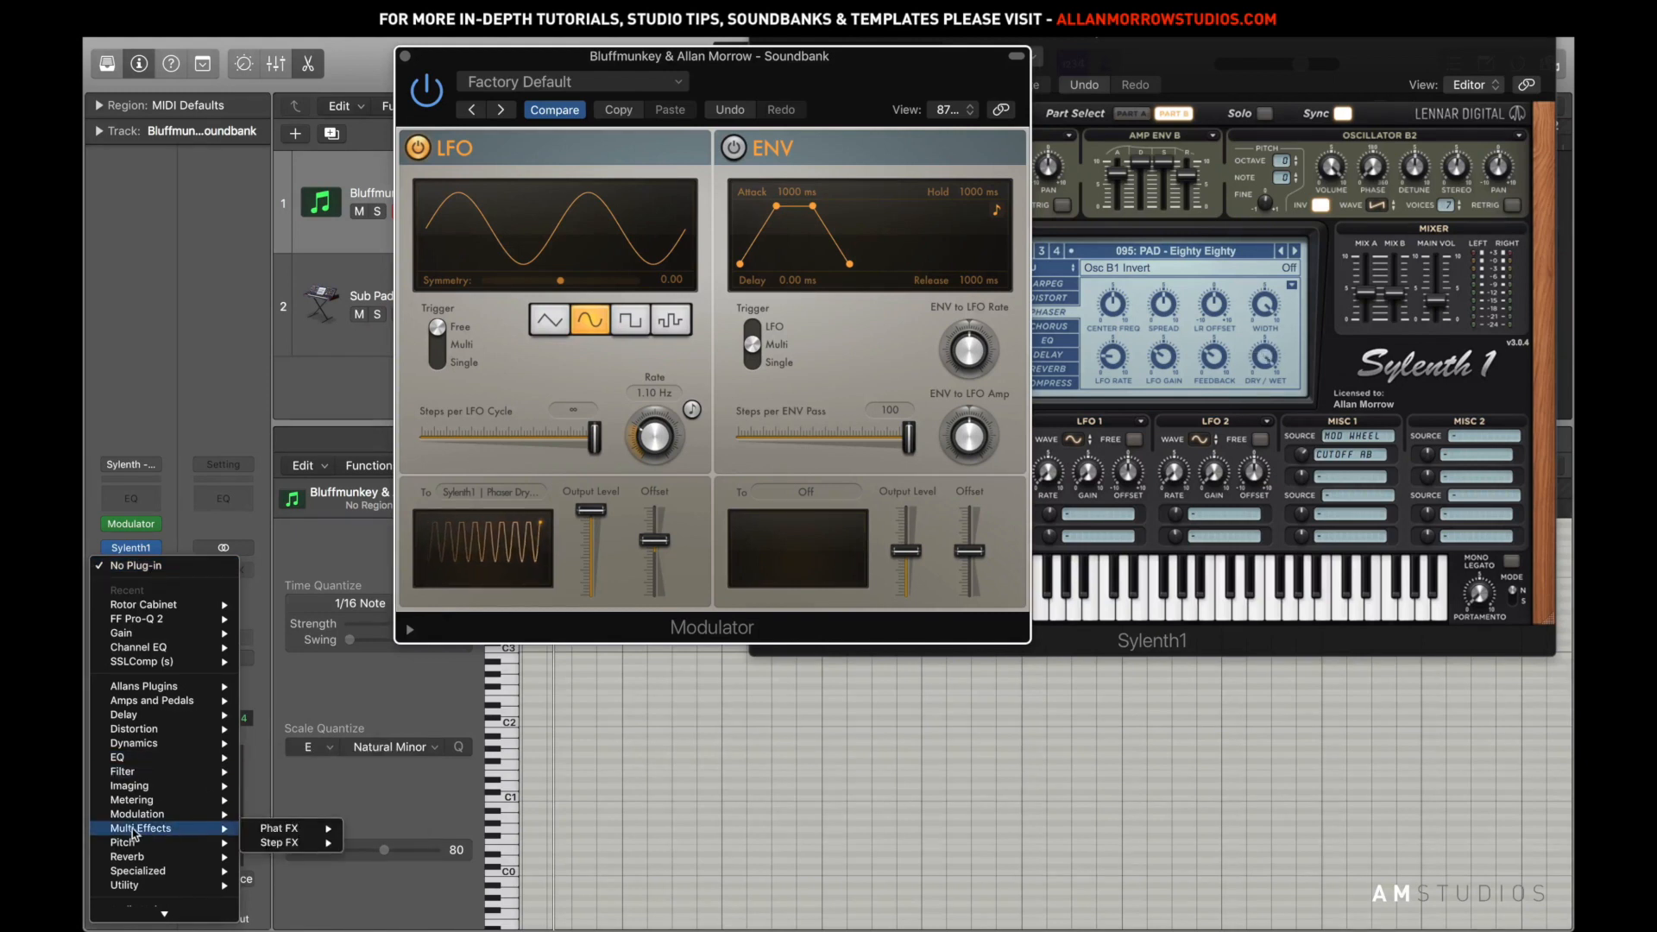
pyautogui.moveTo(167, 738)
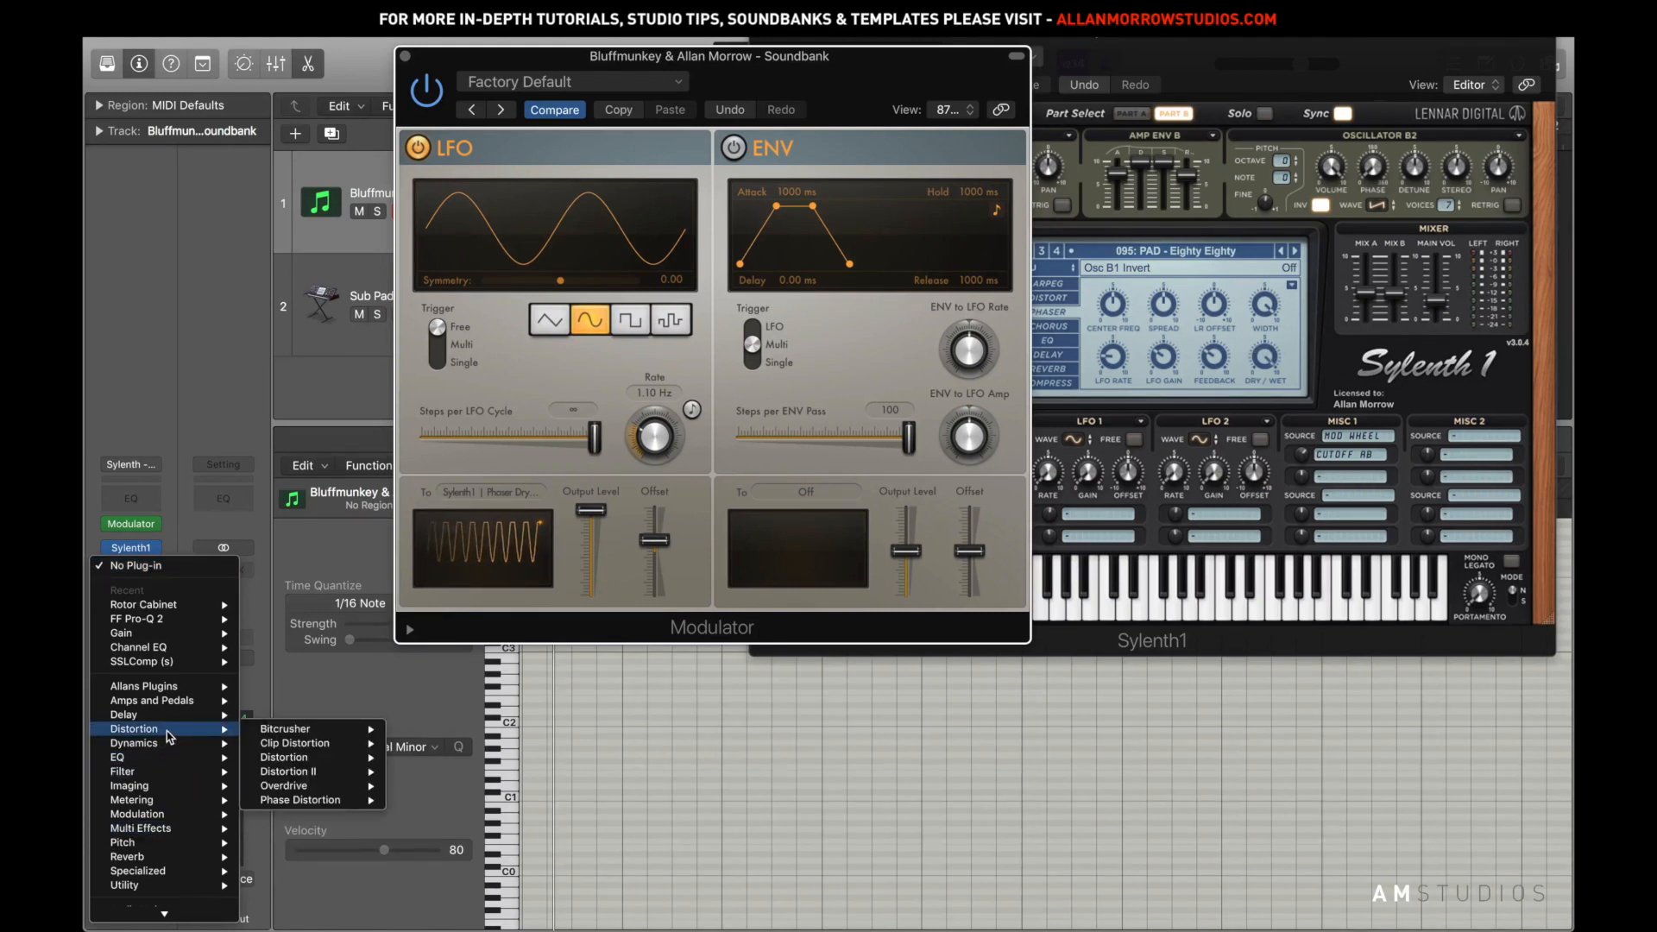
pyautogui.moveTo(285, 804)
pyautogui.click(412, 800)
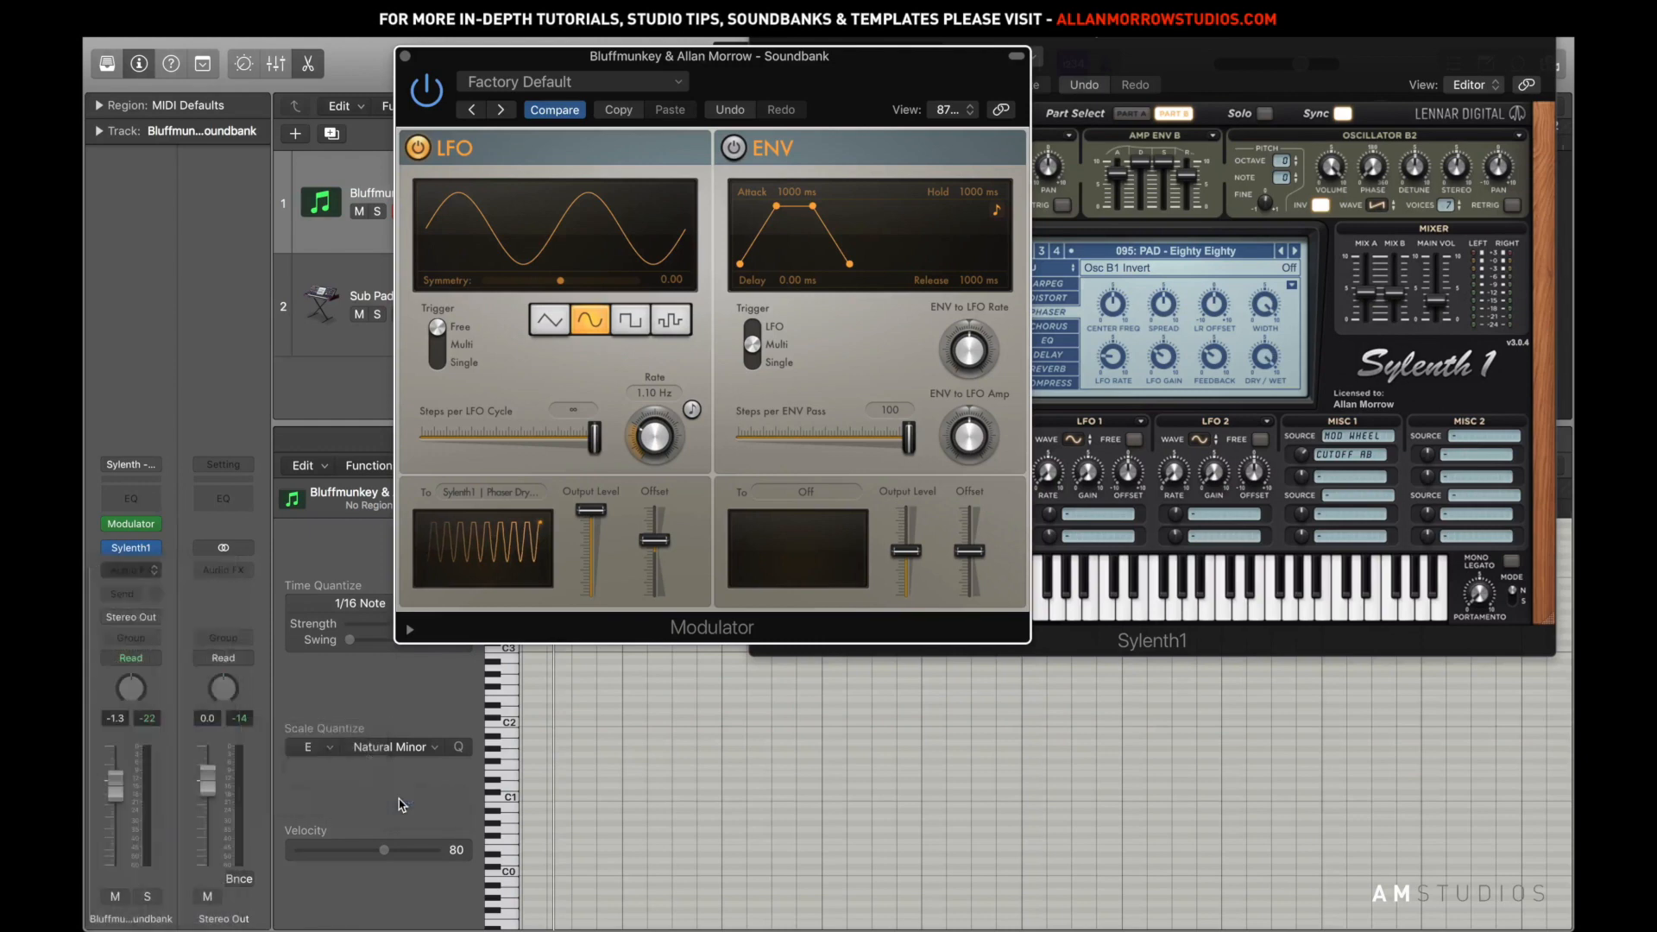
# Reassign the Modulator's LFO to the Mix parameter of Phase Distortion through Learn Plug-in Parameter during playback
pyautogui.press('space')
pyautogui.moveTo(585, 53); pyautogui.dragTo(1127, 315)
pyautogui.click(526, 499)
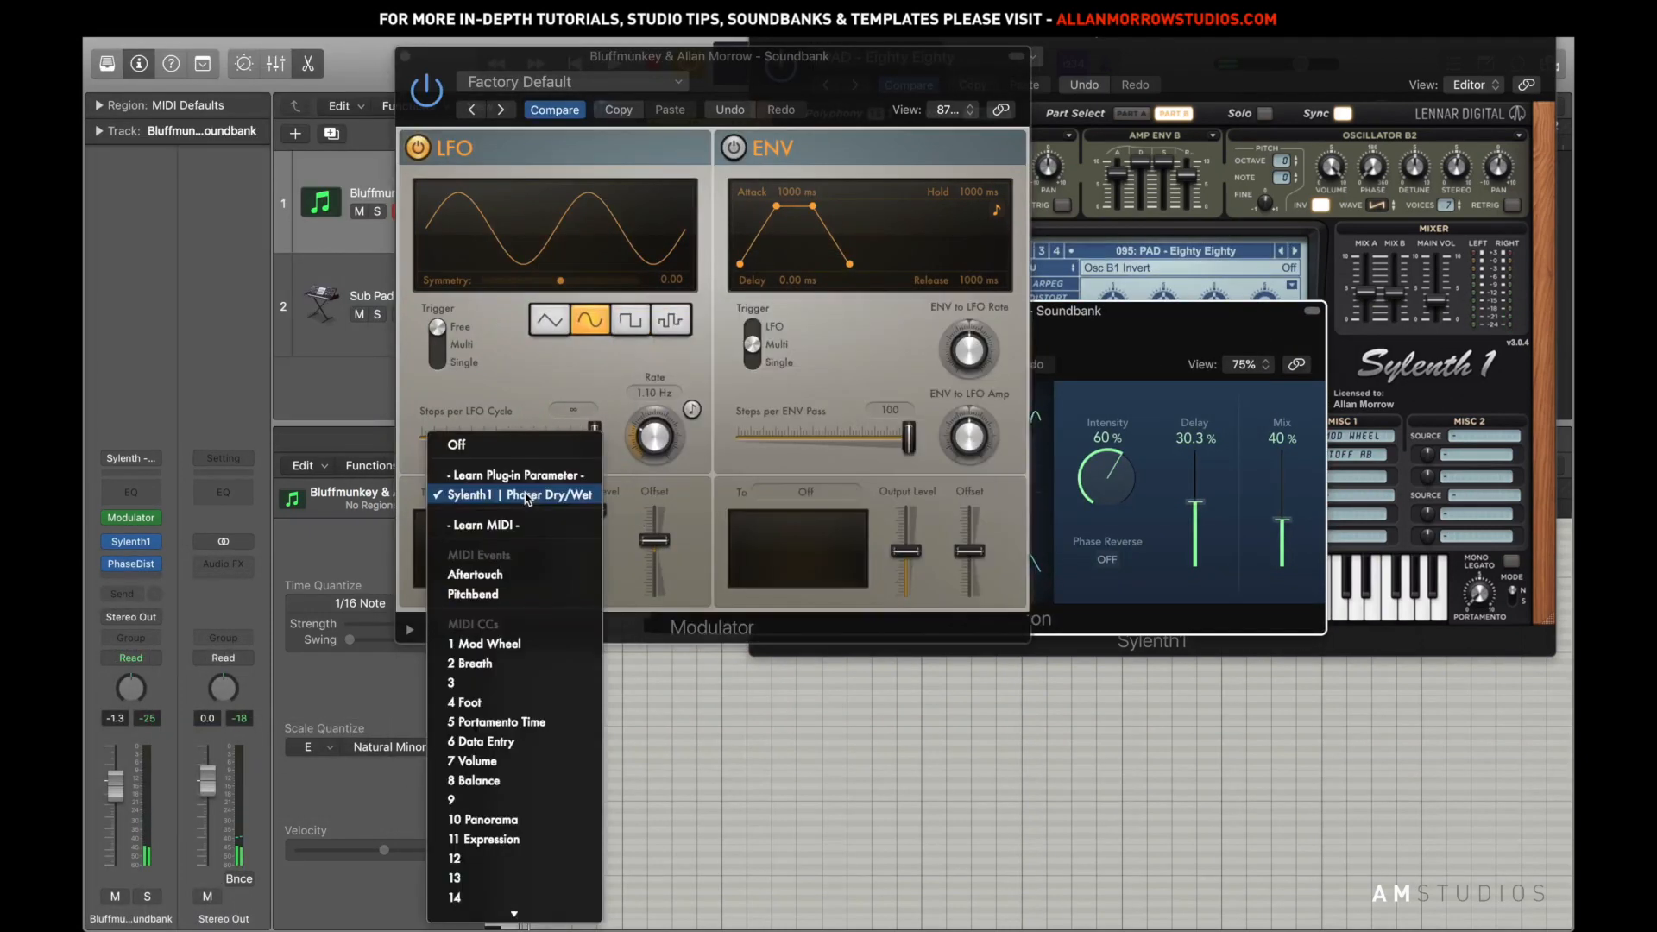
pyautogui.click(1284, 523)
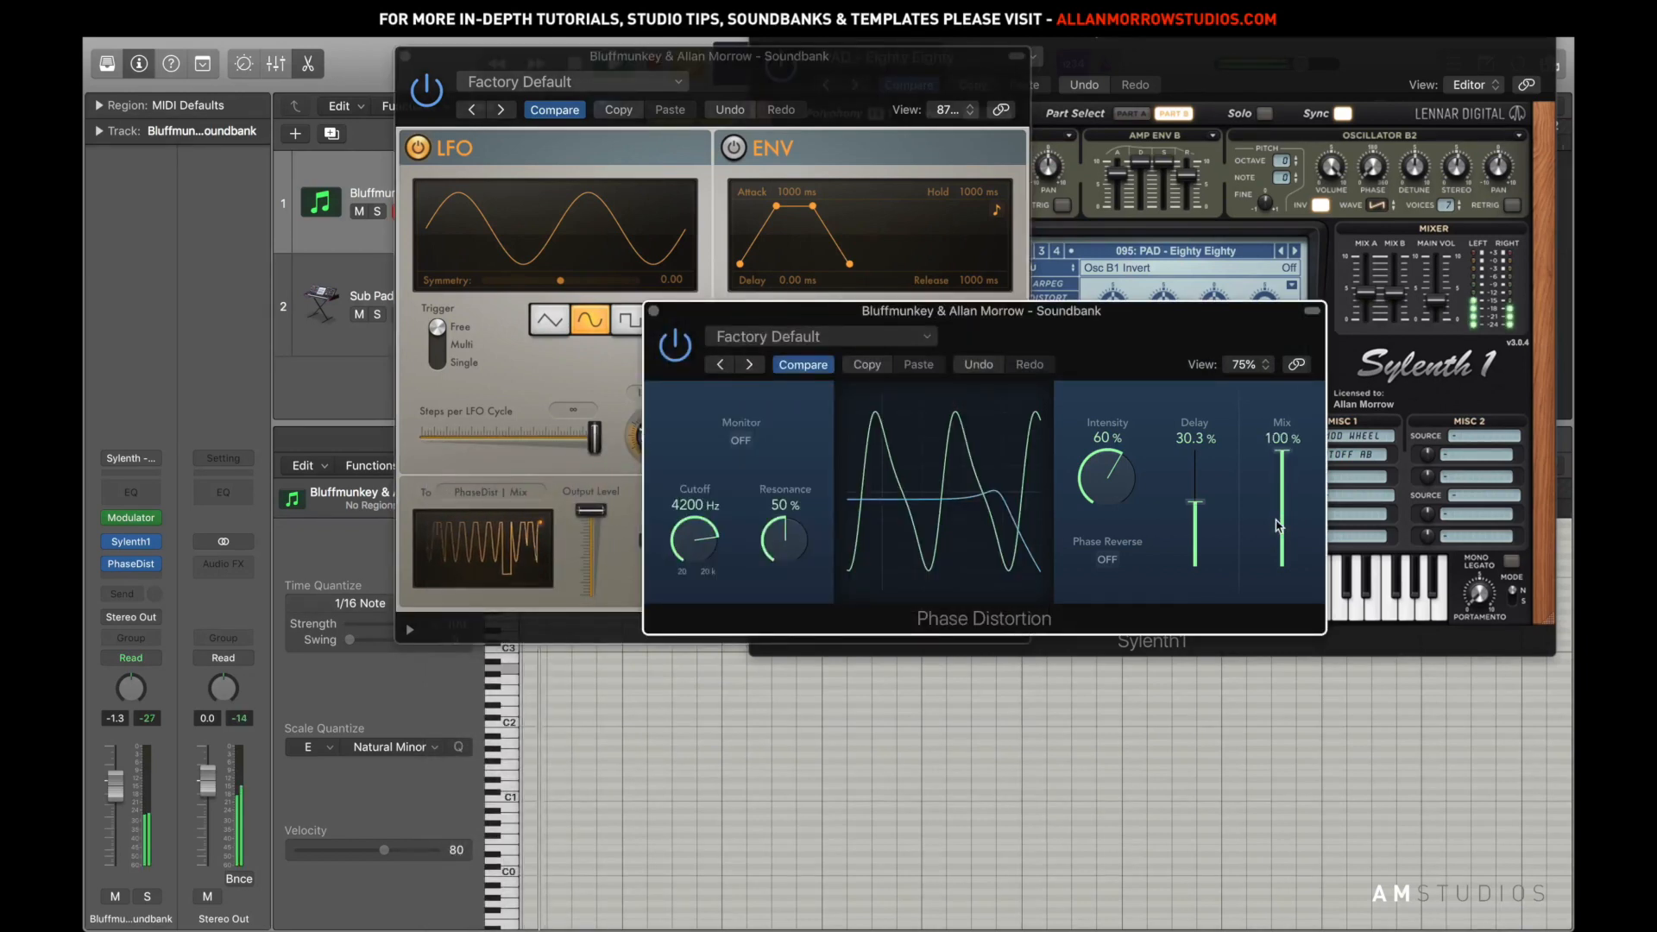
# Arrange the Modulator and Phase Distortion windows so both can be seen, set the LFO output level to 71%, and lower its offset slightly
pyautogui.moveTo(766, 59); pyautogui.dragTo(533, 43)
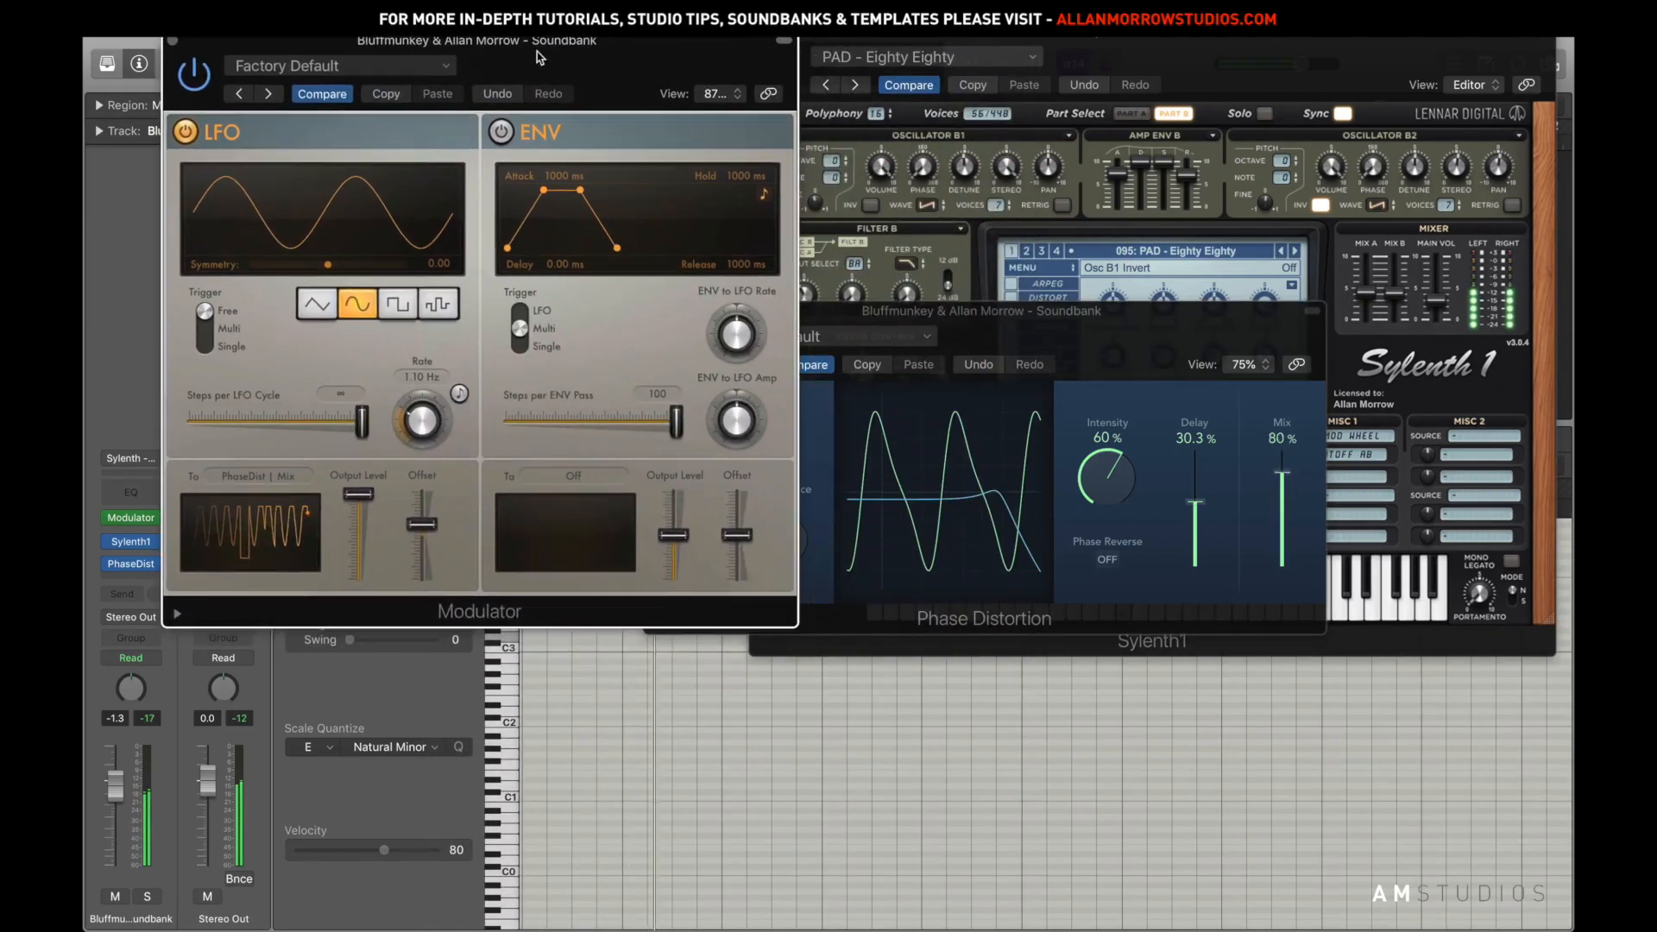
pyautogui.moveTo(357, 510)
pyautogui.mouseDown()
pyautogui.moveTo(357, 545)
pyautogui.moveTo(414, 555)
pyautogui.moveTo(366, 522)
pyautogui.mouseUp()
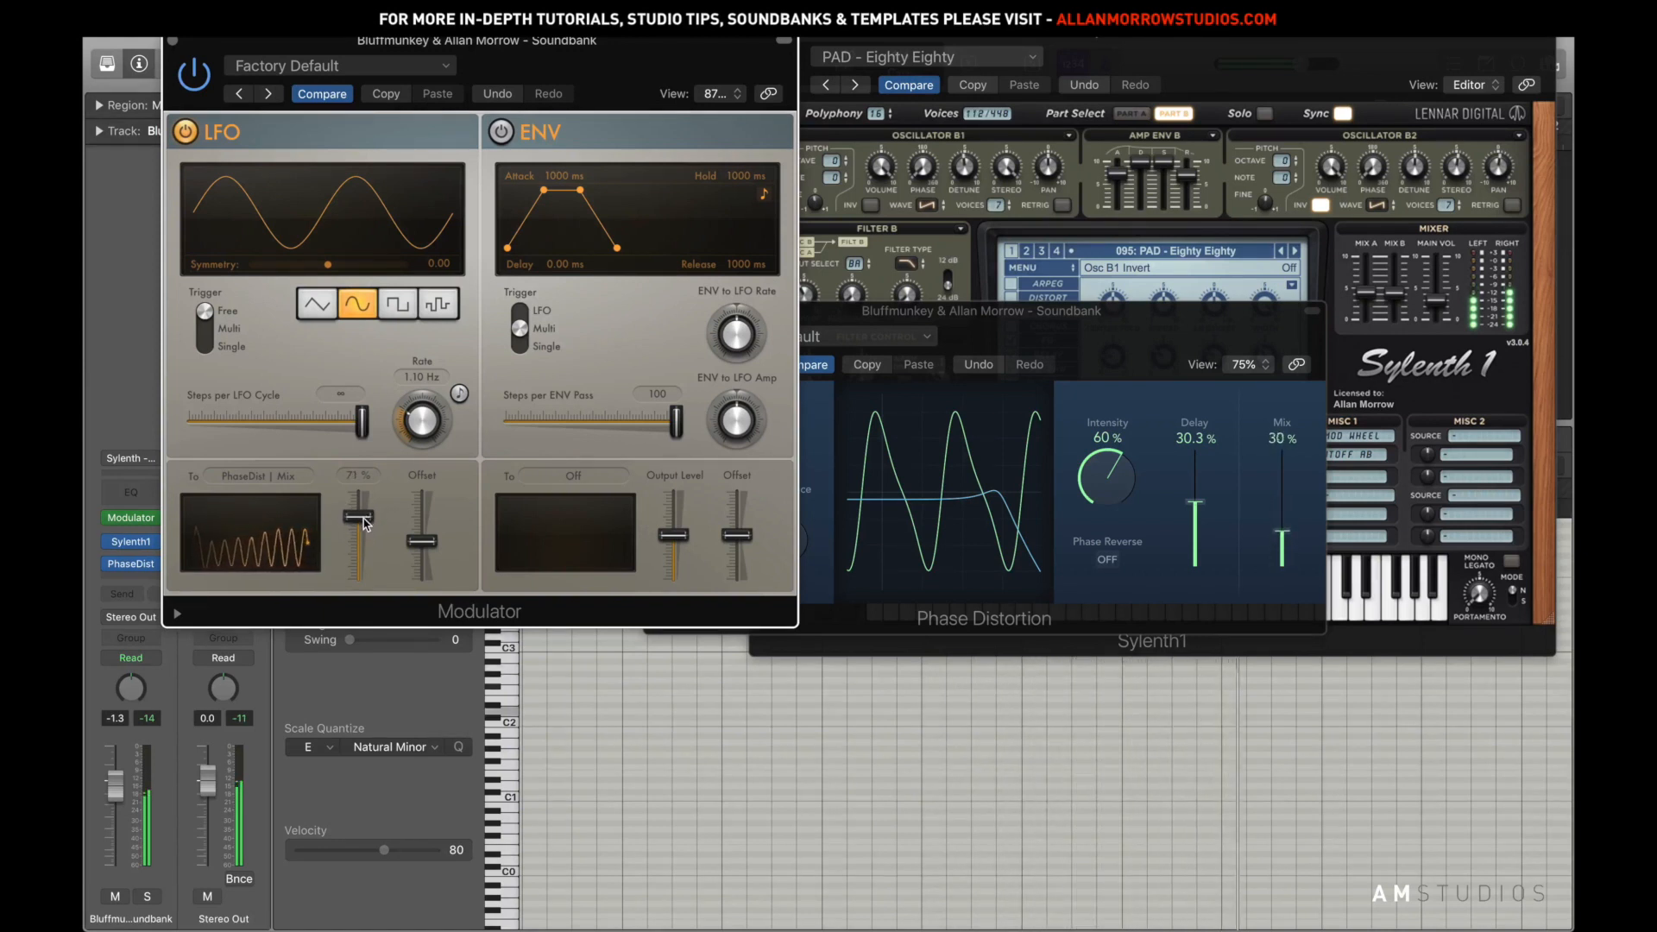
pyautogui.moveTo(870, 333); pyautogui.dragTo(904, 304)
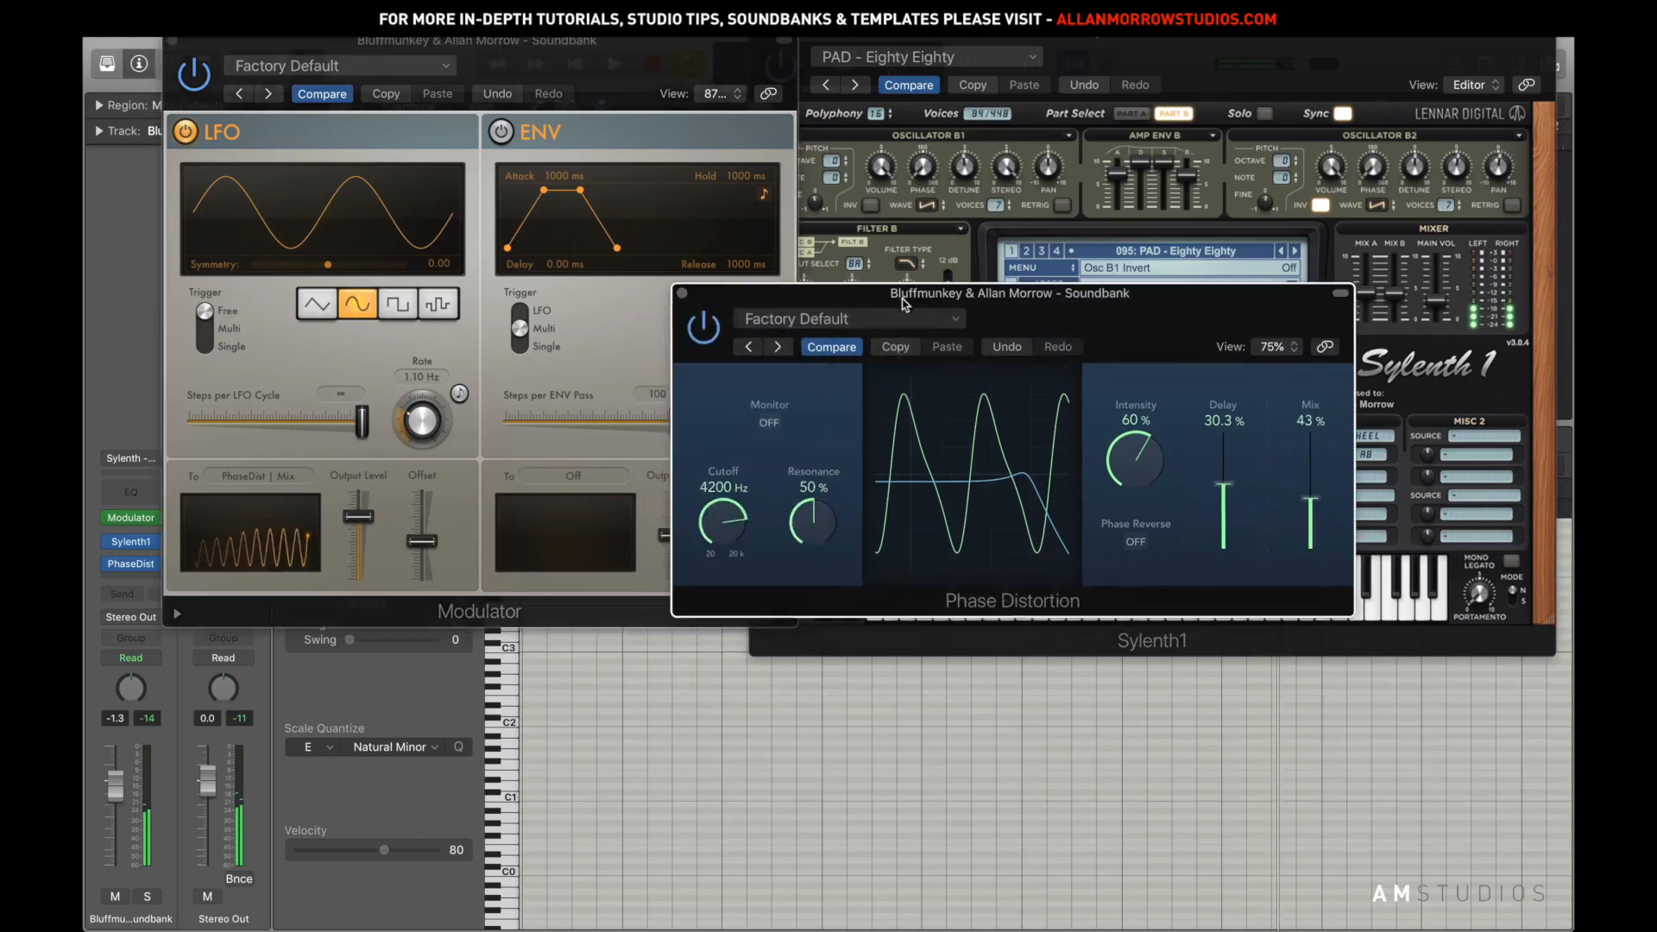
# Close the Phase Distortion window and replace the effect in its slot with the stereo Pedalboard
pyautogui.click(682, 294)
pyautogui.click(157, 566)
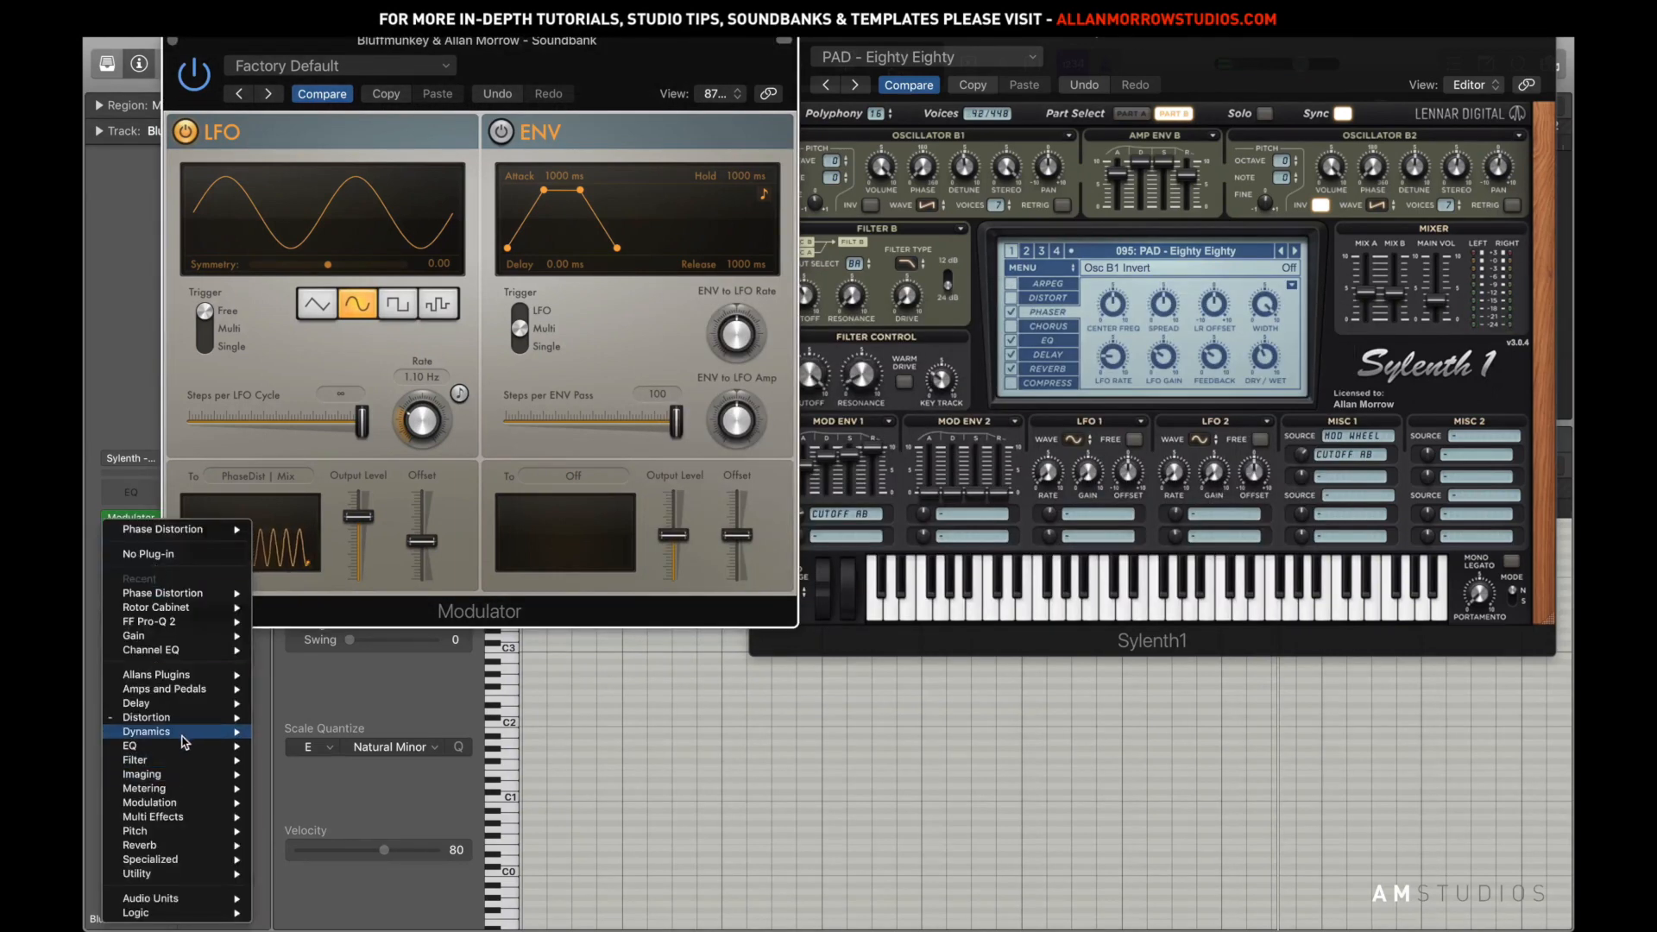
pyautogui.moveTo(188, 792)
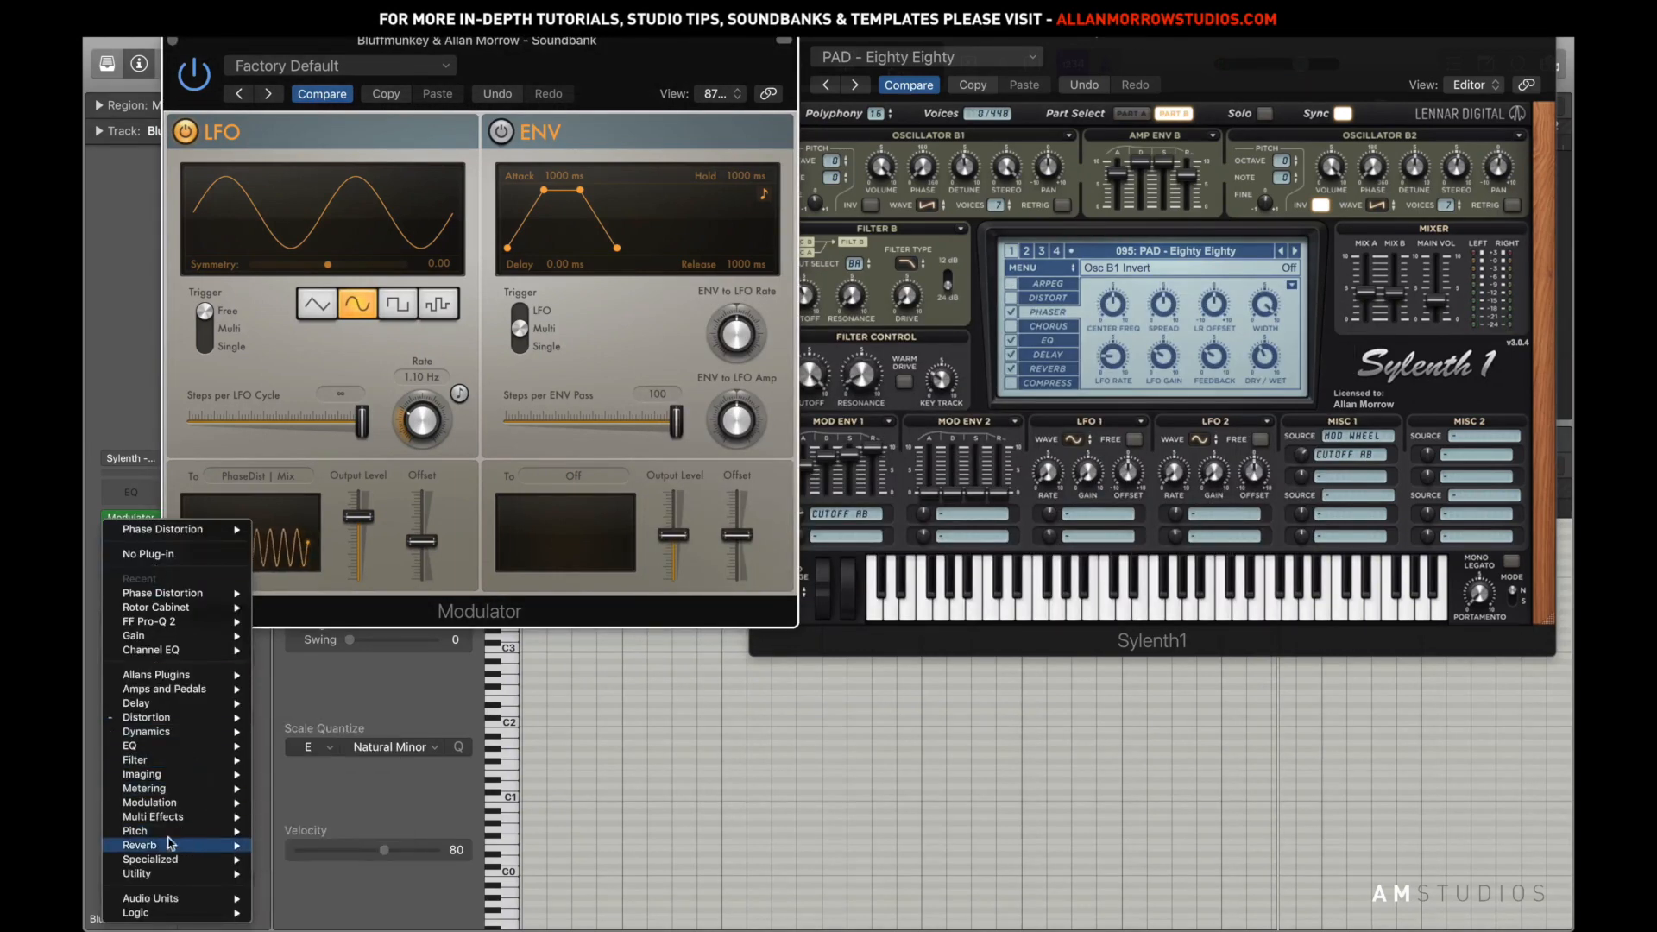
pyautogui.moveTo(176, 725)
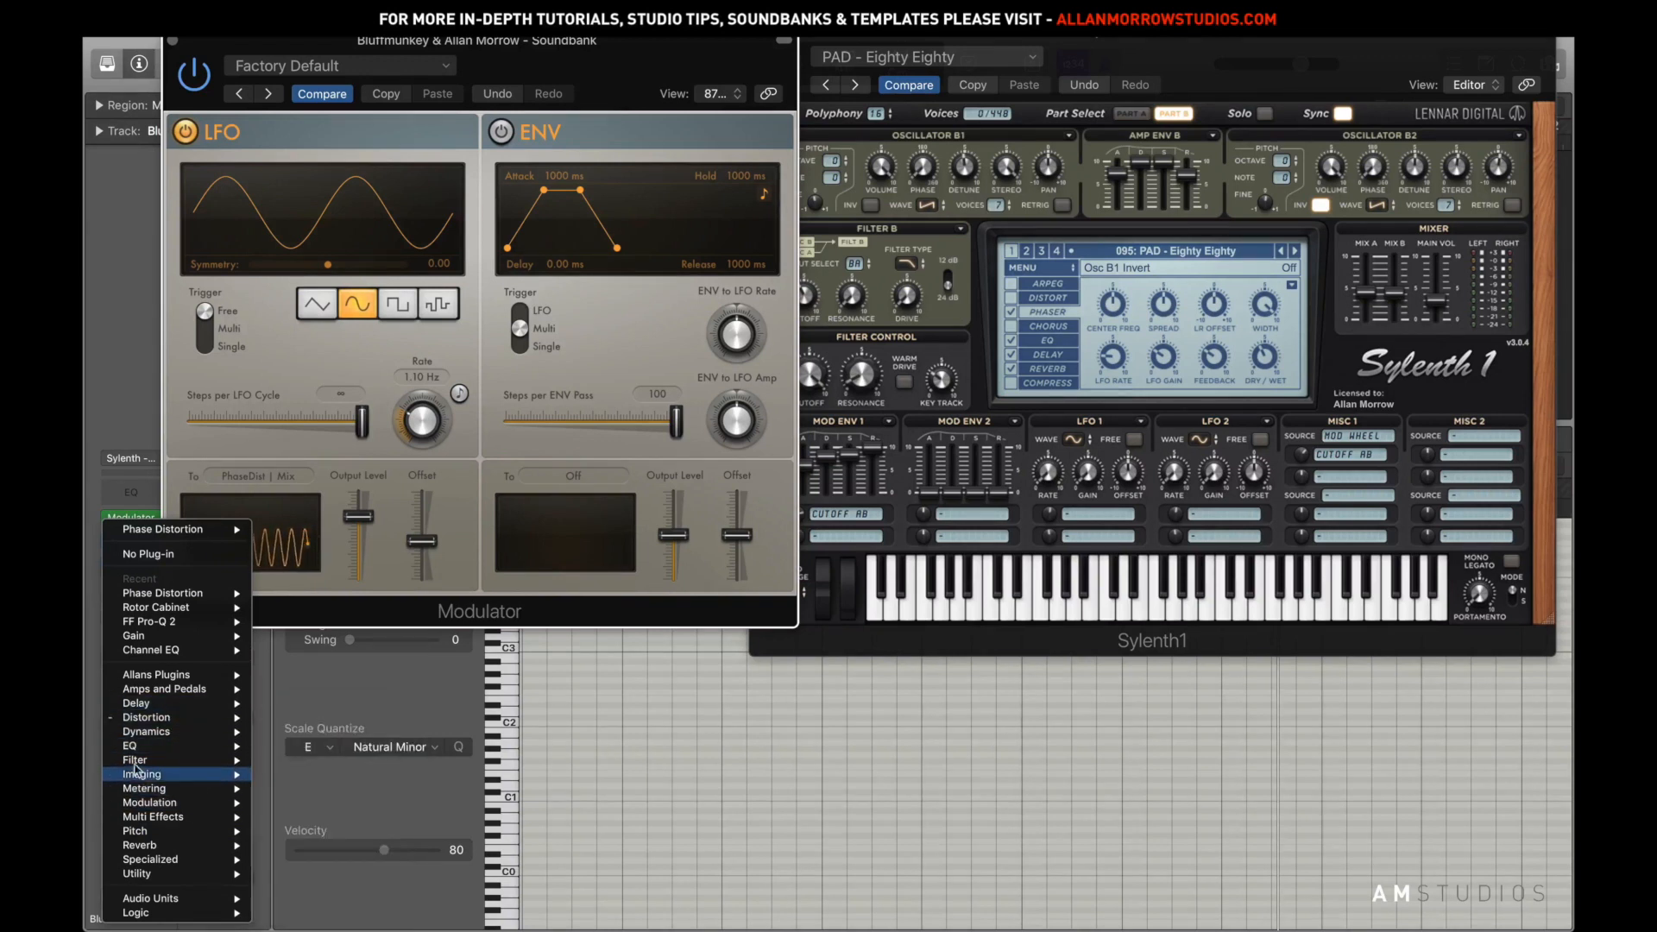
pyautogui.moveTo(214, 690)
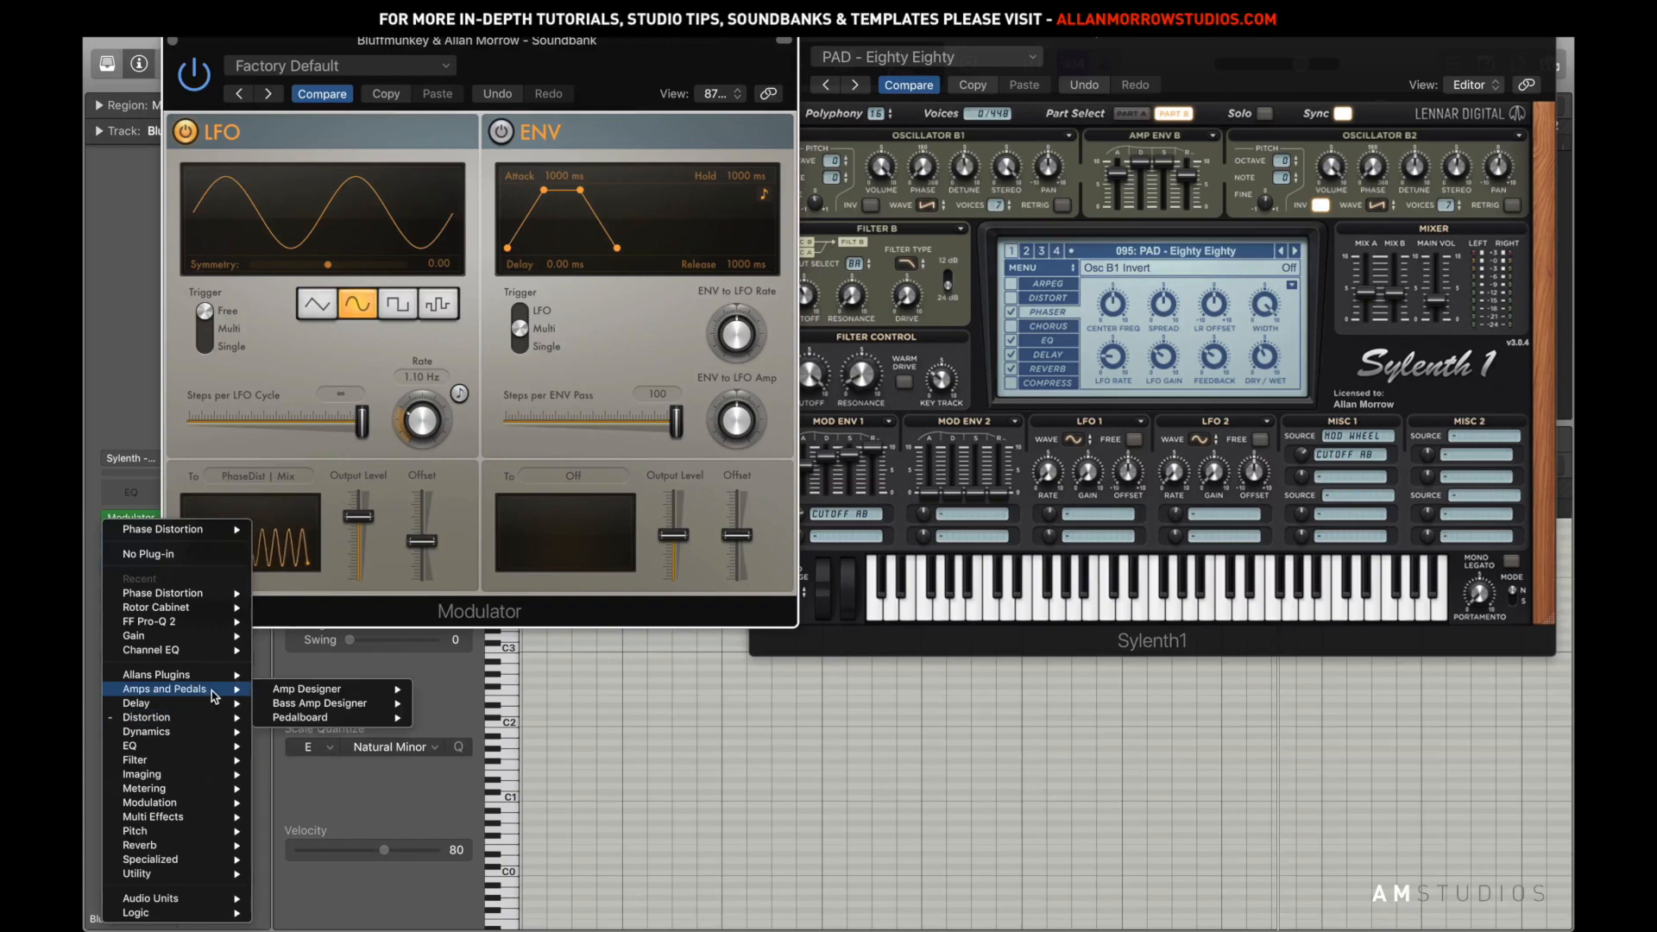
pyautogui.moveTo(309, 701)
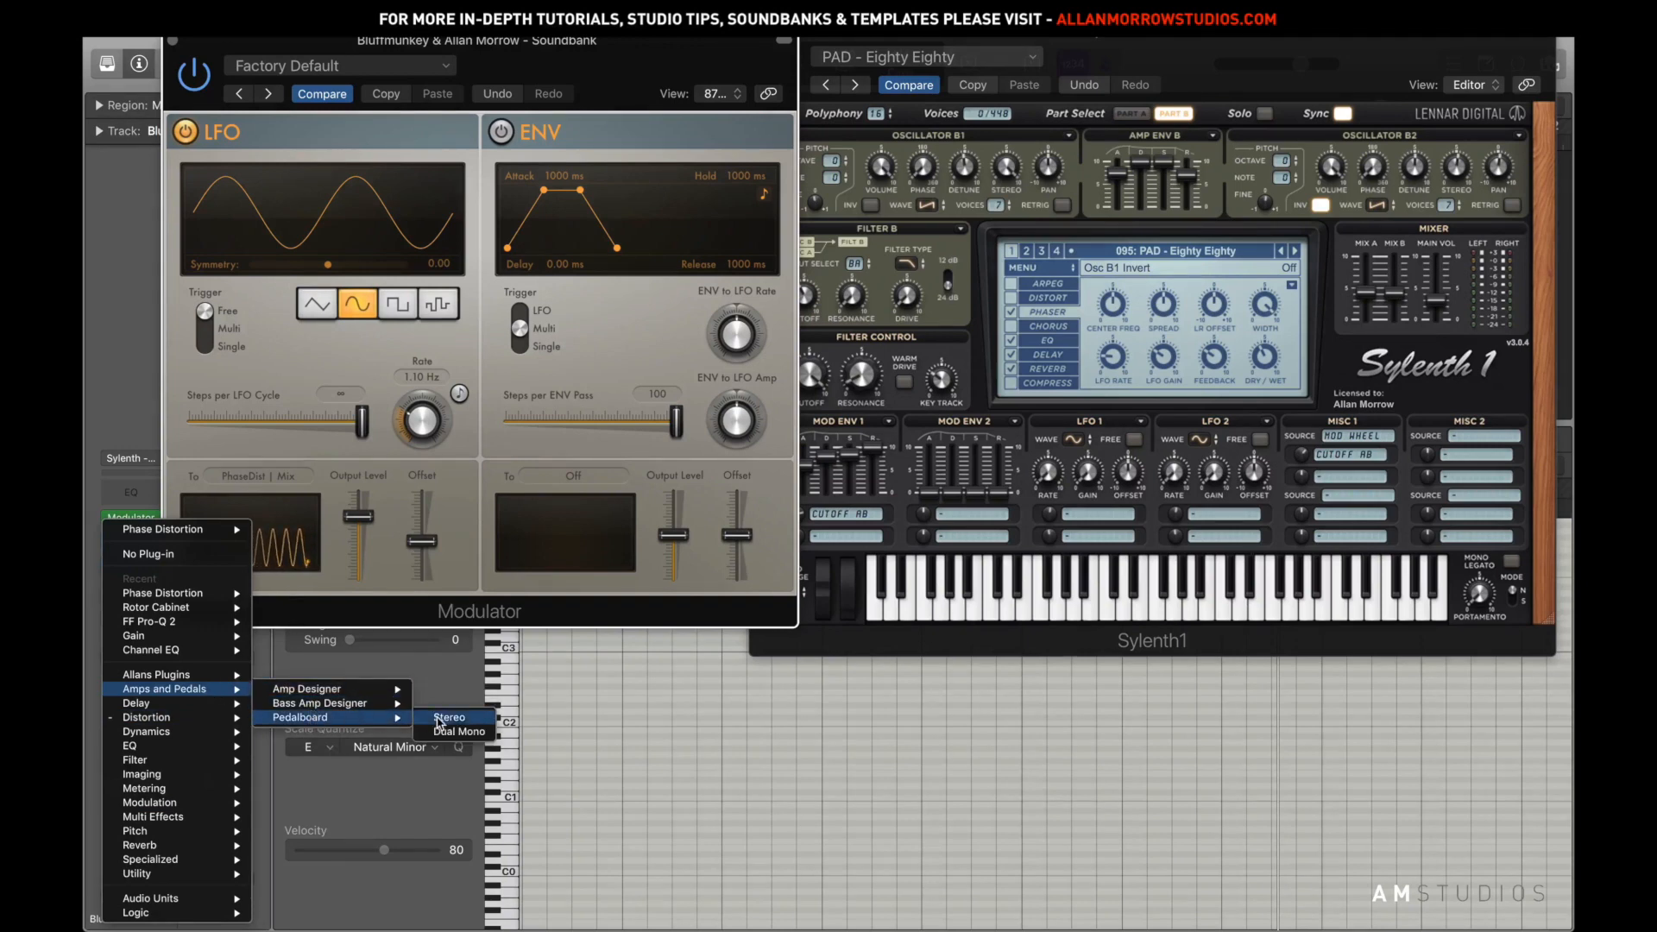
pyautogui.click(440, 719)
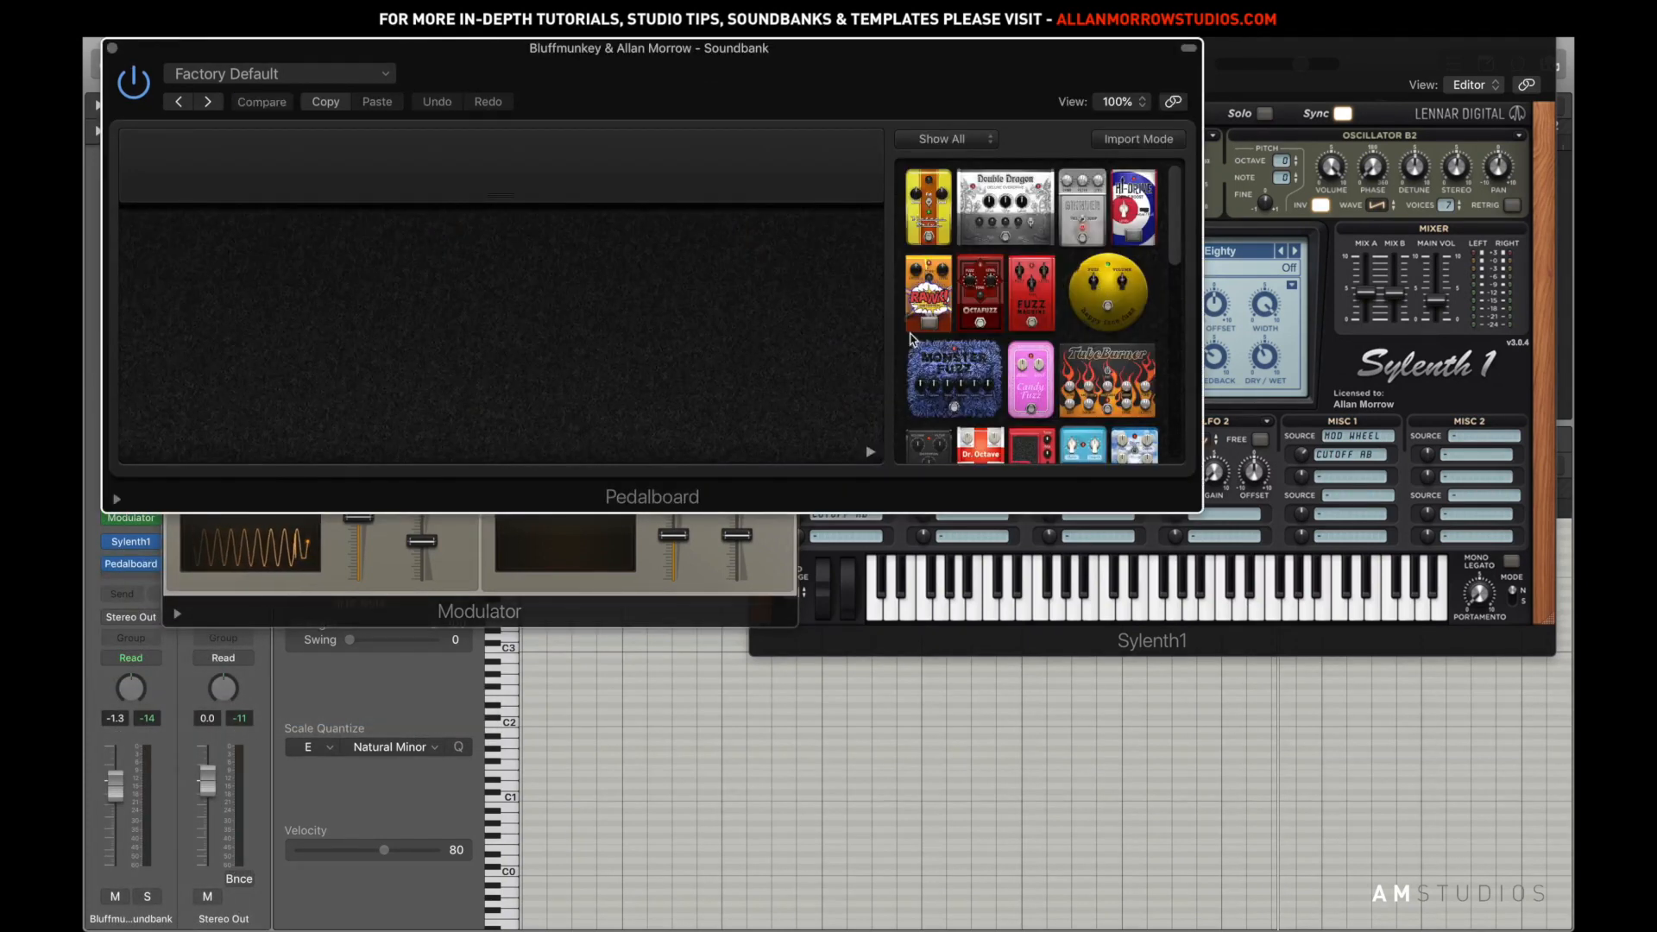
# Look through the pedals available in Pedalboard as possible modulation targets, and close its window
pyautogui.scroll(-3, 1045, 352)
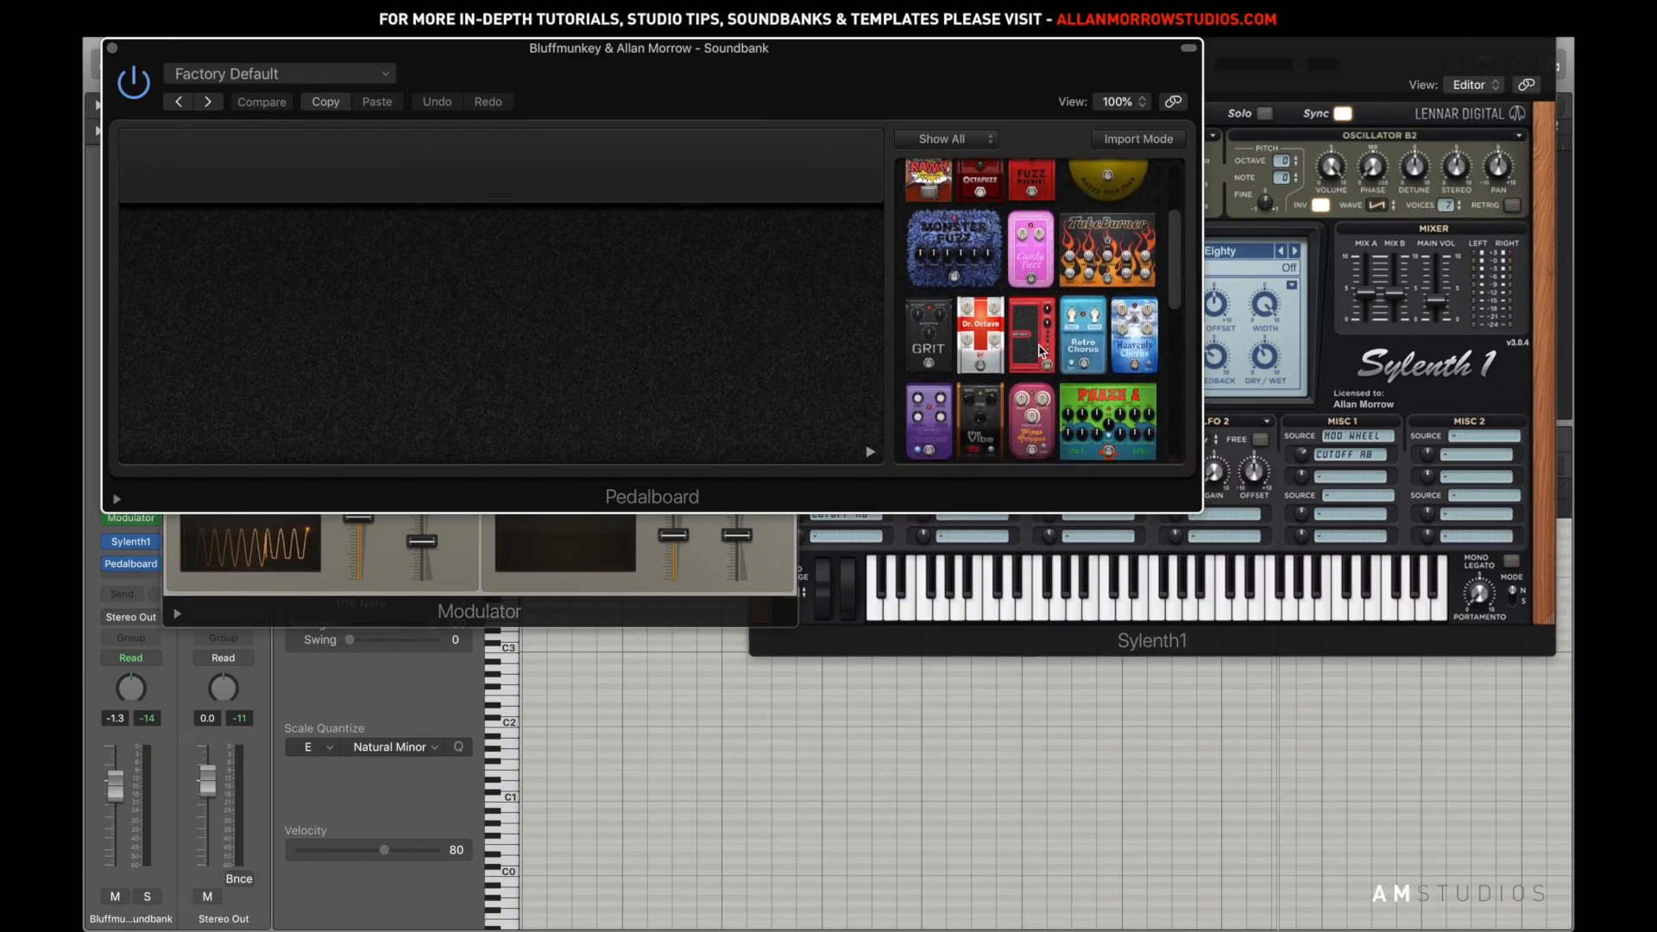
pyautogui.scroll(-1, 1021, 358)
pyautogui.scroll(-5, 1042, 336)
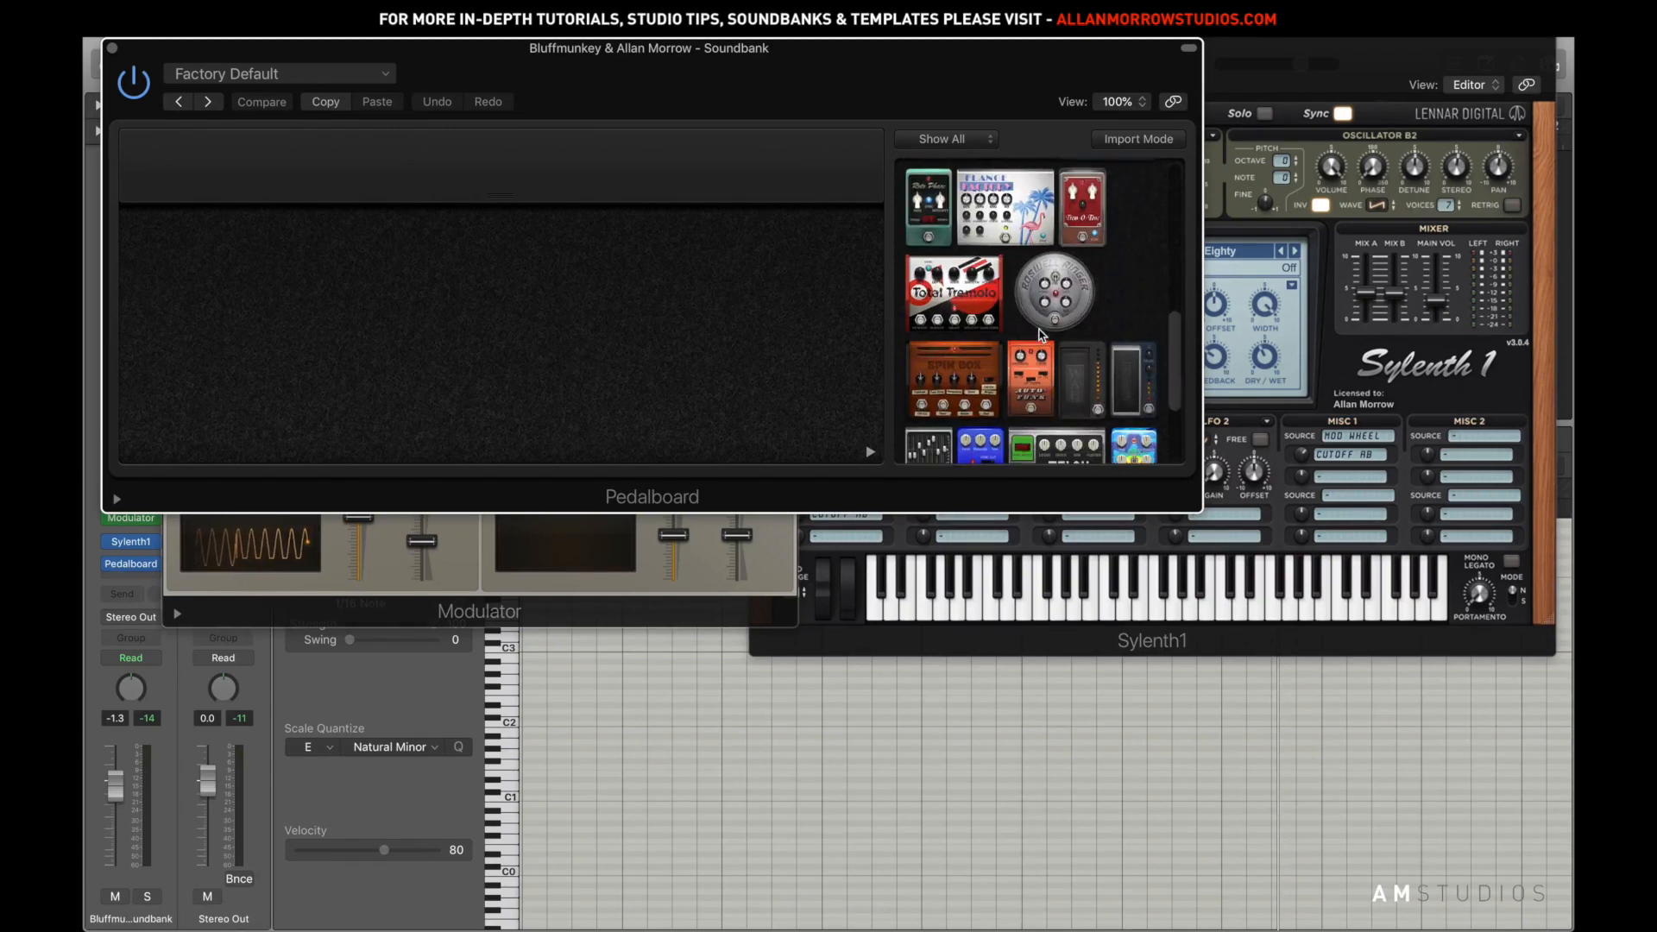
pyautogui.scroll(-3, 1113, 388)
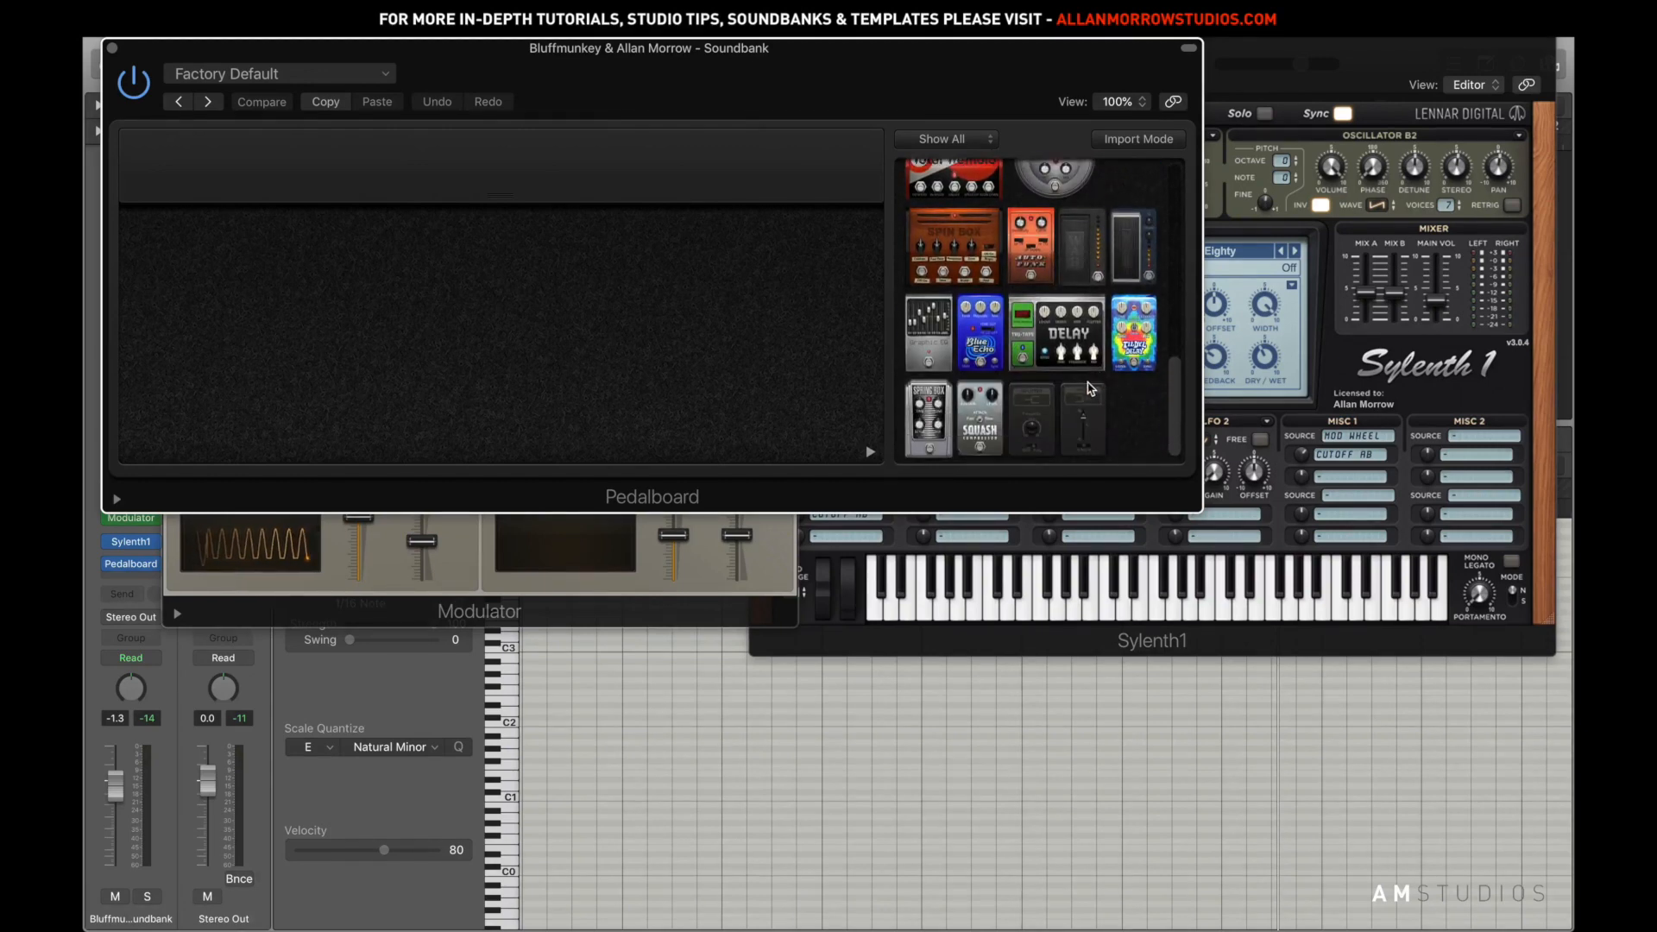
pyautogui.scroll(2, 1104, 394)
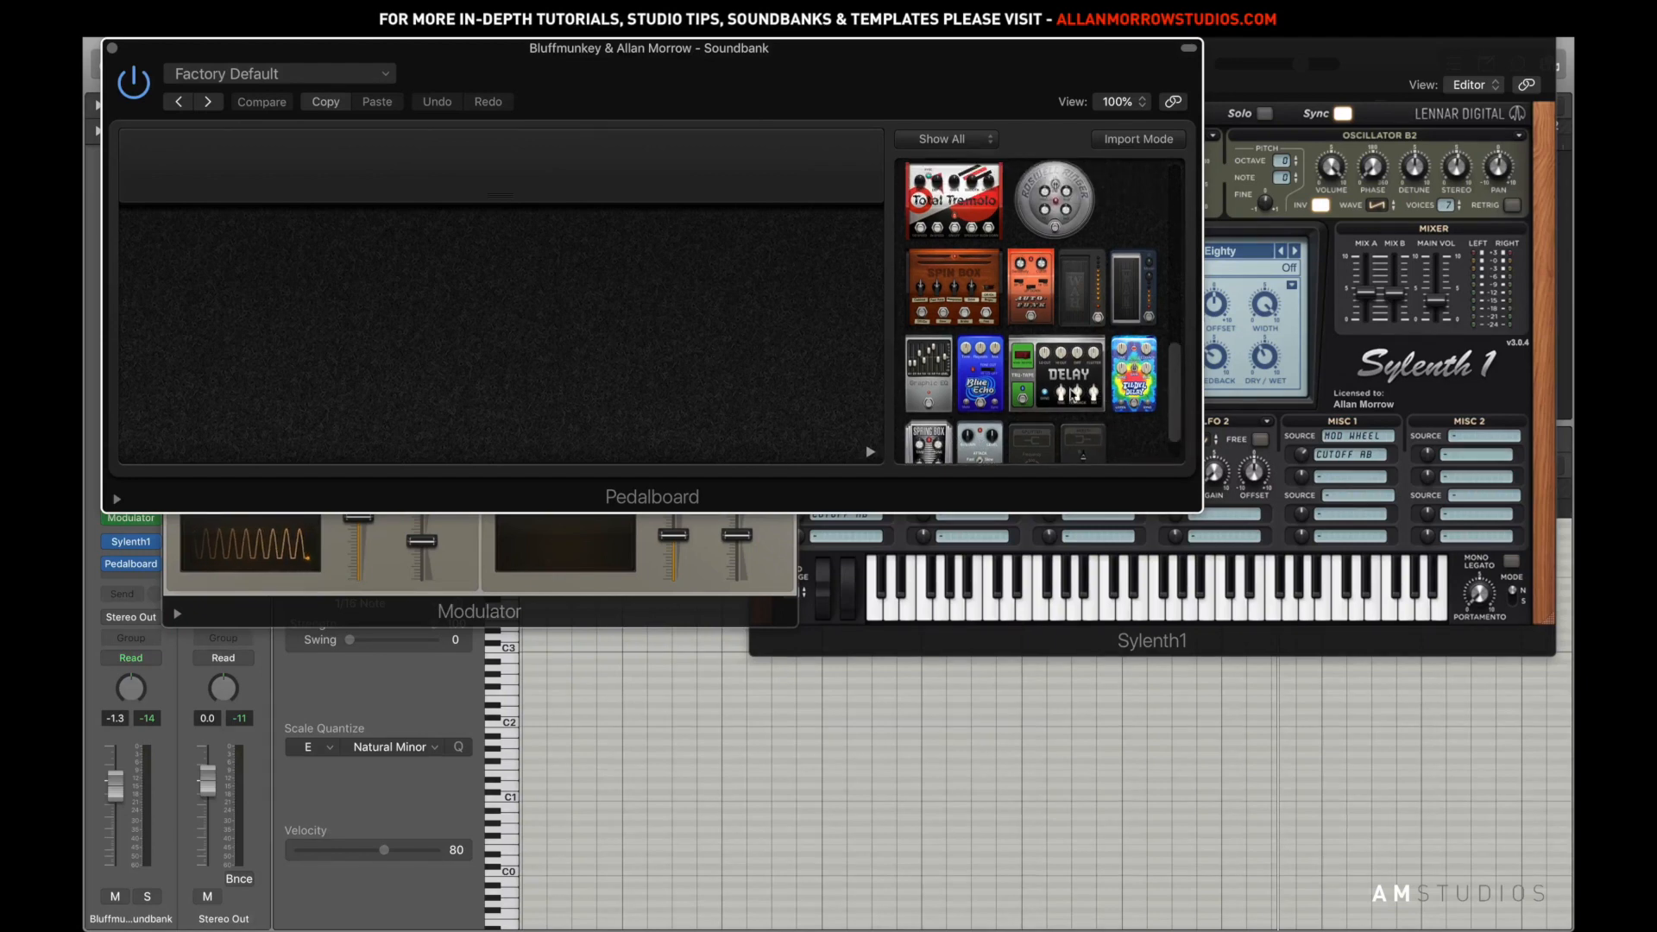
pyautogui.scroll(5, 1013, 387)
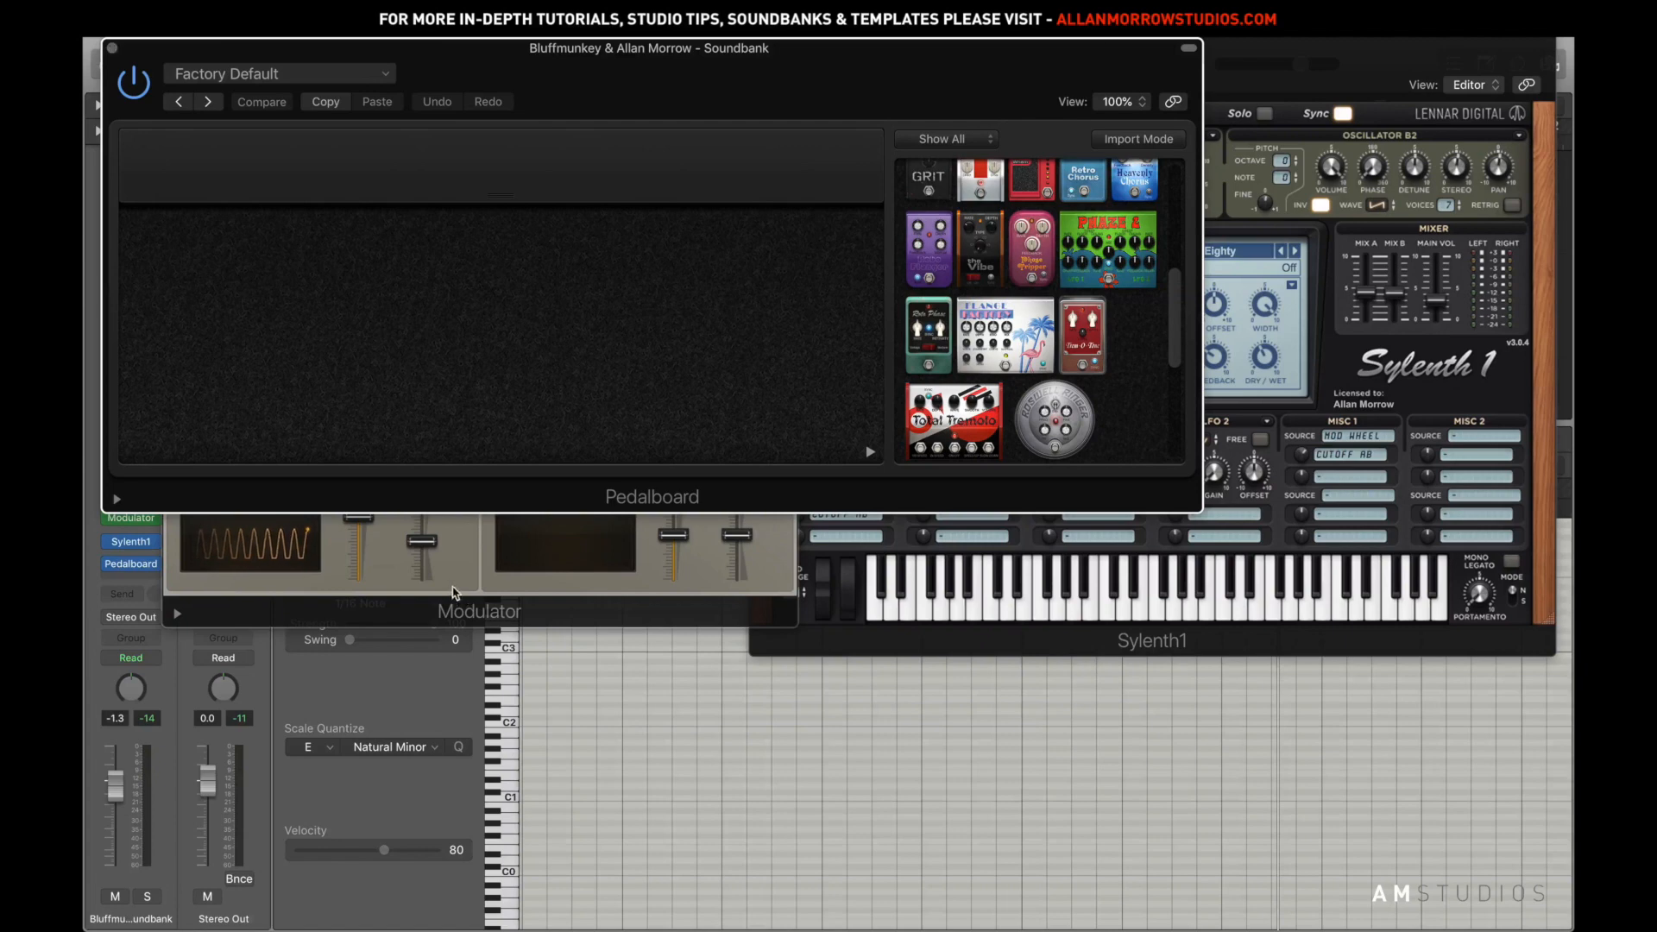
pyautogui.click(113, 49)
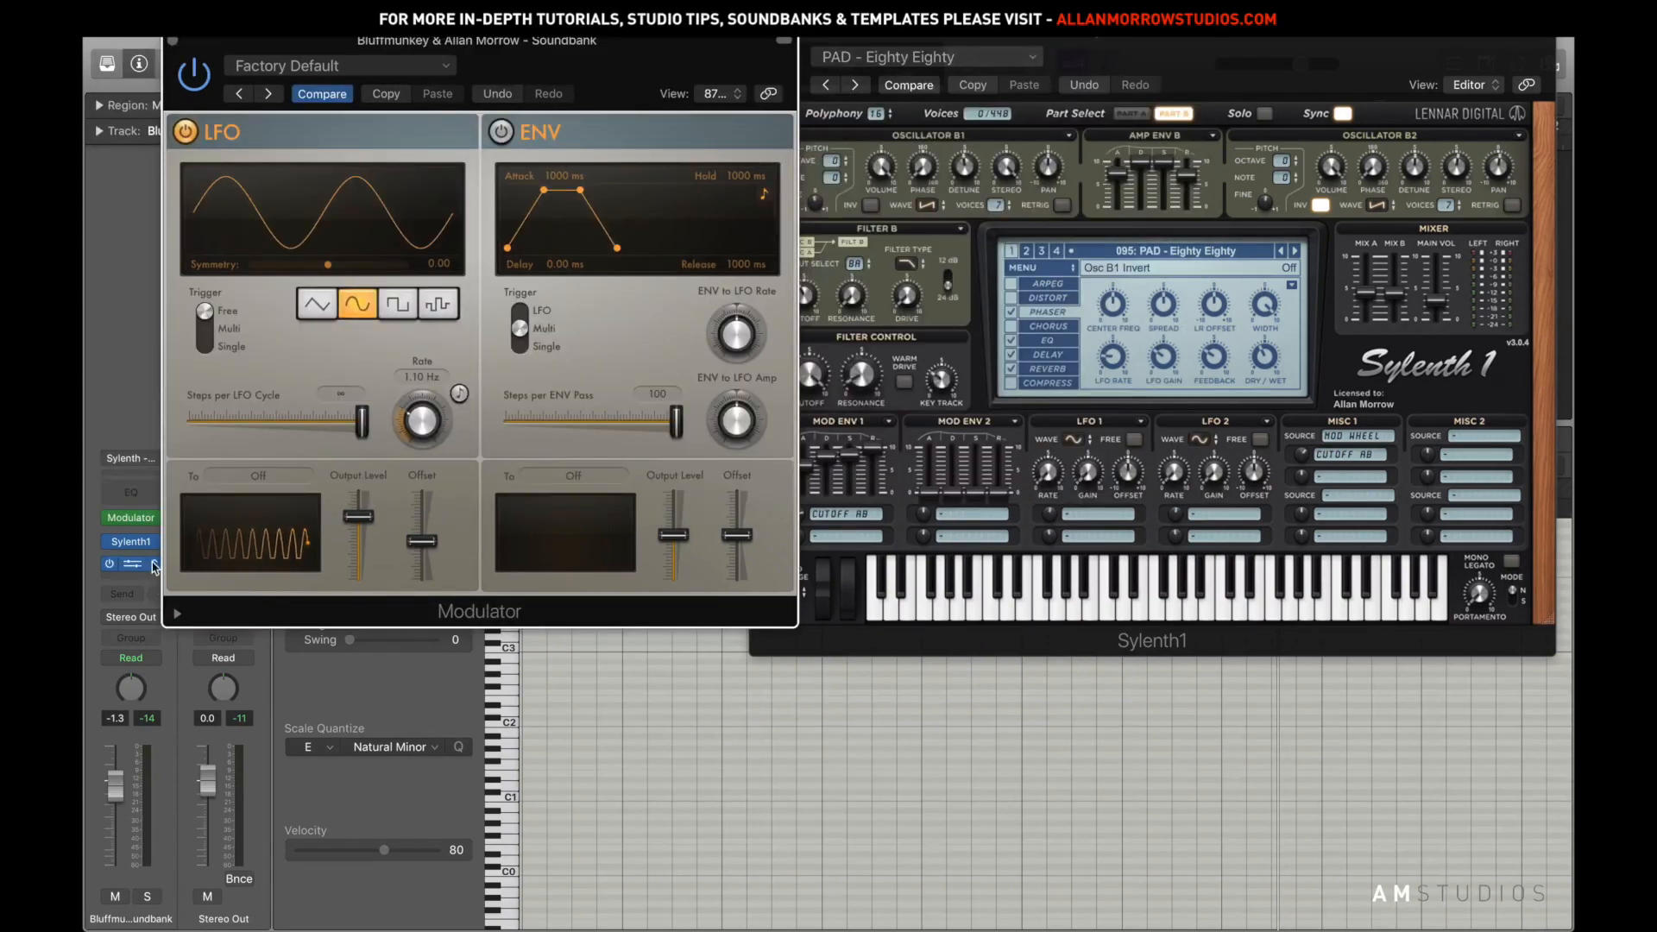
# Replace Pedalboard in the audio effect slot with Space Designer reverb, and move its window clear of the Modulator's LFO section
pyautogui.click(155, 566)
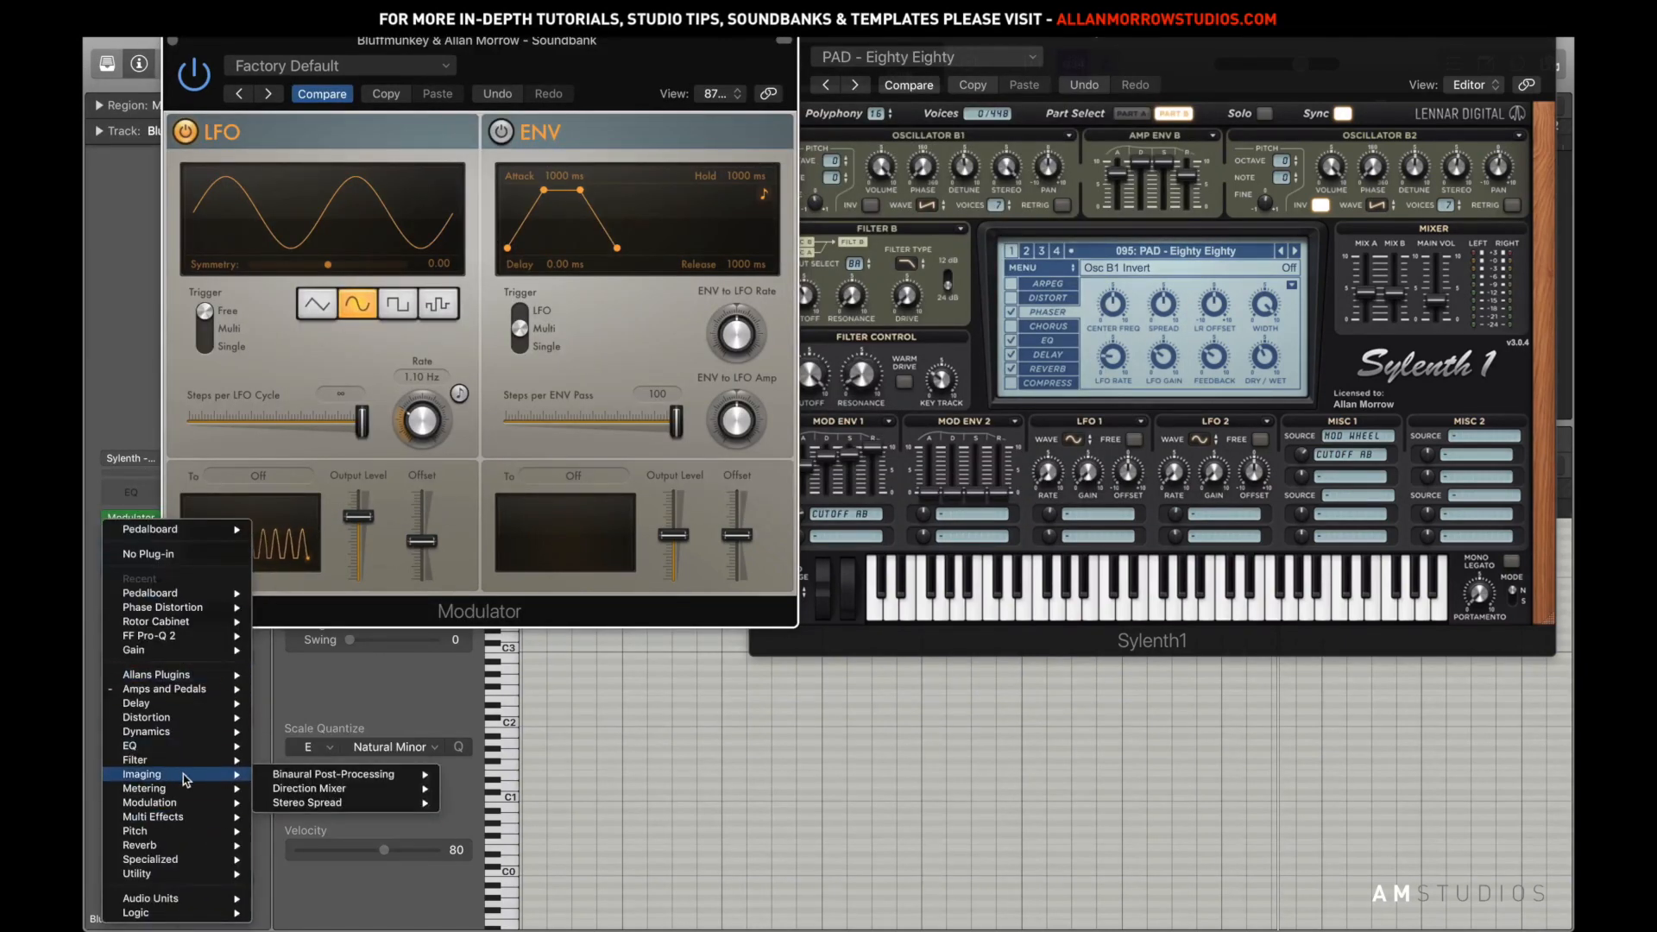
pyautogui.moveTo(177, 847)
pyautogui.moveTo(345, 888)
pyautogui.click(417, 889)
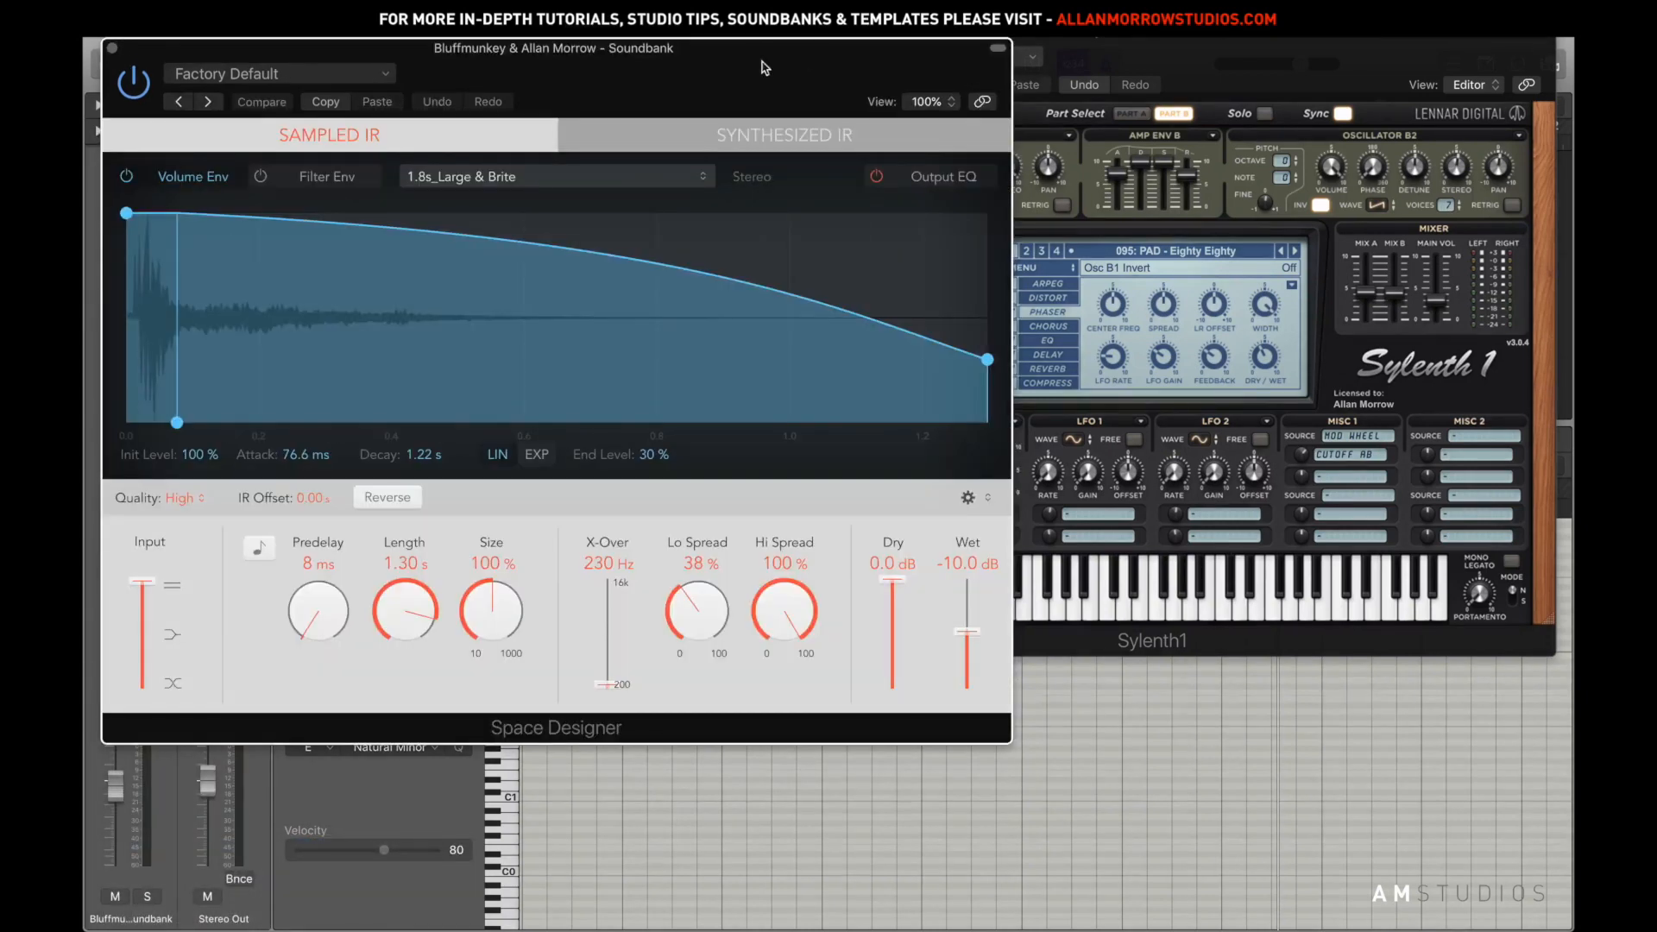
pyautogui.moveTo(775, 71); pyautogui.dragTo(1172, 110)
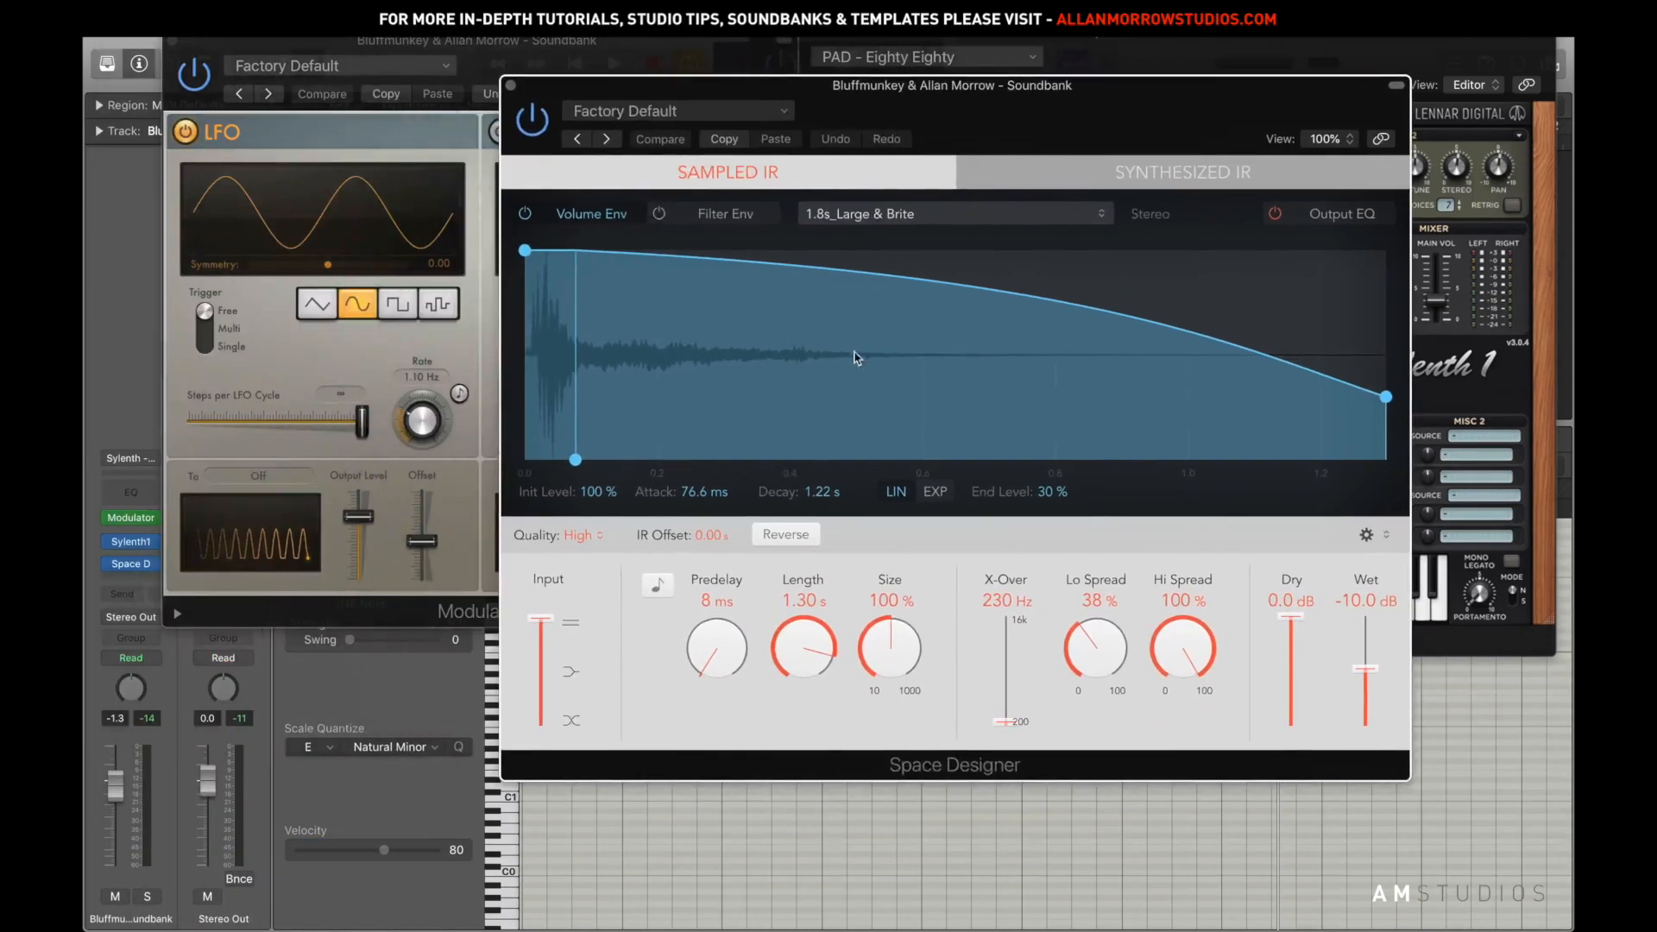
# Load the Radiant Motion preset from the Warped Effects category in Space Designer
pyautogui.click(697, 121)
pyautogui.moveTo(844, 483)
pyautogui.moveTo(1008, 494)
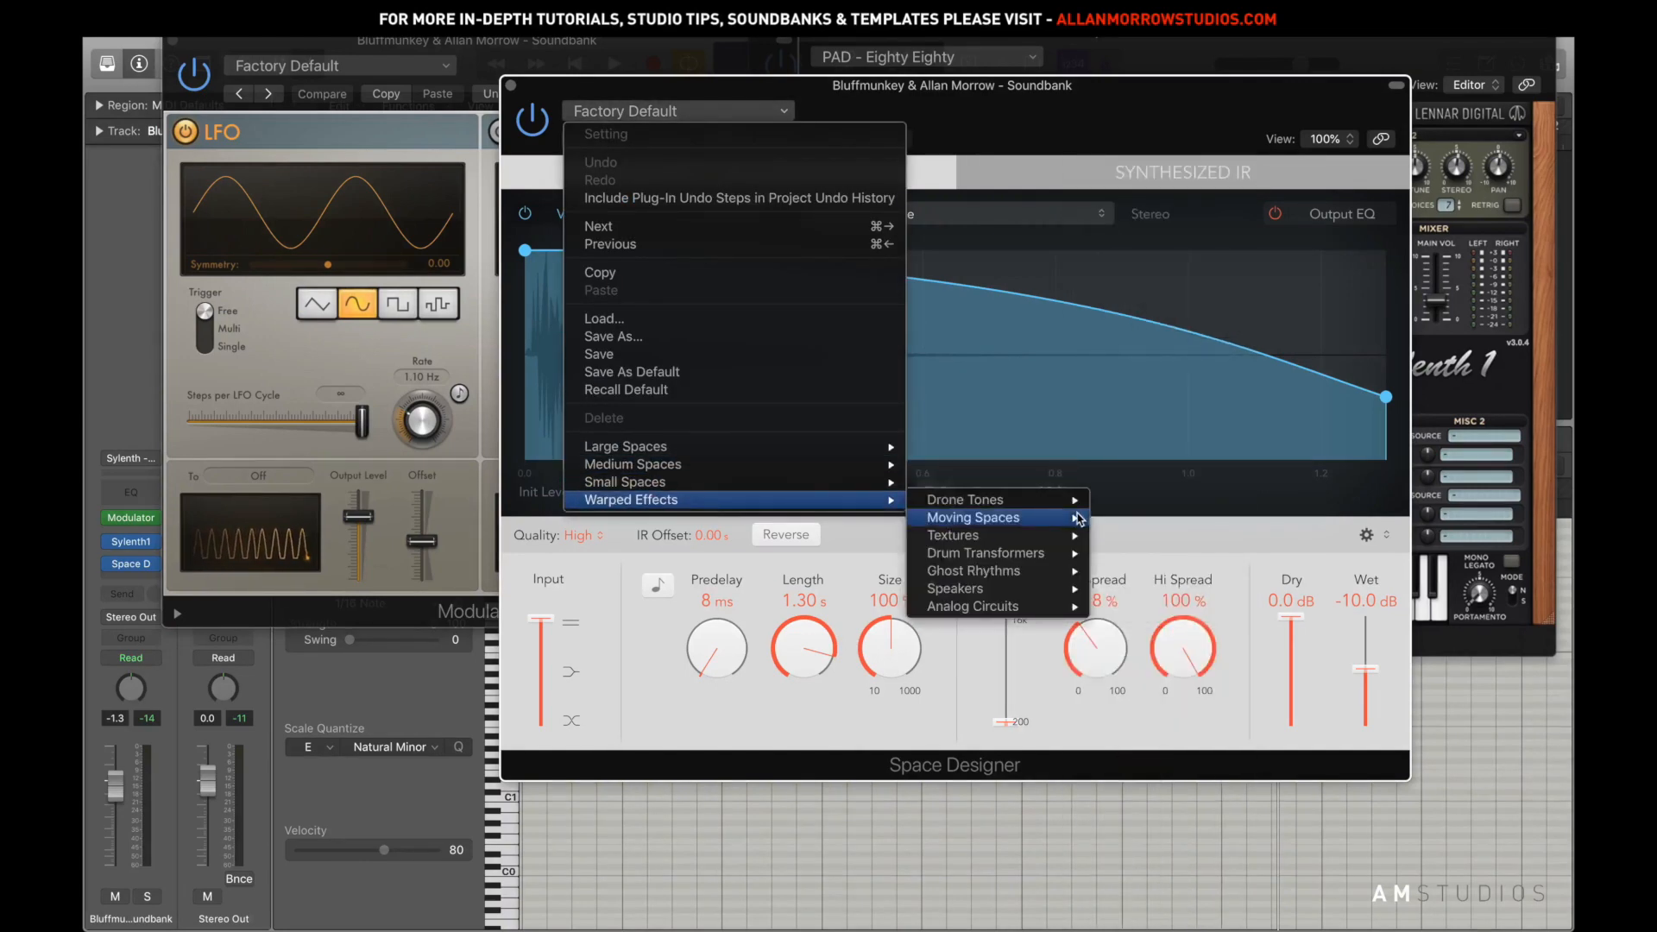
pyautogui.moveTo(1079, 518)
pyautogui.click(1140, 437)
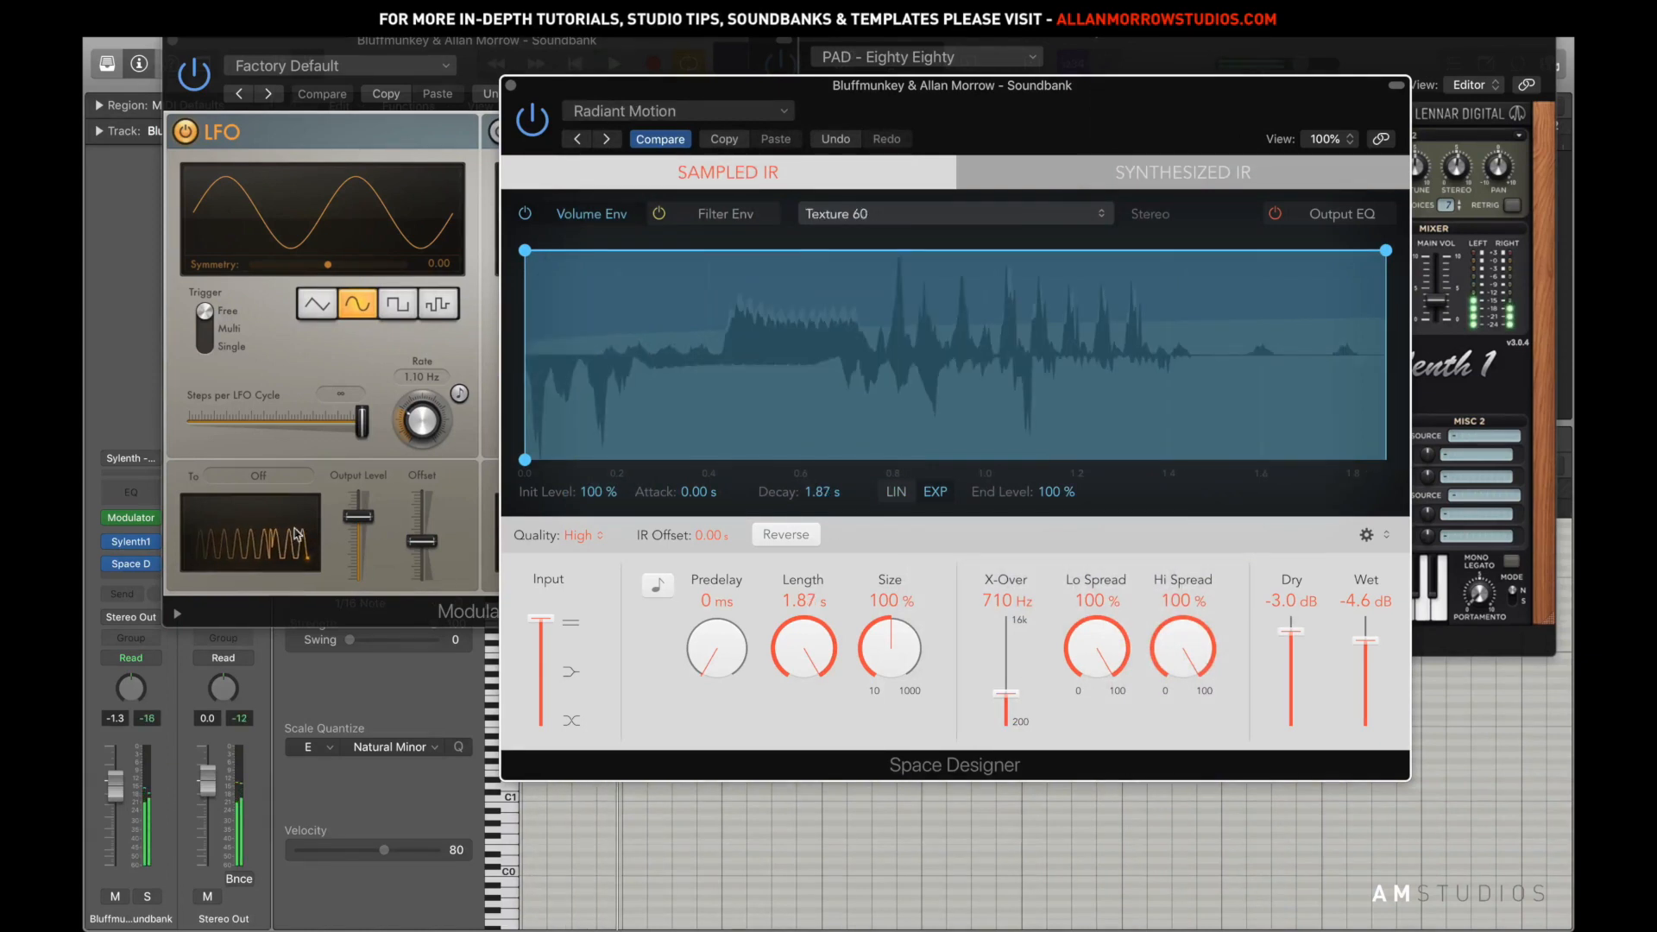
# Assign the Modulator's LFO to Space Designer's wet level through Learn Plug-in Parameter, with a 3-bar synced rate, 39% output level and raised offset
pyautogui.click(291, 481)
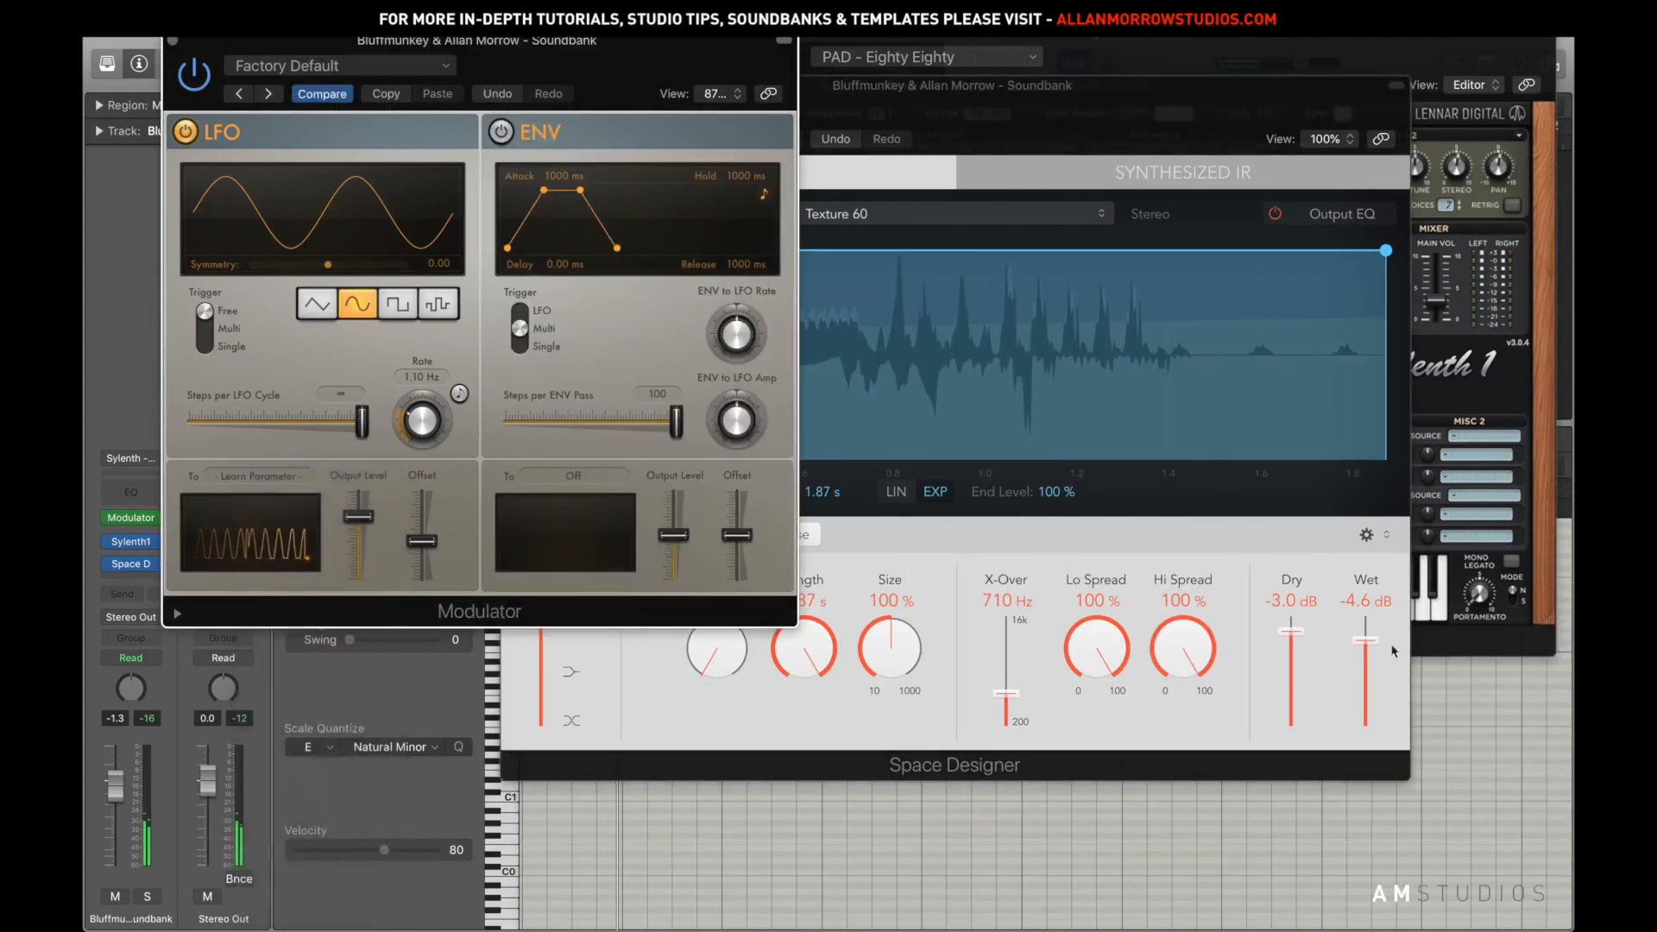
pyautogui.click(1376, 644)
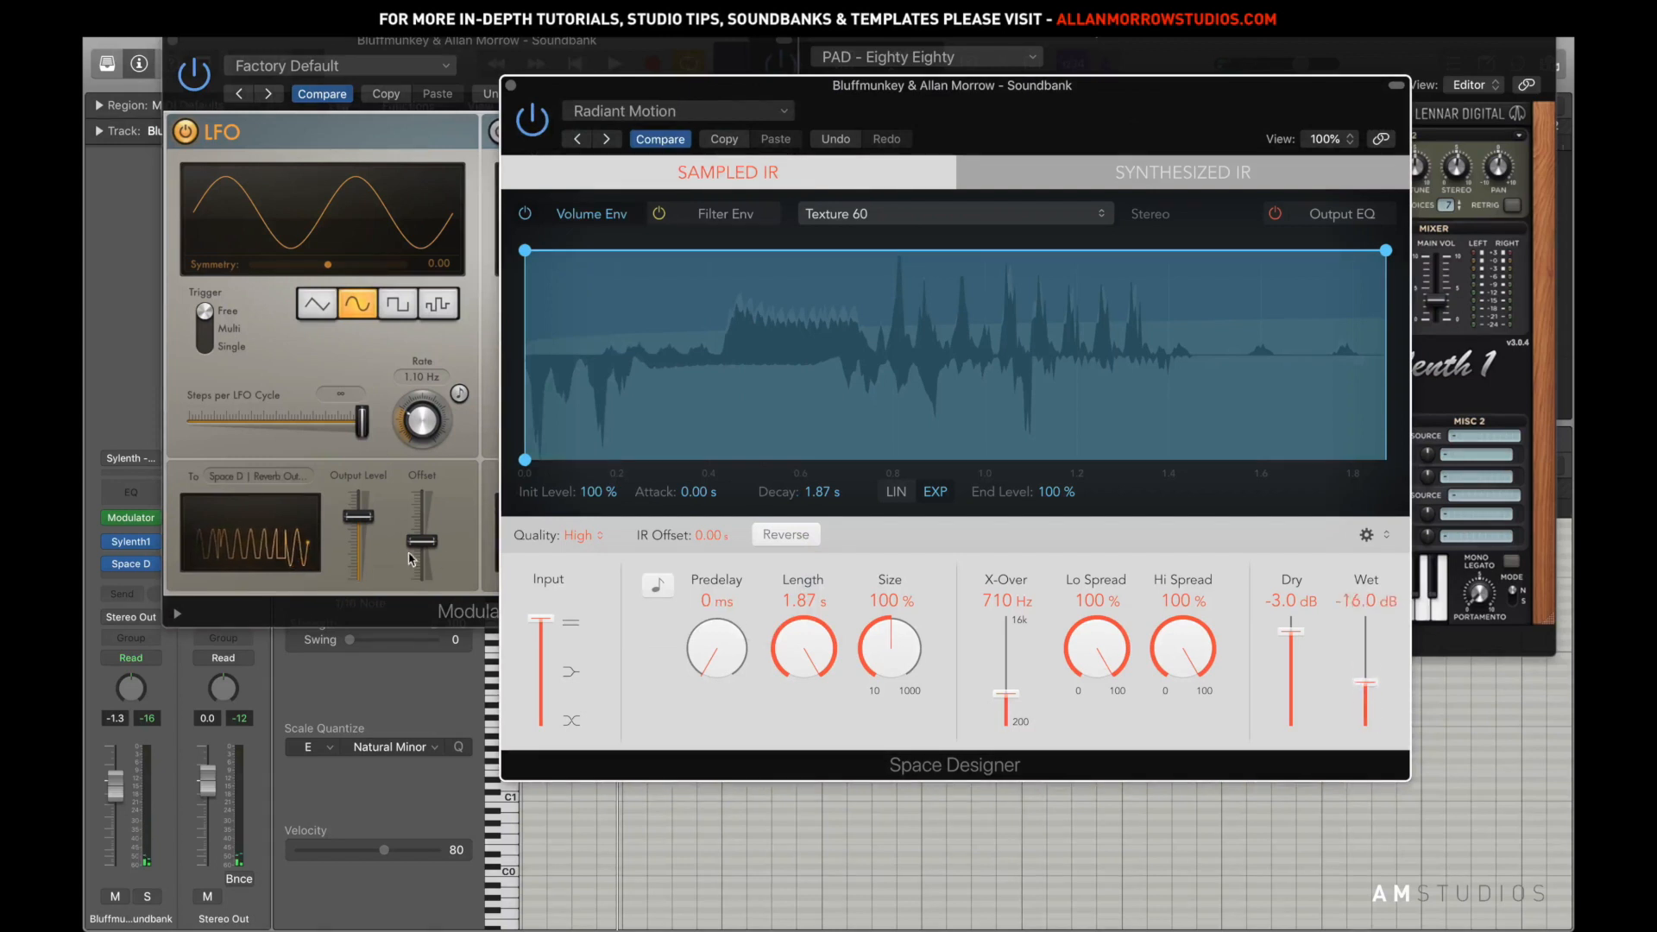
pyautogui.moveTo(367, 524); pyautogui.dragTo(368, 529)
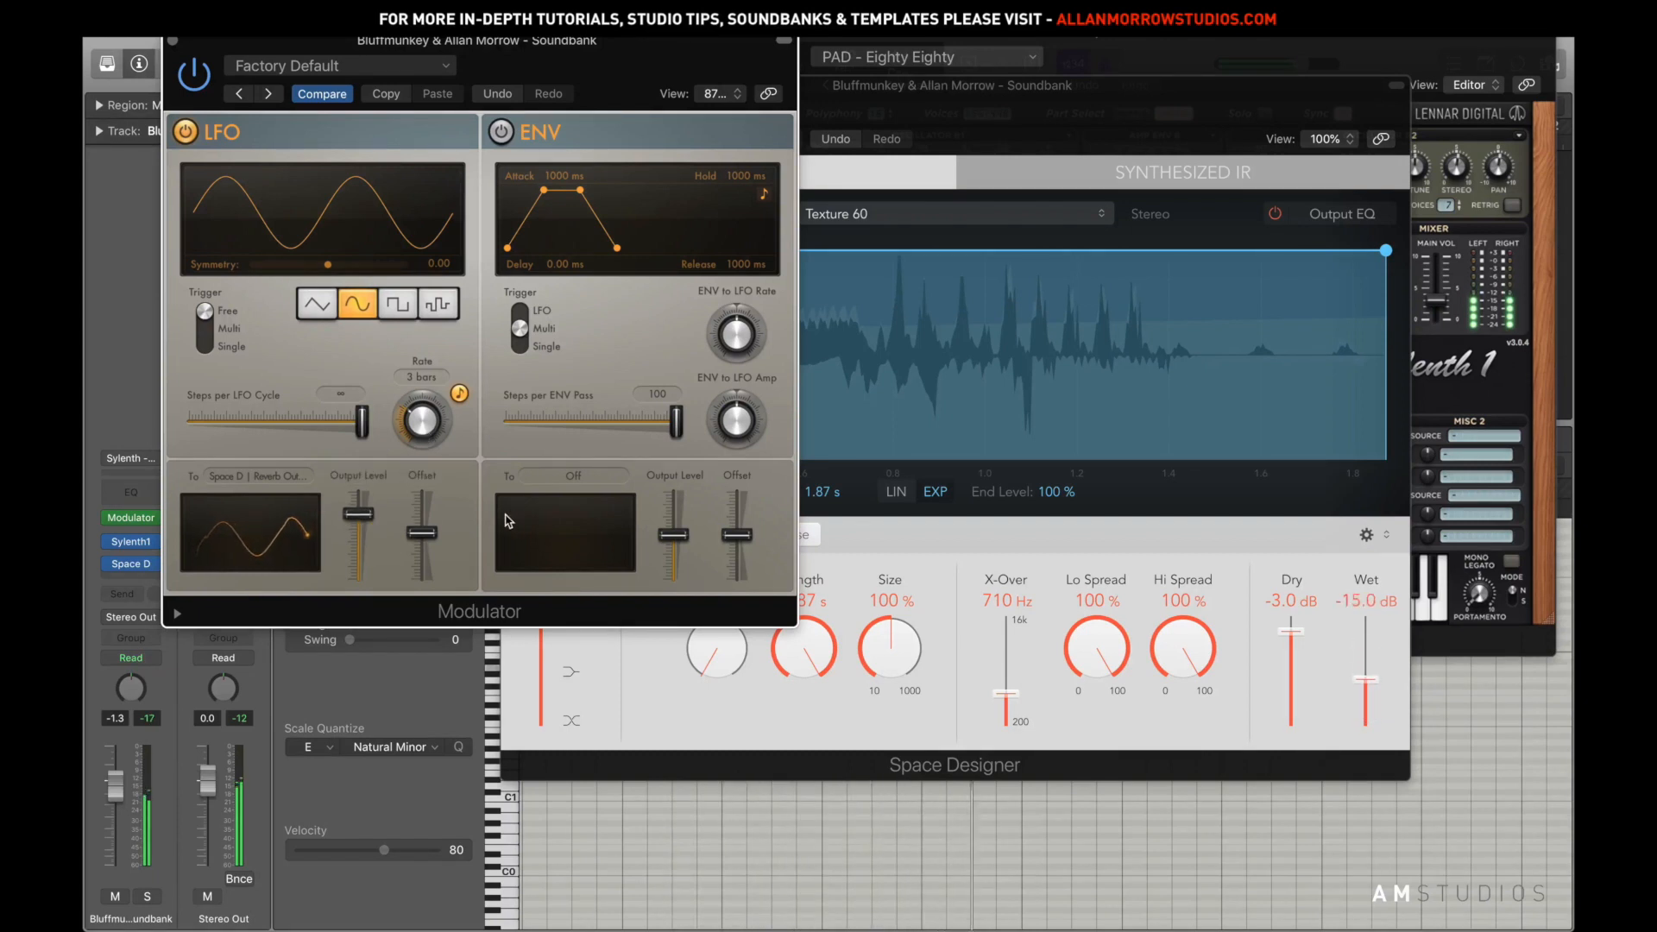
pyautogui.moveTo(421, 532)
pyautogui.mouseDown()
pyautogui.moveTo(425, 549)
pyautogui.moveTo(367, 533)
pyautogui.moveTo(429, 522)
pyautogui.moveTo(416, 519)
pyautogui.mouseUp()
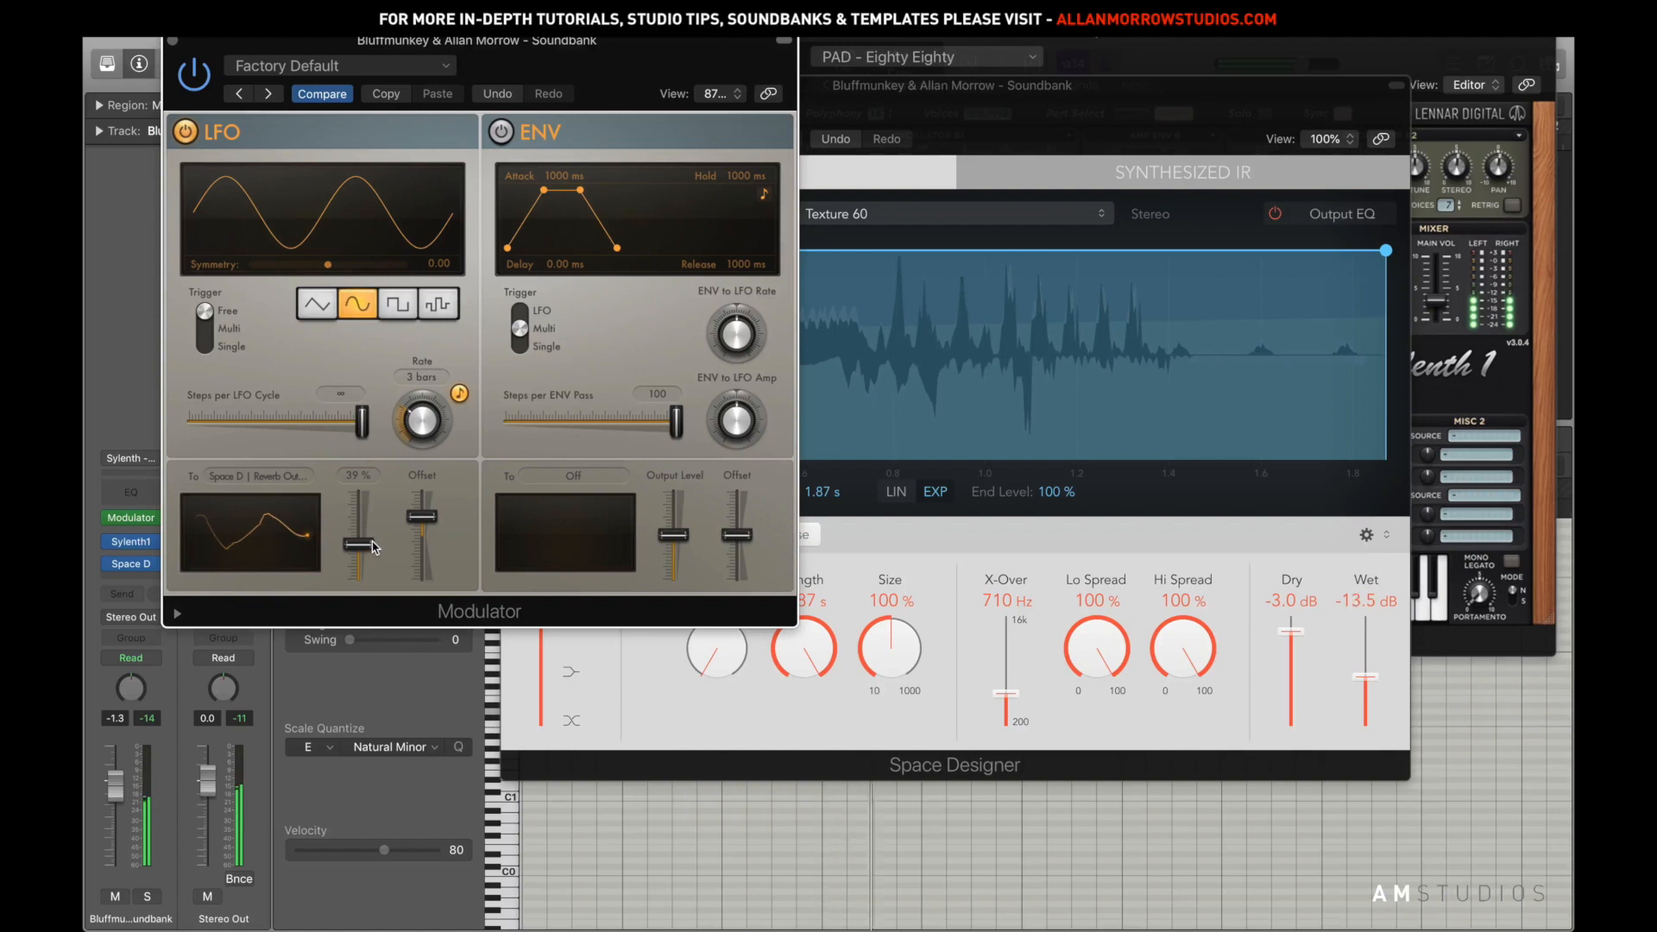
pyautogui.moveTo(421, 517); pyautogui.dragTo(429, 561)
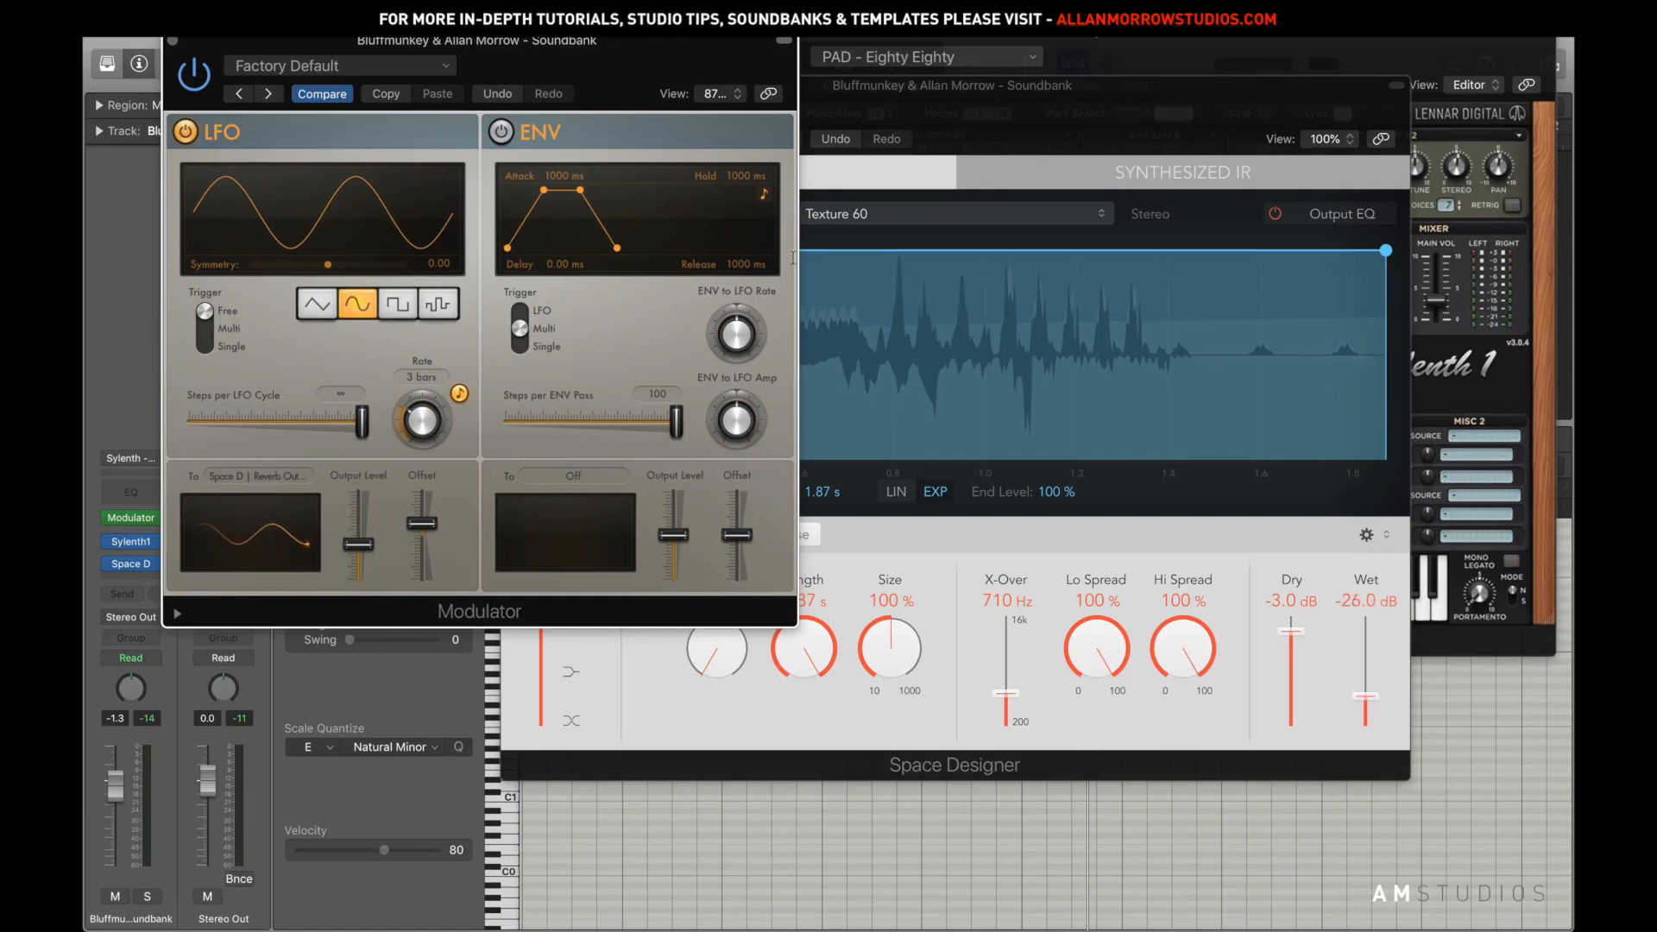
# Close the Space Designer and Modulator windows
pyautogui.moveTo(861, 91); pyautogui.dragTo(896, 87)
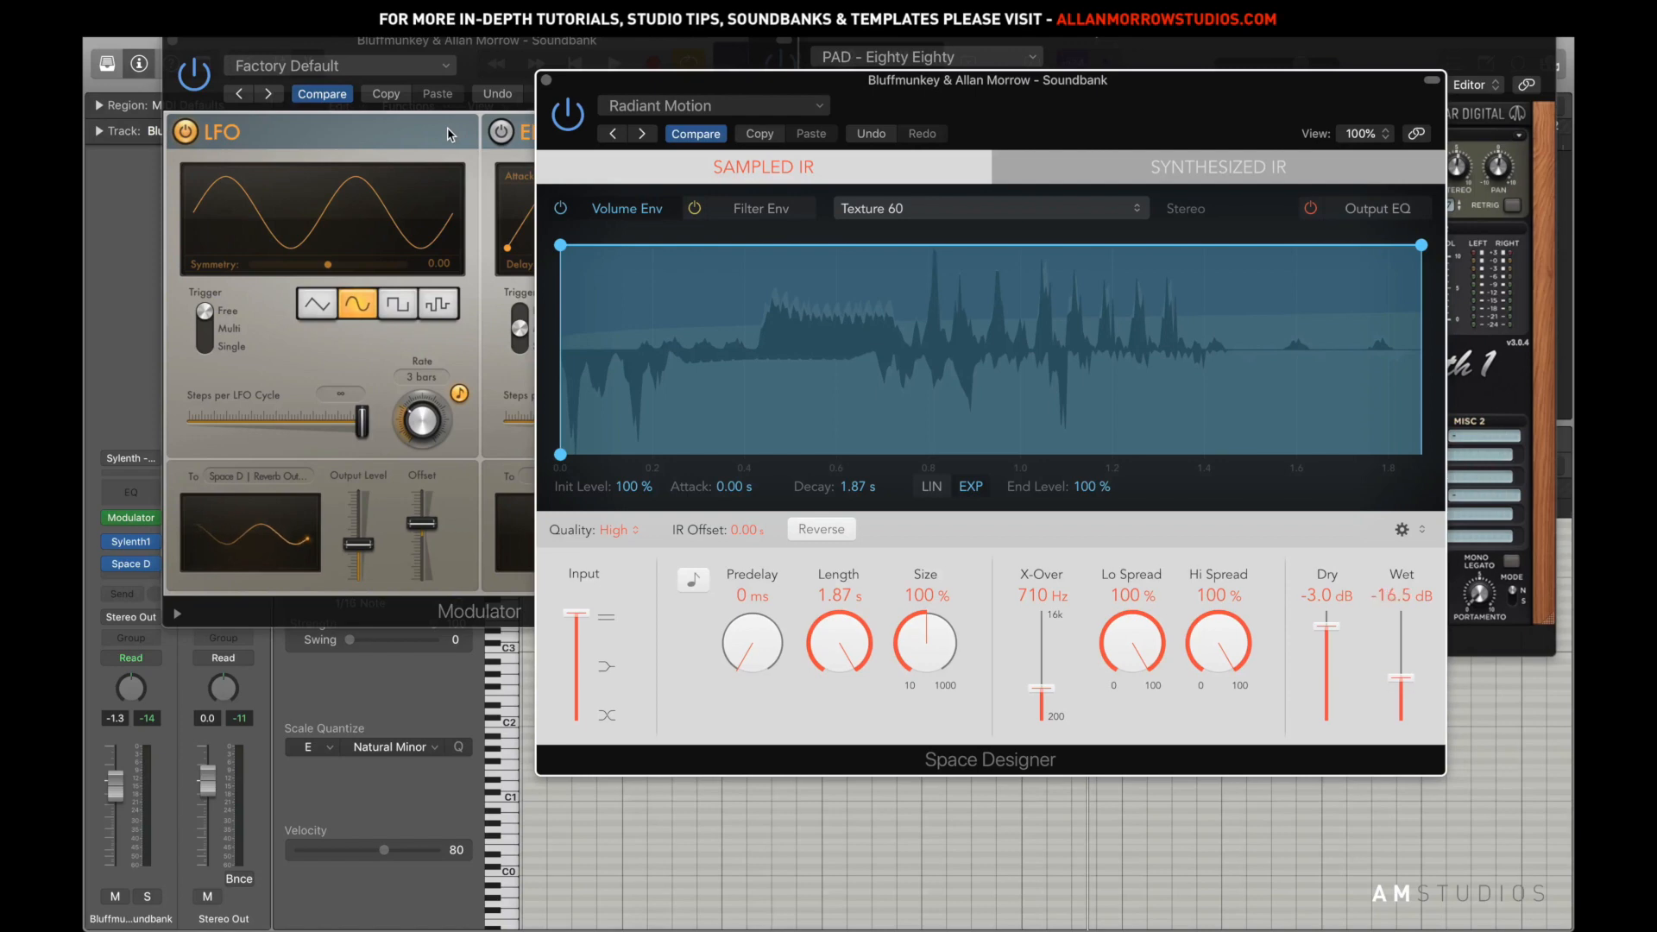
pyautogui.click(545, 81)
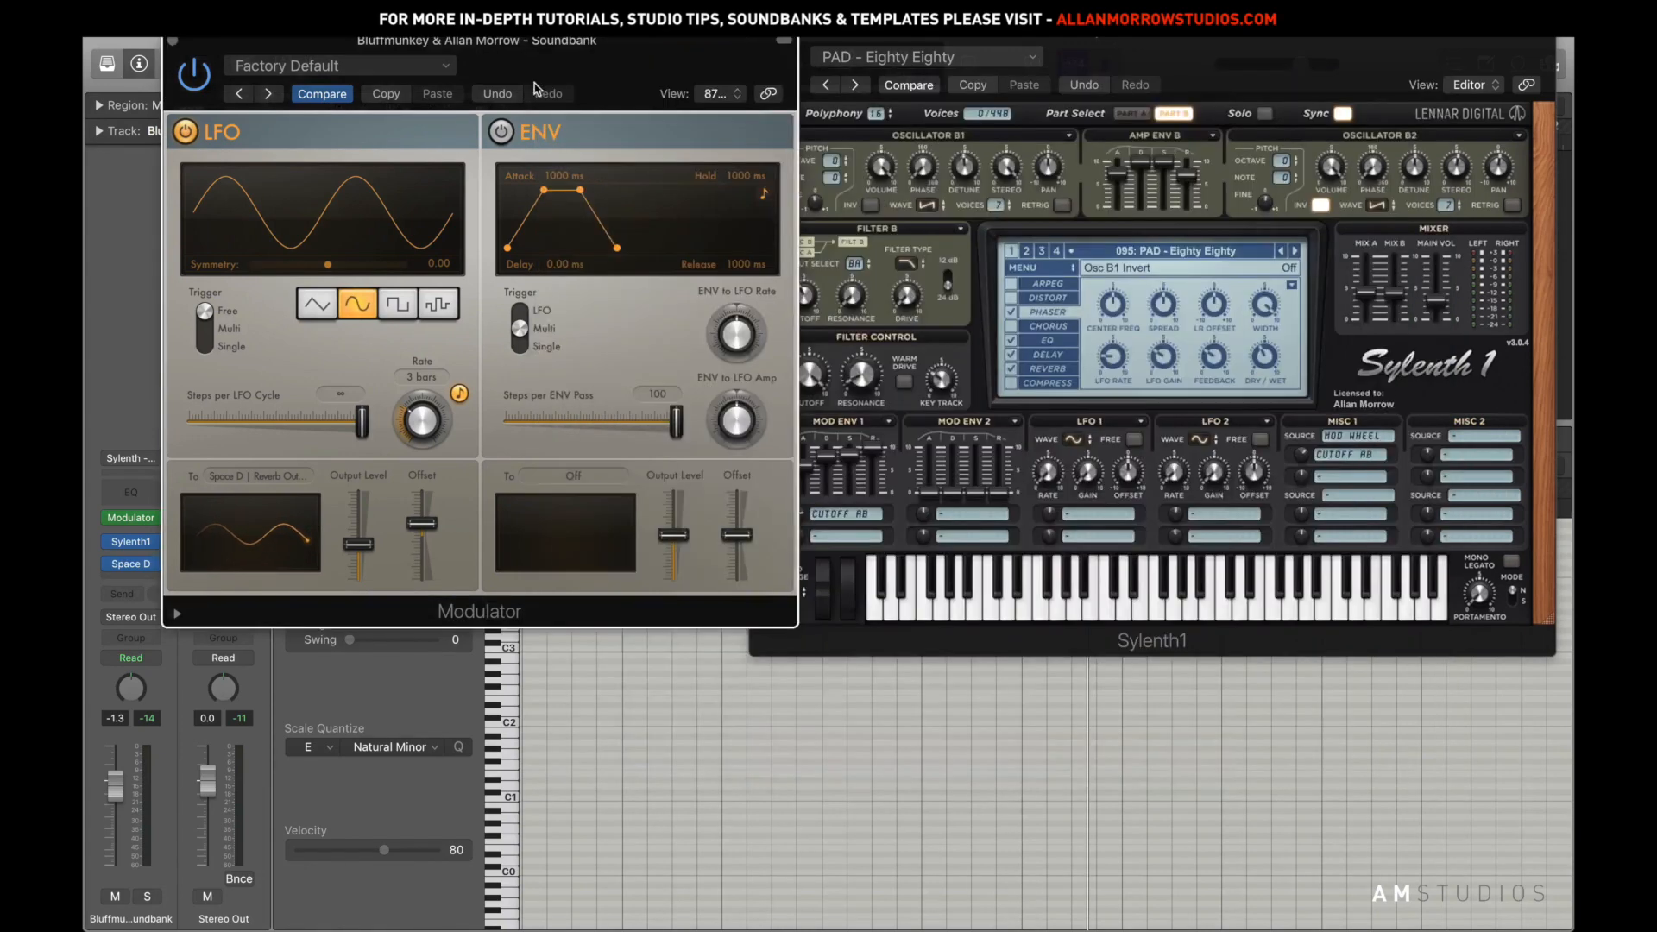
pyautogui.click(171, 42)
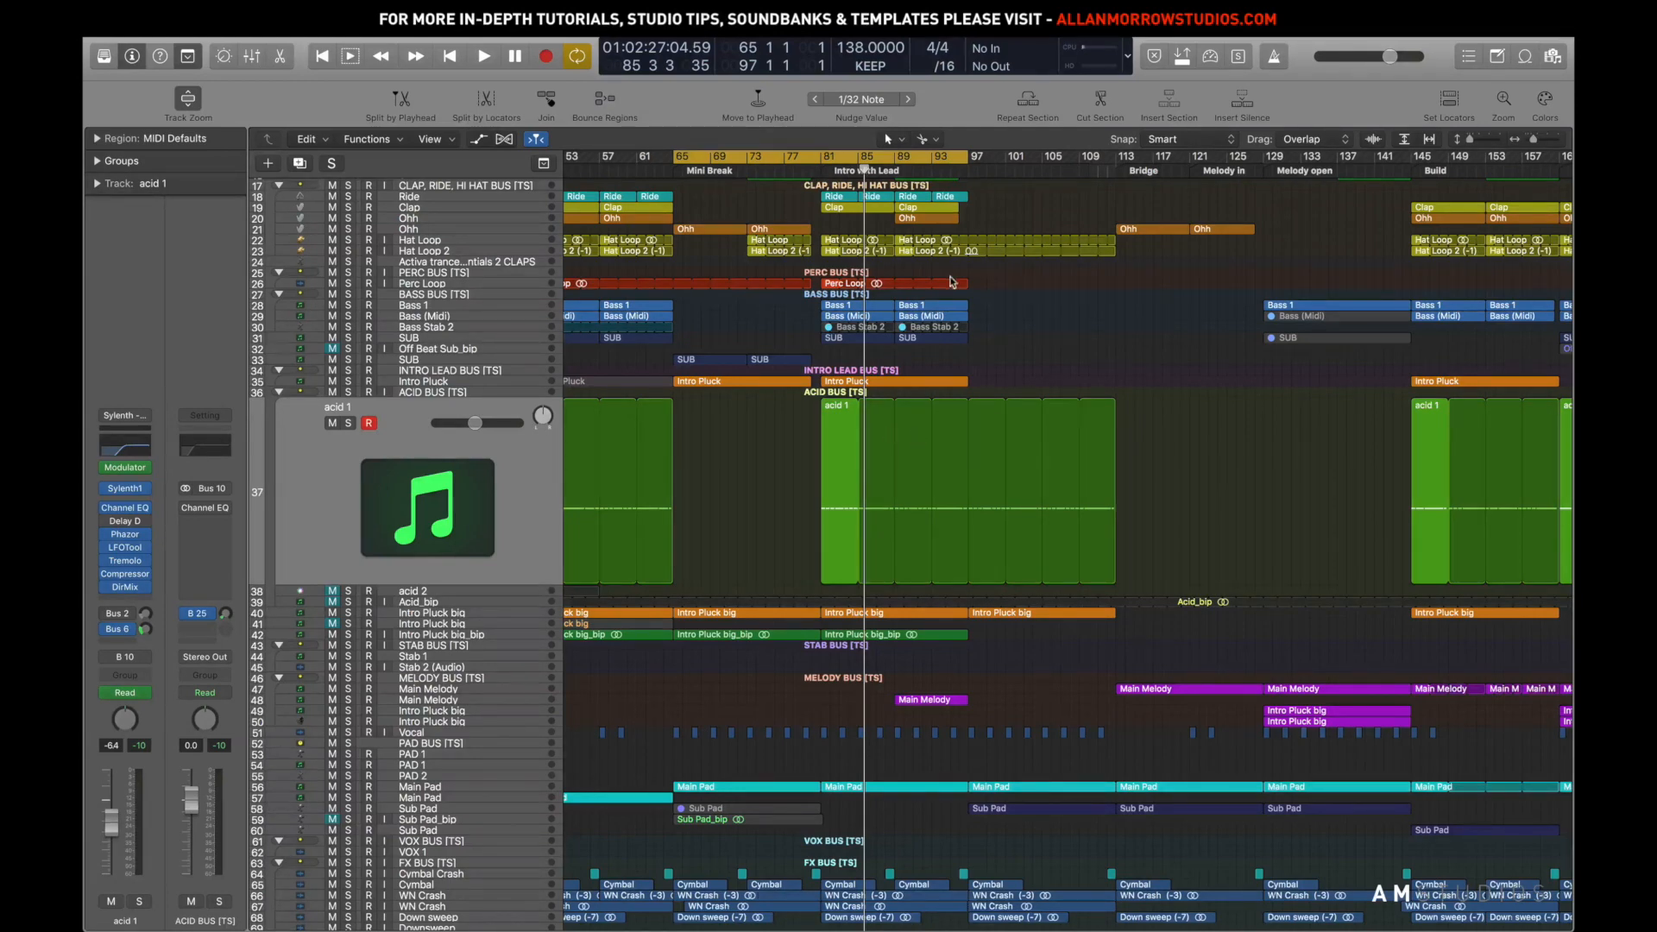
# Play back part of the full arrangement in the Intro with Lead section and stop playback
pyautogui.scroll(3, 997, 343)
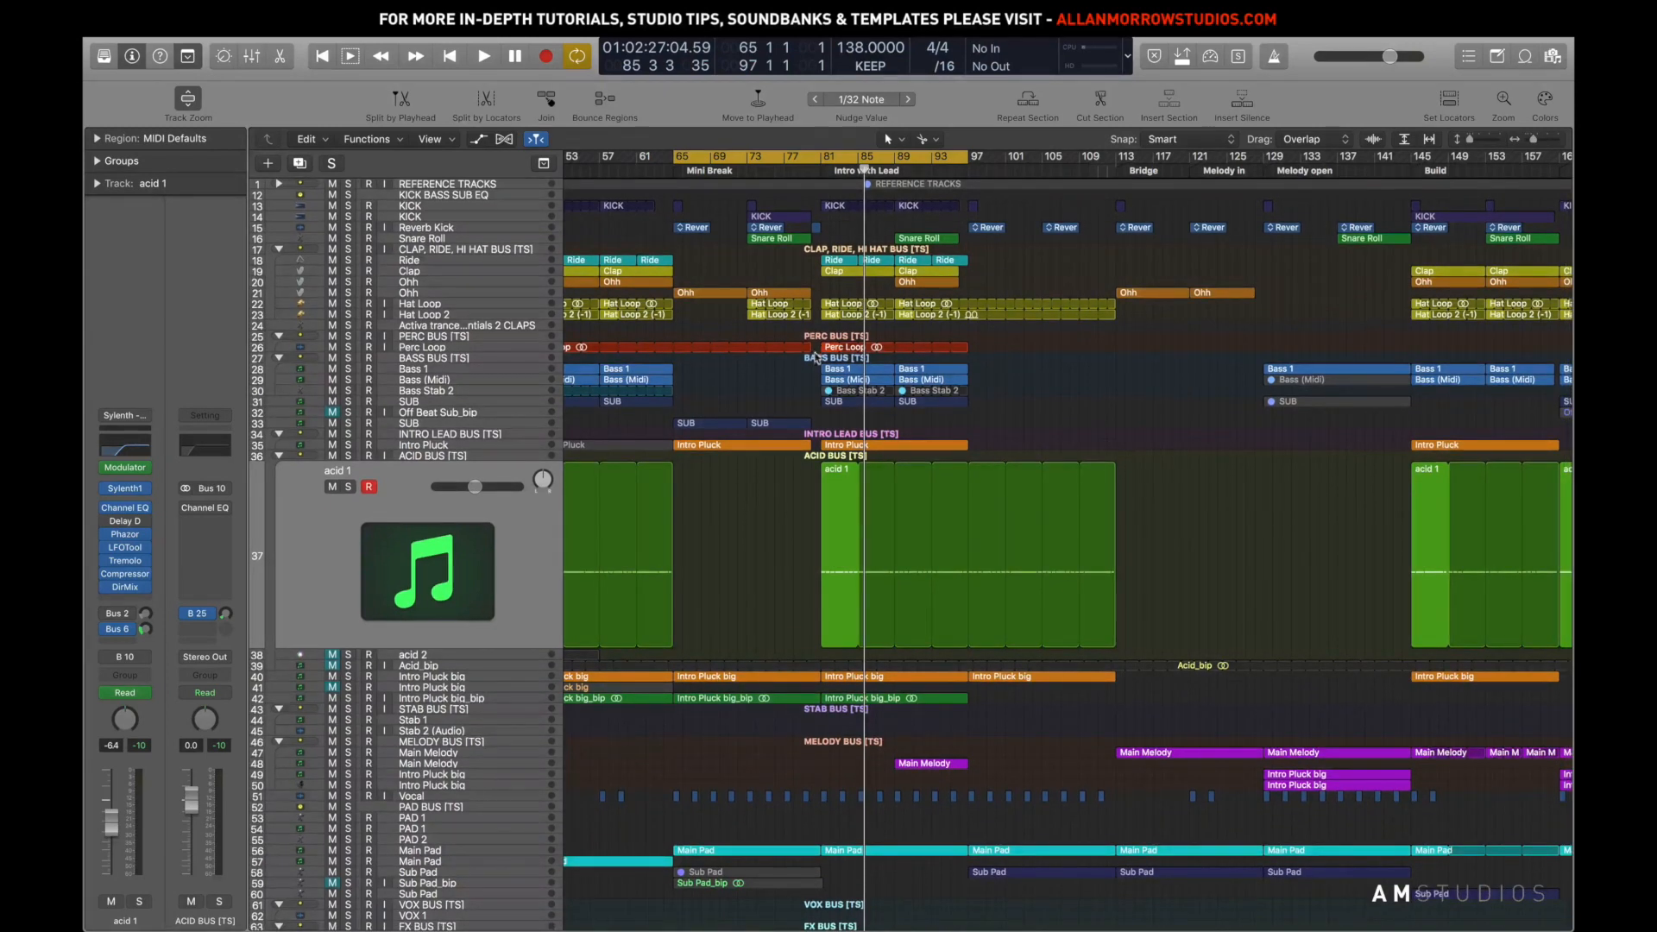
pyautogui.press('space')
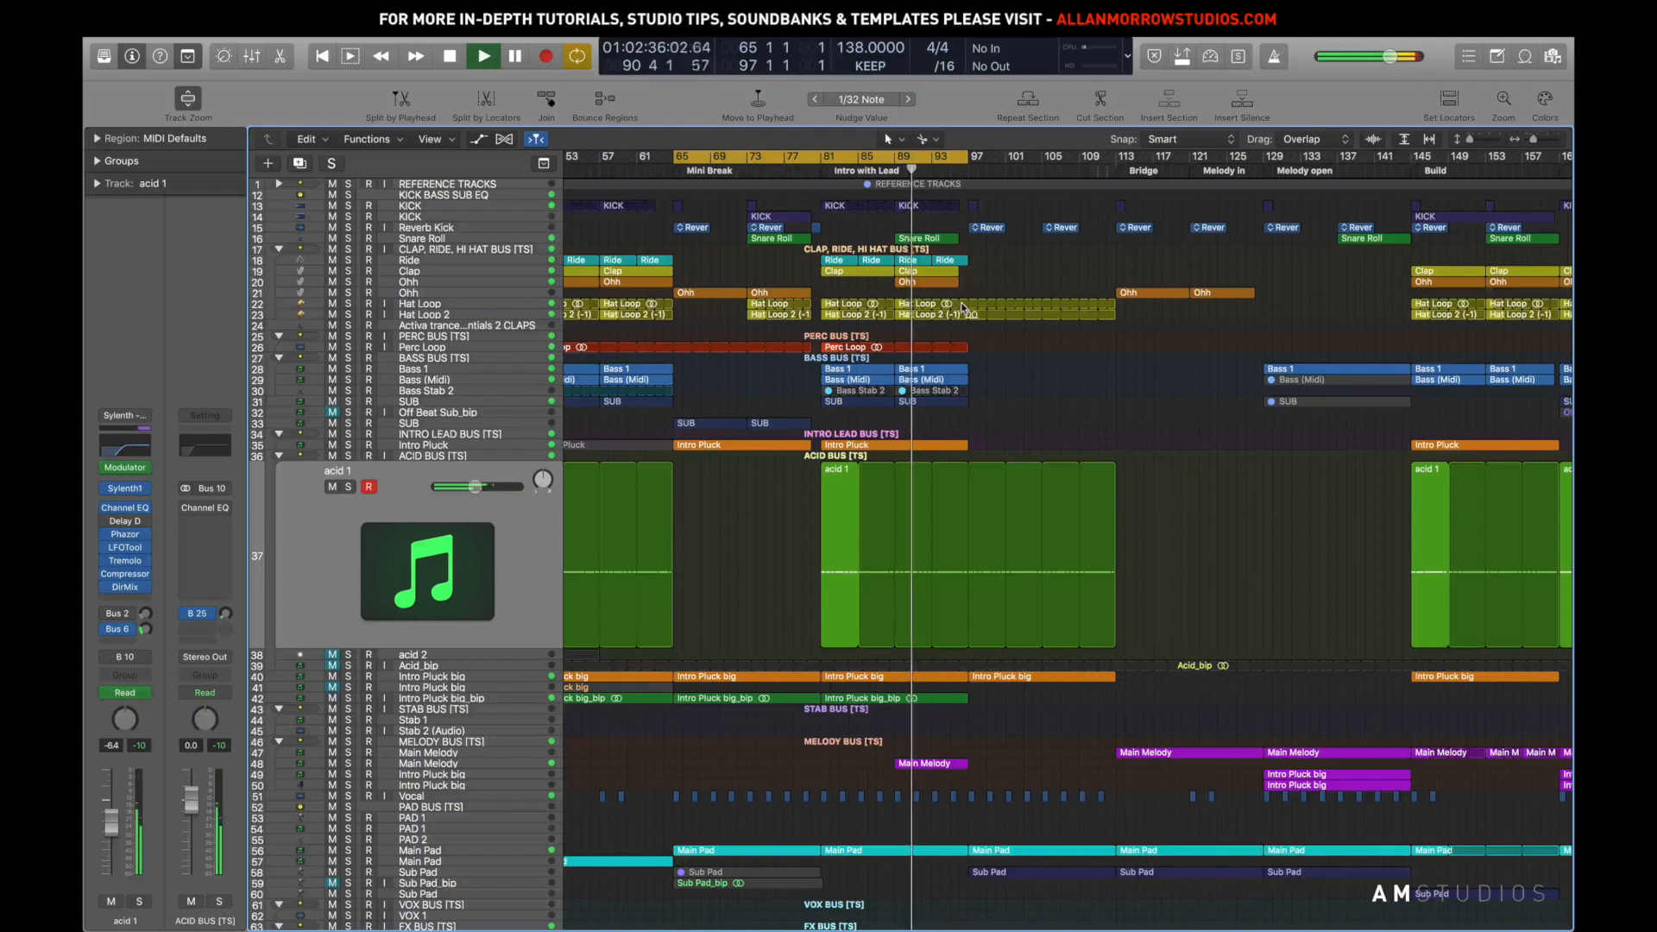
pyautogui.press('space')
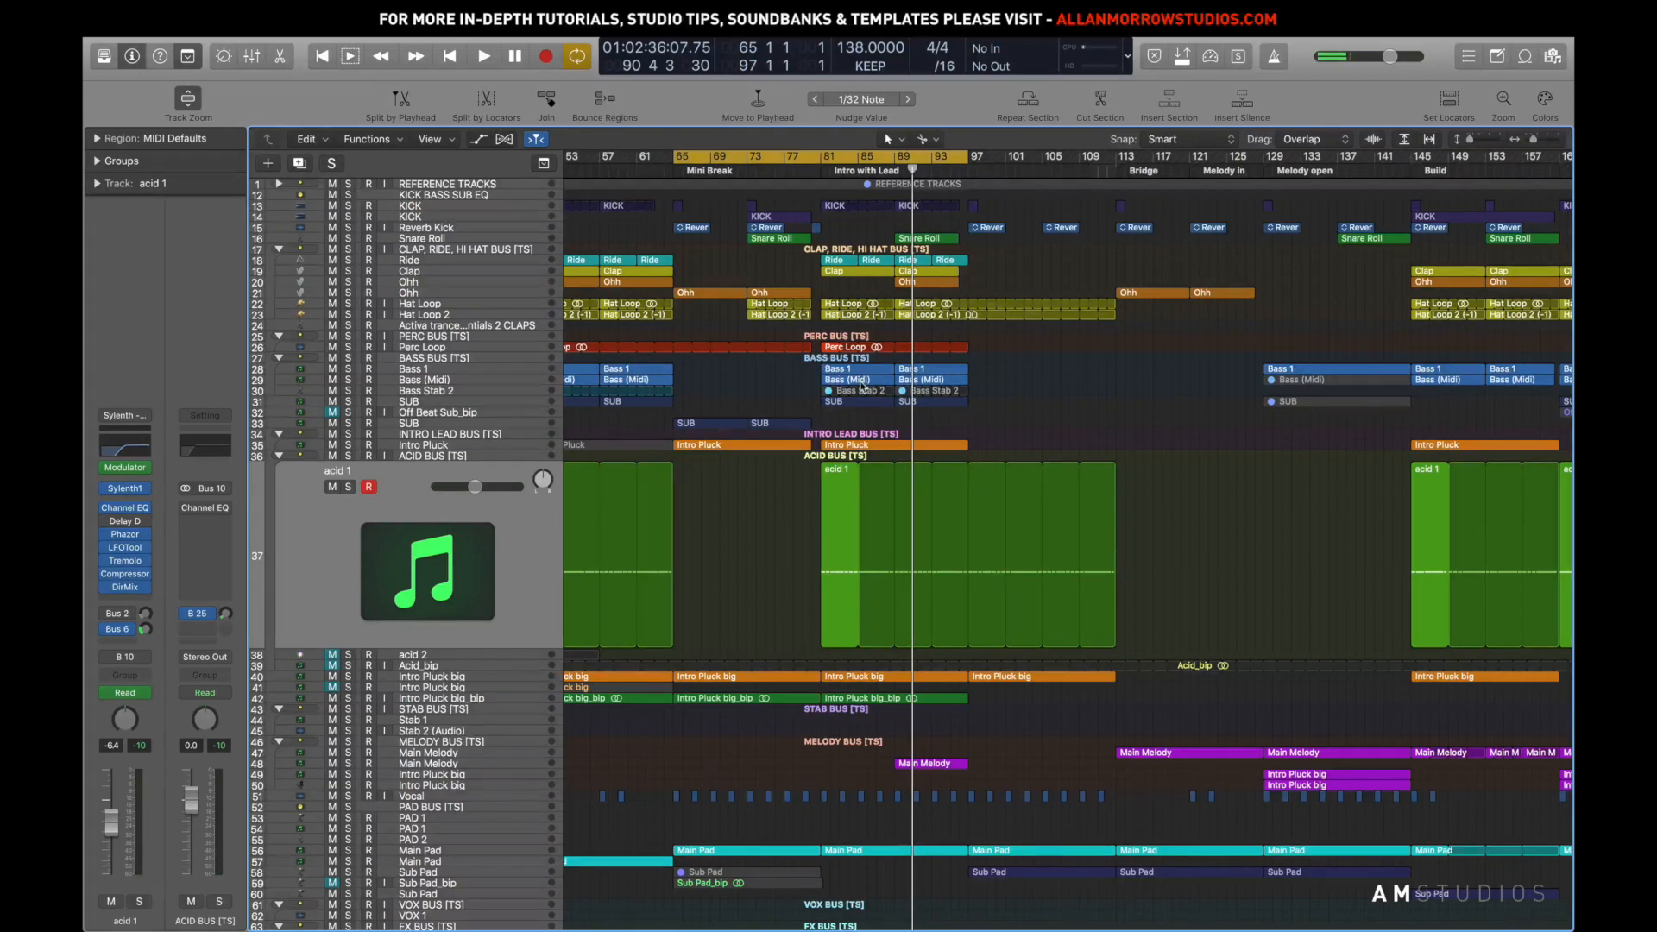
# Set the cycle range to bars 81 to 97 over the Intro with Lead section
pyautogui.scroll(-1, 861, 399)
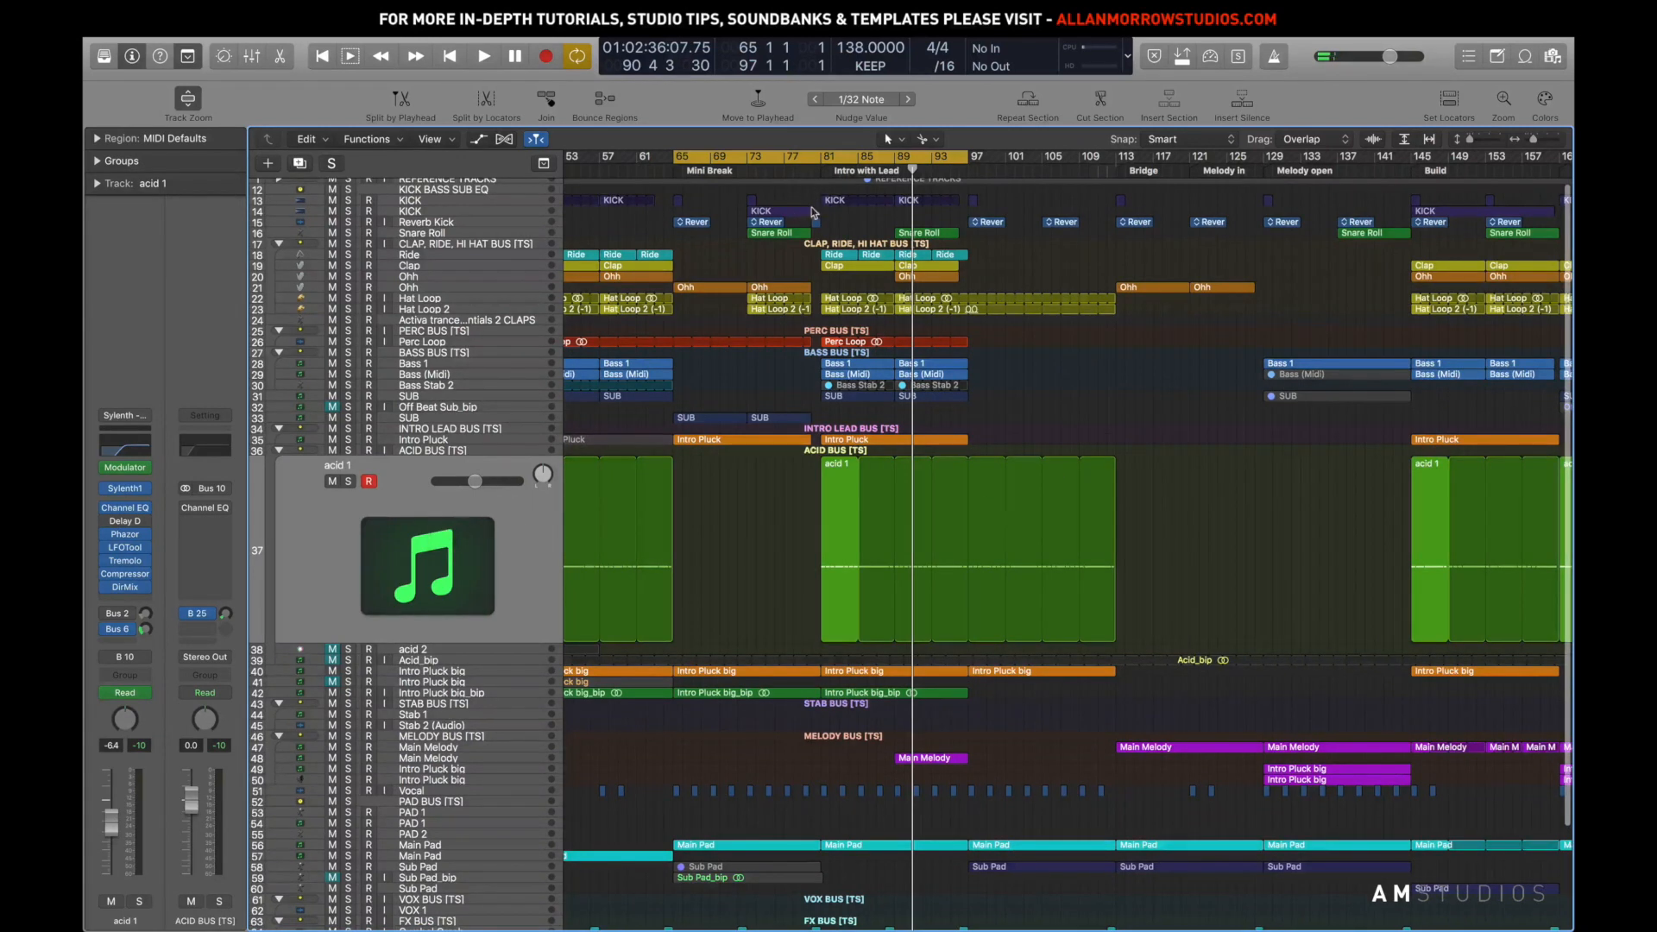
pyautogui.click(824, 164)
pyautogui.moveTo(824, 163); pyautogui.dragTo(967, 163)
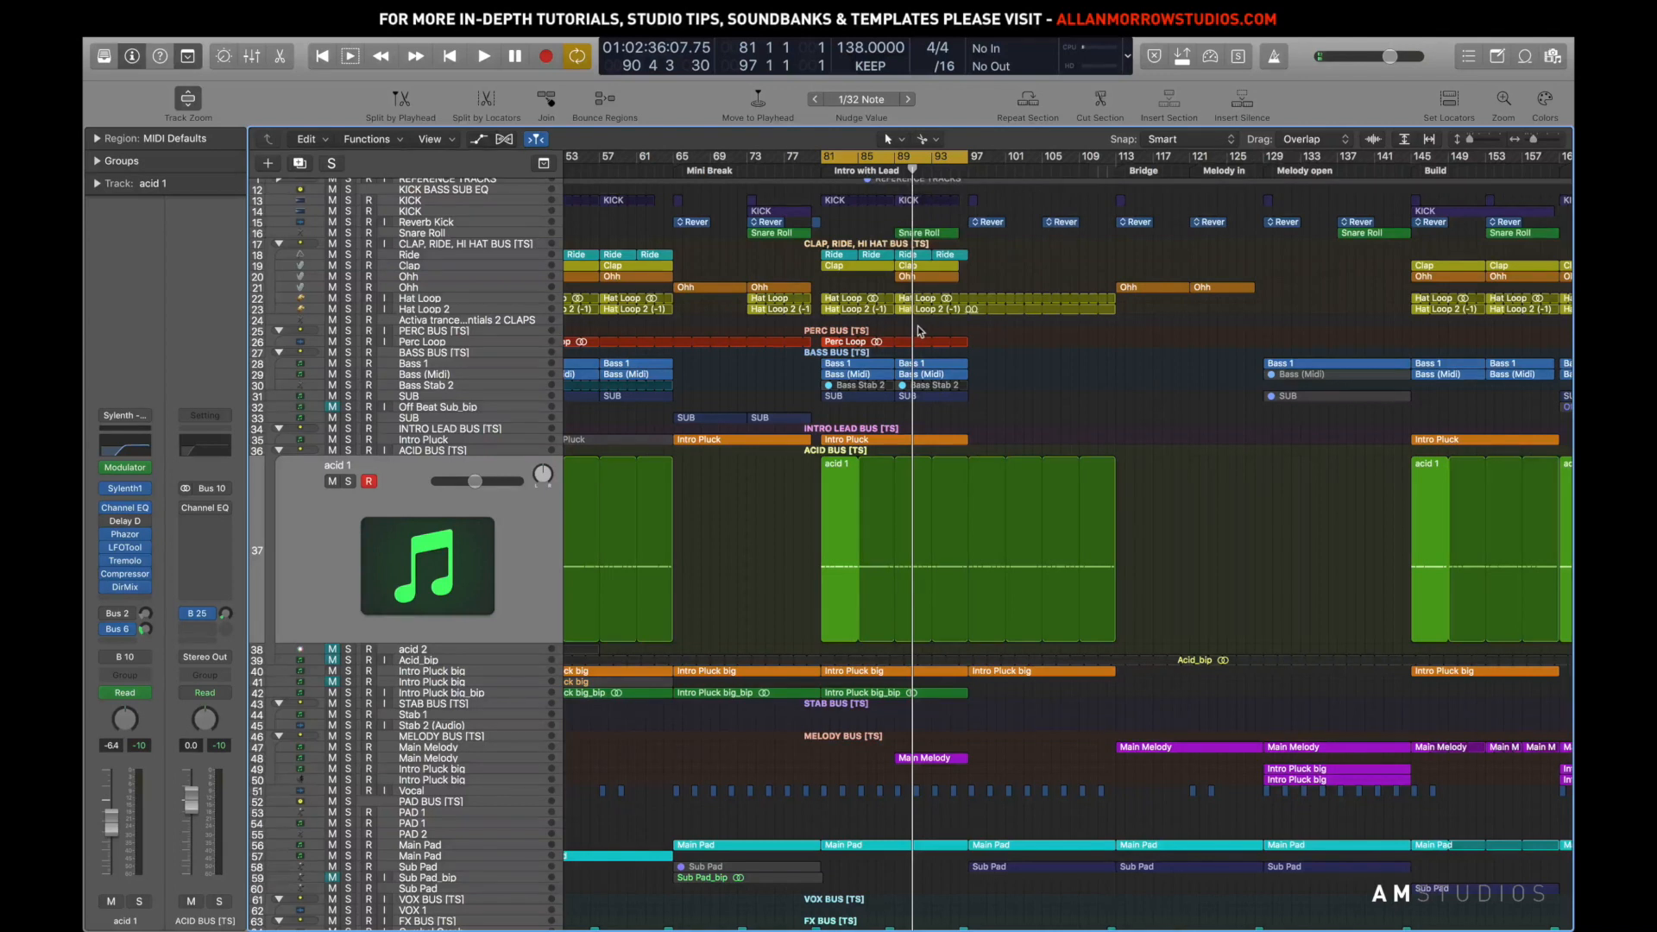
# Unmute the two Bass Stab 2 regions between bars 81 and 97, and audition them soloed and within the full mix
pyautogui.click(488, 386)
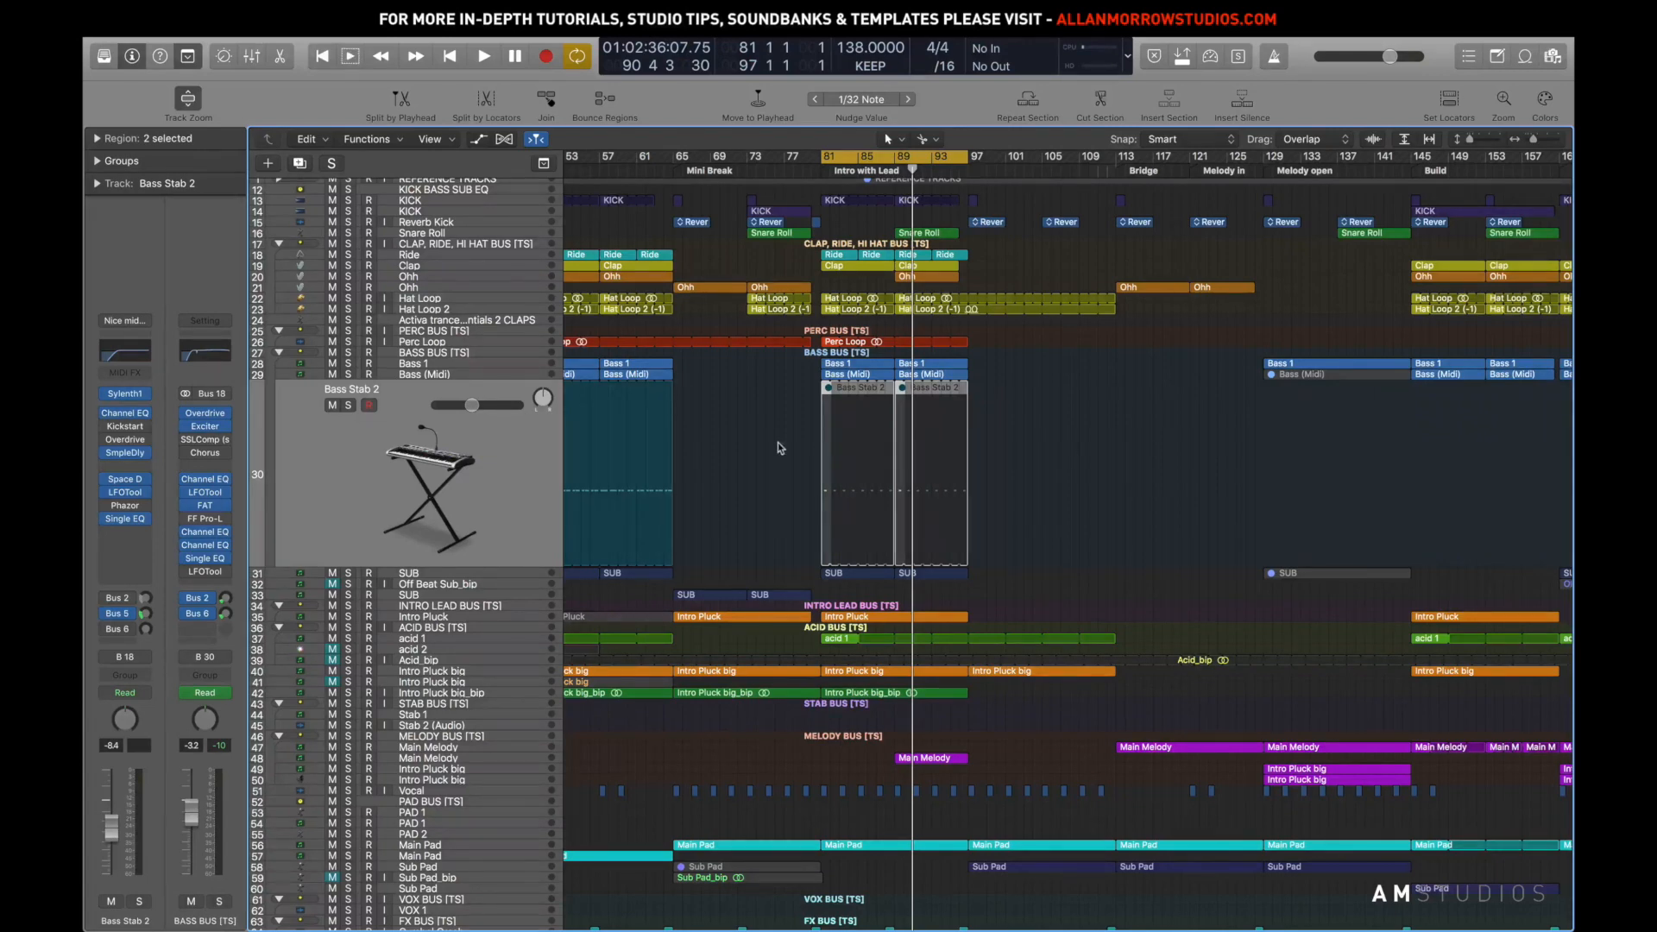
pyautogui.hotkey('ctrl', 'm')
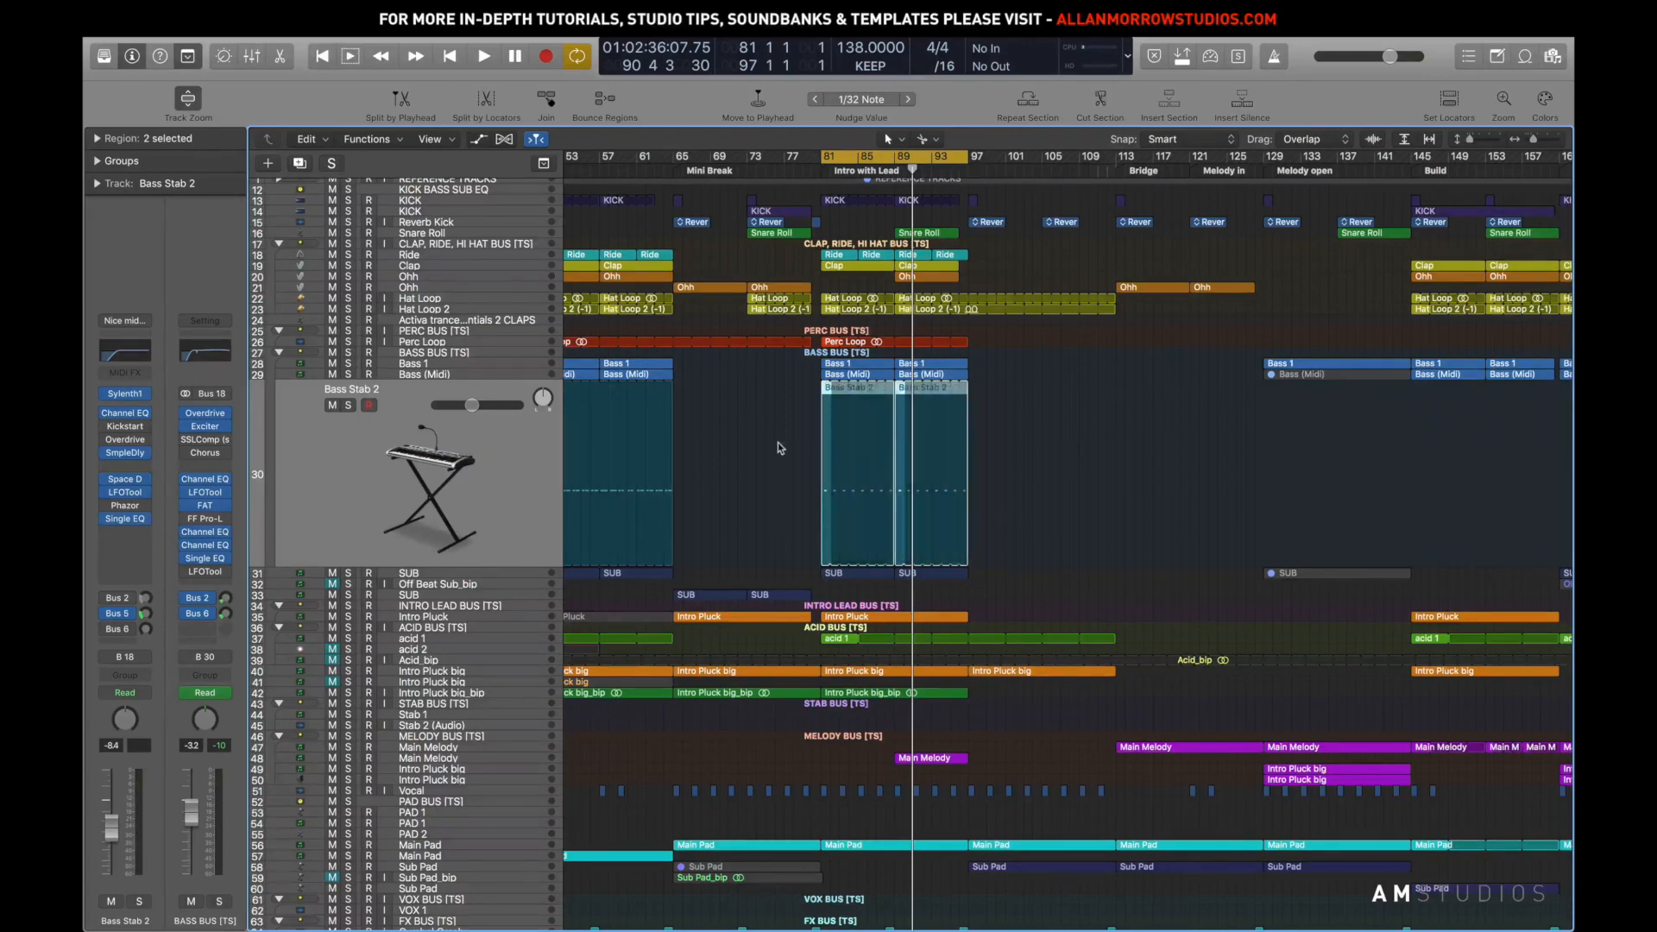
pyautogui.click(348, 405)
pyautogui.press('space')
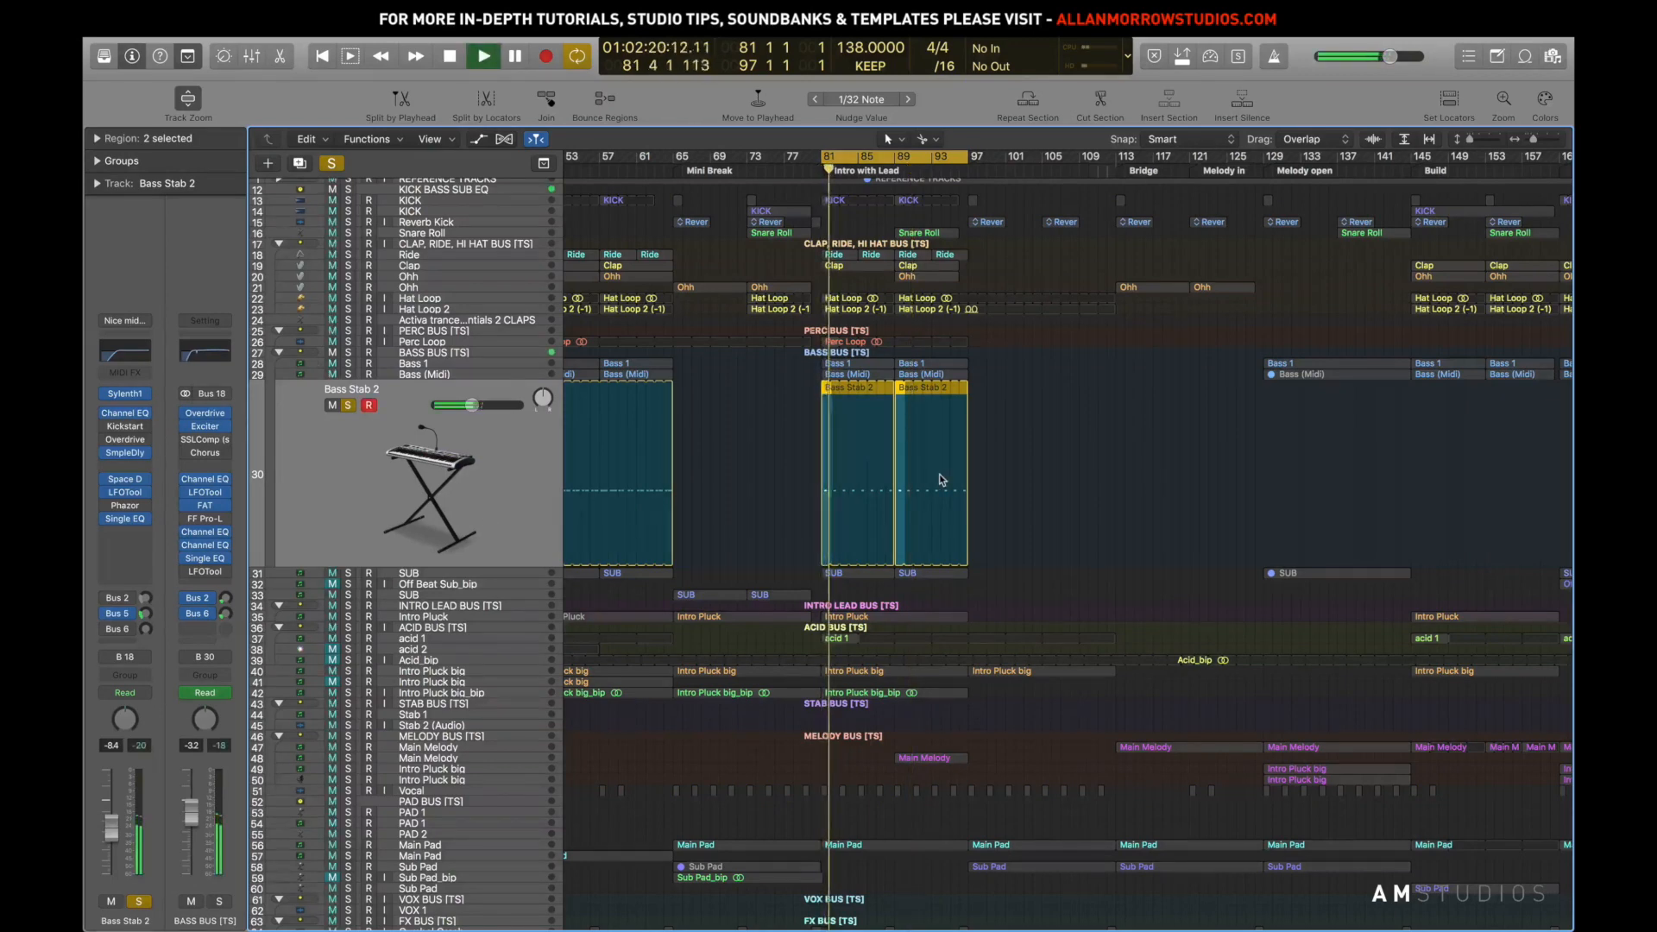
pyautogui.press('space')
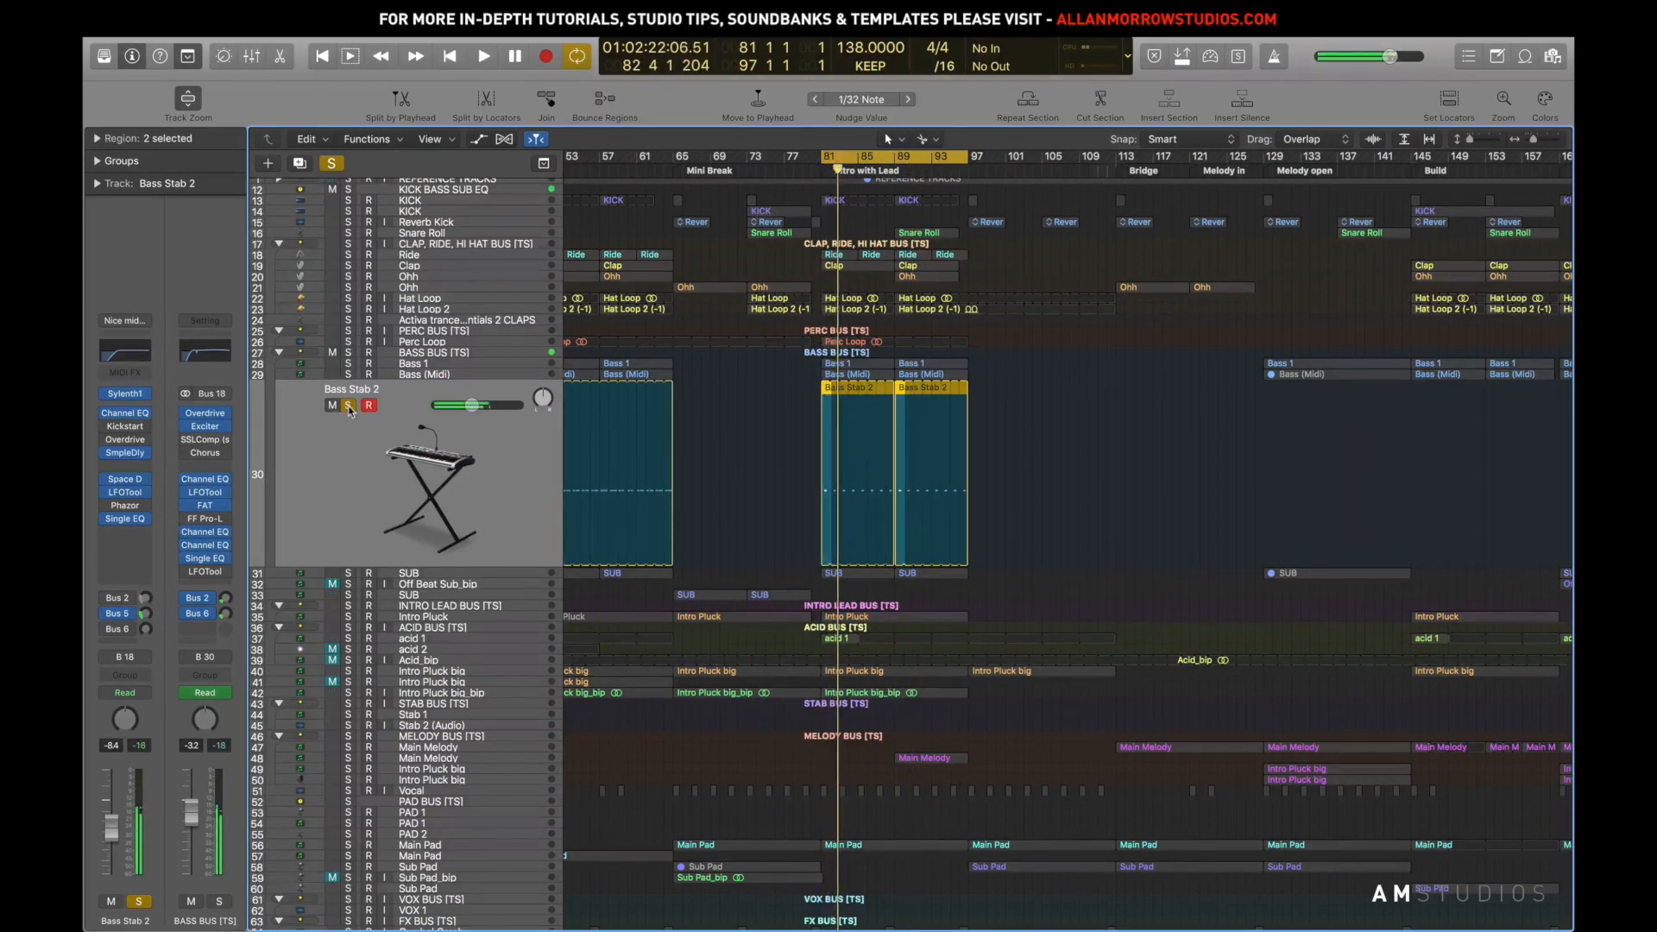
pyautogui.click(348, 405)
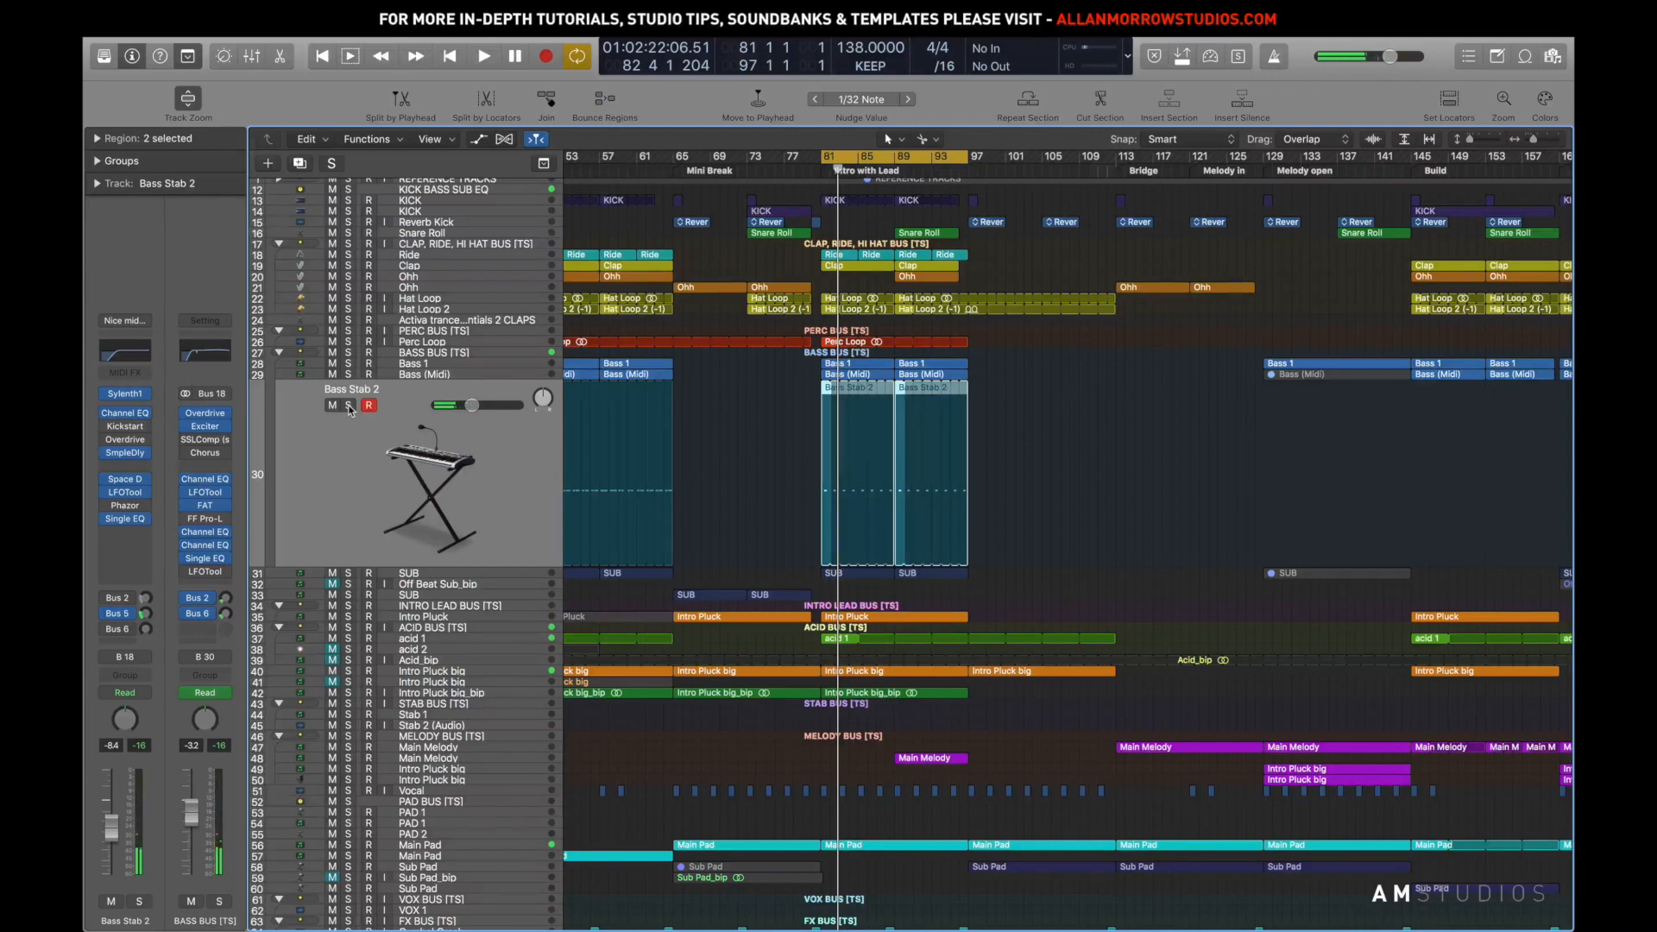
pyautogui.press('space')
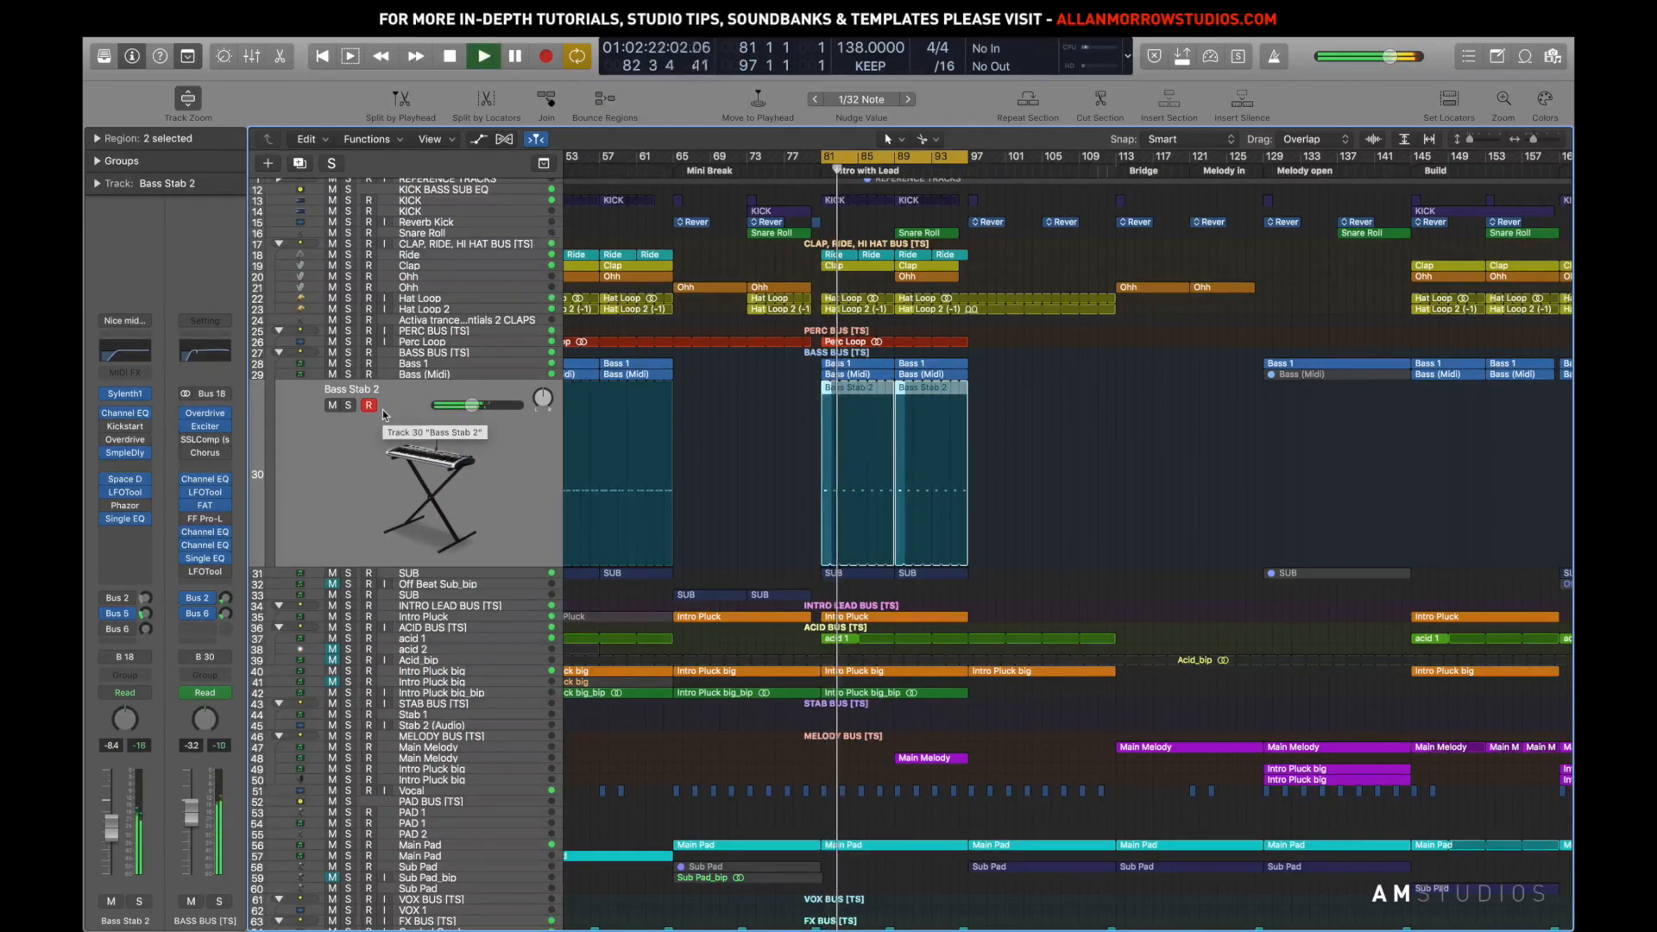
pyautogui.press('space')
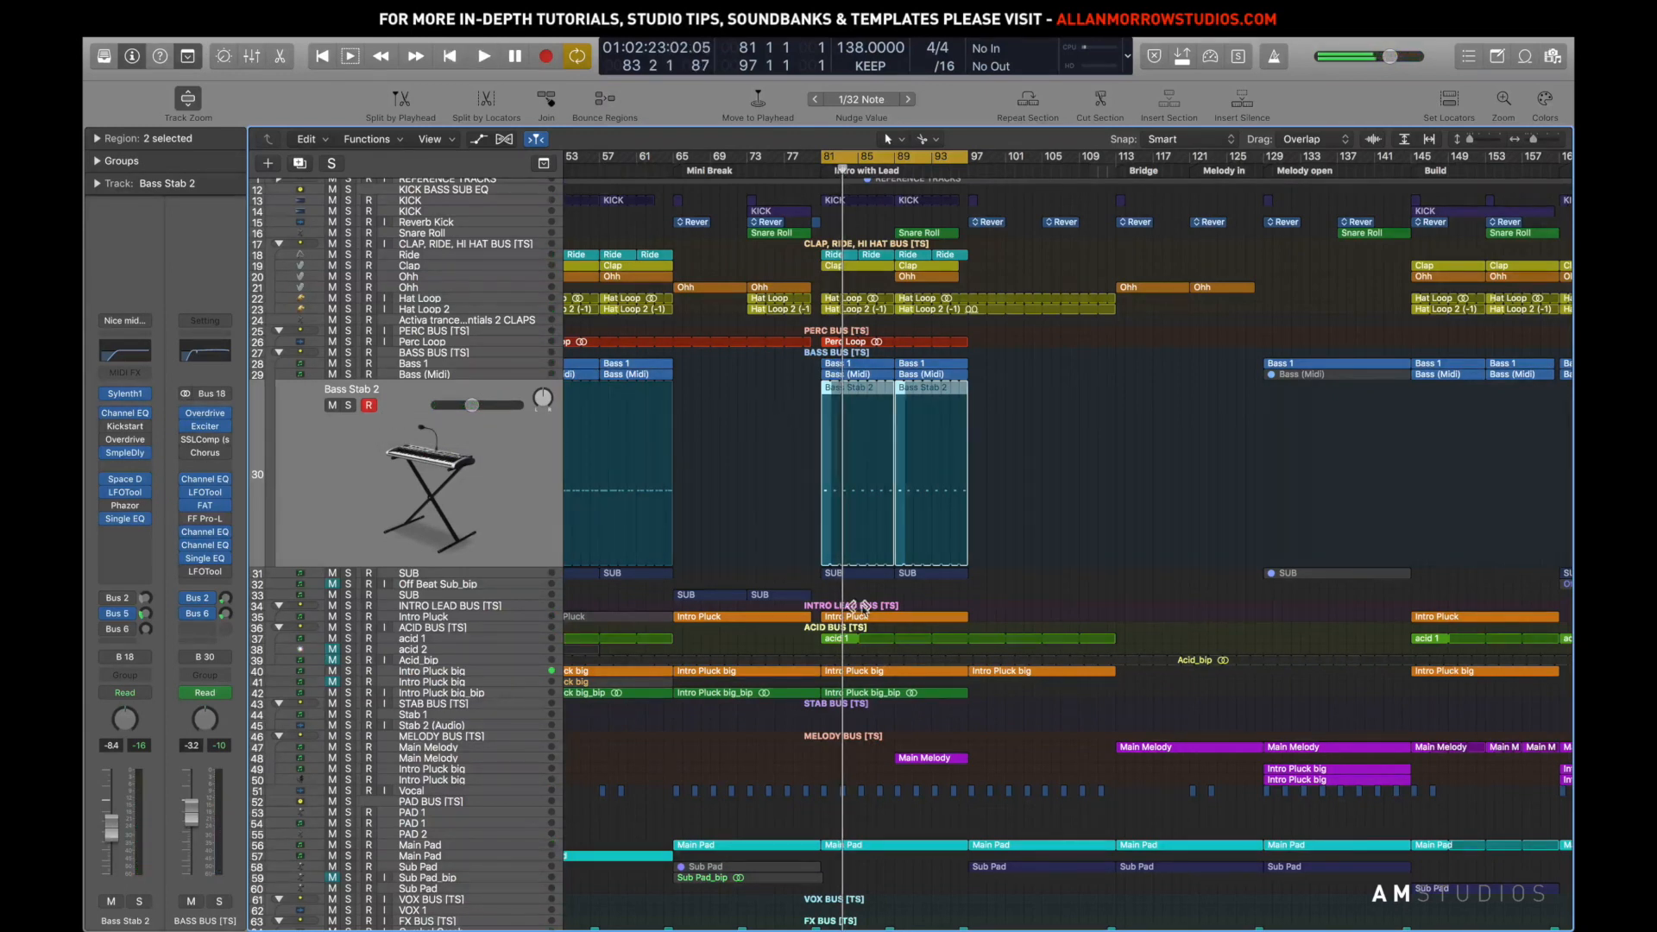
# Solo the Intro Pluck big track on track 40 and play it back from bar 81
pyautogui.hscroll(-1, 1099, 697)
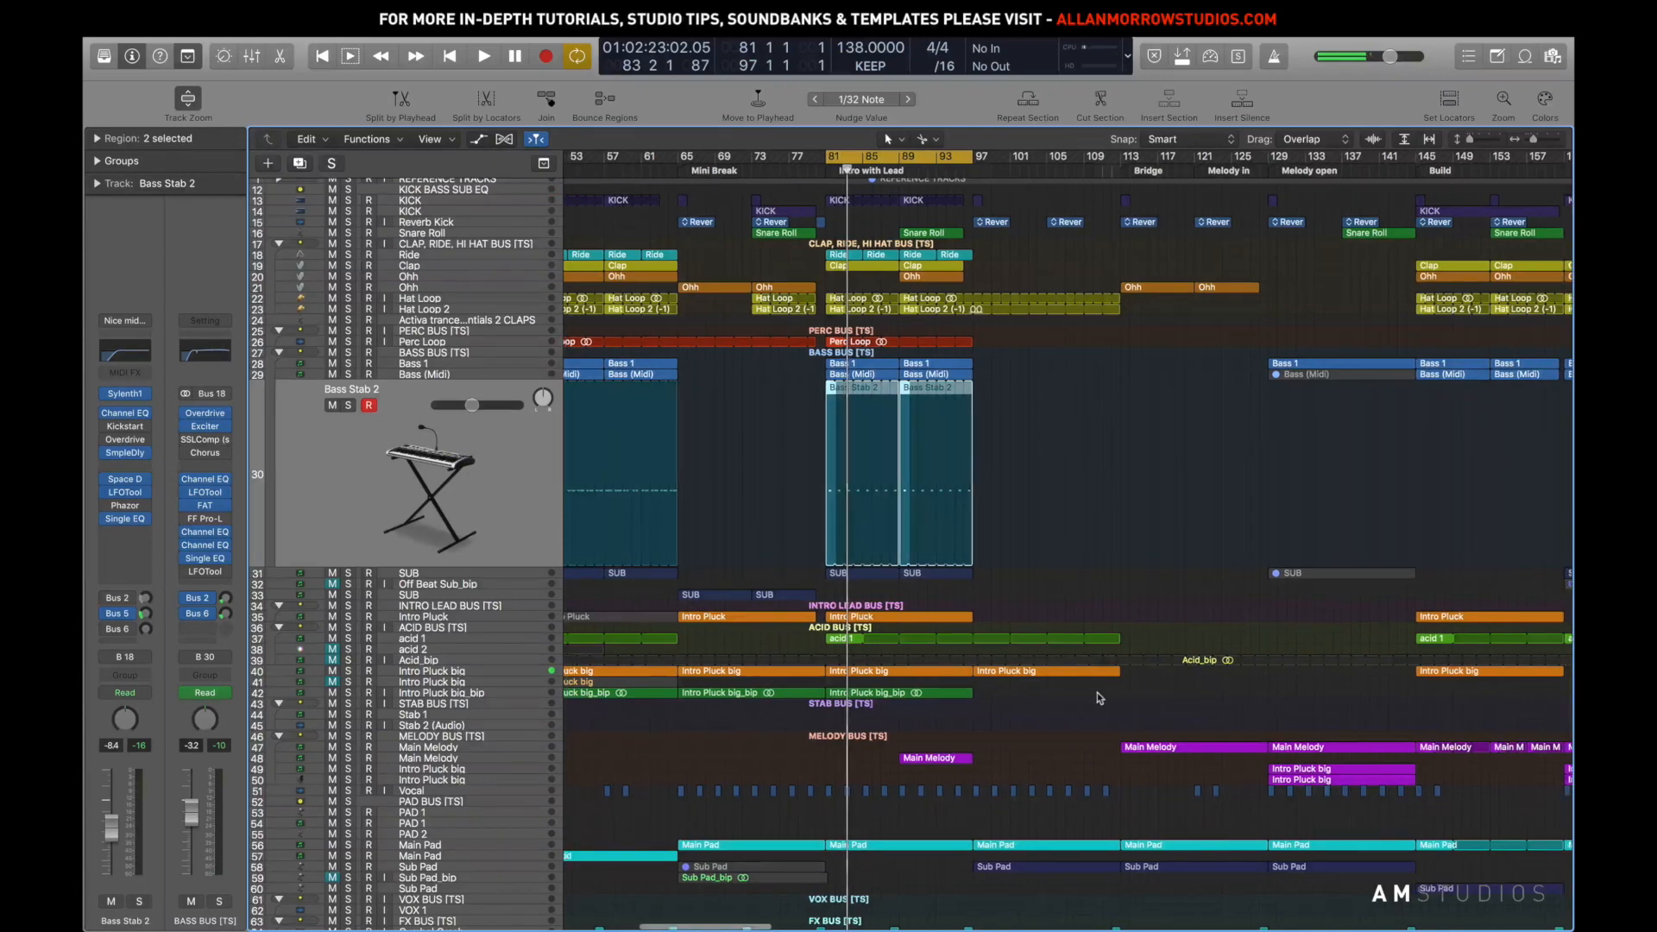
pyautogui.click(474, 672)
pyautogui.click(348, 513)
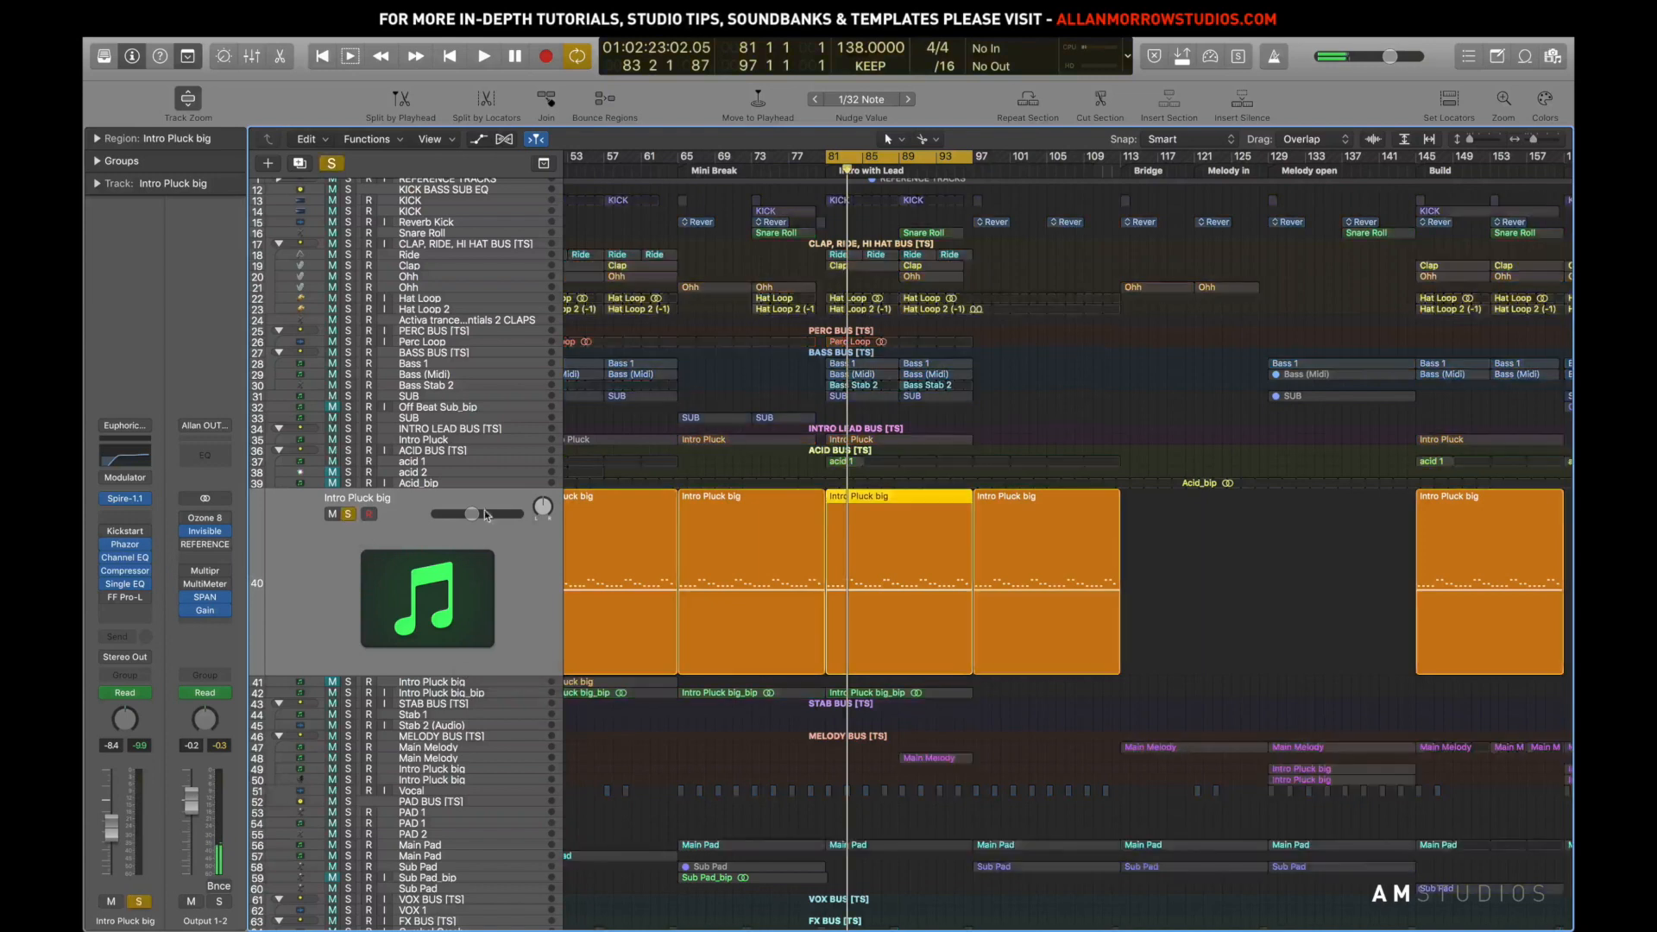
pyautogui.press('space')
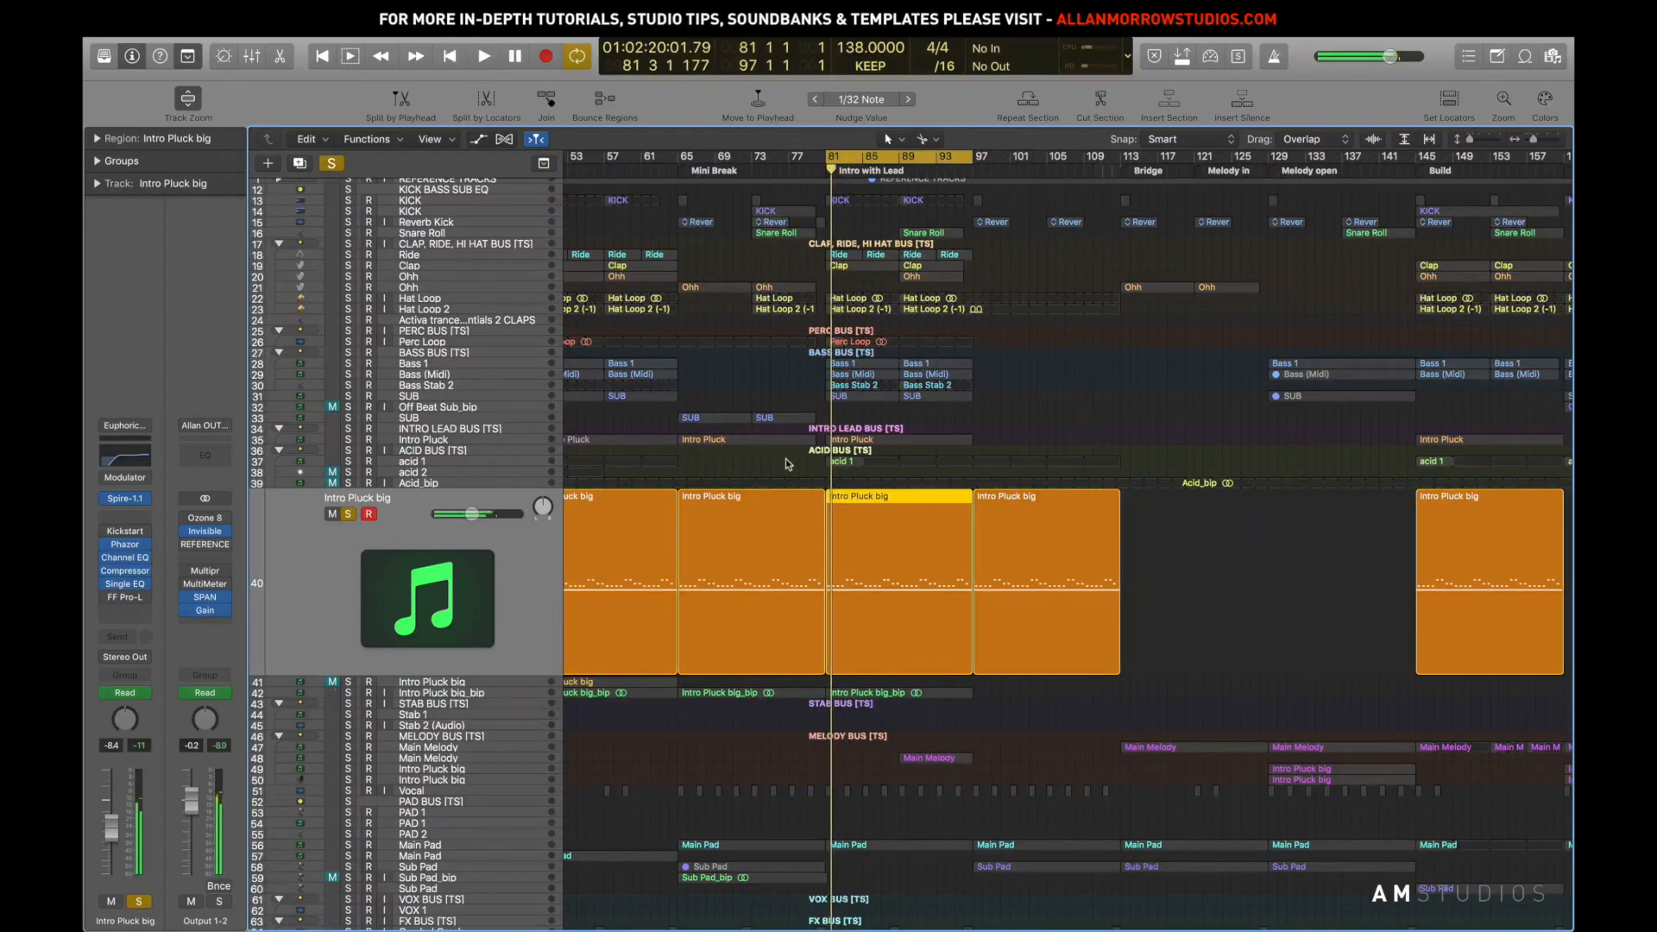
# Mute the two Bass Stab 2 regions in the cycle range and take the Intro Pluck big track out of solo
pyautogui.click(492, 386)
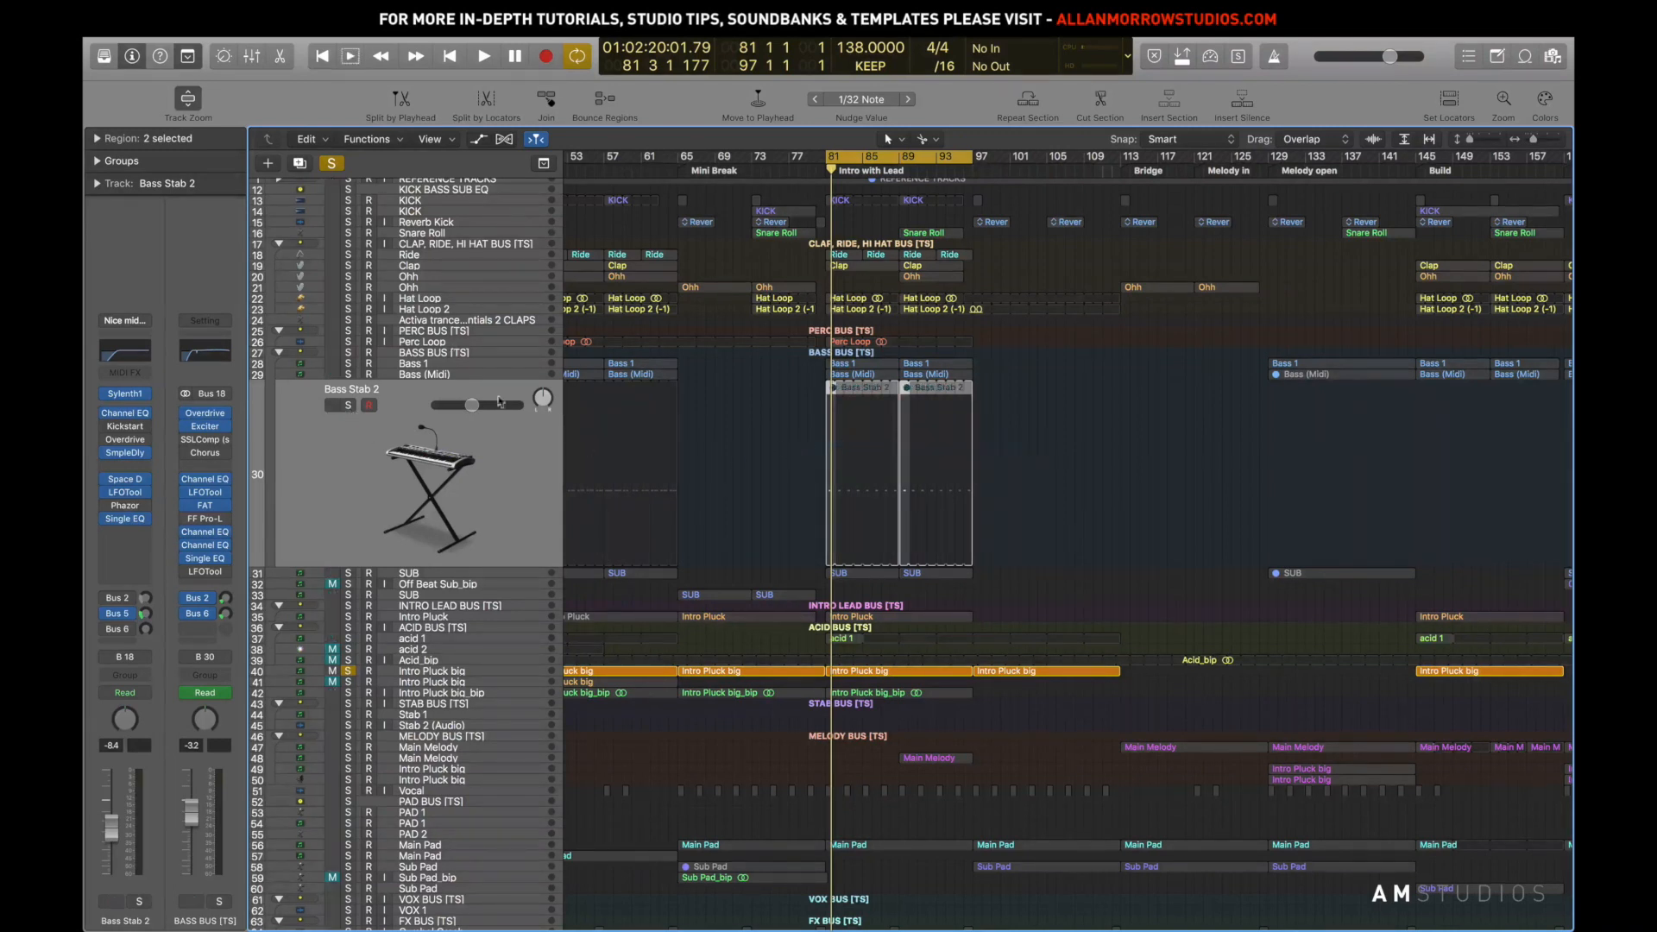
pyautogui.click(347, 670)
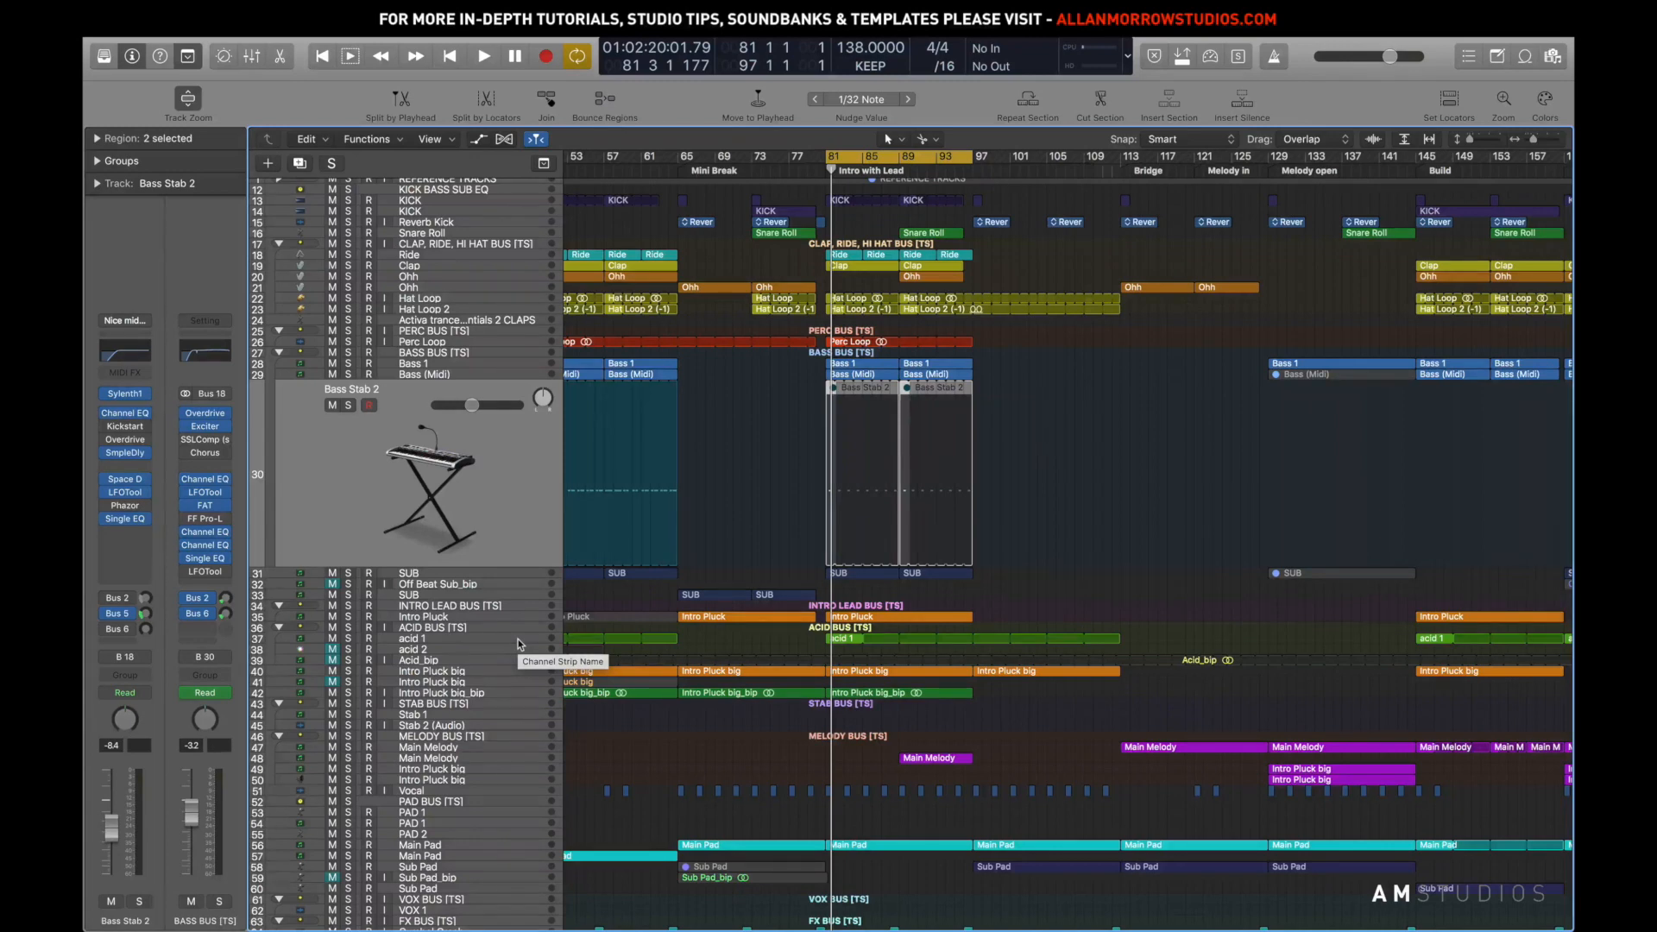
# Audition the Intro Pluck big track in solo once more, and turn its solo off
pyautogui.click(898, 672)
pyautogui.click(347, 514)
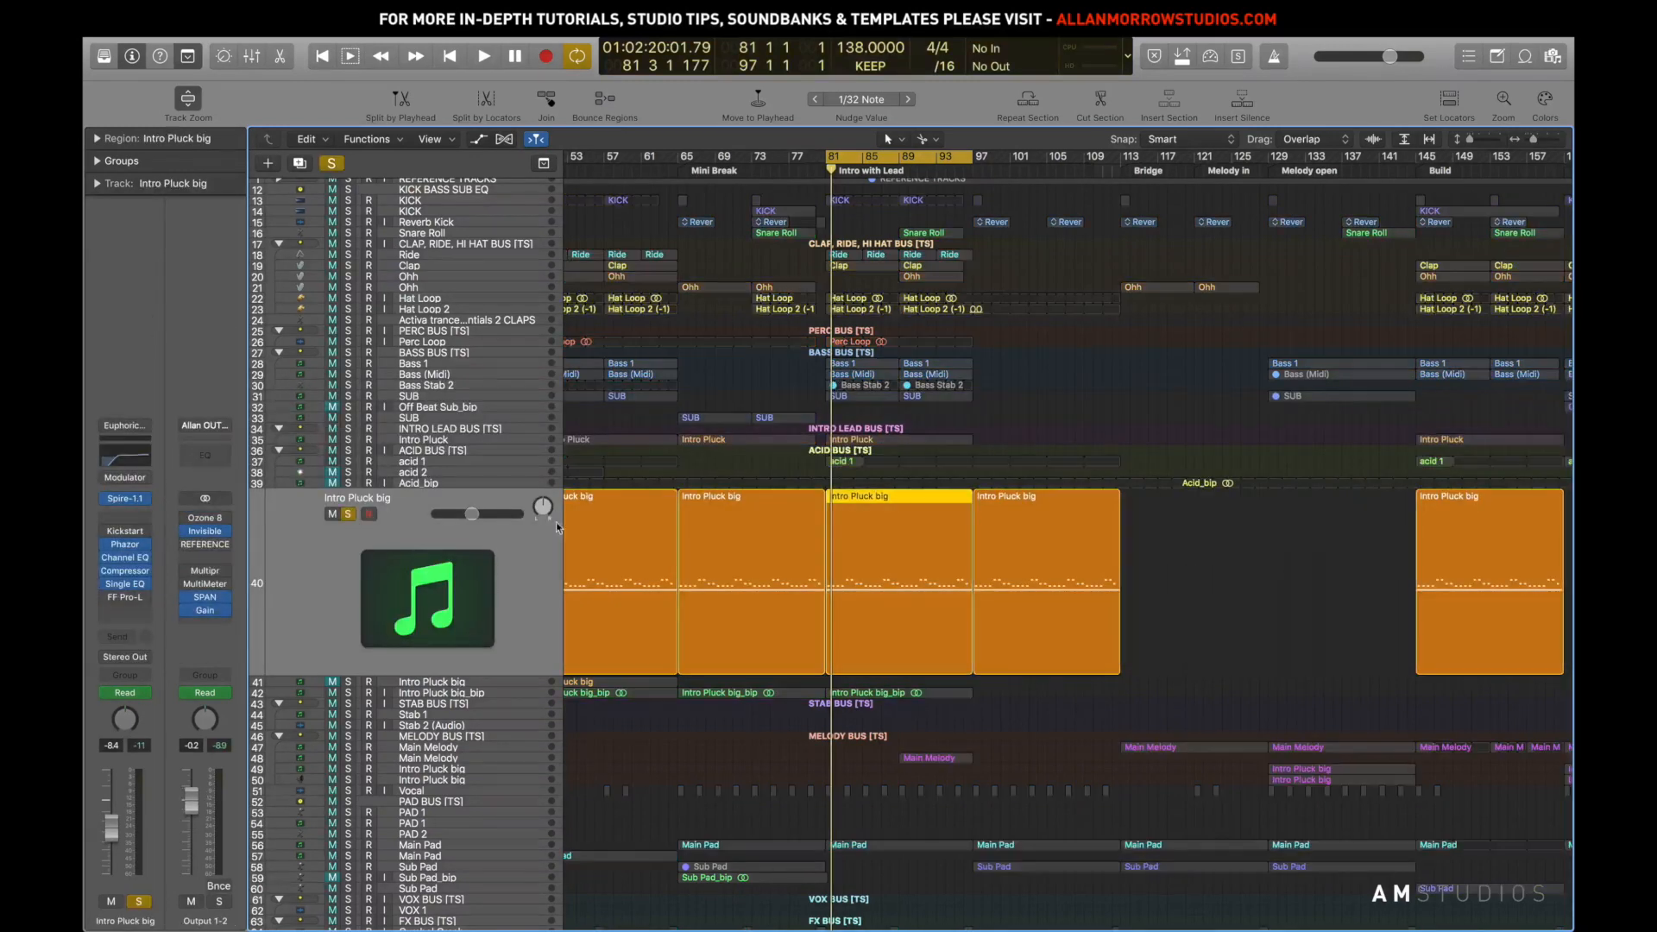
pyautogui.press('space')
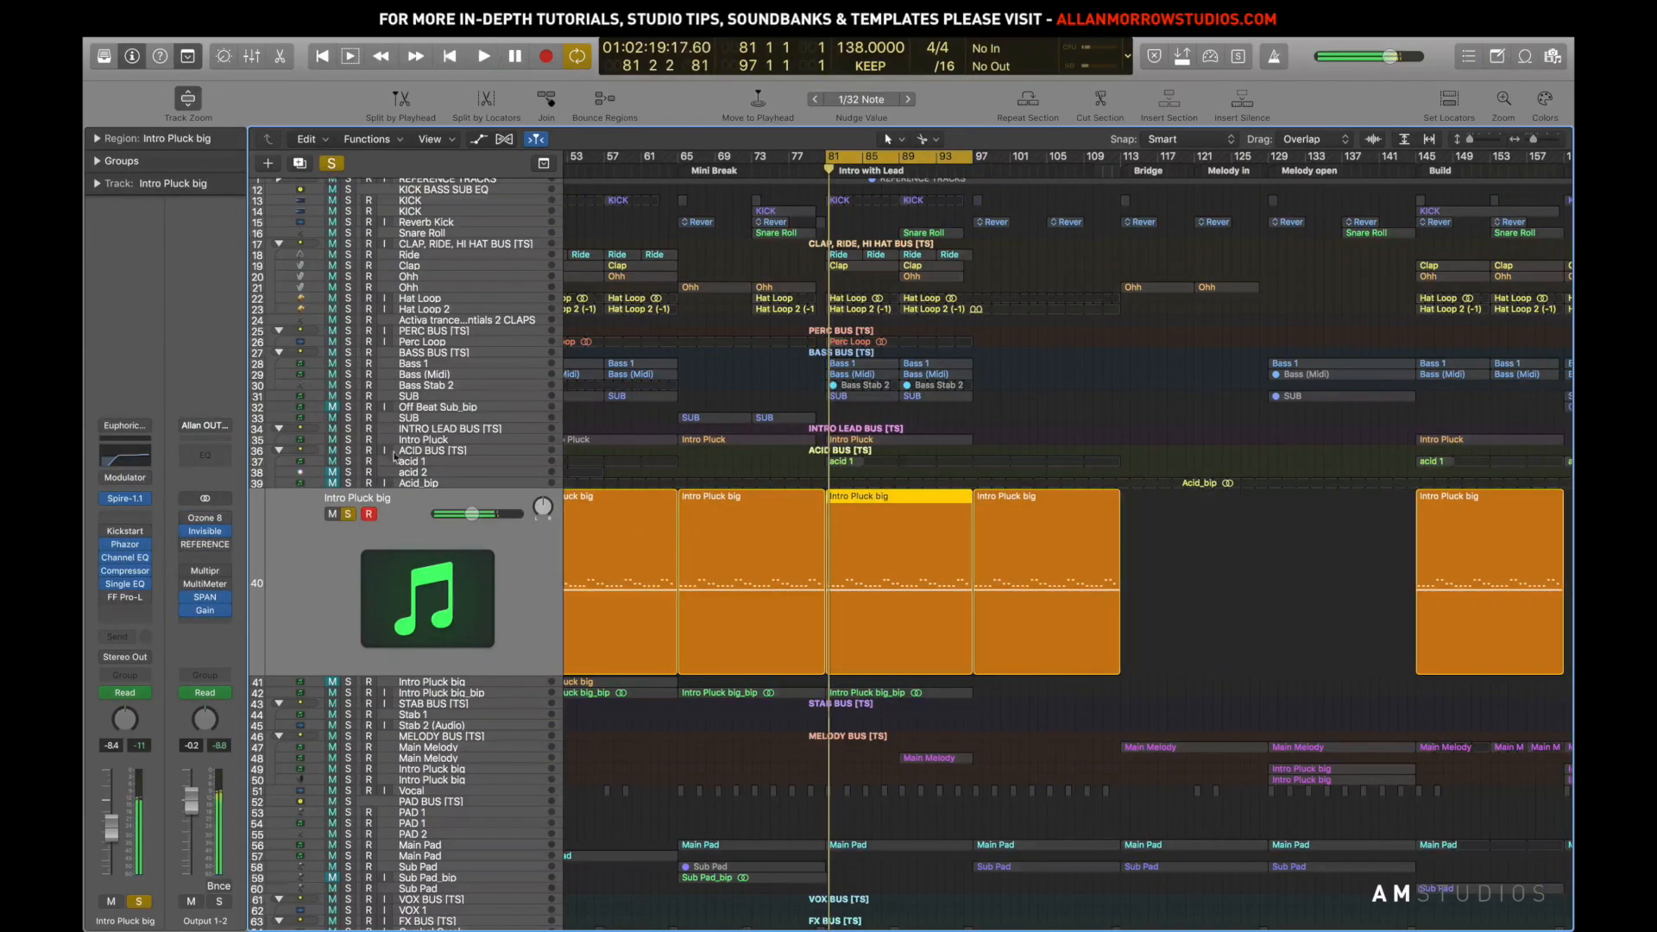
pyautogui.click(348, 514)
# Solo the acid 1 track and play back its part in the cycle range
pyautogui.click(427, 464)
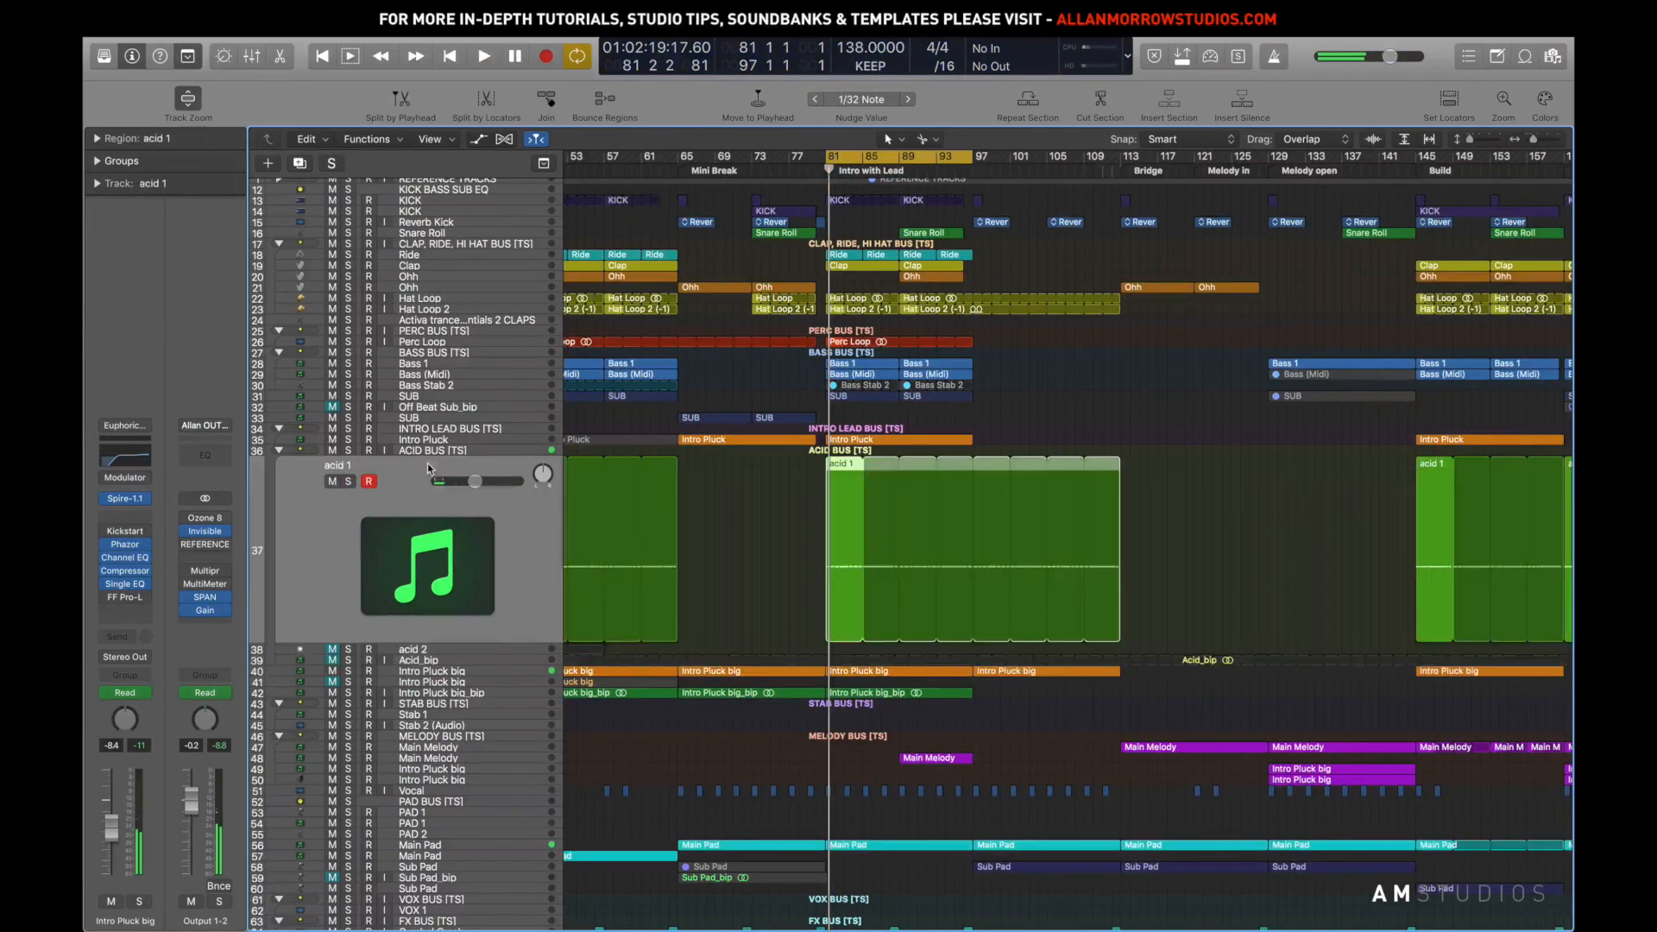
pyautogui.click(349, 482)
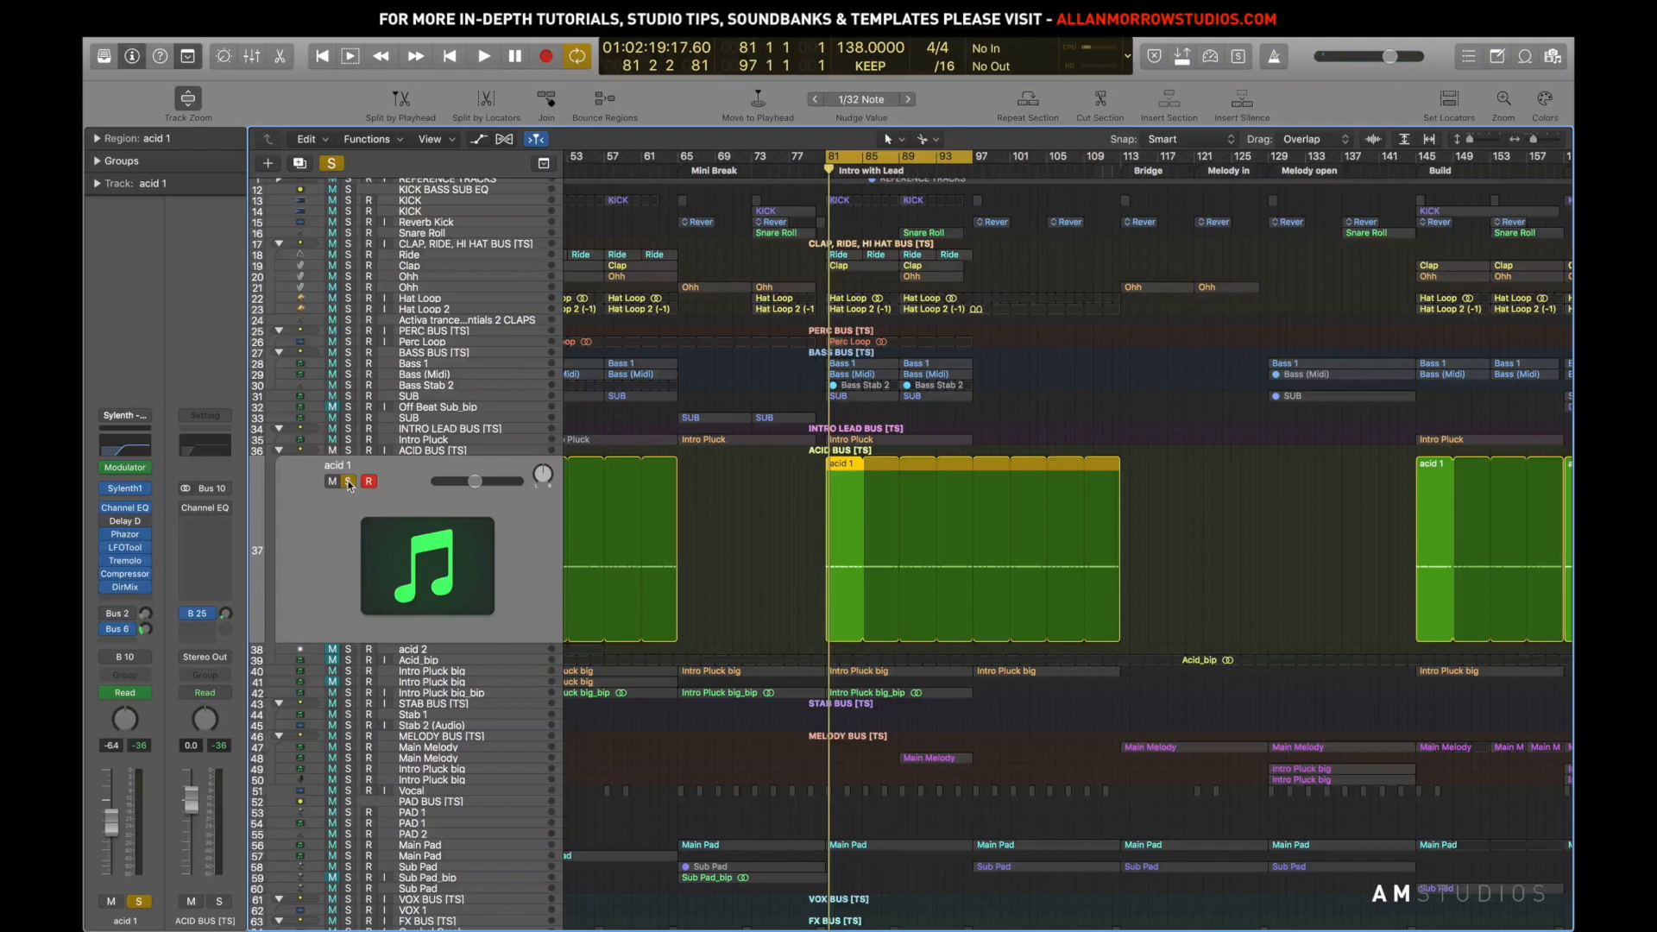
pyautogui.press('space')
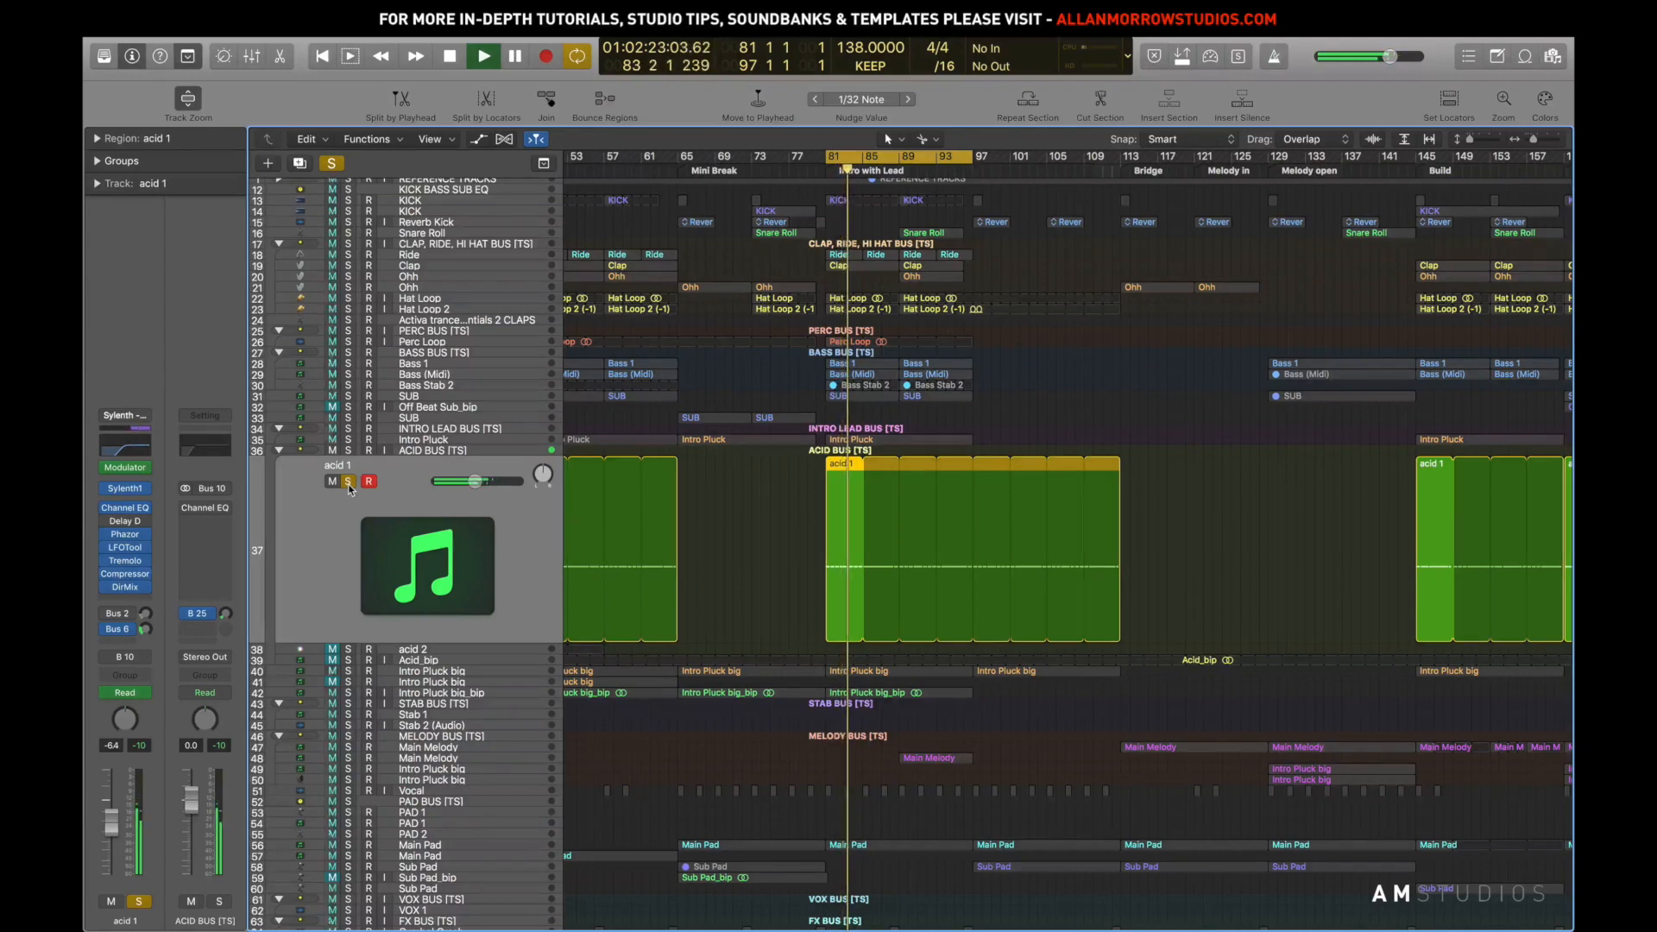
# Take the acid 1 track out of solo and compare the full mix with acid 1 playing and muted, then unmute it
pyautogui.press('space')
pyautogui.click(348, 482)
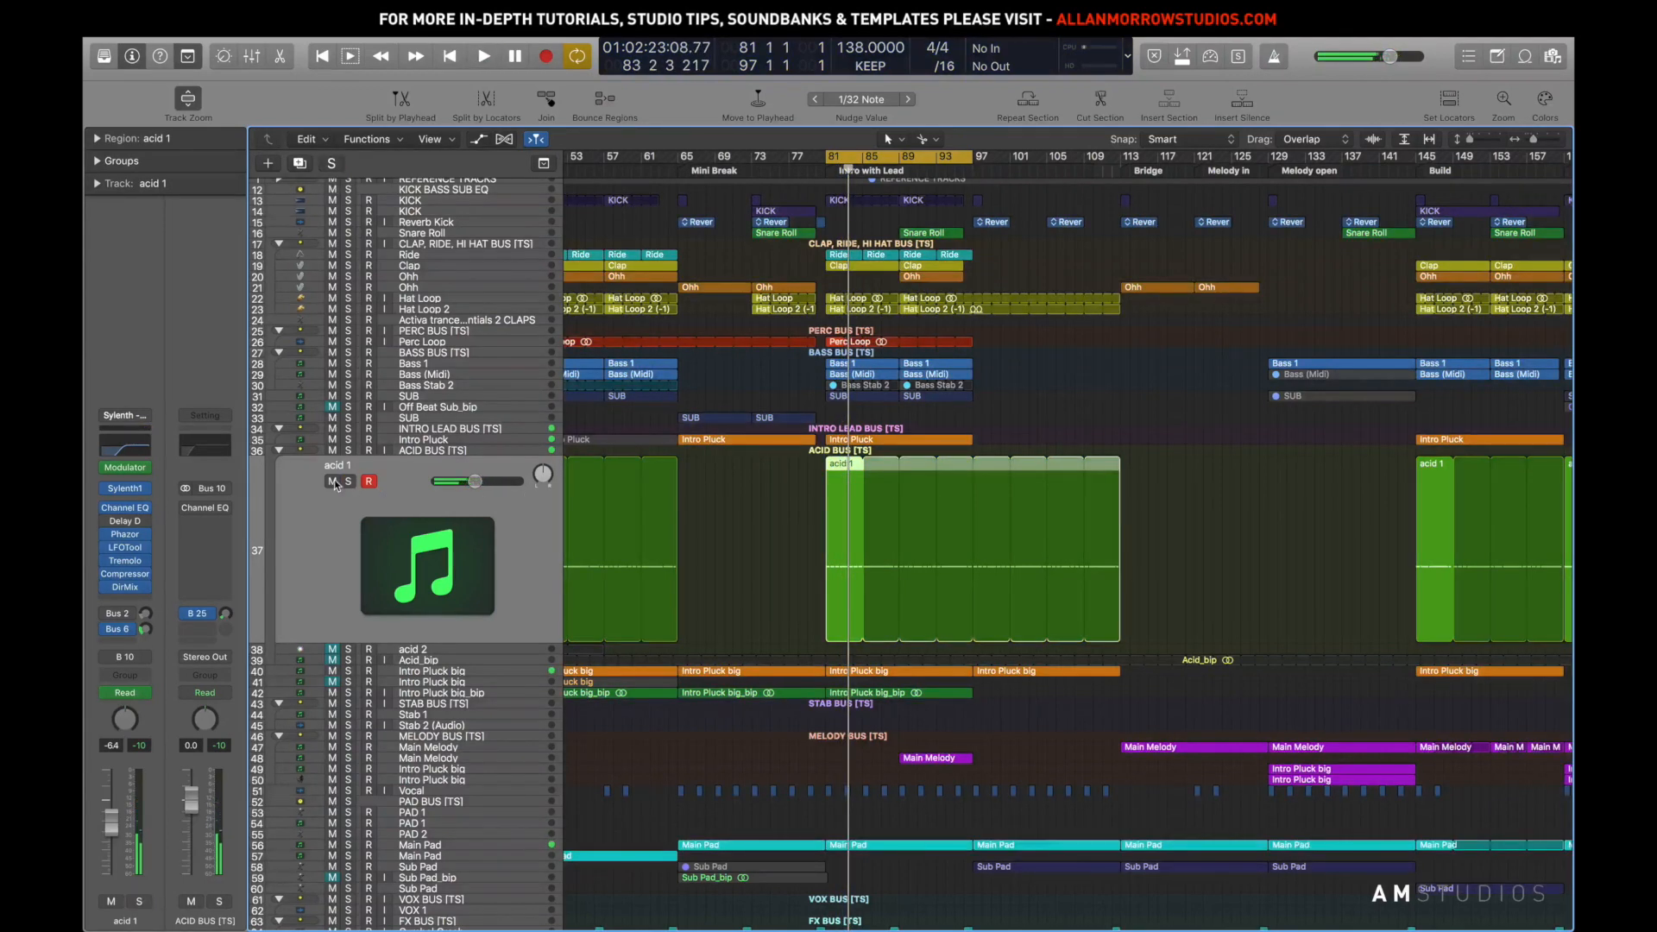
pyautogui.press('space')
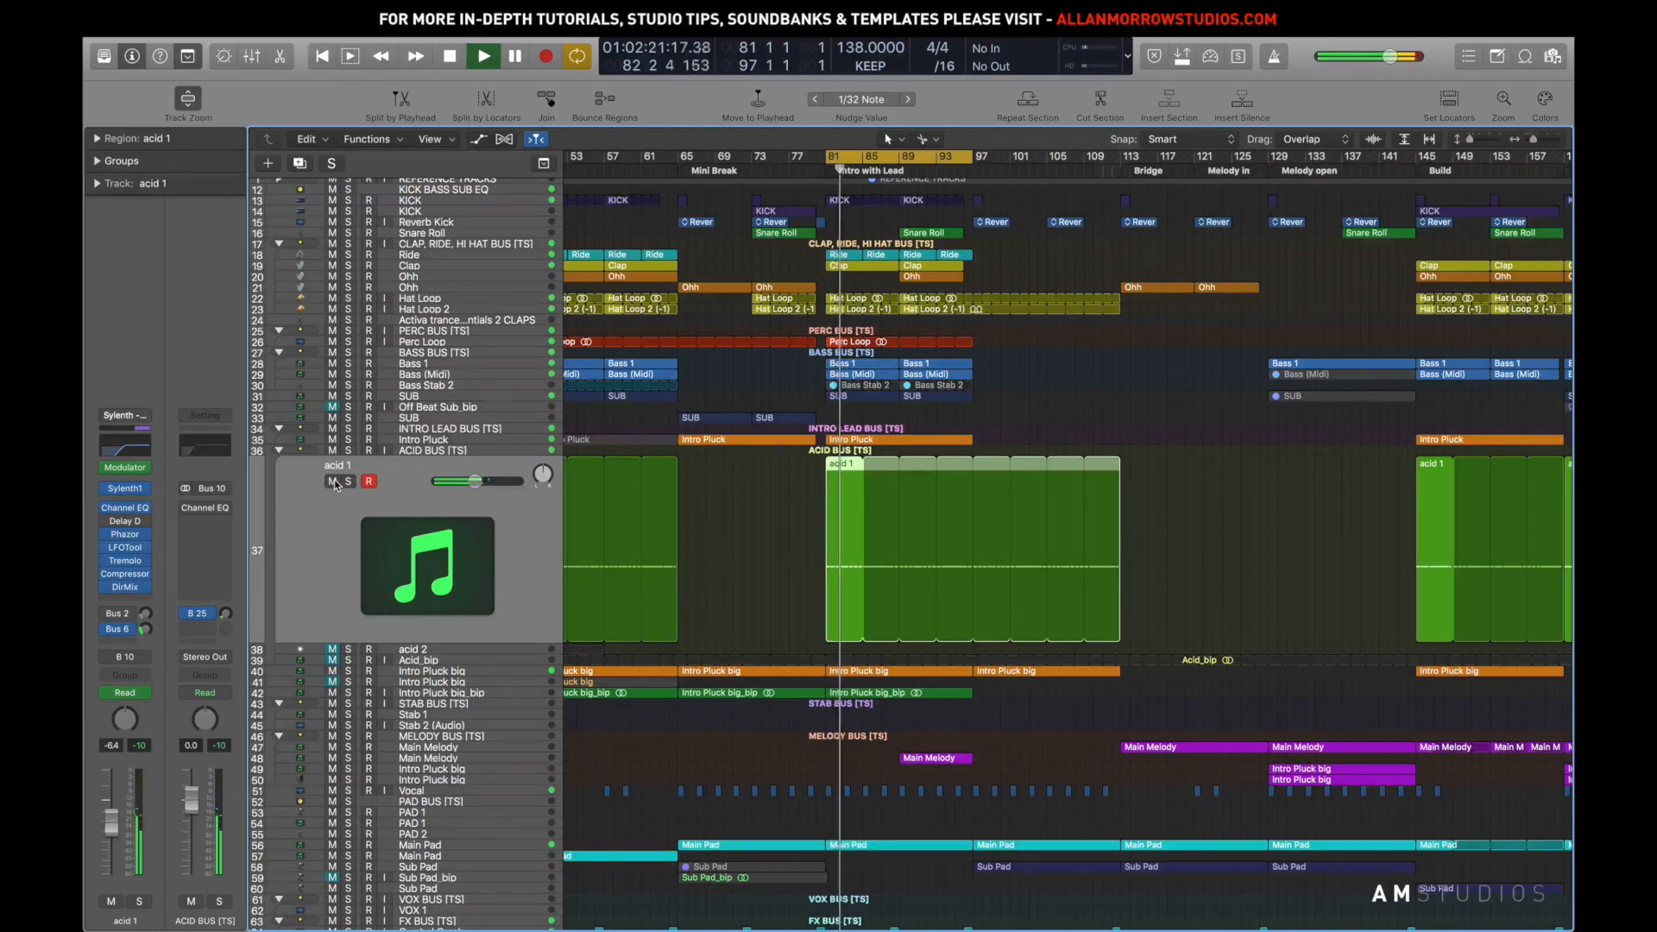
pyautogui.click(333, 482)
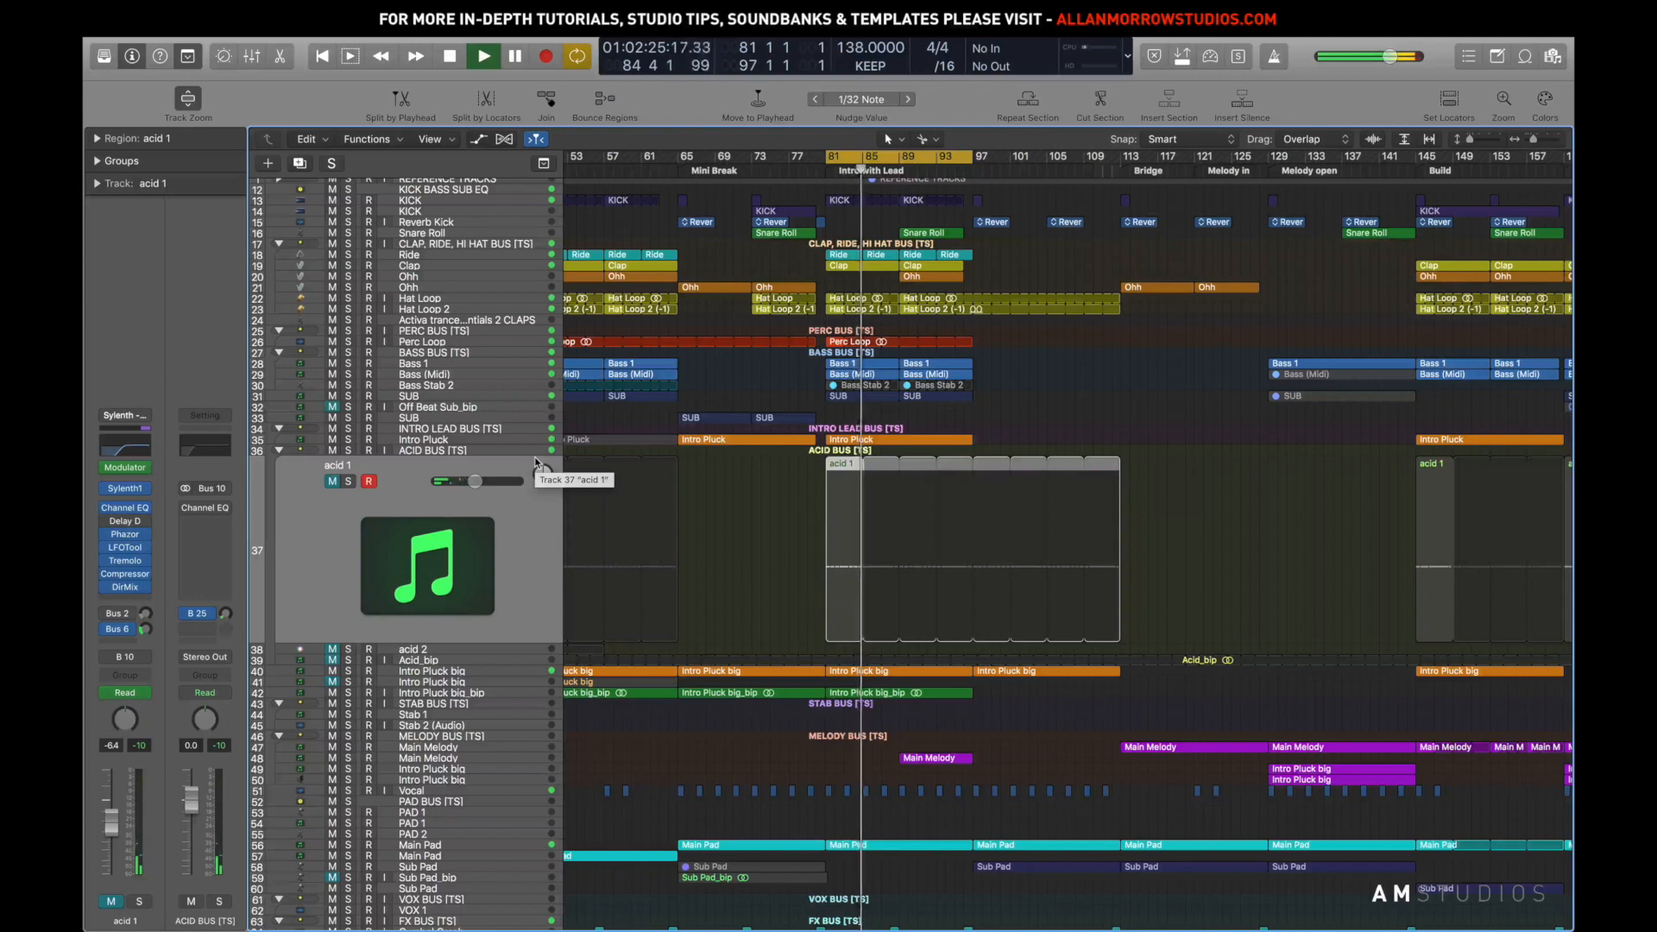
pyautogui.press('space')
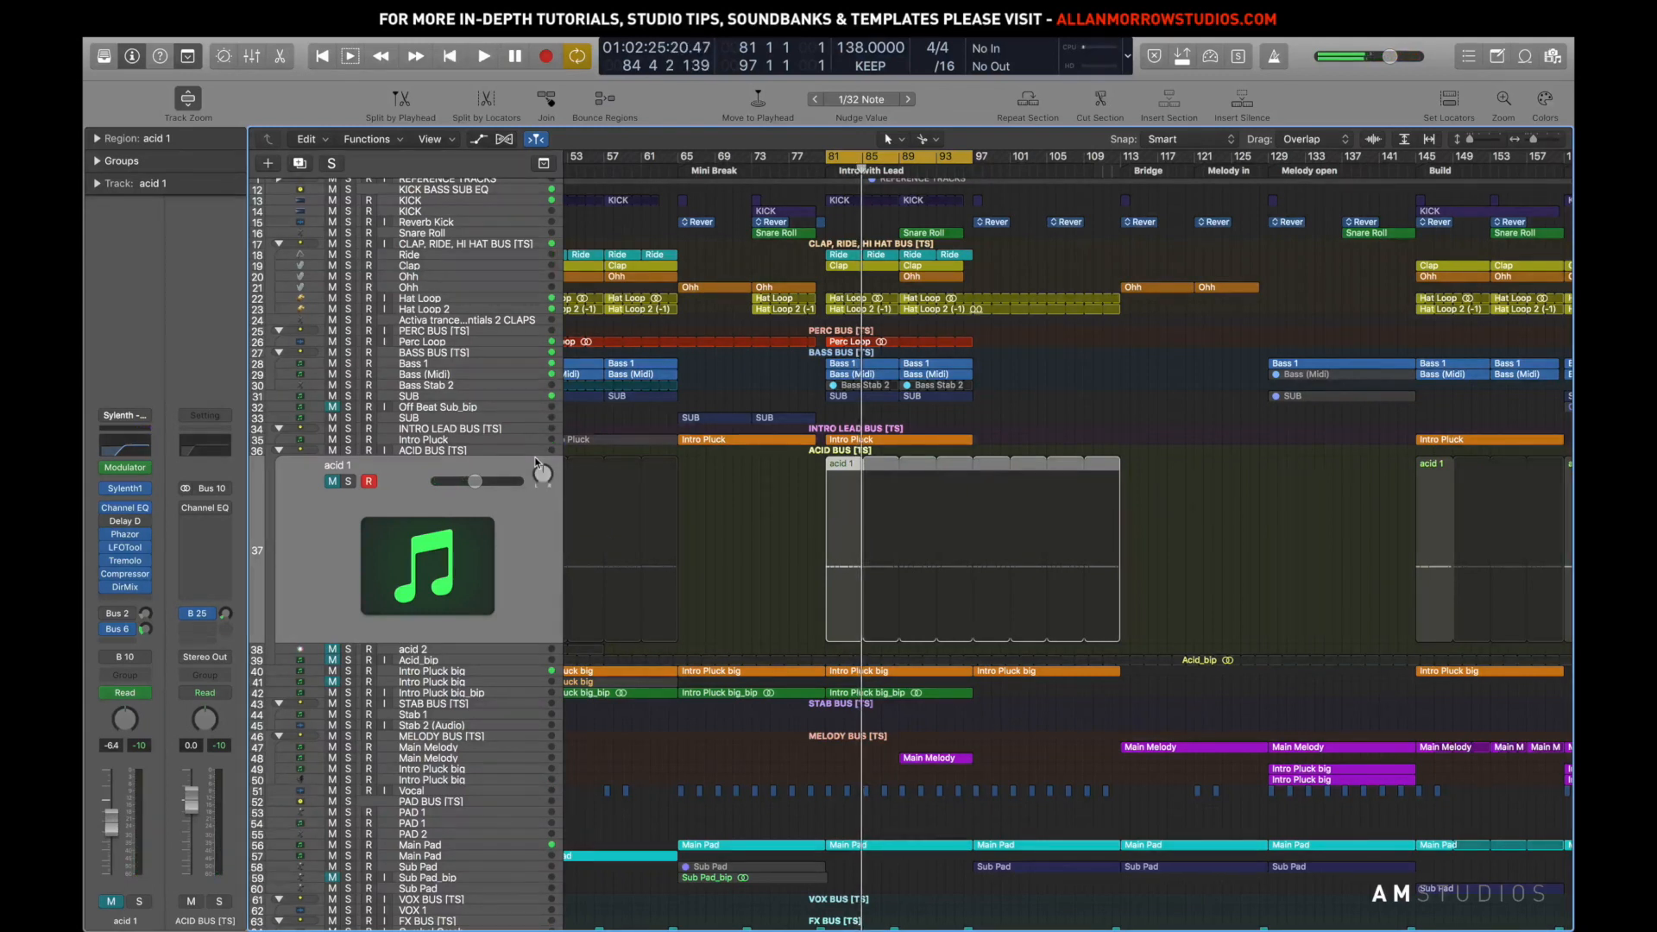
pyautogui.click(334, 482)
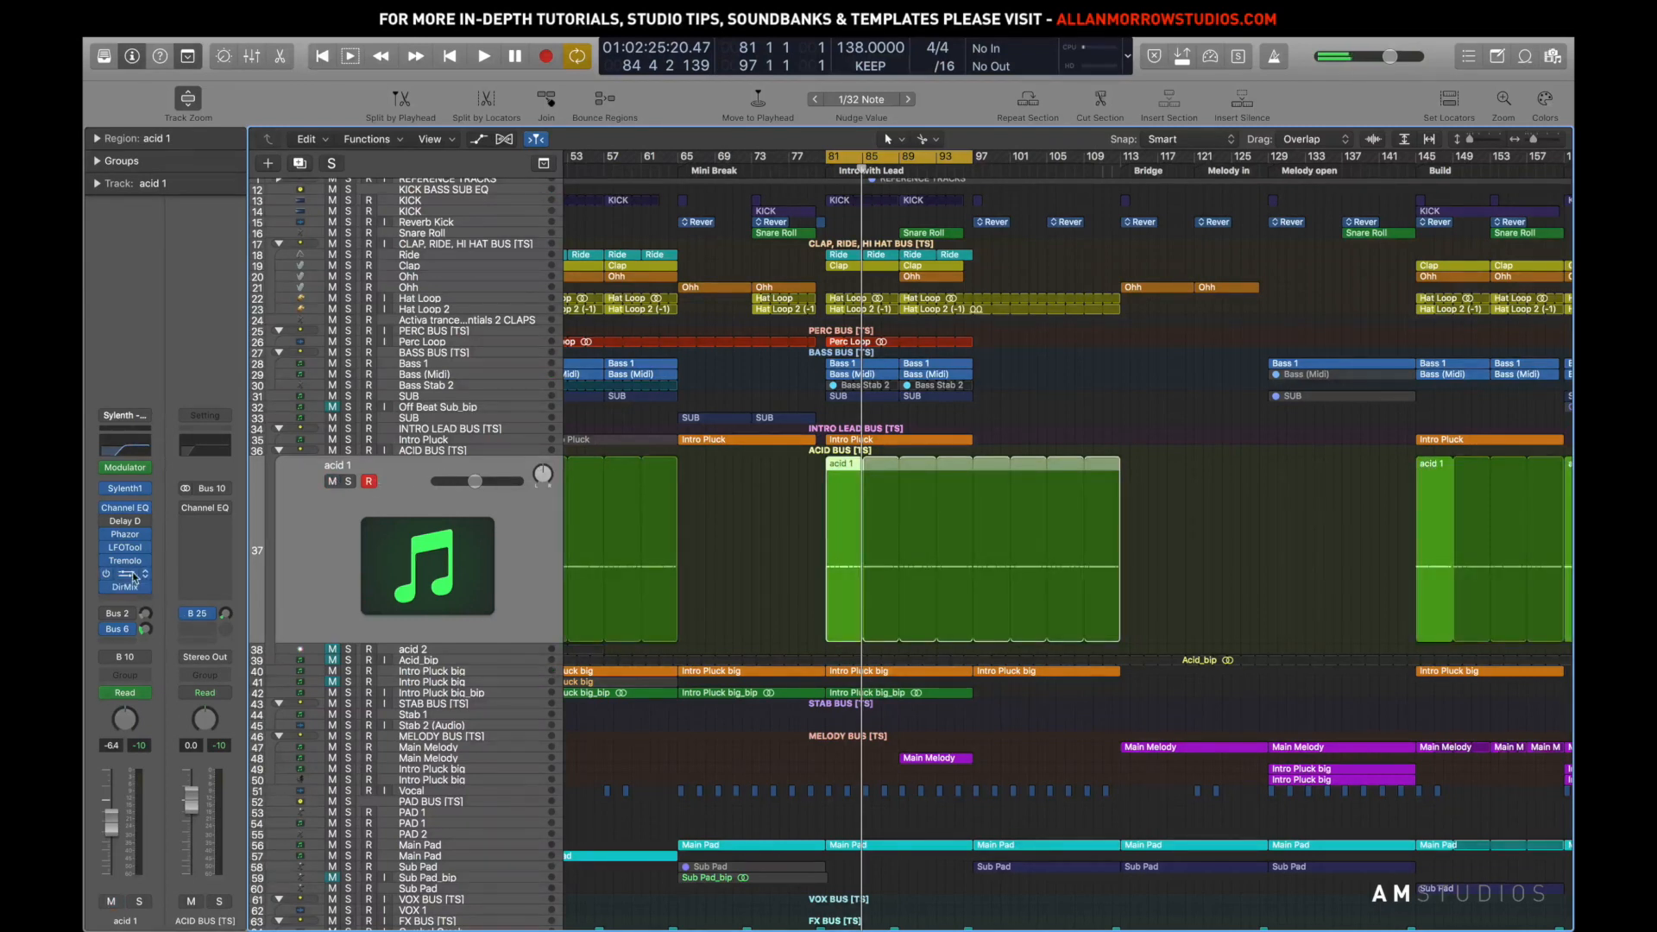
# Solo the Intro Pluck big track on track 40 together with acid 1 and play both parts in the cycle range
pyautogui.click(445, 672)
pyautogui.click(347, 513)
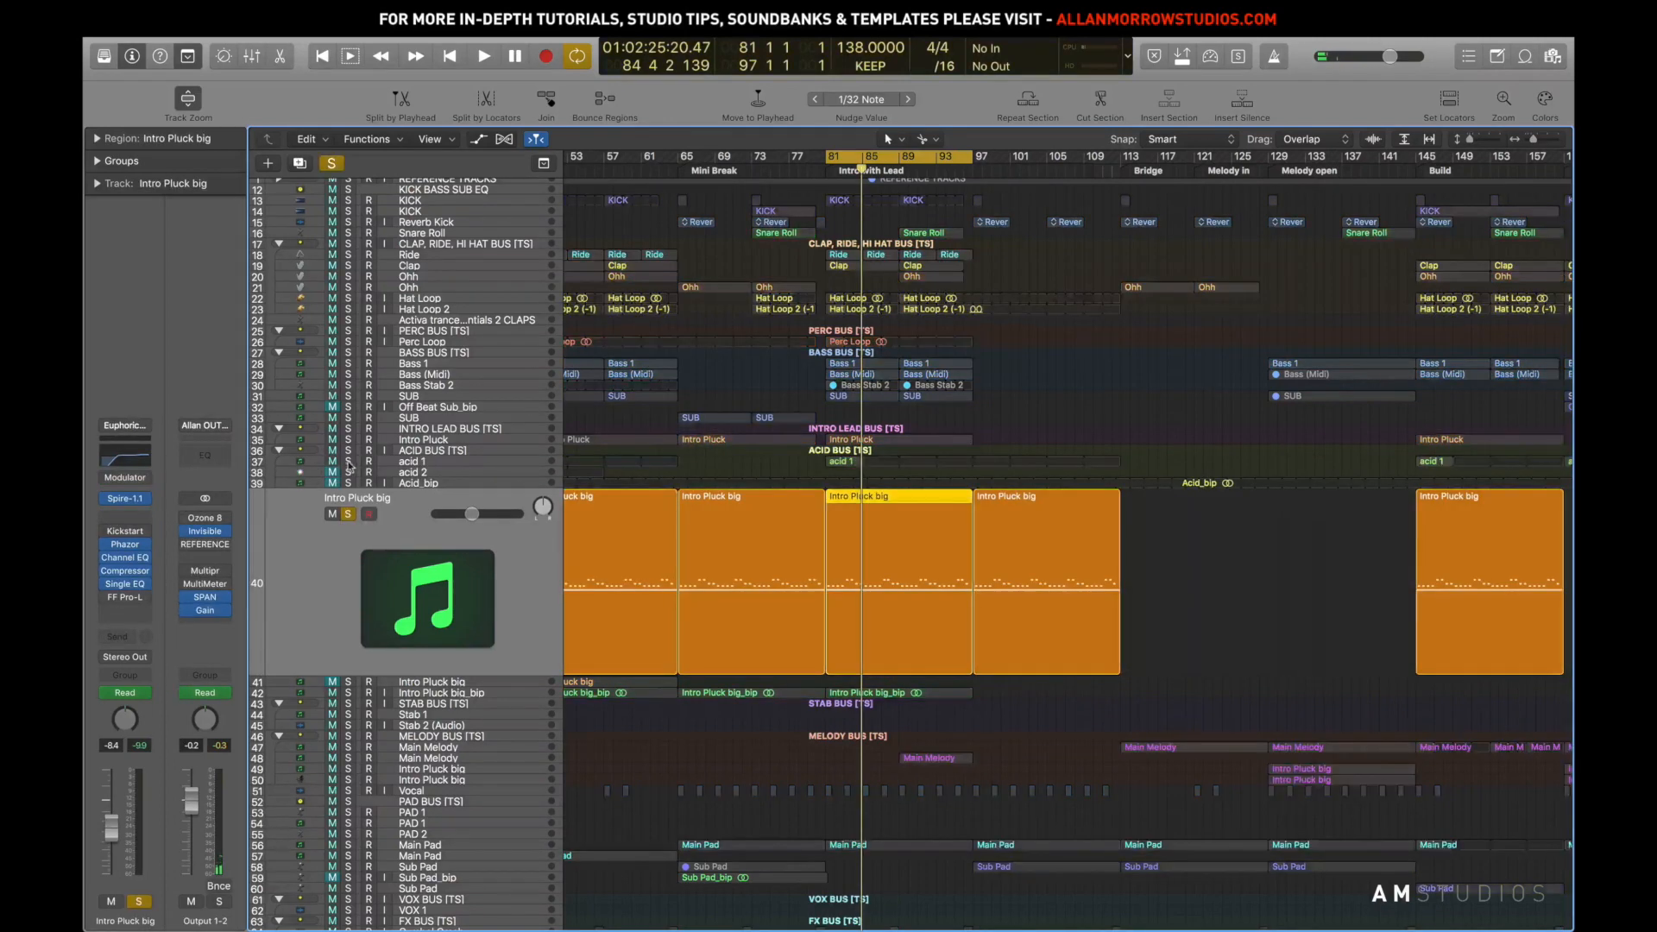
pyautogui.click(348, 462)
pyautogui.click(418, 462)
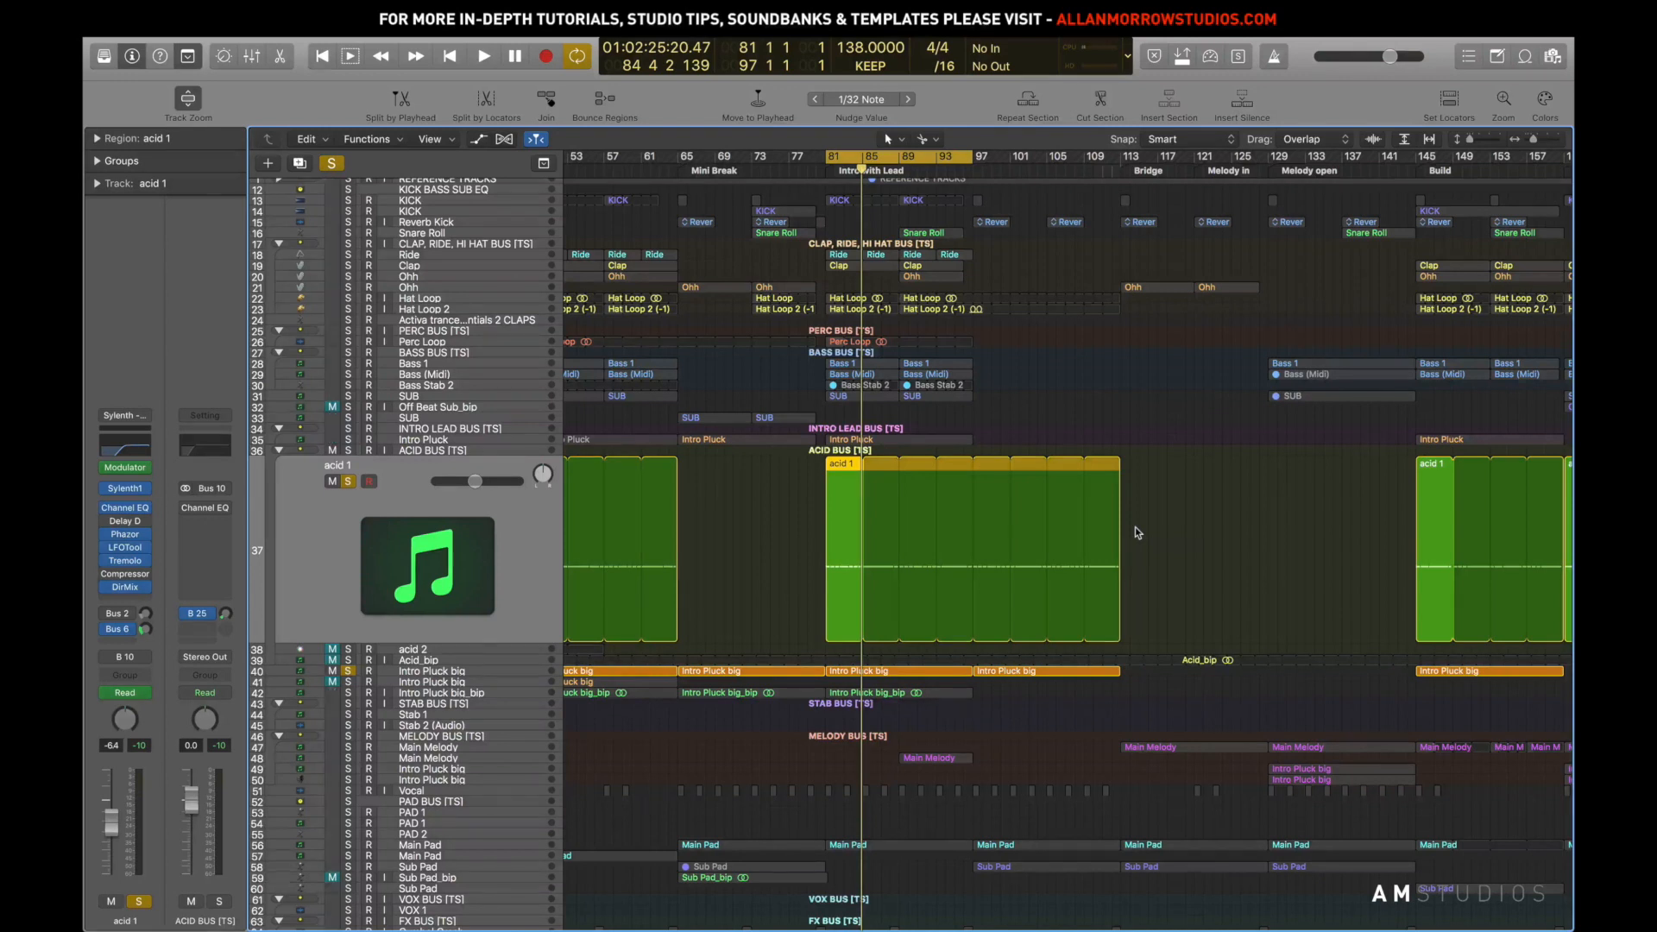
pyautogui.press('space')
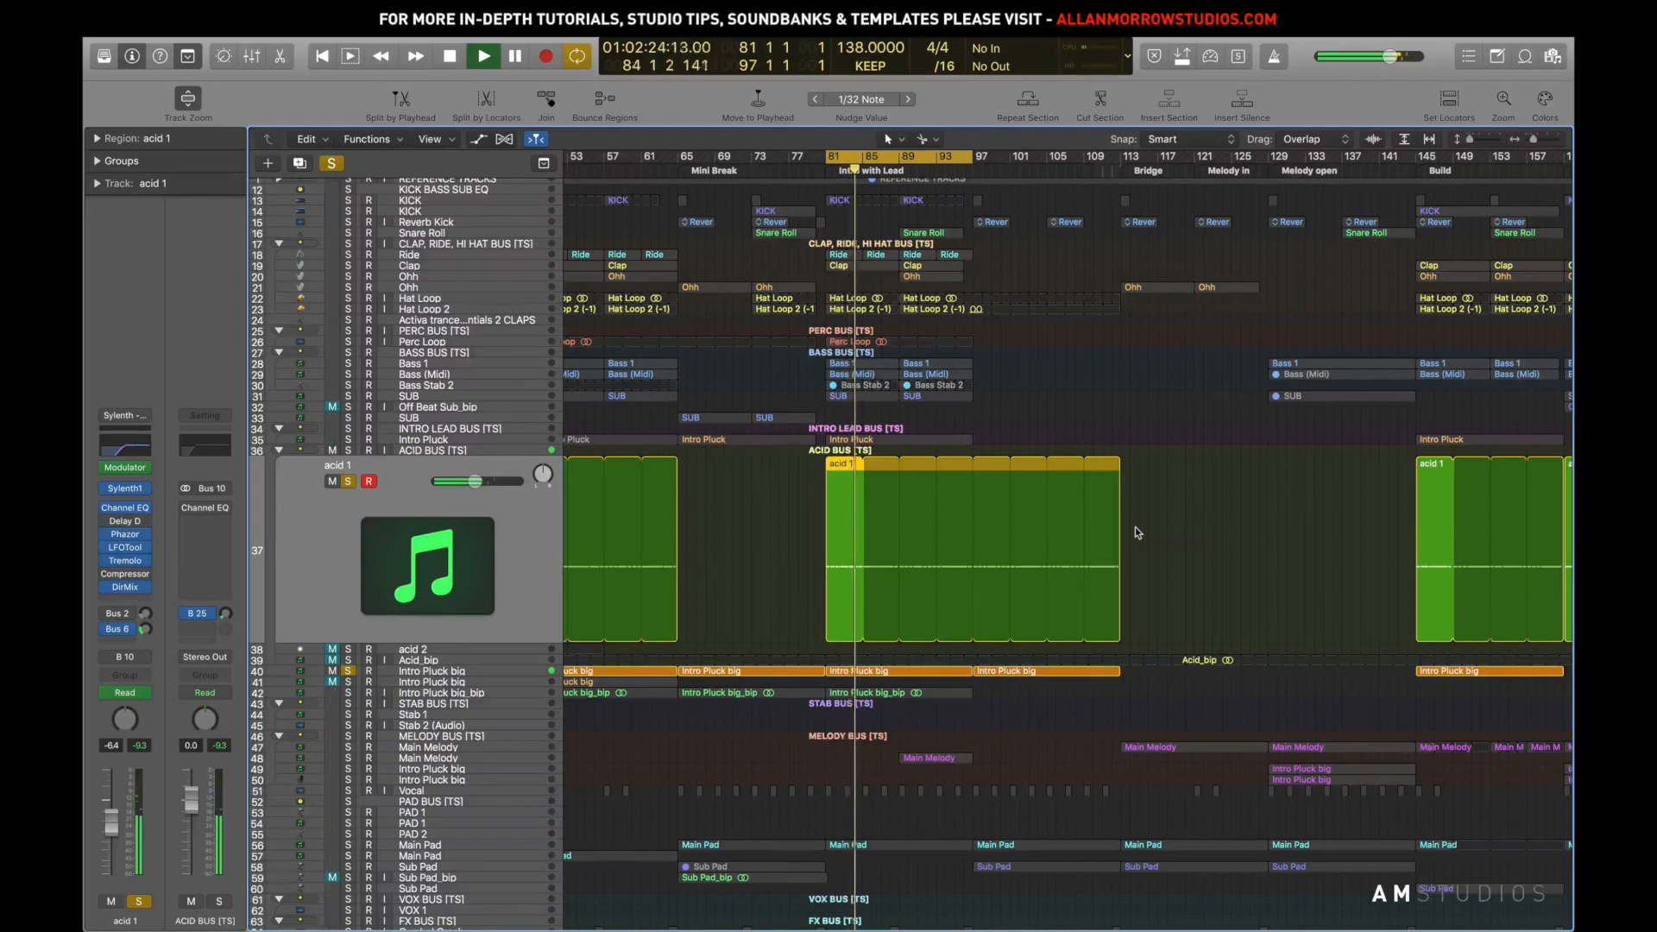
pyautogui.press('space')
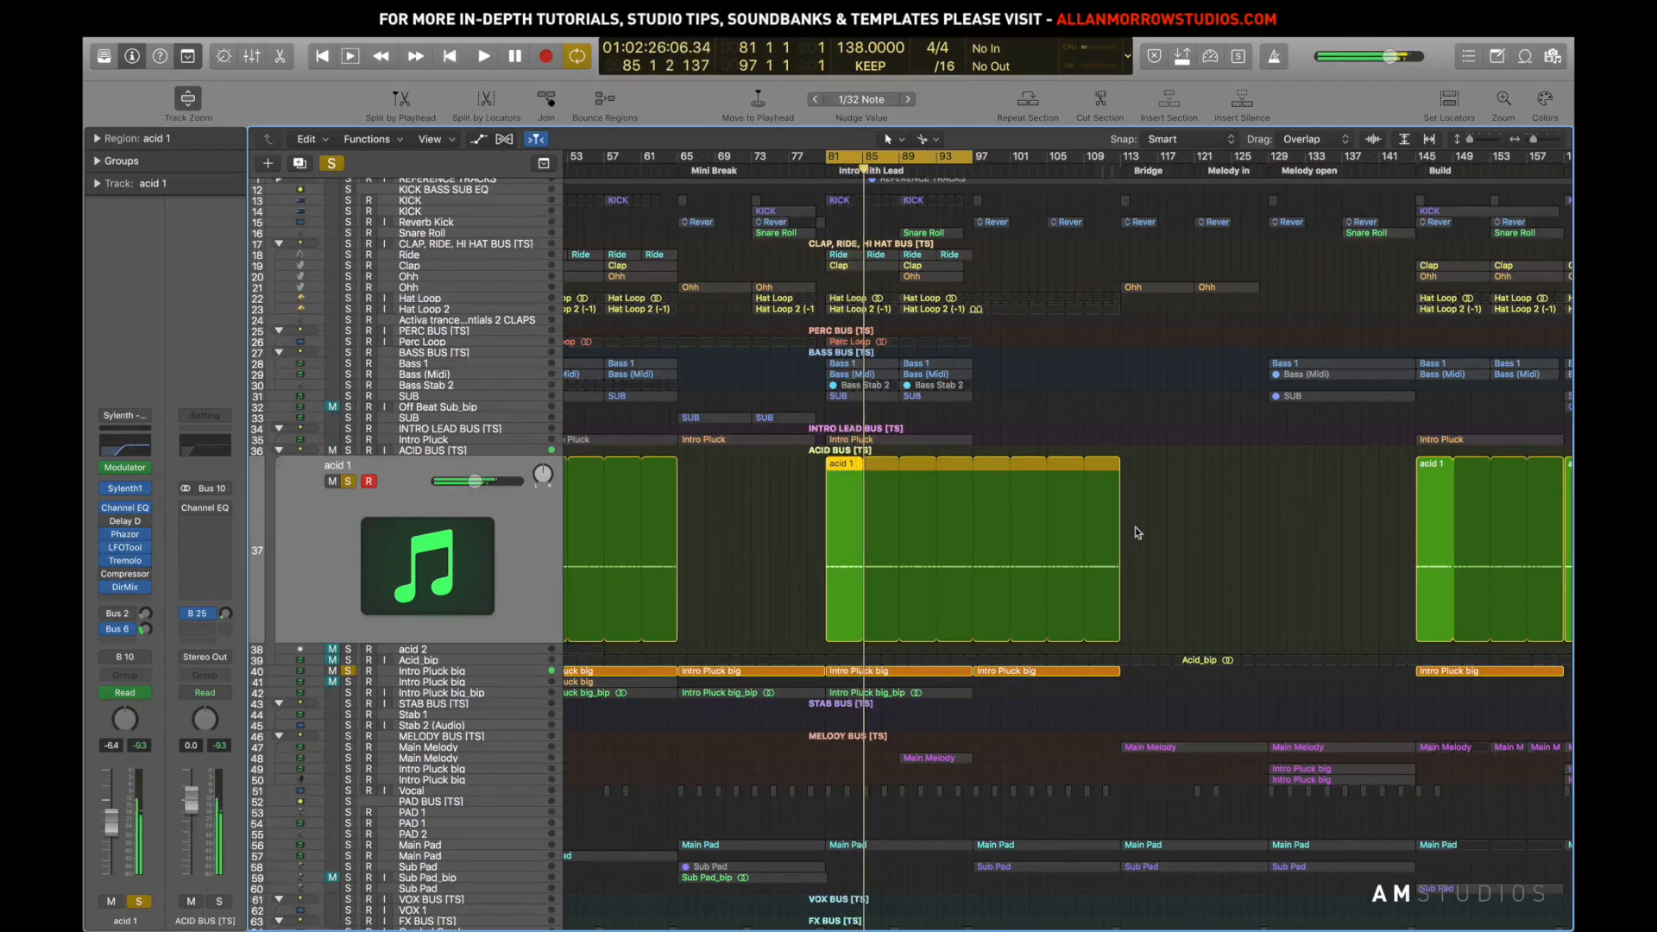
# Open the Compressor on the acid 1 track in bypass and move its window clear of the start of the bar 81 regions
pyautogui.click(178, 614)
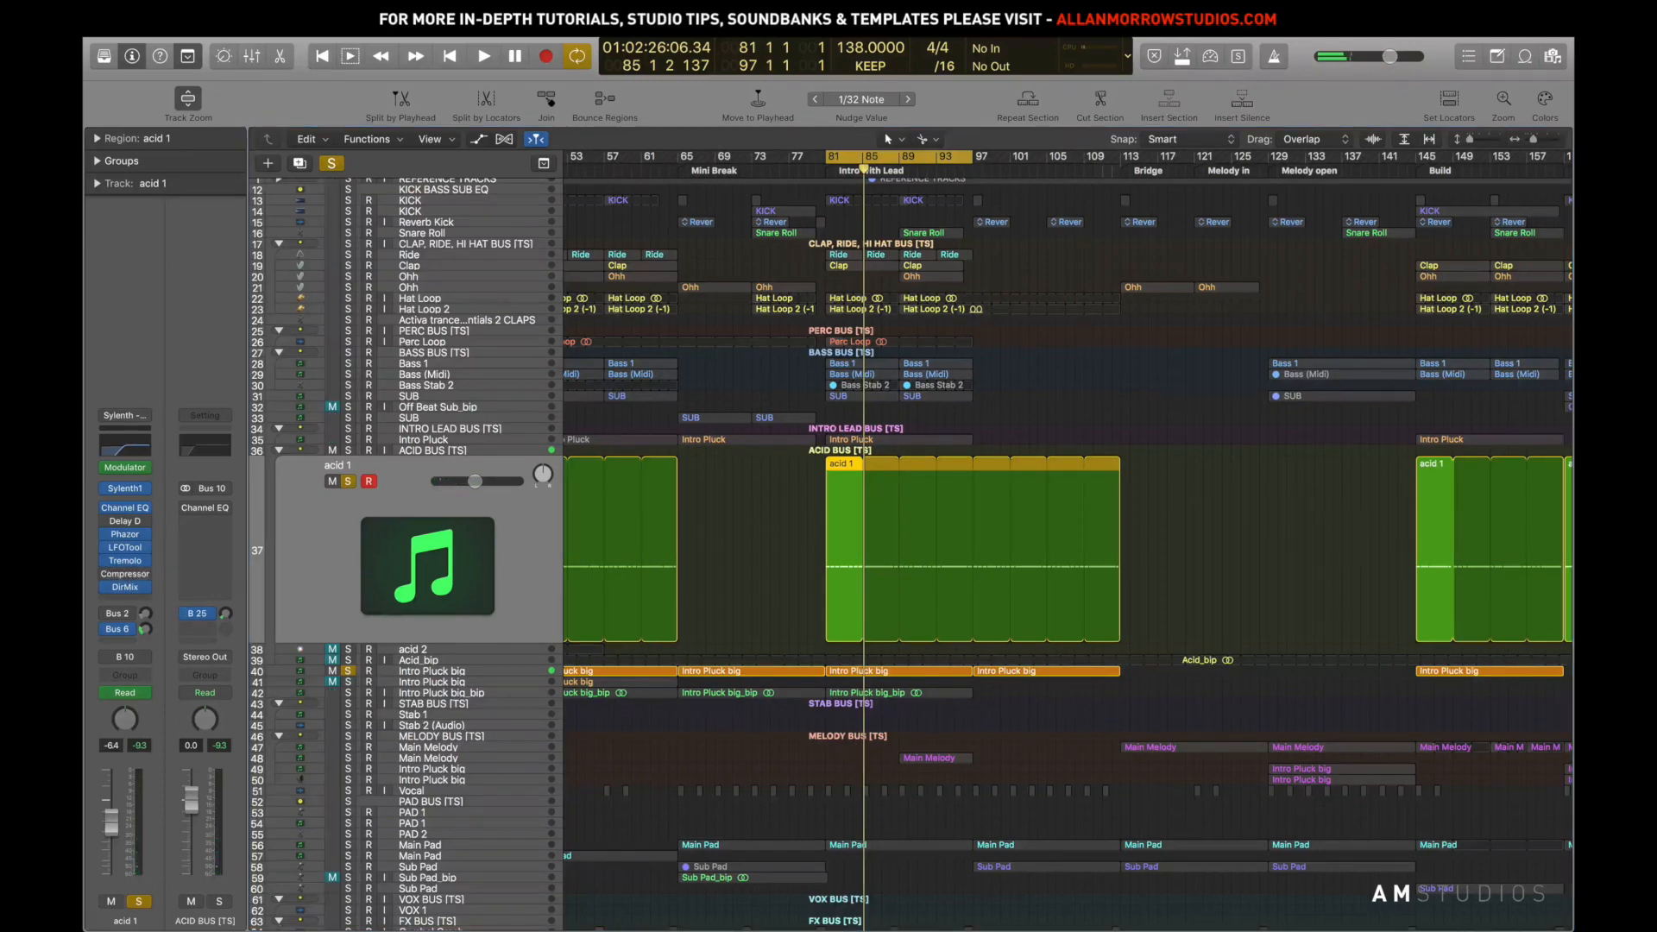
pyautogui.click(125, 574)
pyautogui.moveTo(485, 116); pyautogui.dragTo(1234, 79)
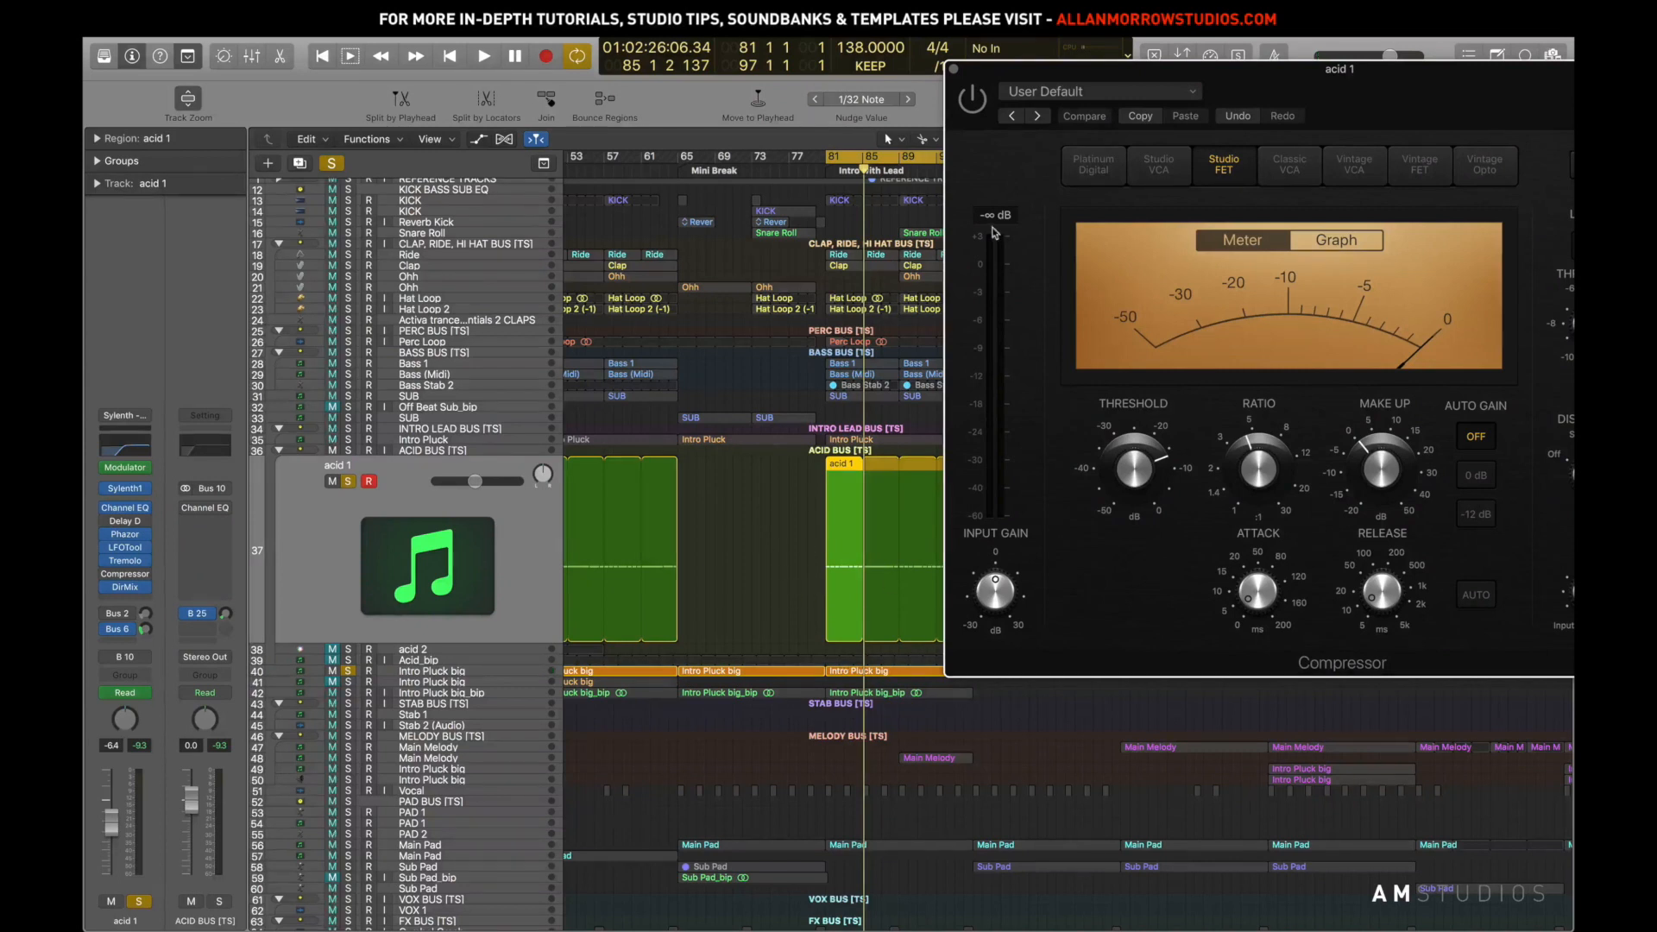
pyautogui.moveTo(1097, 78)
pyautogui.mouseDown()
pyautogui.moveTo(1129, 76)
pyautogui.moveTo(1111, 74)
pyautogui.mouseUp()
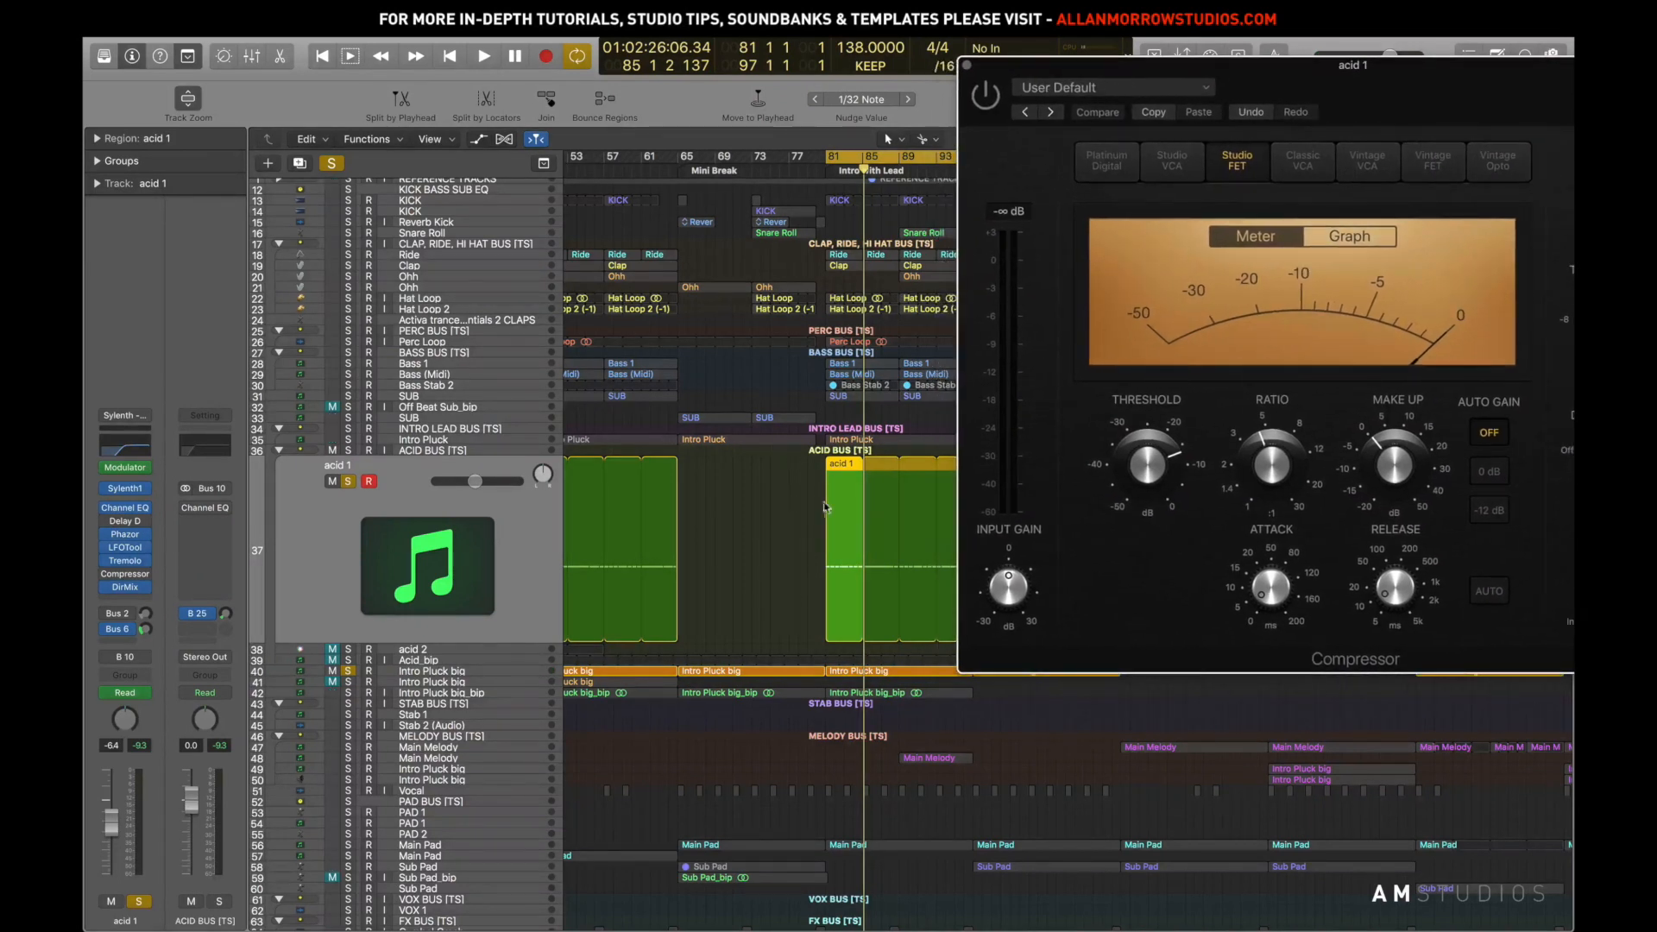
# Open the Intro Pluck big region at bar 81 in the Piano Roll and switch the acid 1 Compressor back on
pyautogui.doubleClick(872, 672)
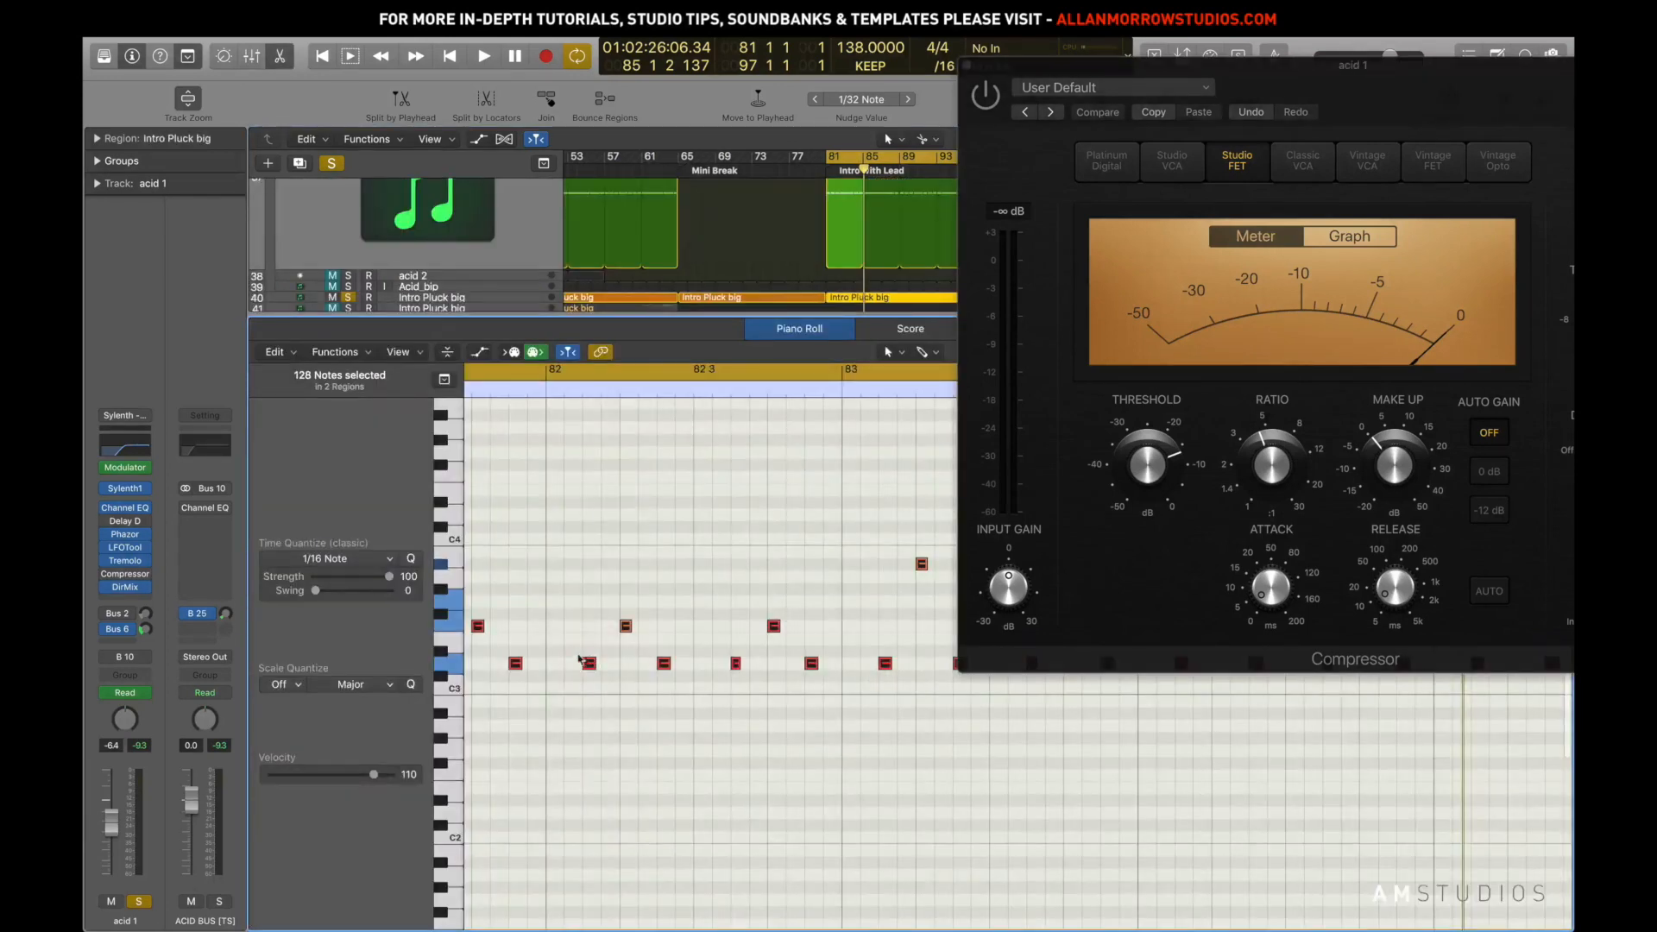
pyautogui.moveTo(1295, 79); pyautogui.dragTo(846, 71)
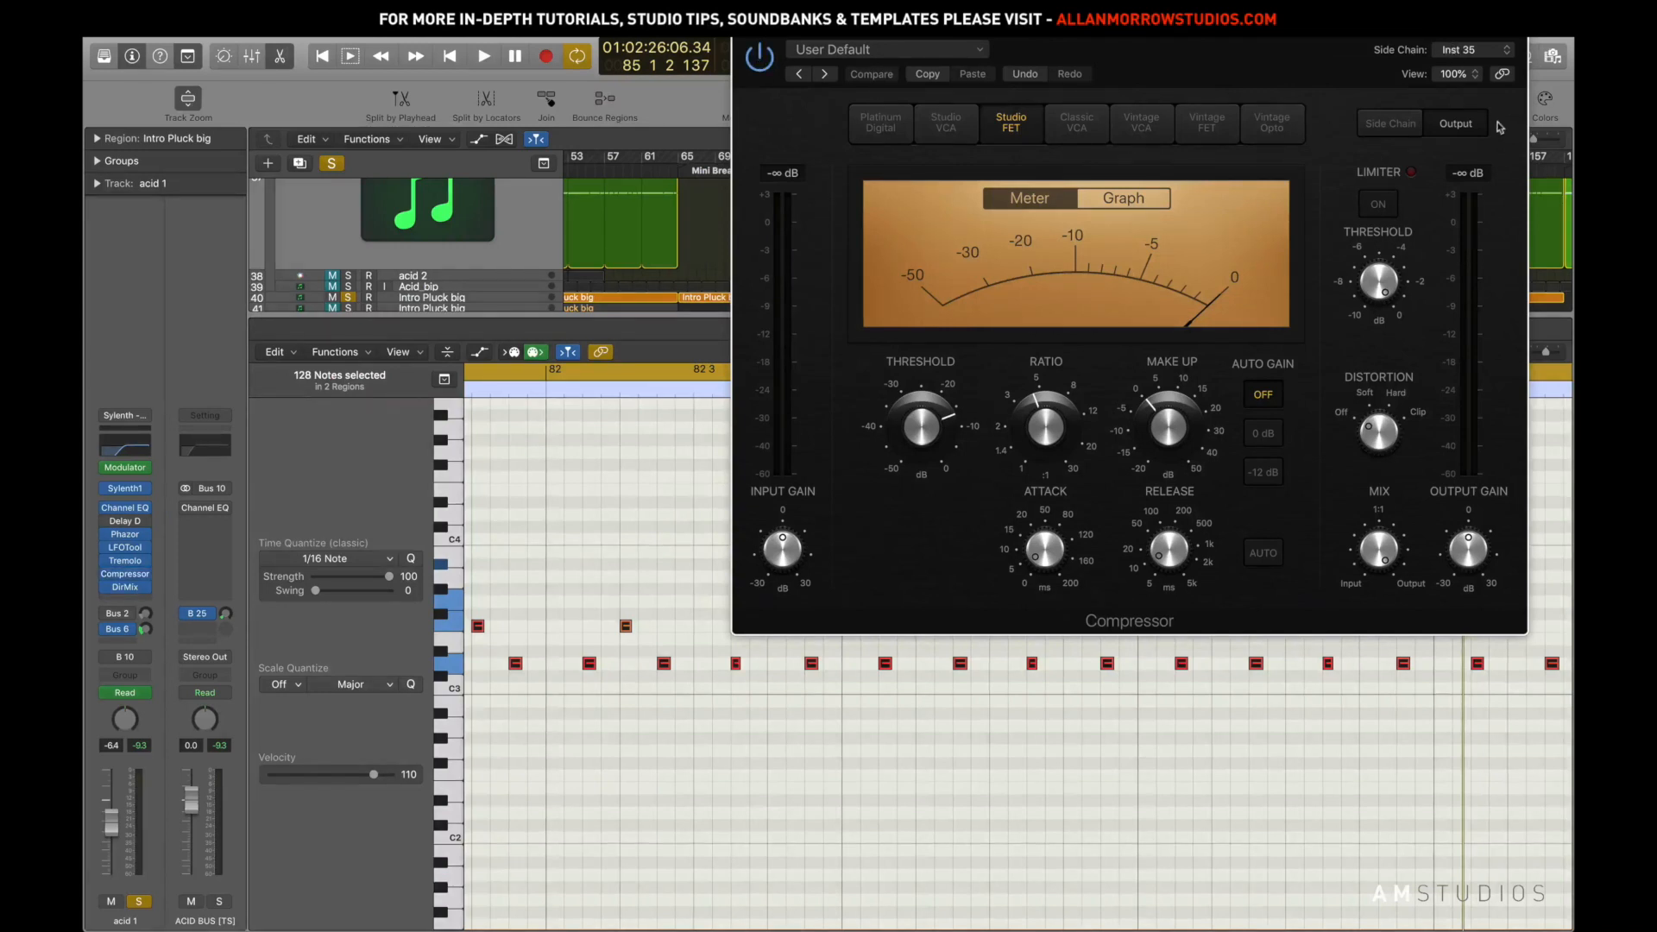
pyautogui.moveTo(812, 27); pyautogui.dragTo(1060, 55)
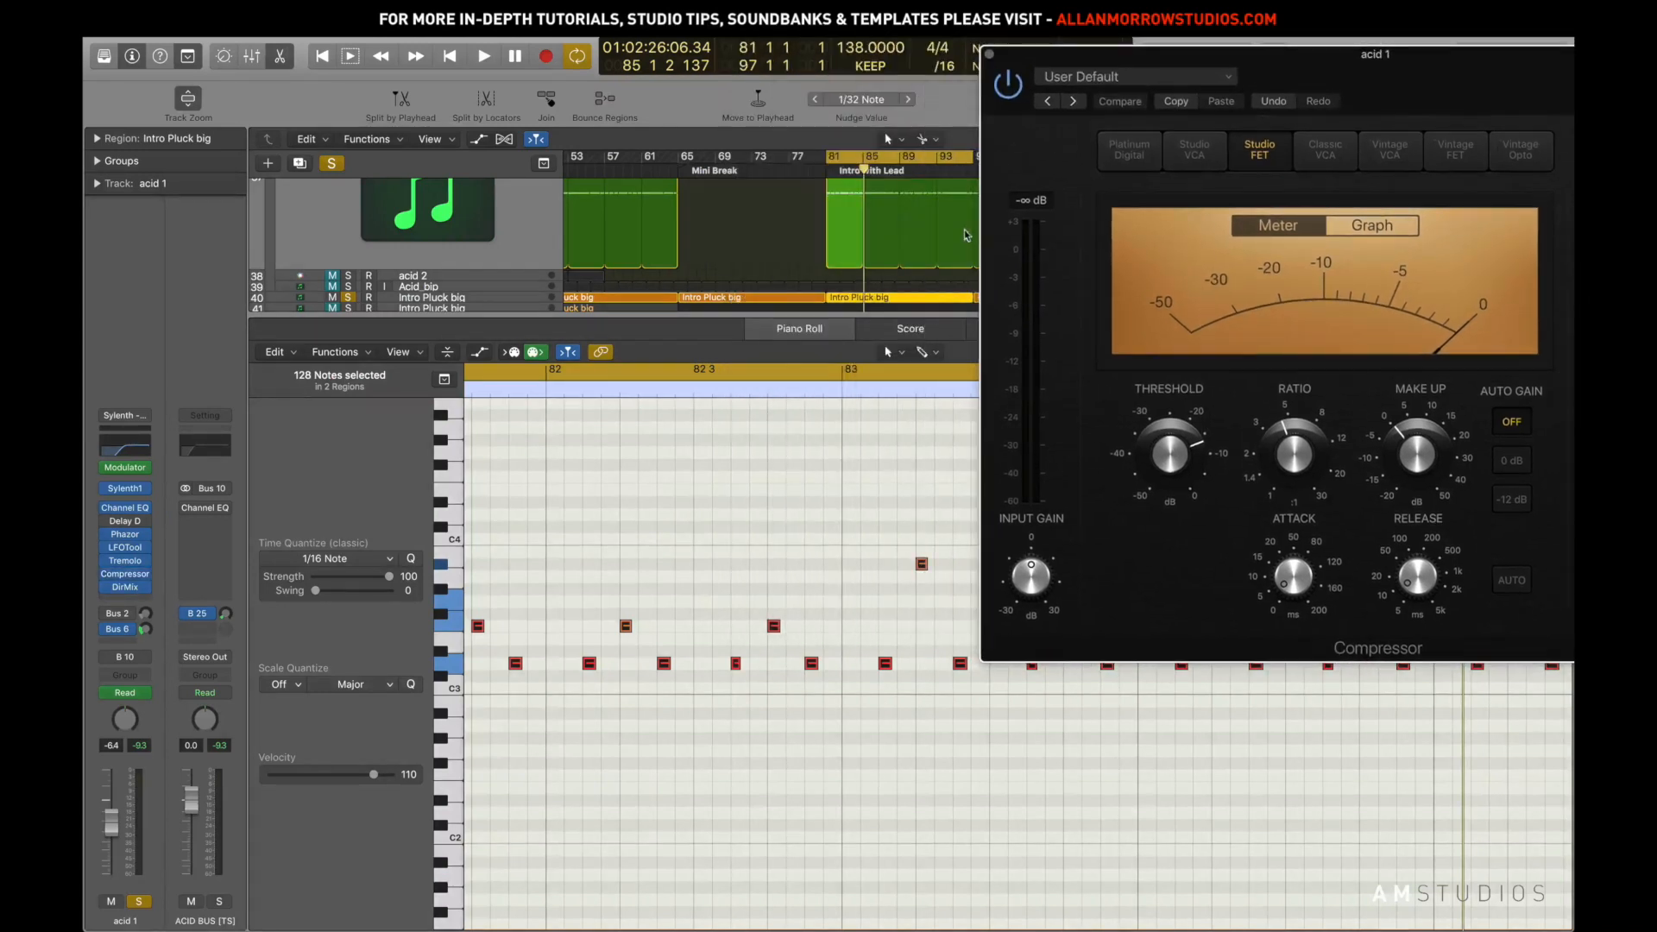
pyautogui.moveTo(1035, 477); pyautogui.dragTo(1003, 471)
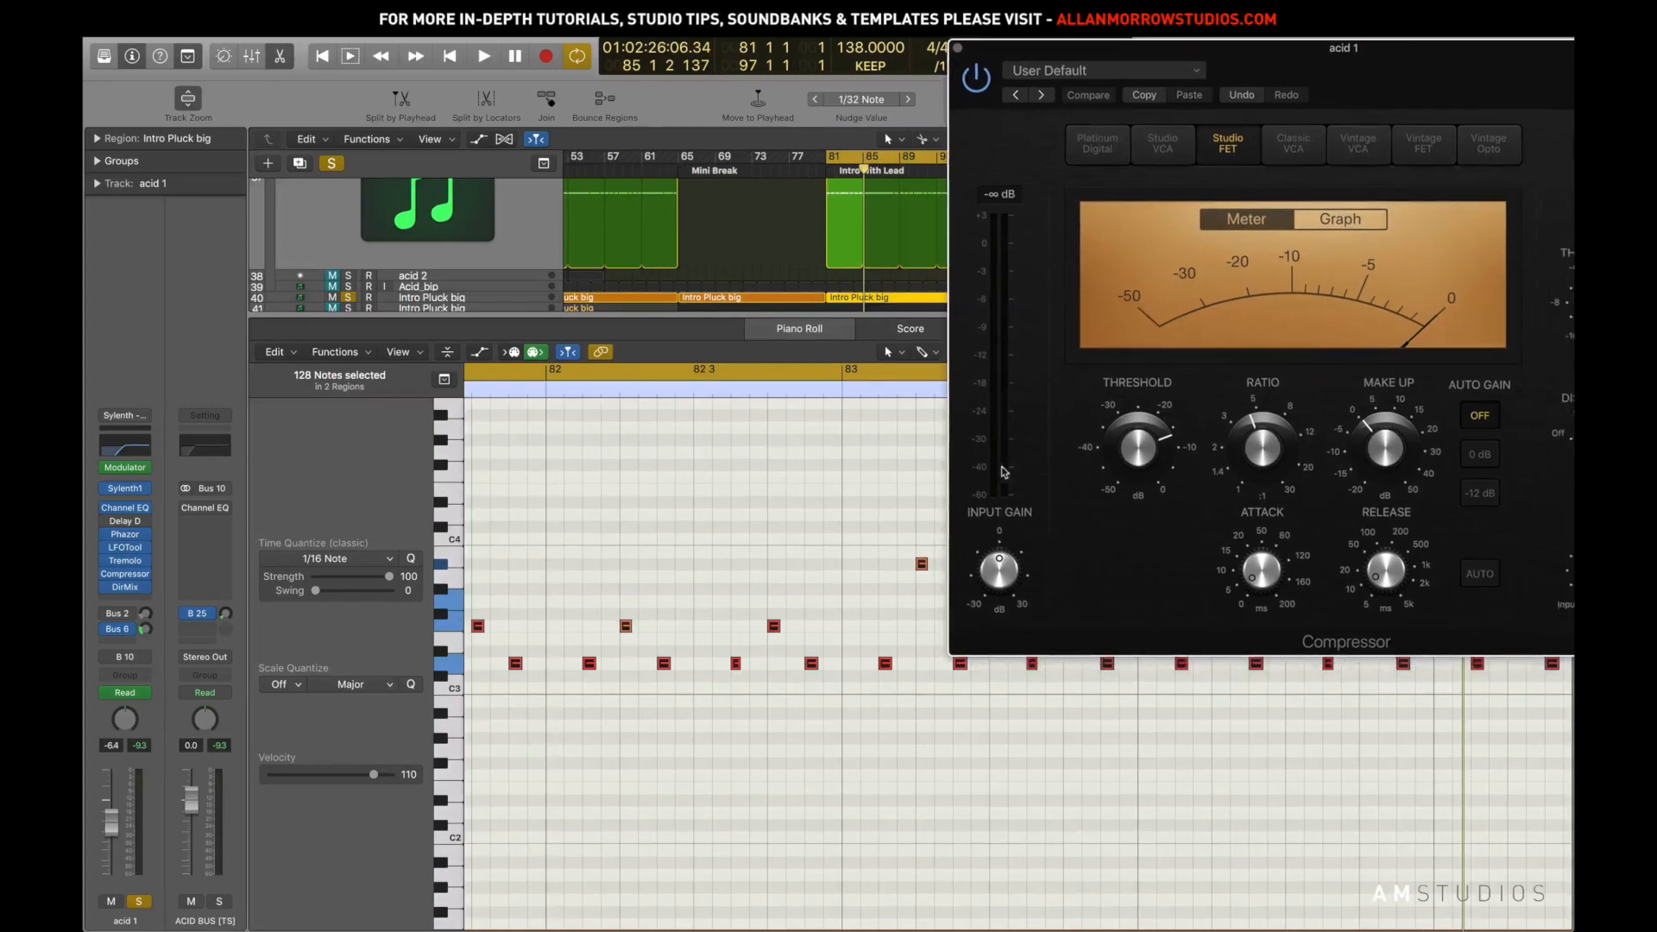
pyautogui.moveTo(1379, 61); pyautogui.dragTo(1344, 54)
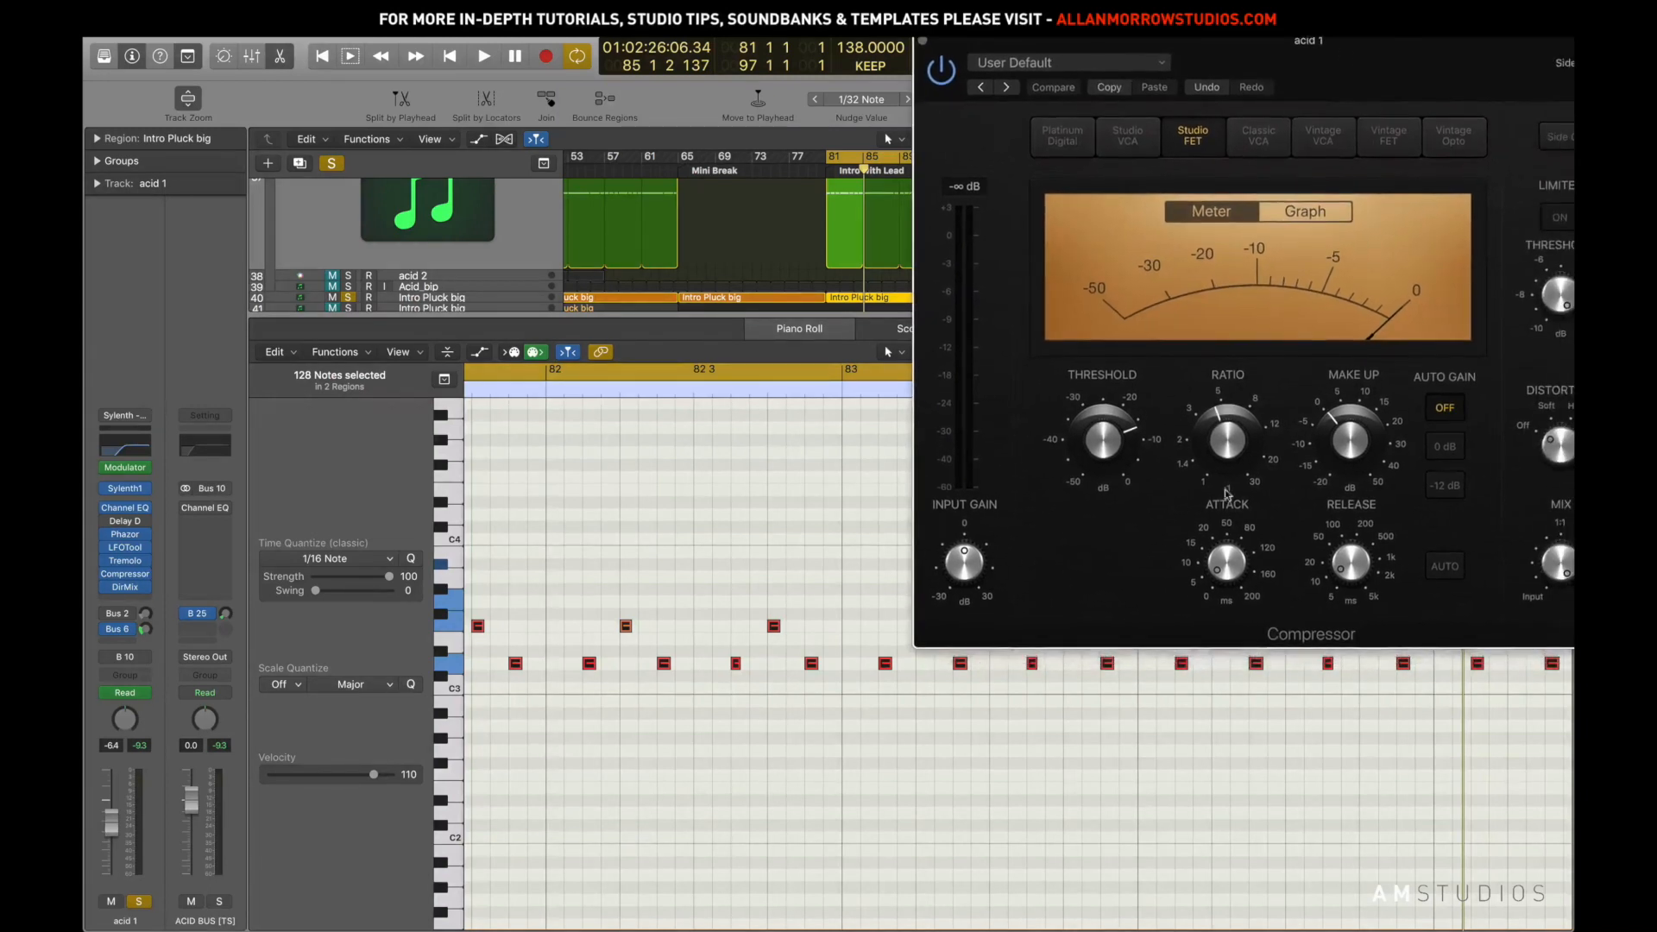
# Play both soloed tracks with the acid 1 Compressor active, bypassed and active again to compare its sidechain ducking
pyautogui.press('space')
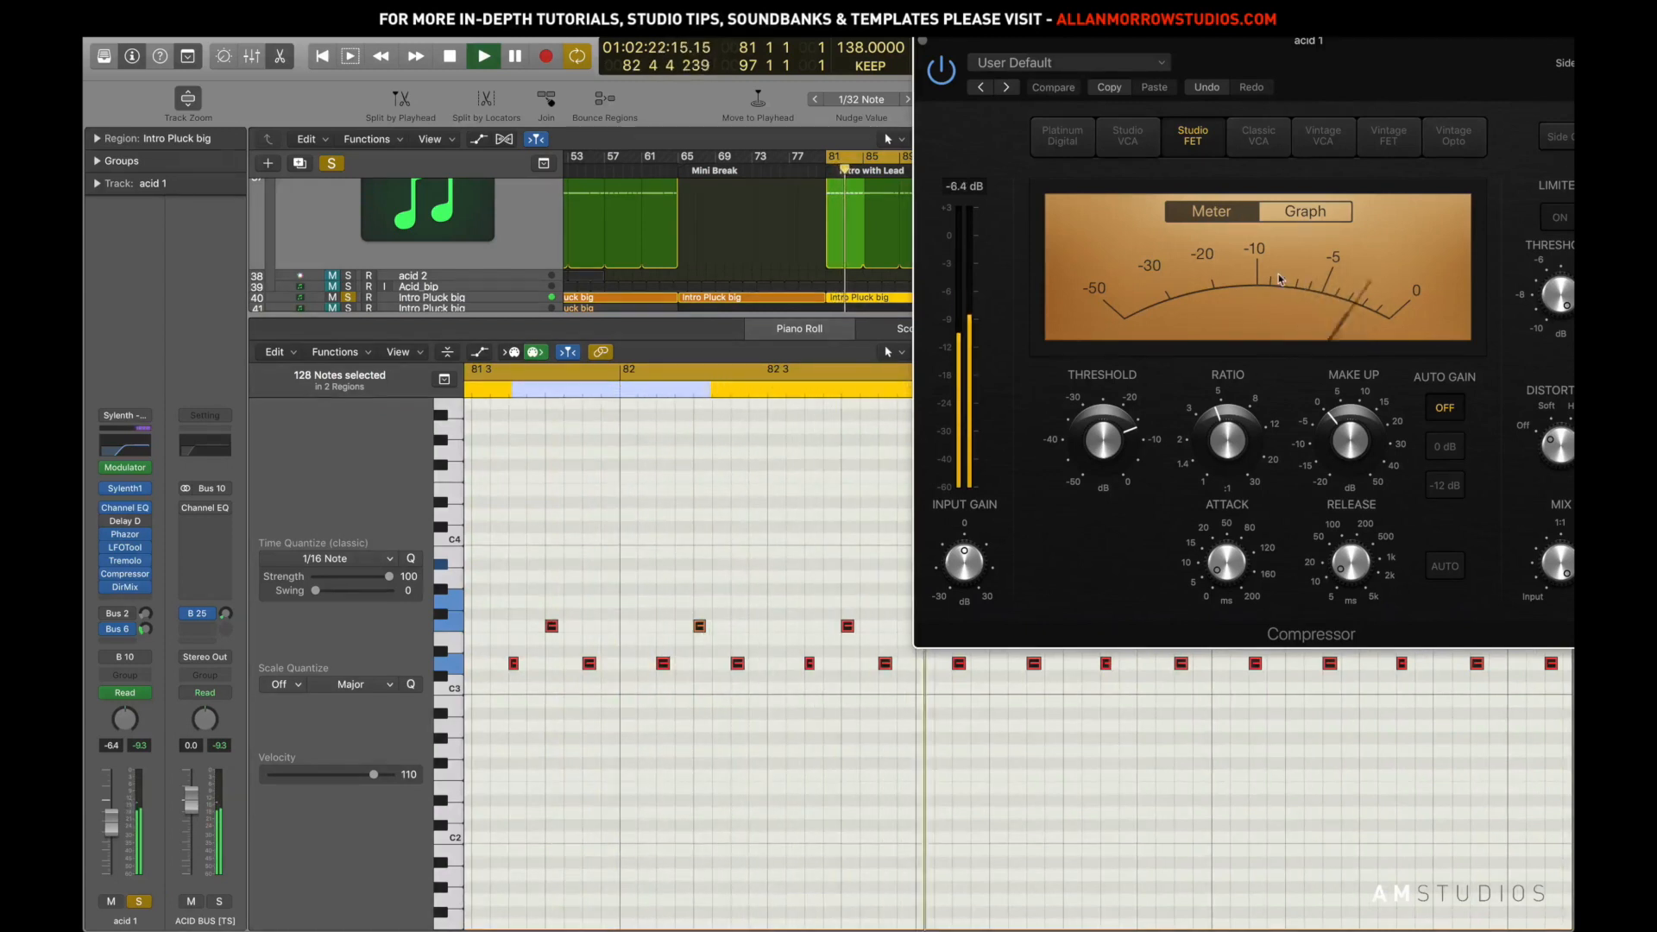
pyautogui.moveTo(1363, 405)
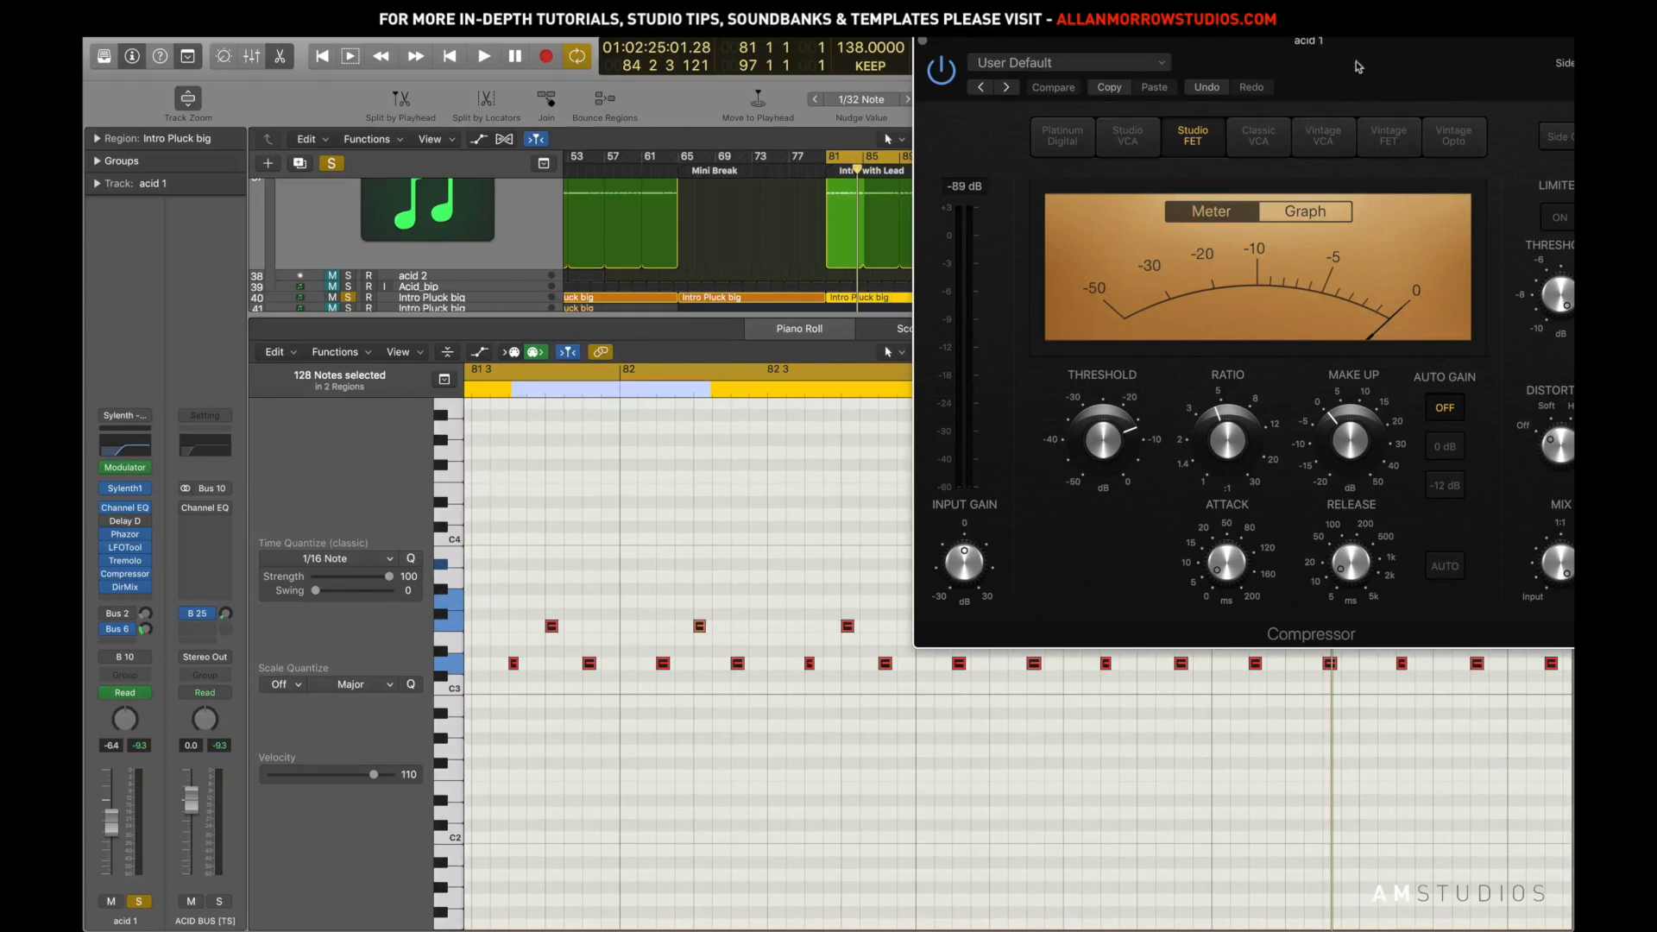
pyautogui.moveTo(1358, 67); pyautogui.dragTo(1200, 62)
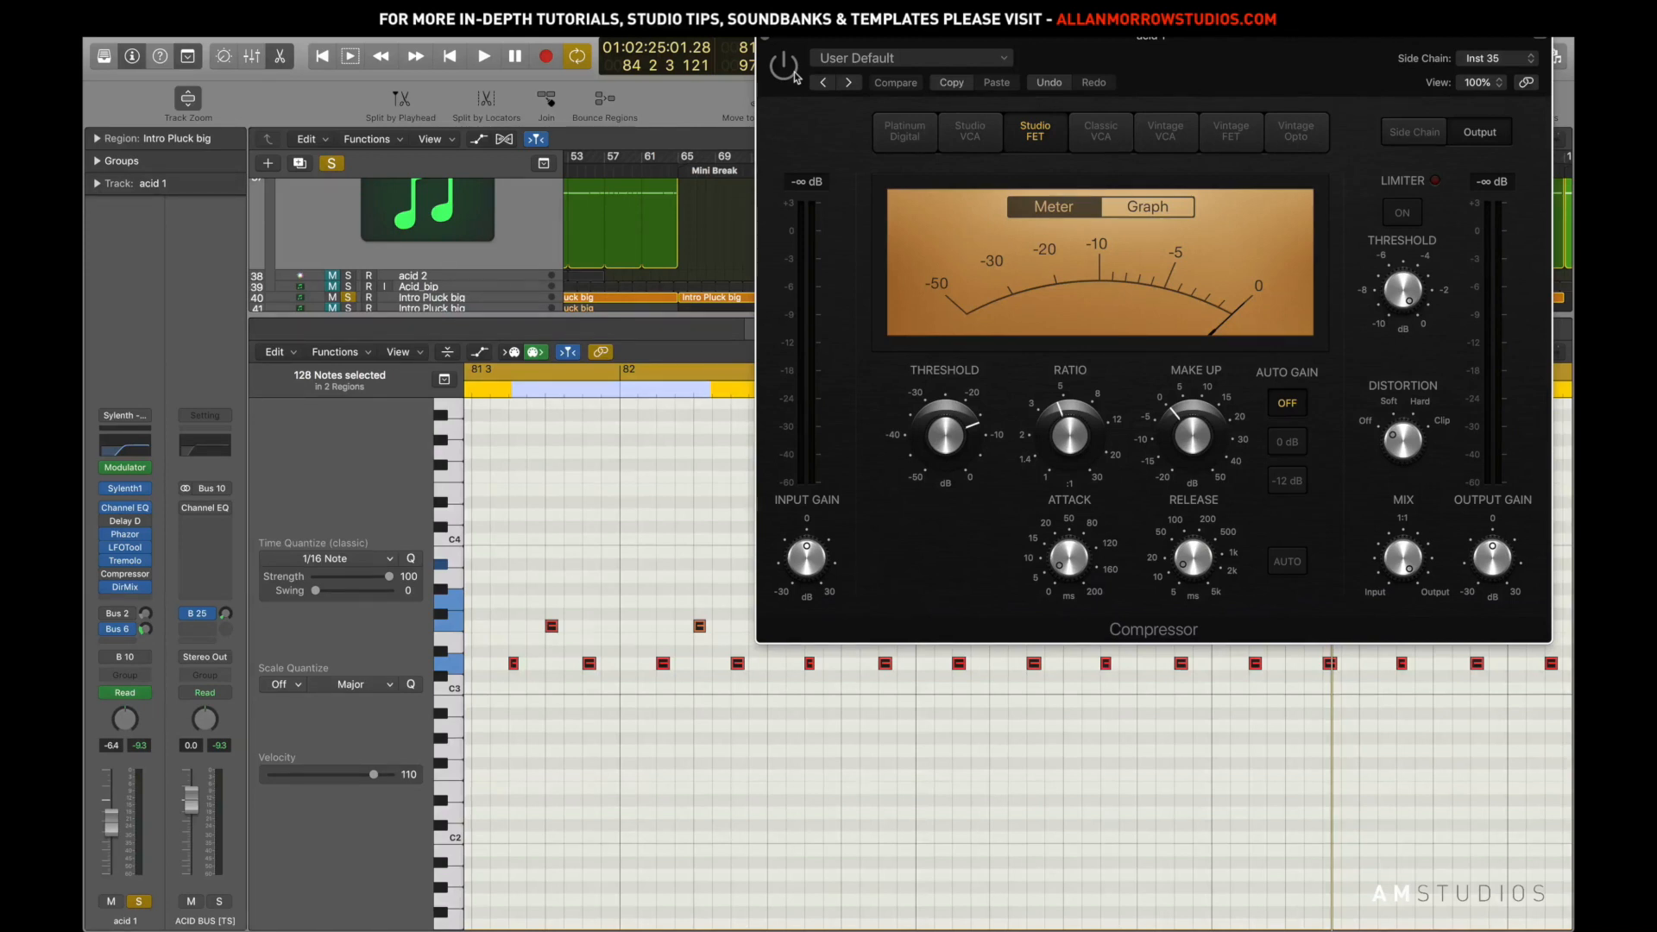
pyautogui.press('space')
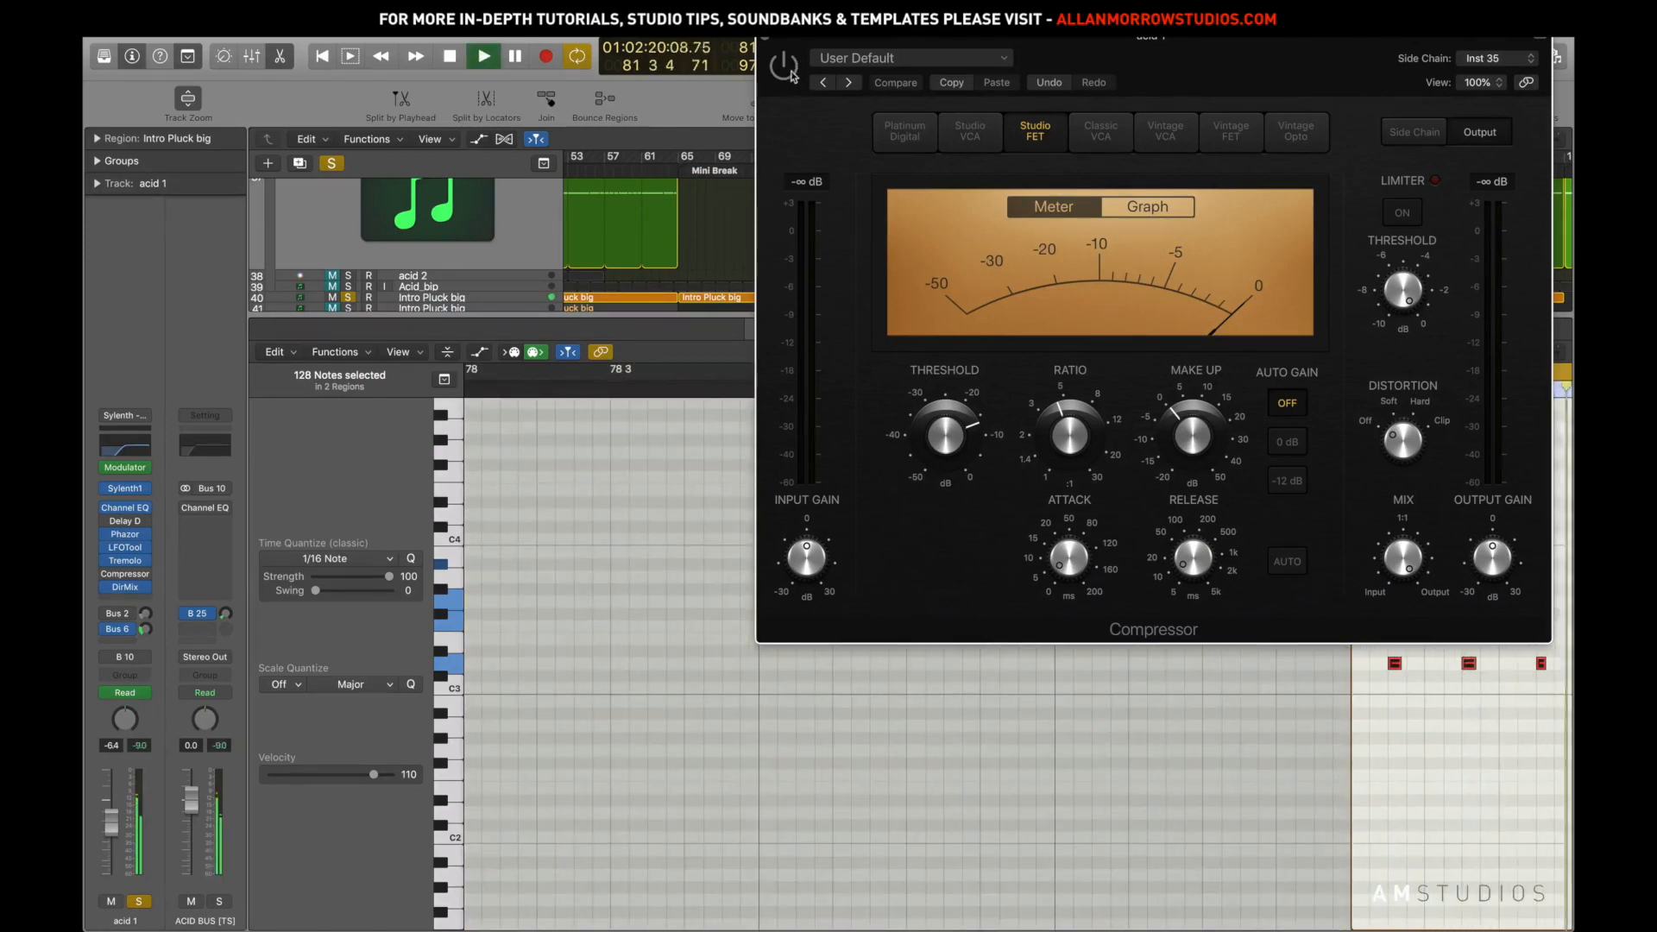
pyautogui.press('space')
pyautogui.press('space')
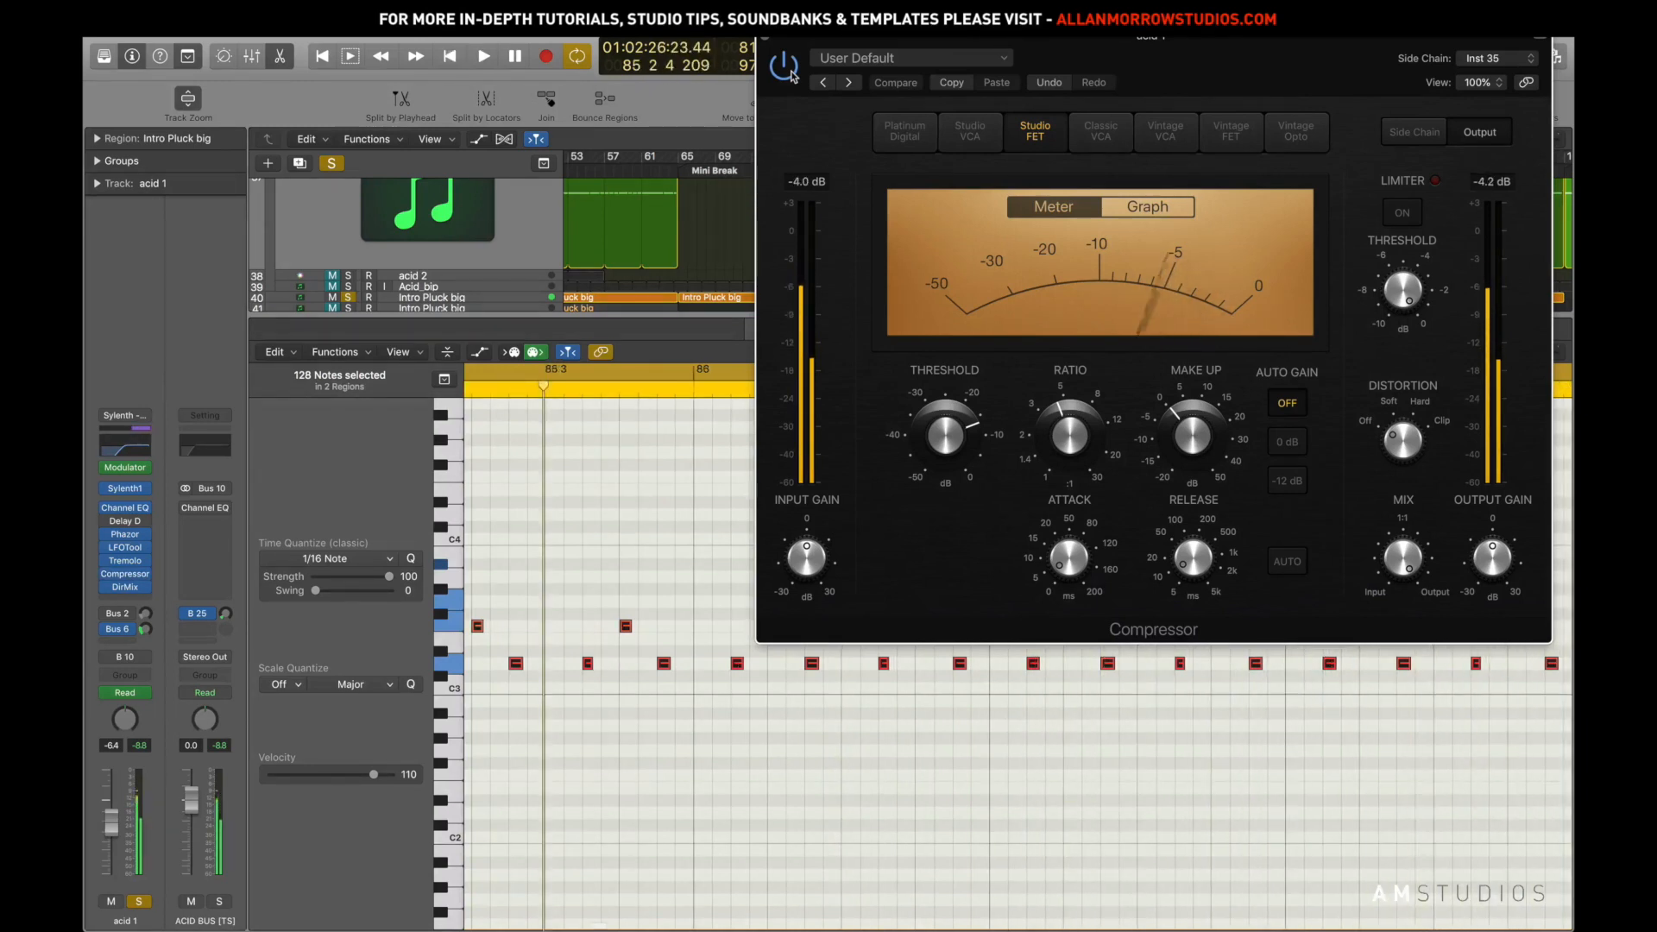
pyautogui.press('space')
# Close the Piano Roll and set the cycle range to bars 41 to 49, keeping the Compressor window in view
pyautogui.moveTo(800, 56); pyautogui.dragTo(1177, 129)
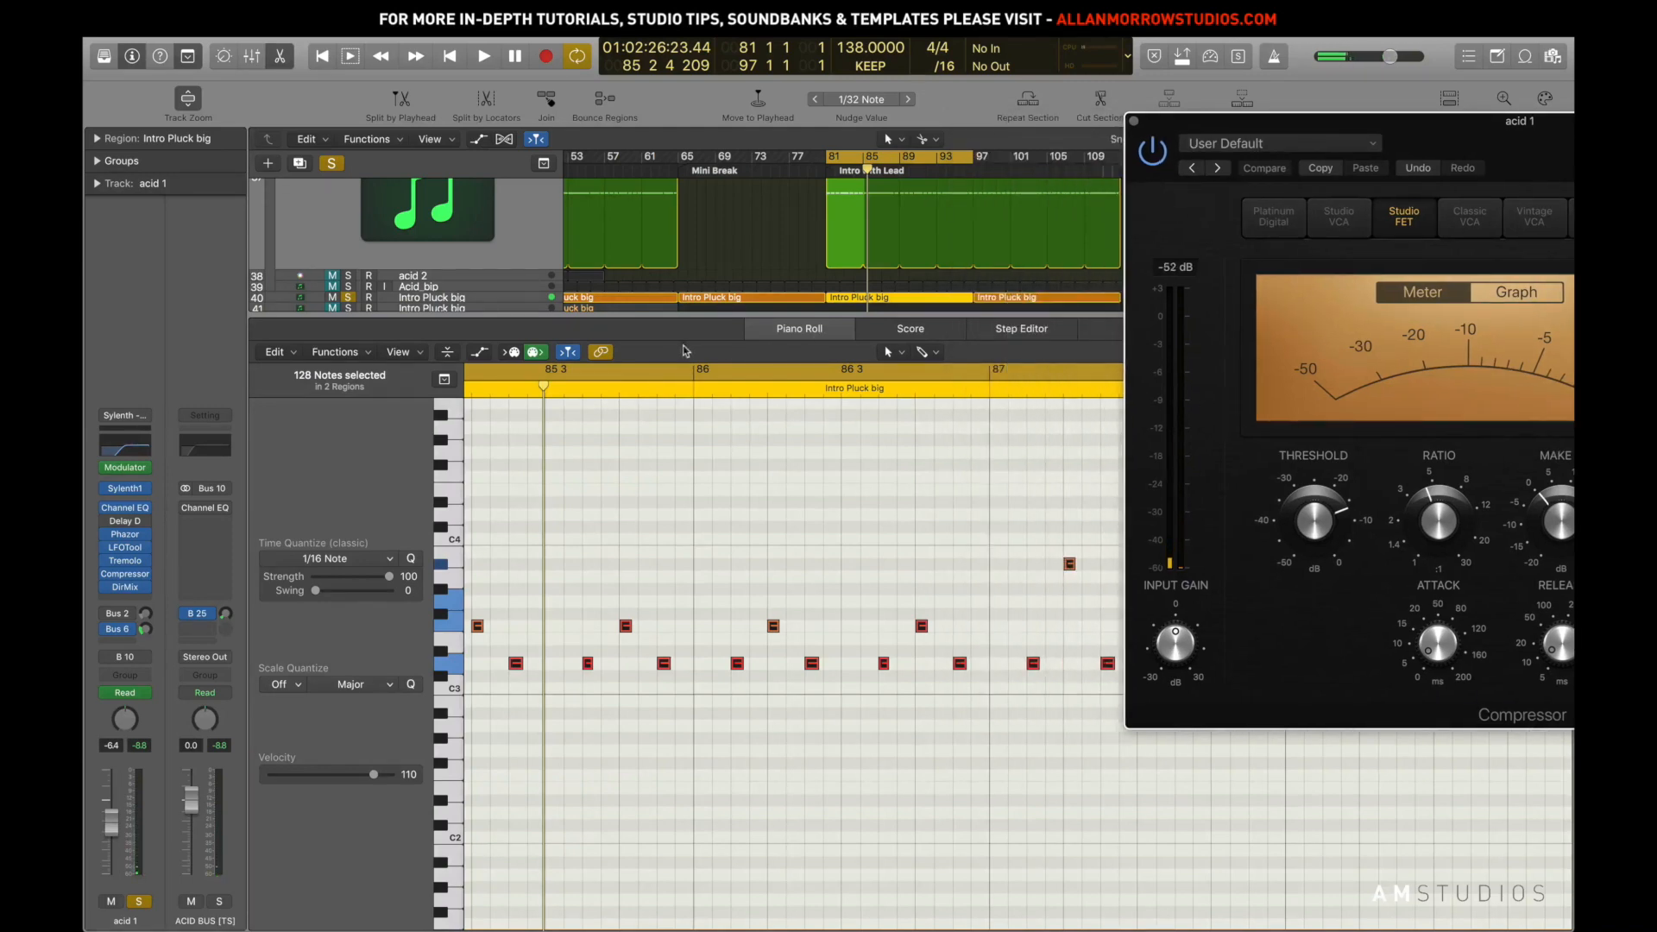
pyautogui.click(800, 328)
pyautogui.hscroll(-5, 741, 352)
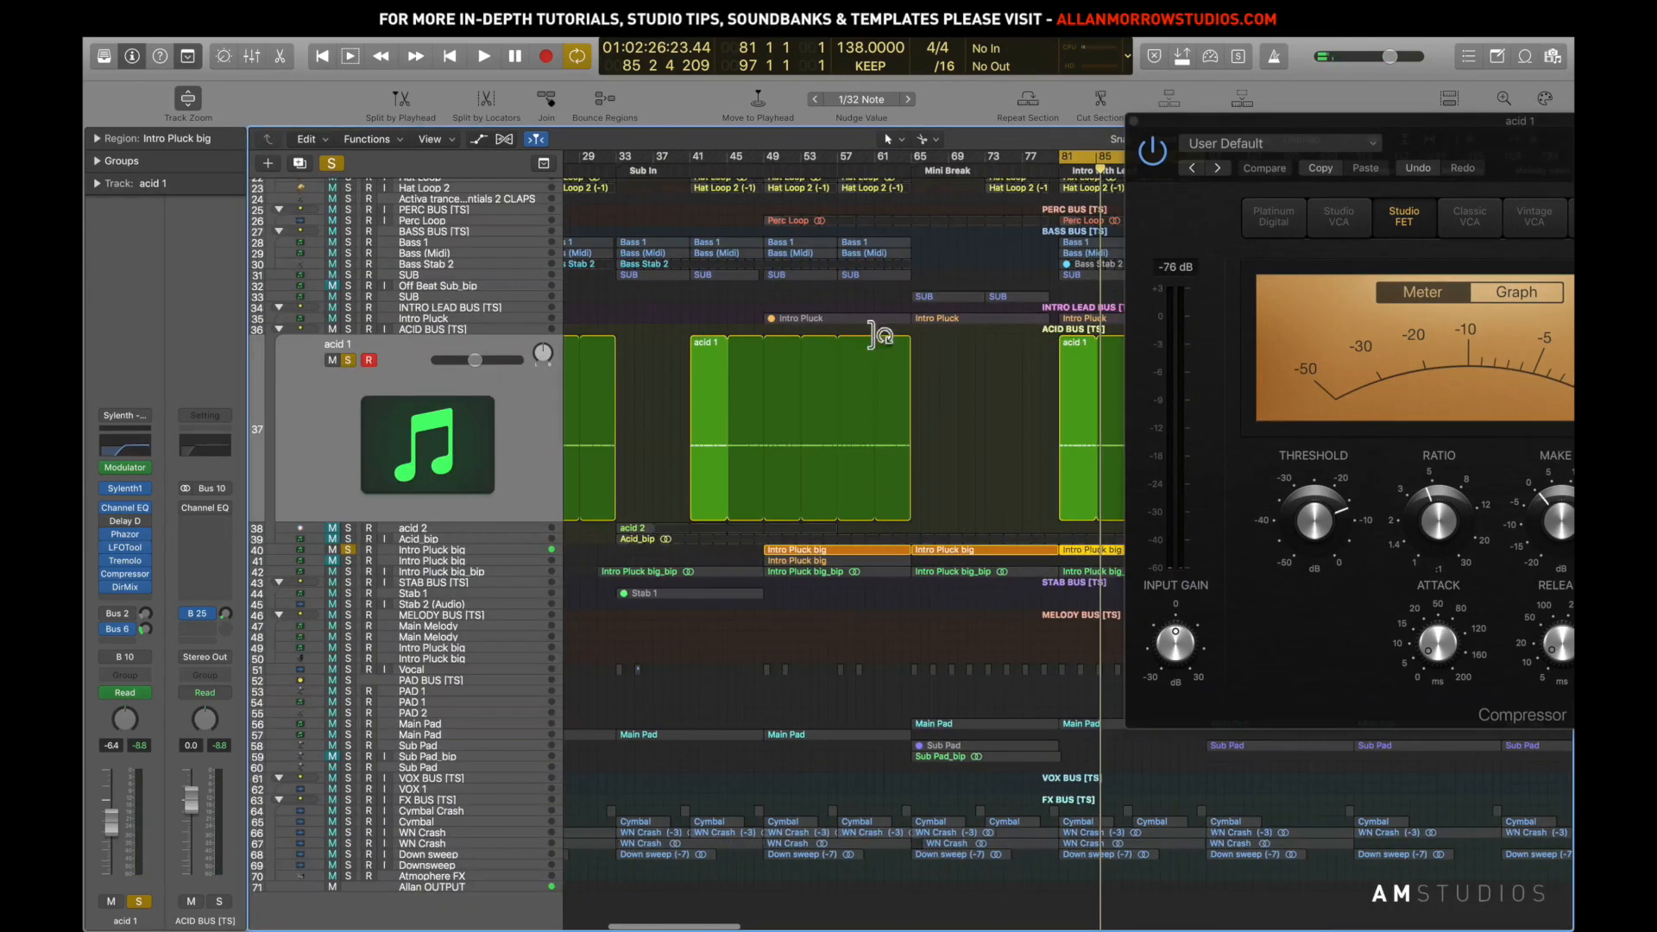
pyautogui.moveTo(693, 157); pyautogui.dragTo(763, 157)
pyautogui.moveTo(1252, 127); pyautogui.dragTo(1062, 69)
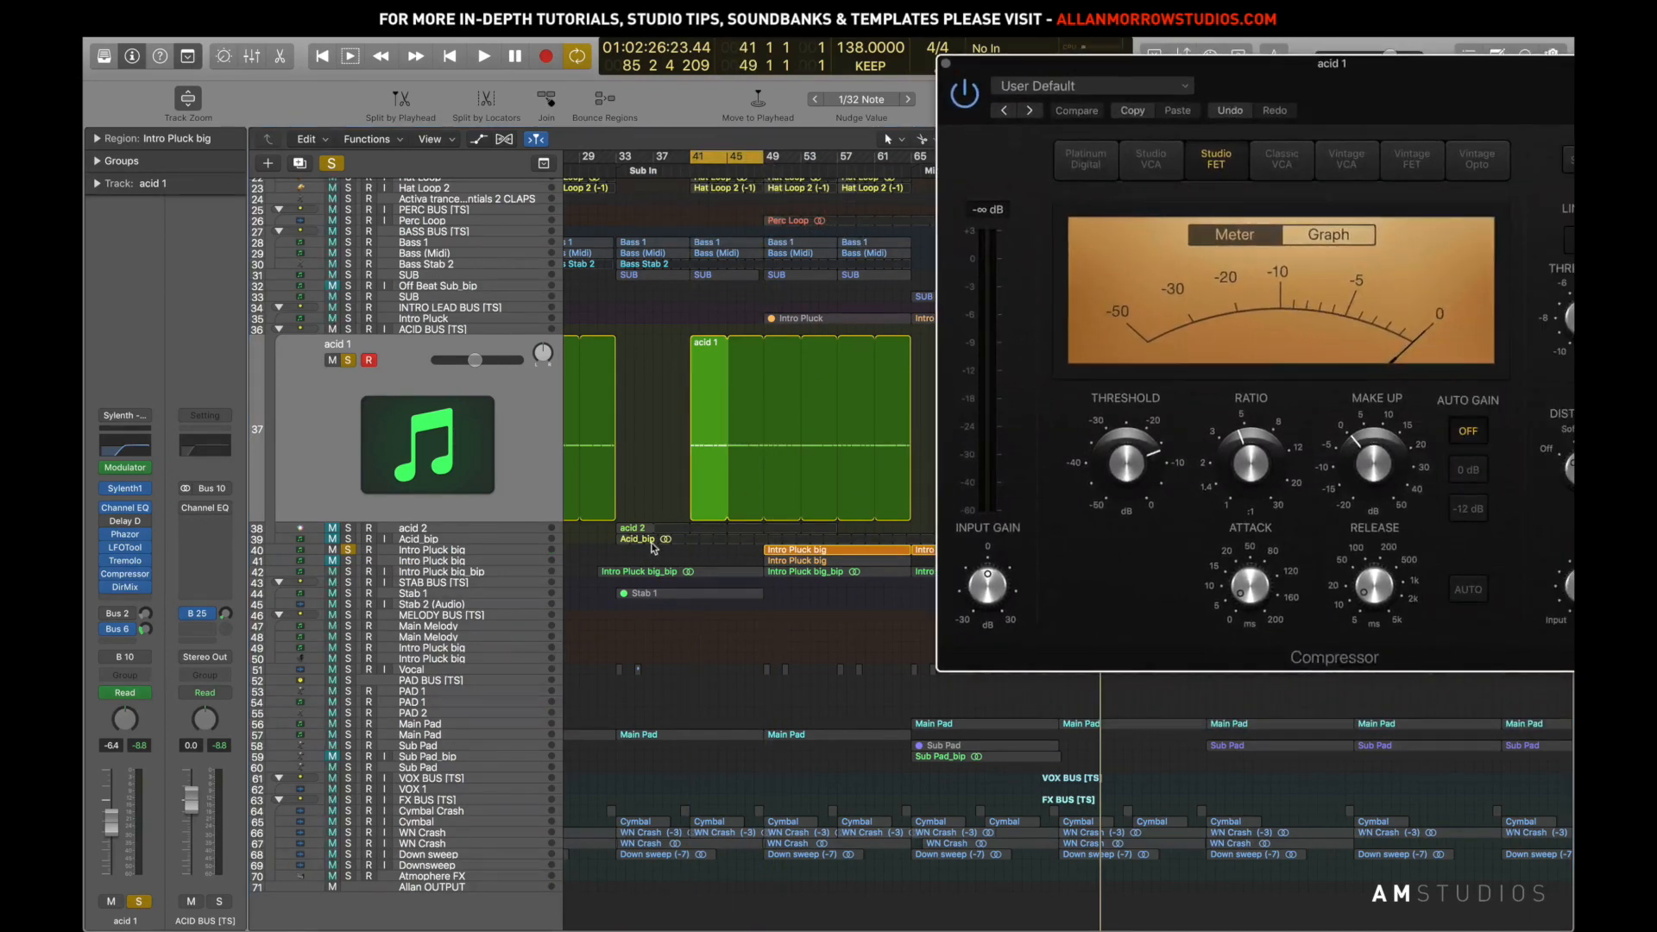
# Play the soloed tracks from bar 41 and extend the cycle range to bar 65 during playback
pyautogui.press('space')
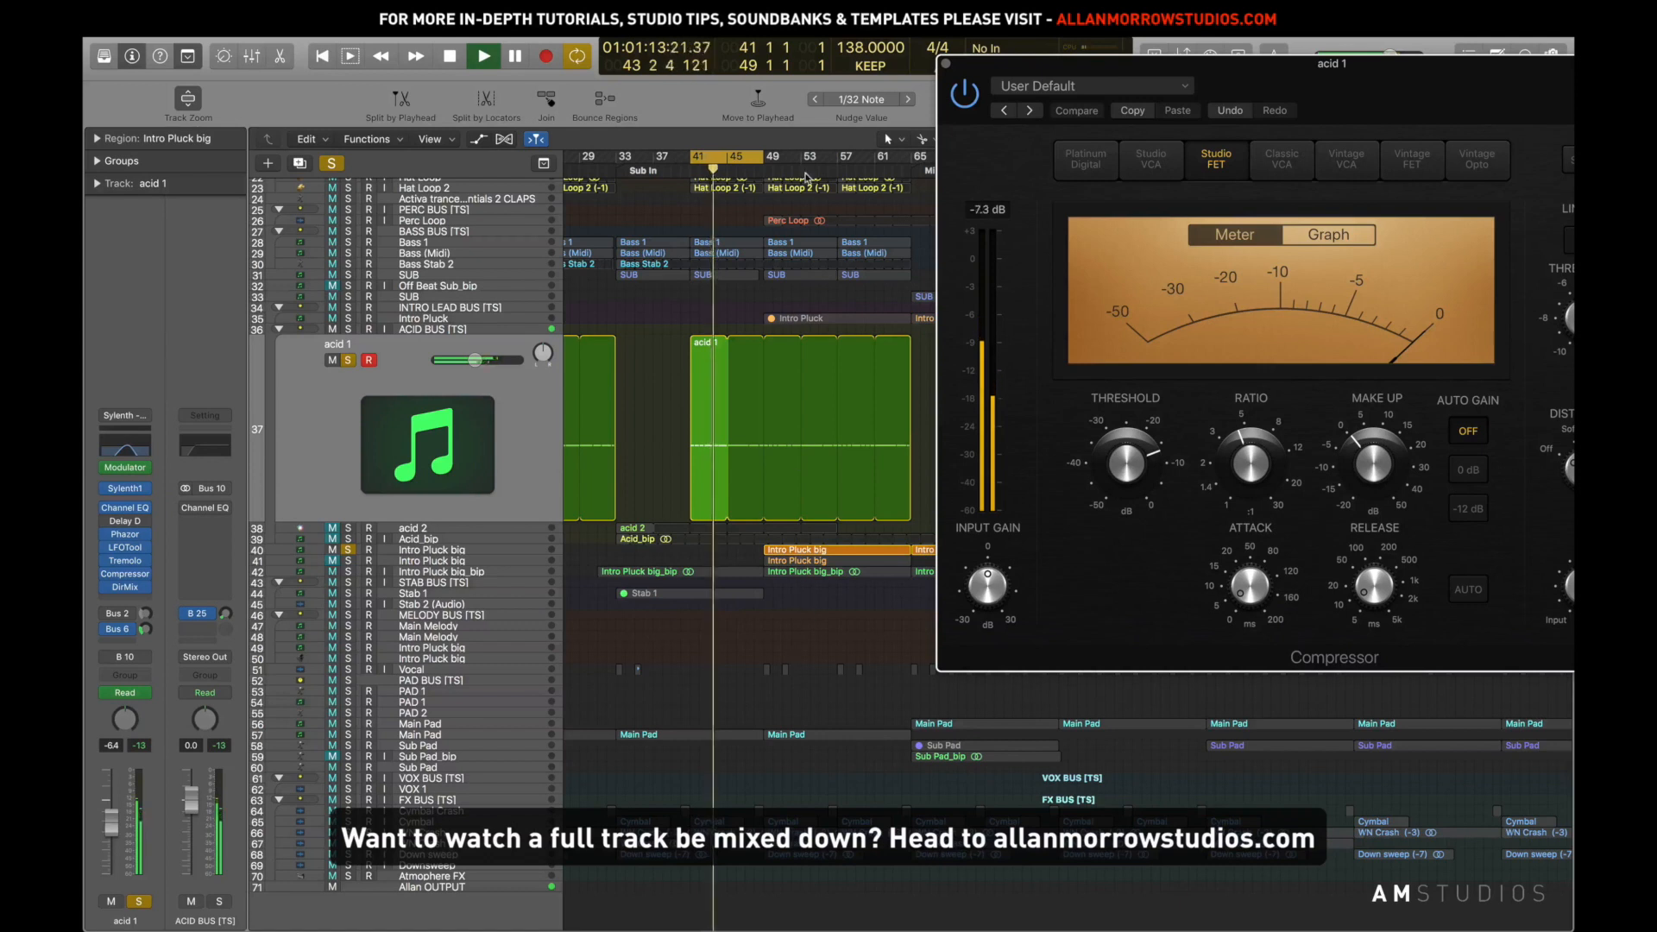
pyautogui.moveTo(763, 158); pyautogui.dragTo(911, 158)
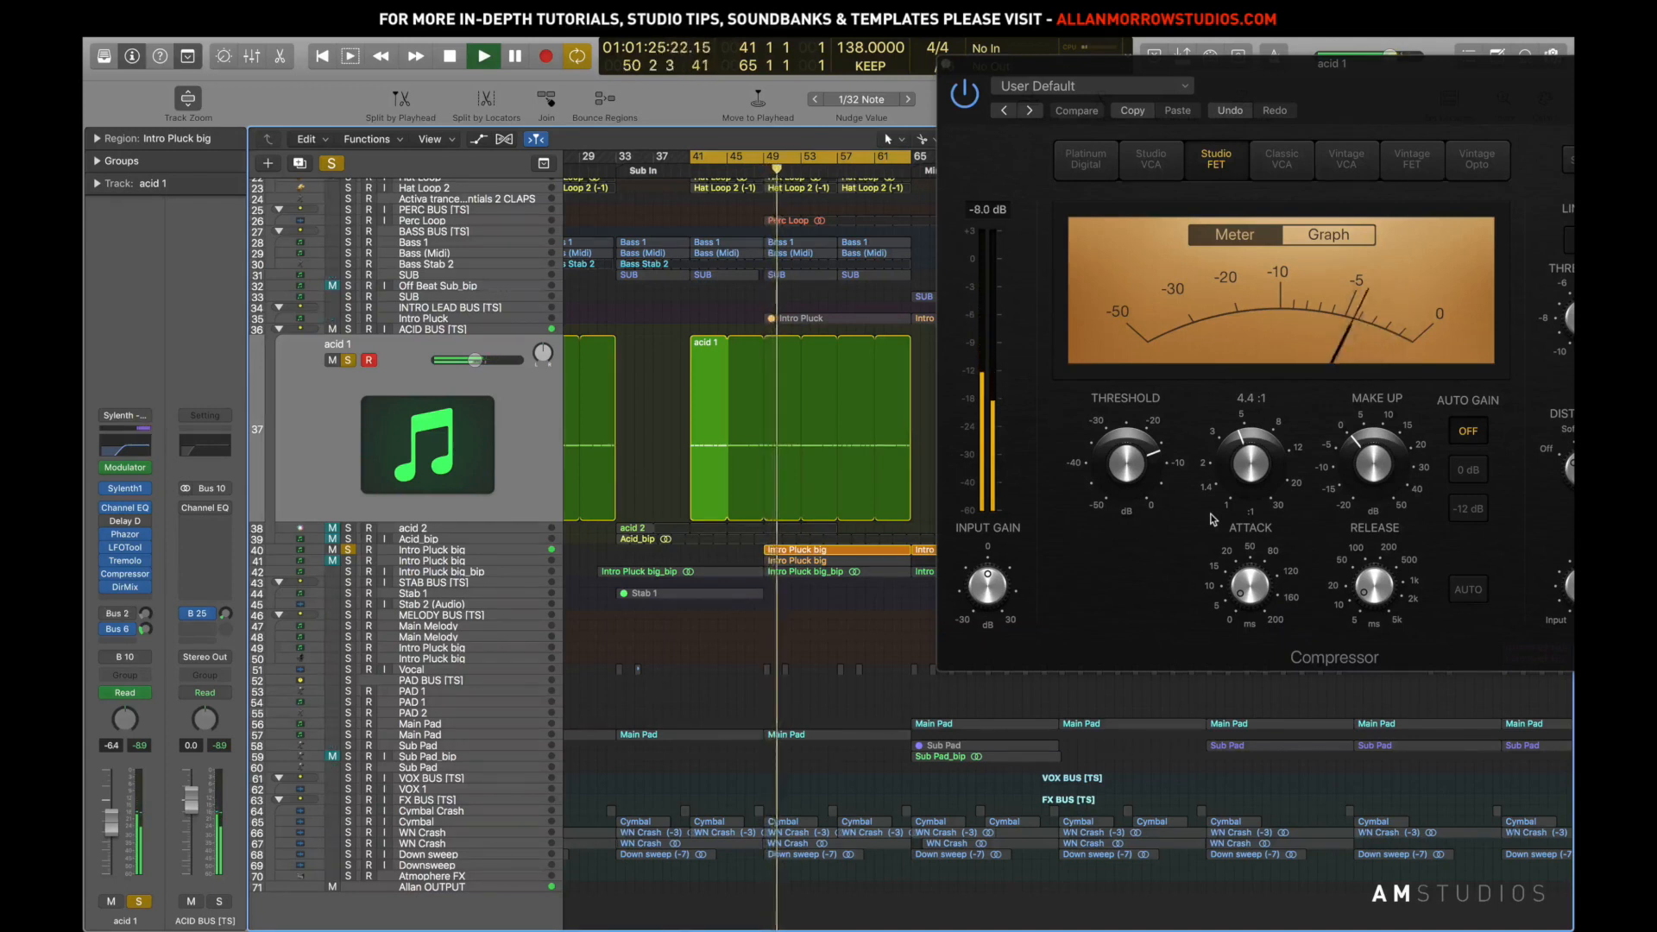
pyautogui.press('space')
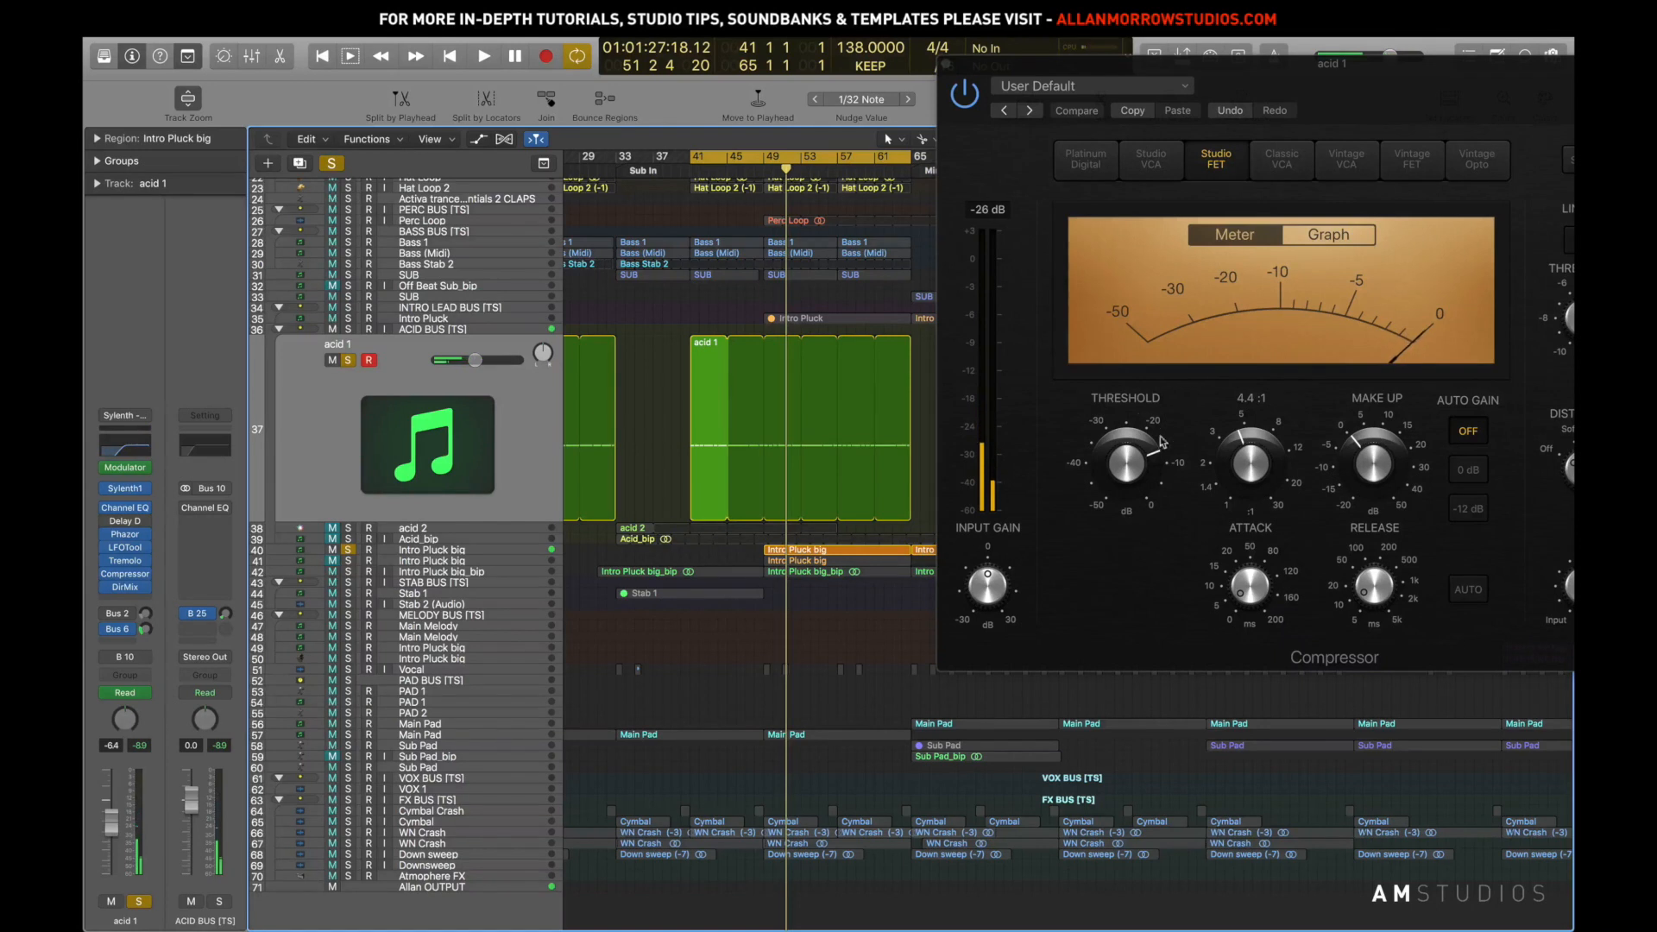
# Examine the acid 1 Compressor's ratio, attack and gain reduction meter, and move its window to uncover the regions from bar 81
pyautogui.moveTo(1166, 73); pyautogui.dragTo(1419, 233)
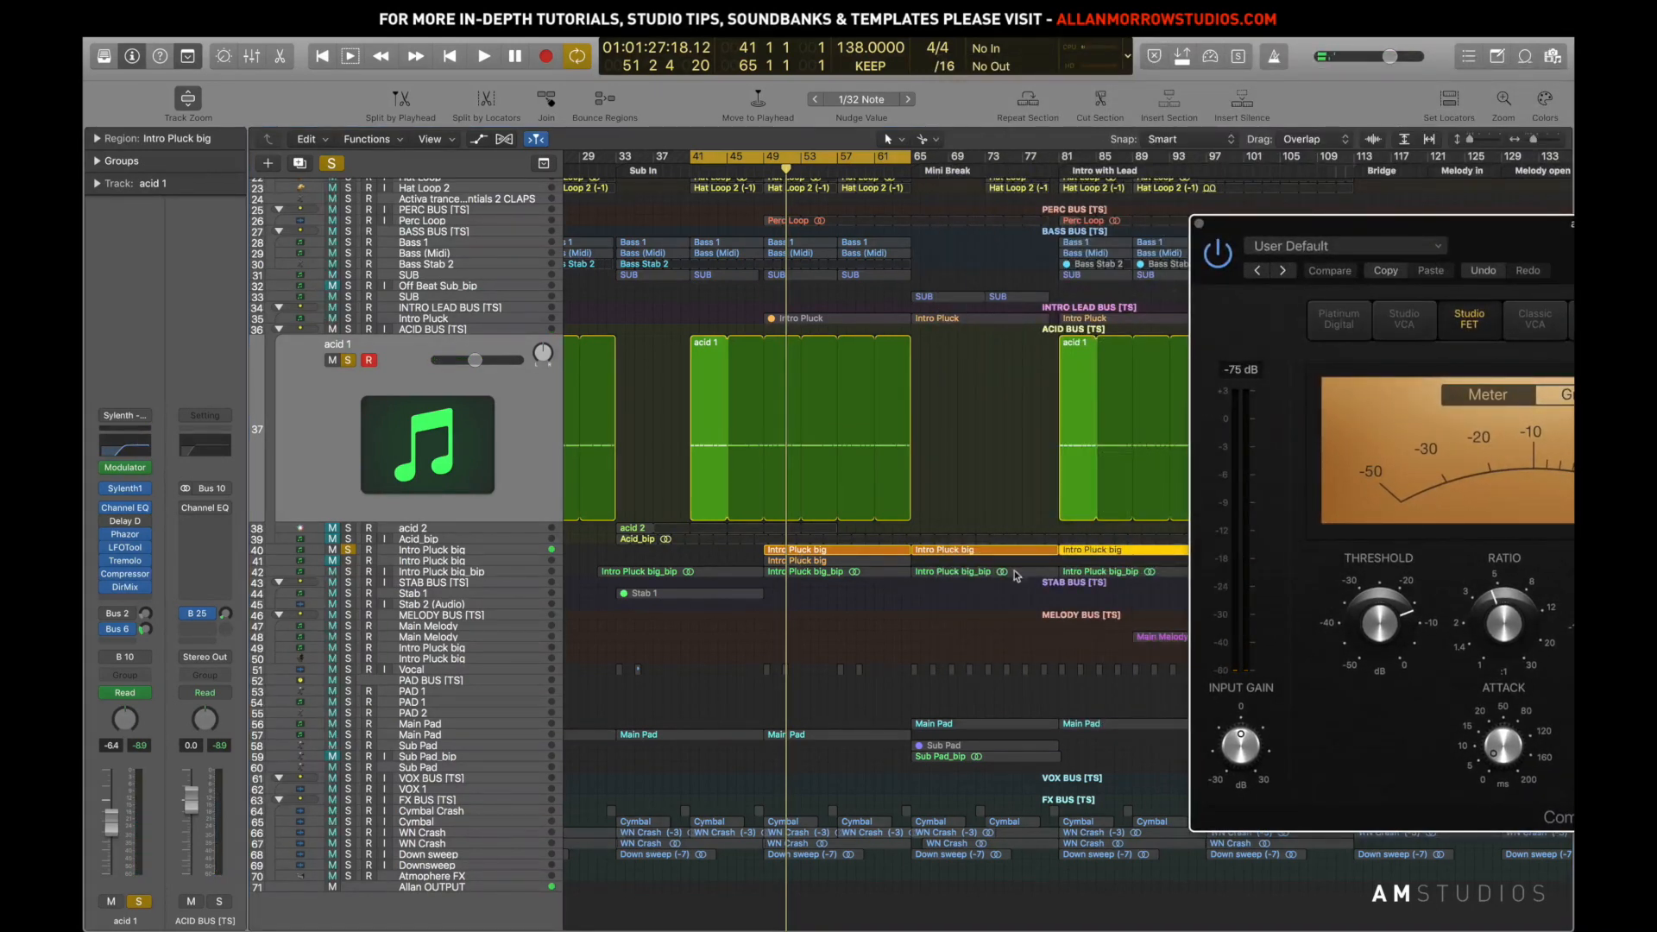
pyautogui.moveTo(1391, 225); pyautogui.dragTo(1018, 168)
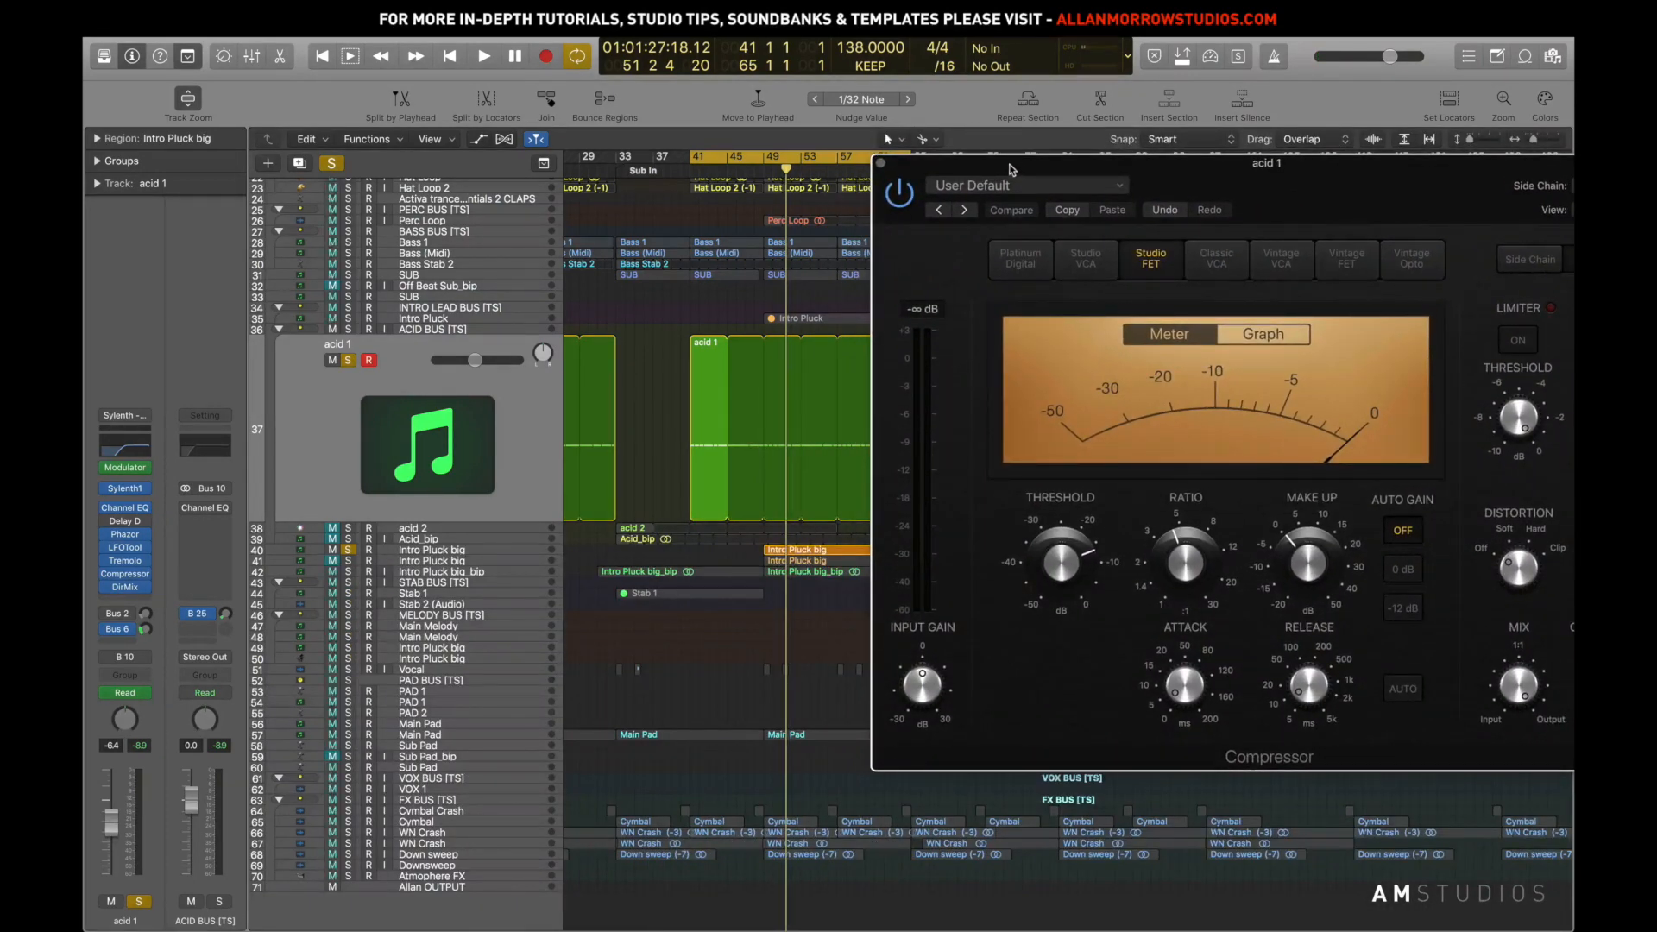
pyautogui.moveTo(1013, 170); pyautogui.dragTo(1030, 134)
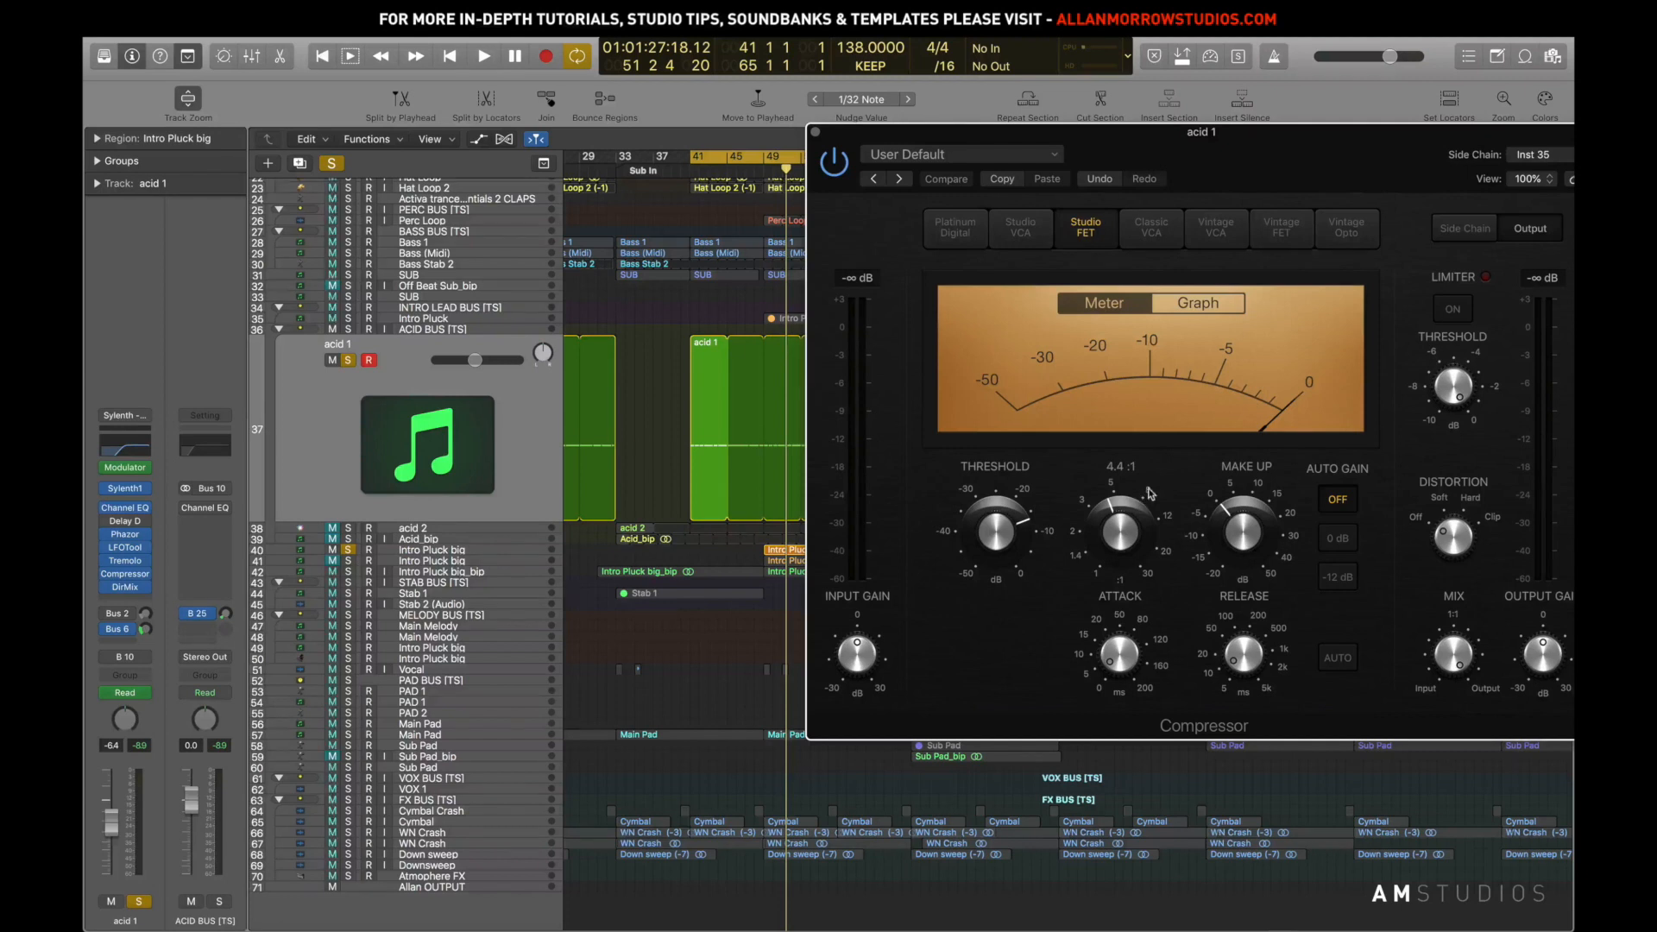
pyautogui.moveTo(1154, 650)
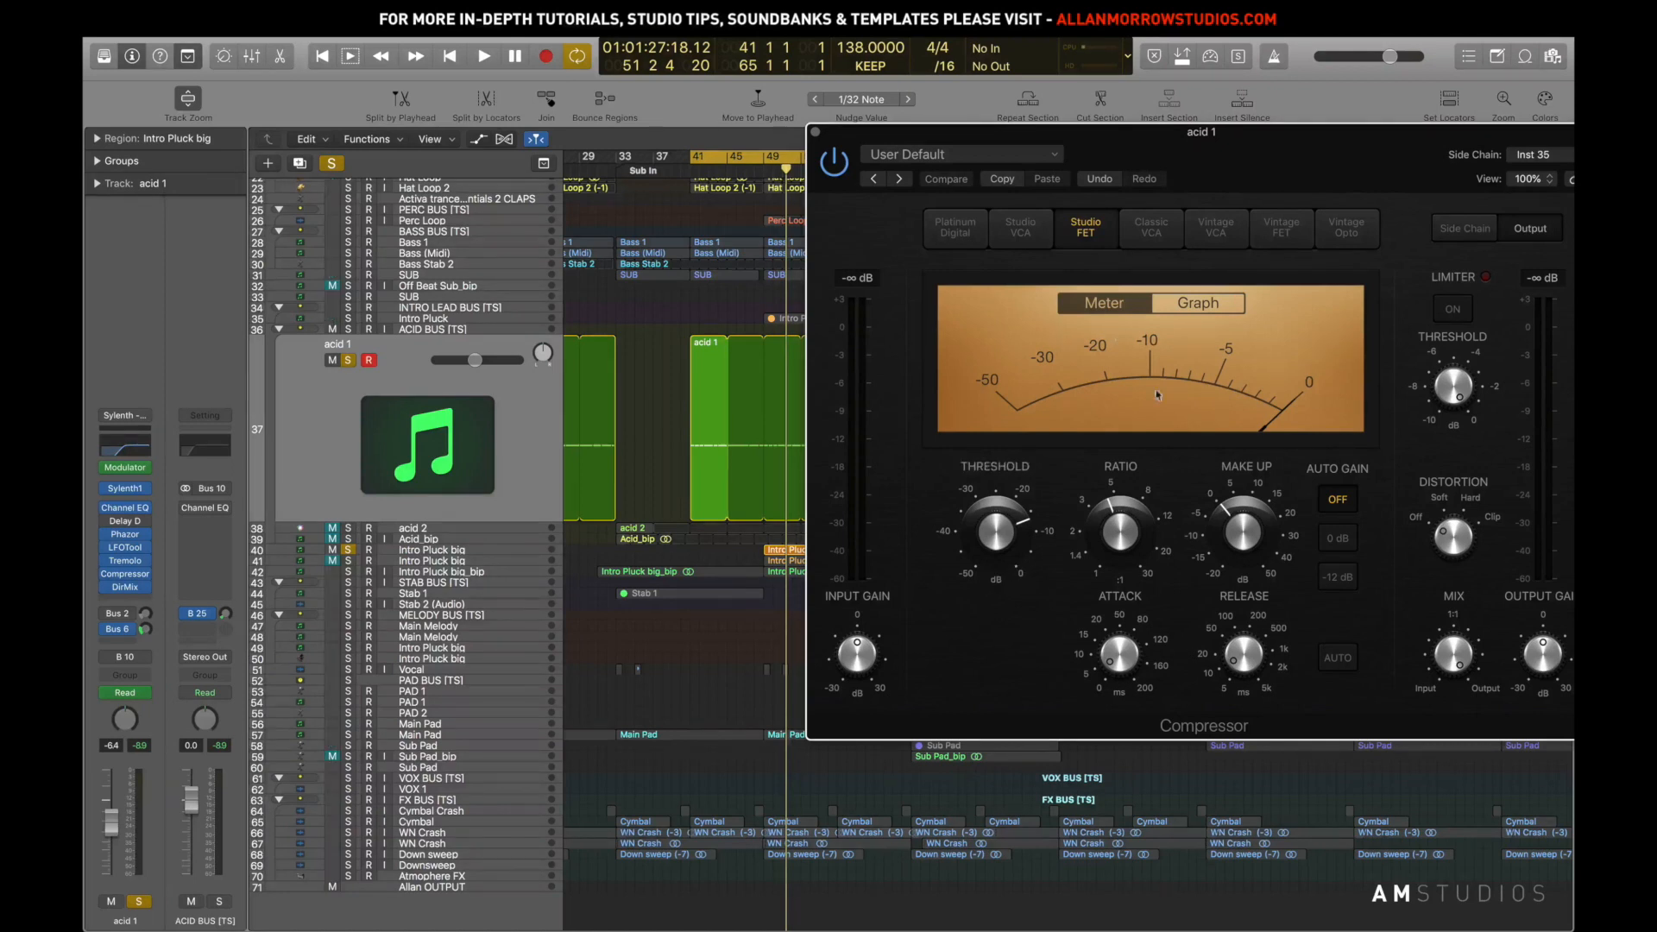
pyautogui.moveTo(1103, 142); pyautogui.dragTo(1229, 158)
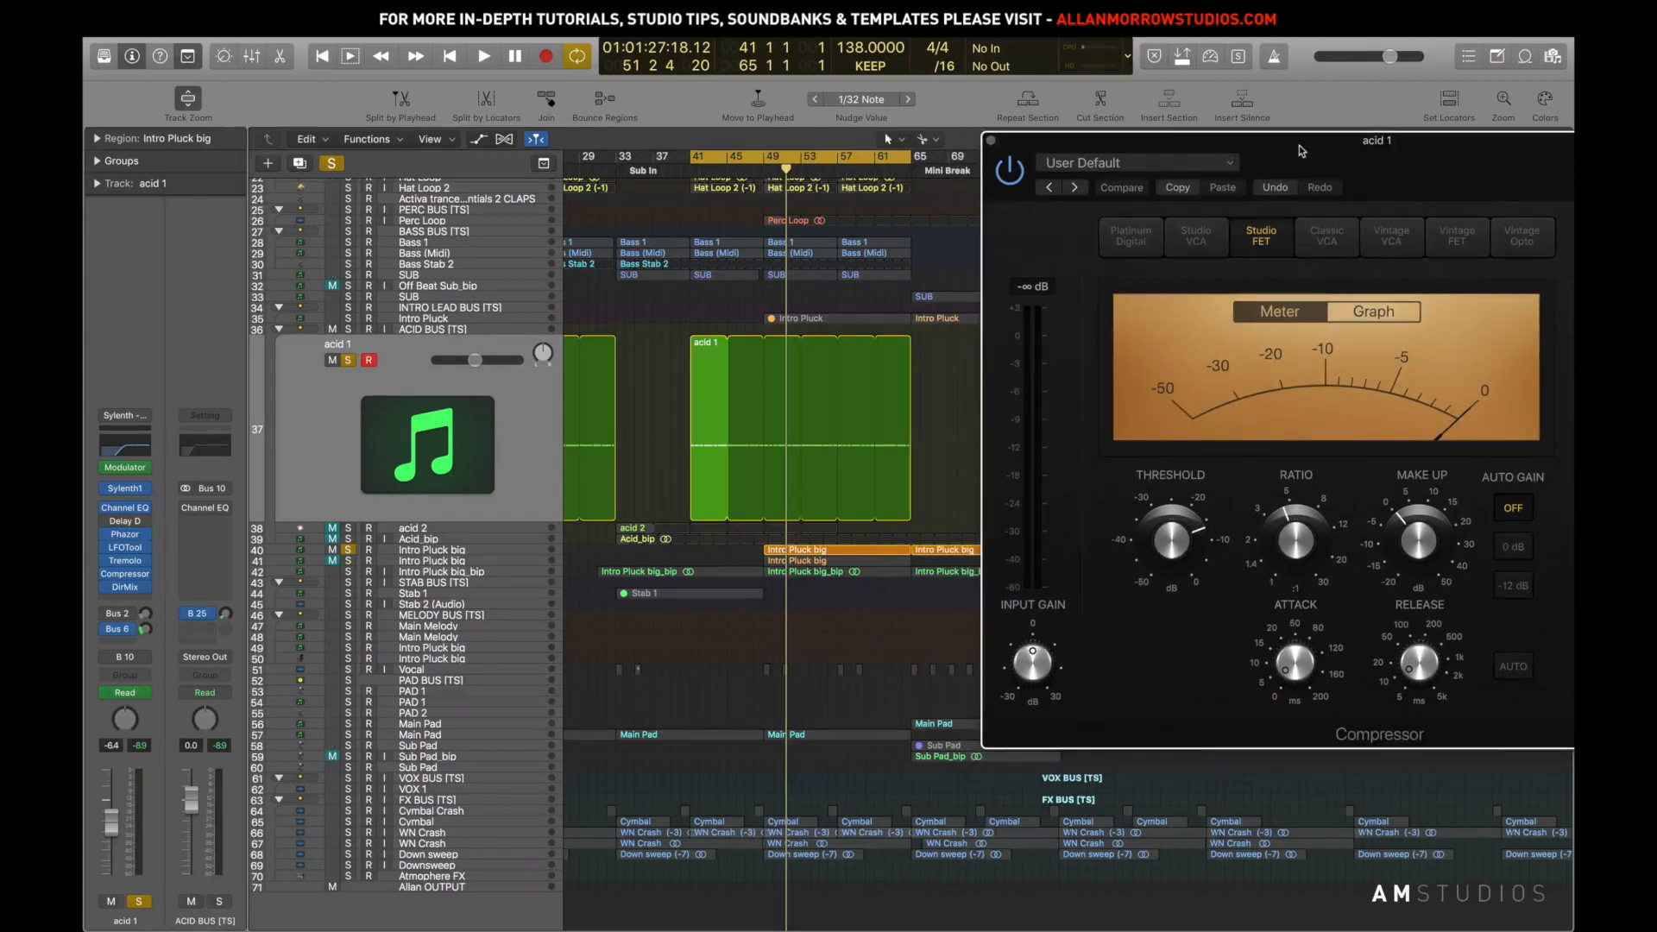
pyautogui.moveTo(1305, 158); pyautogui.dragTo(1533, 159)
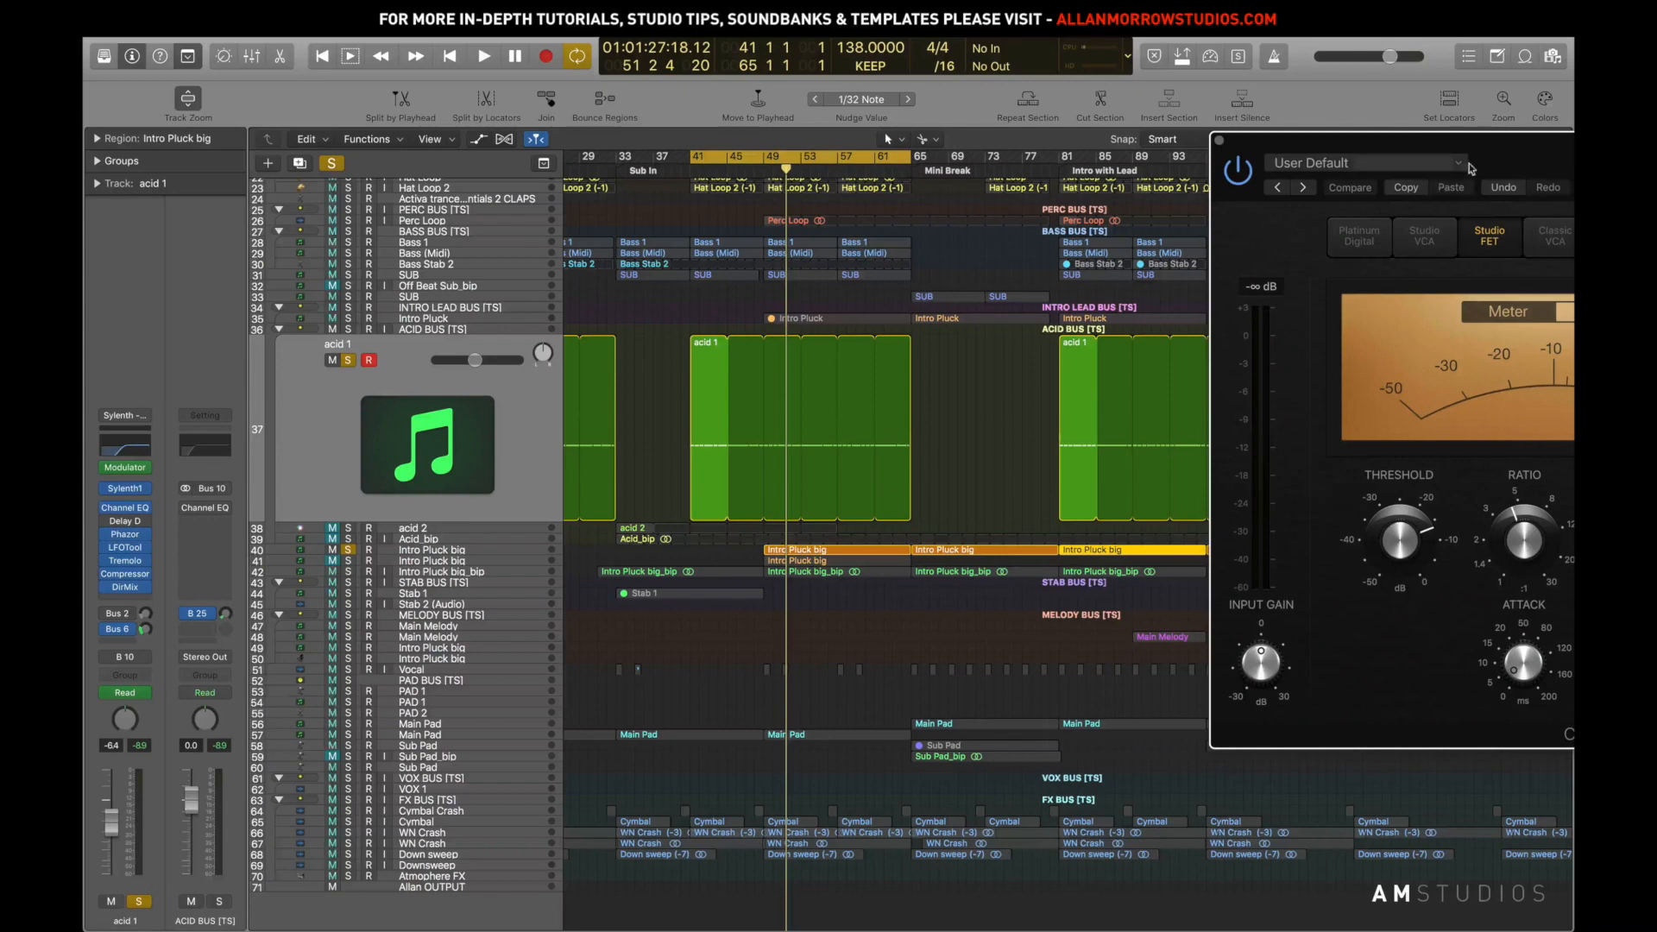
pyautogui.moveTo(1398, 140); pyautogui.dragTo(324, 213)
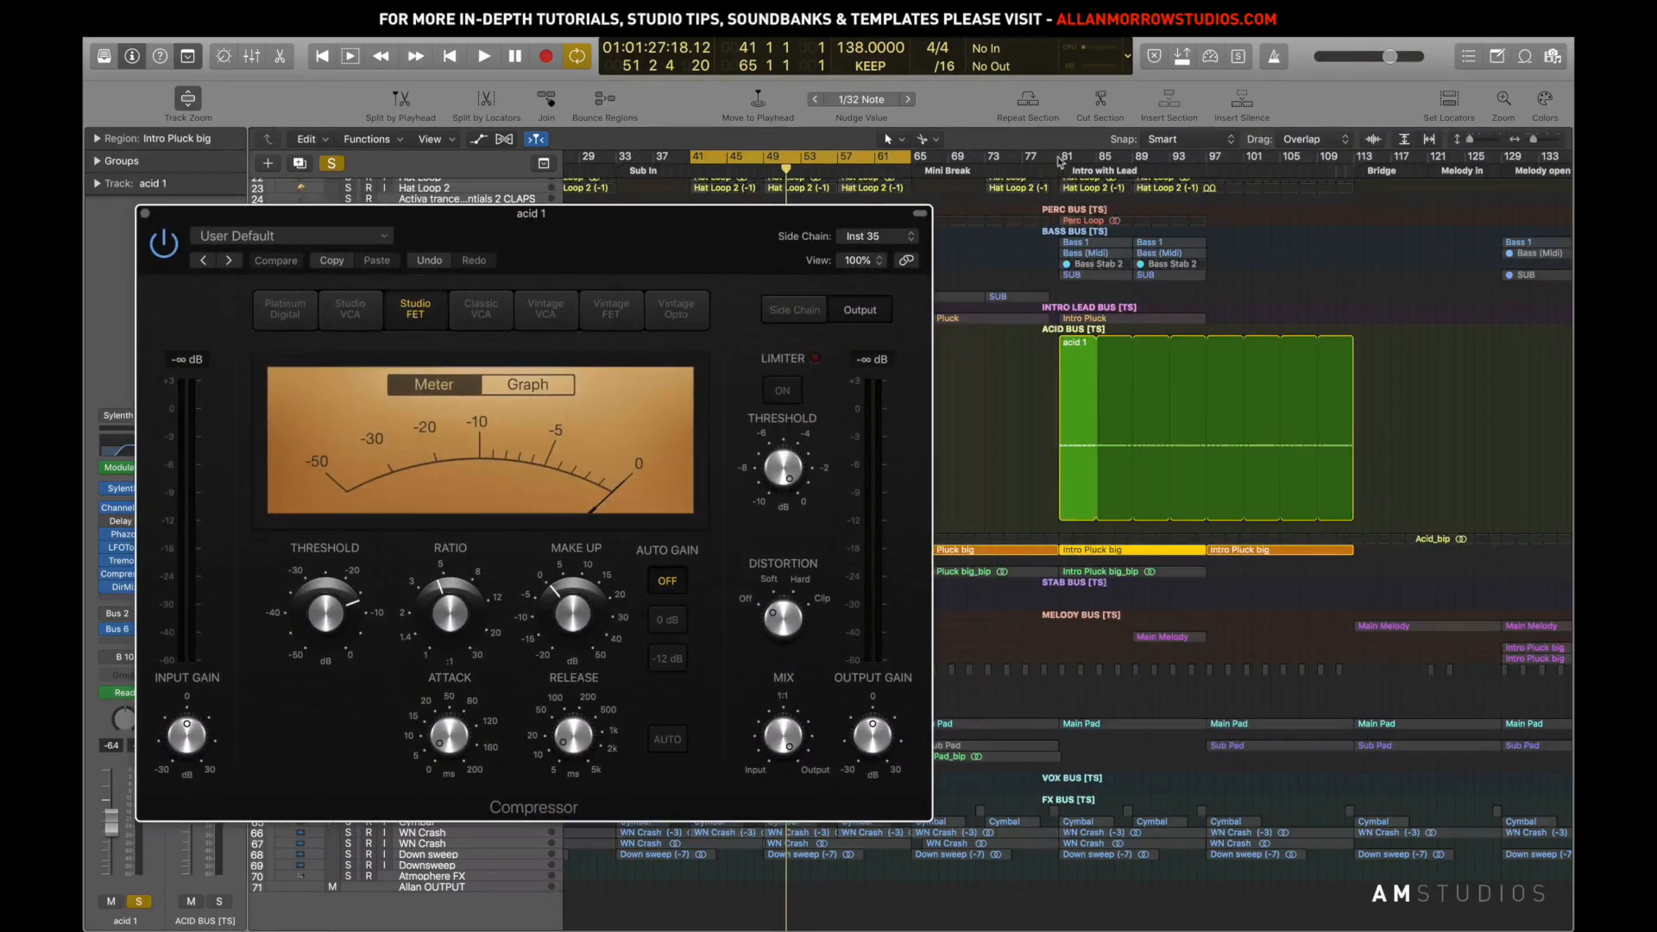
# Set the cycle range to bars 81 to 98 and close the acid 1 Compressor window
pyautogui.moveTo(1060, 161); pyautogui.dragTo(1219, 188)
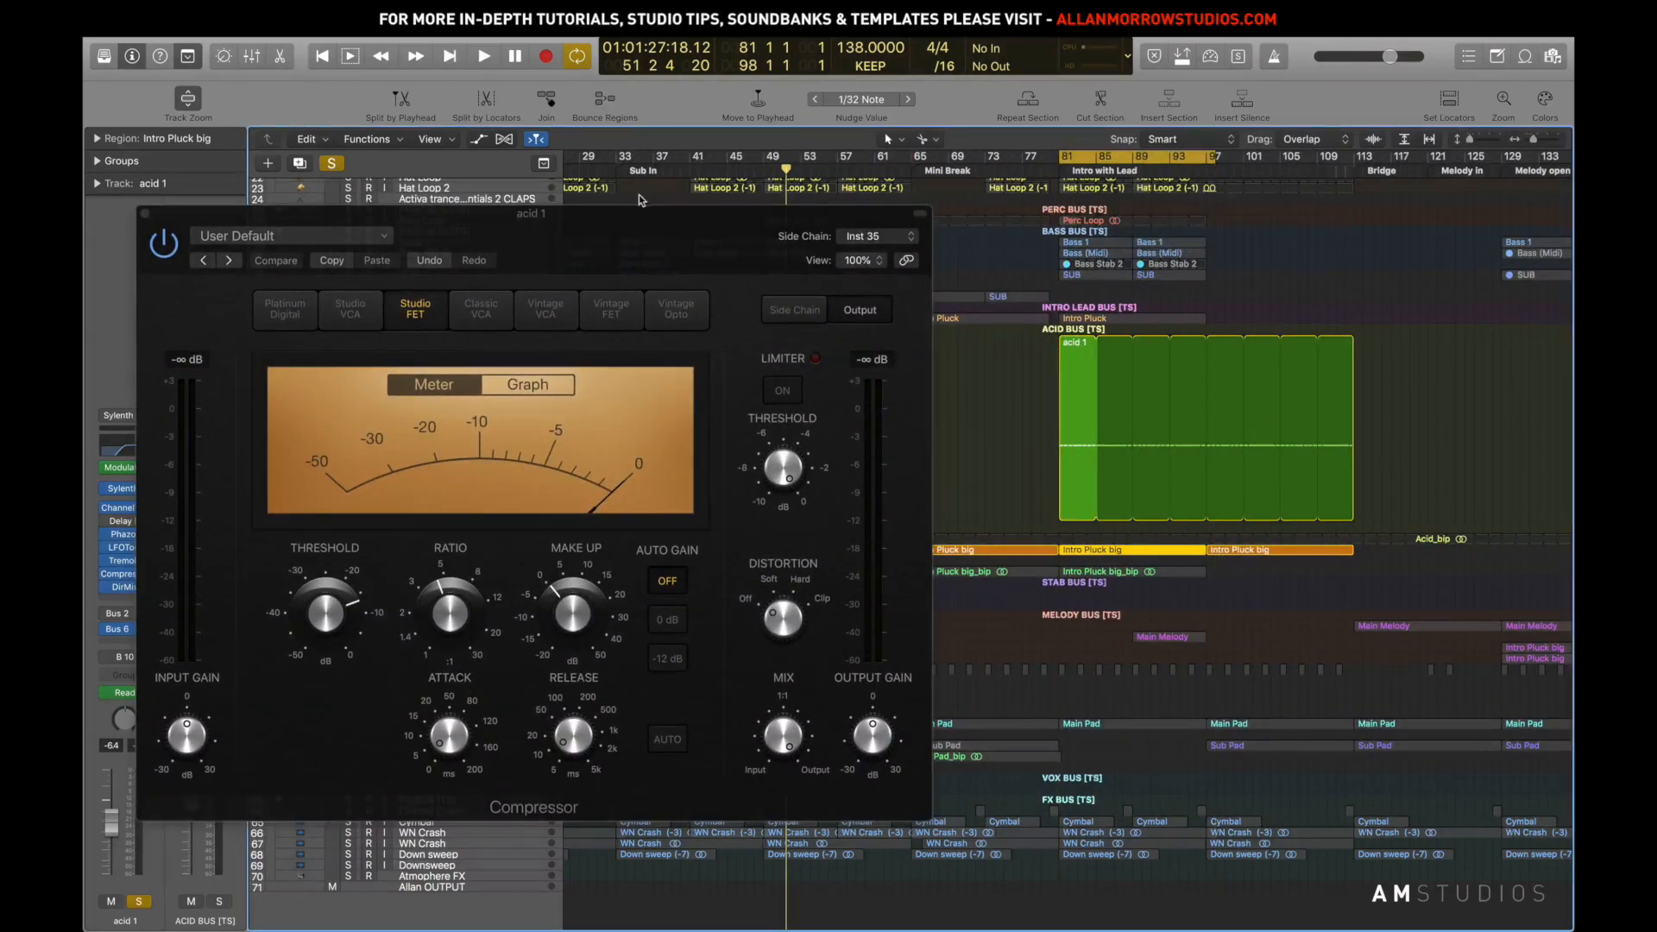
pyautogui.moveTo(581, 229); pyautogui.dragTo(670, 194)
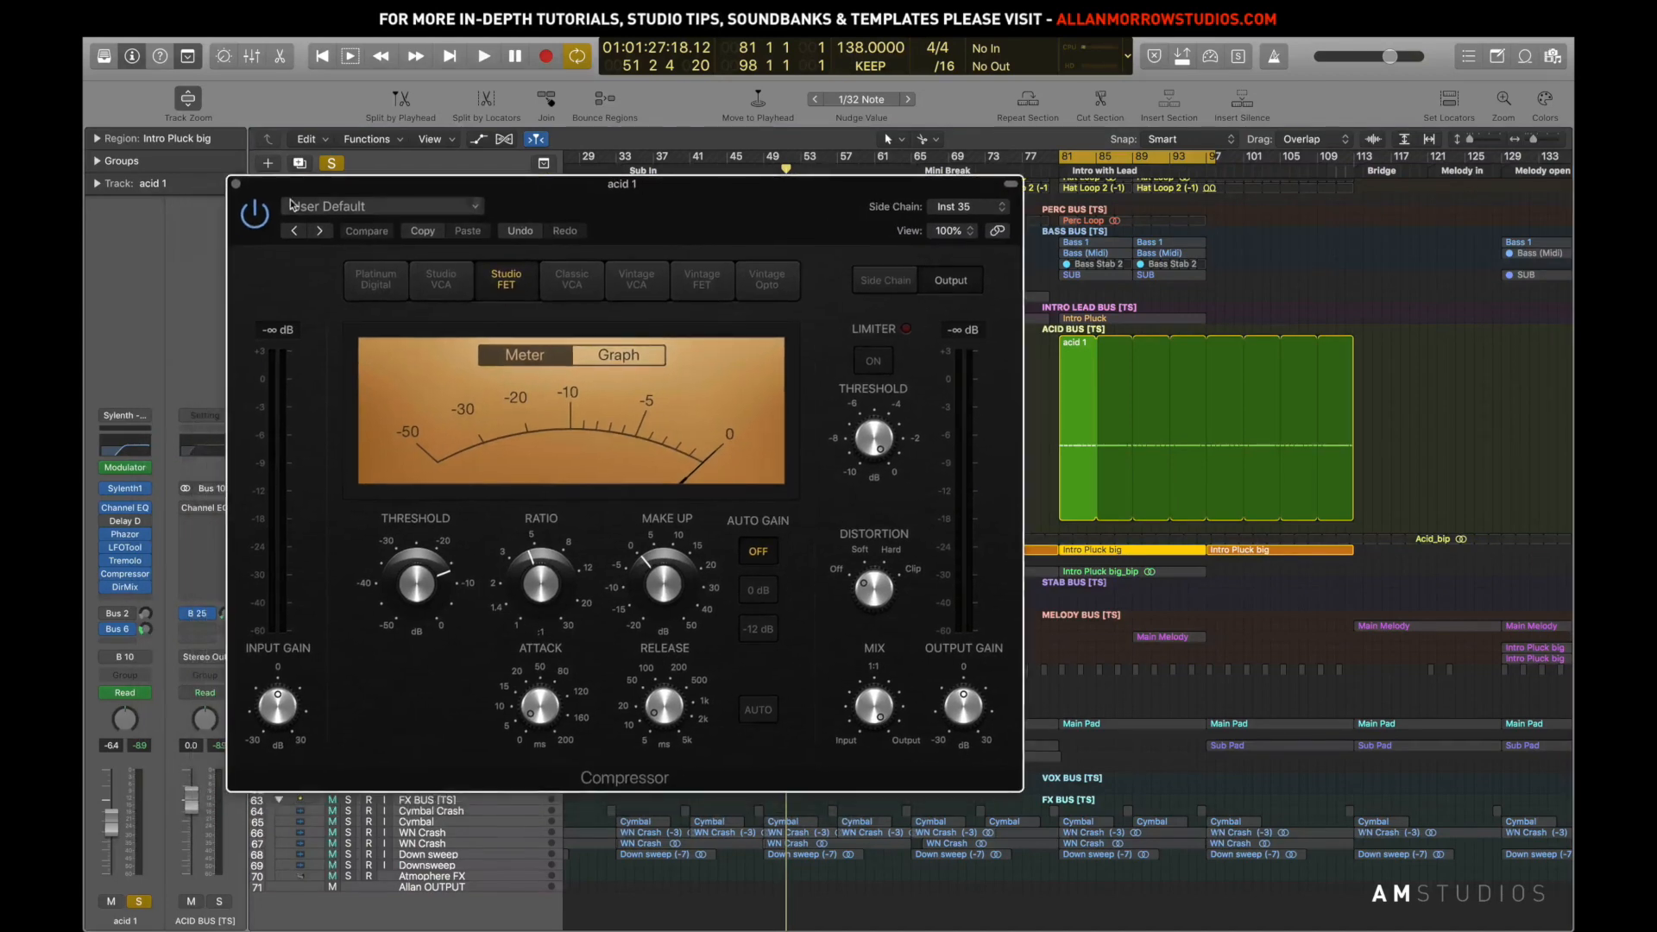
pyautogui.click(237, 184)
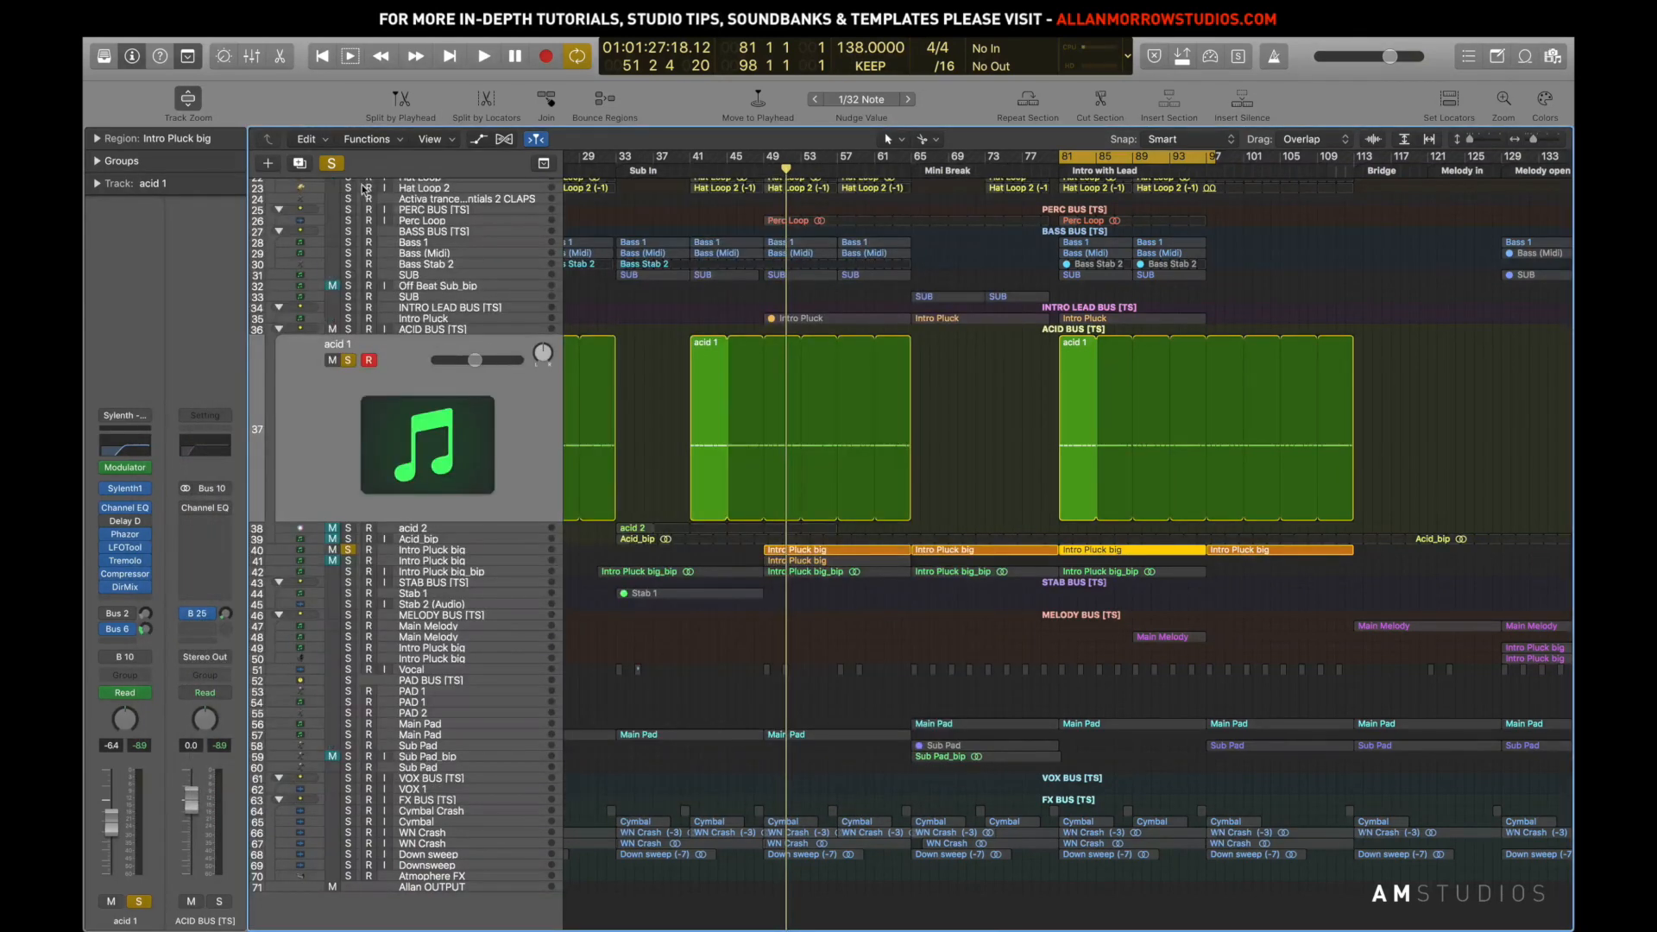
# Turn off all track solos and play the full arrangement from bar 81
pyautogui.click(331, 164)
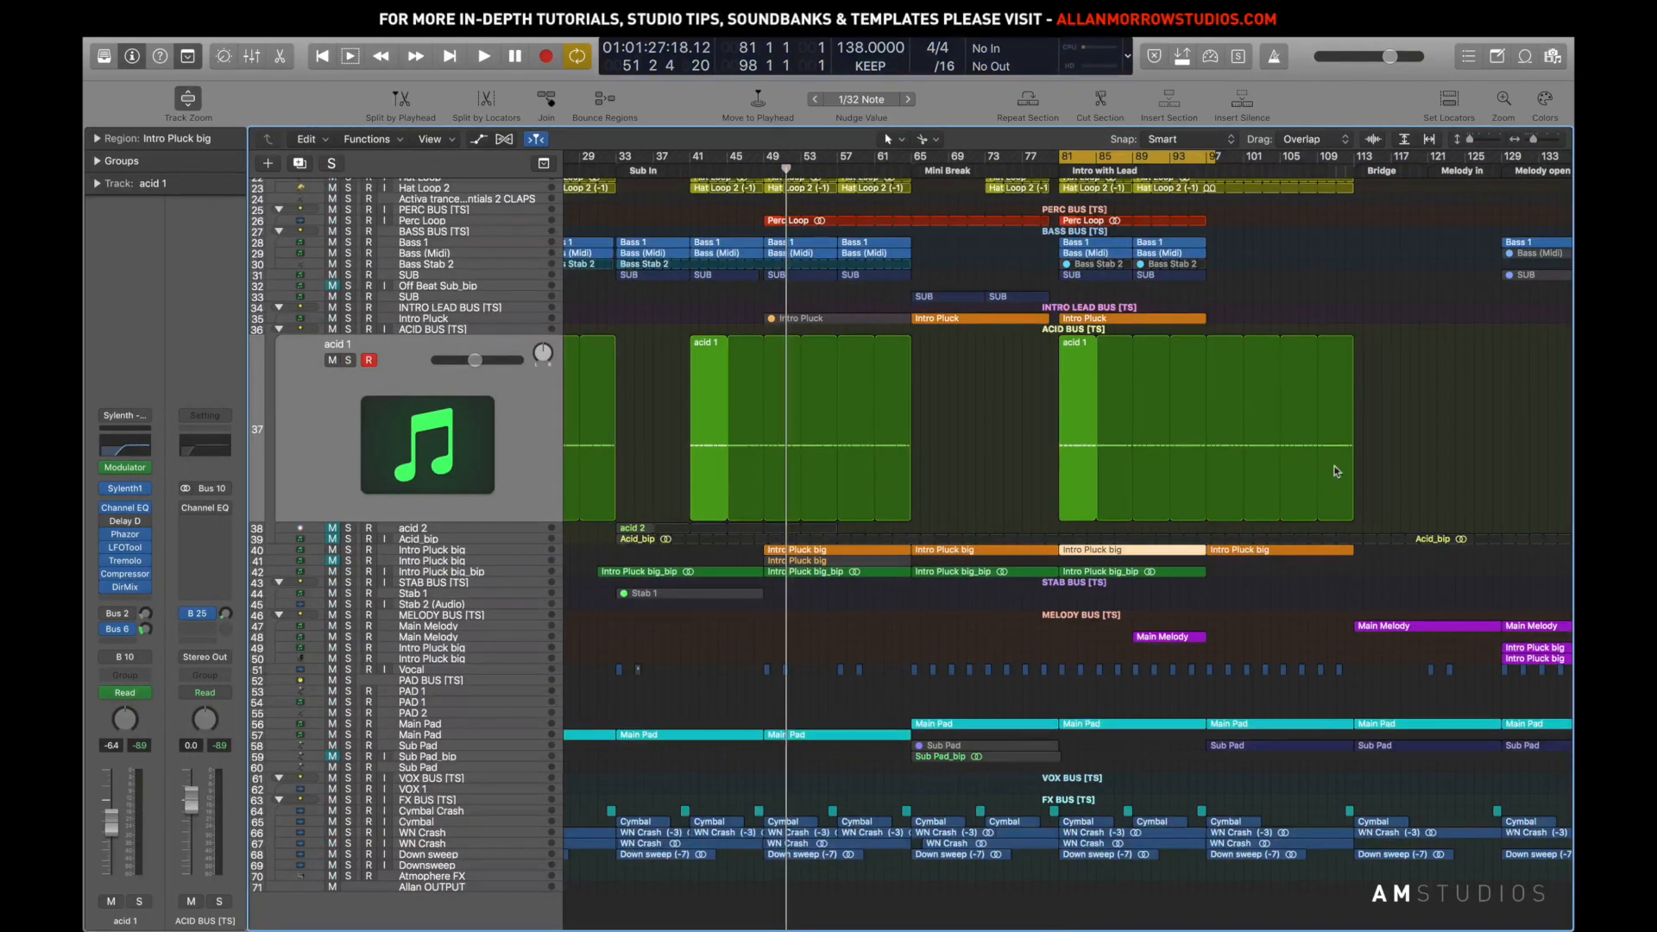
pyautogui.press('space')
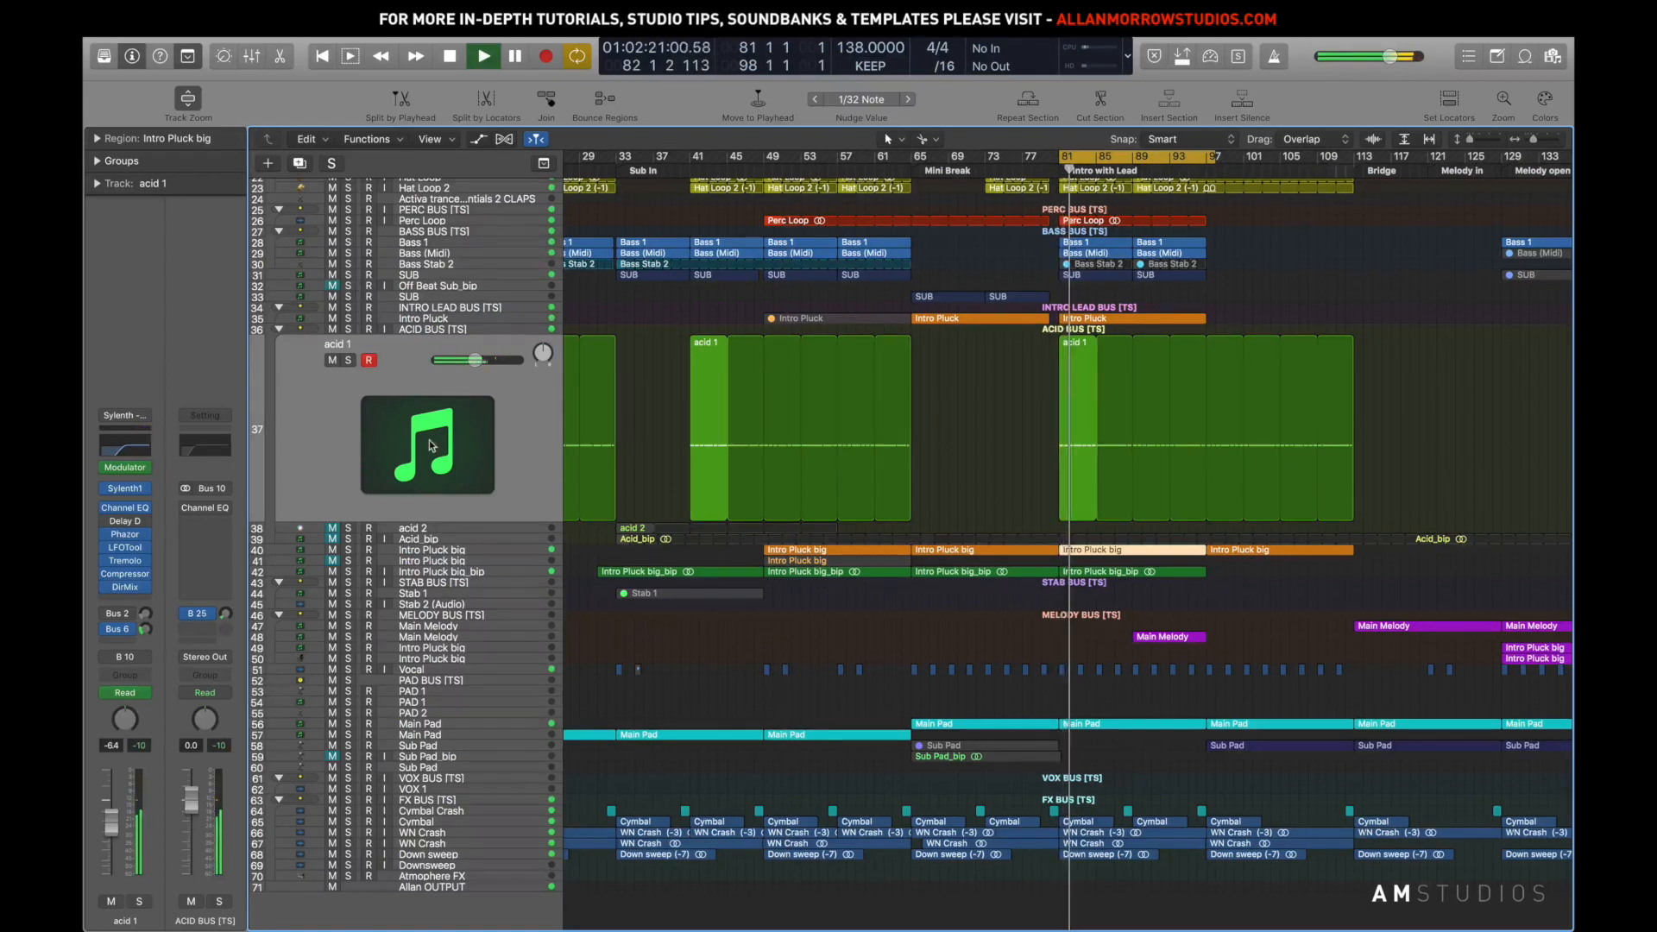
pyautogui.press('space')
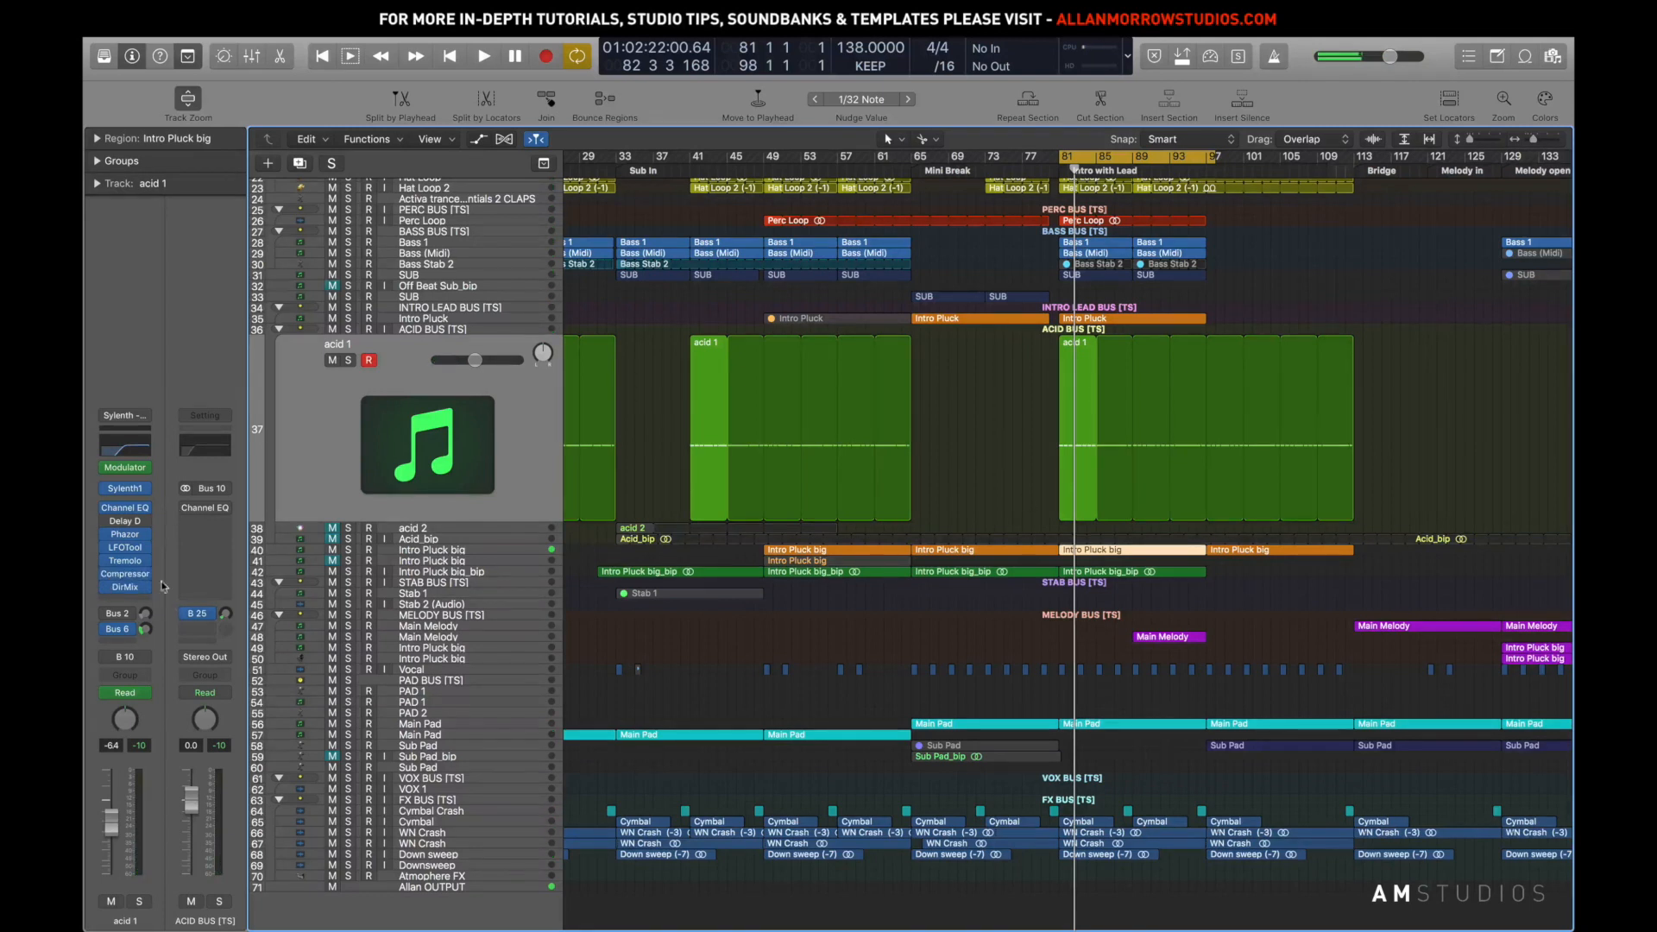
pyautogui.press('space')
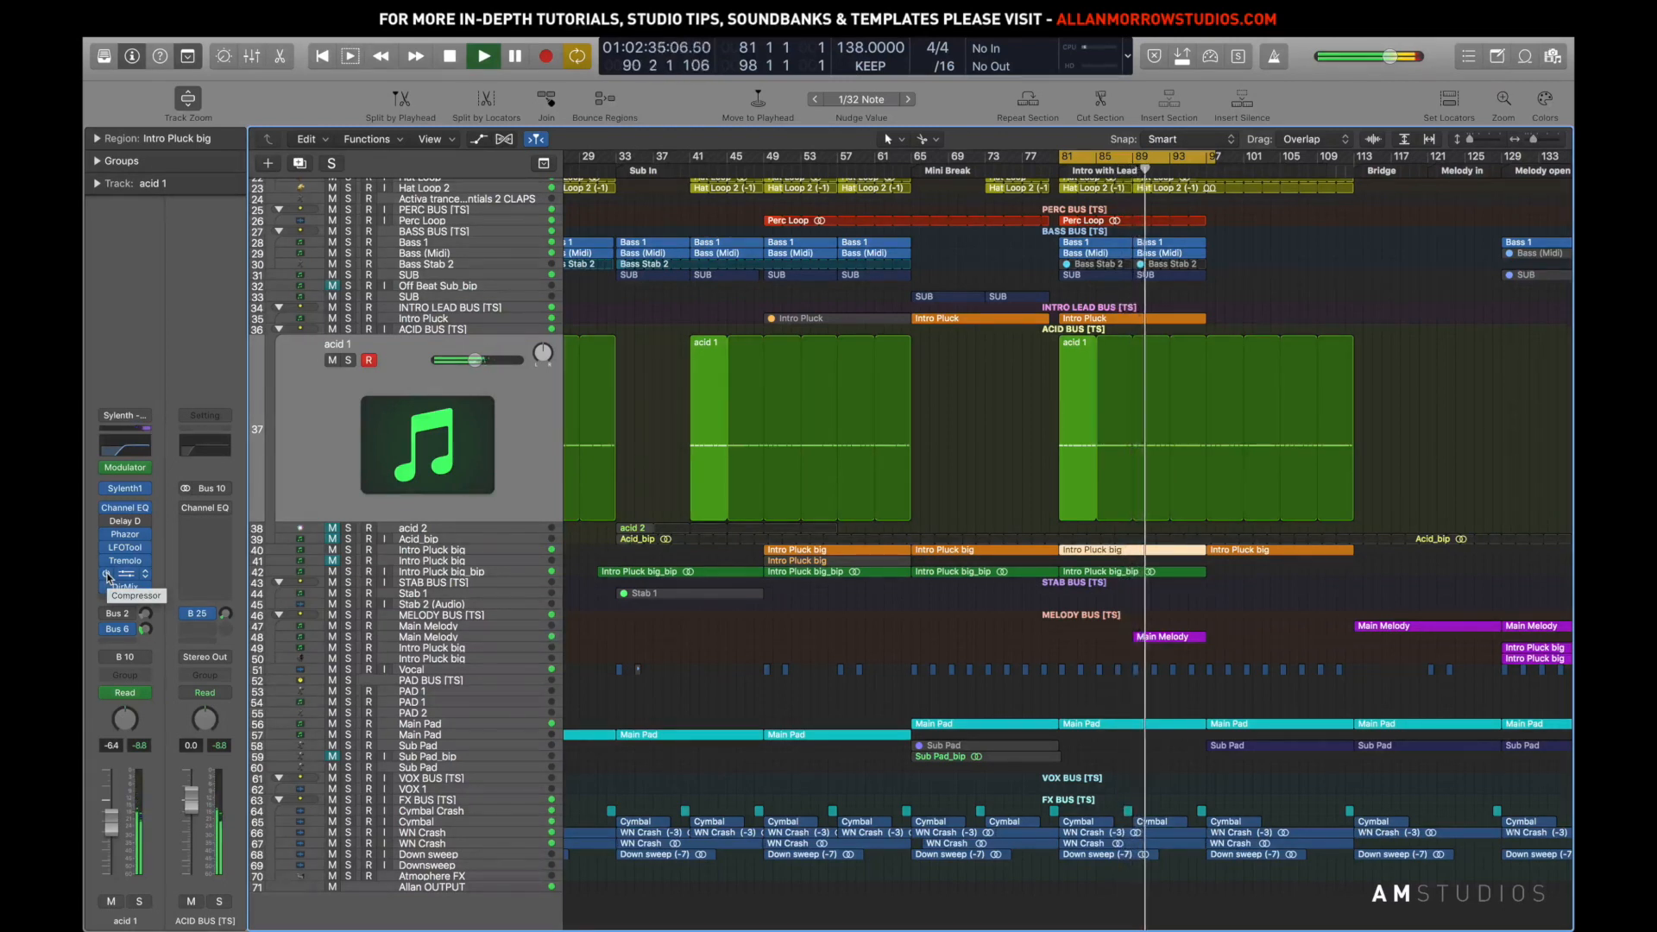
pyautogui.press('space')
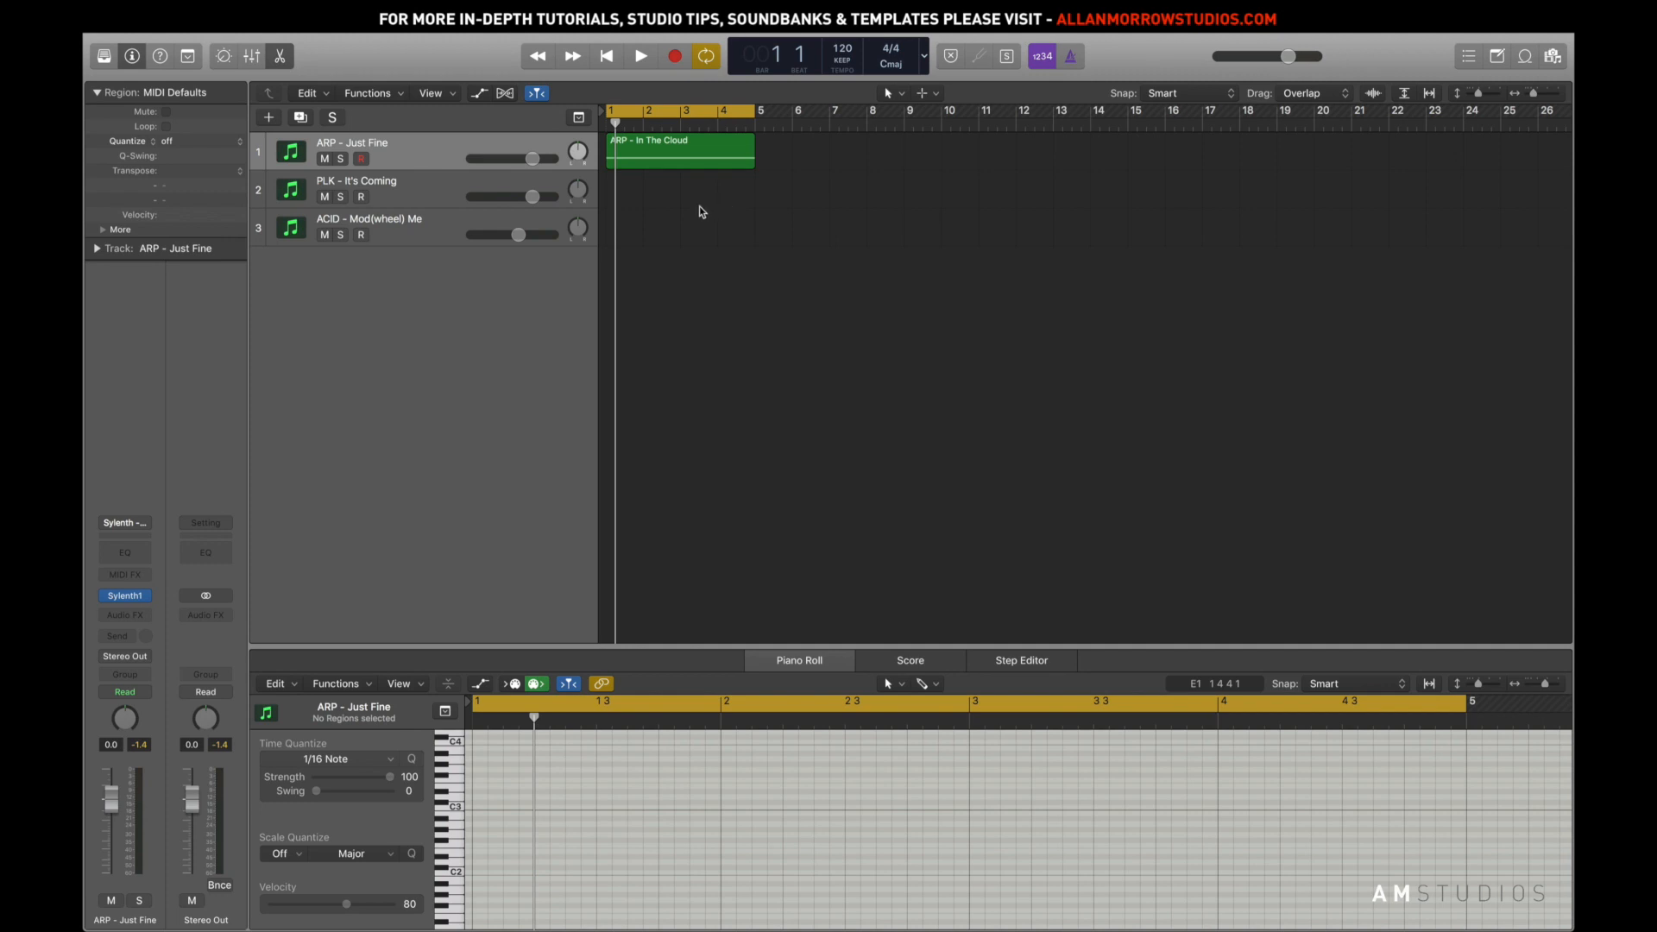
# Select the ARP - In The Cloud region and open its track's Sylenth1 window, placed clear of the region
pyautogui.click(413, 156)
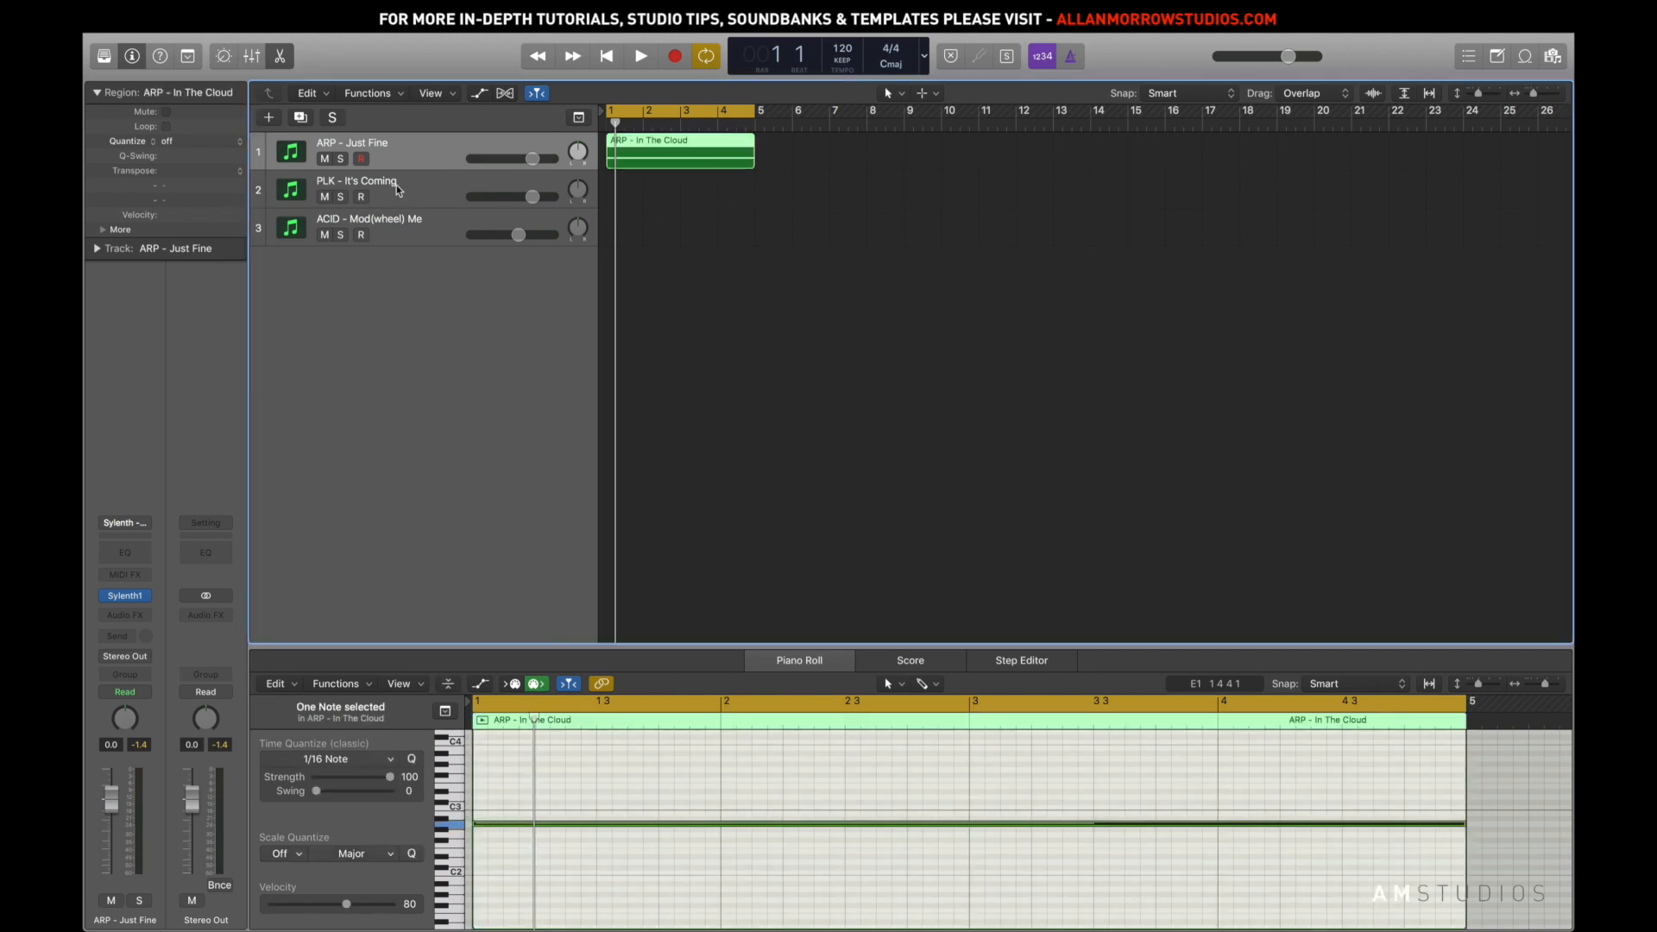
pyautogui.click(127, 600)
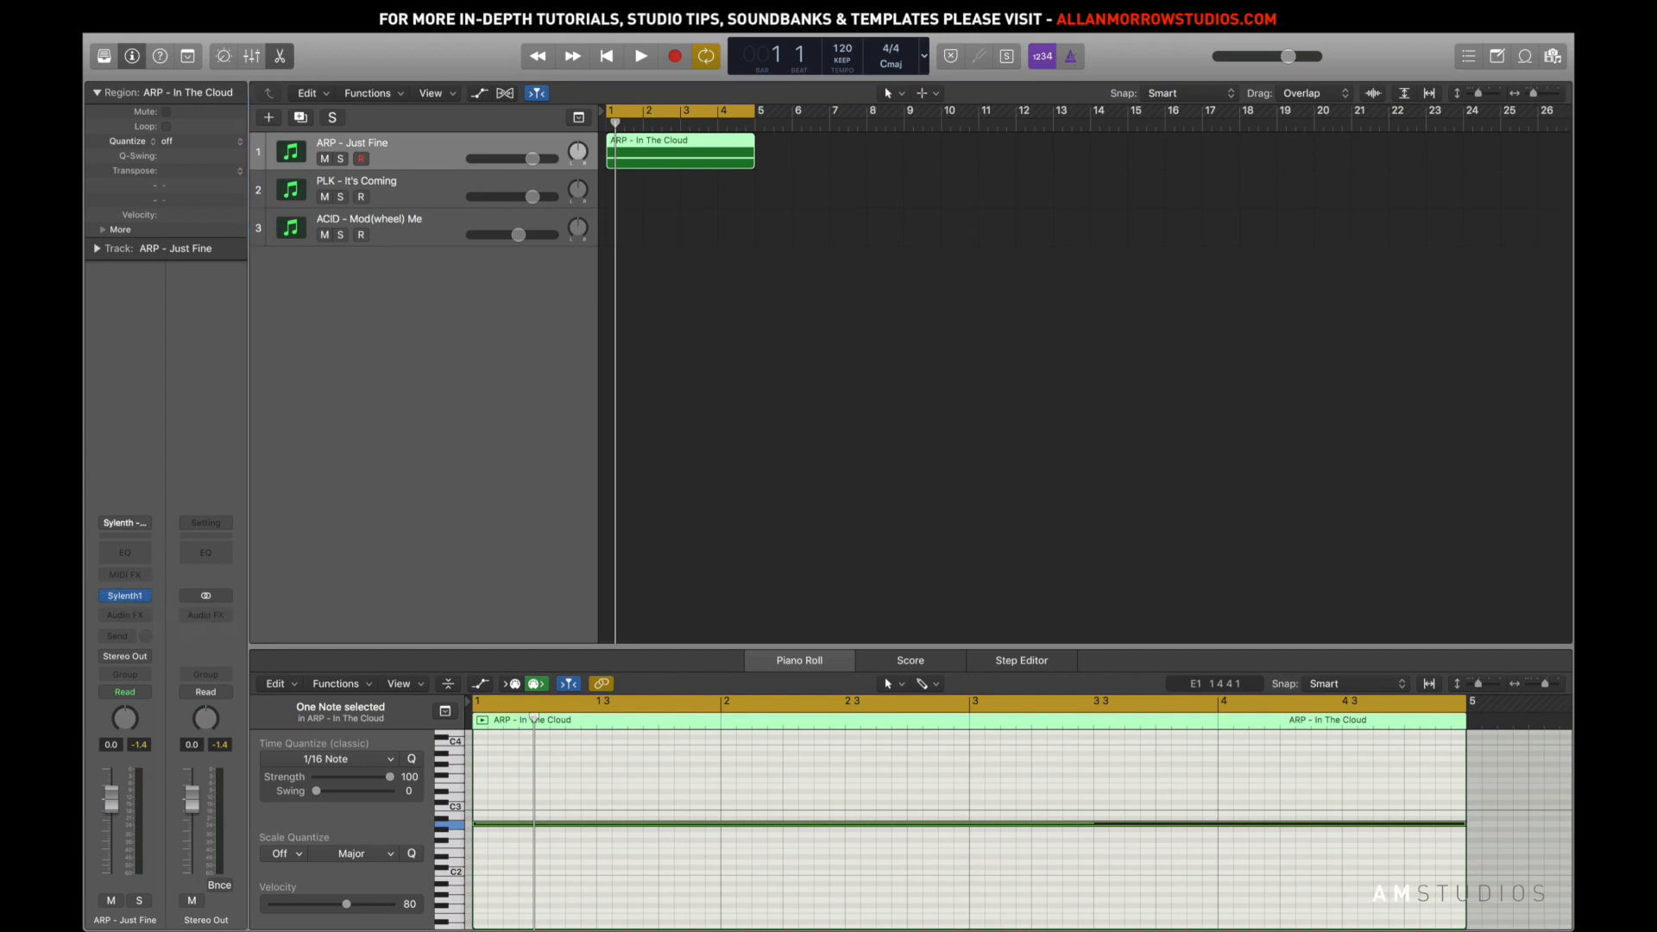
pyautogui.moveTo(1198, 70); pyautogui.dragTo(1281, 97)
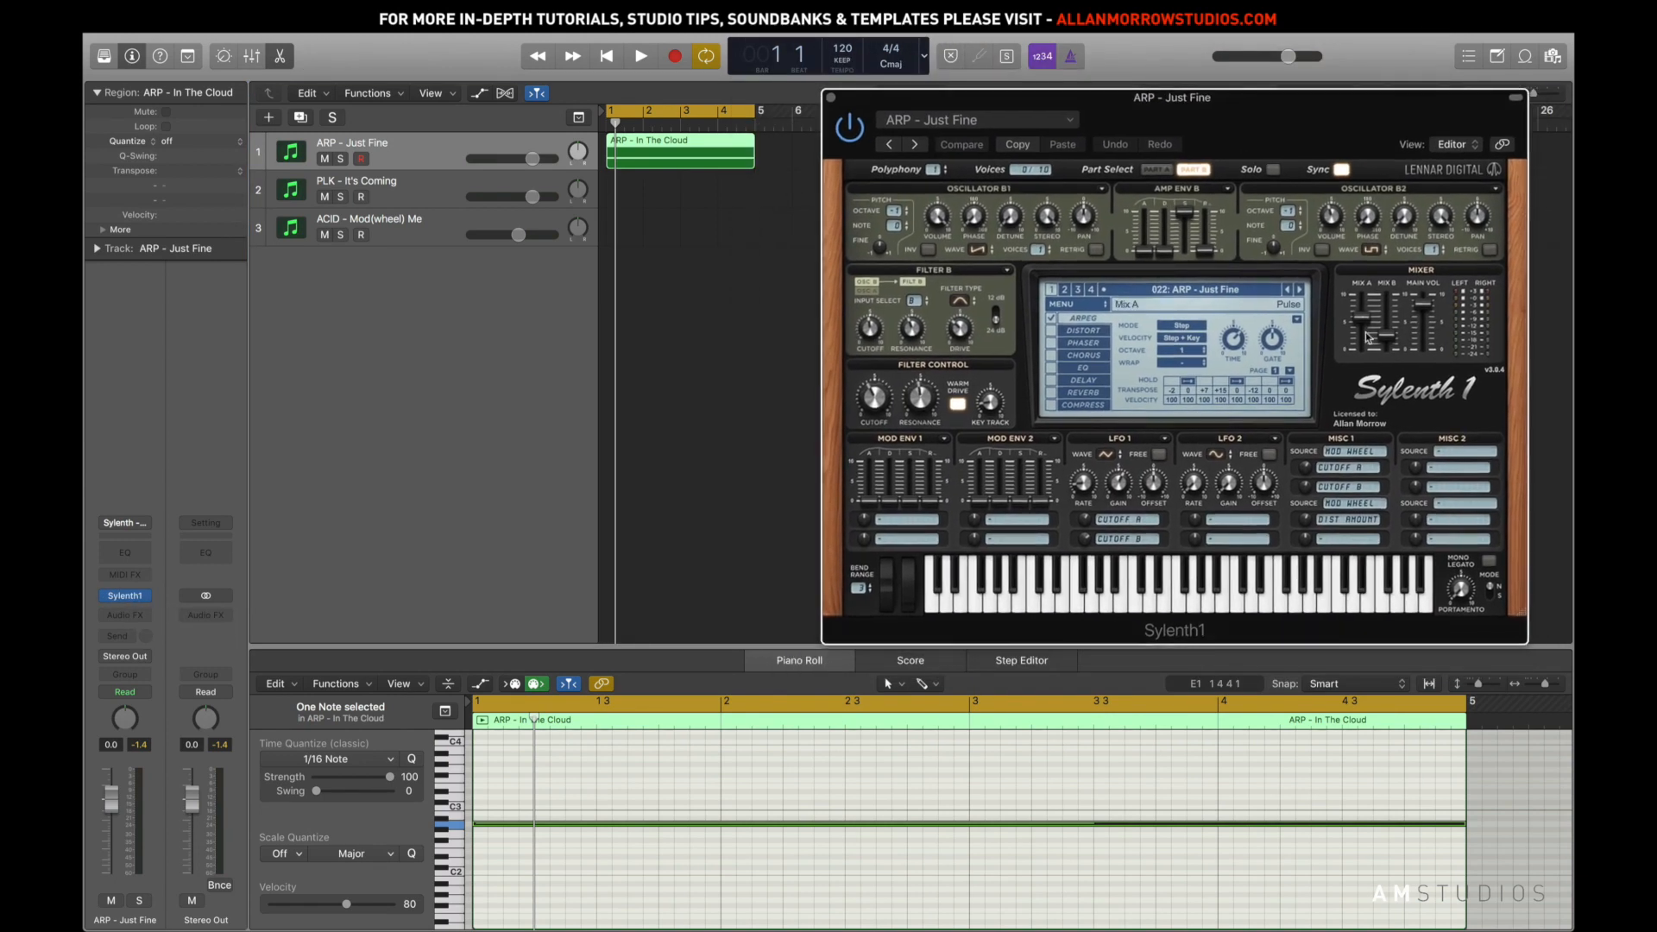
# Audition earlier Sylenth1 arpeggio presets against the region and load preset 018, ARP - Feeling Great
pyautogui.click(1286, 291)
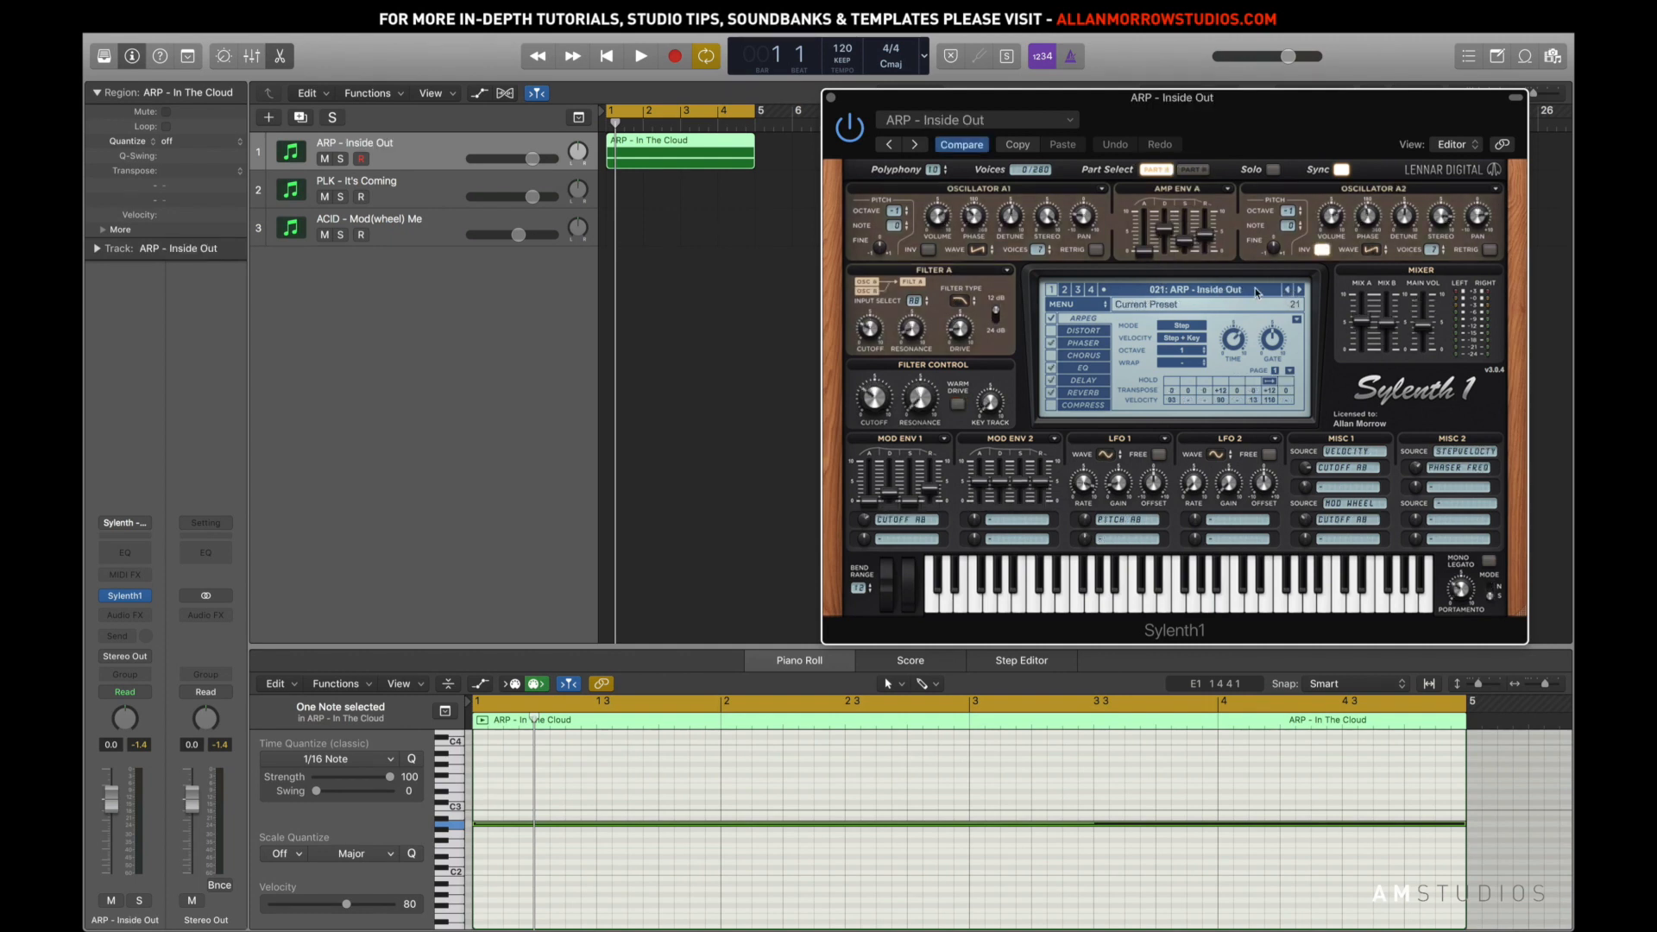
pyautogui.click(1286, 292)
pyautogui.click(1287, 292)
pyautogui.press('space')
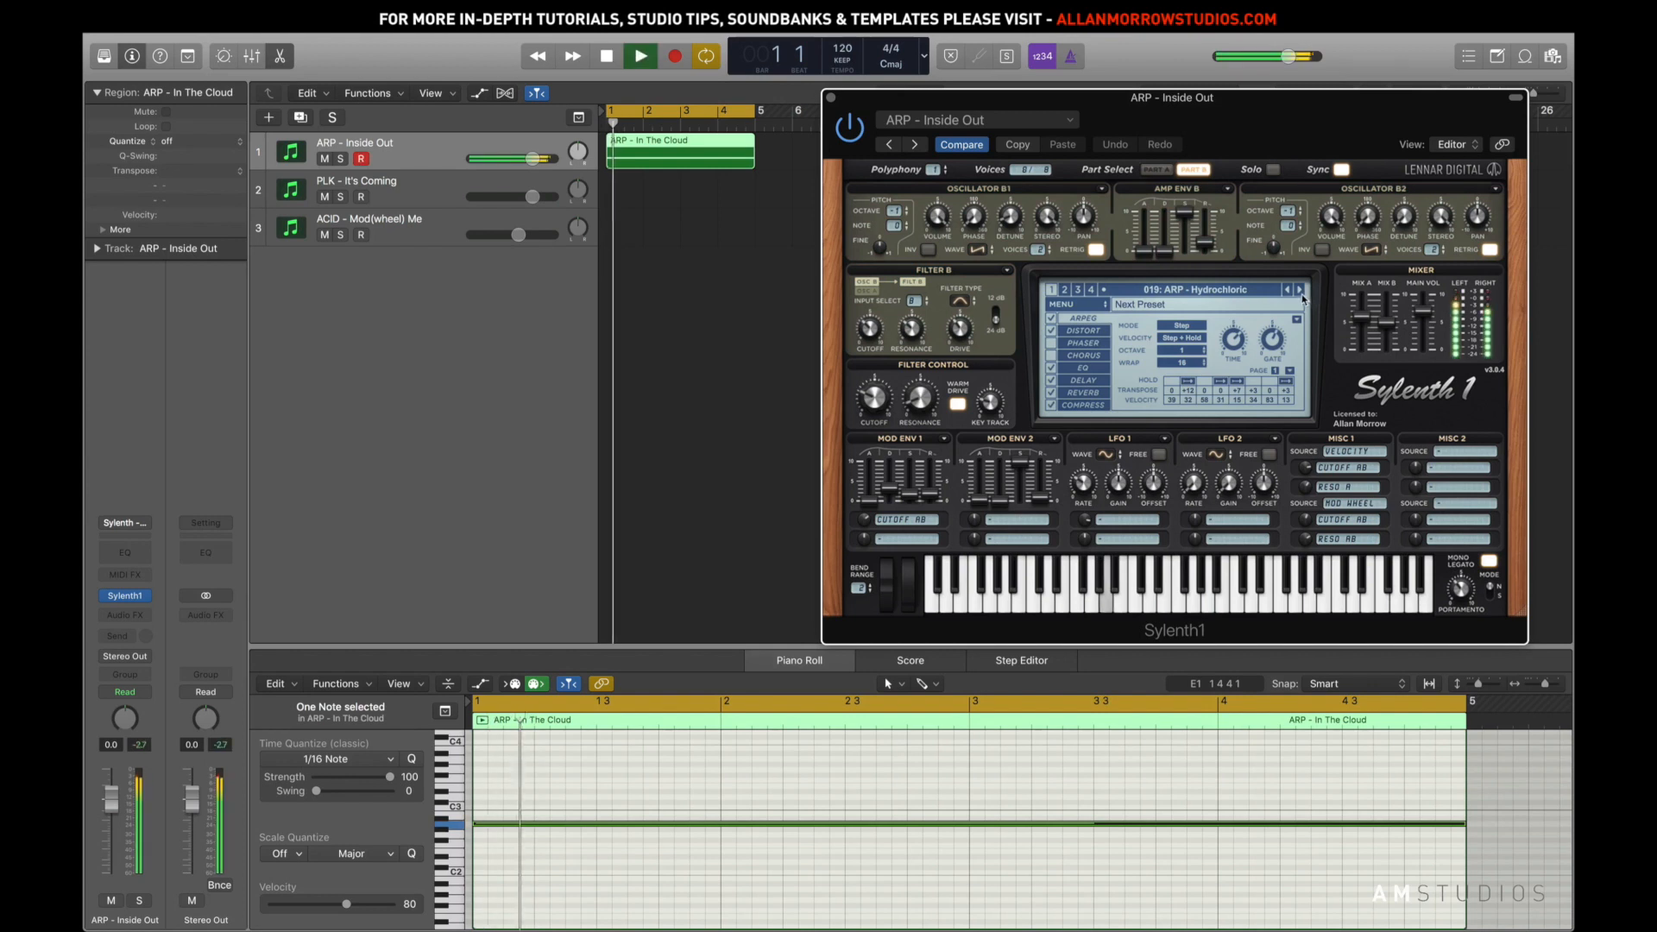
pyautogui.click(1301, 294)
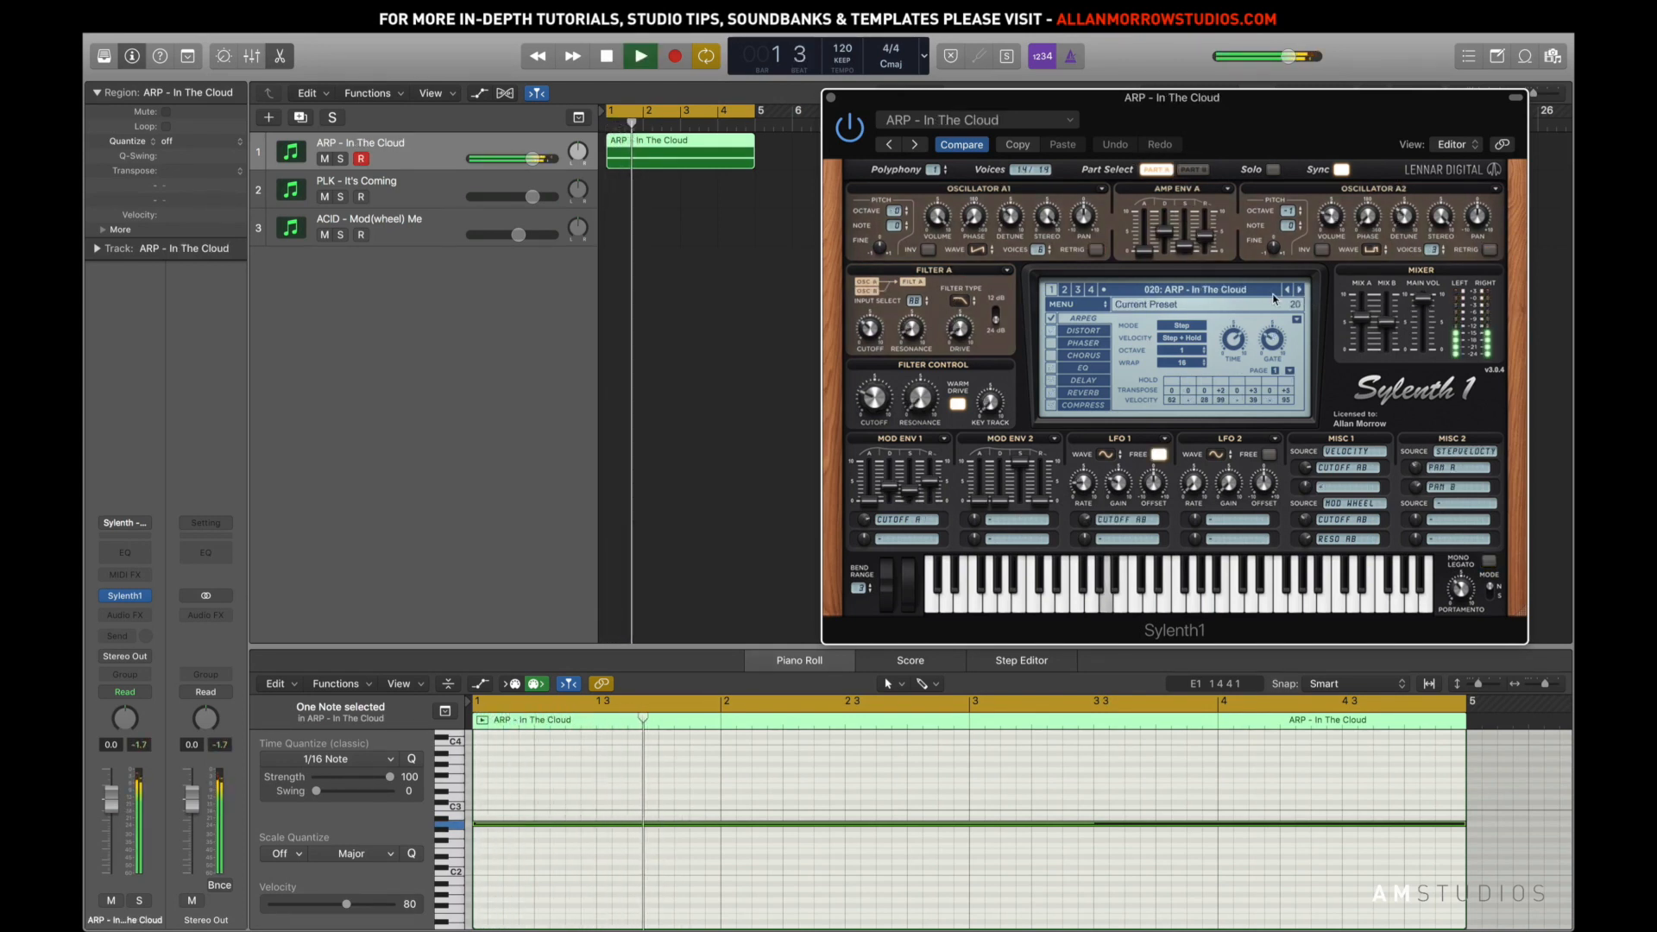
pyautogui.press('space')
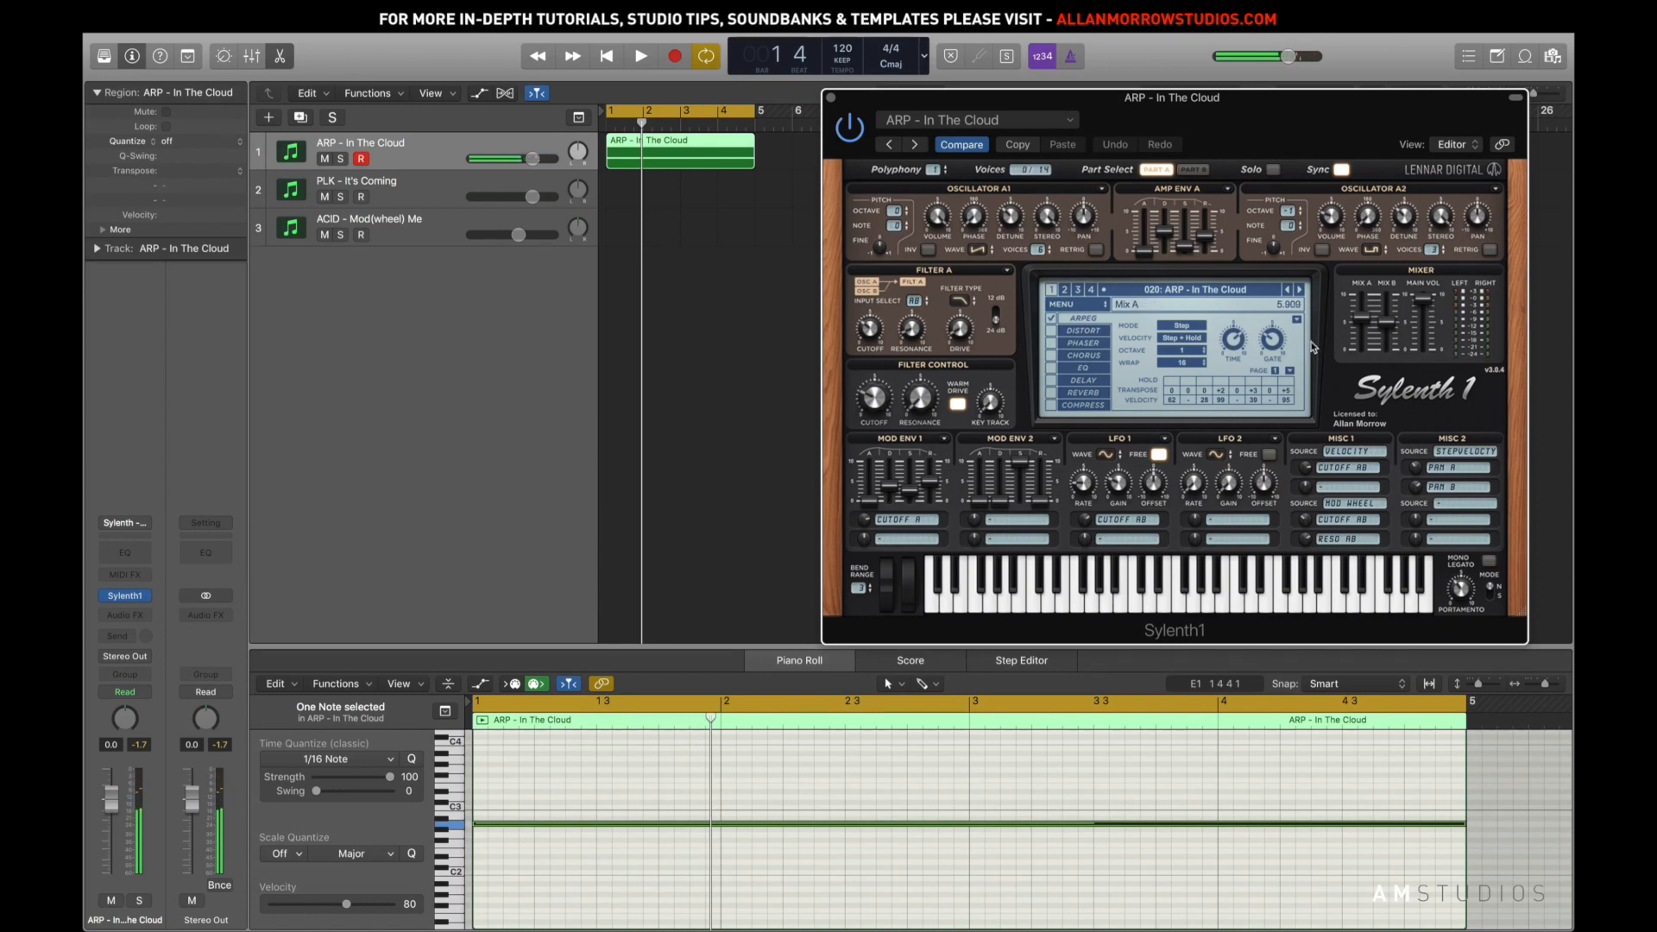
pyautogui.click(1285, 293)
pyautogui.press('space')
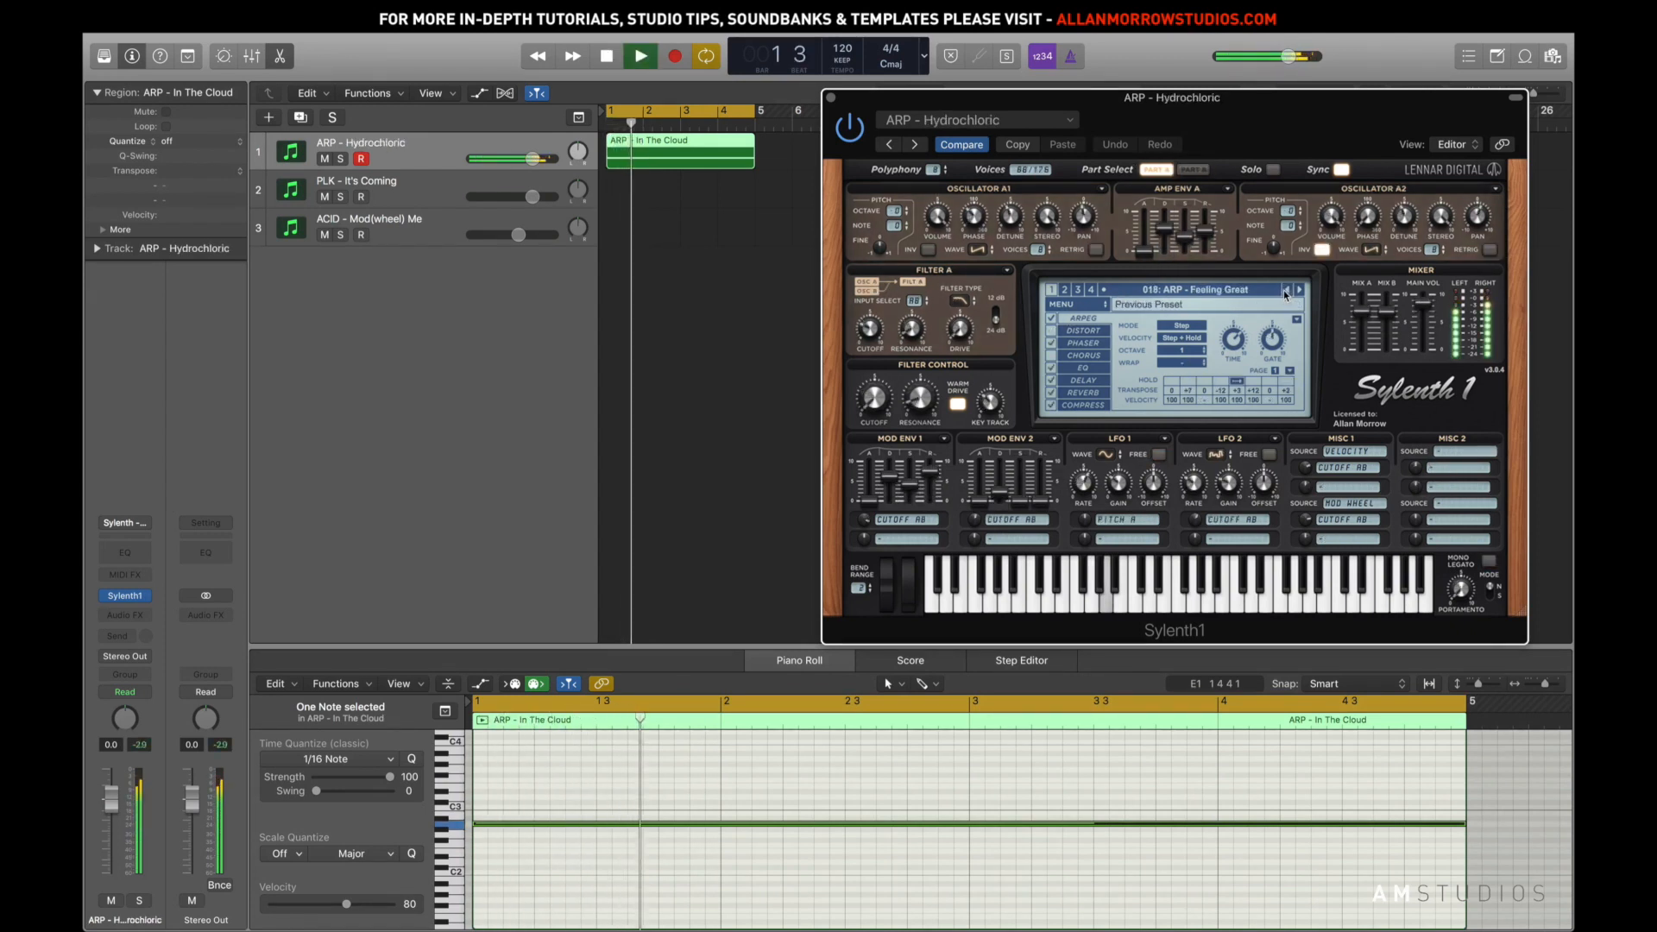
# Turn off the Feeling Great preset's effects except the arpeggiator and play the dry sound
pyautogui.press('space')
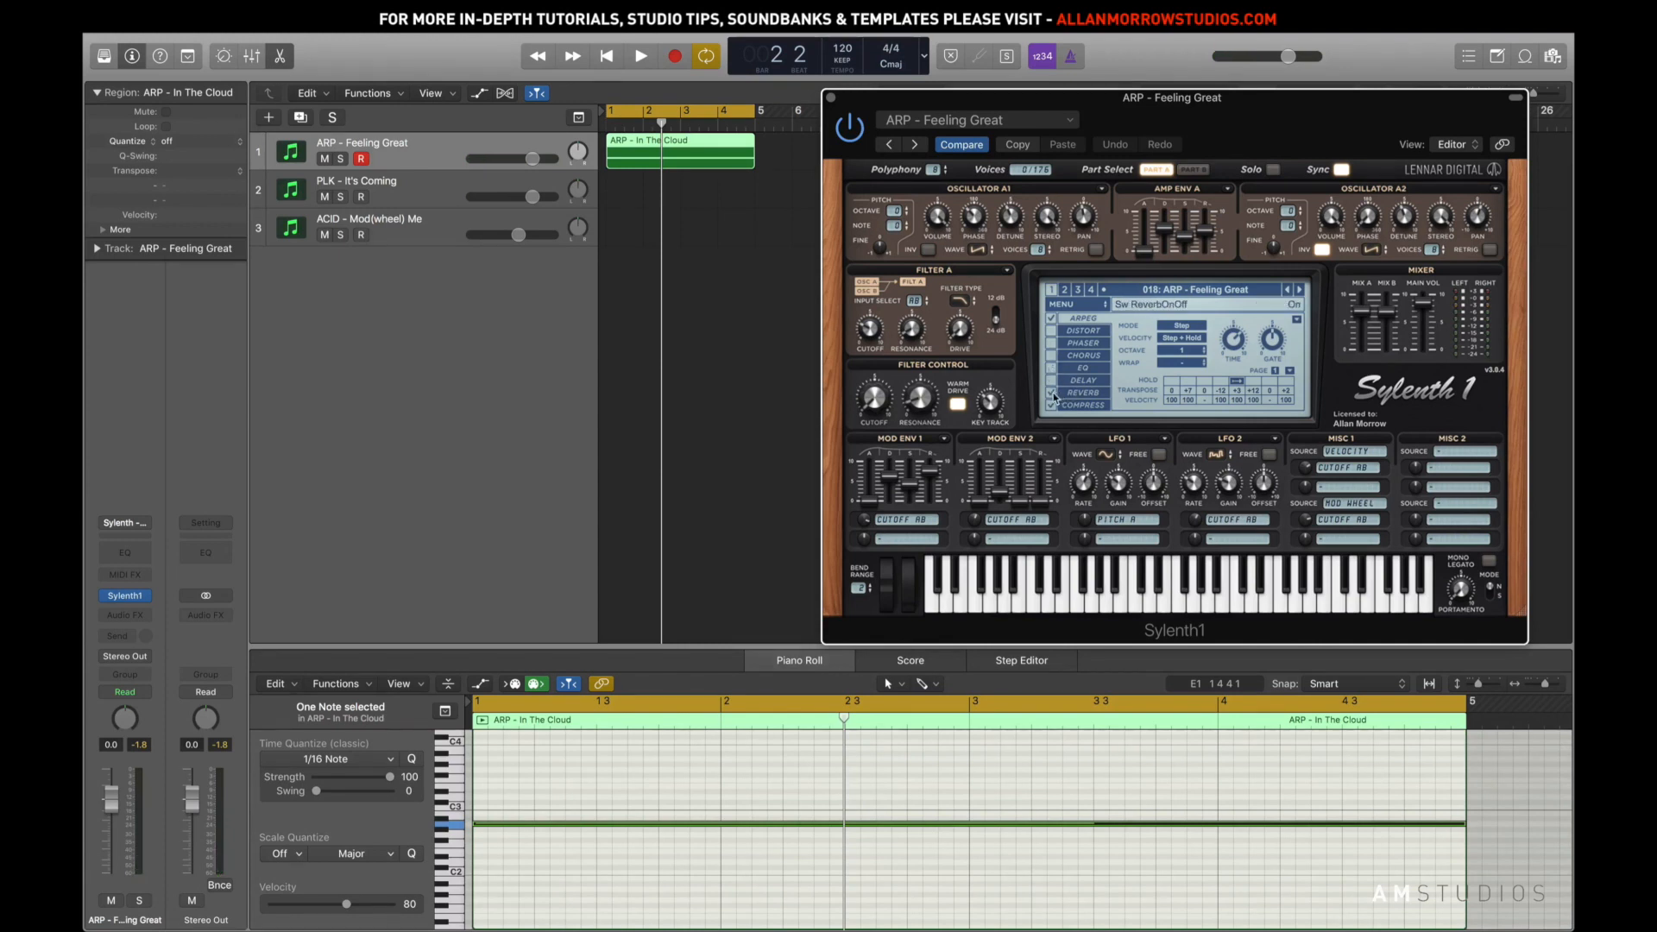
pyautogui.press('space')
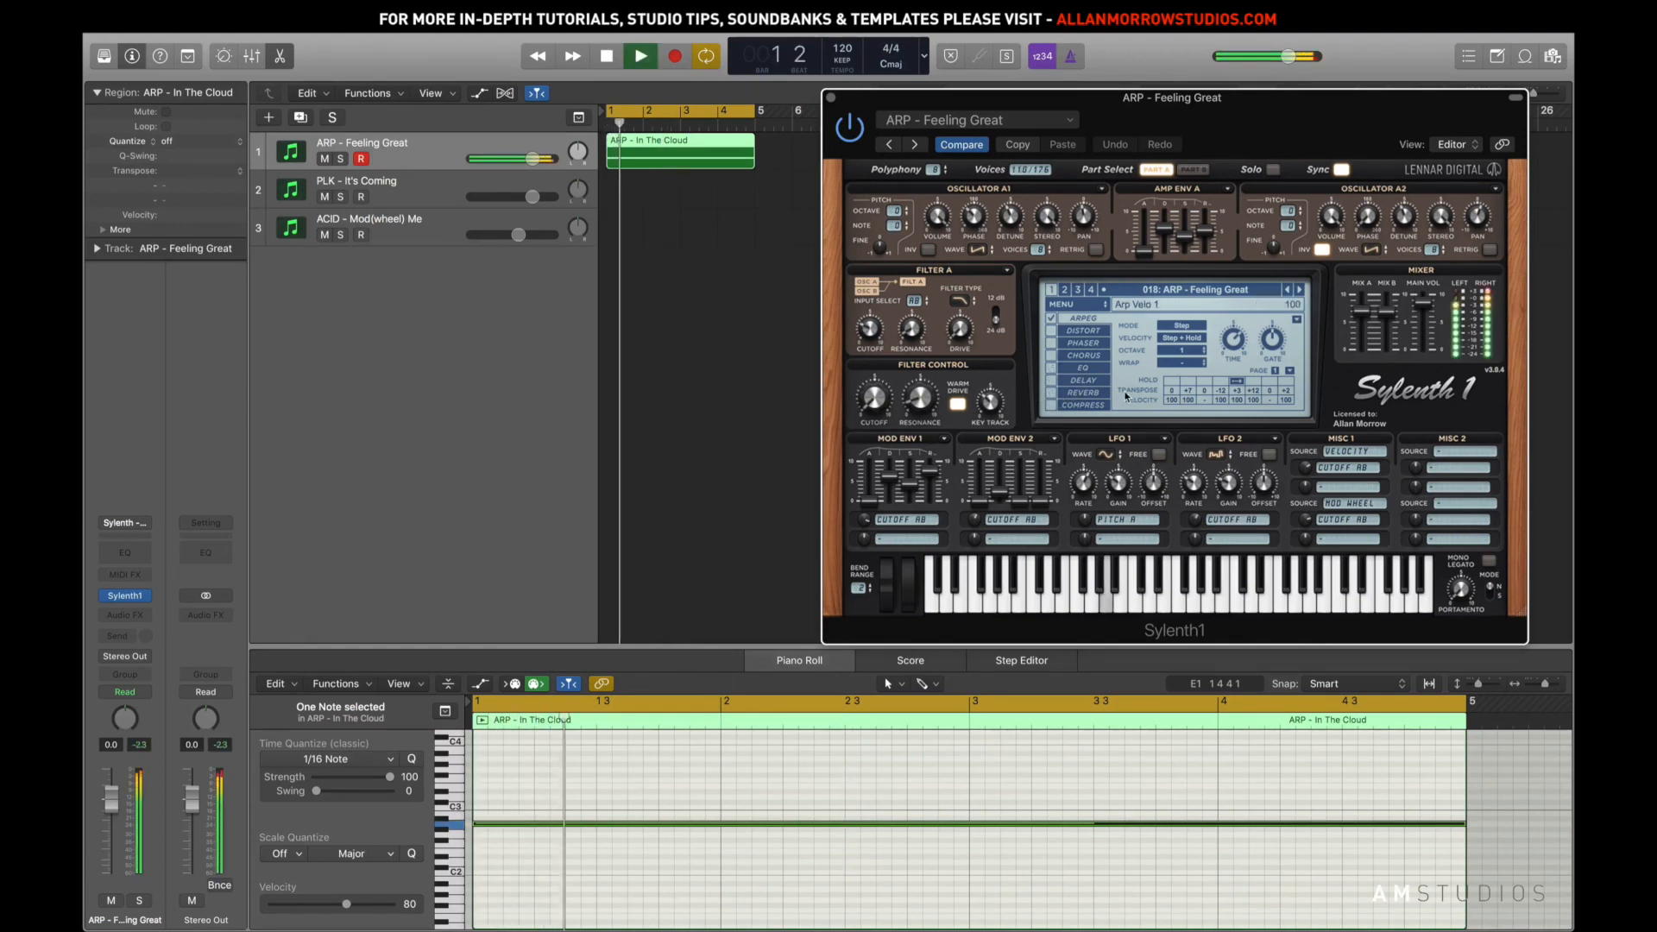
pyautogui.press('space')
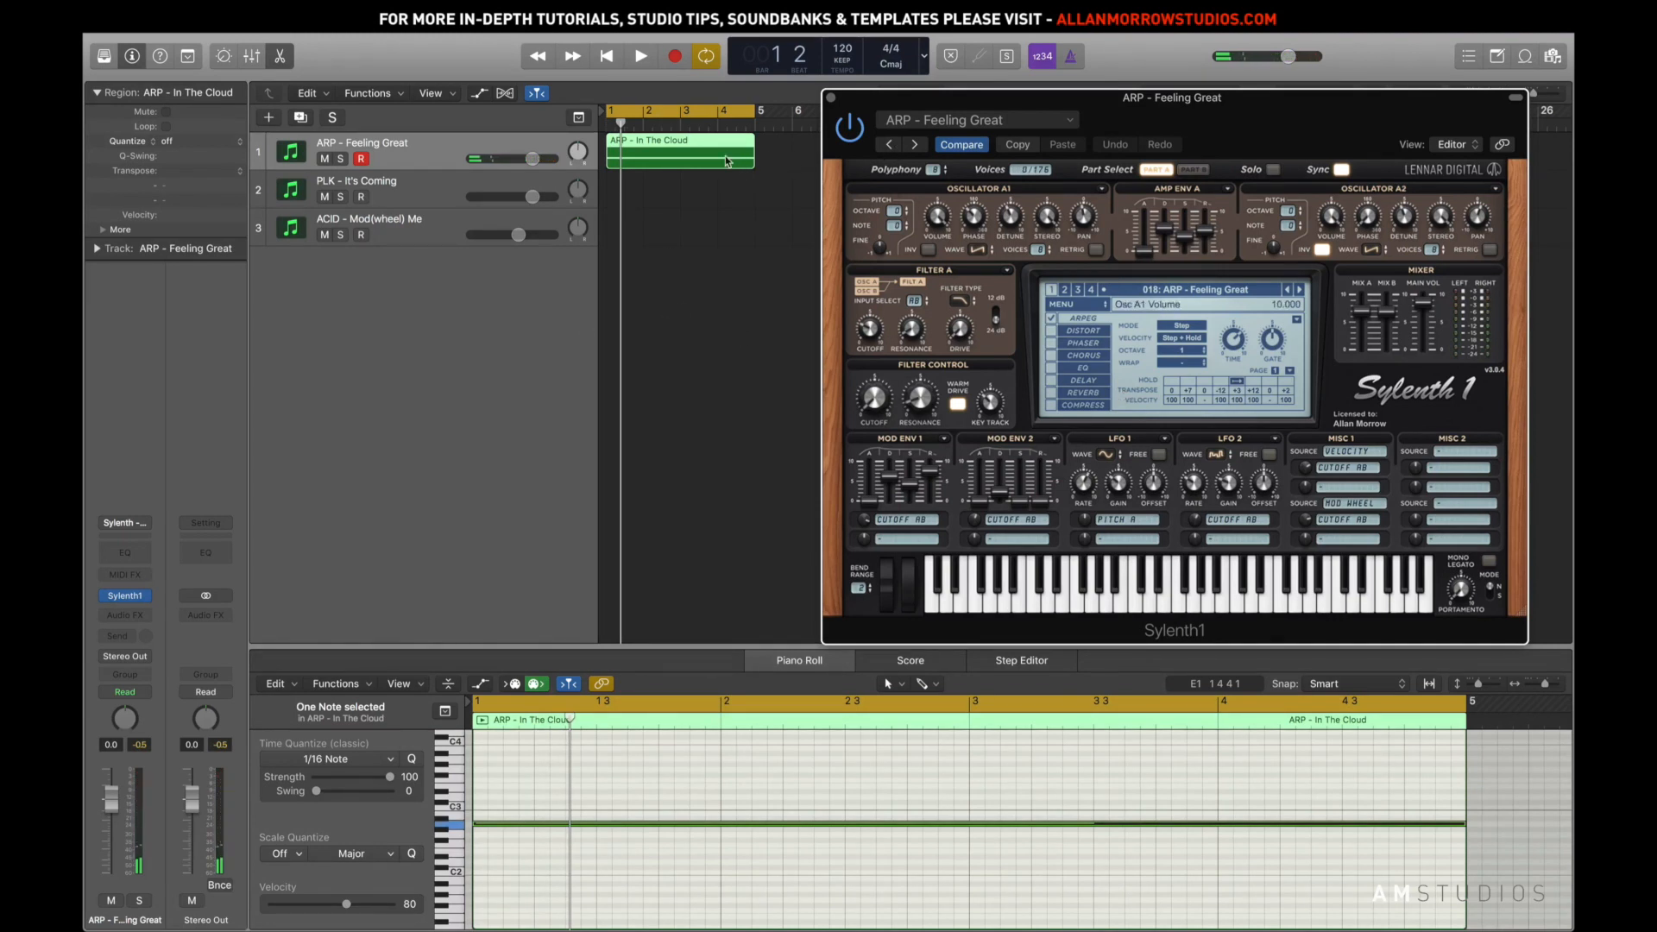
# Bounce the ARP region in place to a new track, and solo the bounced track to play it
pyautogui.hotkey('ctrl', 'b')
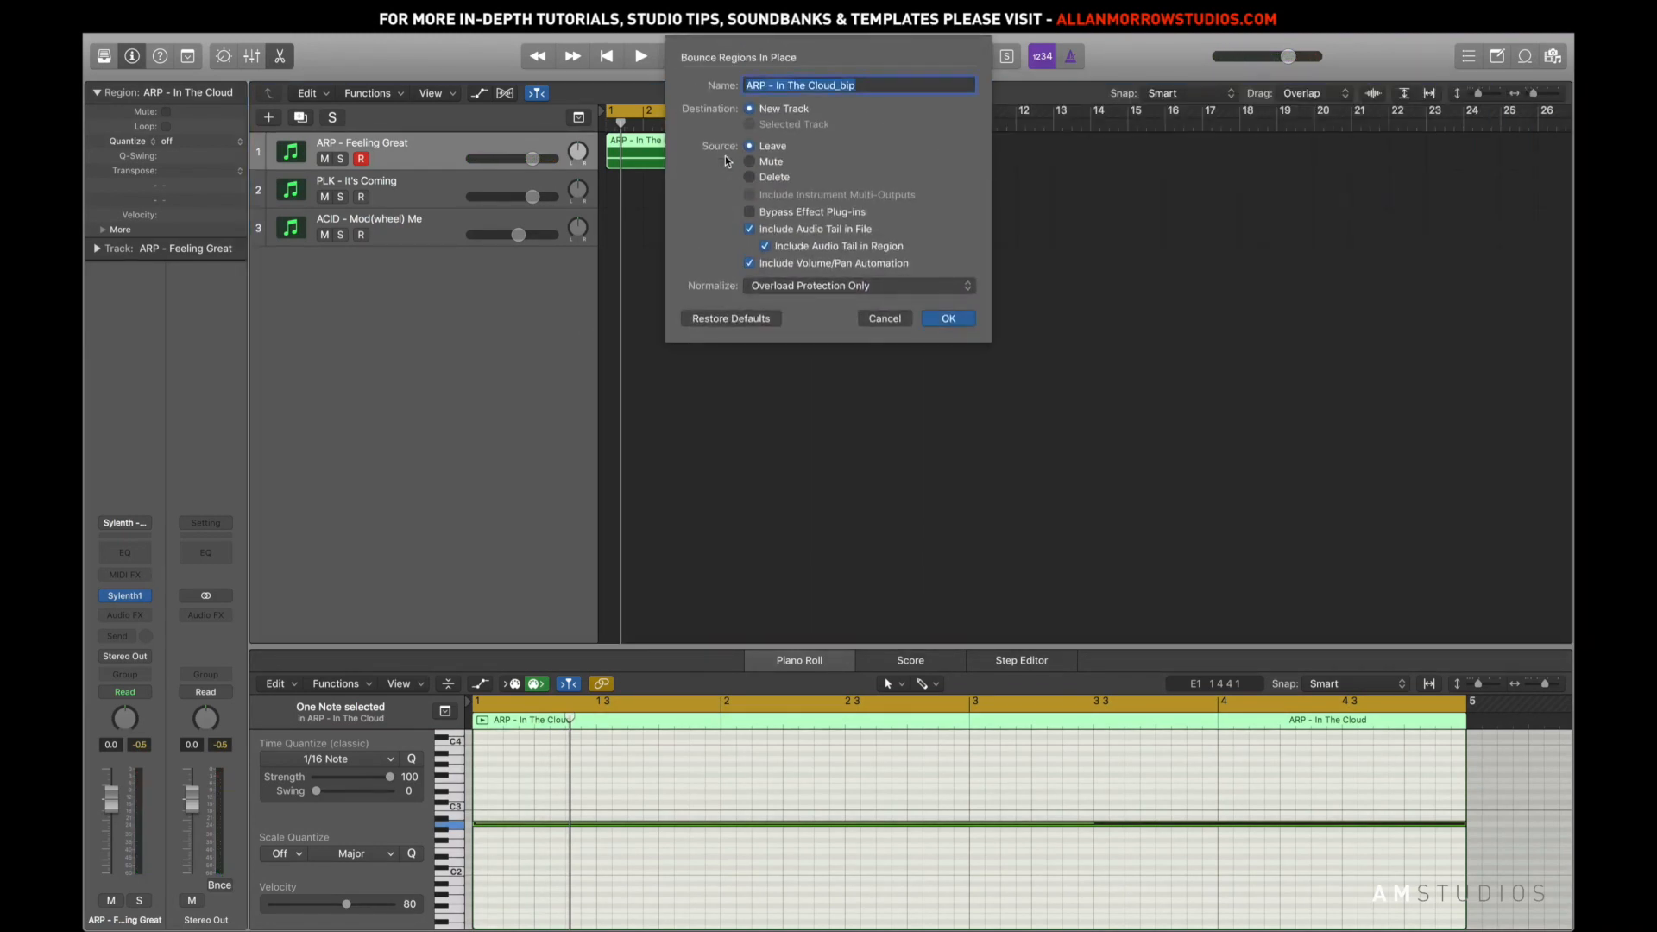
pyautogui.press('Return')
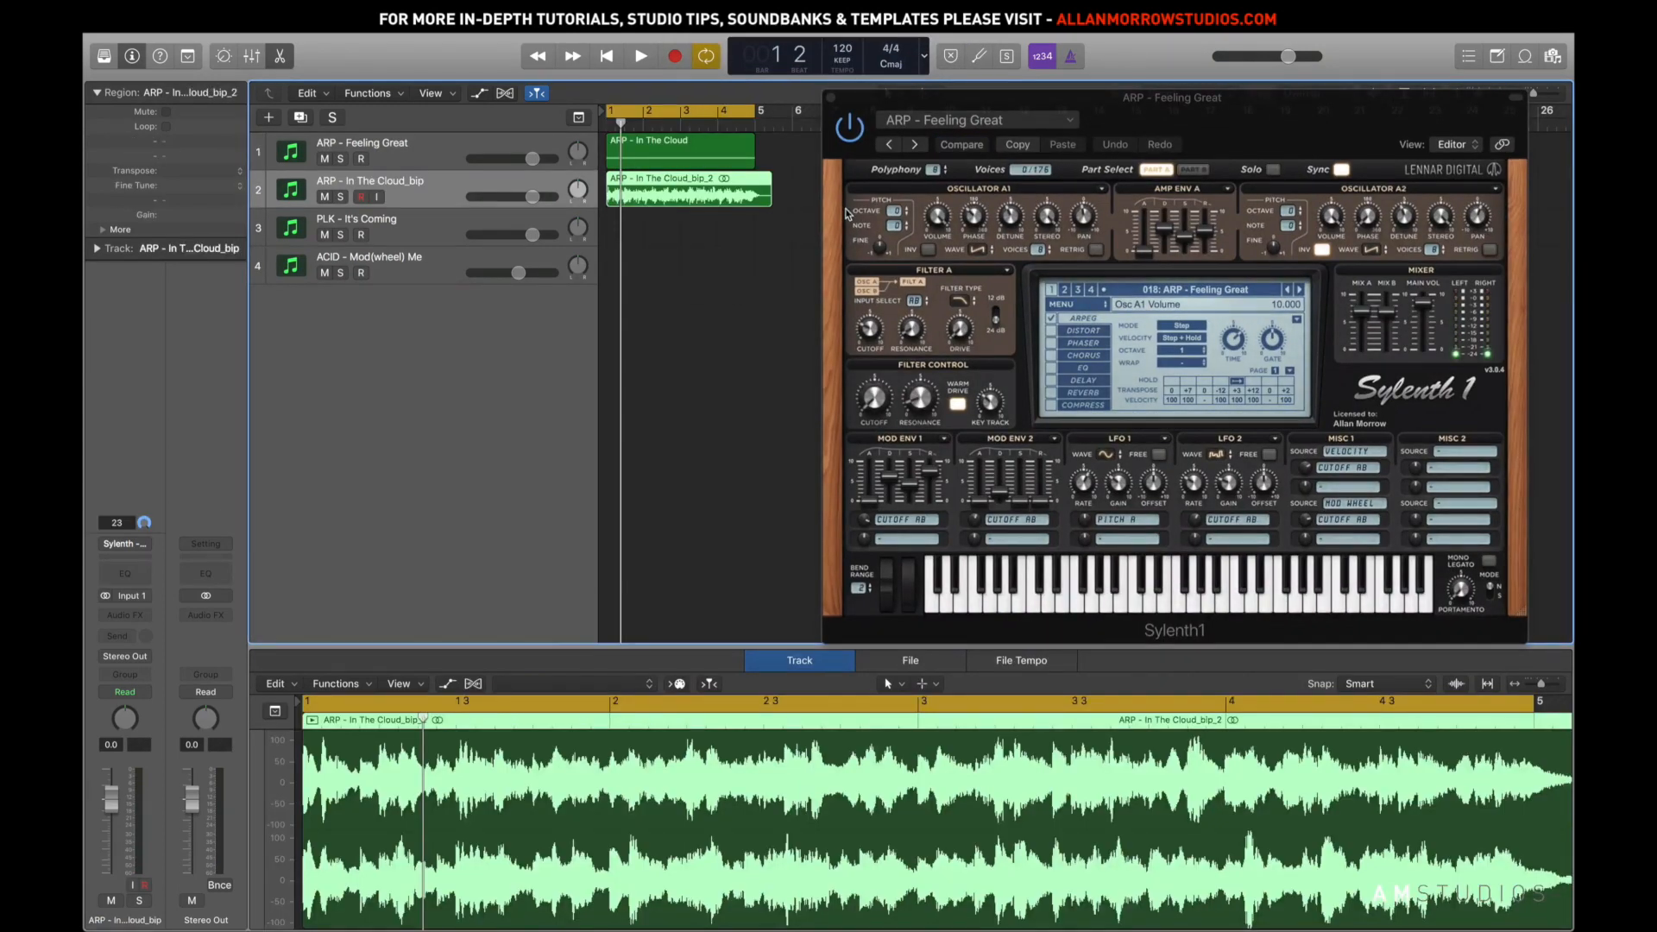
pyautogui.click(341, 197)
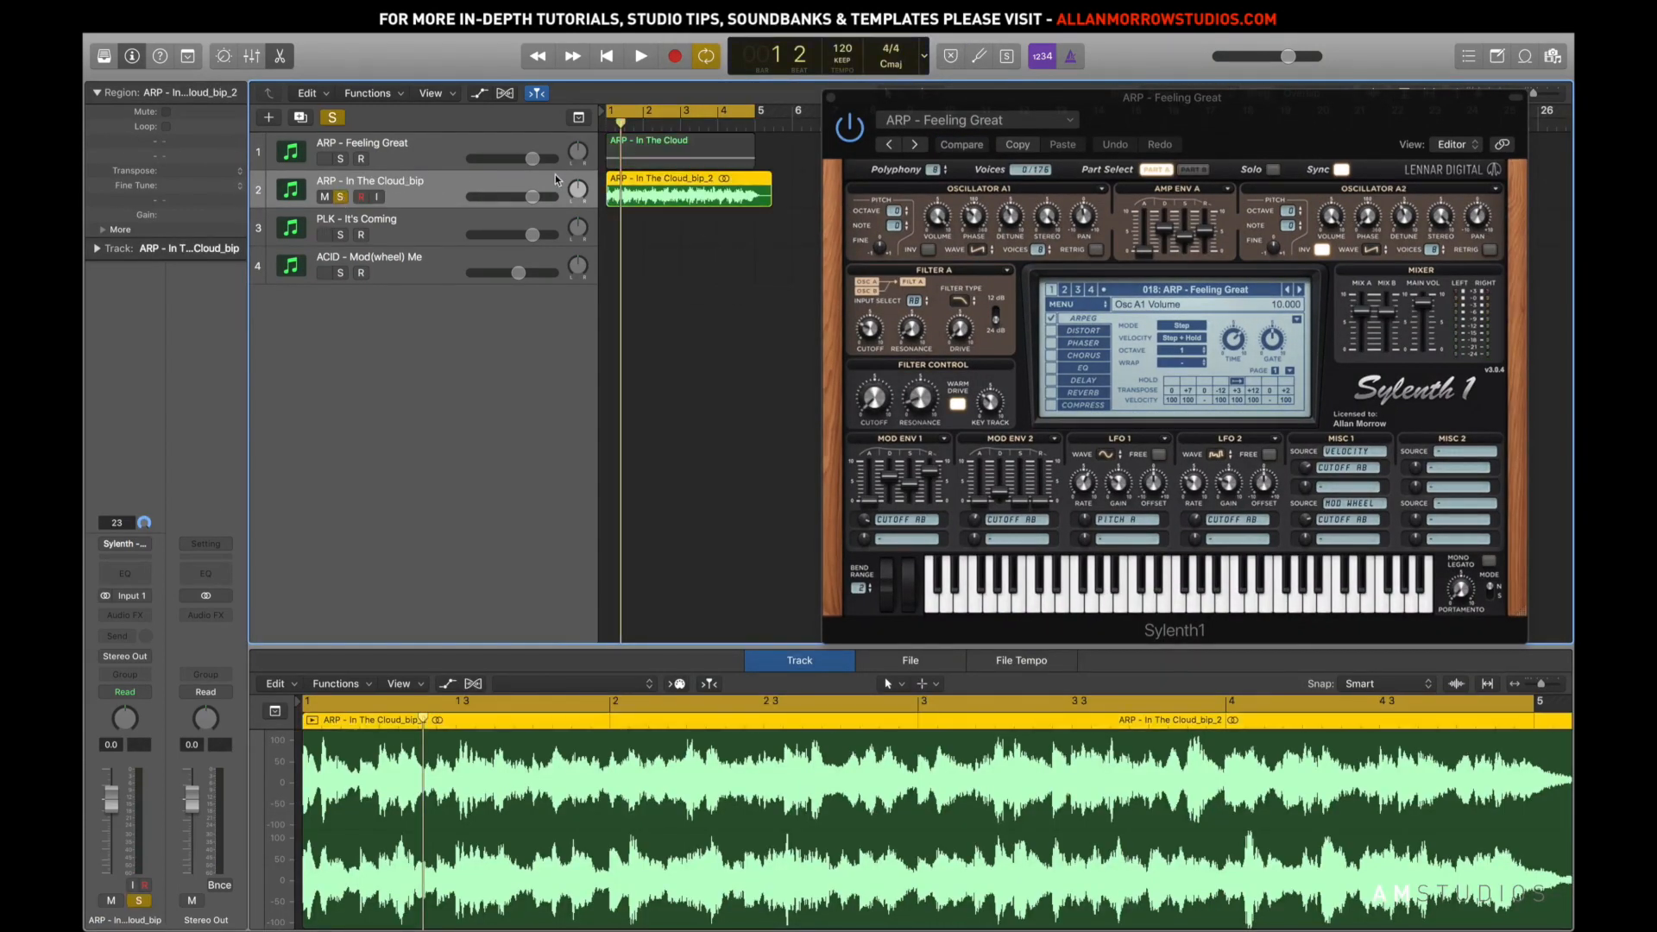
pyautogui.press('space')
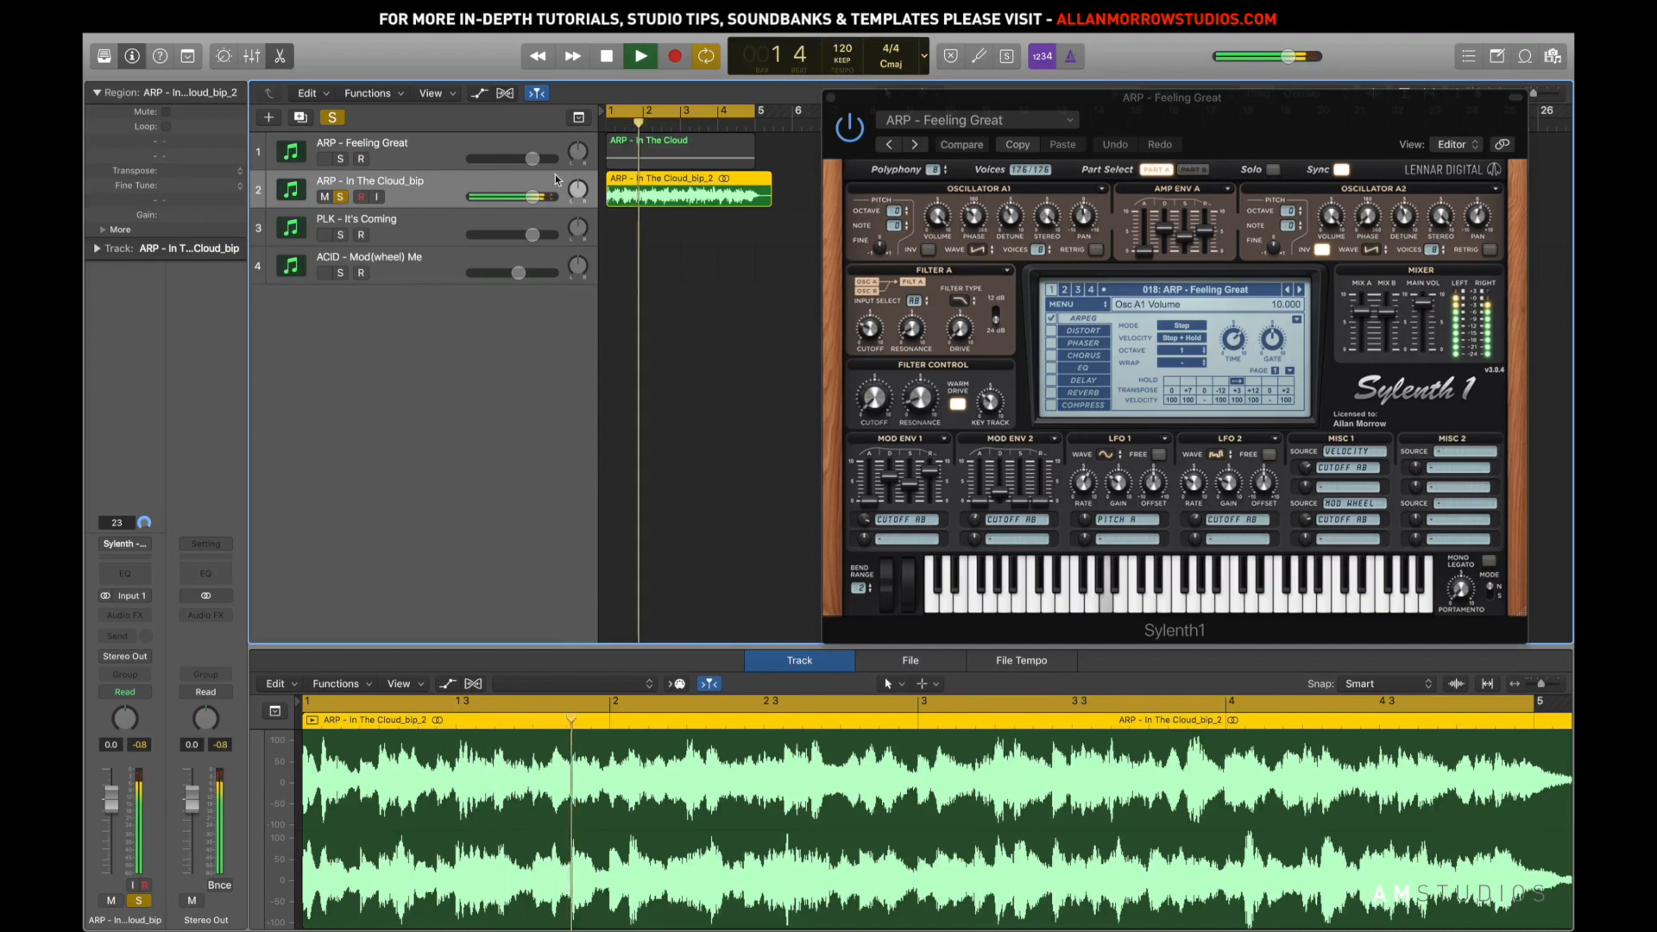
pyautogui.press('space')
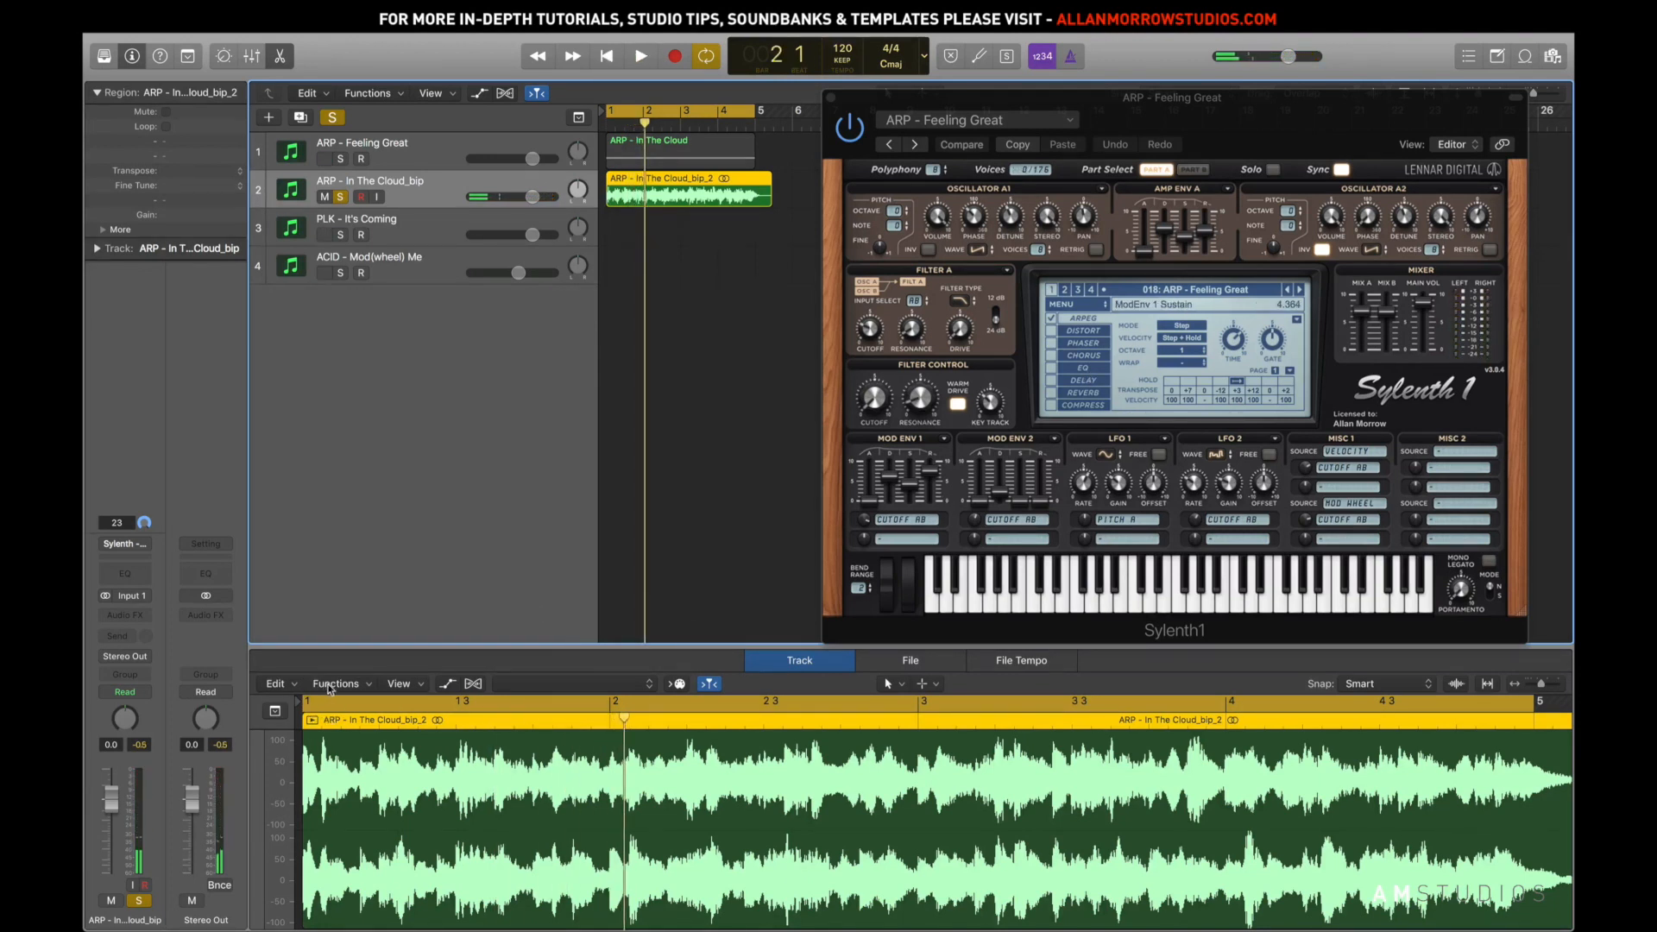
# Turn on Flex for the bounced ARP track and set its Flex mode to Flex Pitch
pyautogui.click(473, 684)
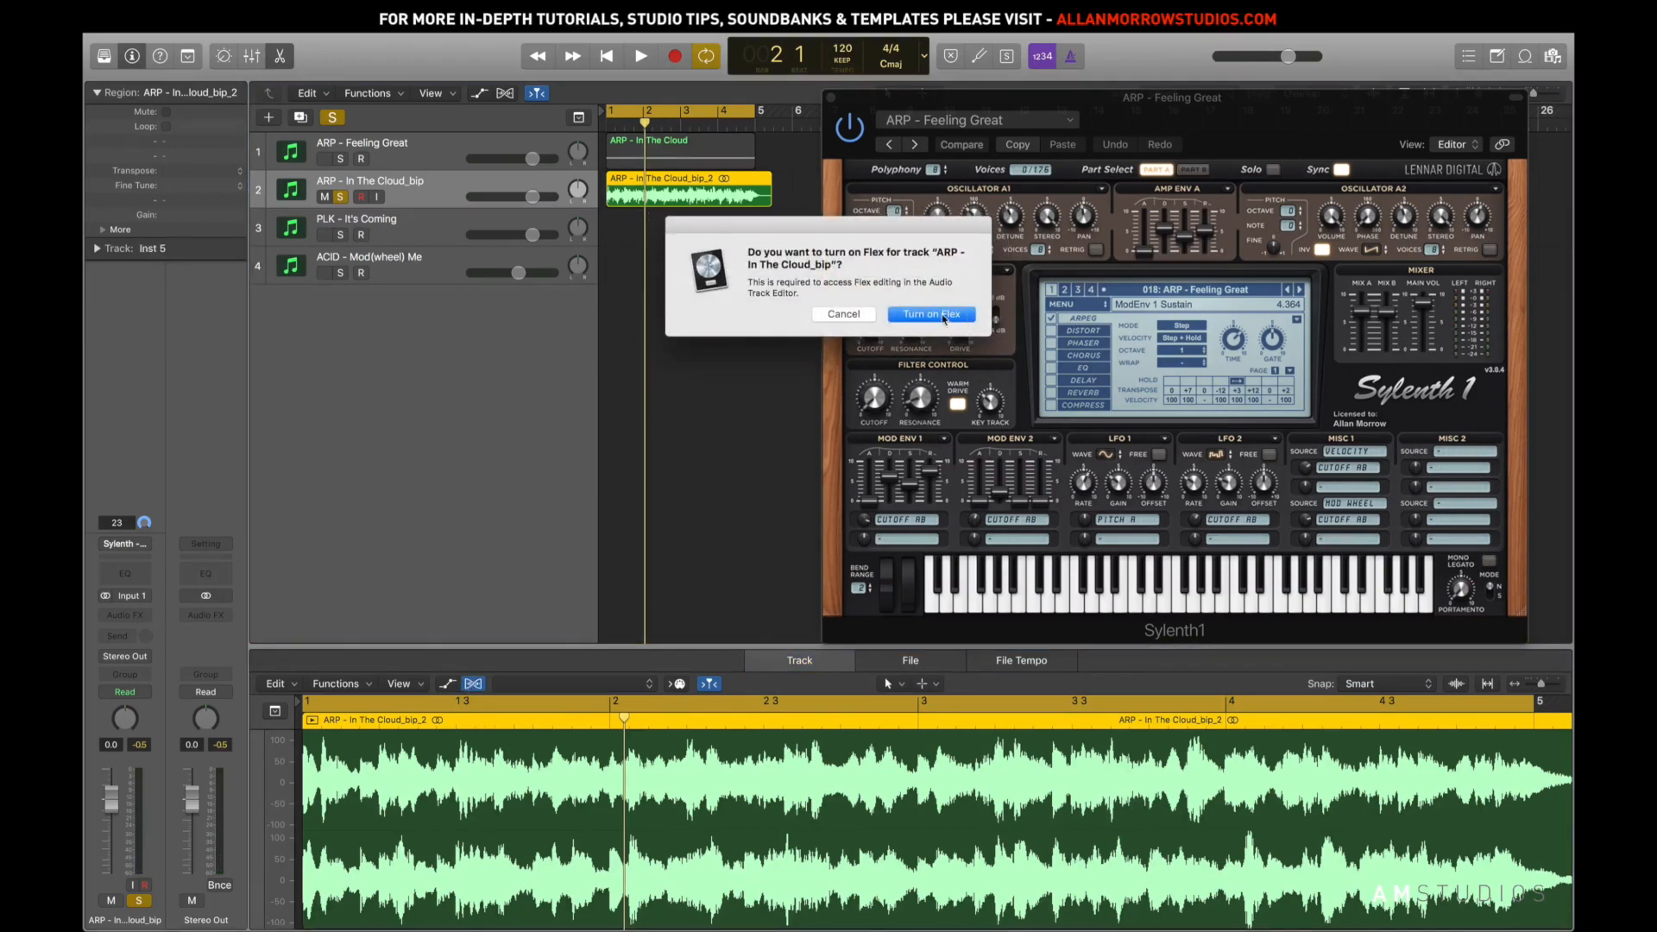
pyautogui.click(943, 318)
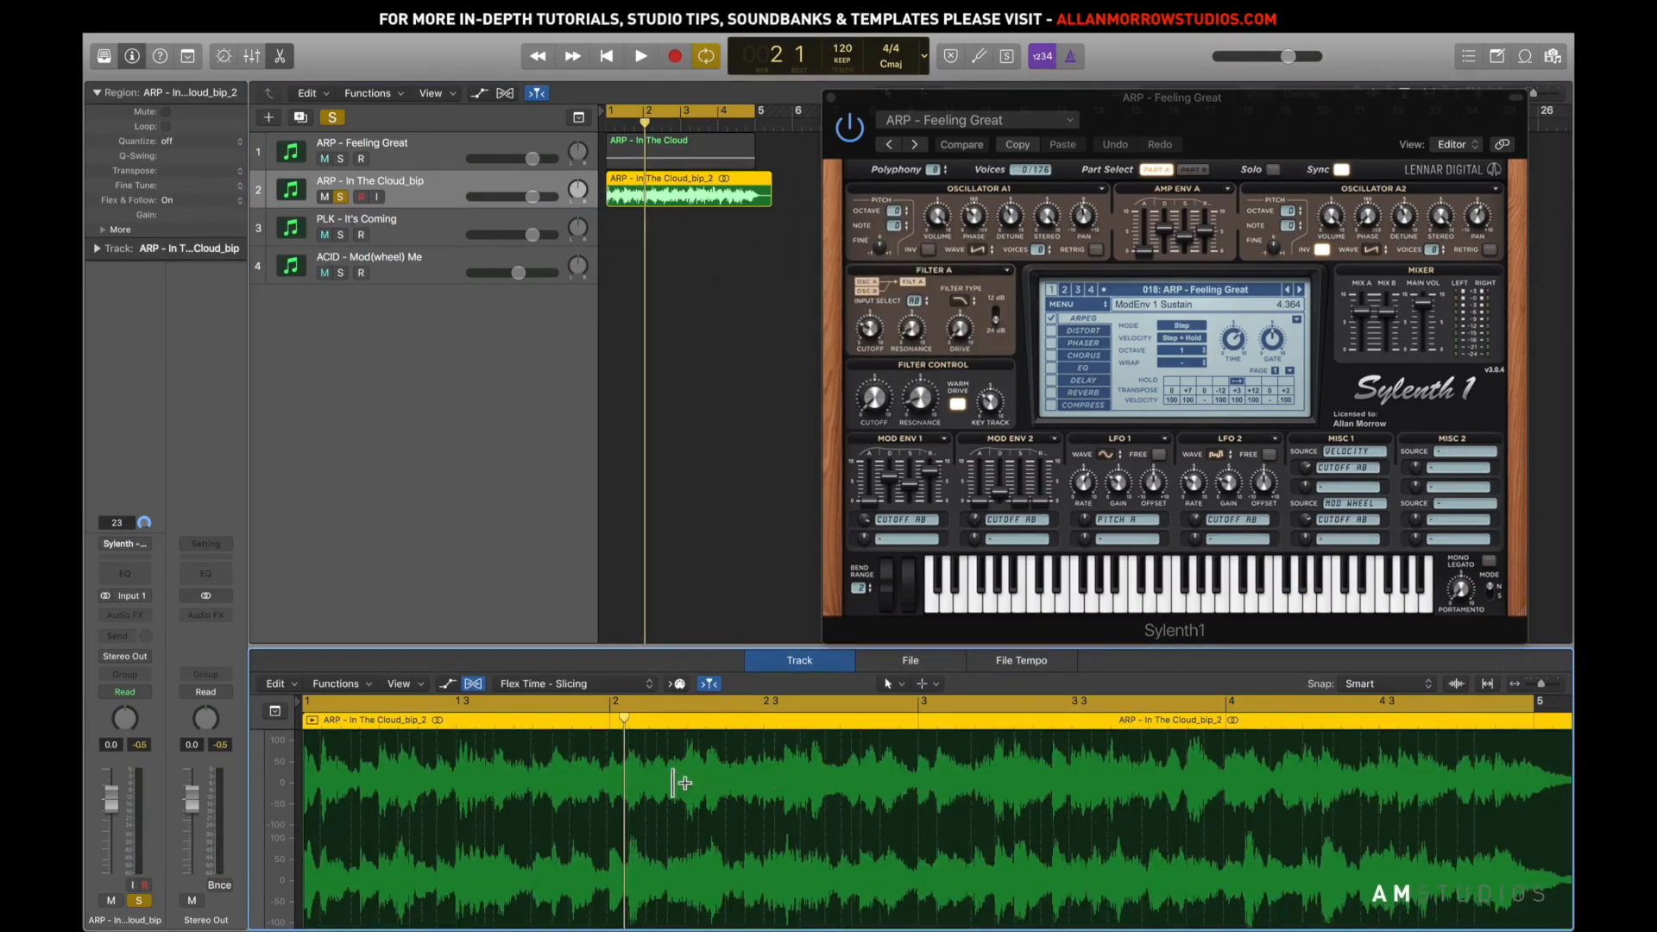
pyautogui.click(588, 684)
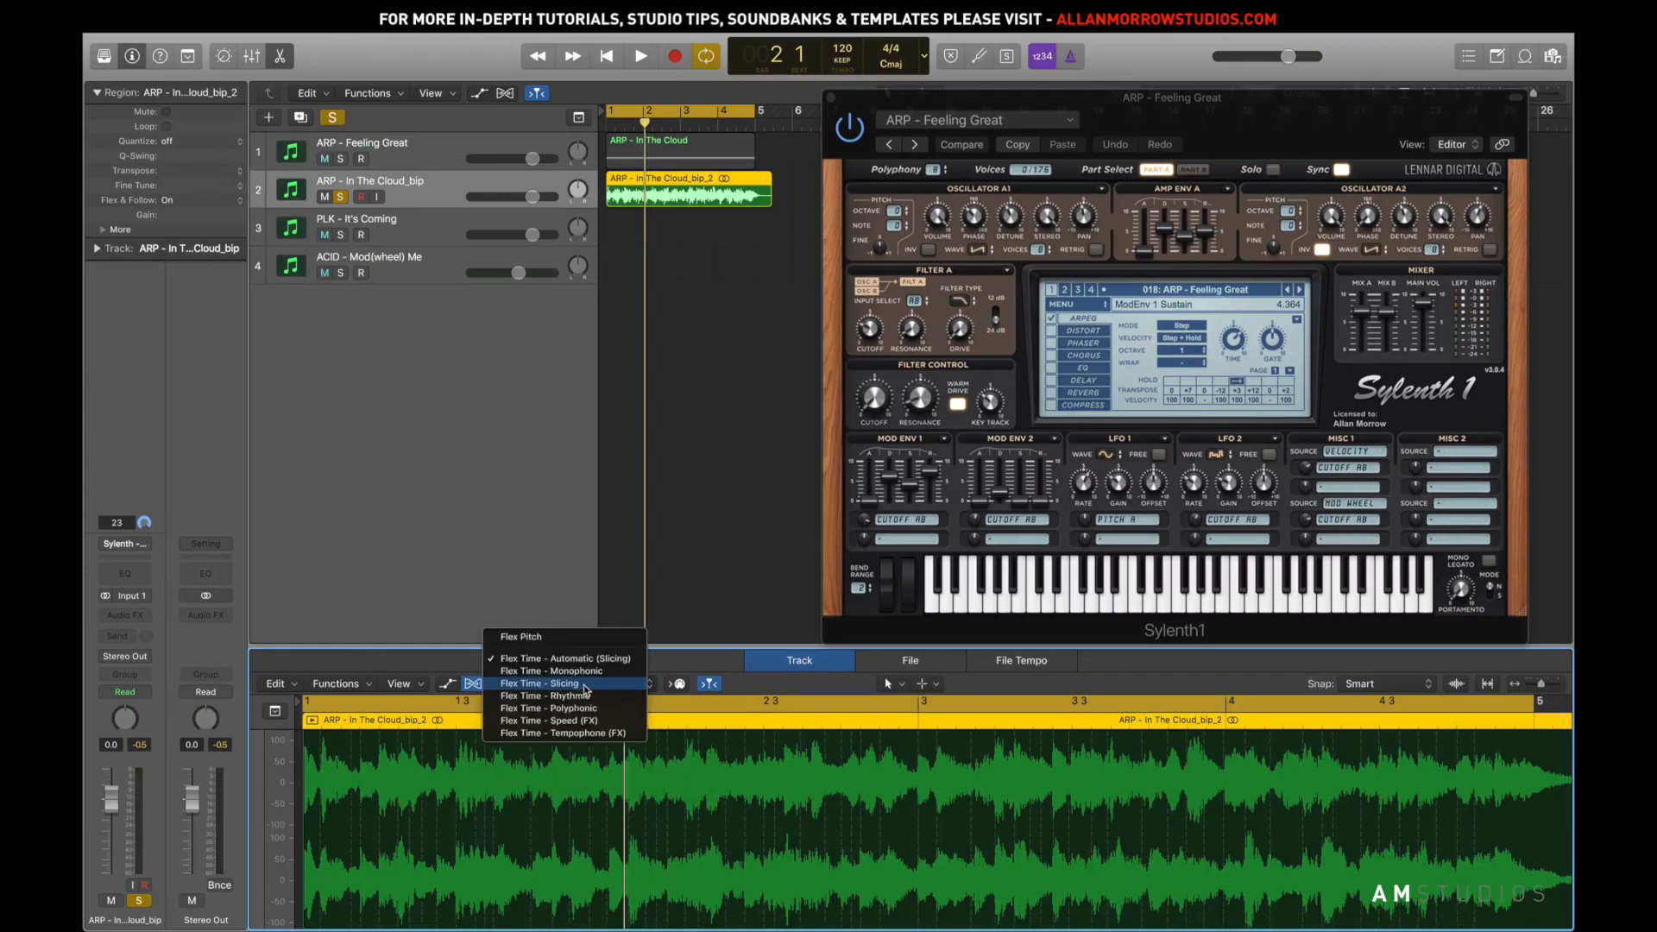
pyautogui.click(565, 638)
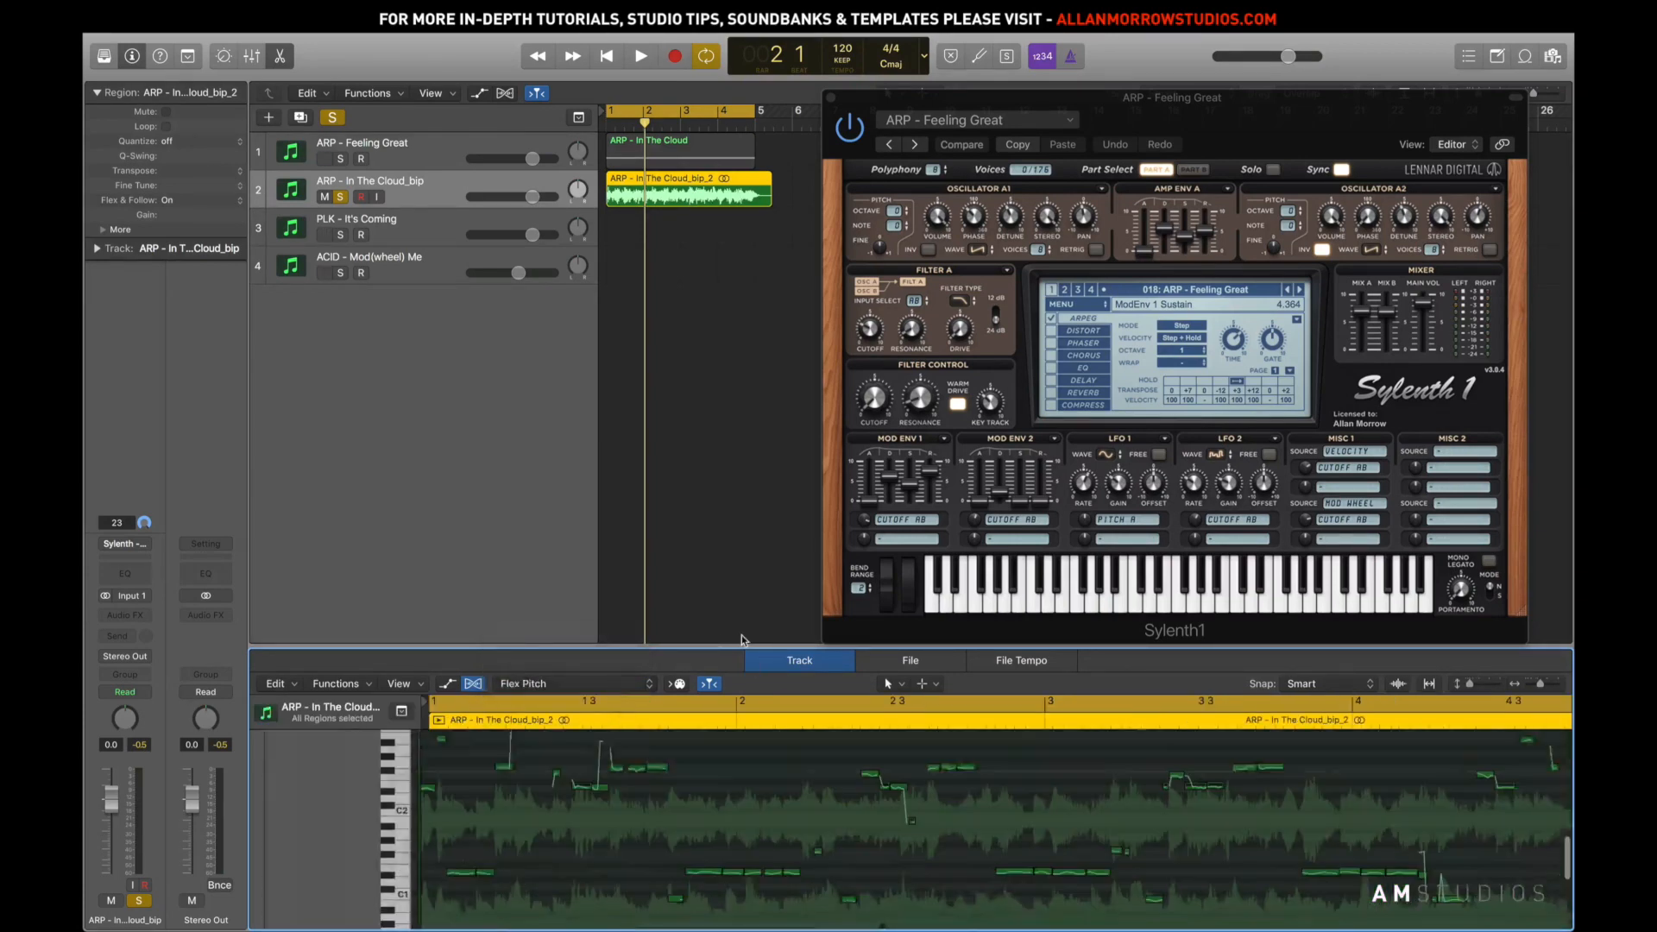
# Select all Flex Pitch notes in the bounced region and set their pitch correction to 100
pyautogui.scroll(3, 855, 811)
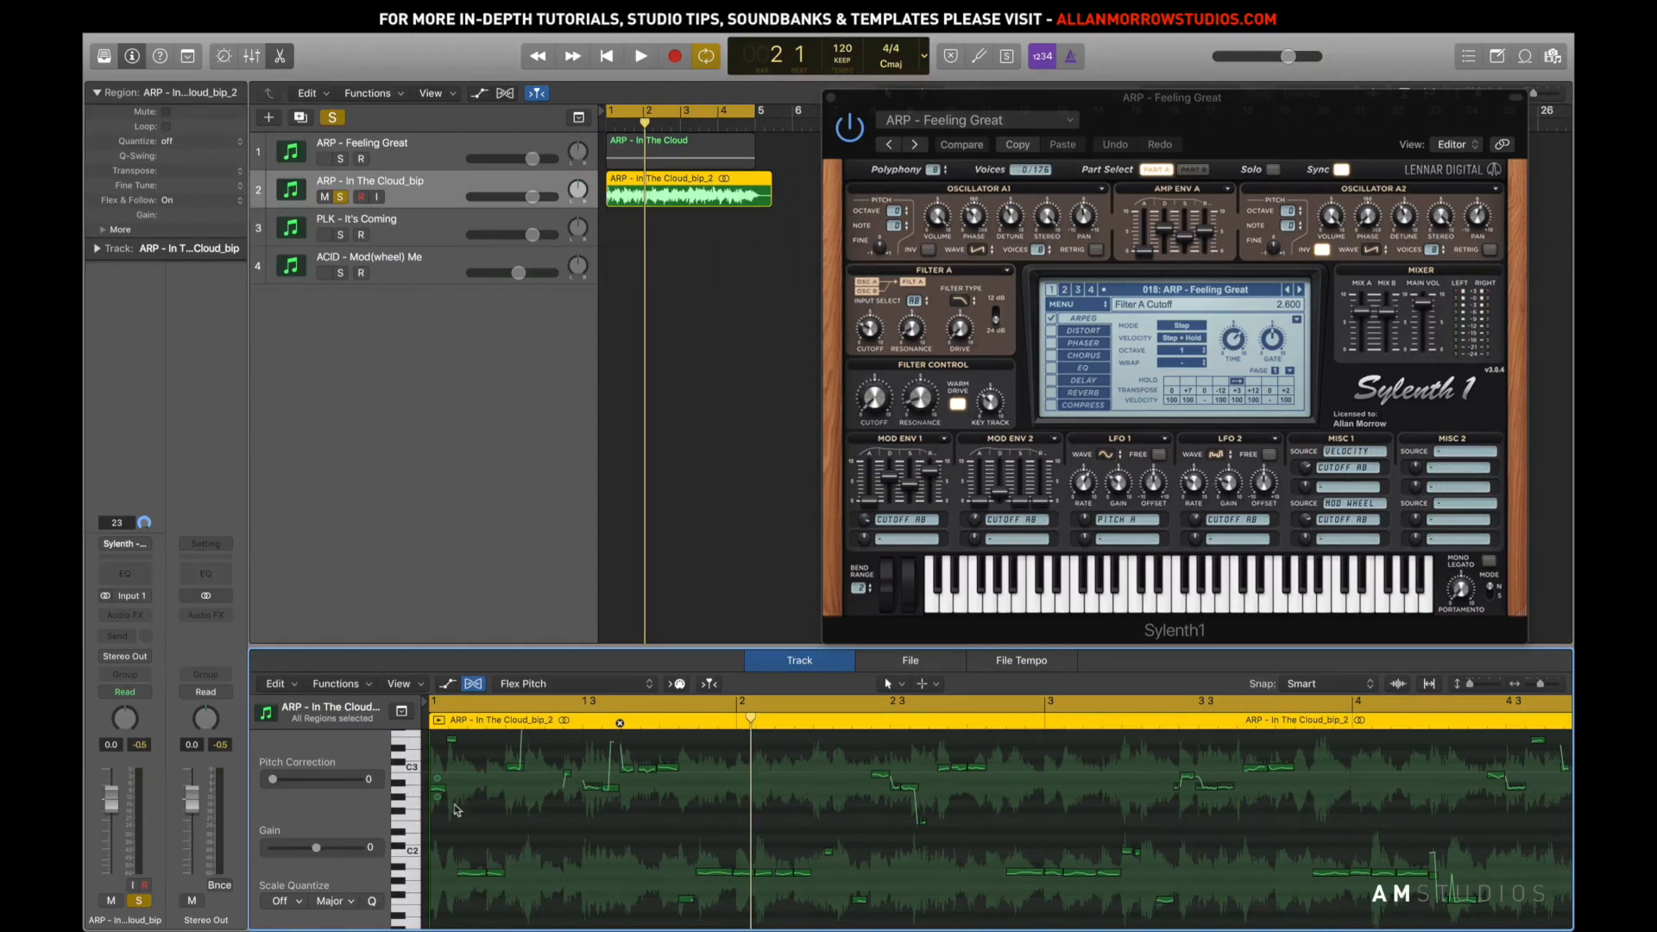
pyautogui.press('super+a')
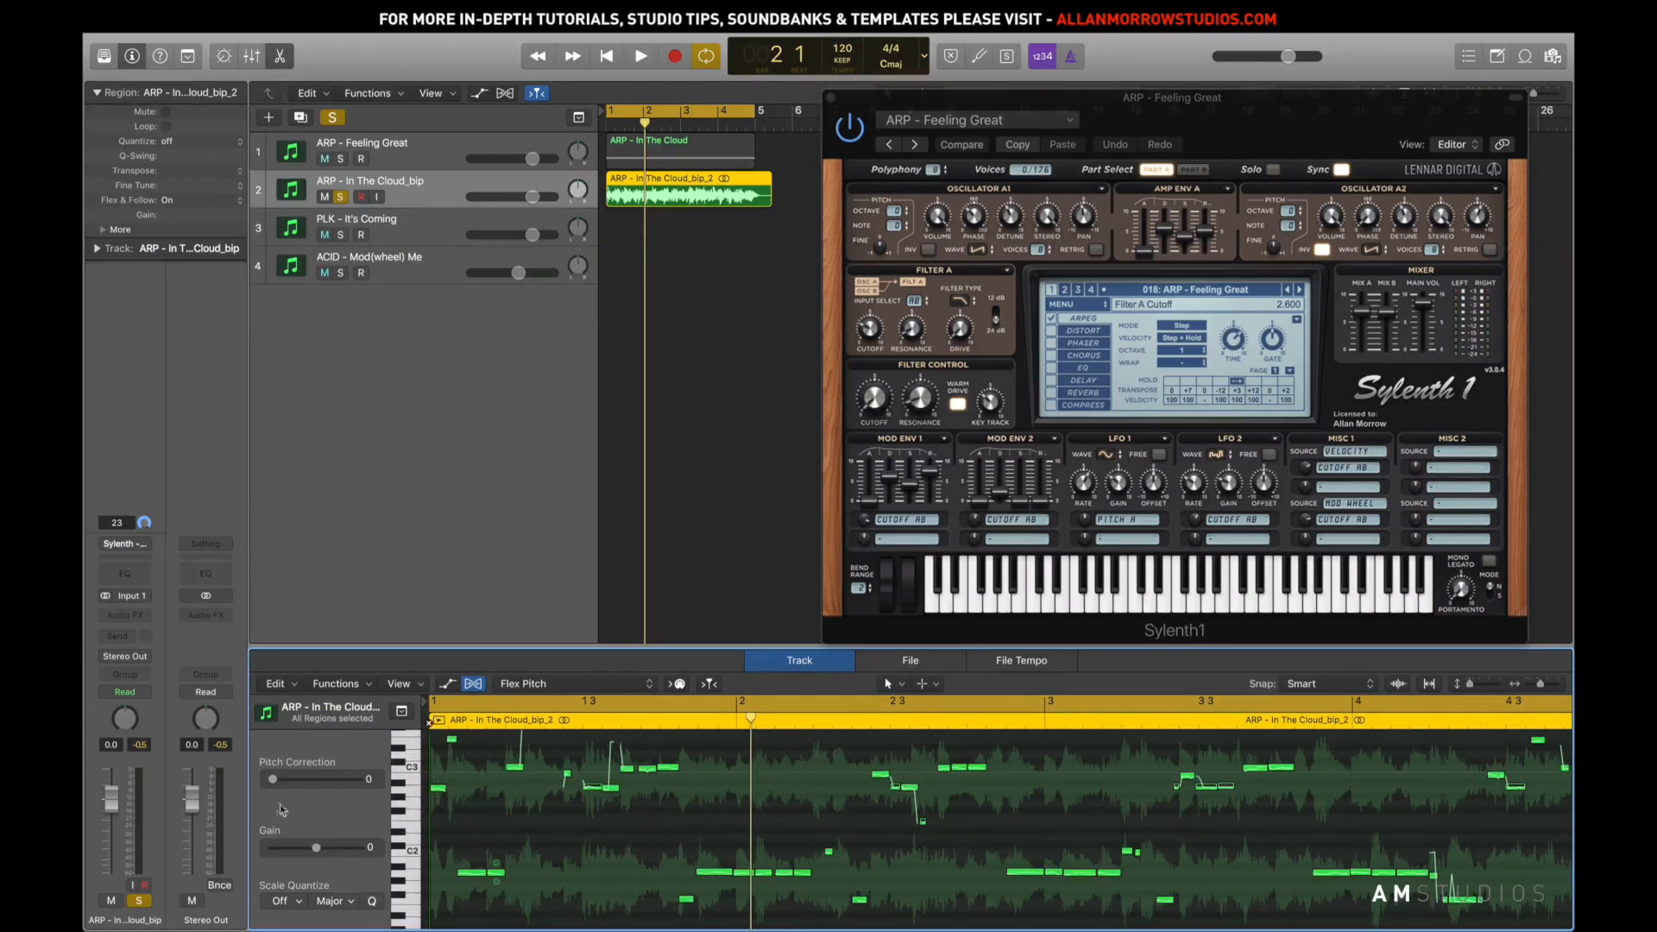
pyautogui.moveTo(275, 782); pyautogui.dragTo(373, 779)
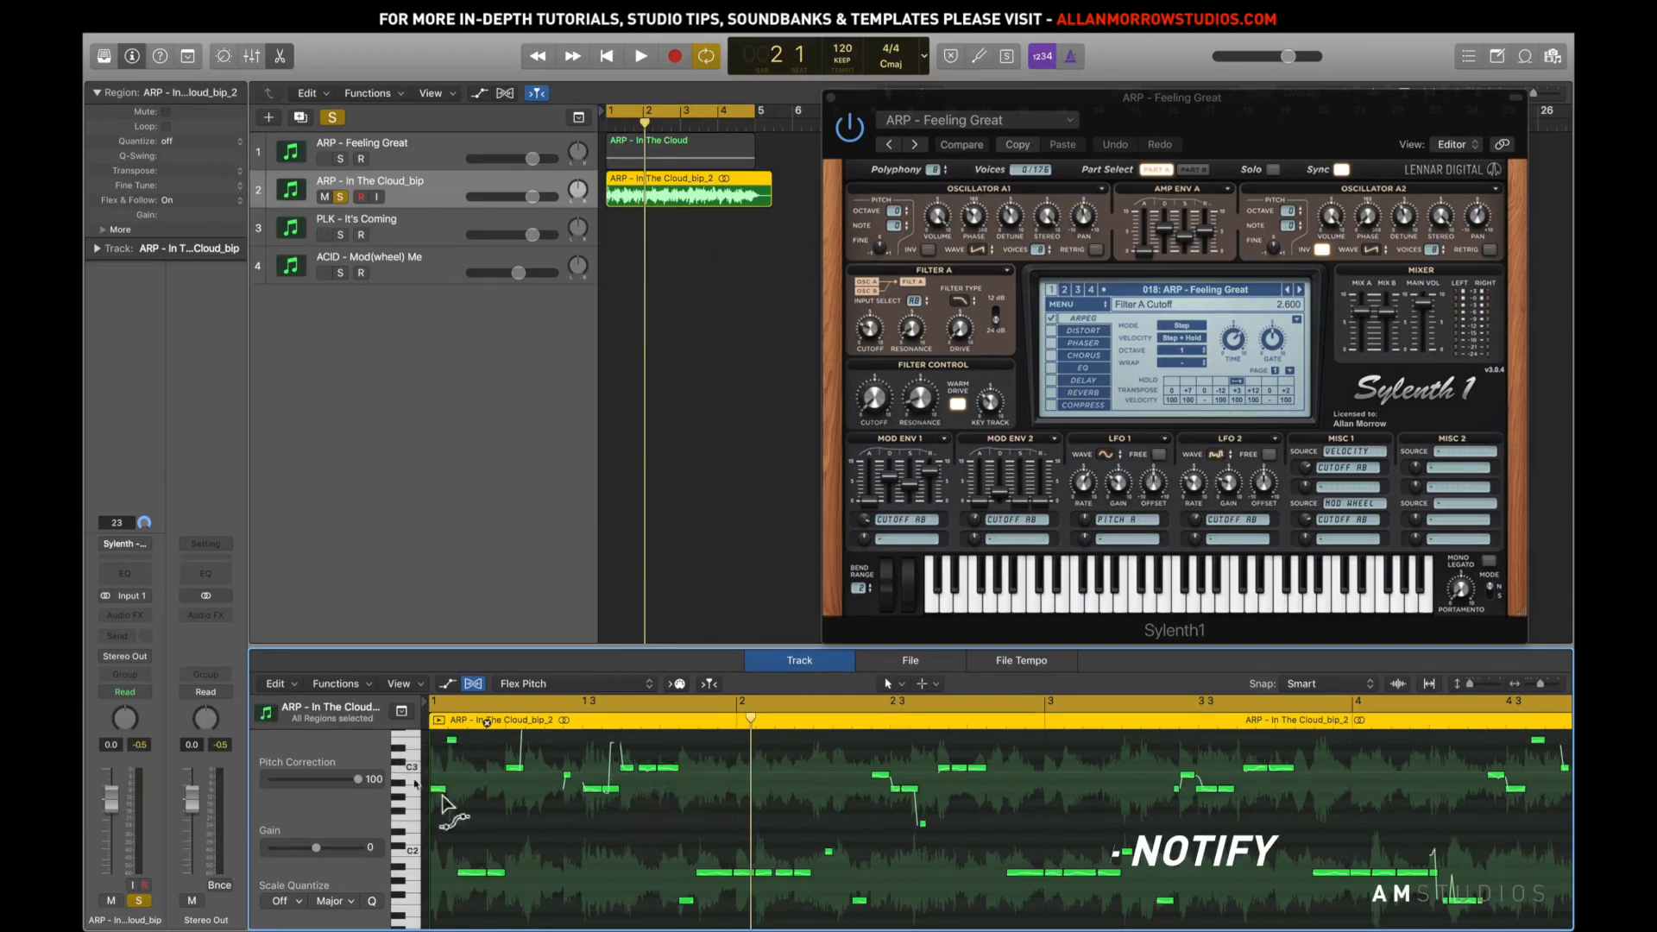
# Create a MIDI track from the bounced region's Flex Pitch data
pyautogui.click(279, 688)
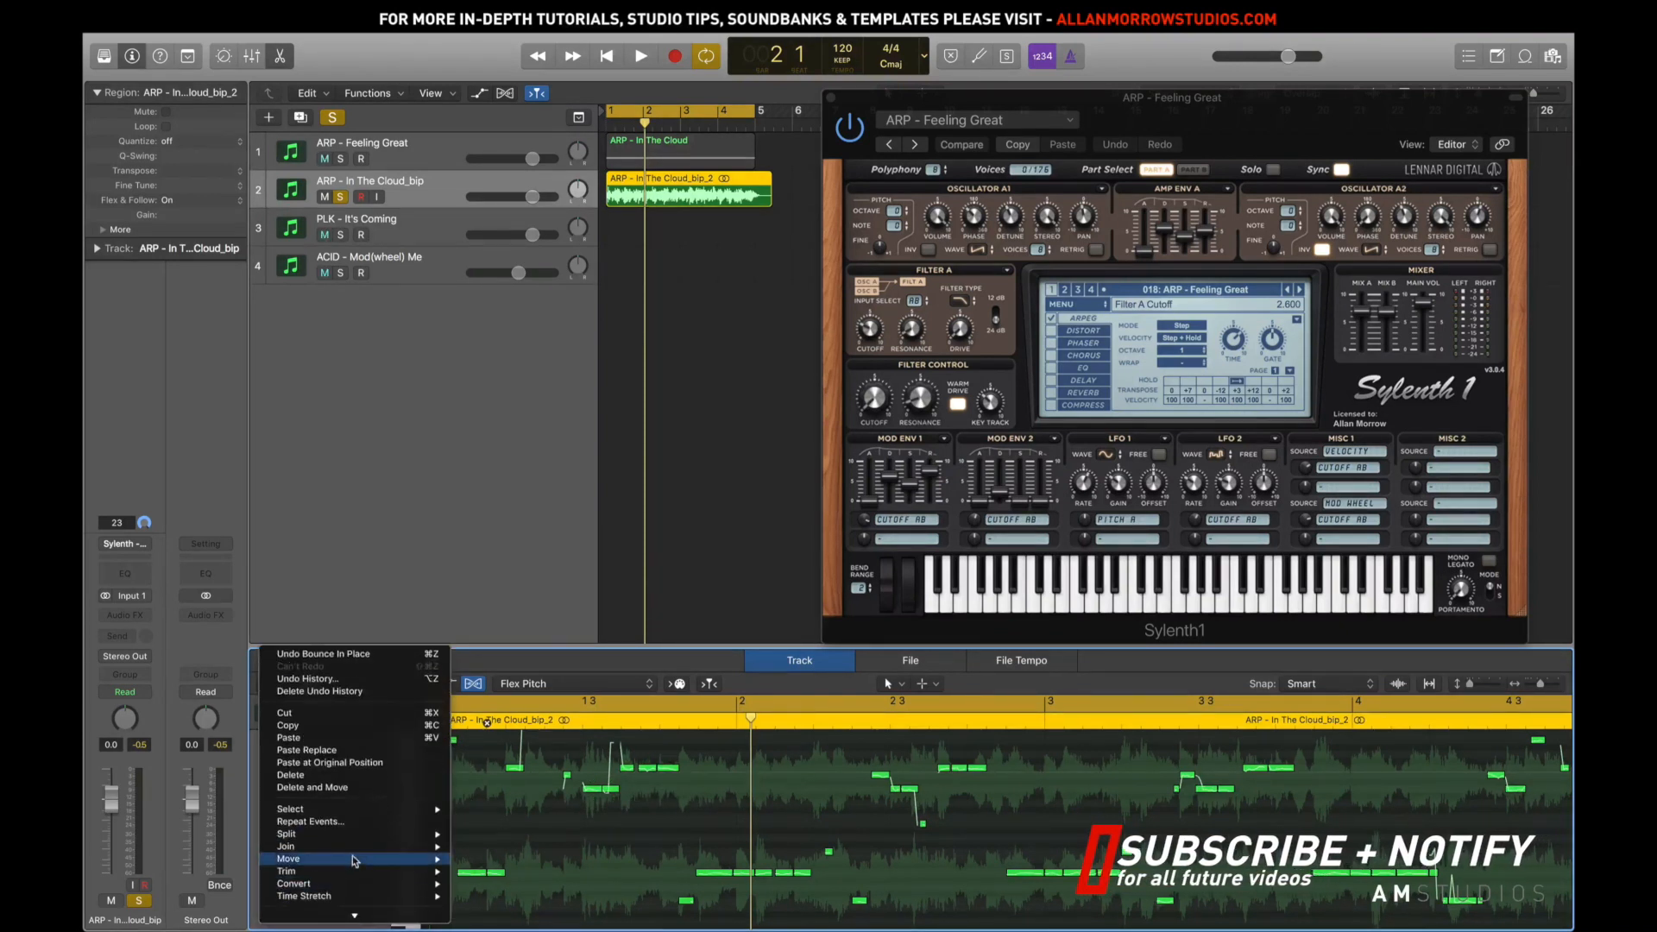
pyautogui.scroll(-3, 343, 867)
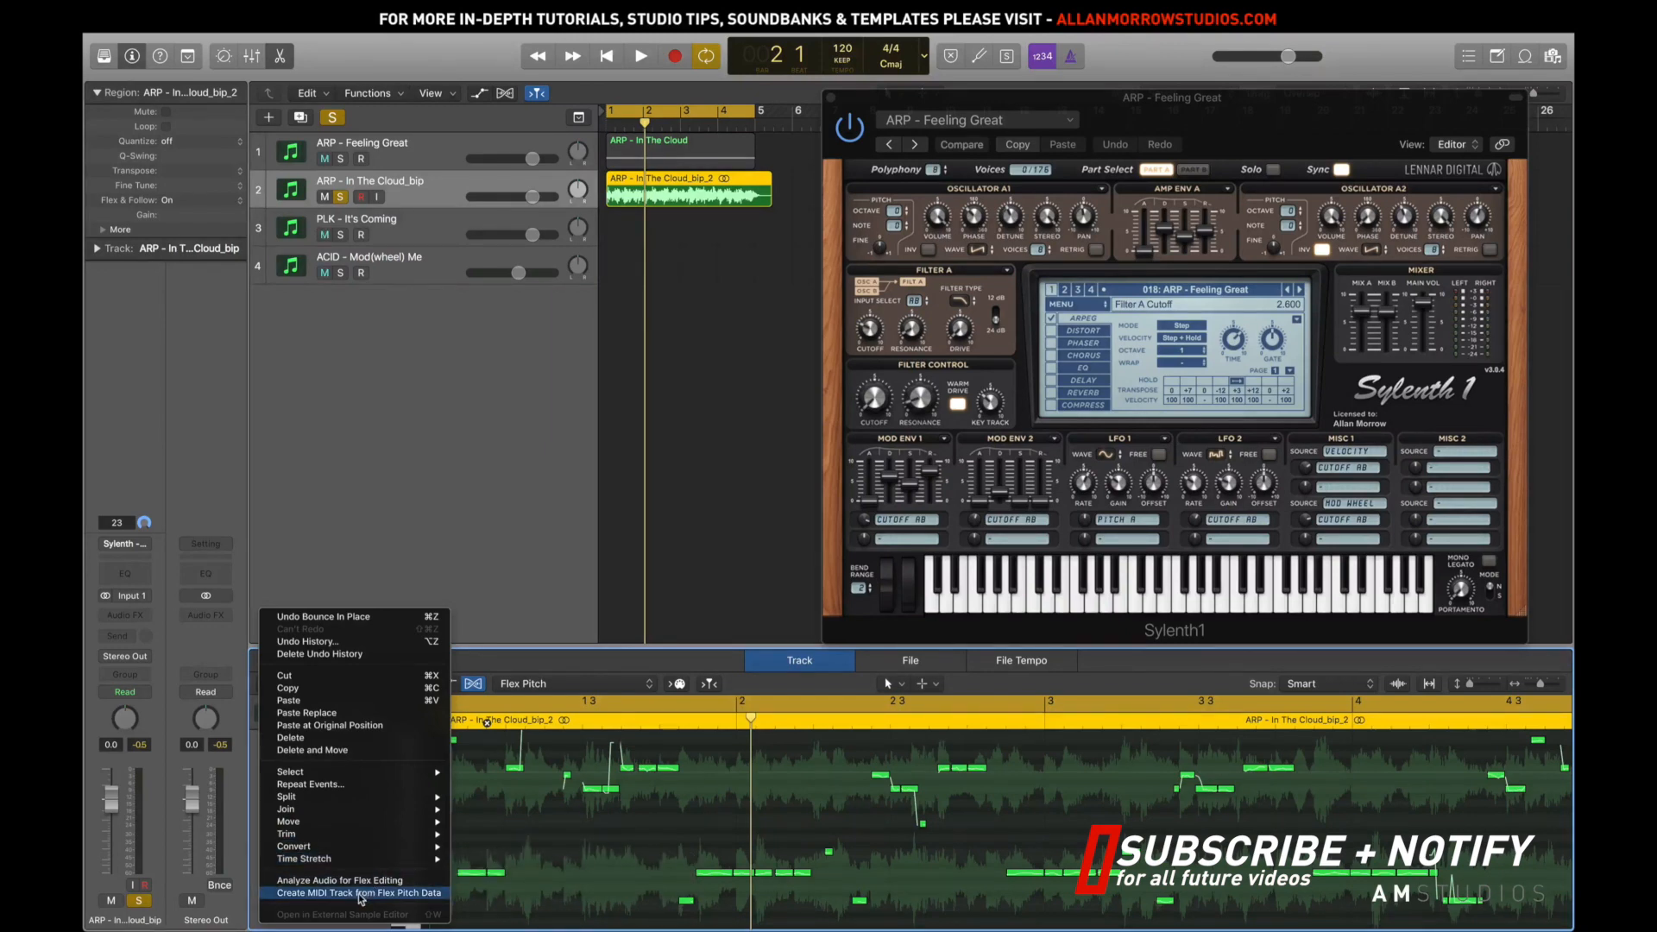
pyautogui.click(361, 896)
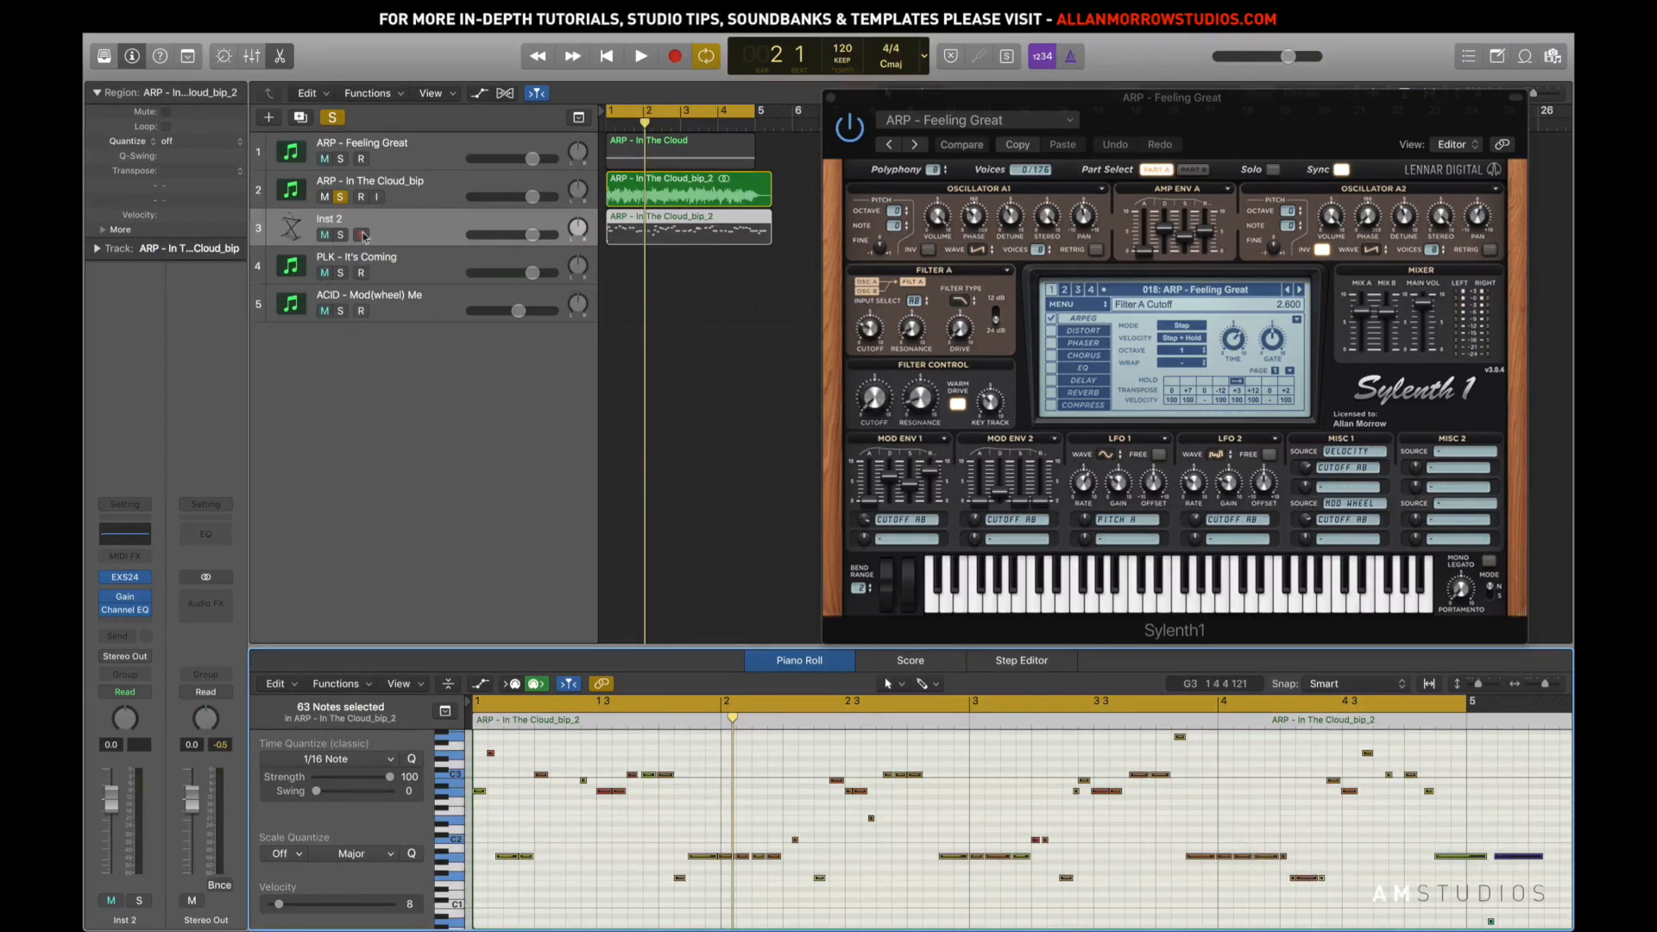
# Solo the new Inst 2 MIDI track in place of the bounced ARP track and play it
pyautogui.click(342, 235)
pyautogui.click(341, 196)
pyautogui.press('space')
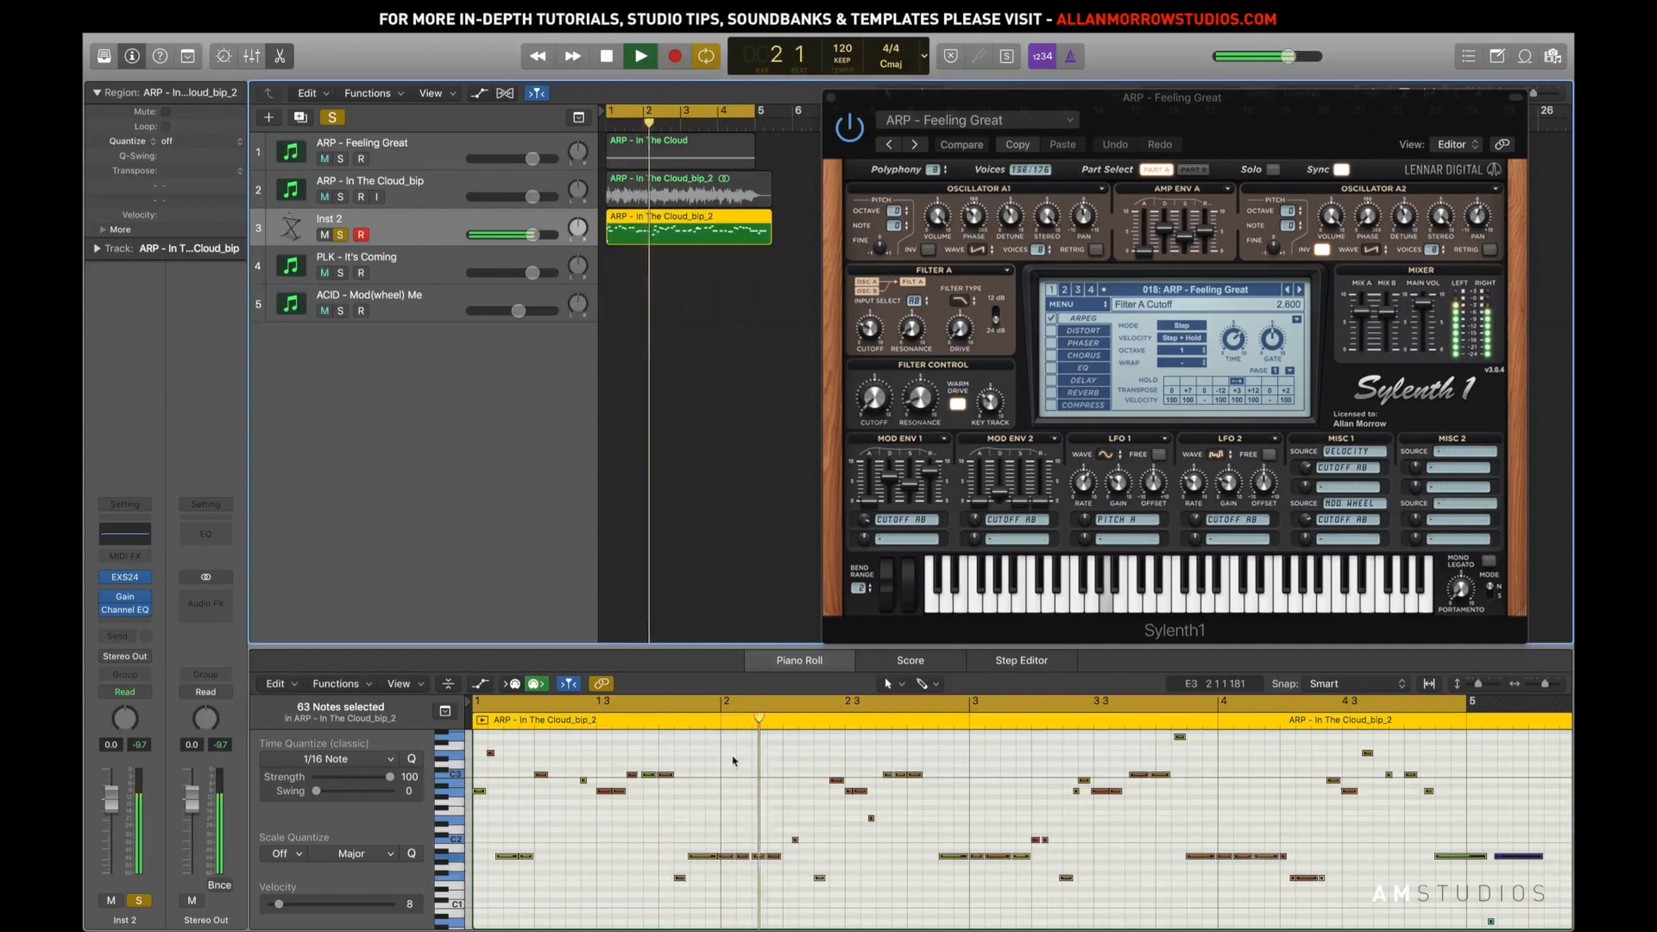
# Quantize all notes of the Inst 2 region to 1/16 Note and play back the result
pyautogui.press('space')
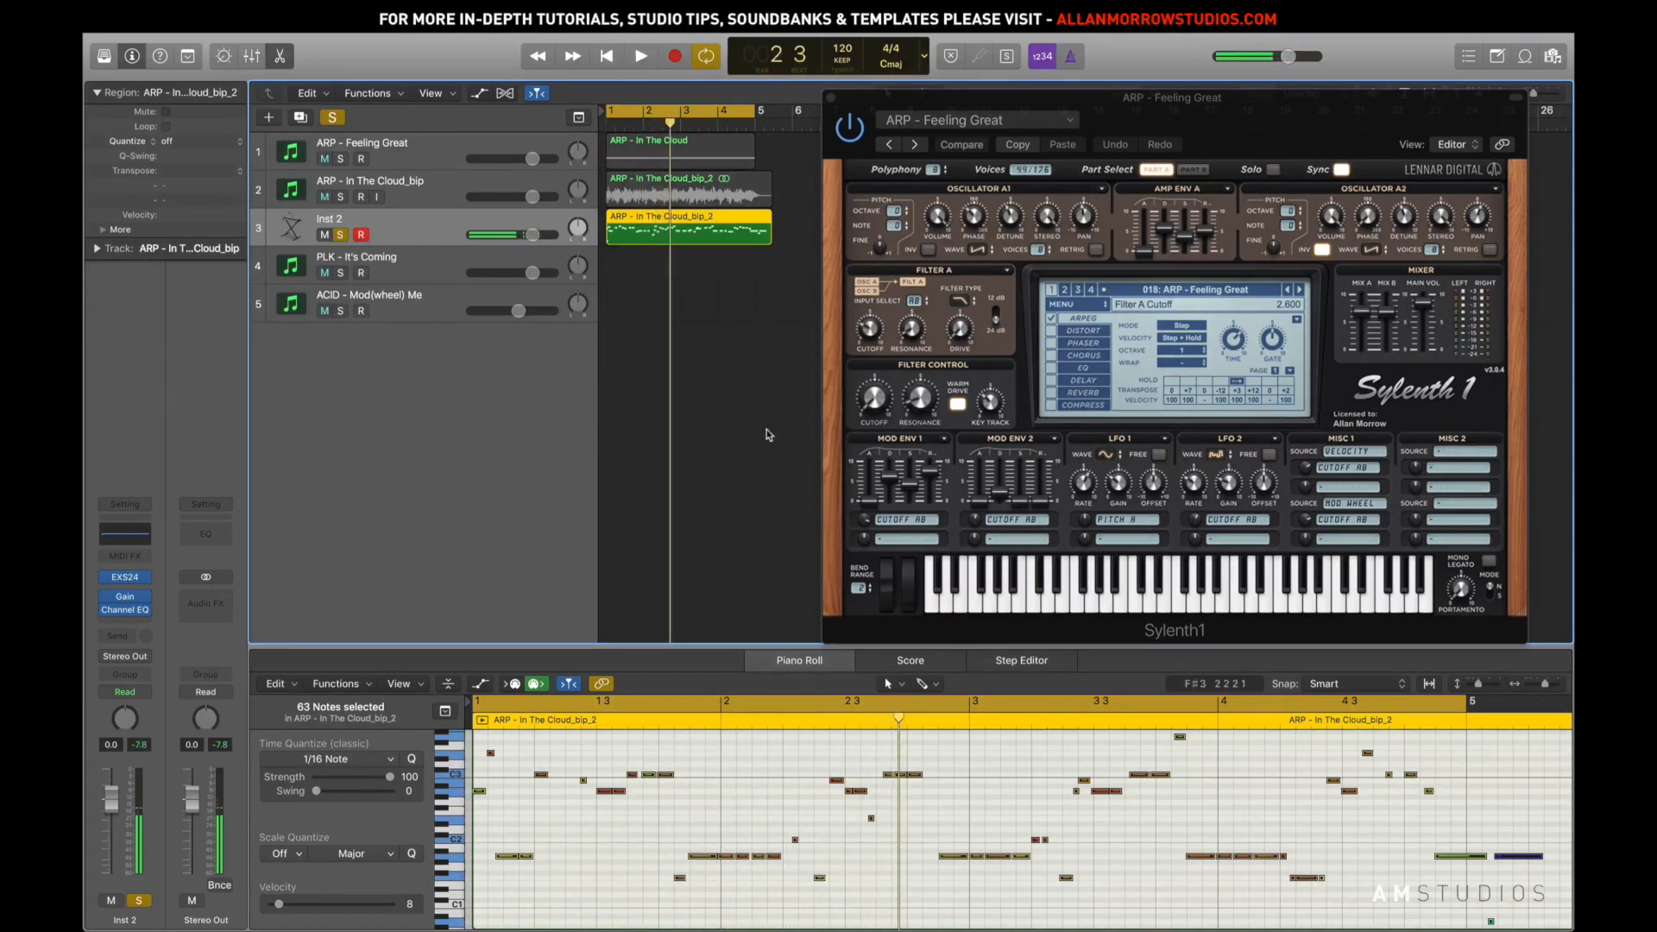
pyautogui.click(763, 814)
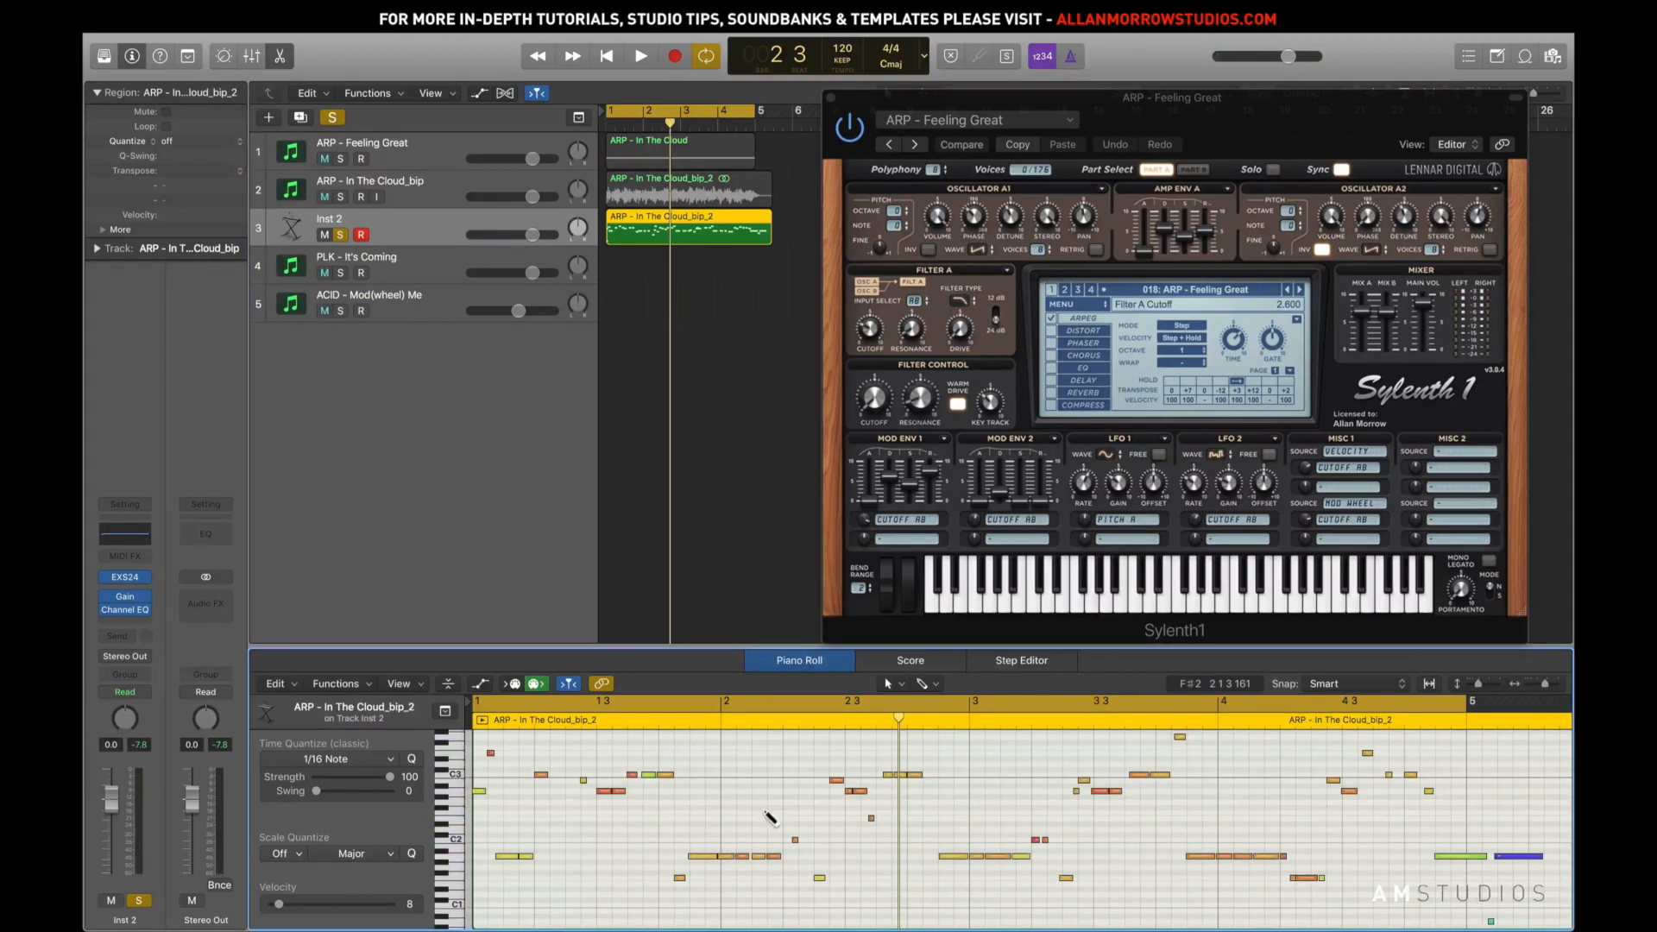
pyautogui.press('super+a')
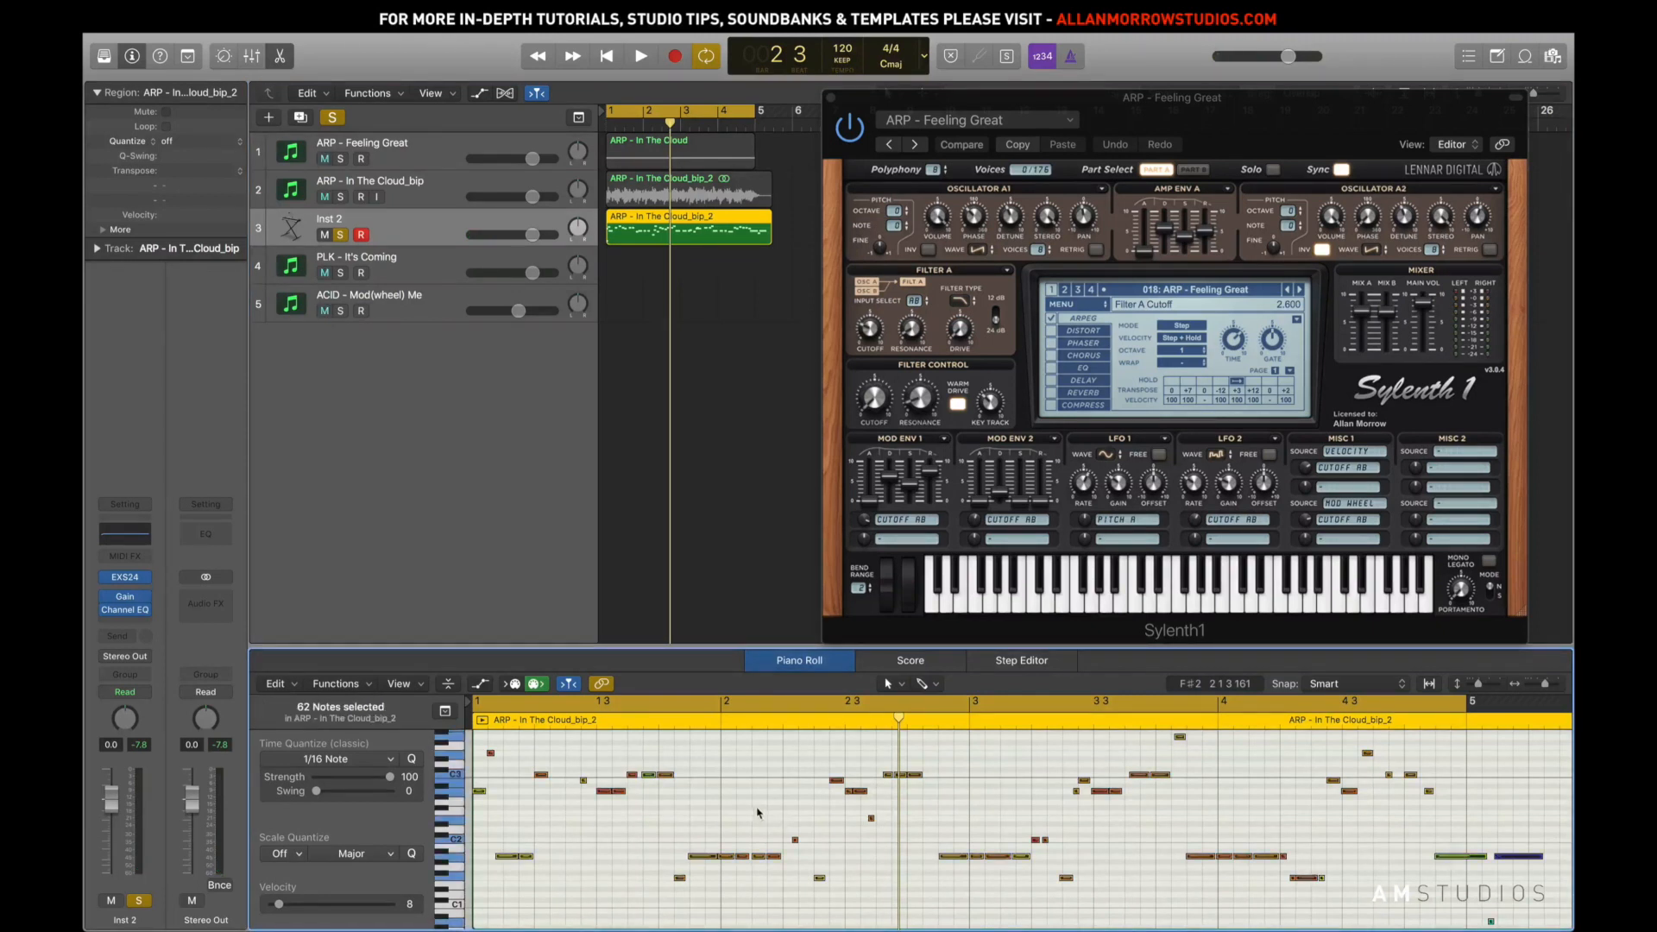
pyautogui.click(414, 761)
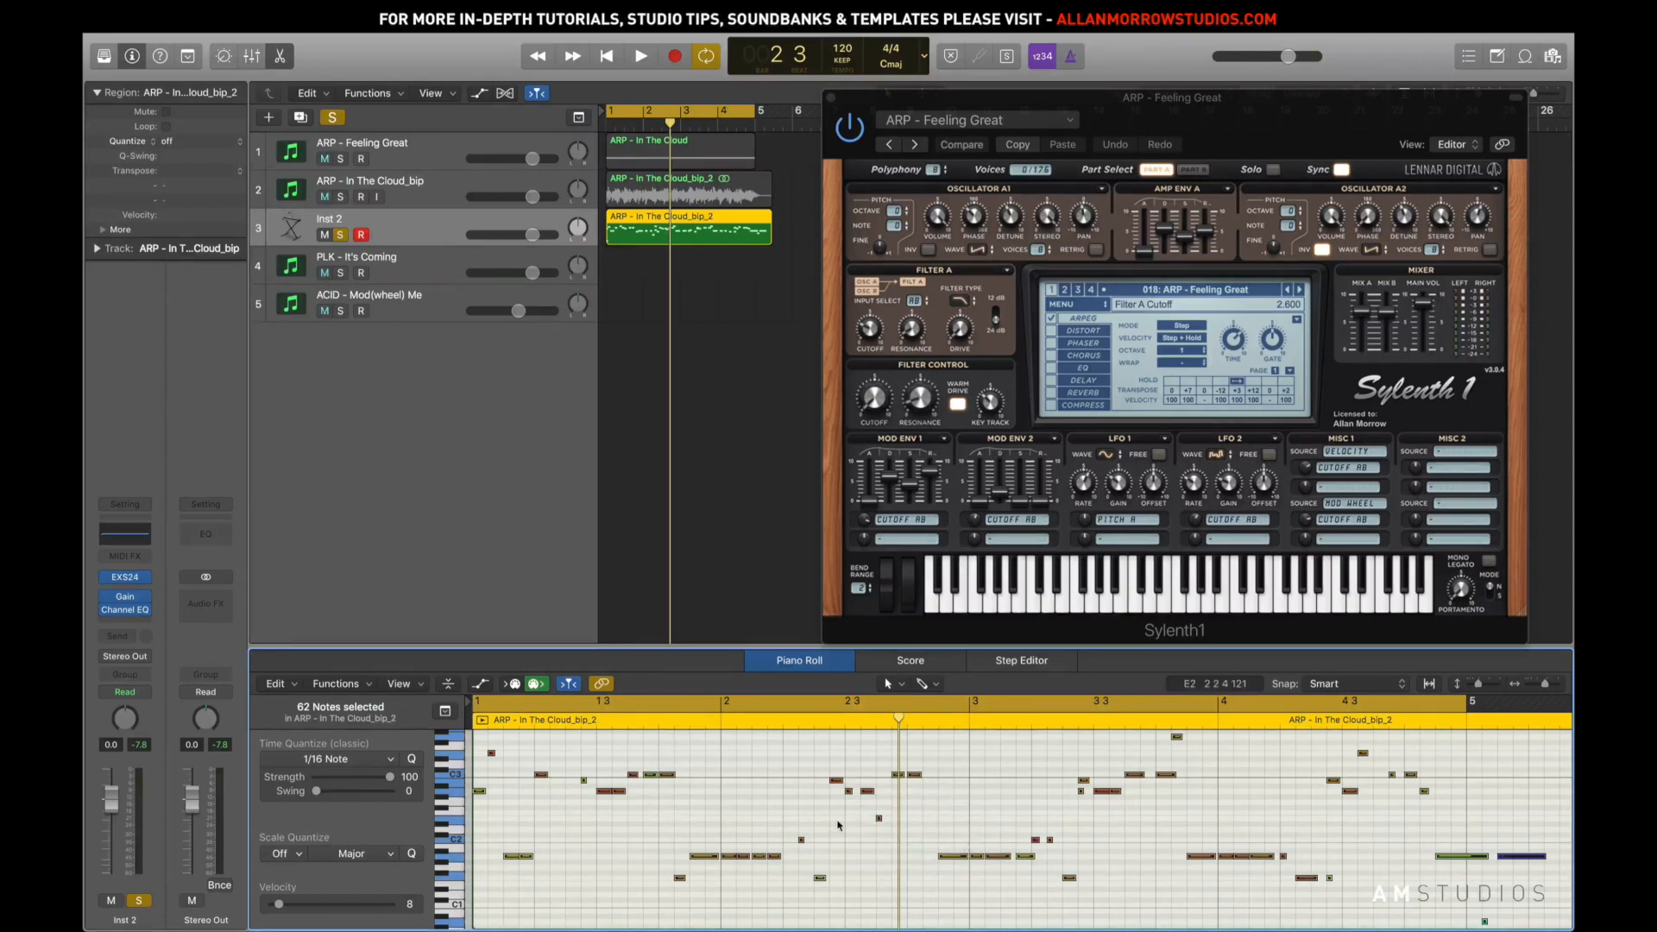
pyautogui.press('space')
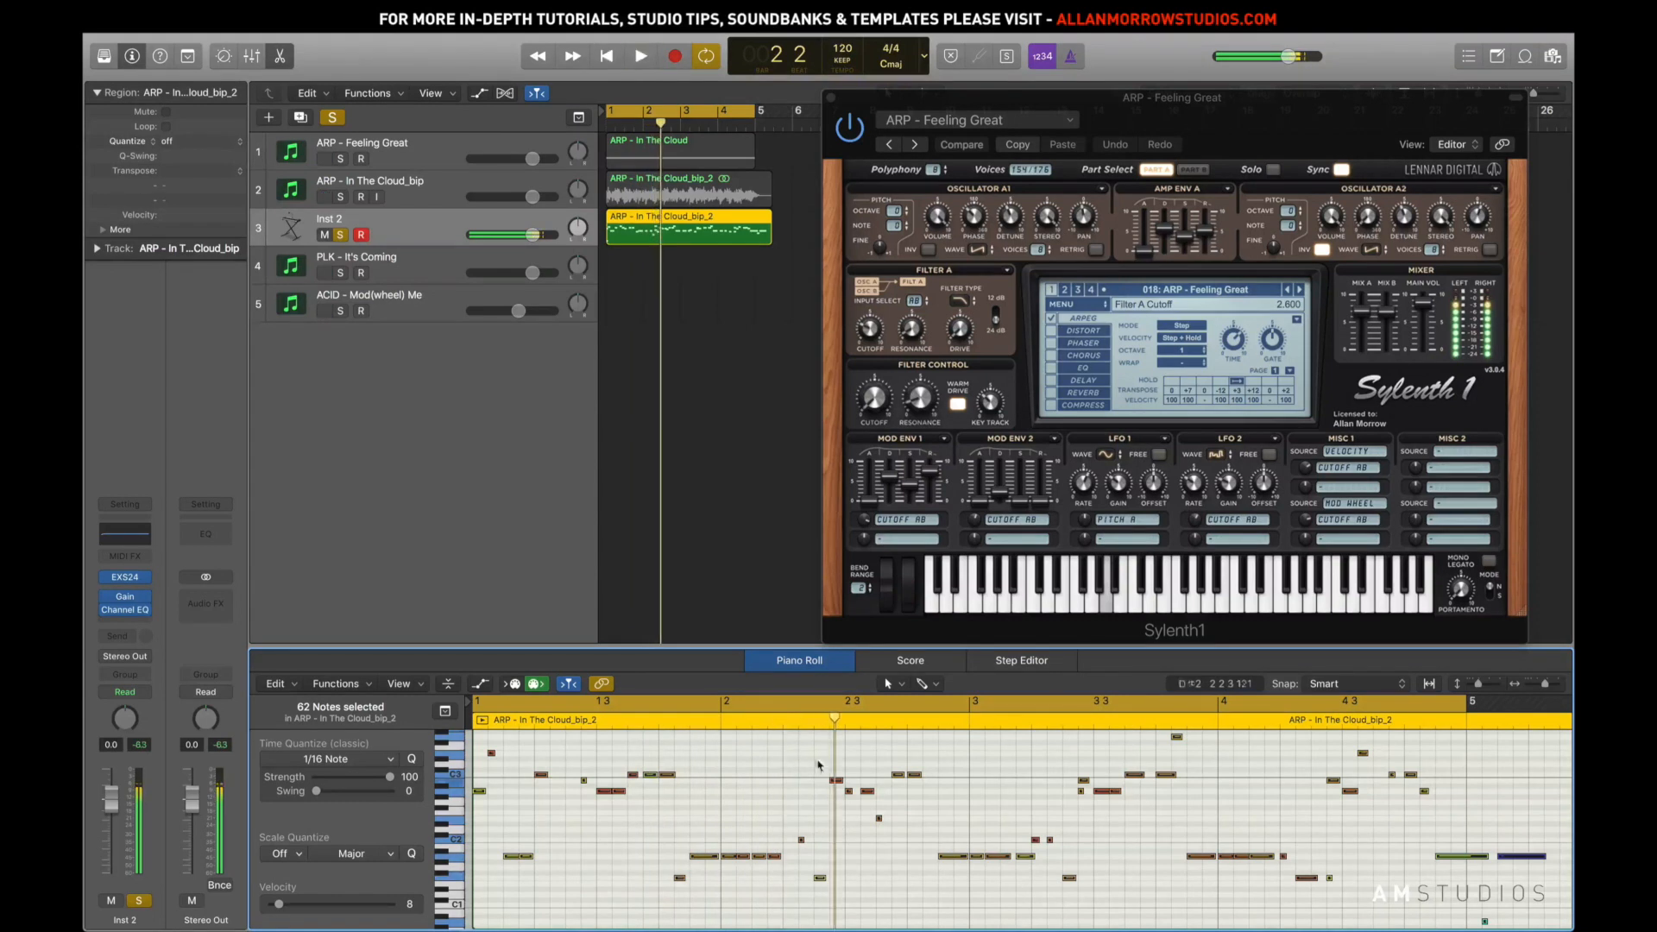
pyautogui.press('space')
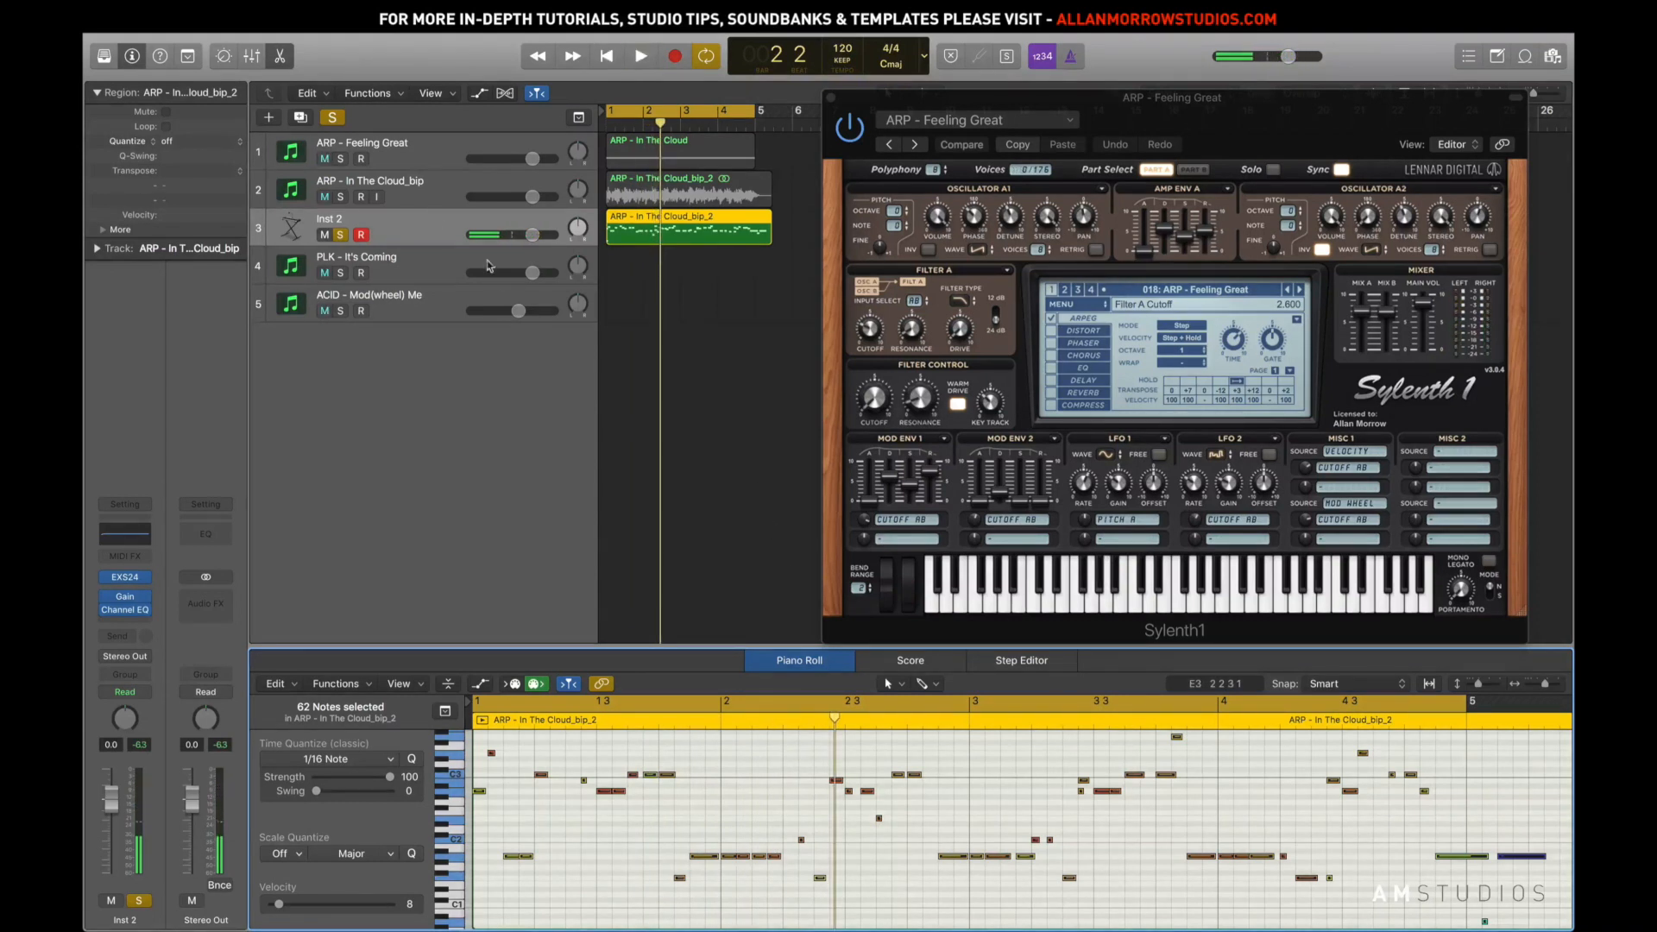
# Move the MIDI region from Inst 2 to the PLK - It's Coming track, solo that track and play it
pyautogui.click(677, 274)
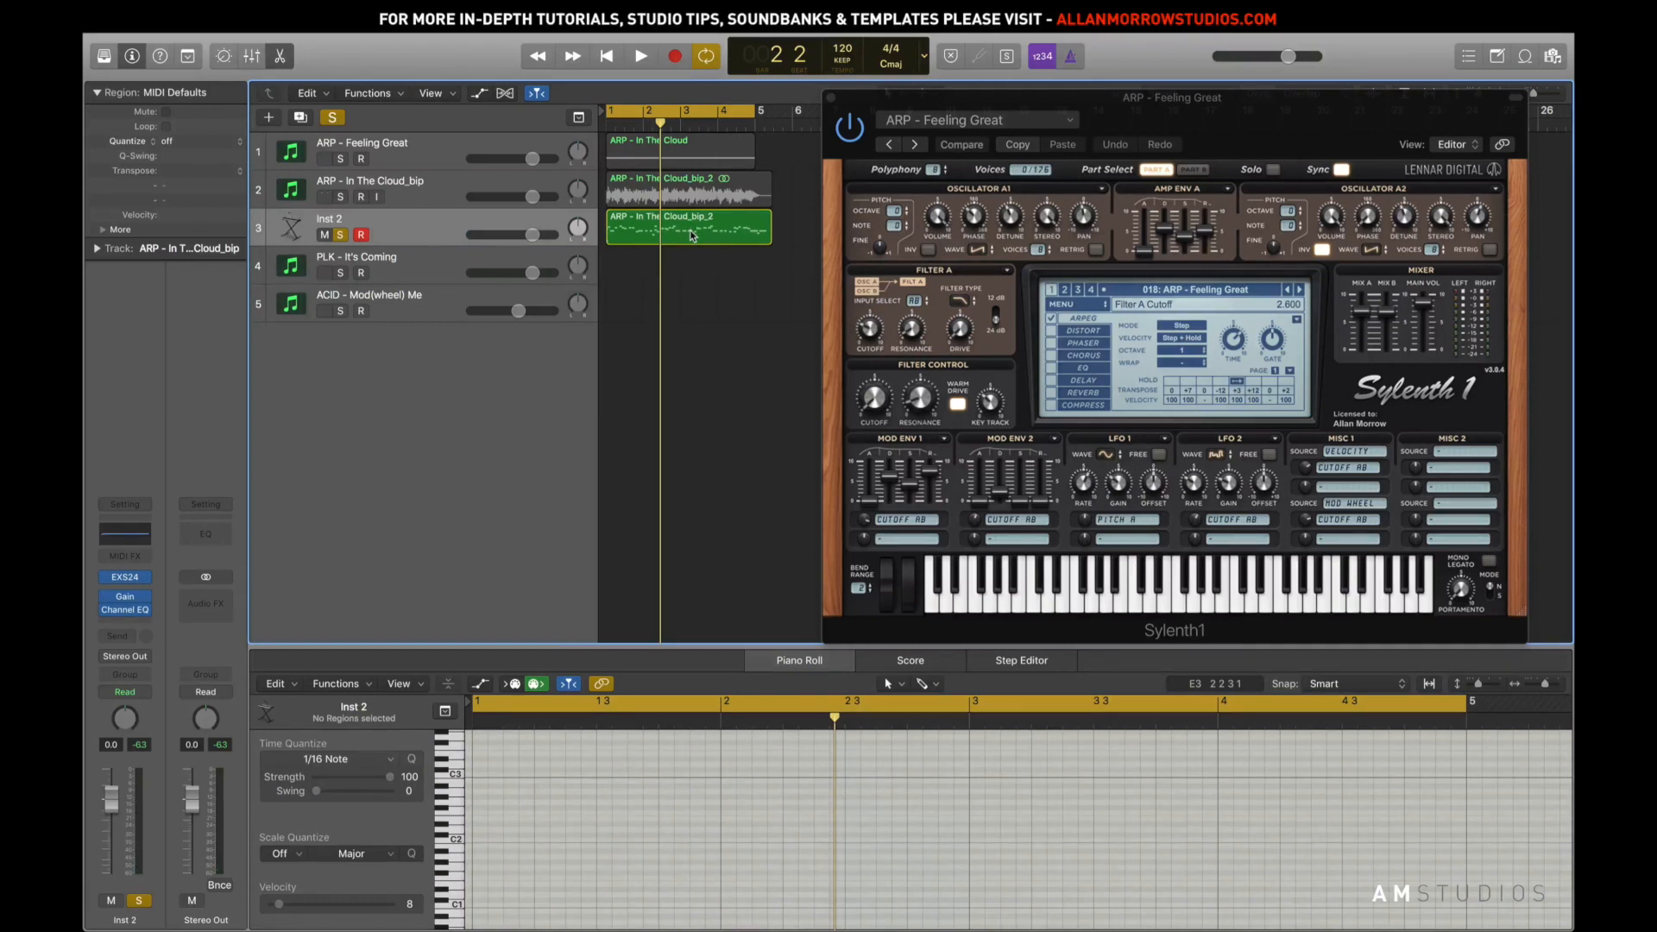
pyautogui.moveTo(691, 236); pyautogui.dragTo(691, 274)
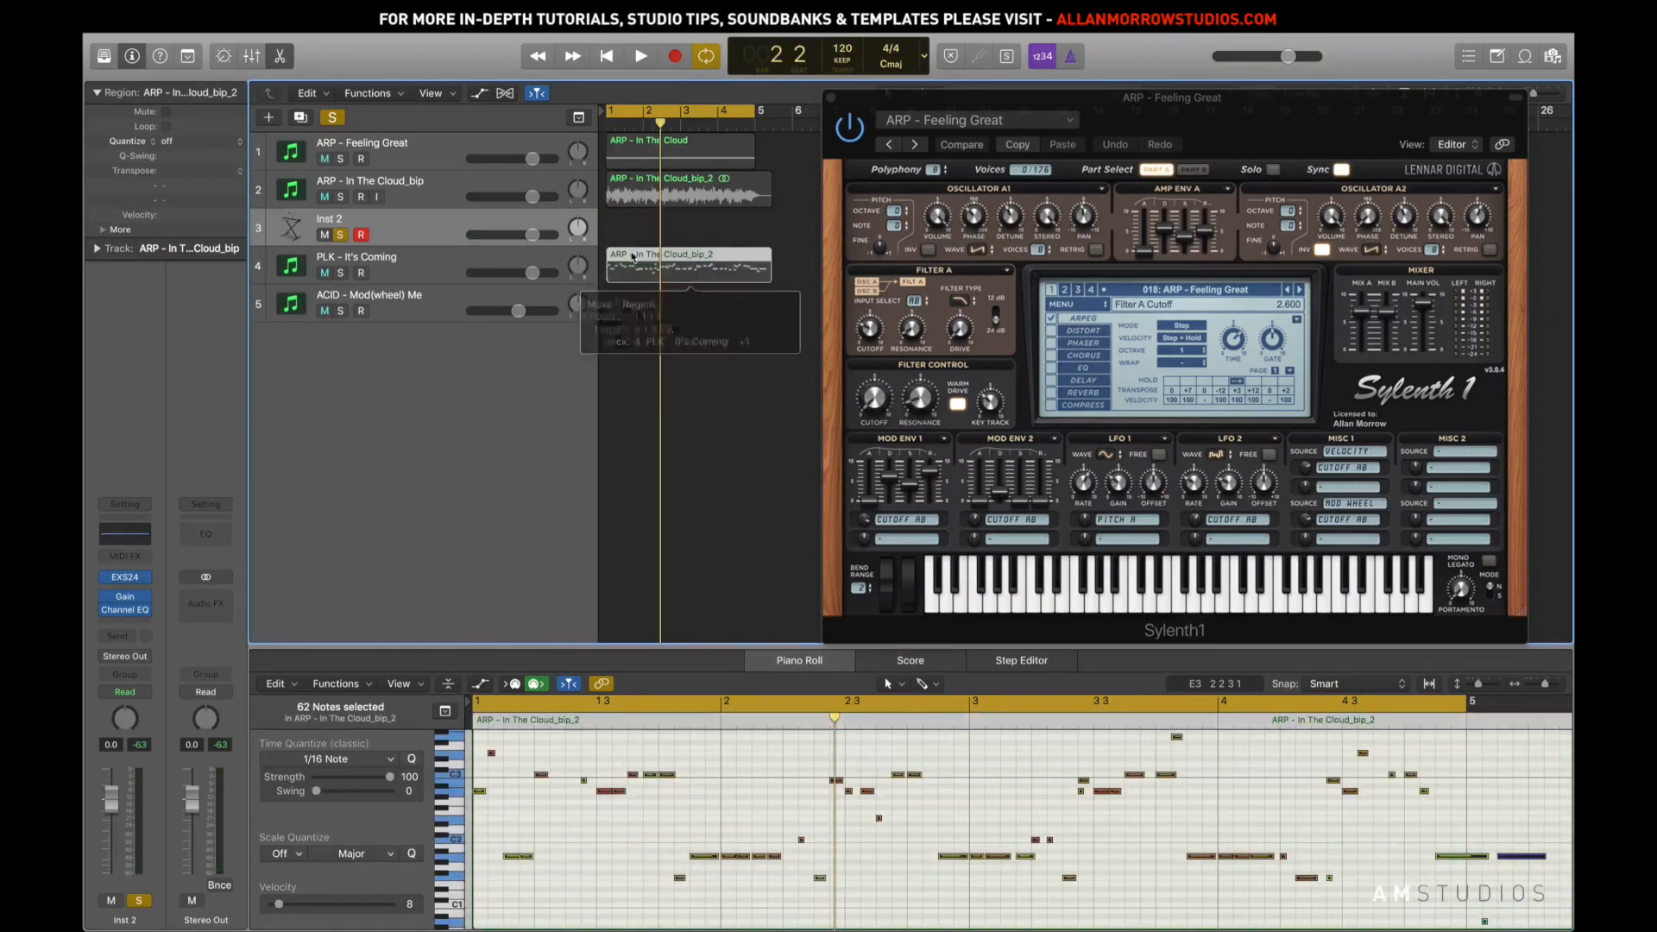
pyautogui.click(339, 238)
pyautogui.press('space')
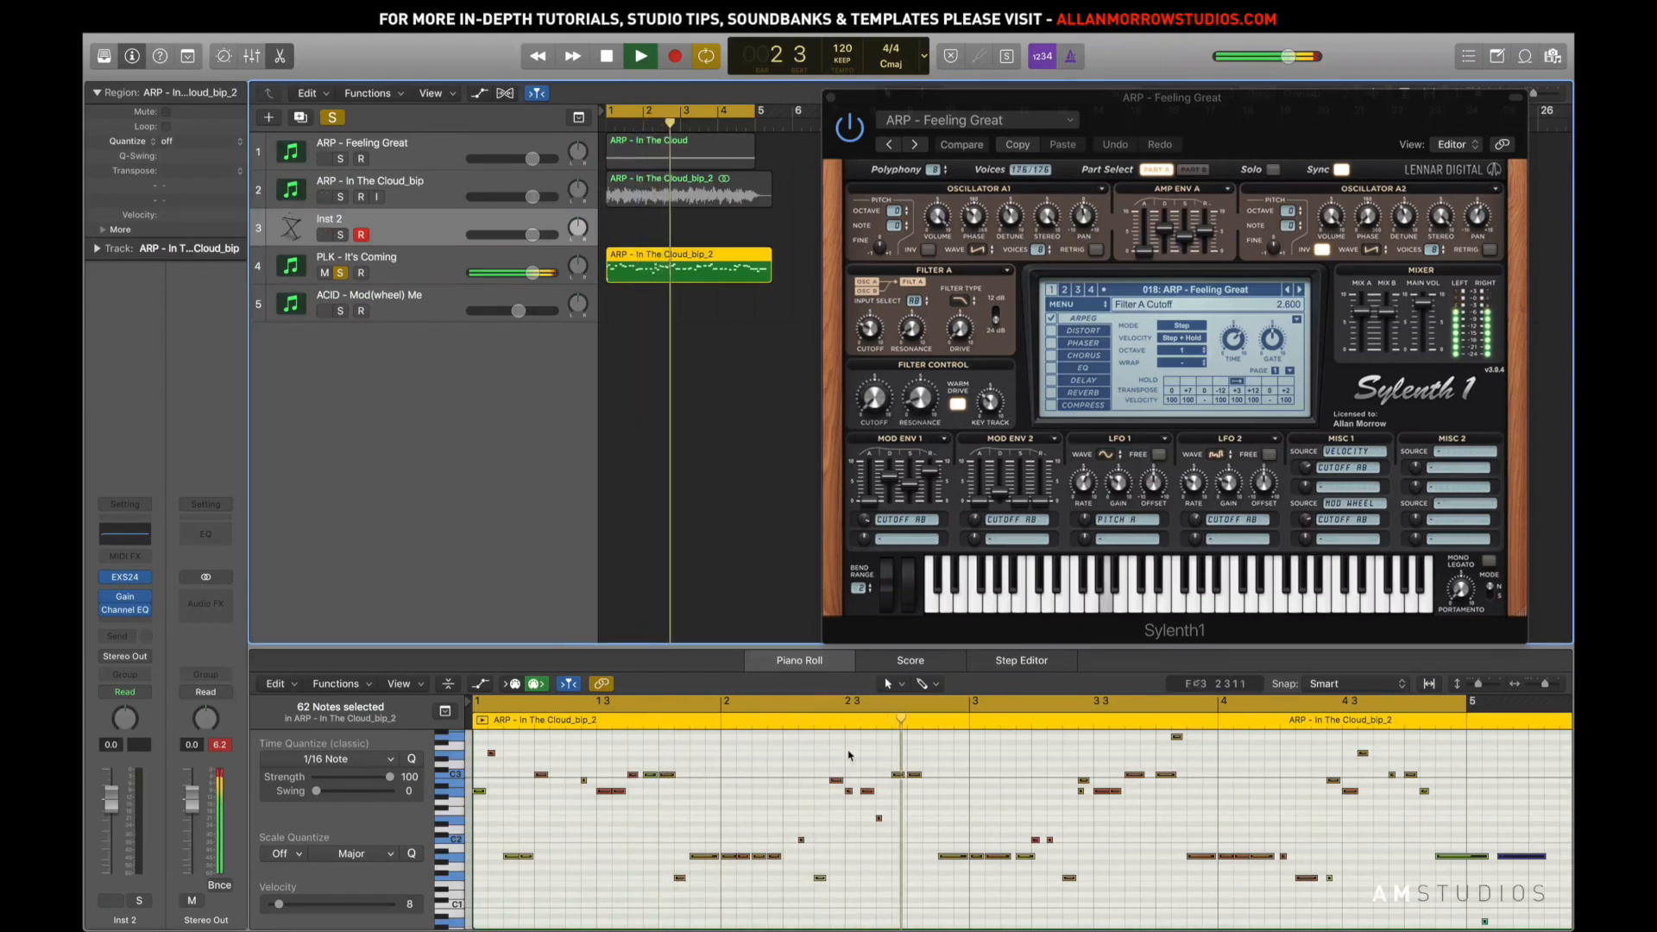
pyautogui.press('space')
# Raise the stray lowest note in the second bar by one octave and play the region to check it
pyautogui.scroll(-3, 785, 856)
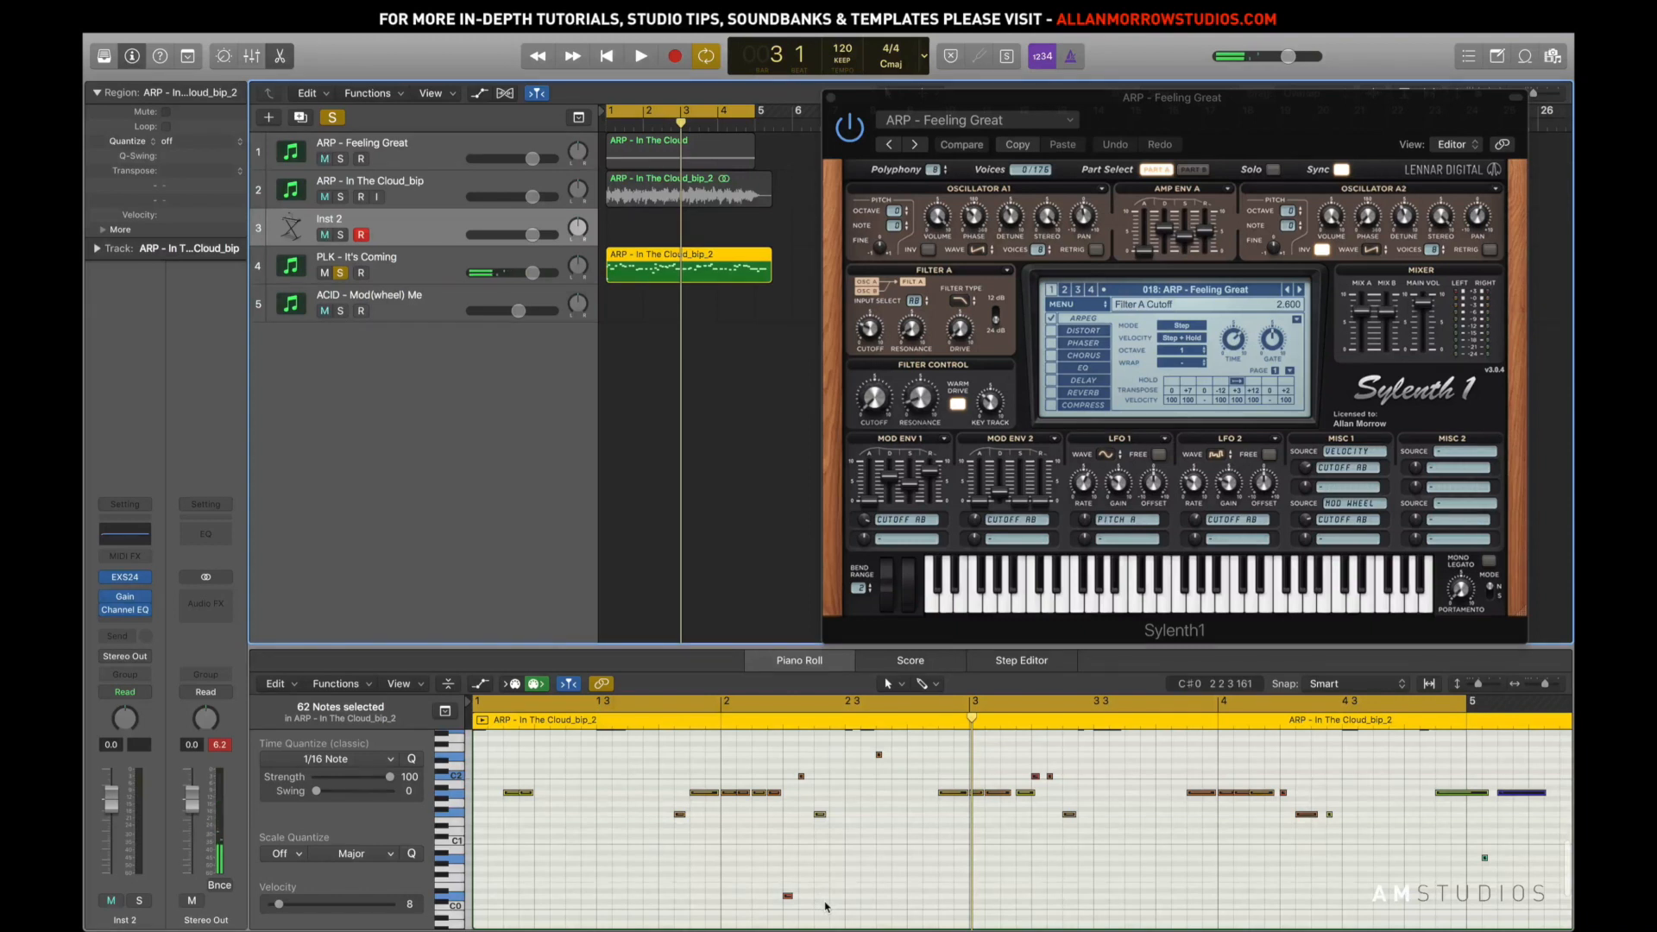
pyautogui.click(458, 896)
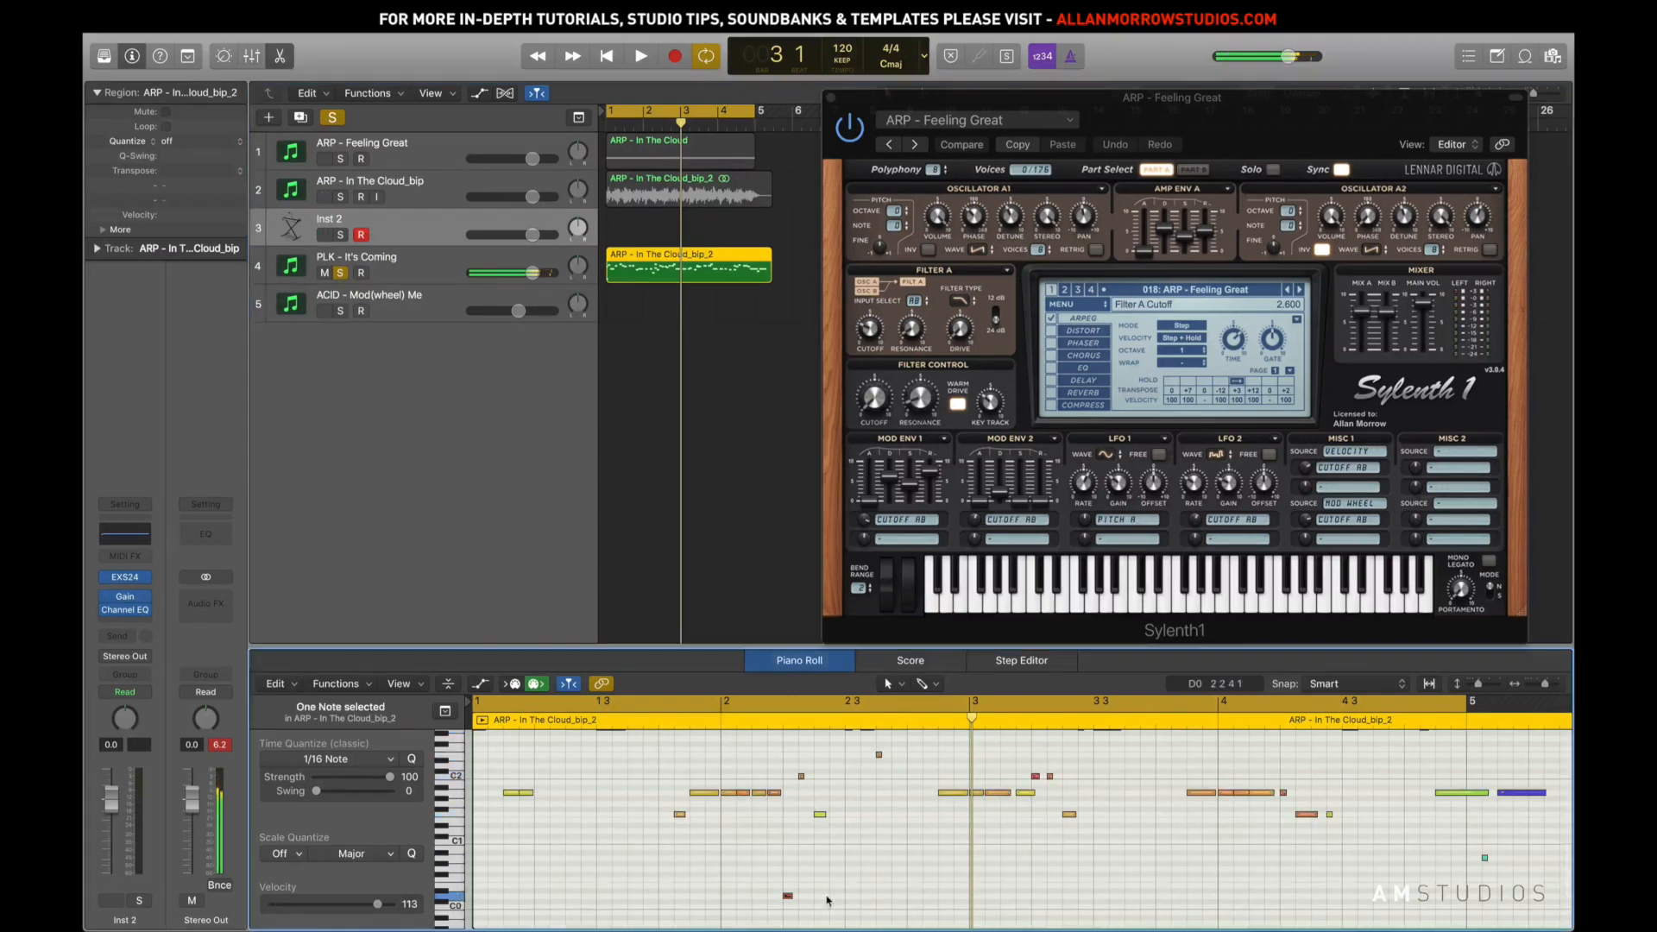
pyautogui.hotkey('shift', 'alt', 'Up')
pyautogui.press('space')
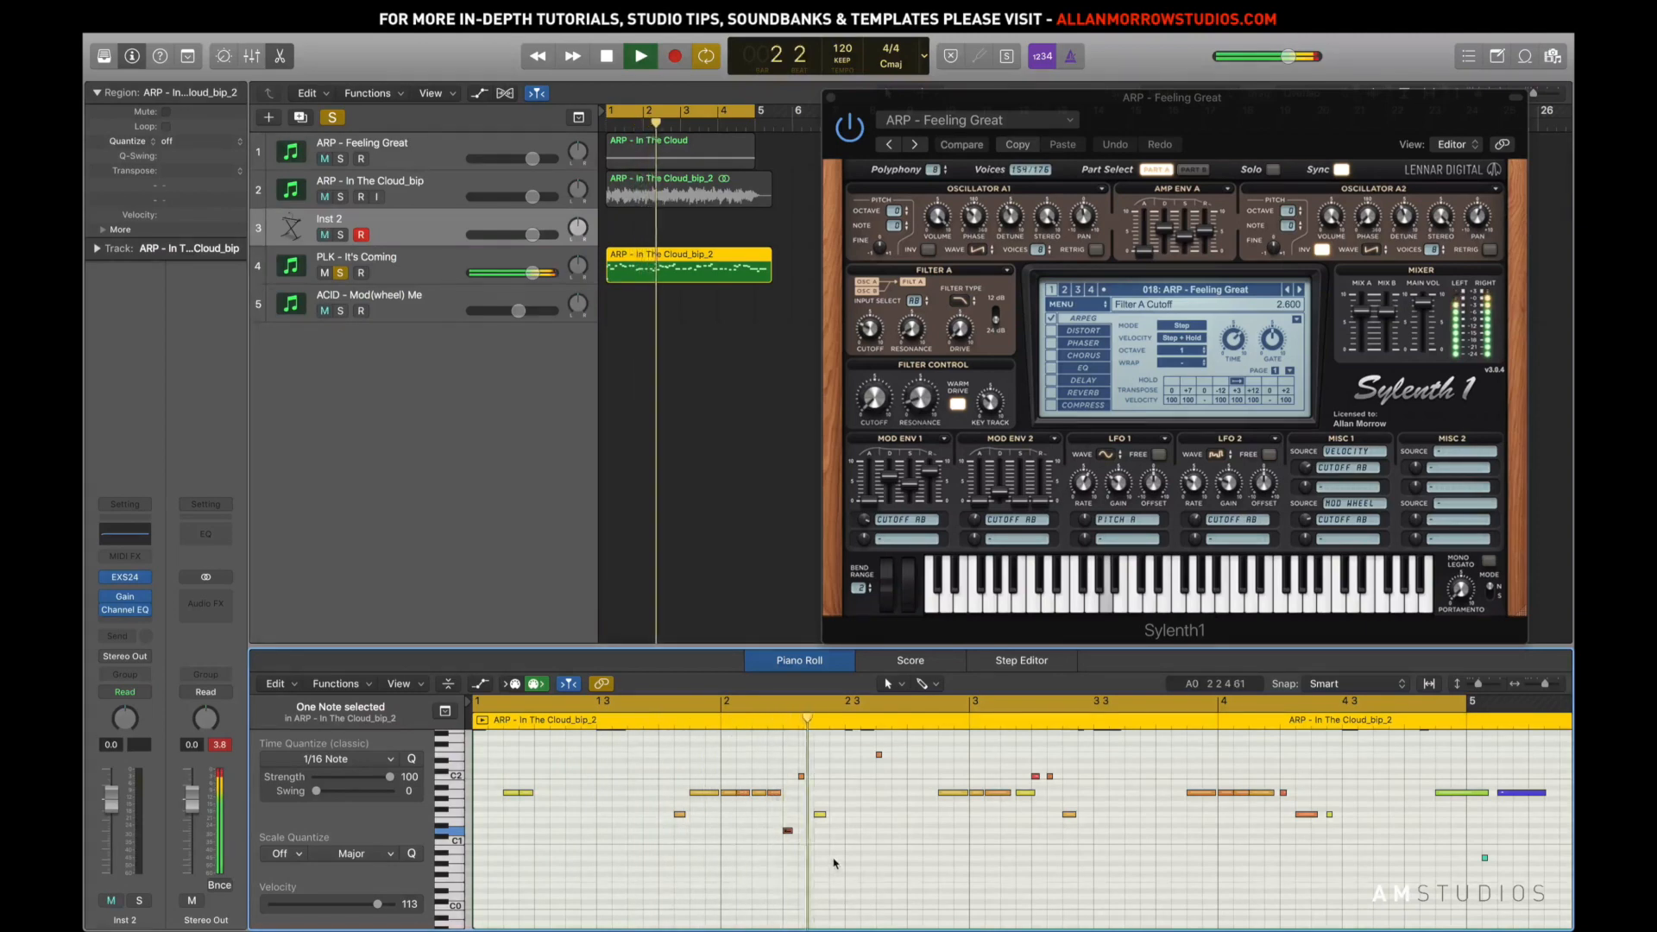
pyautogui.scroll(3, 888, 854)
pyautogui.press('space')
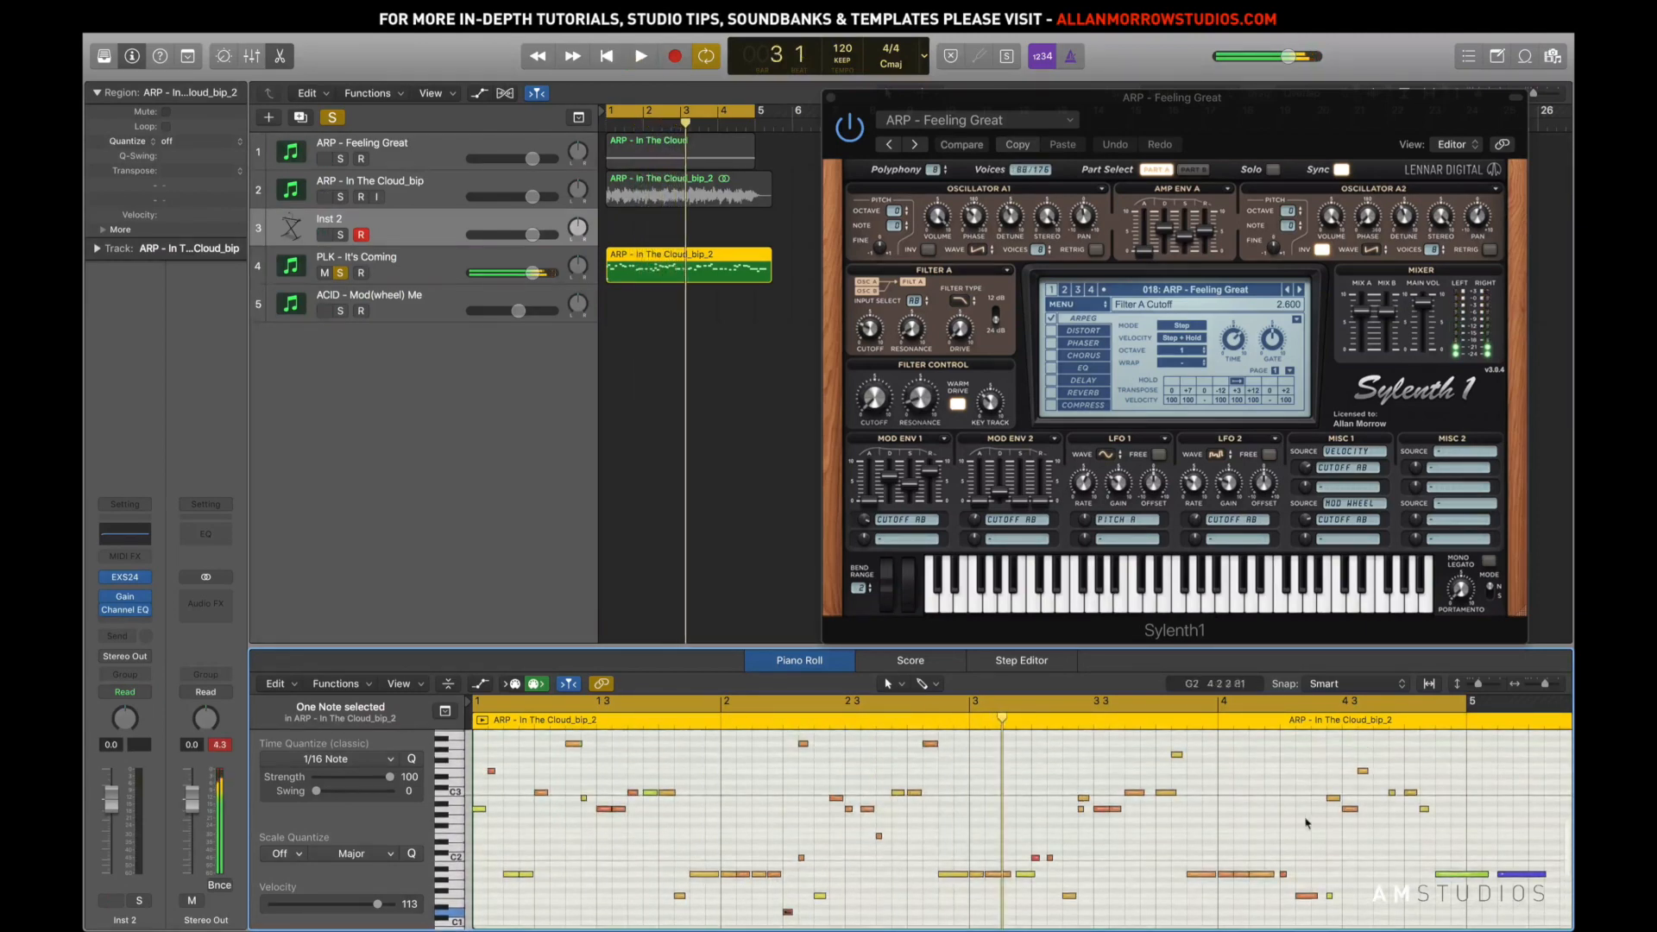
pyautogui.scroll(2, 892, 829)
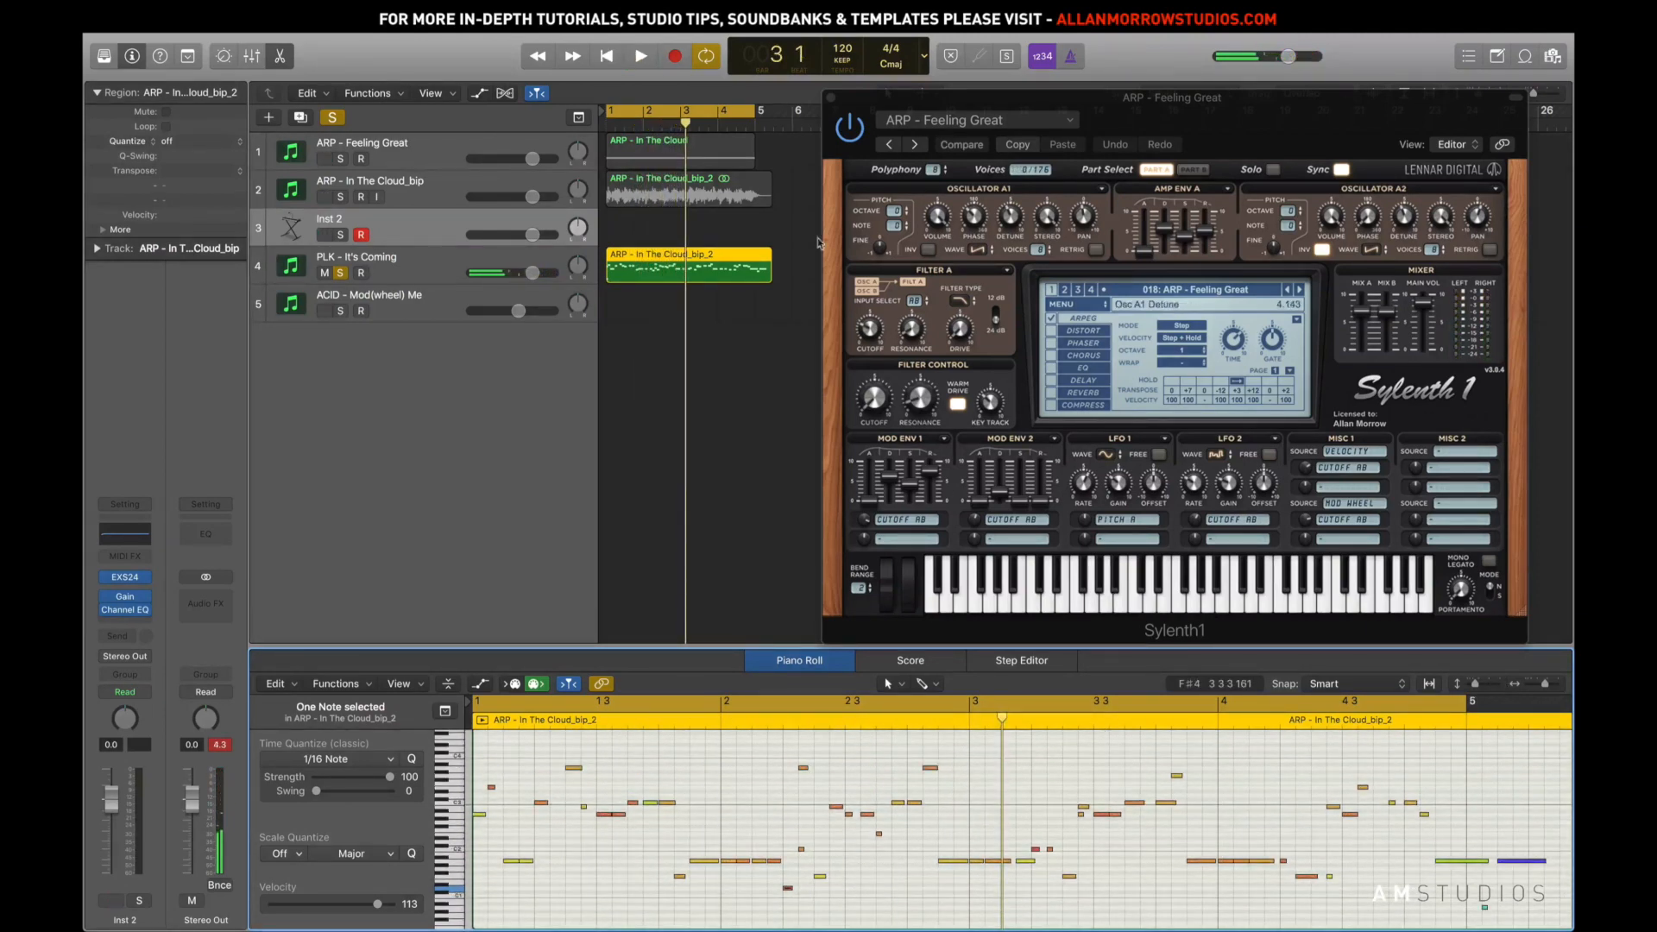
# Move the MIDI region to the ACID - Mod(wheel) Me track and play it soloed there
pyautogui.click(436, 263)
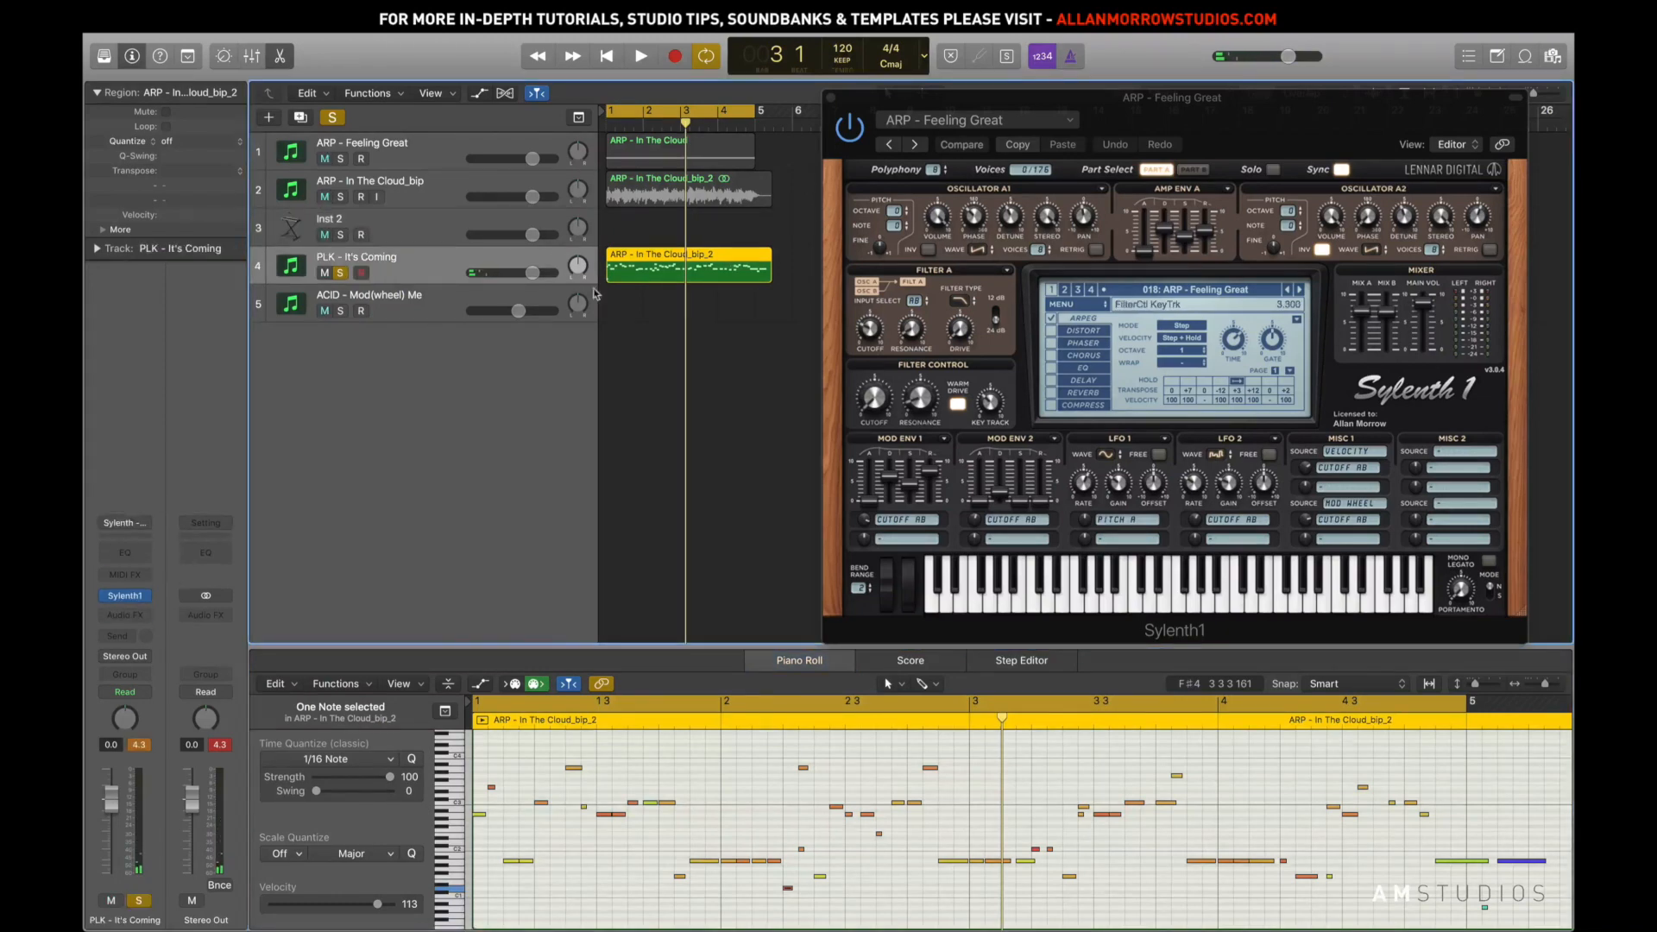
pyautogui.click(639, 274)
pyautogui.moveTo(640, 274); pyautogui.dragTo(639, 313)
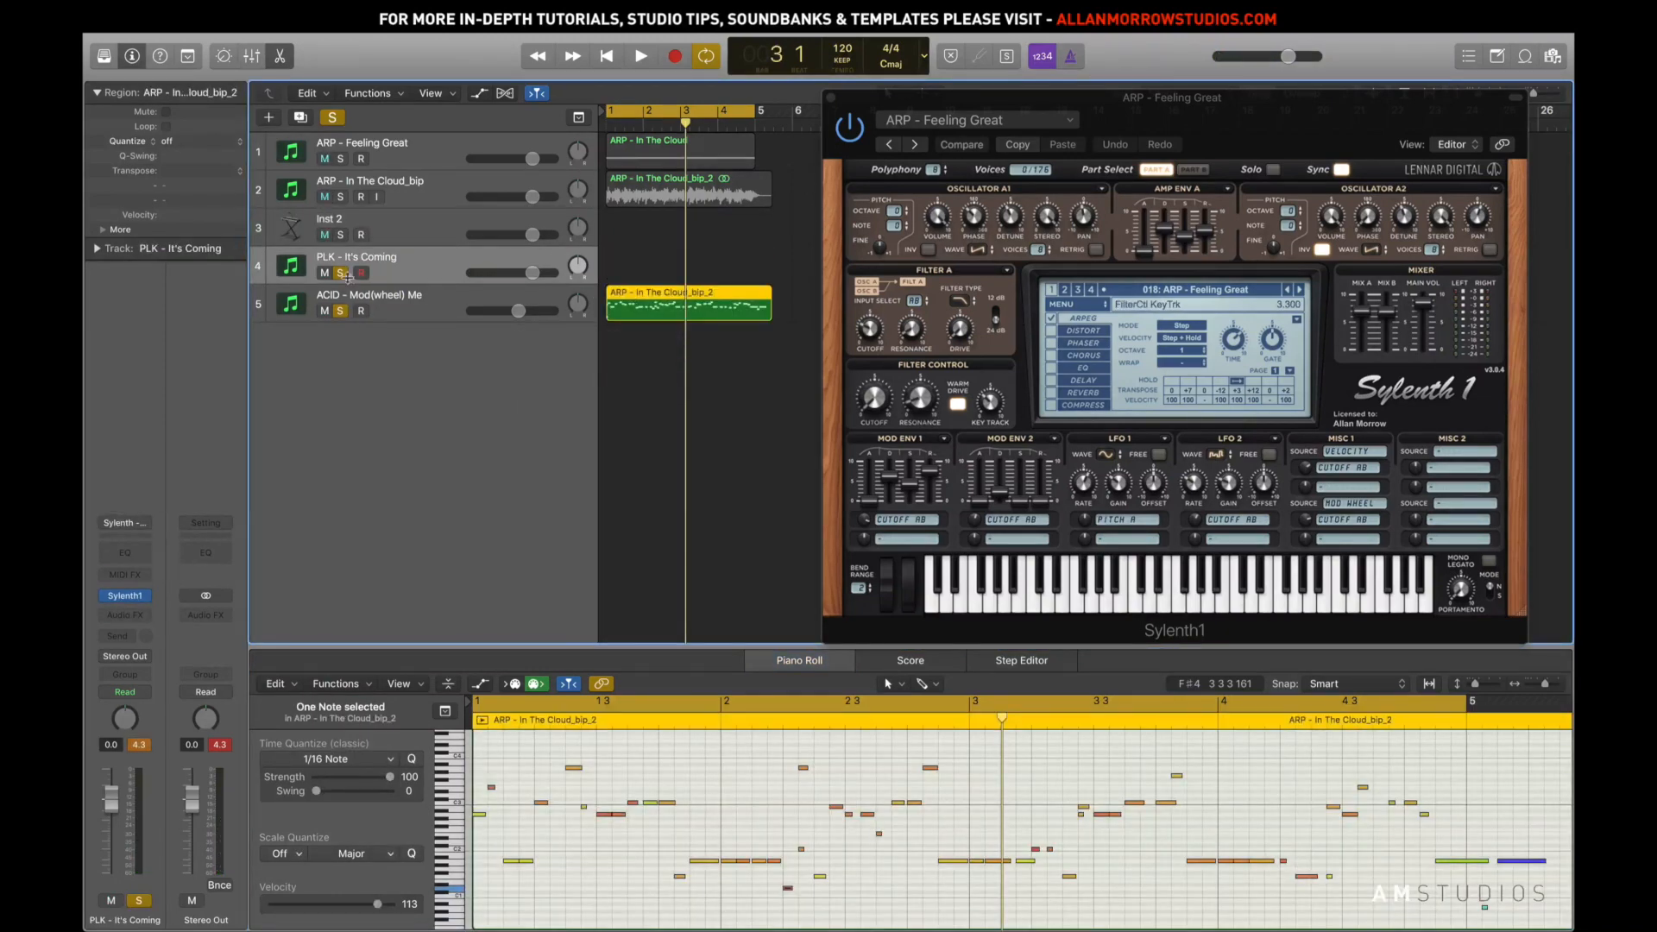
pyautogui.press('space')
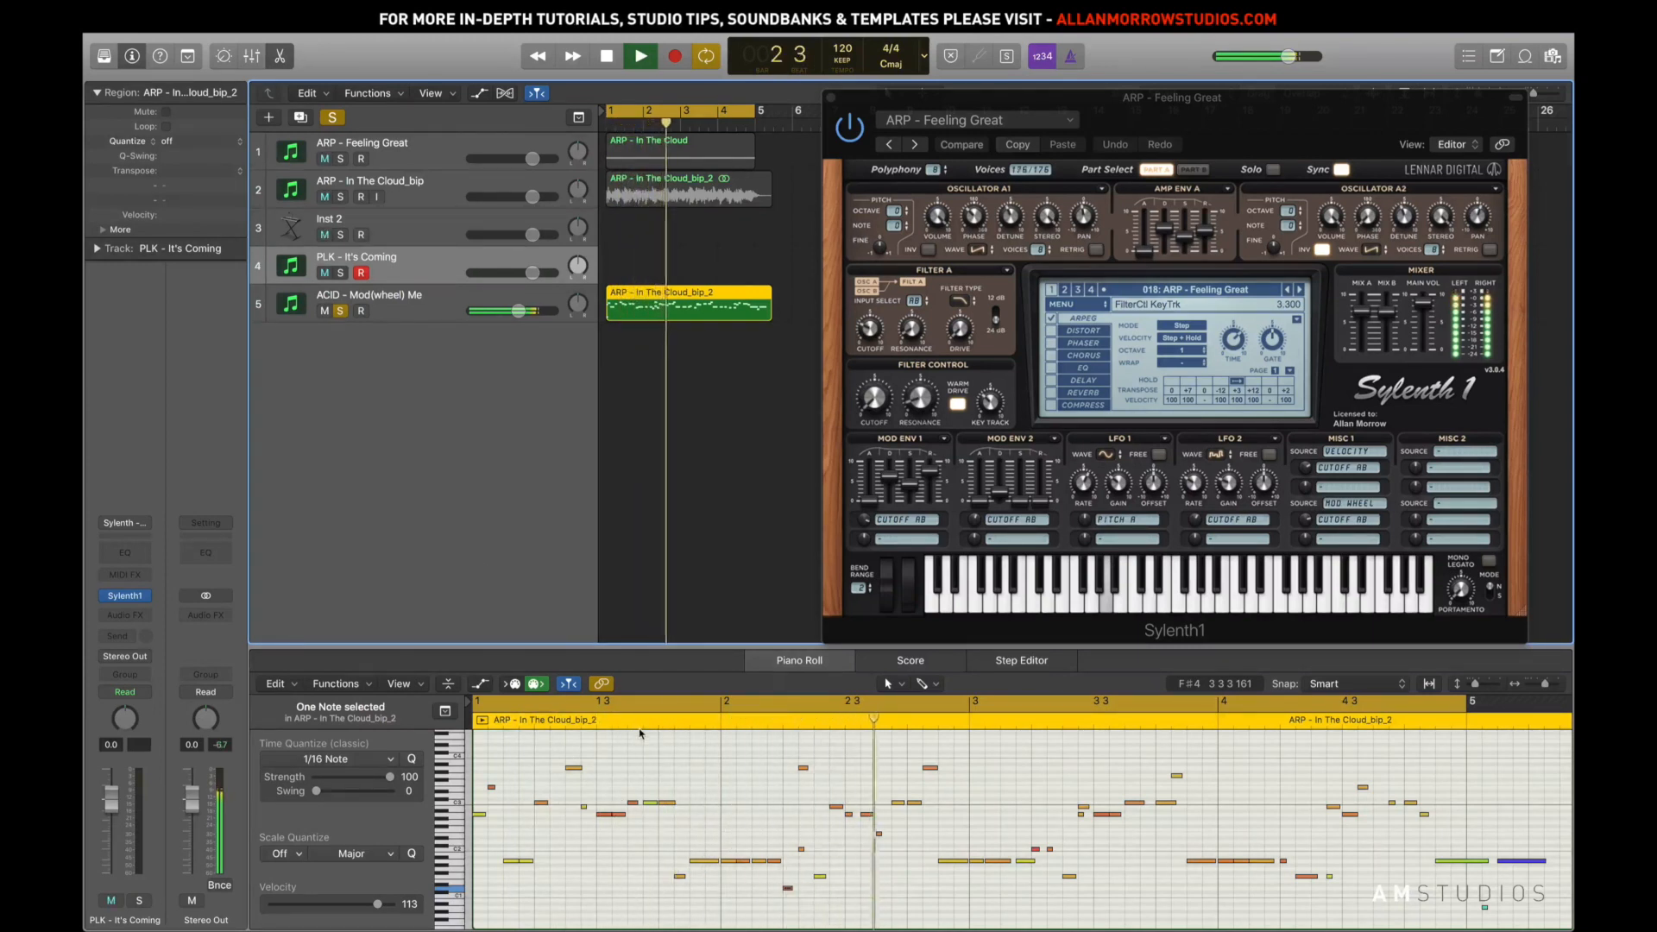
pyautogui.press('space')
# Audition short half-bar sections of the region by moving the cycle range to 2 3, 3 3 and 1 3
pyautogui.moveTo(847, 701); pyautogui.dragTo(960, 710)
pyautogui.press('space')
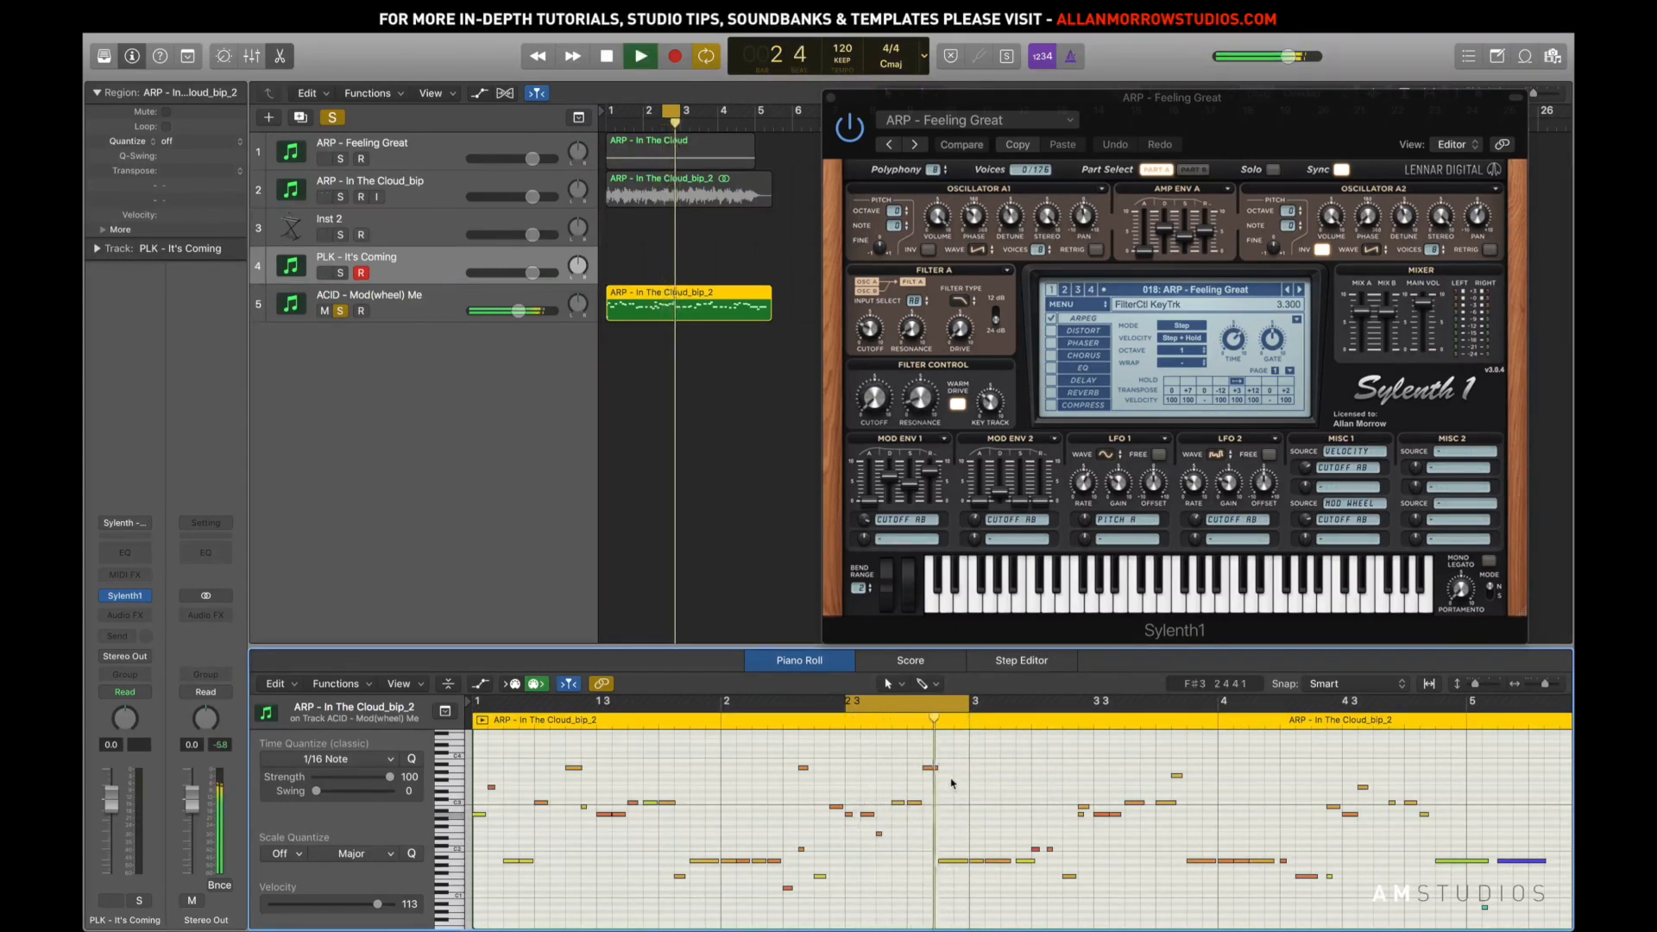
pyautogui.press('space')
pyautogui.moveTo(900, 715); pyautogui.dragTo(1121, 725)
pyautogui.press('space')
pyautogui.press('space')
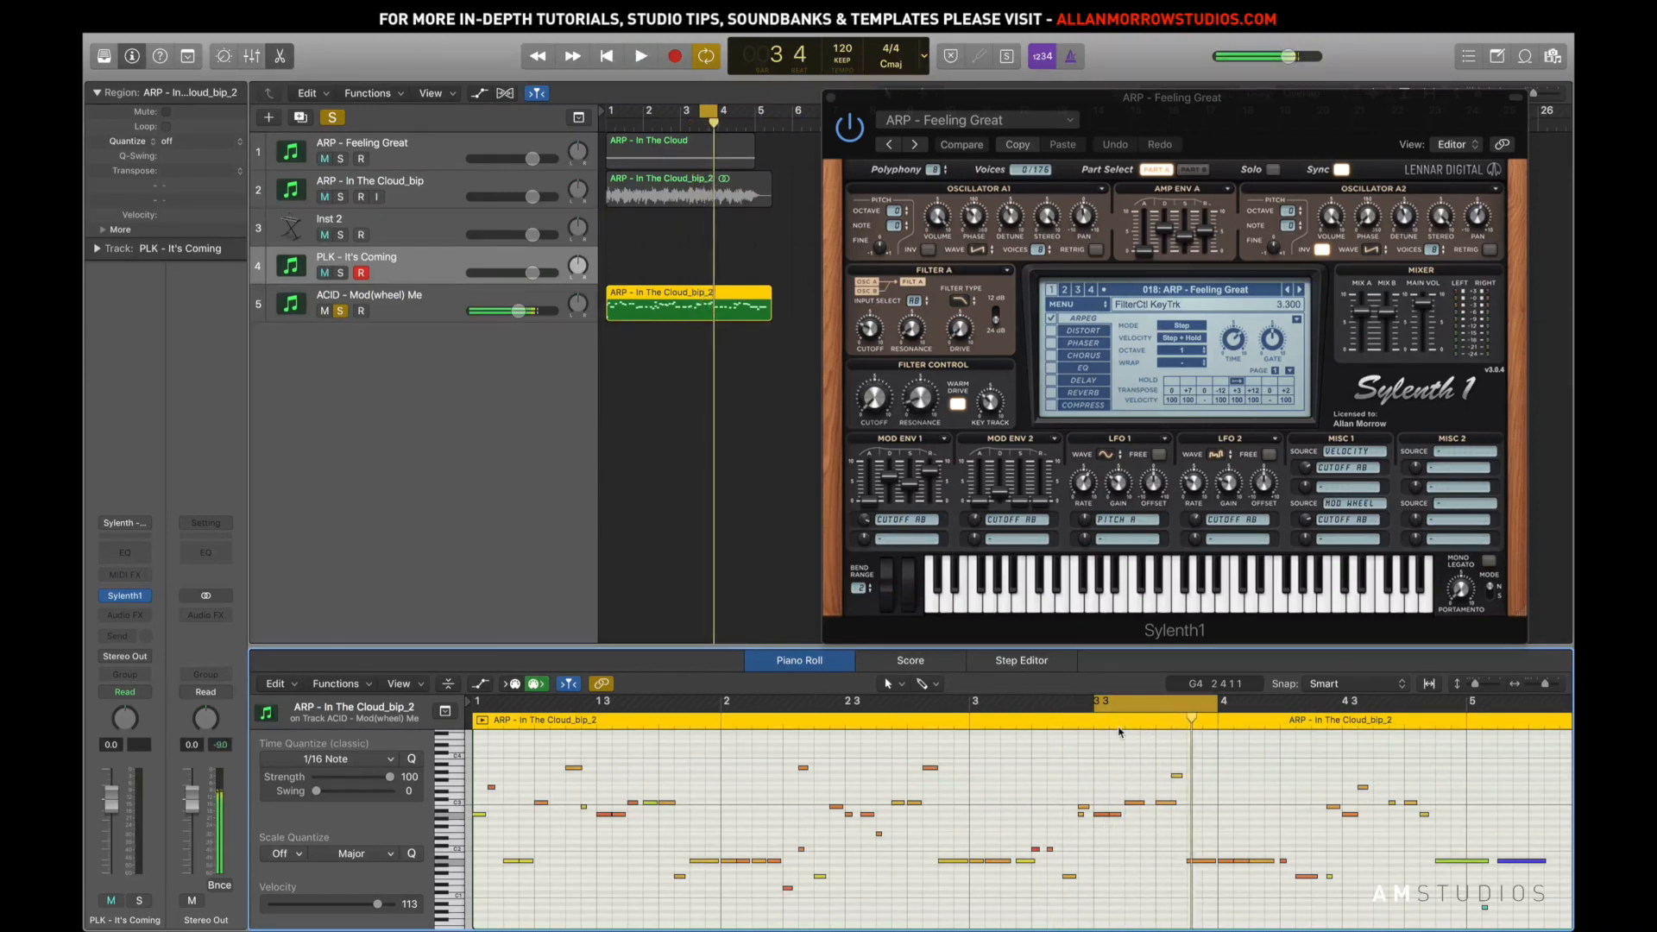
pyautogui.moveTo(1168, 702); pyautogui.dragTo(667, 709)
pyautogui.press('space')
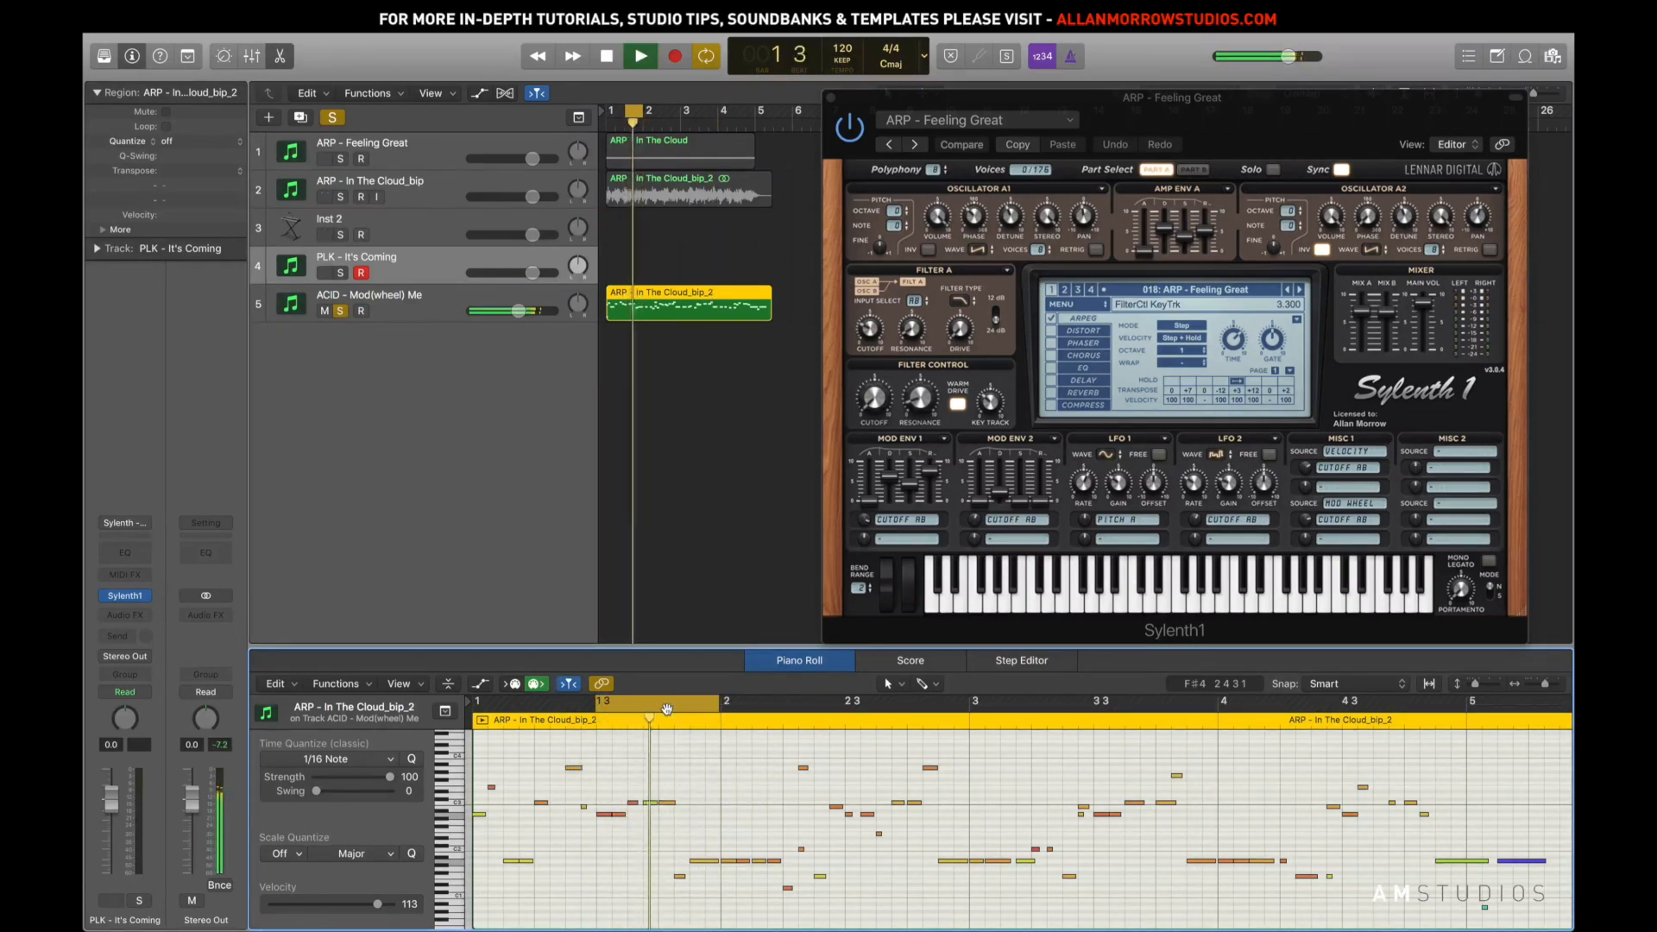
pyautogui.press('space')
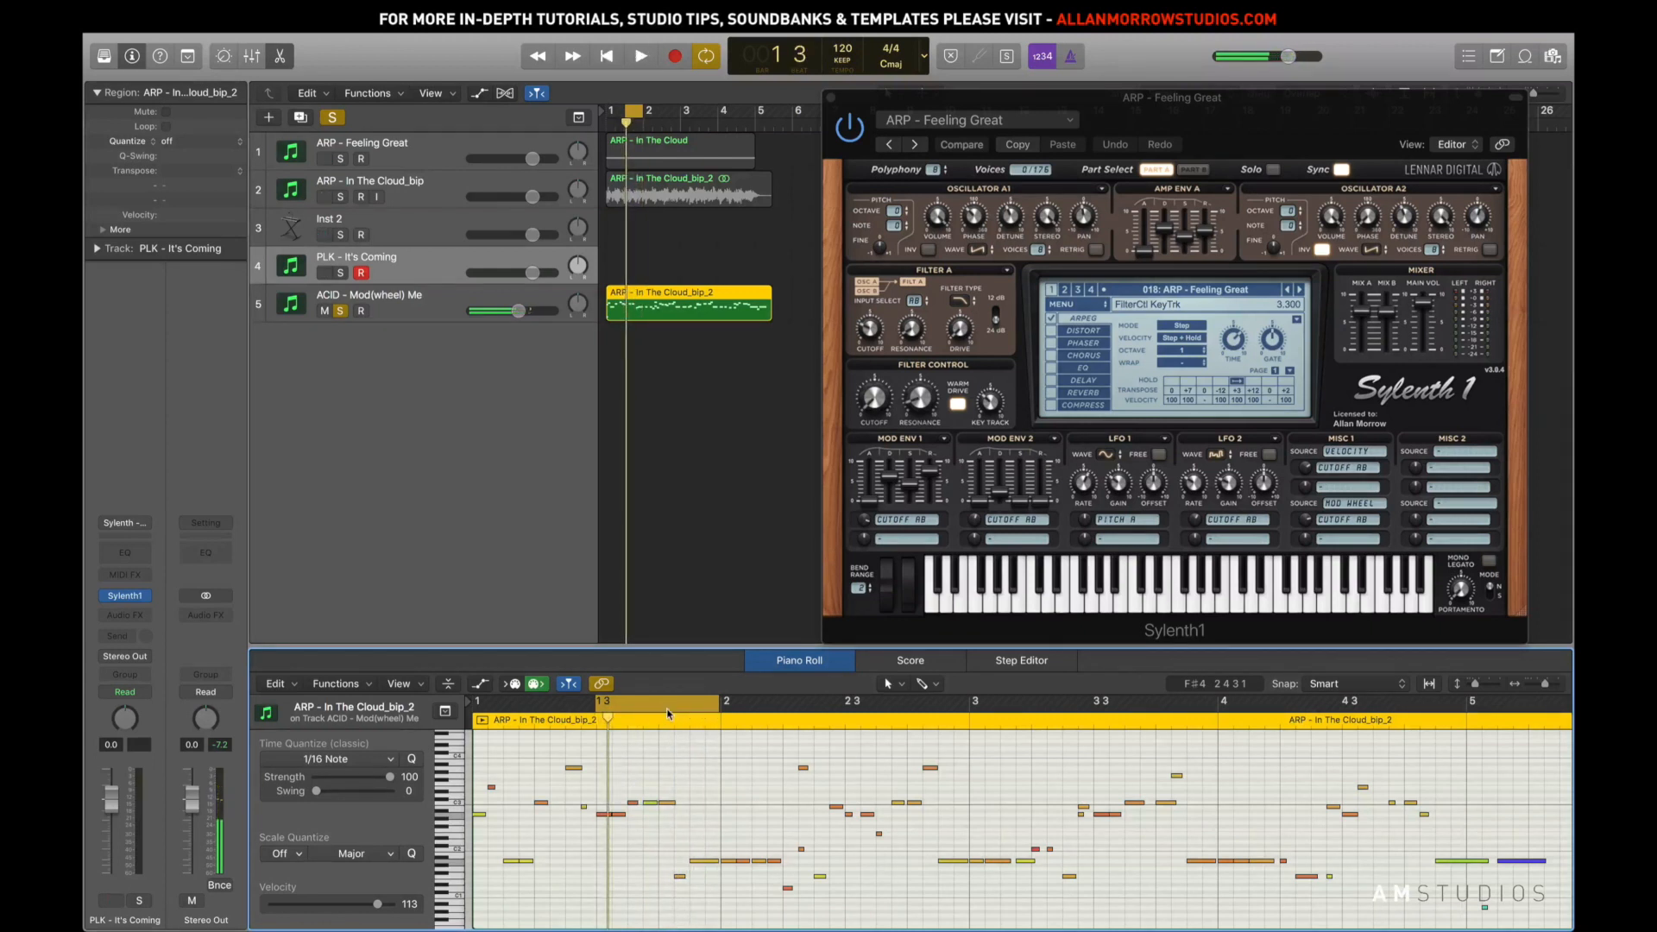
# Move the MIDI region back to the PLK - It's Coming track, solo it instead of the ACID track and play it
pyautogui.moveTo(640, 299); pyautogui.dragTo(640, 262)
pyautogui.click(339, 273)
pyautogui.click(340, 310)
pyautogui.press('space')
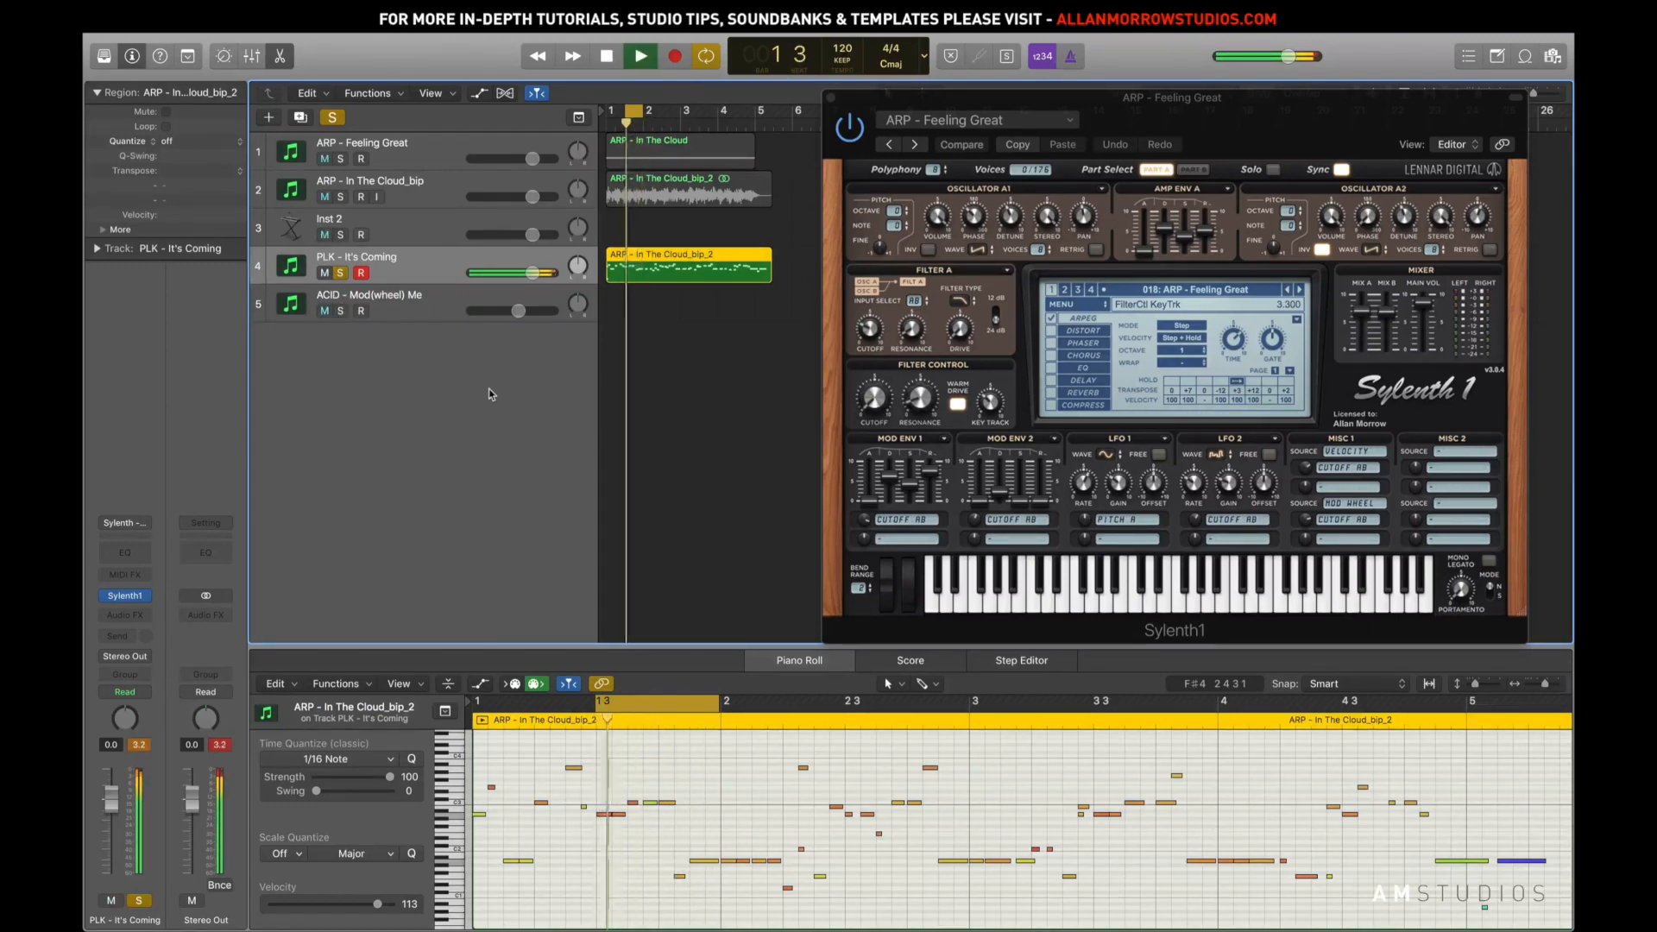
pyautogui.press('space')
# Delete the converted MIDI region from the PLK - It's Coming track
pyautogui.click(727, 224)
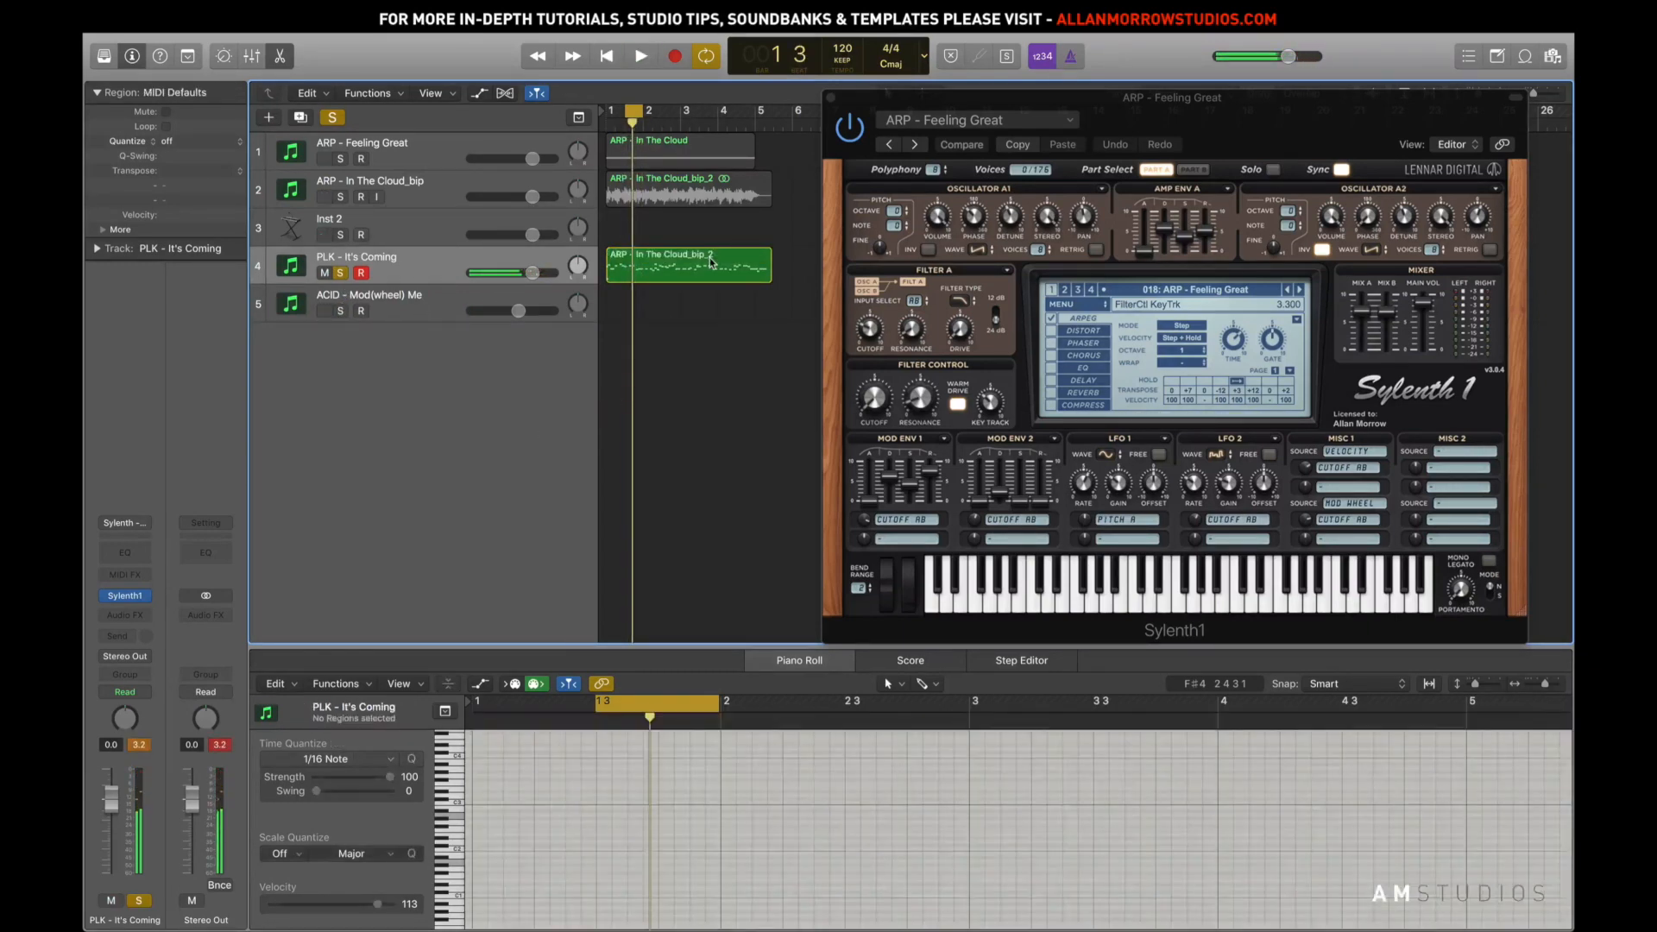
pyautogui.click(709, 258)
pyautogui.press('Delete')
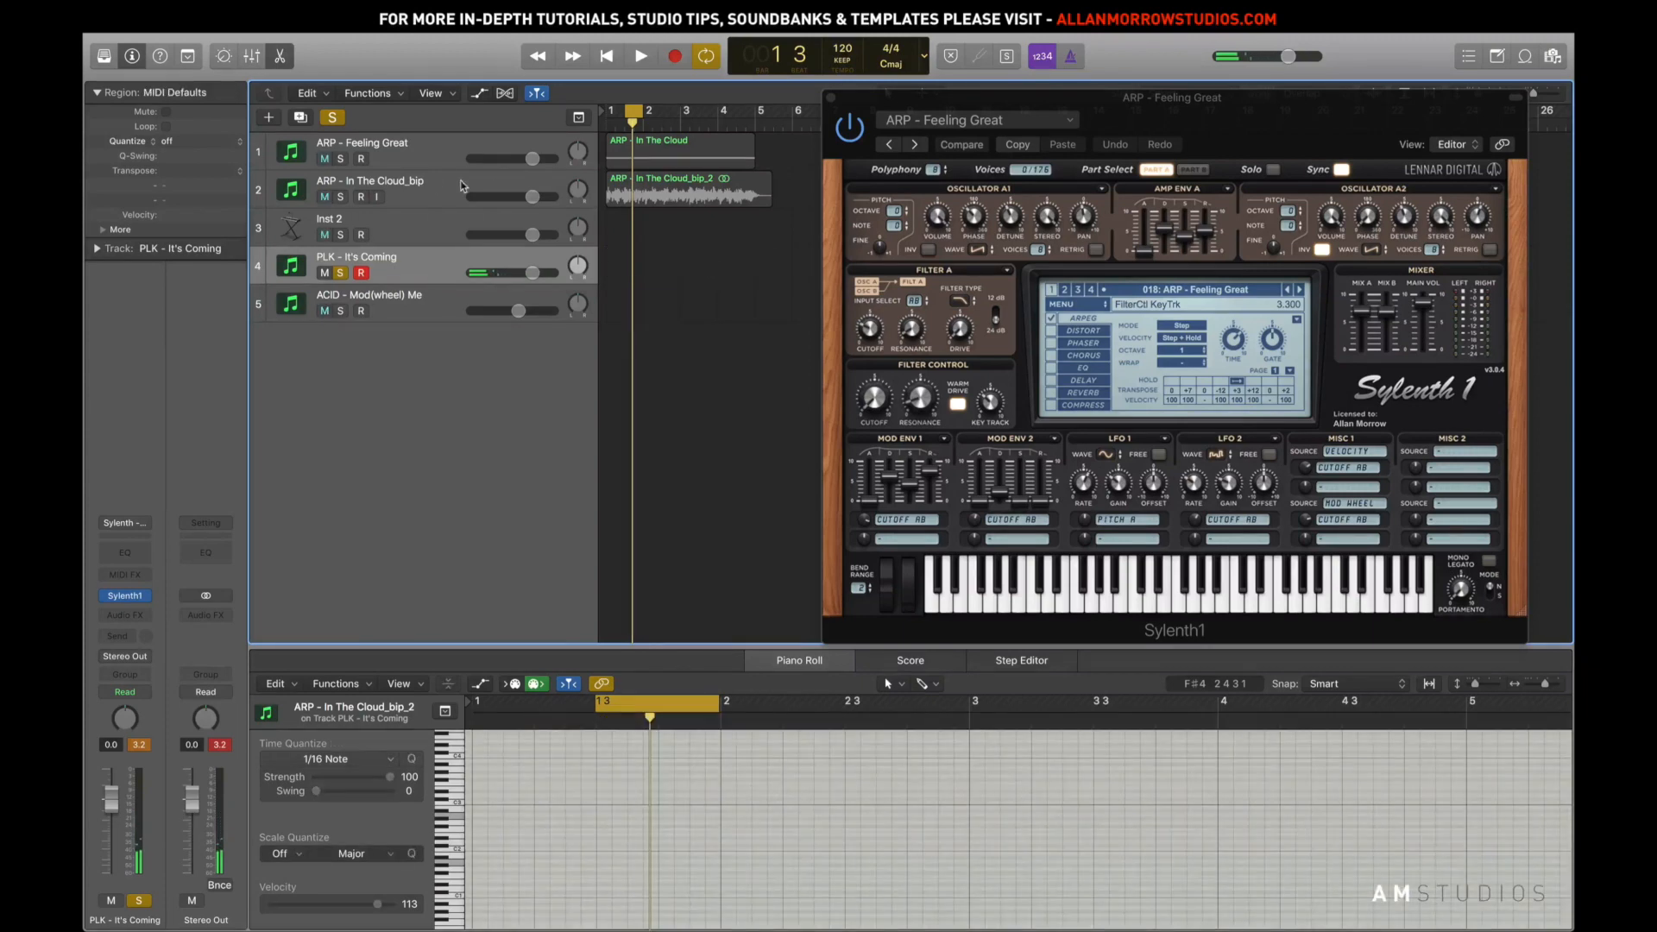
# Load the ARP - Far Noir preset on the first Sylenth1 track and play it with the cycle range covering bars 1 to 5
pyautogui.click(414, 152)
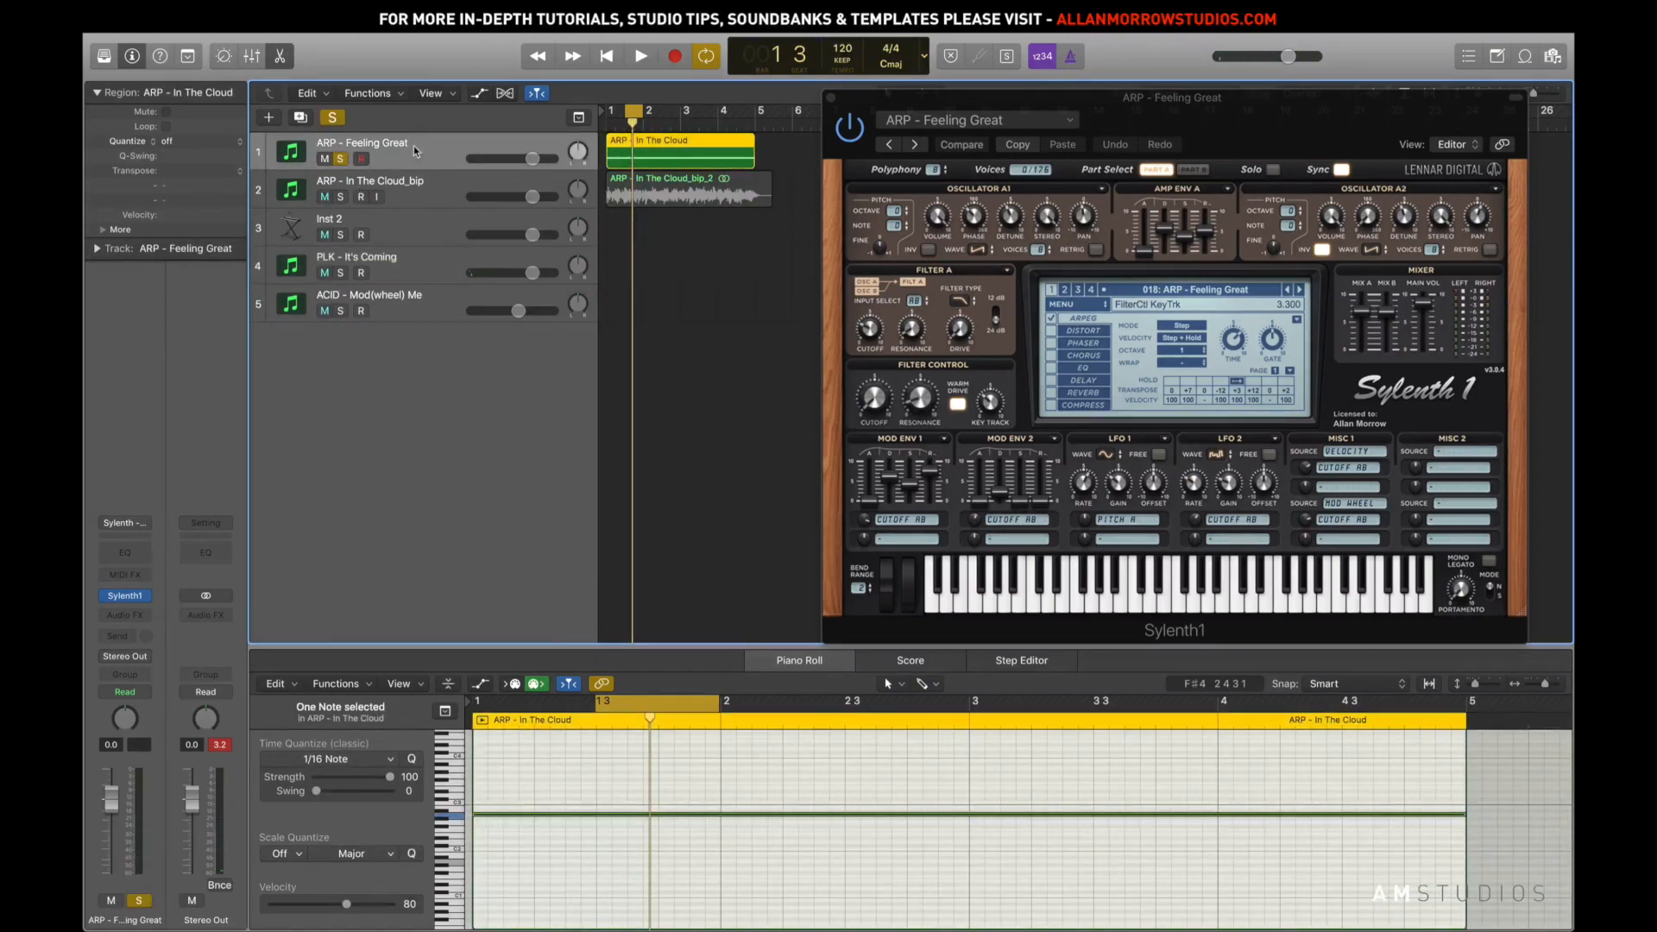
pyautogui.click(1294, 293)
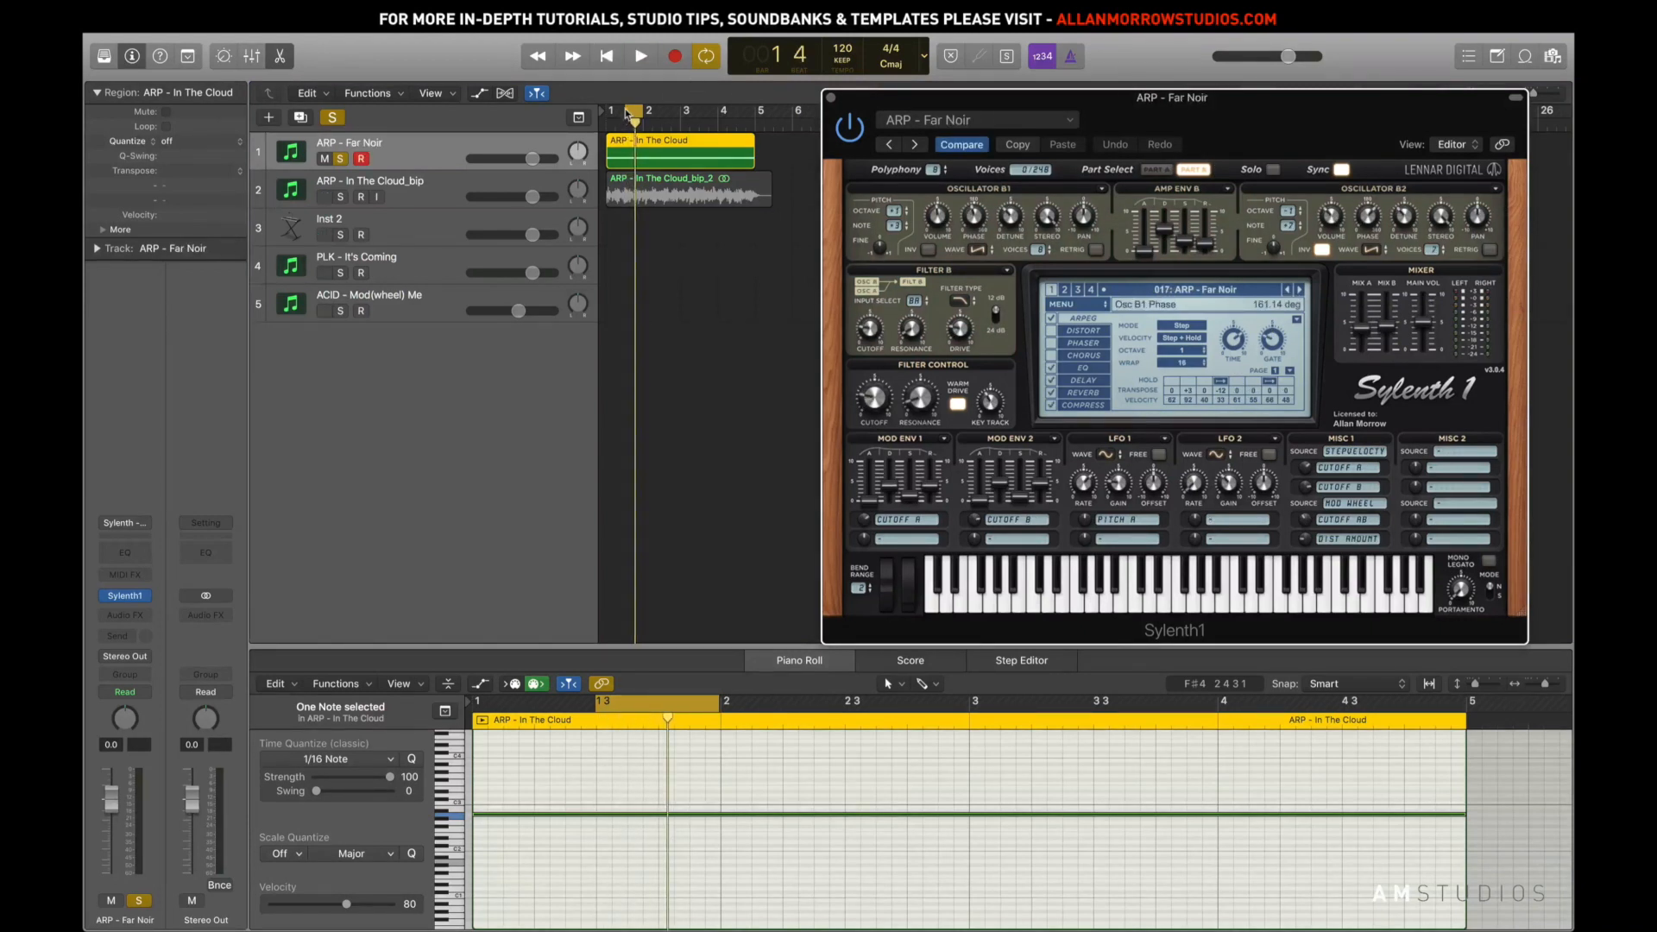
pyautogui.moveTo(627, 113); pyautogui.dragTo(756, 126)
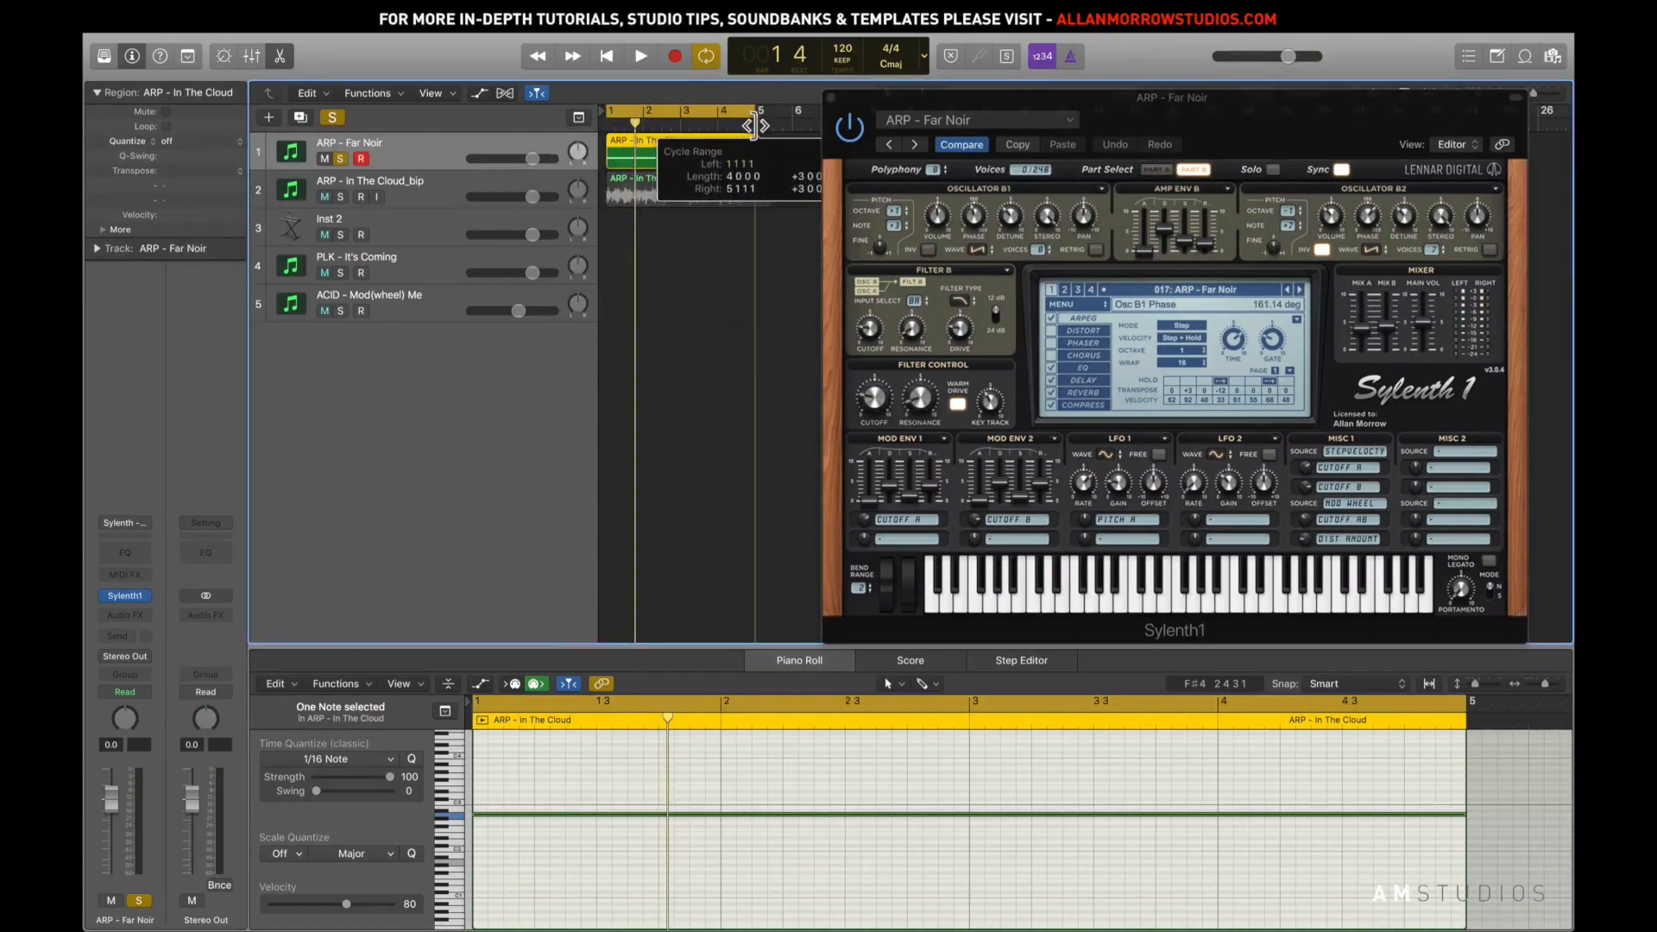
pyautogui.press('space')
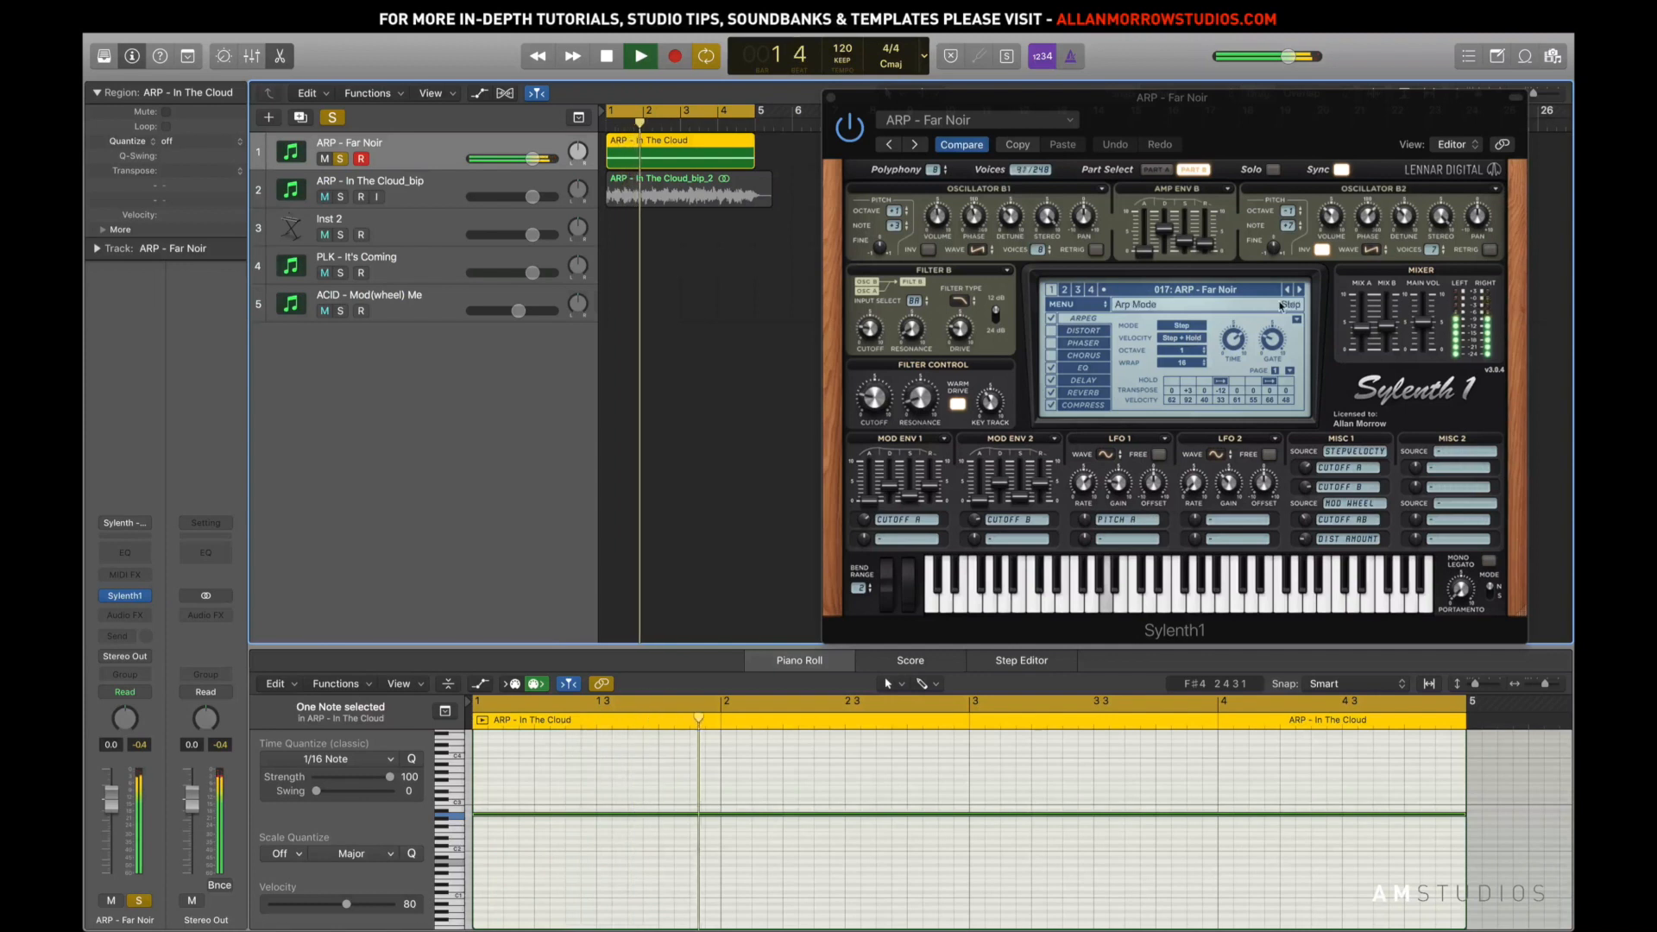
pyautogui.press('space')
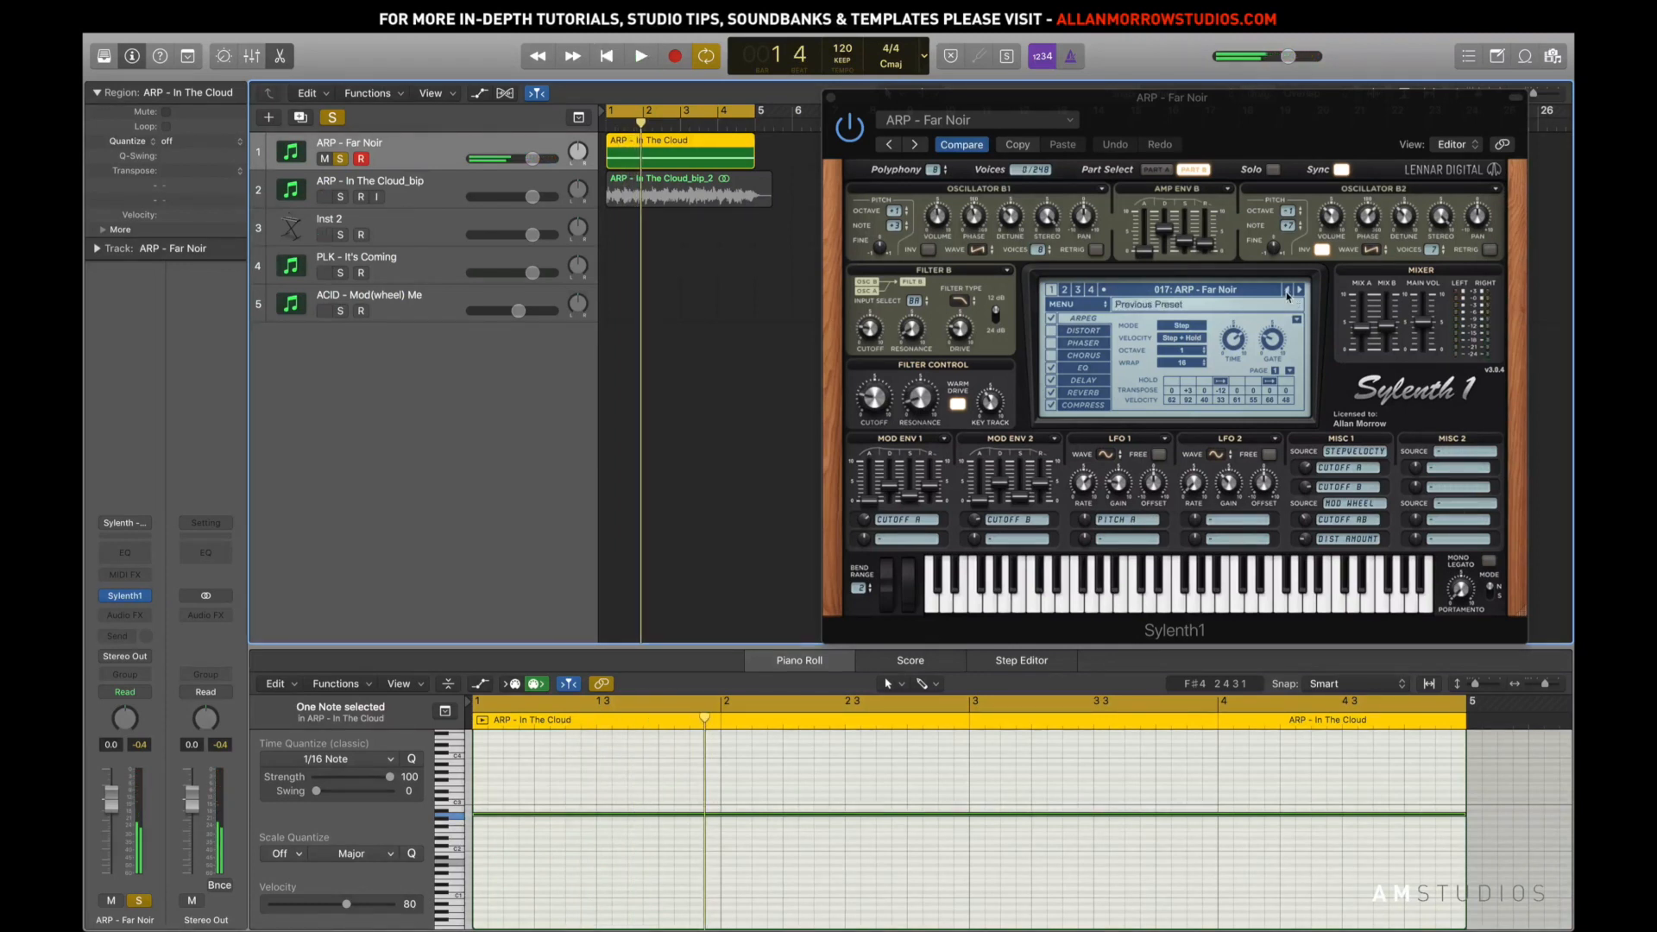
# Switch the first track's Sylenth1 to the ARP - Drift Away preset and play it
pyautogui.click(1286, 293)
pyautogui.press('space')
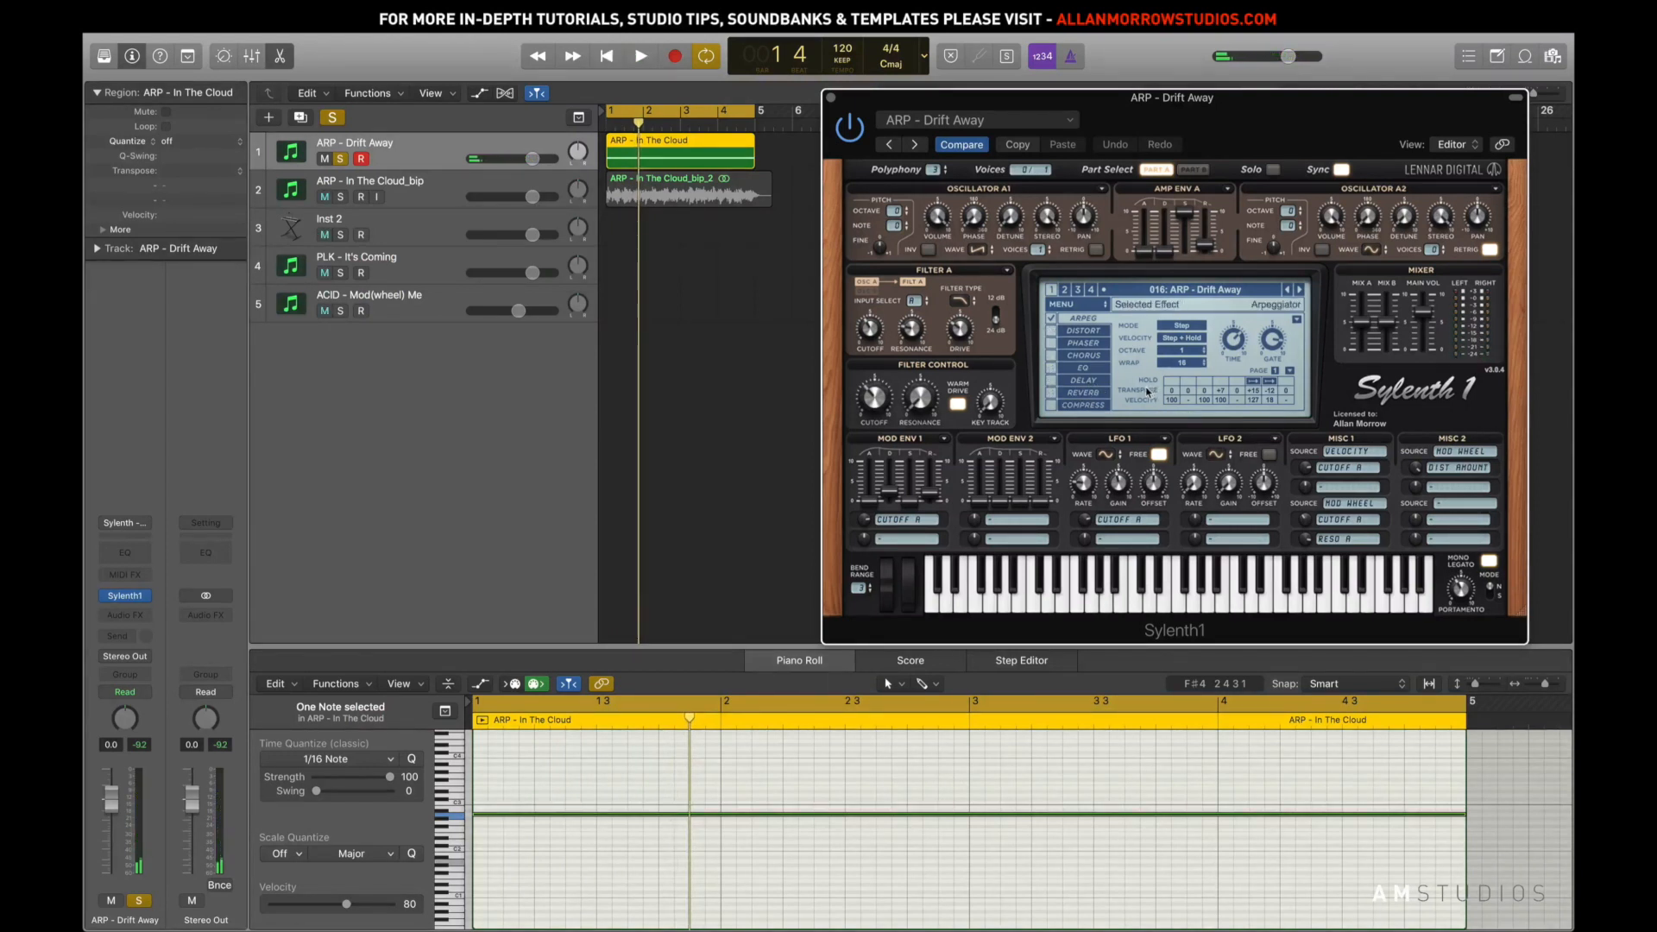
pyautogui.press('space')
pyautogui.press('space')
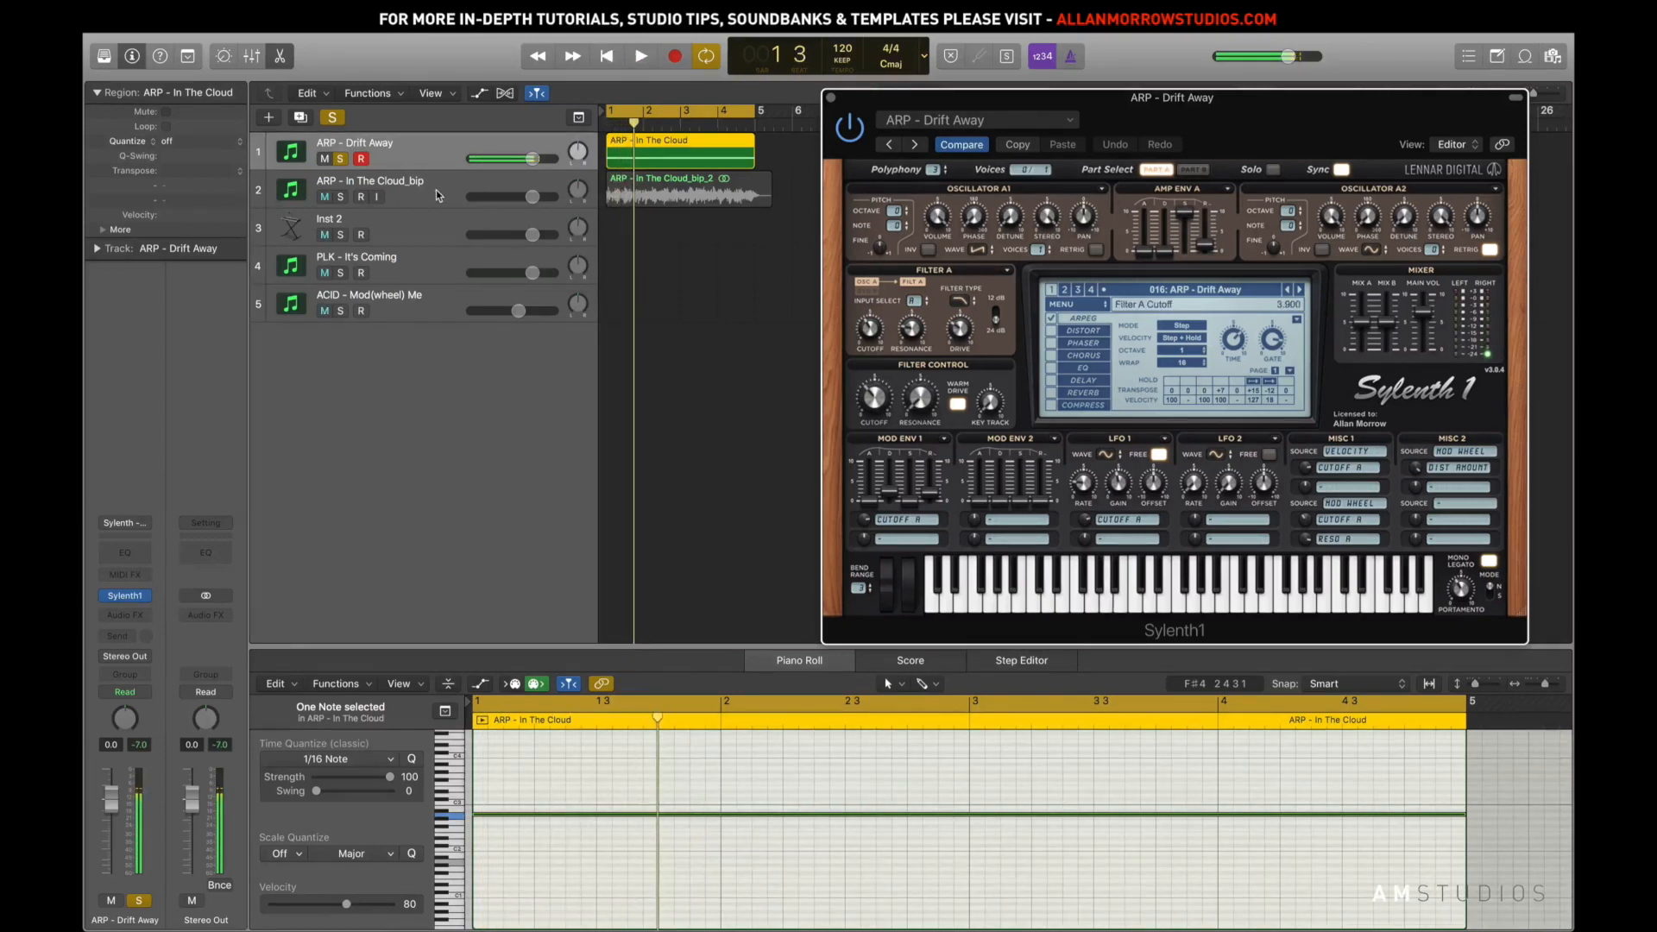
# Delete the old ARP - In The Cloud_bip track and bounce the ARP - Drift Away track's region in place
pyautogui.click(437, 190)
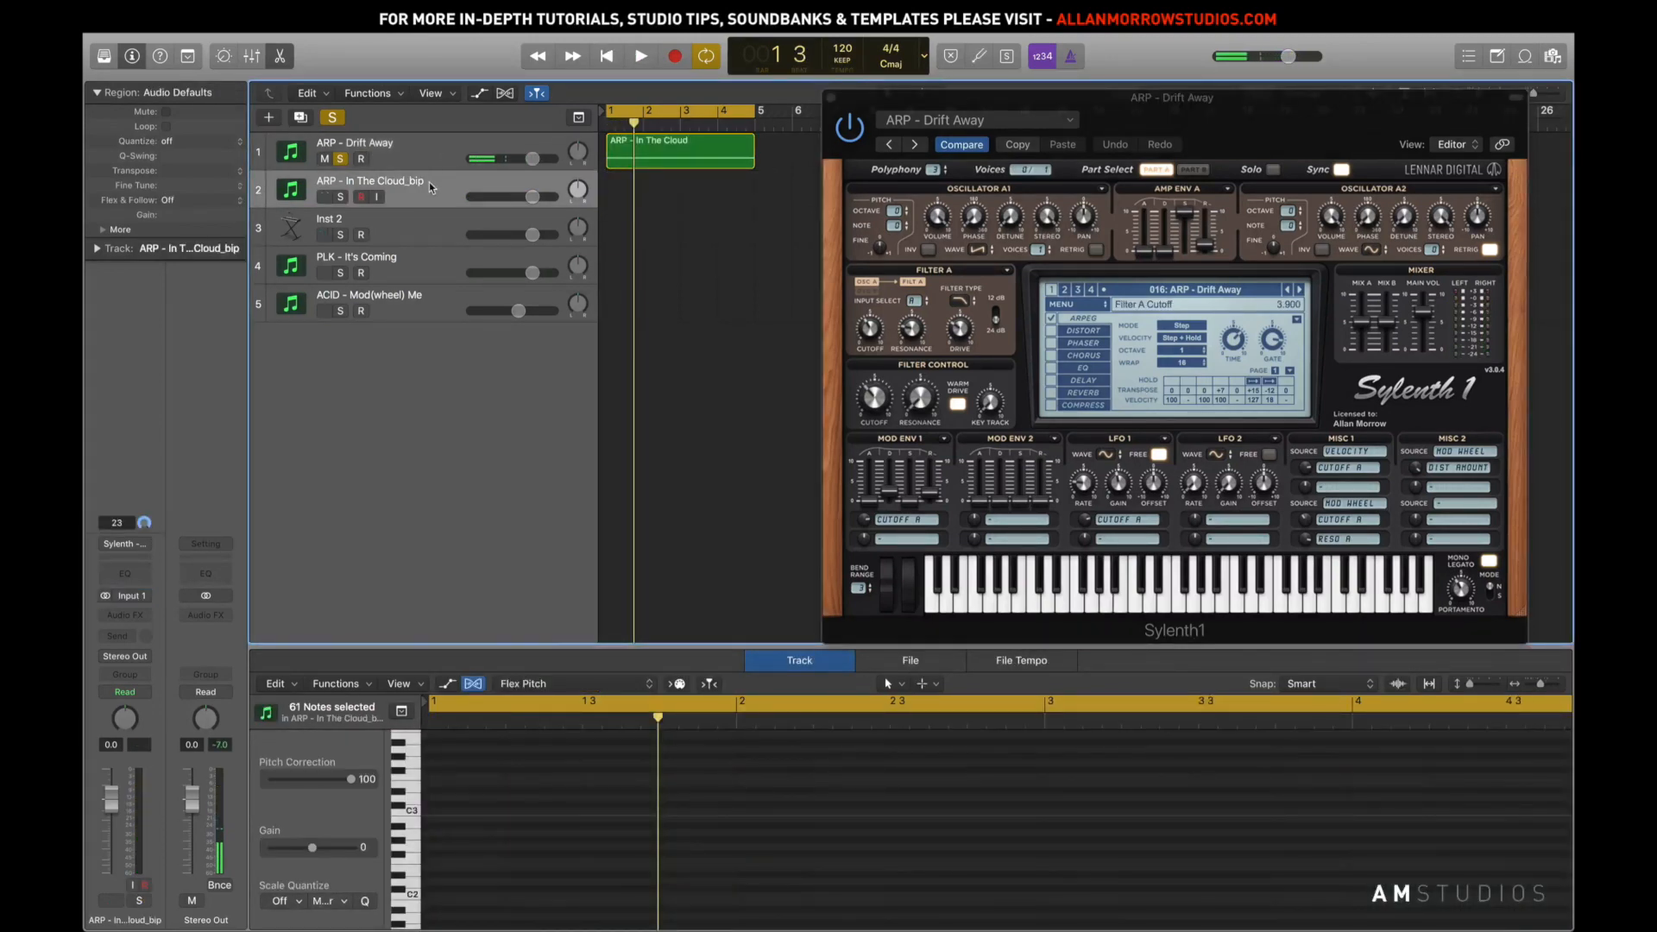
pyautogui.press('super+BackSpace')
pyautogui.click(423, 152)
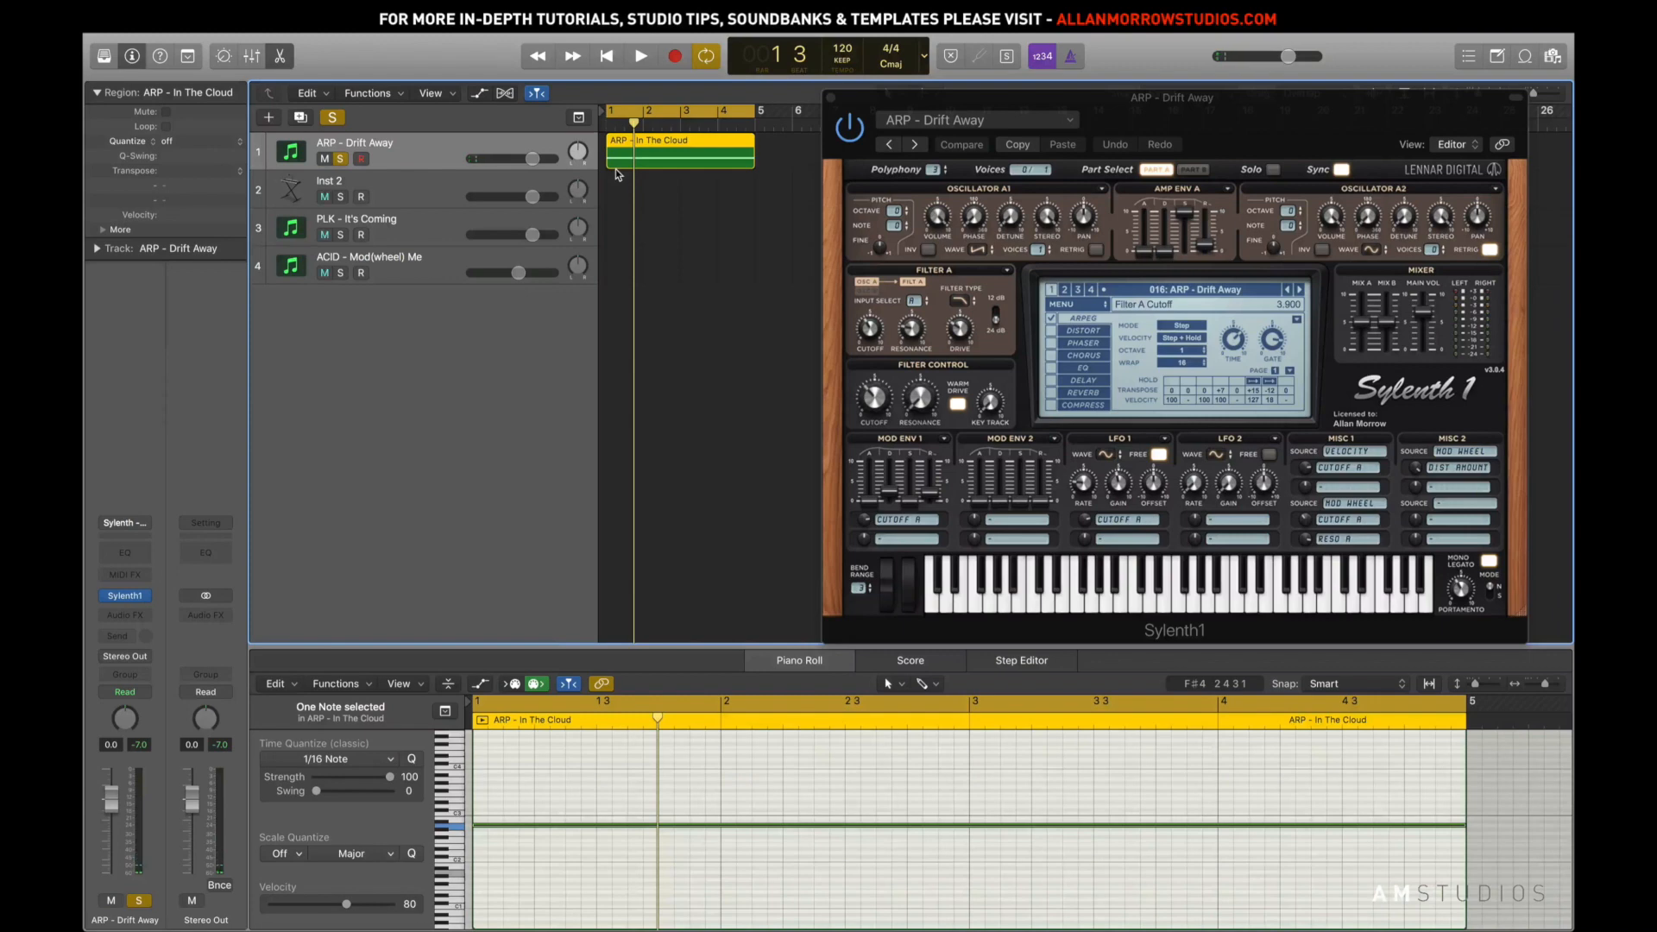
pyautogui.hotkey('ctrl', 'b')
pyautogui.press('Return')
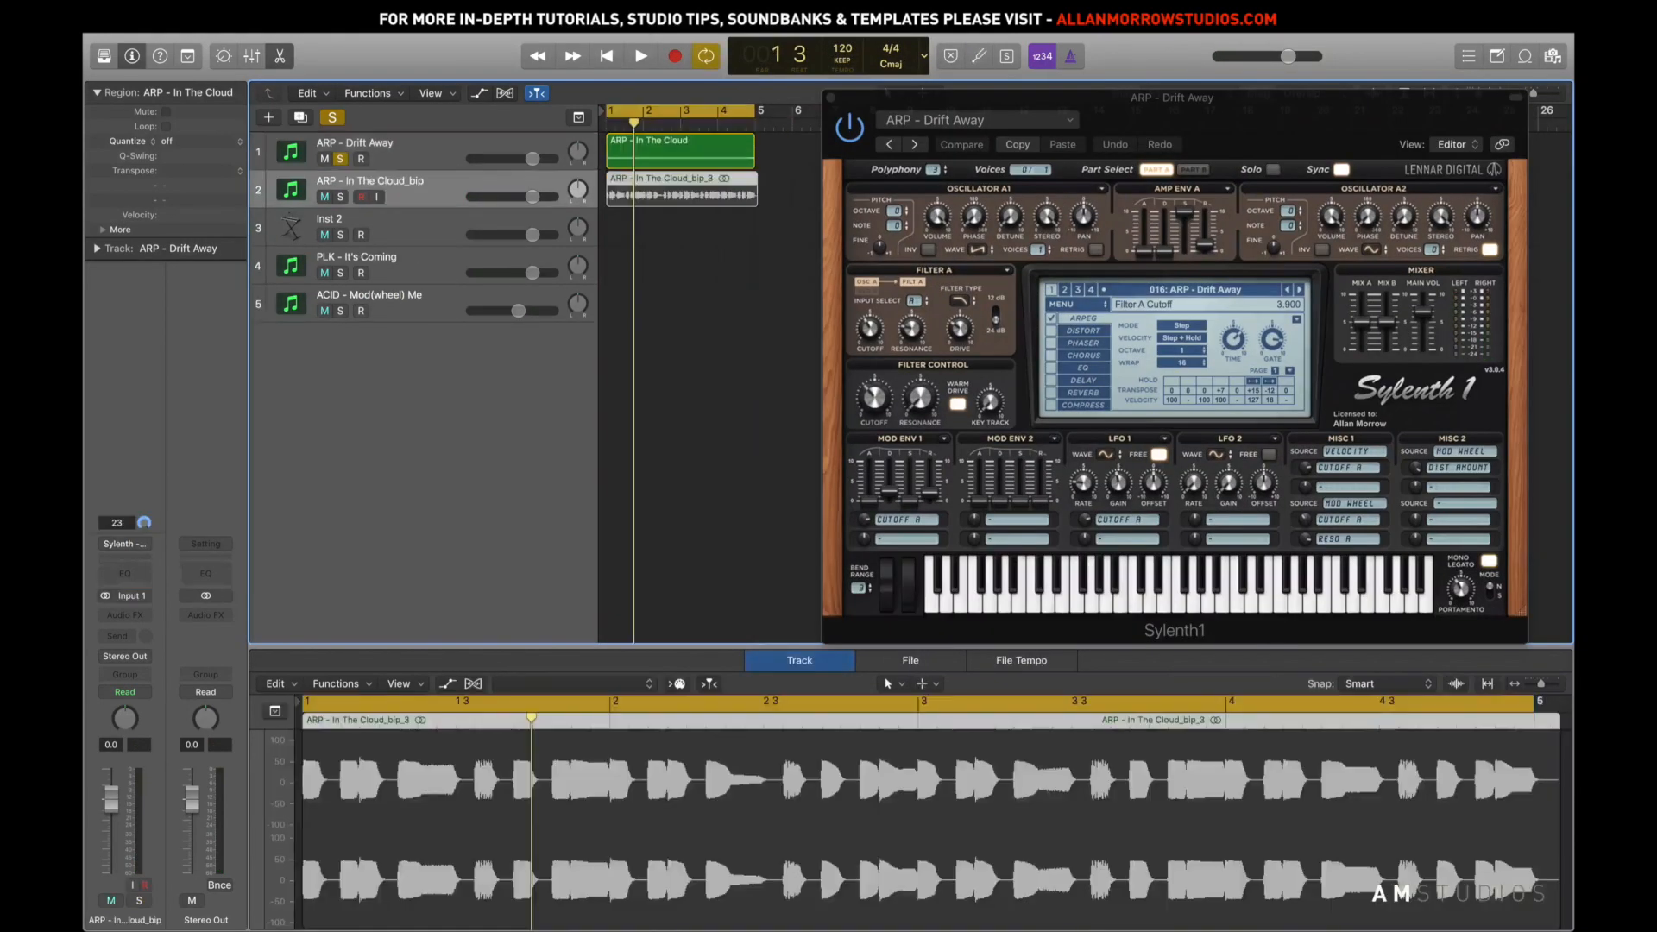
# Solo the newly bounced ARP - In The Cloud_bip track instead of the ARP - Drift Away track
pyautogui.click(342, 197)
pyautogui.click(342, 159)
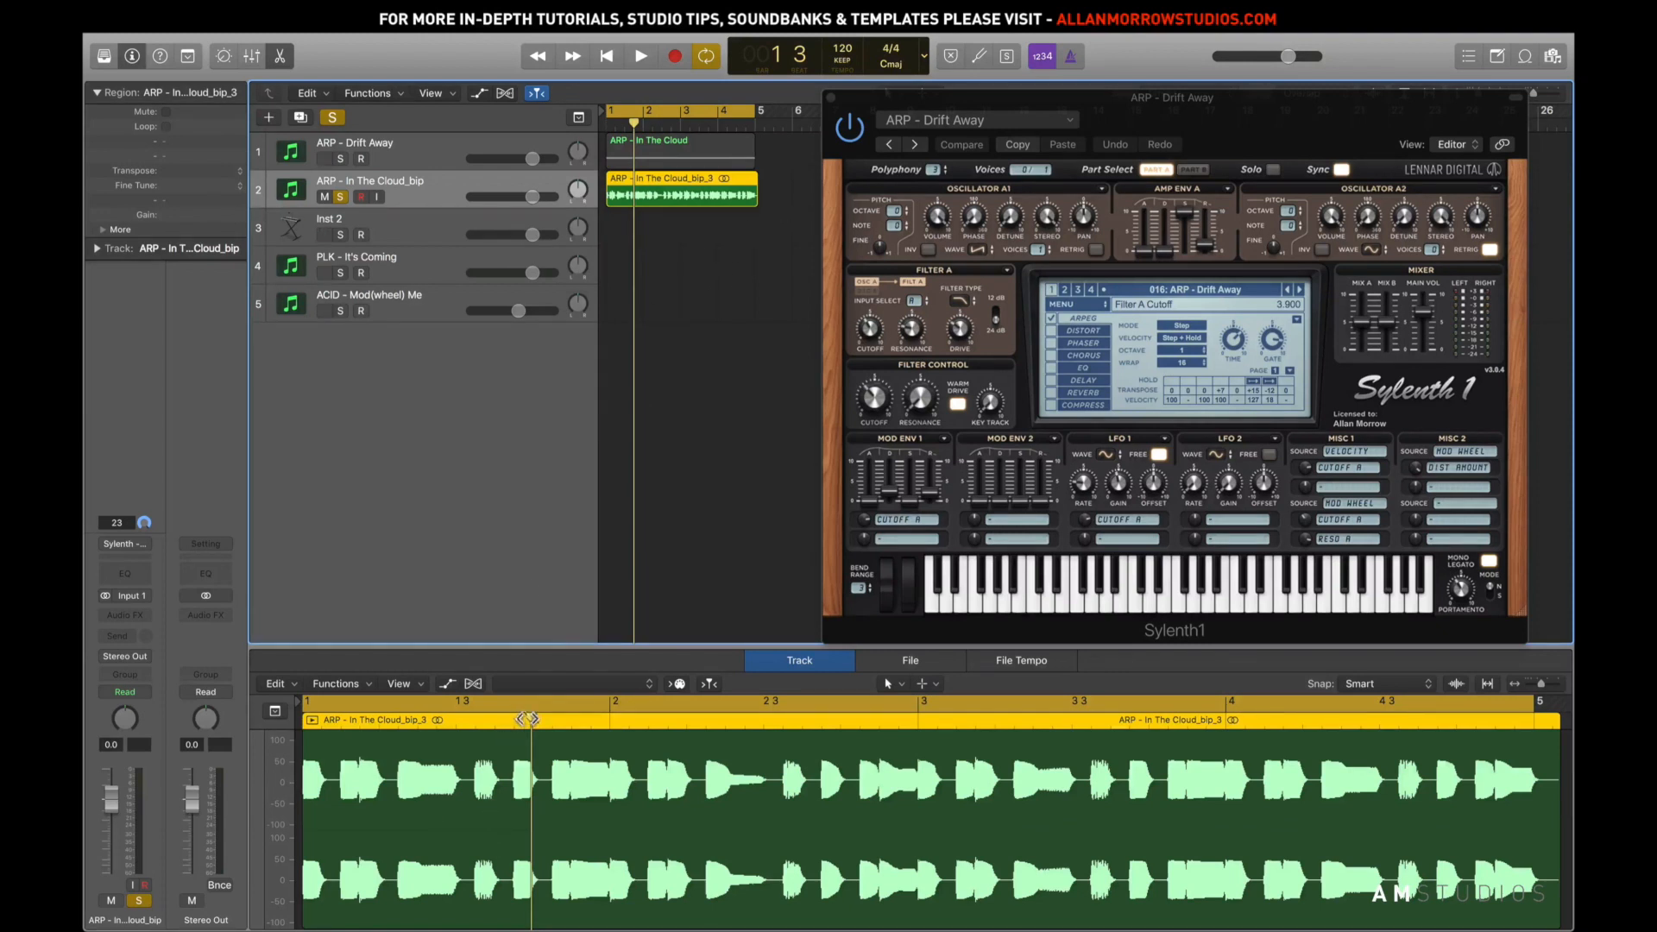
# Enable Flex Pitch on the bounced ARP - In The Cloud_bip track and set the pitch correction of all its notes to 100
pyautogui.click(472, 684)
pyautogui.click(932, 319)
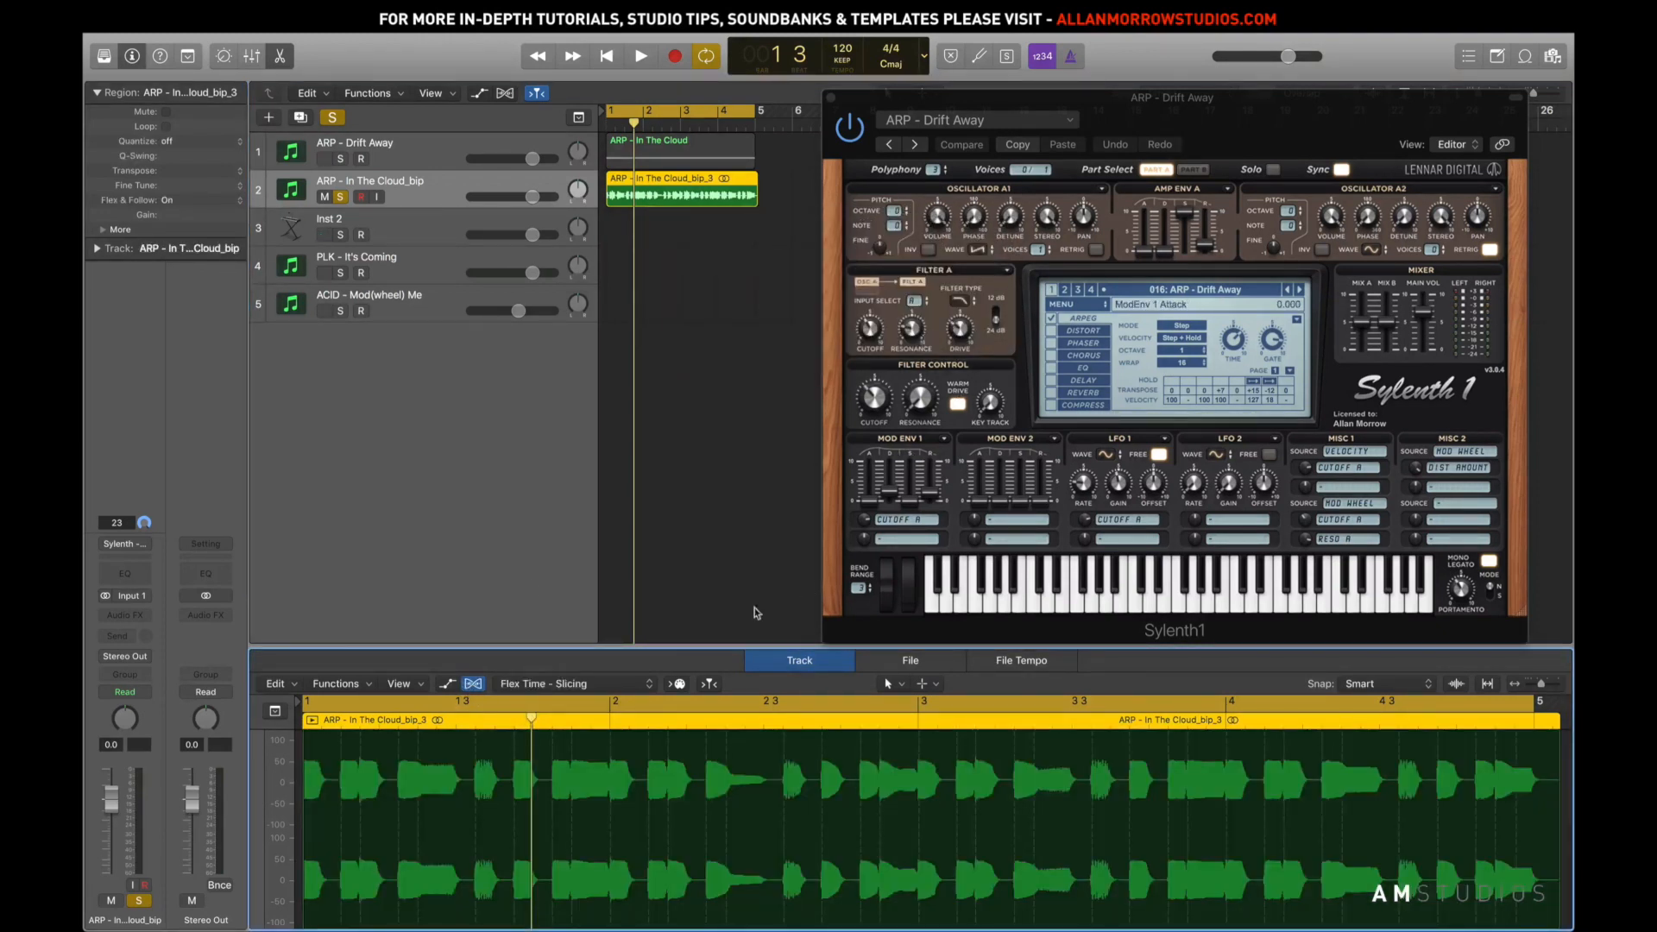
pyautogui.click(577, 684)
pyautogui.click(592, 639)
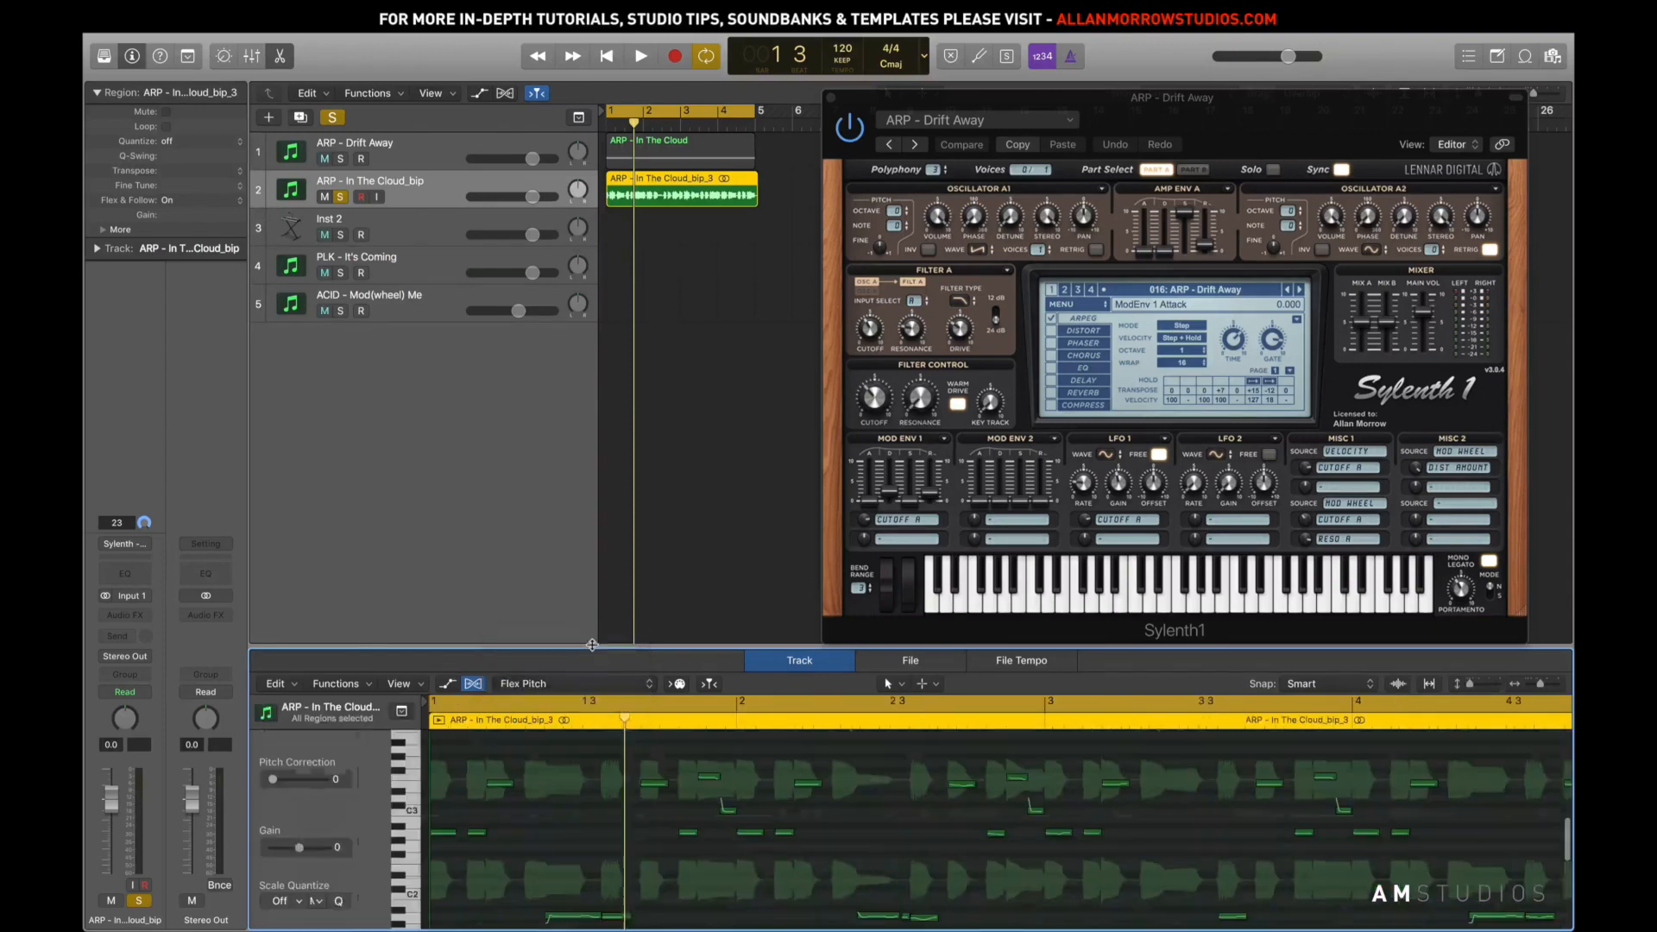
pyautogui.scroll(-2, 846, 799)
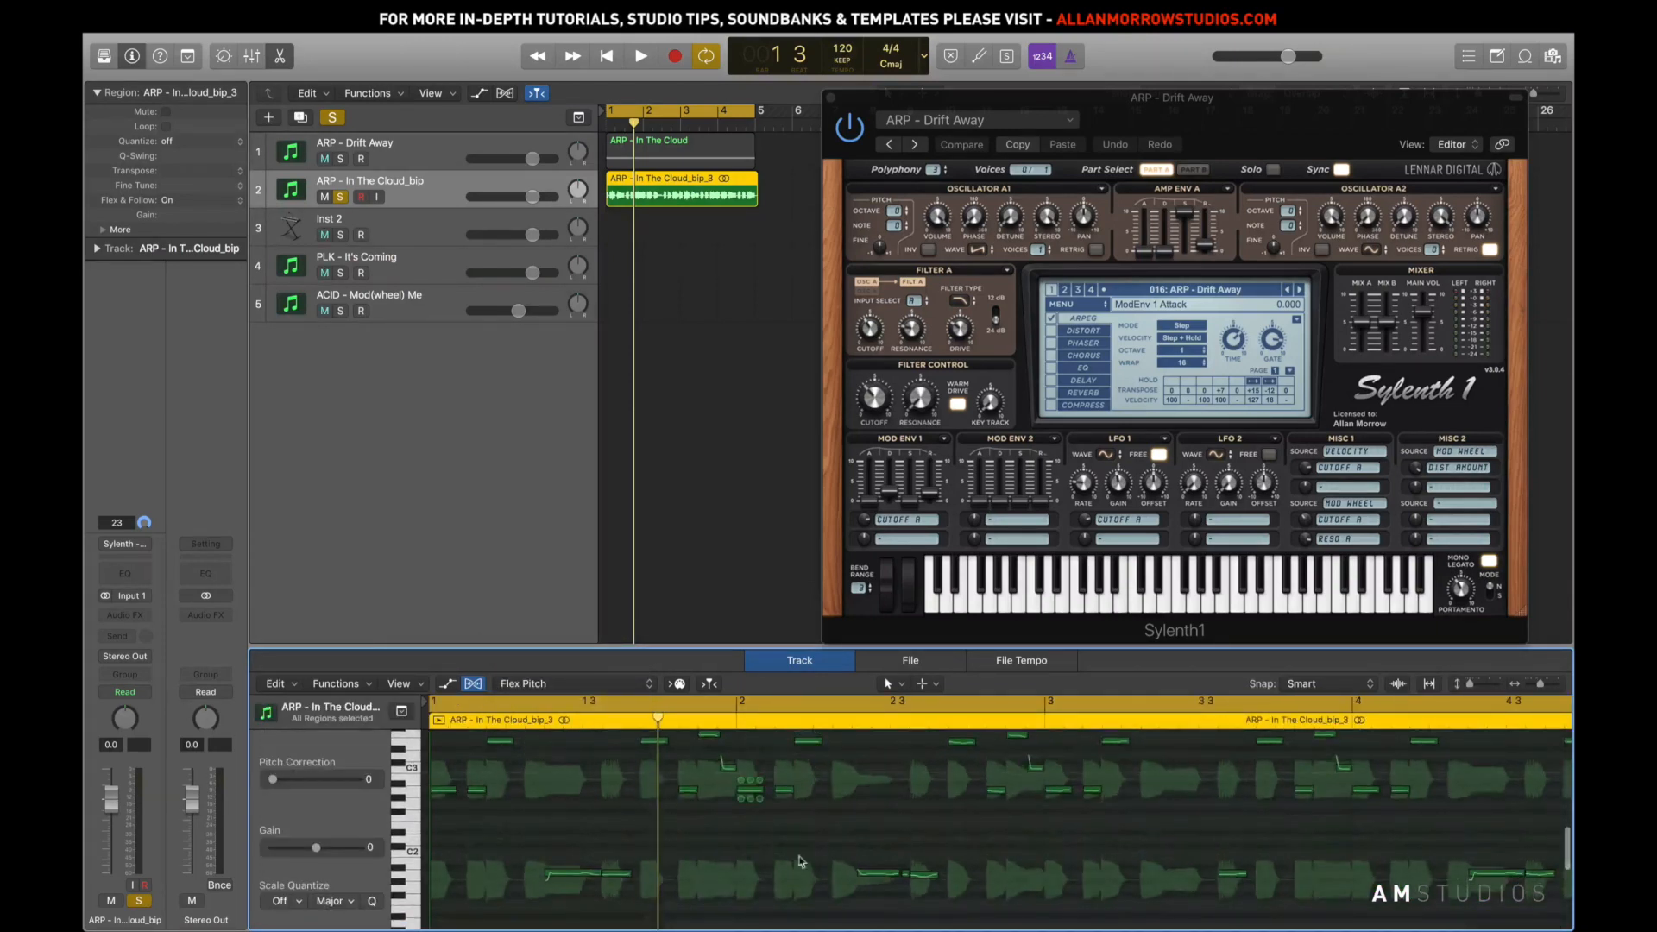
pyautogui.press('super+a')
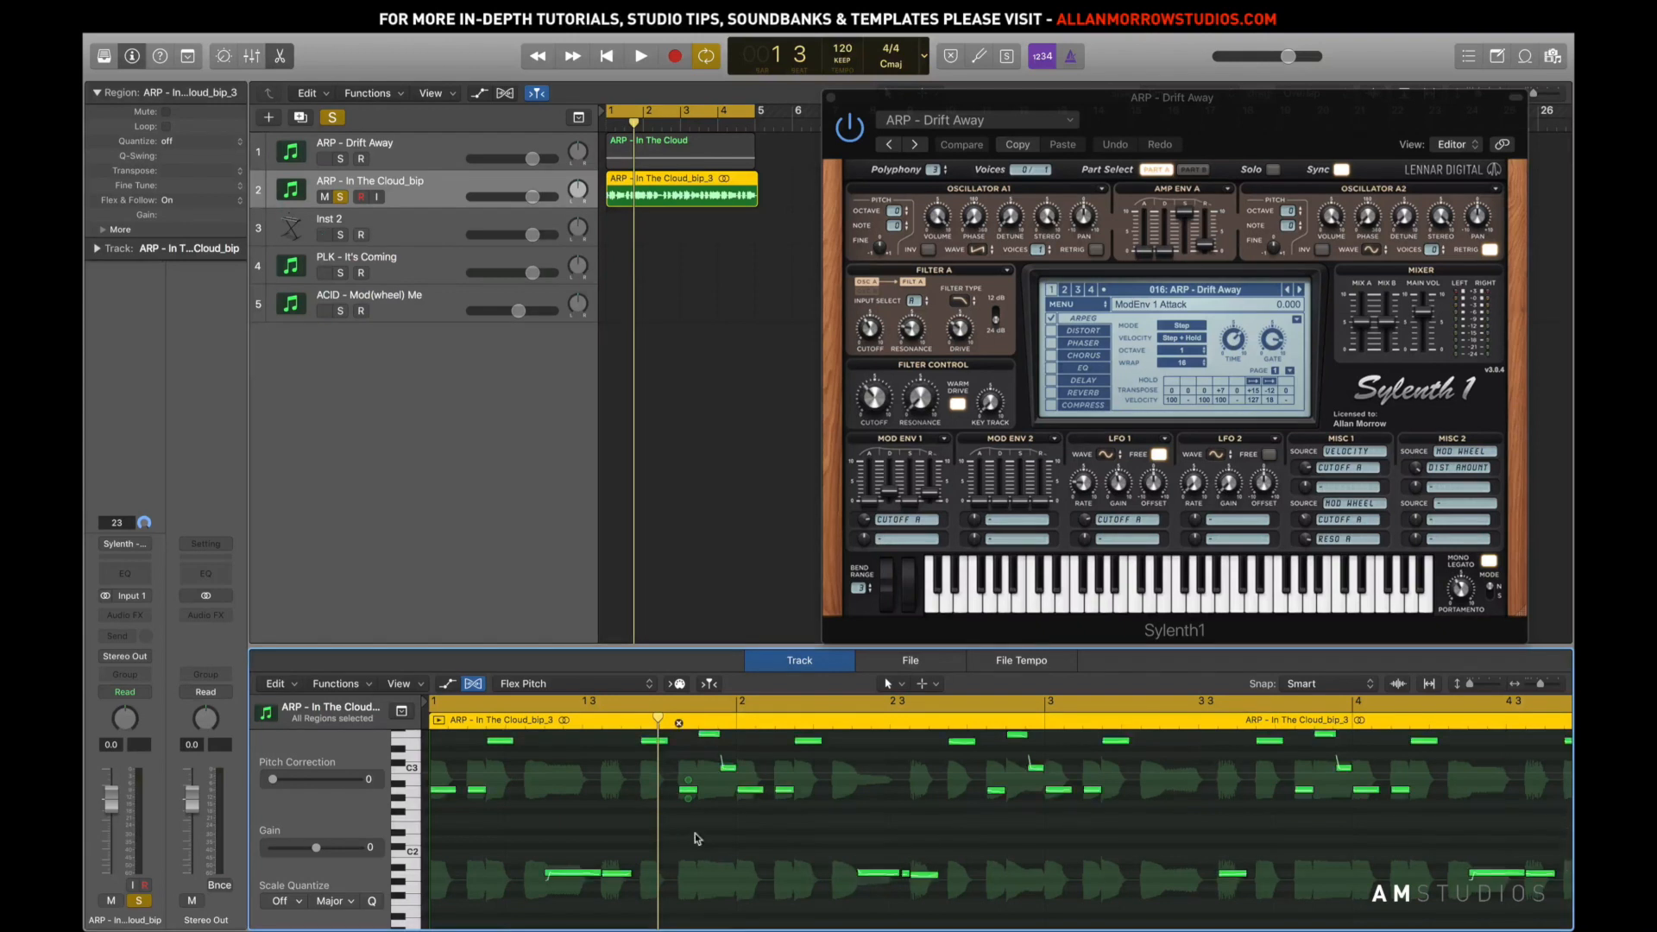
pyautogui.moveTo(274, 780); pyautogui.dragTo(505, 800)
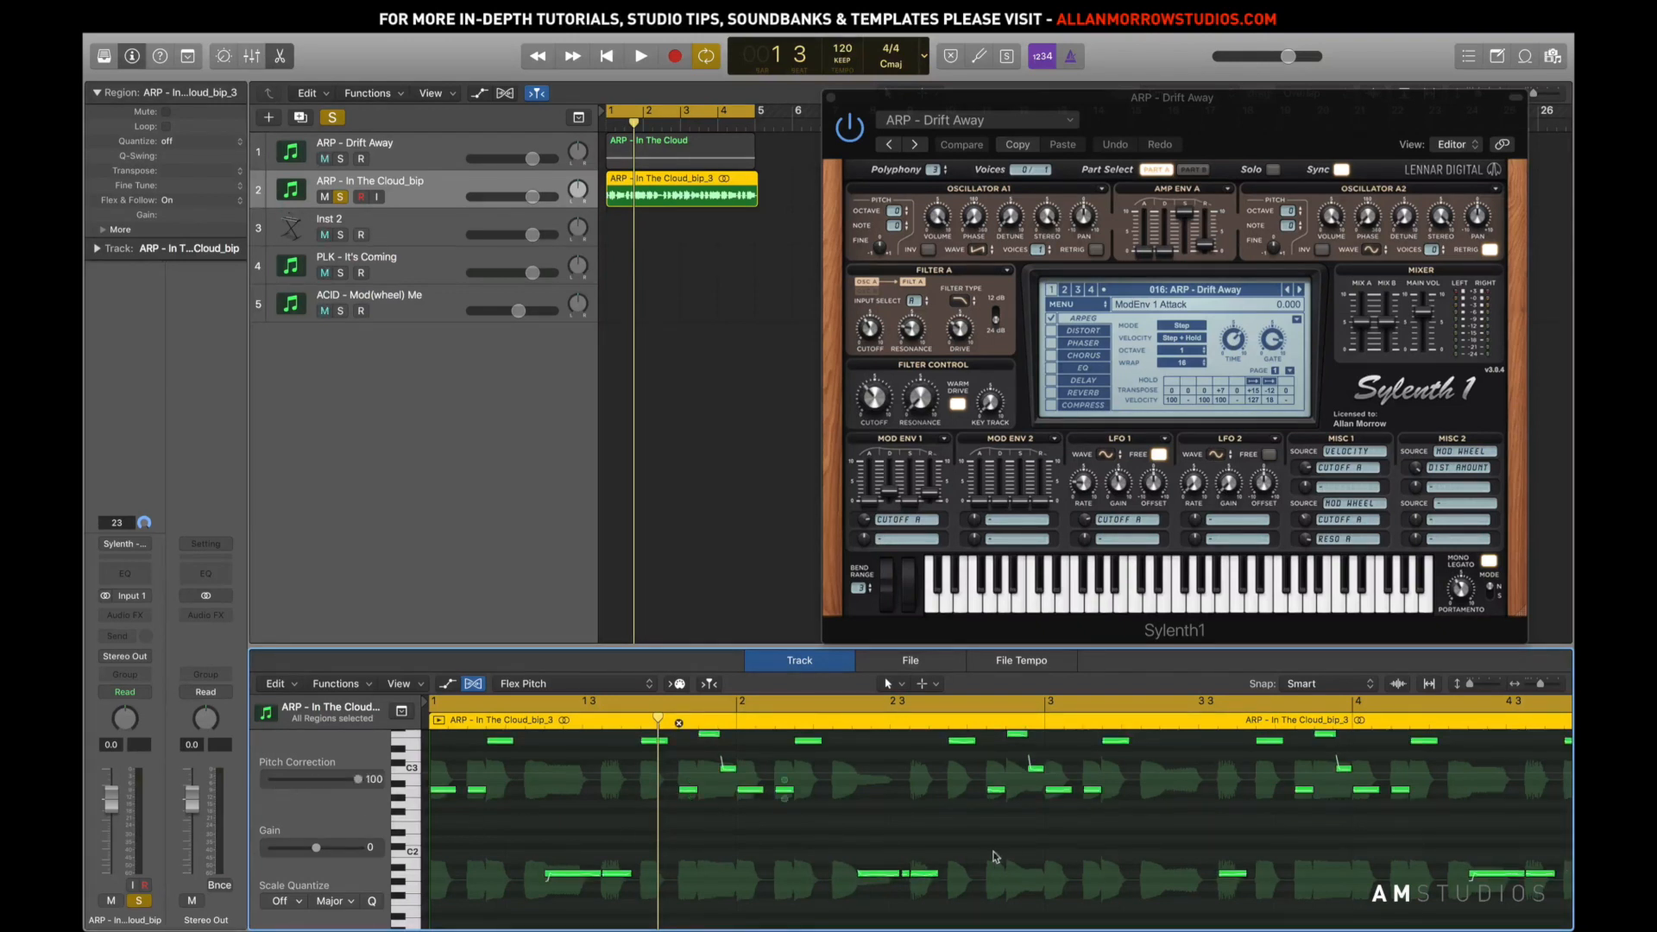
# Create a MIDI track from the bounced region's Flex Pitch data, take the audio track out of solo and play the MIDI region
pyautogui.click(286, 687)
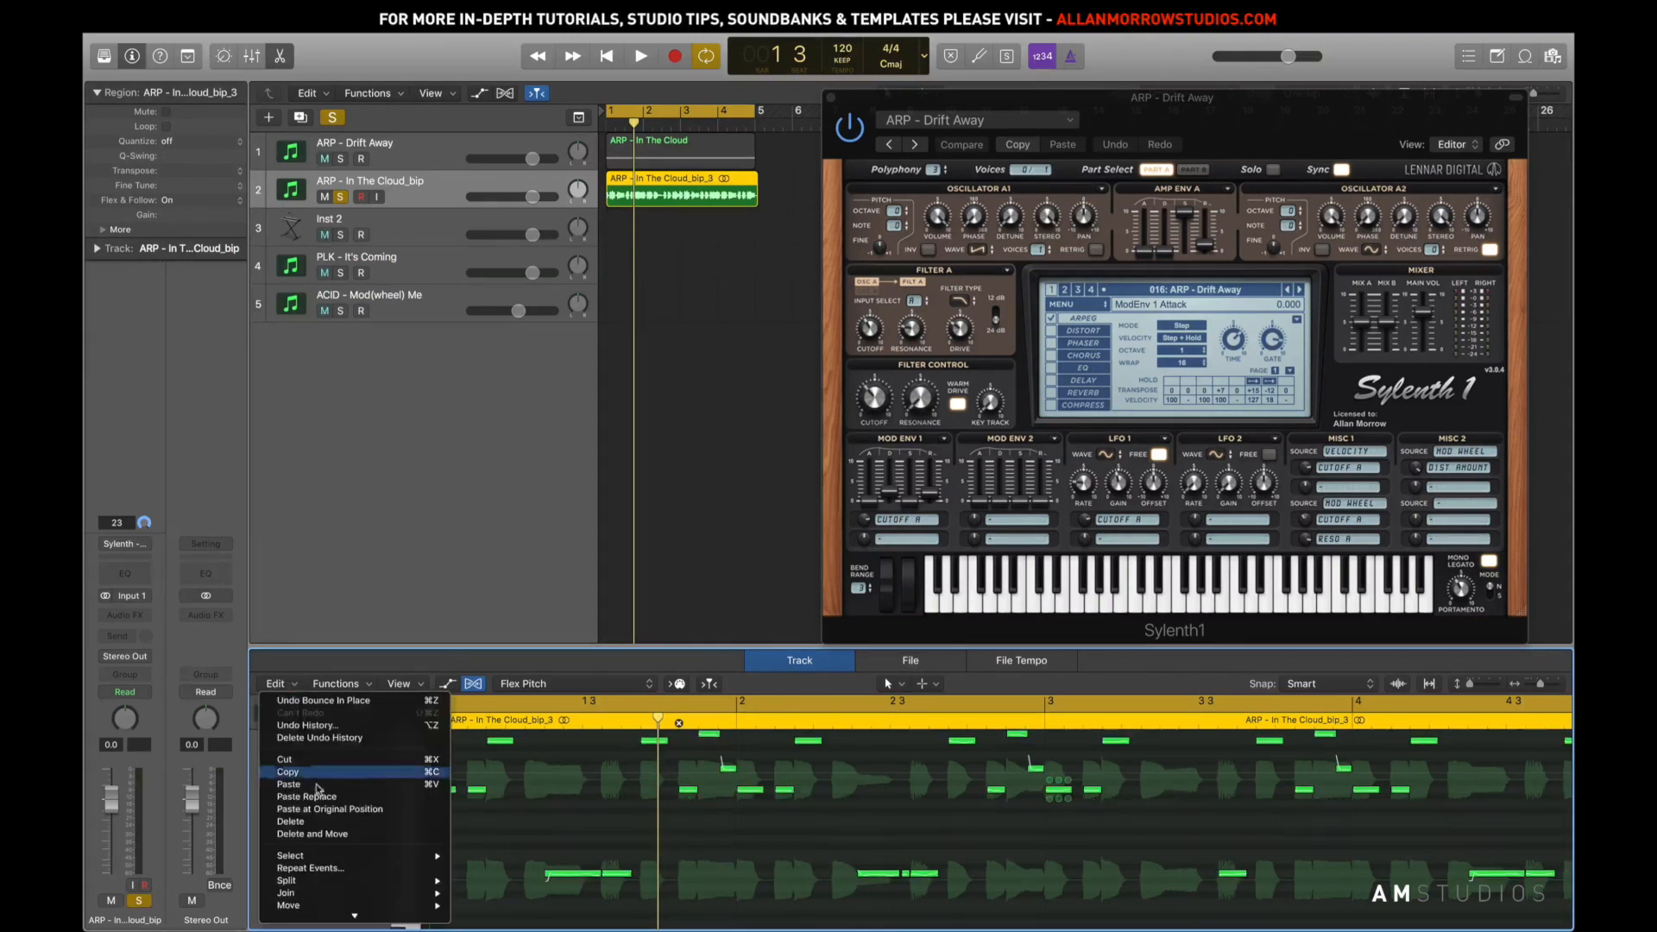
pyautogui.click(369, 894)
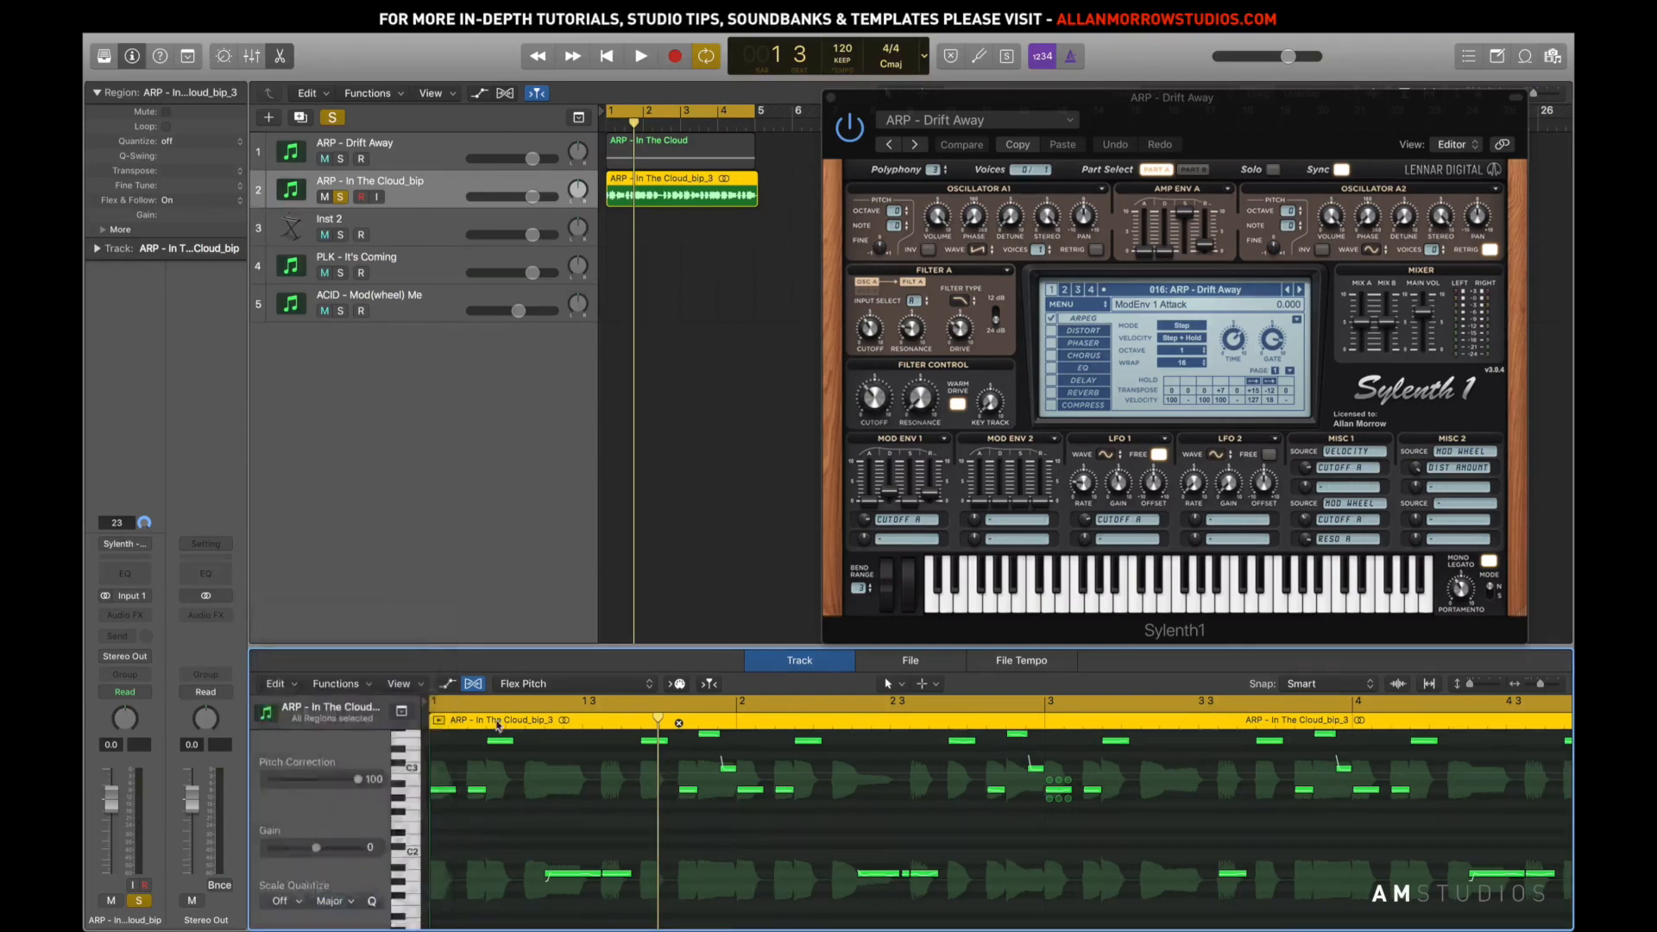
pyautogui.click(340, 197)
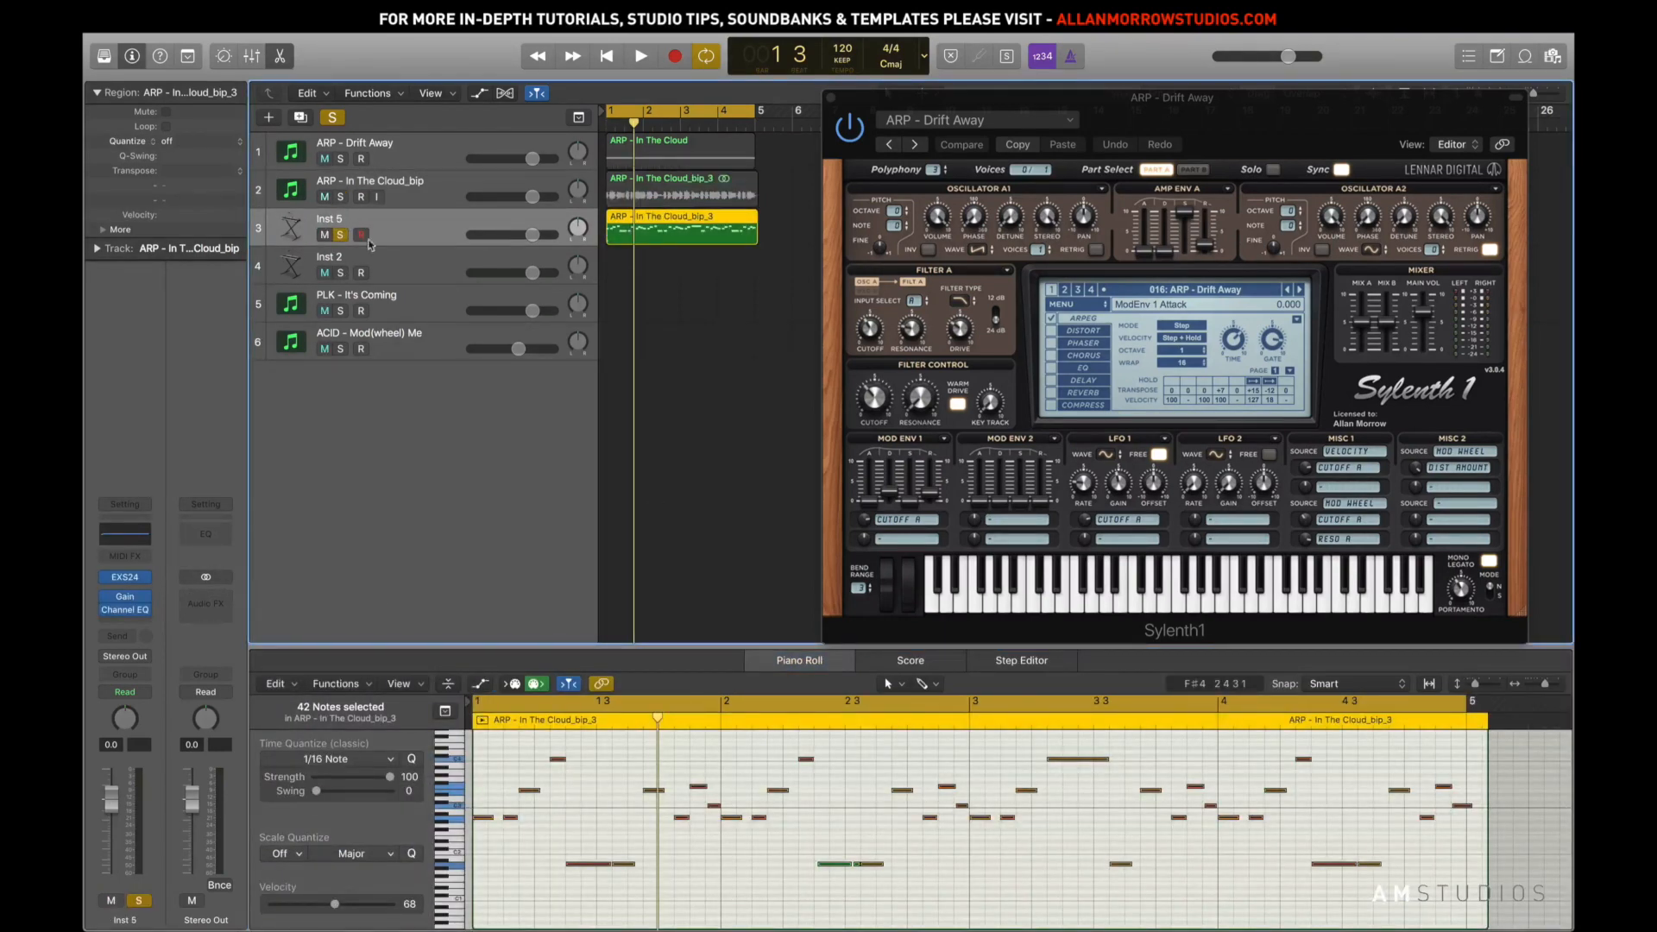
pyautogui.press('space')
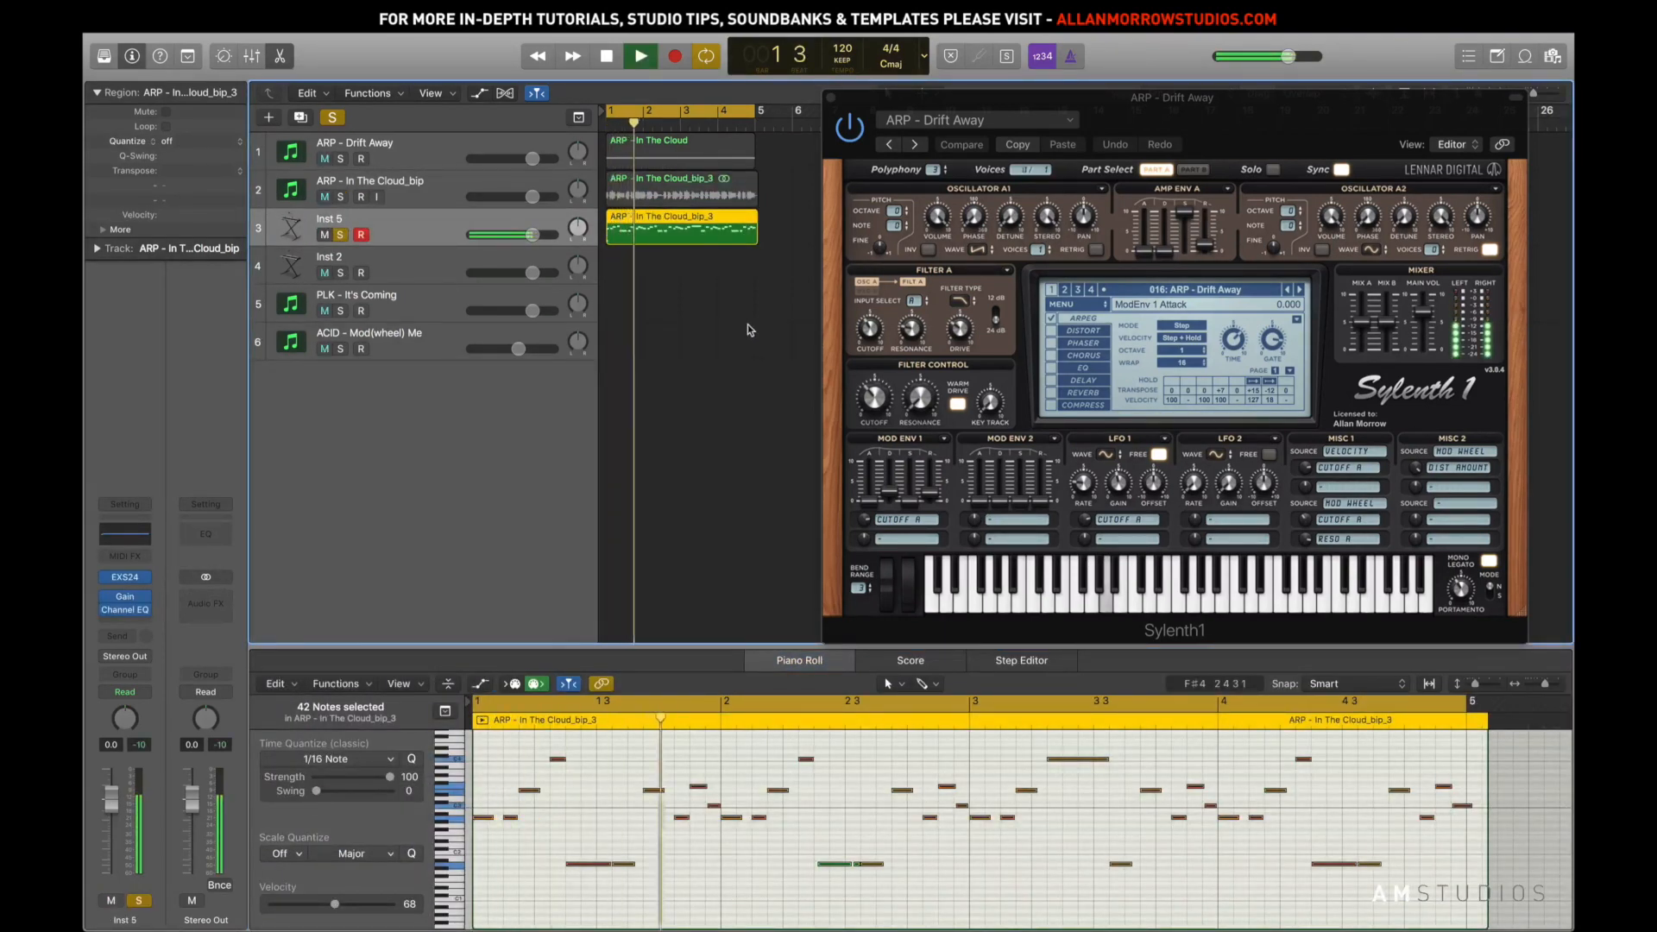
pyautogui.press('space')
# Move the new MIDI region to the PLK - It's Coming track, solo that track and play it
pyautogui.click(723, 329)
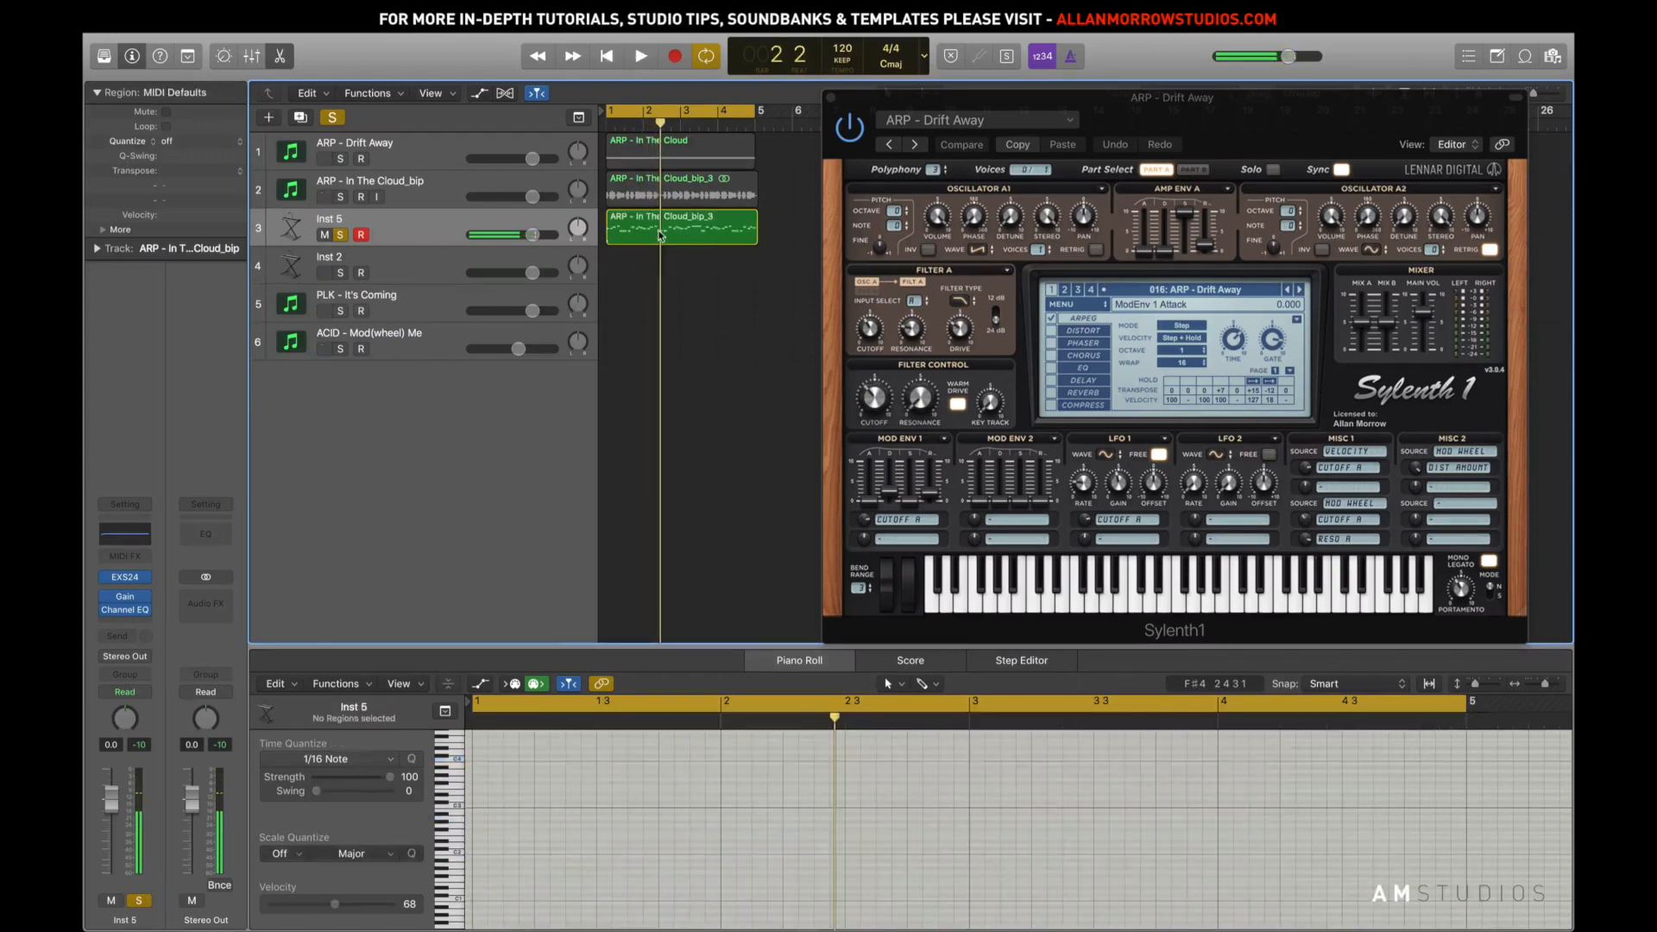
pyautogui.moveTo(663, 234); pyautogui.dragTo(664, 309)
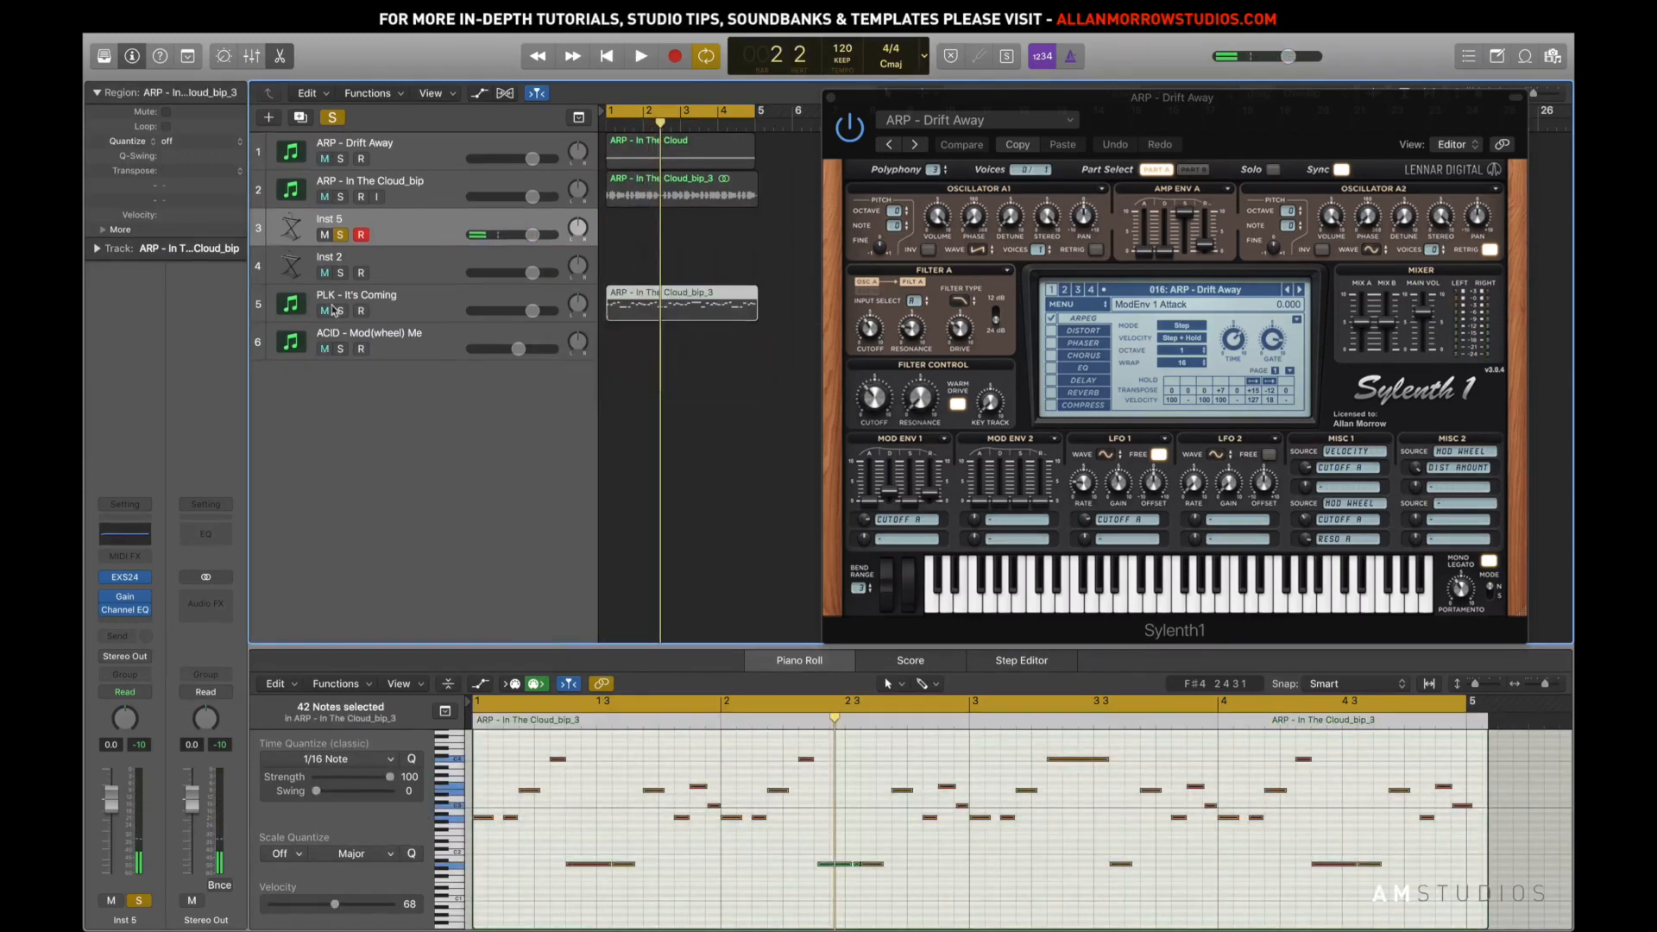
pyautogui.click(340, 311)
pyautogui.click(409, 303)
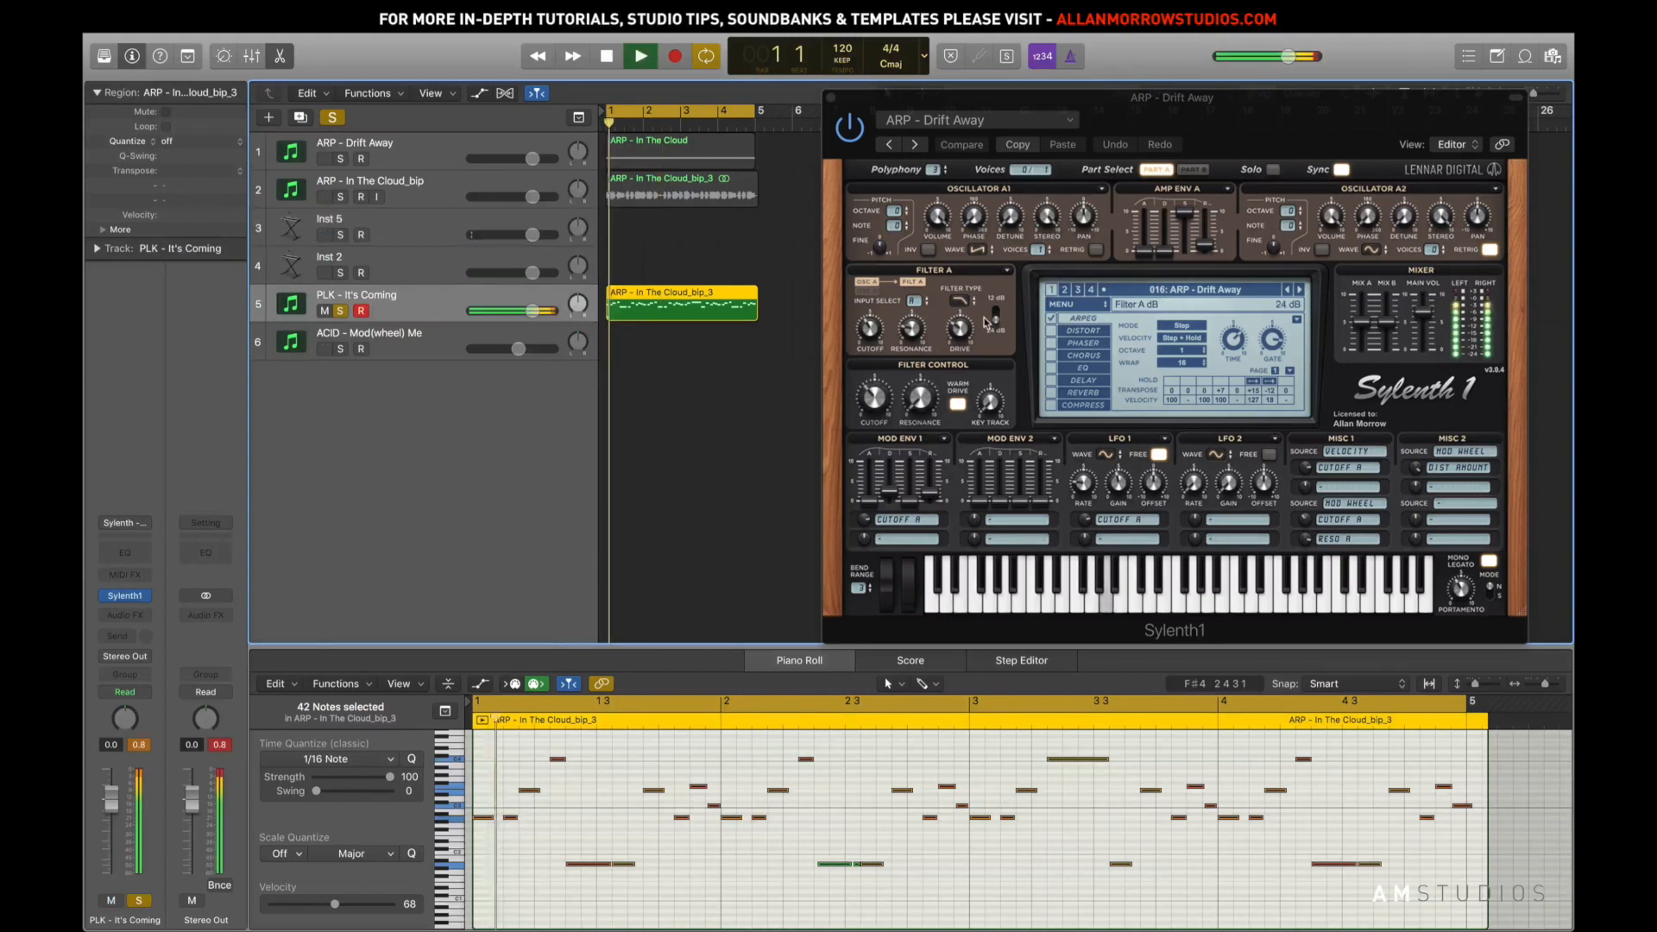
pyautogui.press('space')
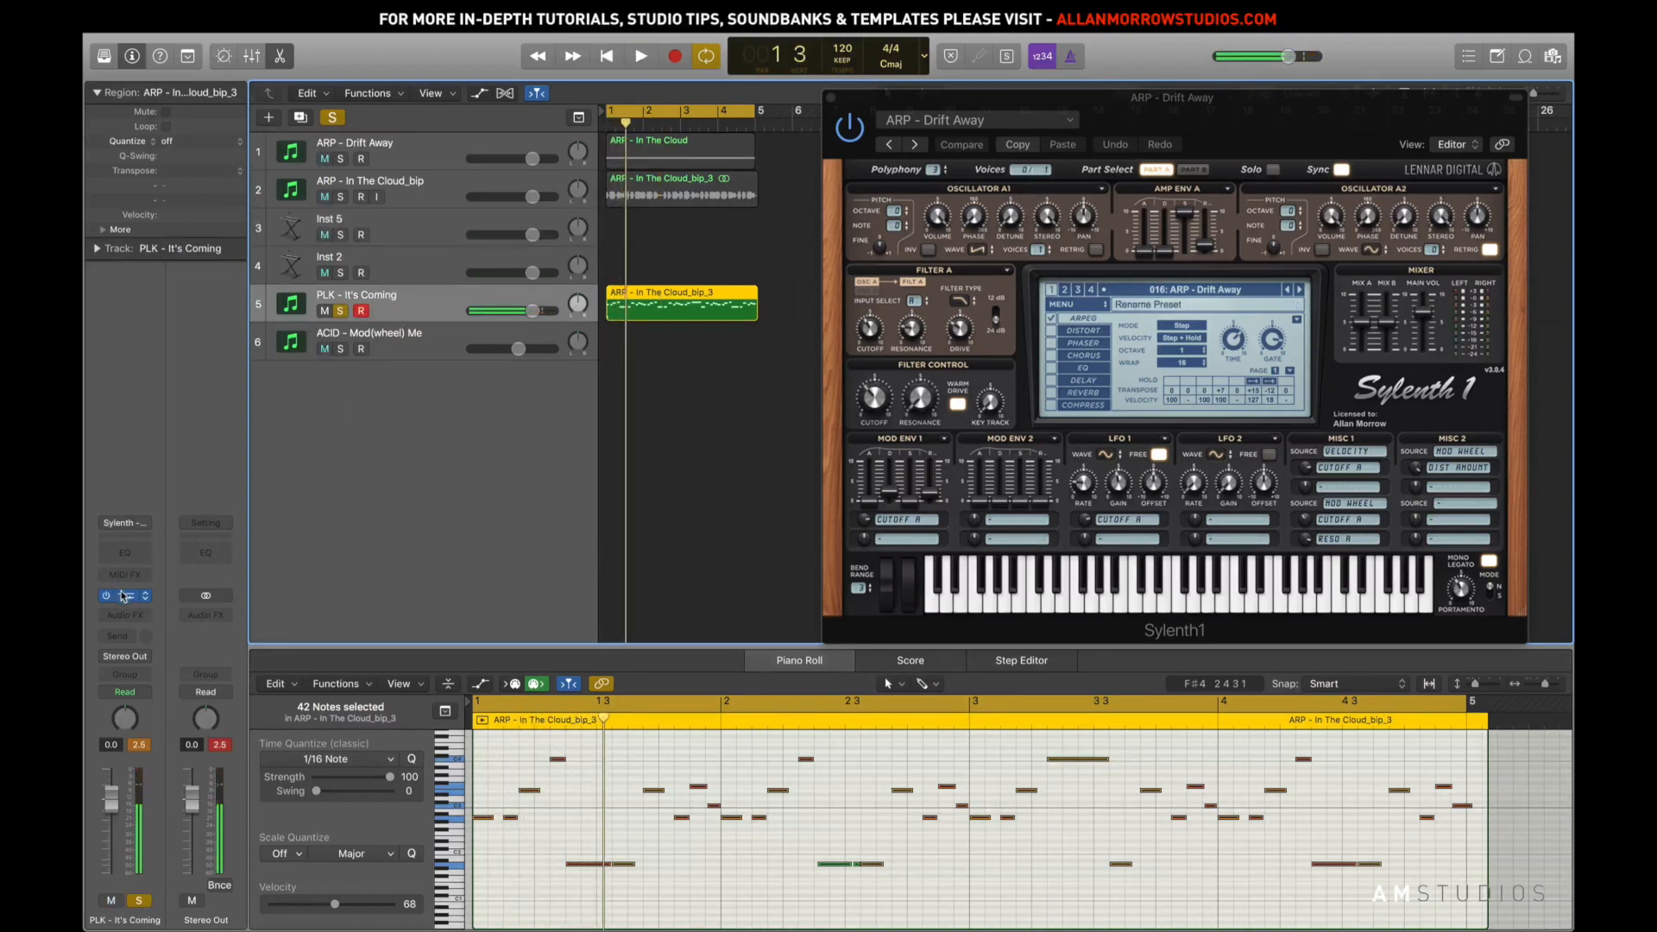
# Lower the PLK - It's Coming track's volume to -7.2 dB and adjust its Sylenth1 main volume while the region plays
pyautogui.moveTo(112, 798); pyautogui.dragTo(113, 833)
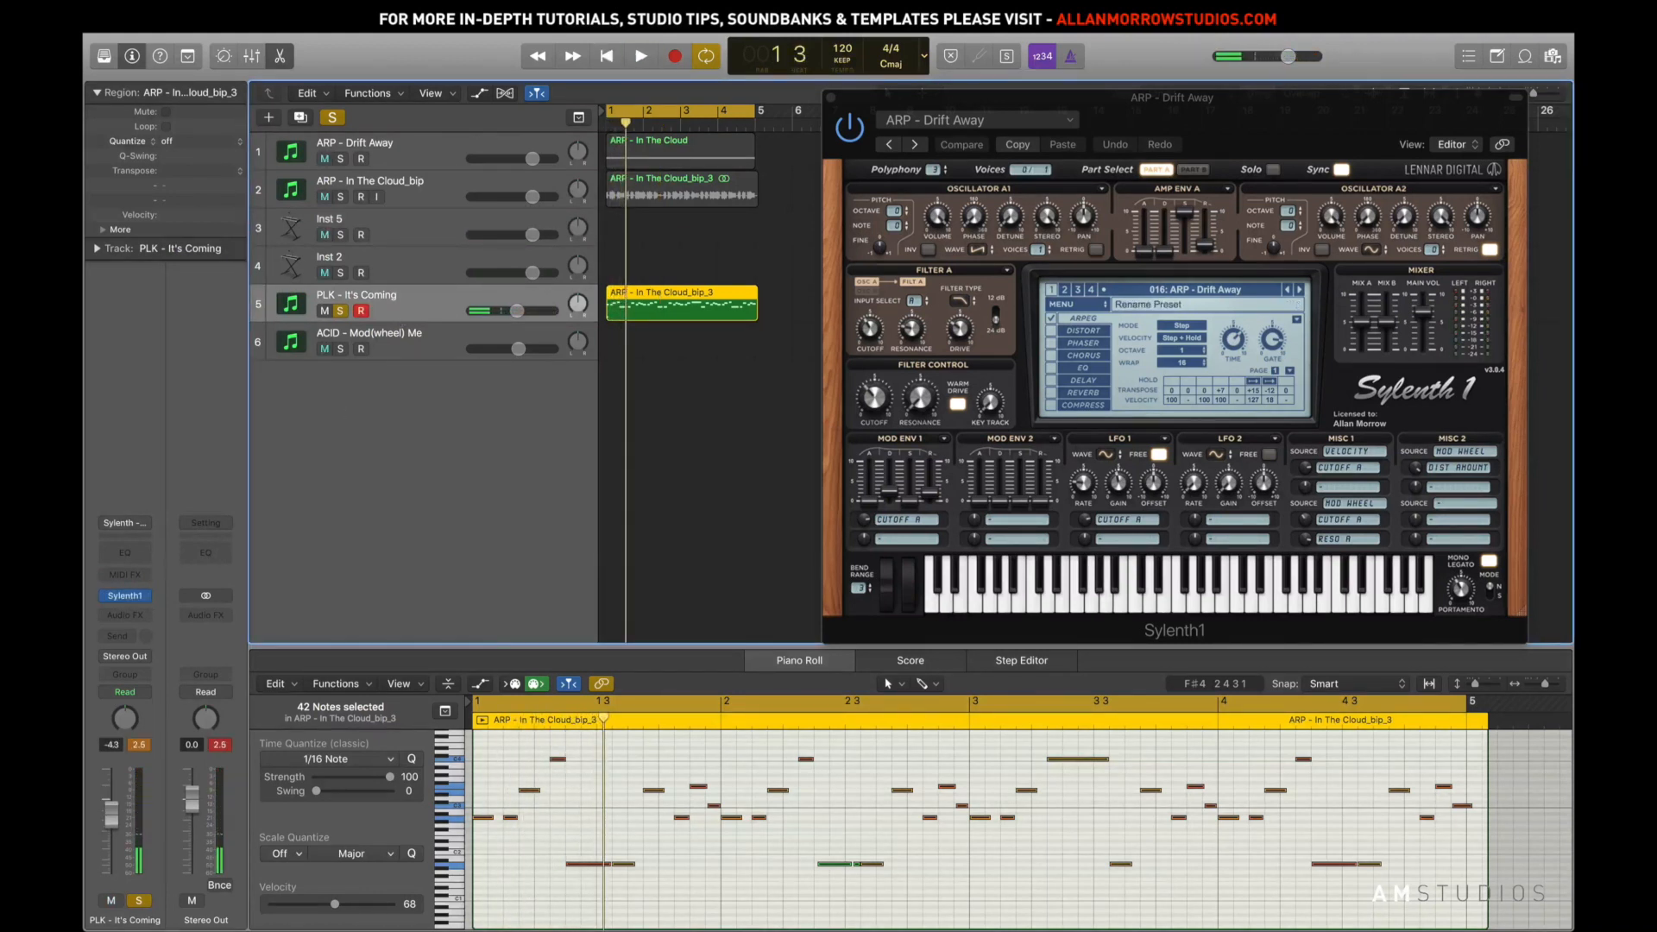
pyautogui.click(125, 596)
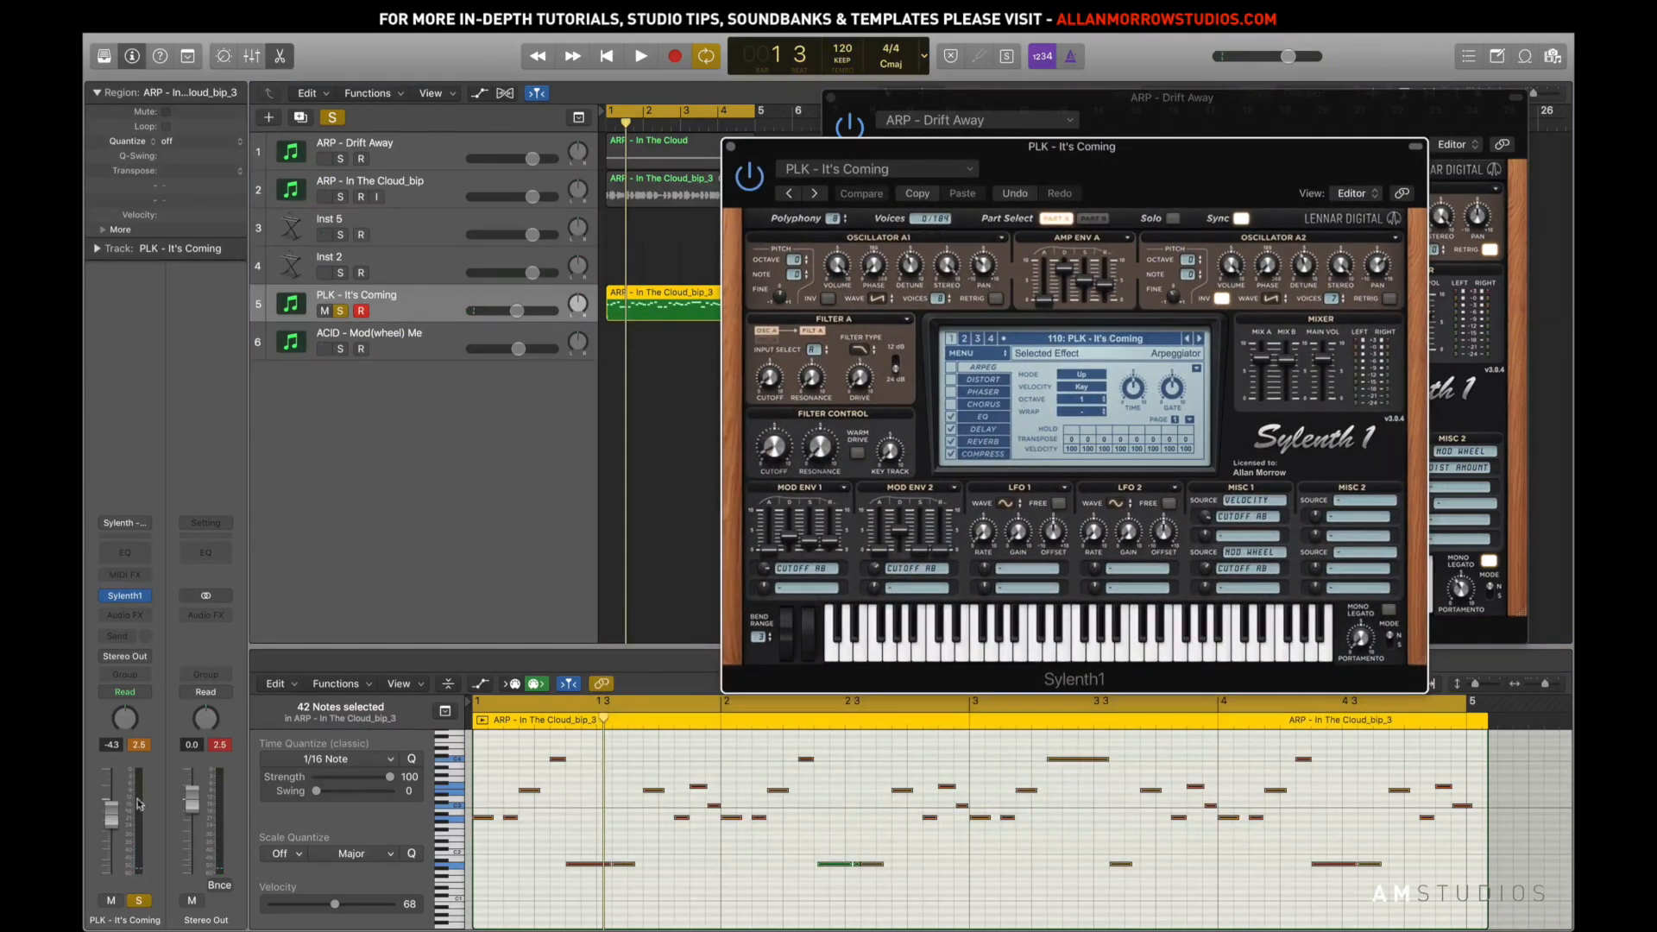
pyautogui.moveTo(111, 813); pyautogui.dragTo(110, 826)
pyautogui.press('space')
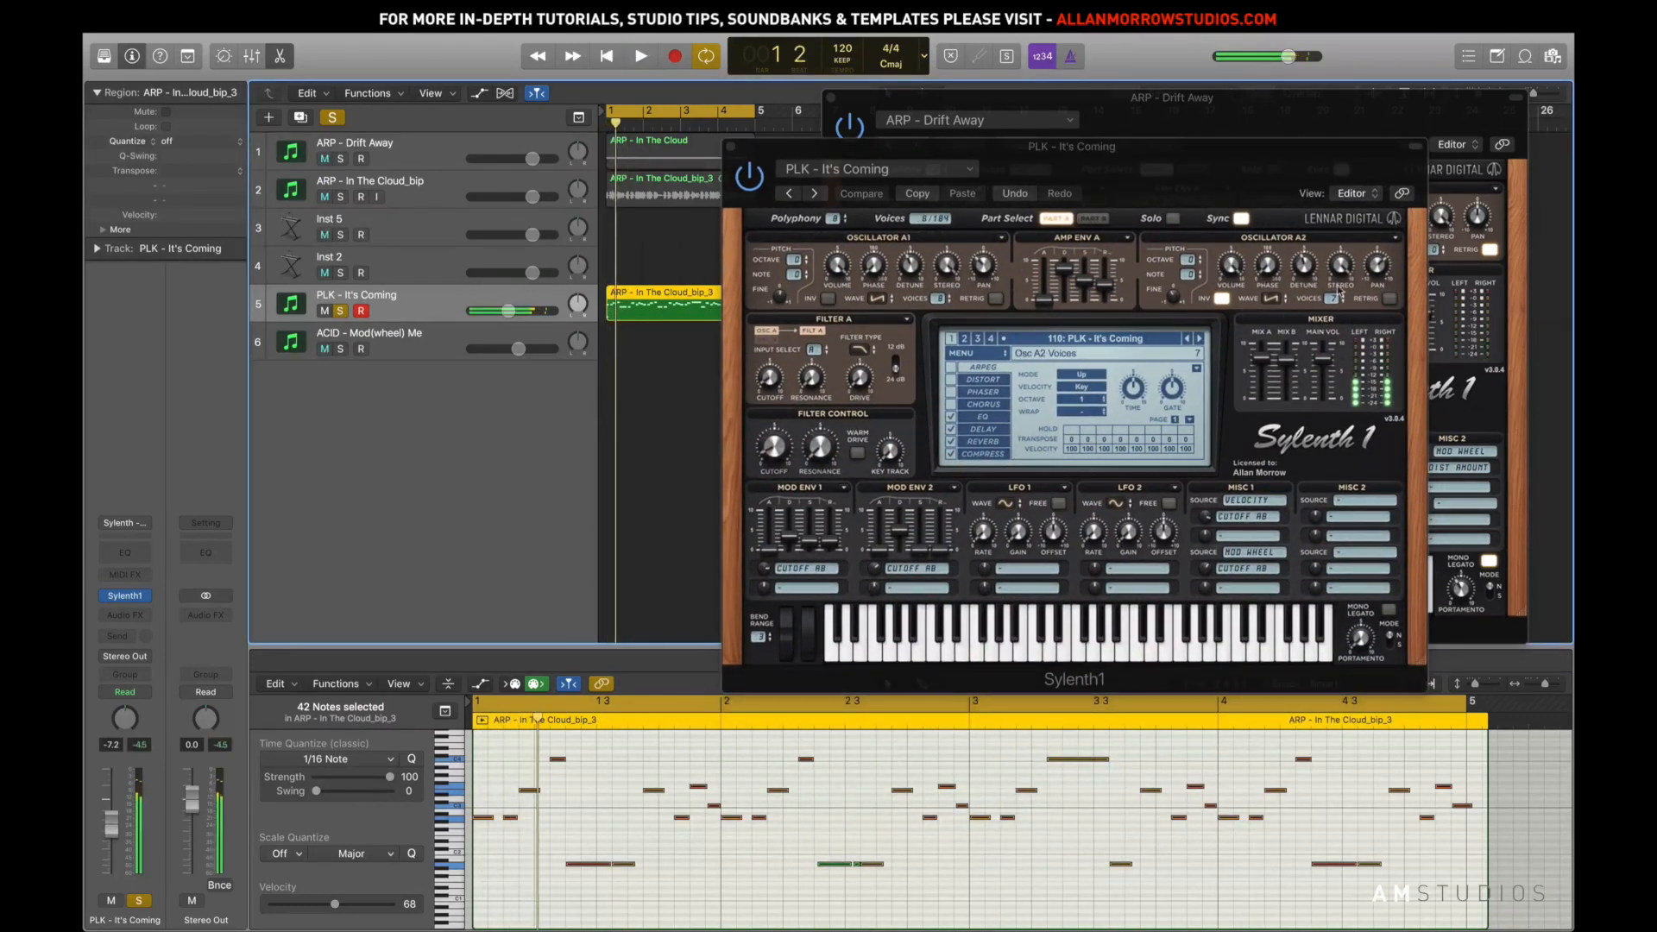
pyautogui.moveTo(1328, 361); pyautogui.dragTo(1329, 371)
pyautogui.press('space')
# Switch the pluck track's Sylenth1 to the PLK - Jock preset and play the region
pyautogui.press('space')
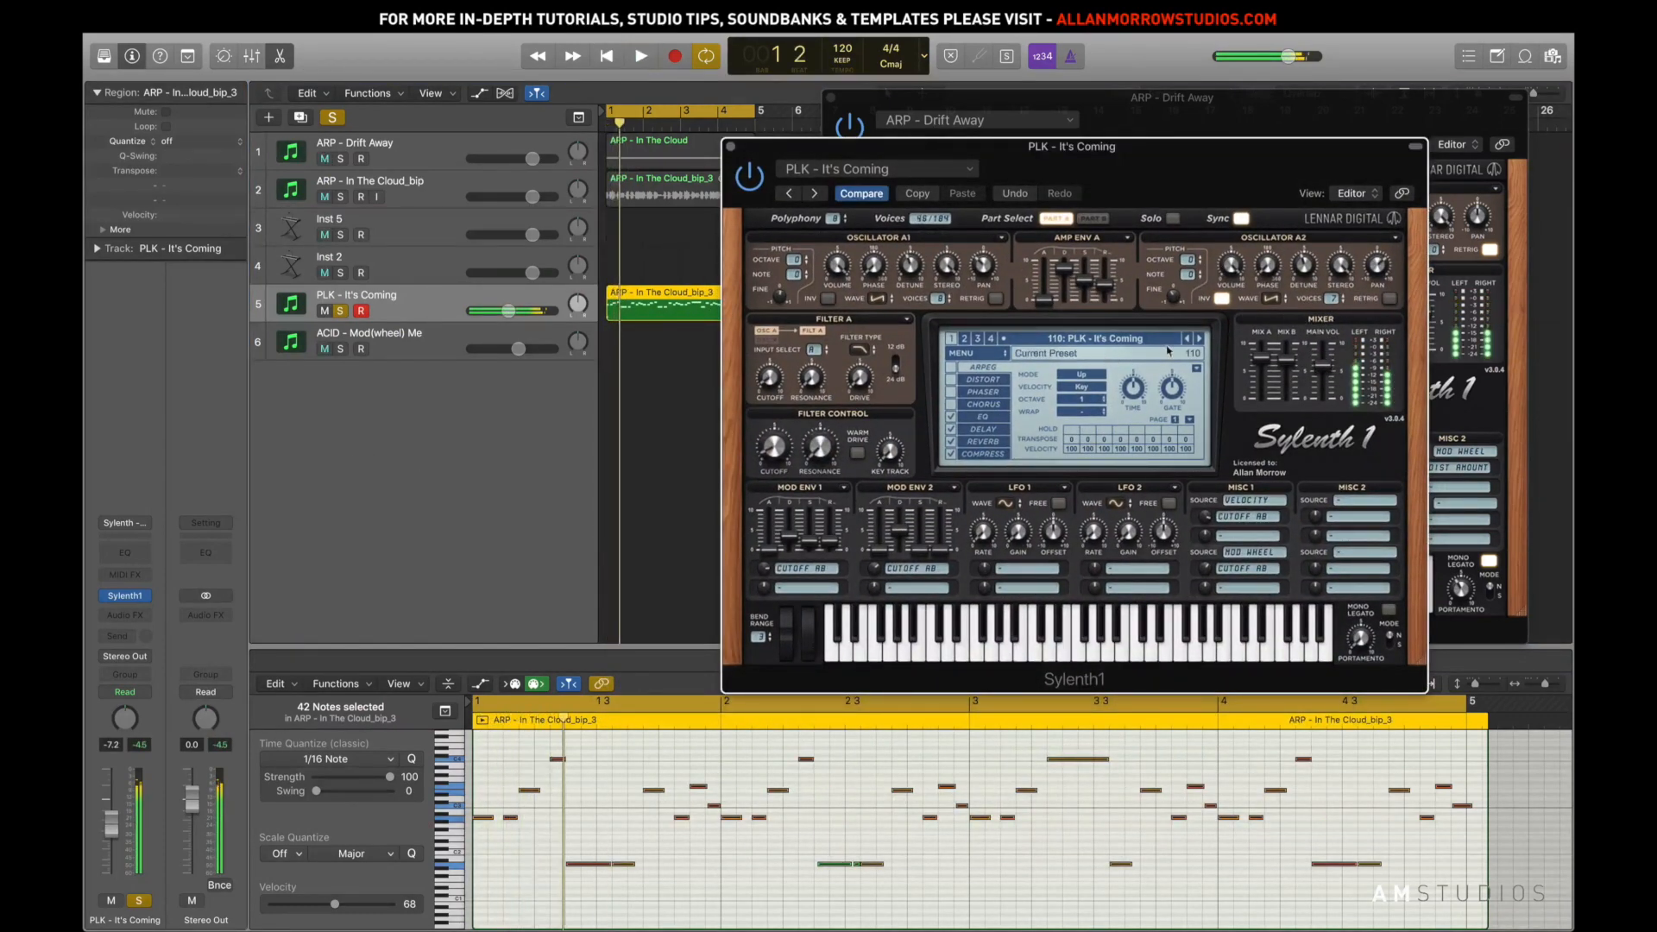
pyautogui.click(1196, 339)
pyautogui.press('space')
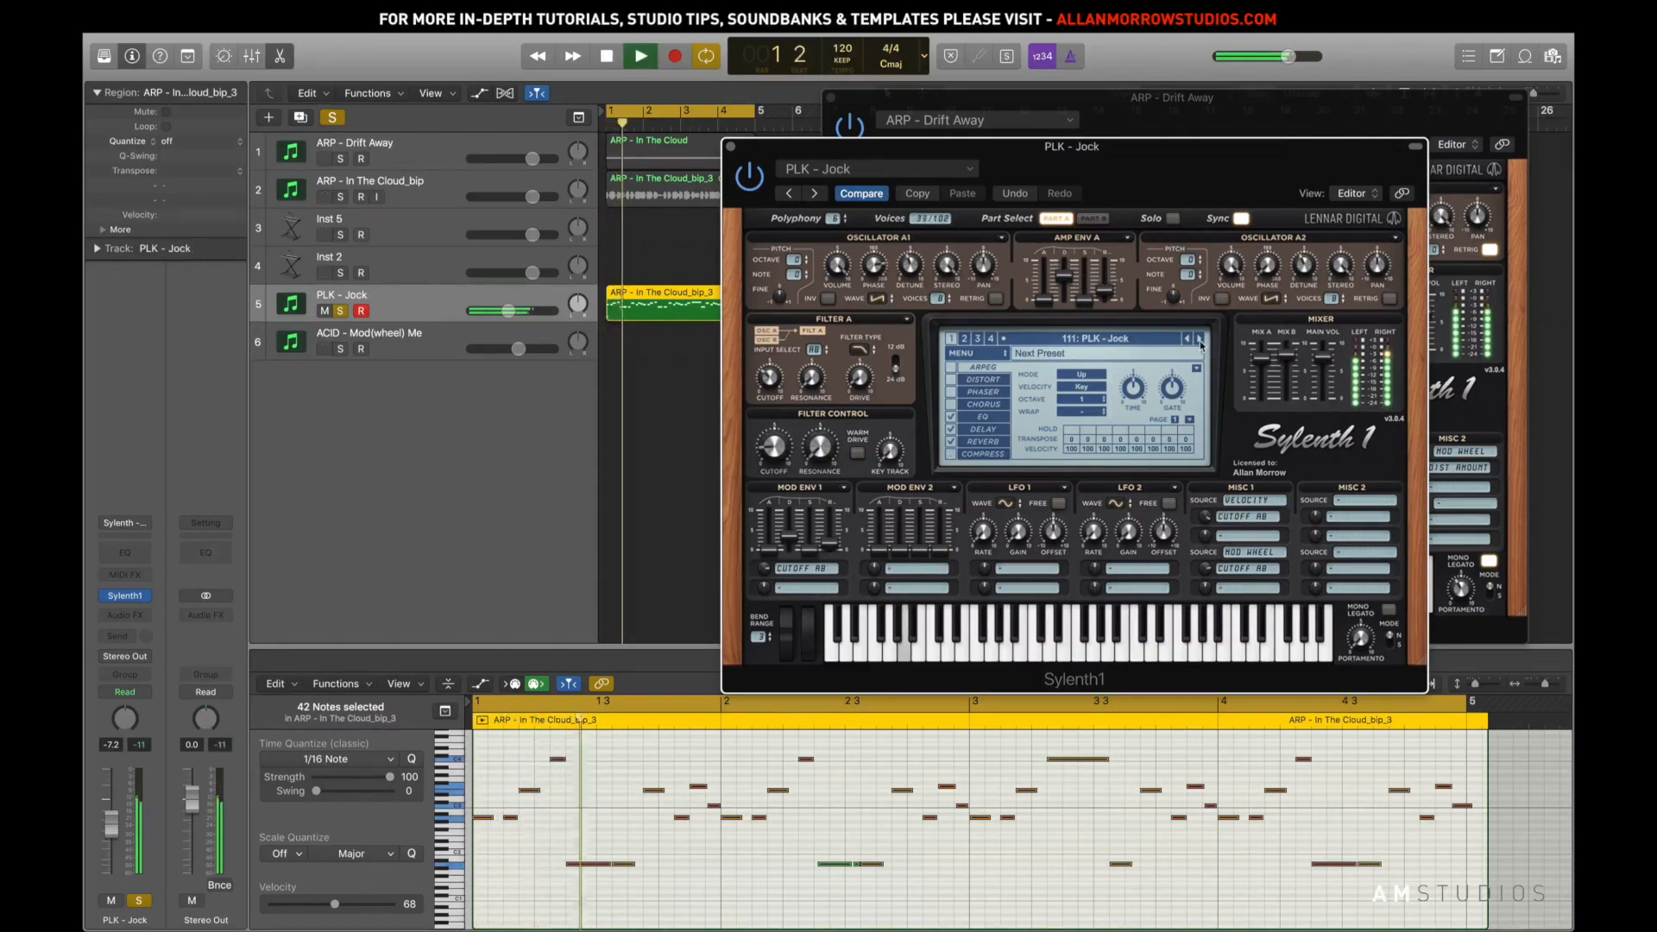
pyautogui.press('space')
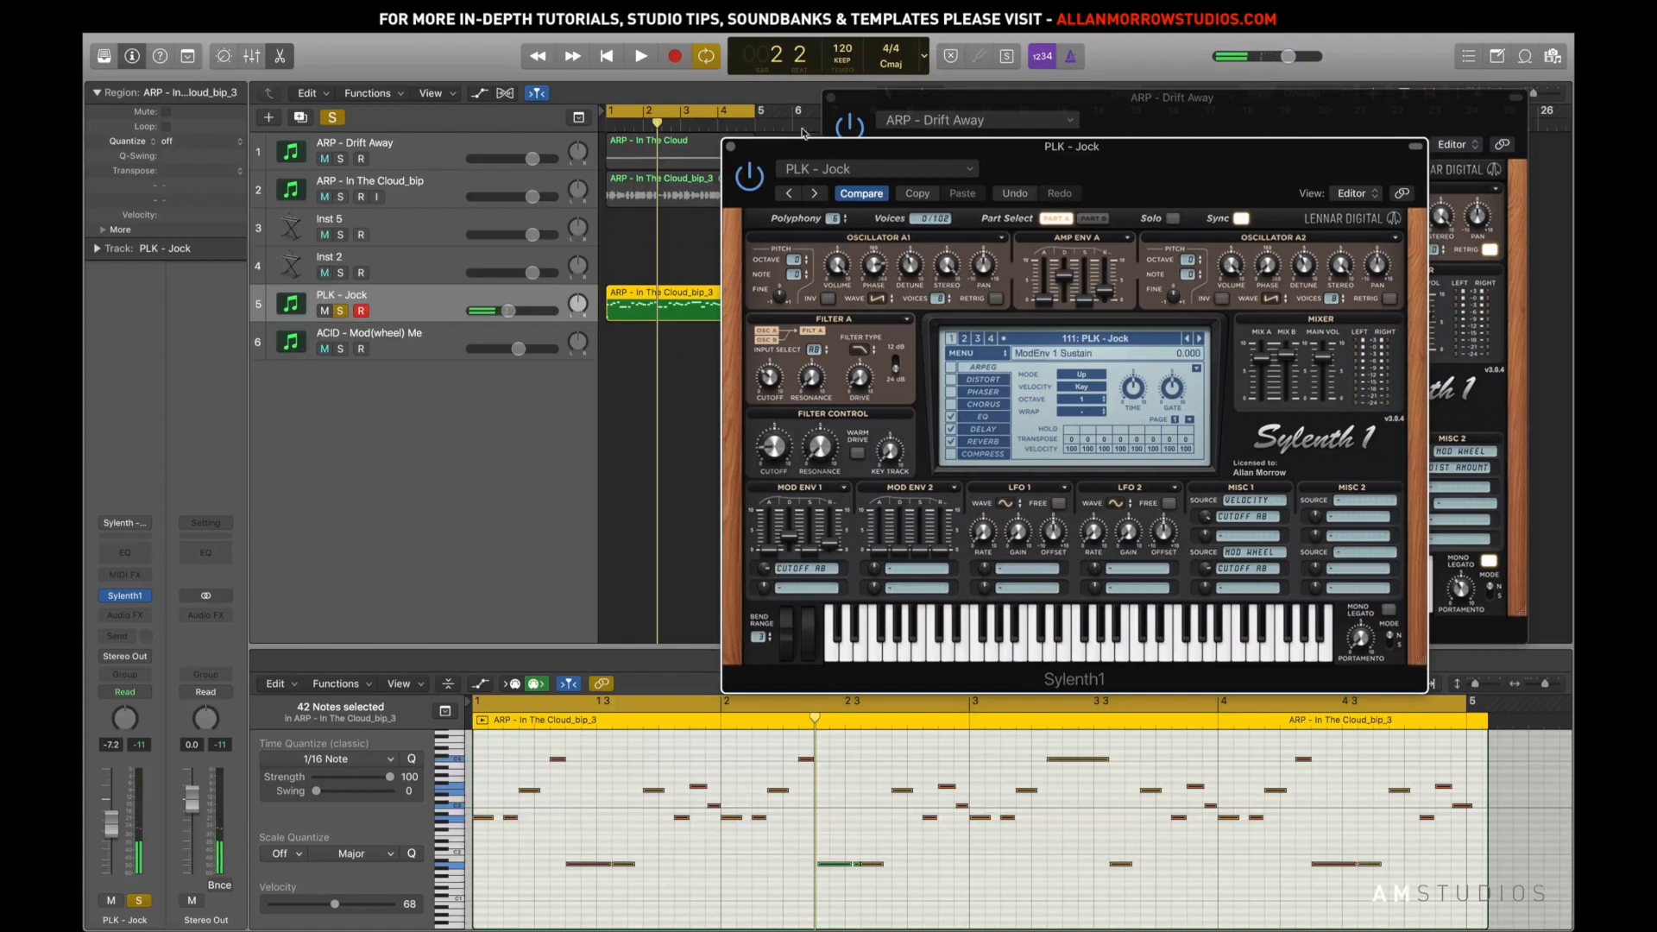
# Raise the row of notes that starts the region by three semitones to C3 and play the result
pyautogui.click(458, 820)
pyautogui.moveTo(483, 816); pyautogui.dragTo(480, 809)
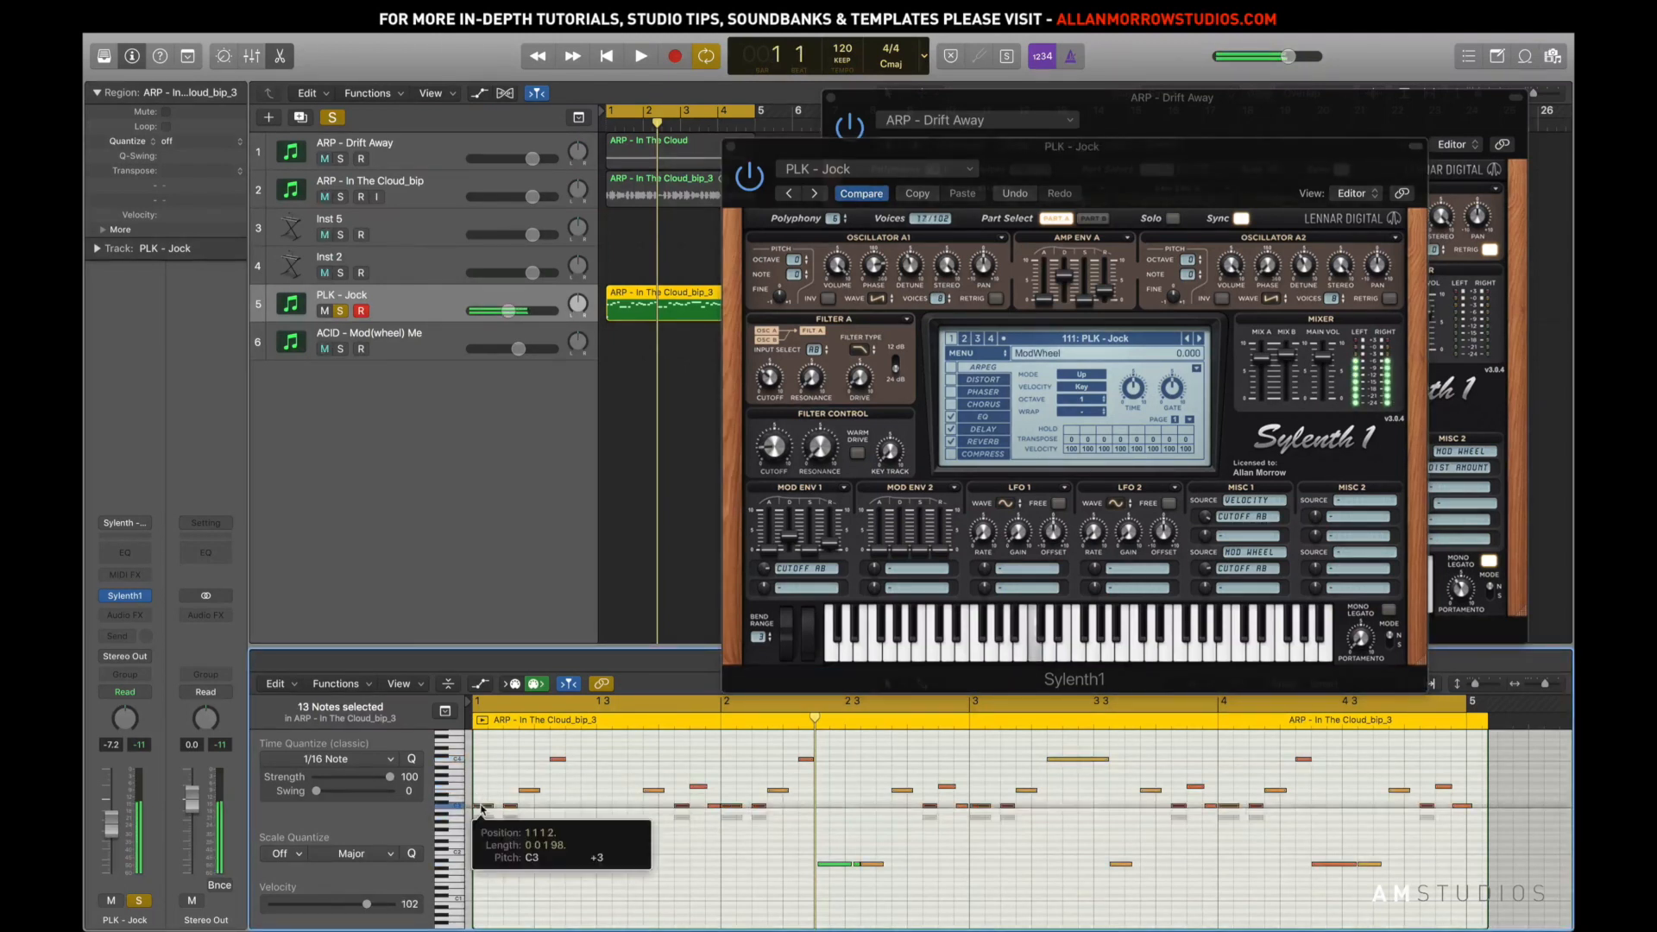
pyautogui.press('space')
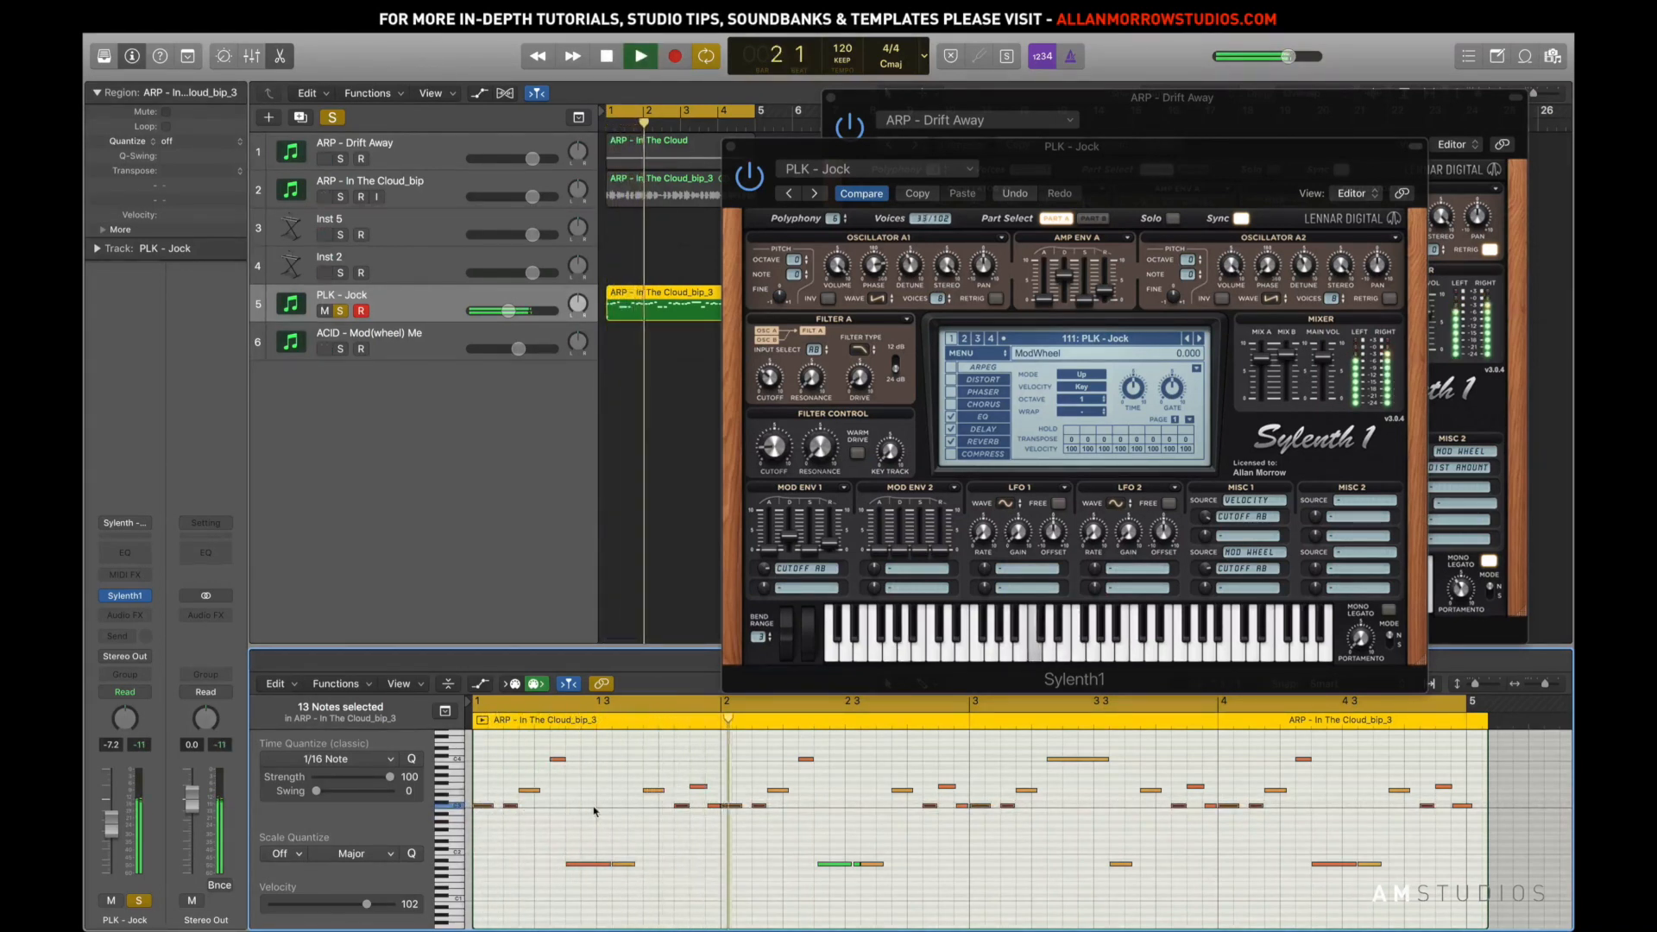
pyautogui.press('space')
# Move all the lowest-pitched notes up to the row of notes just above the C3 notes and play the pattern
pyautogui.click(460, 868)
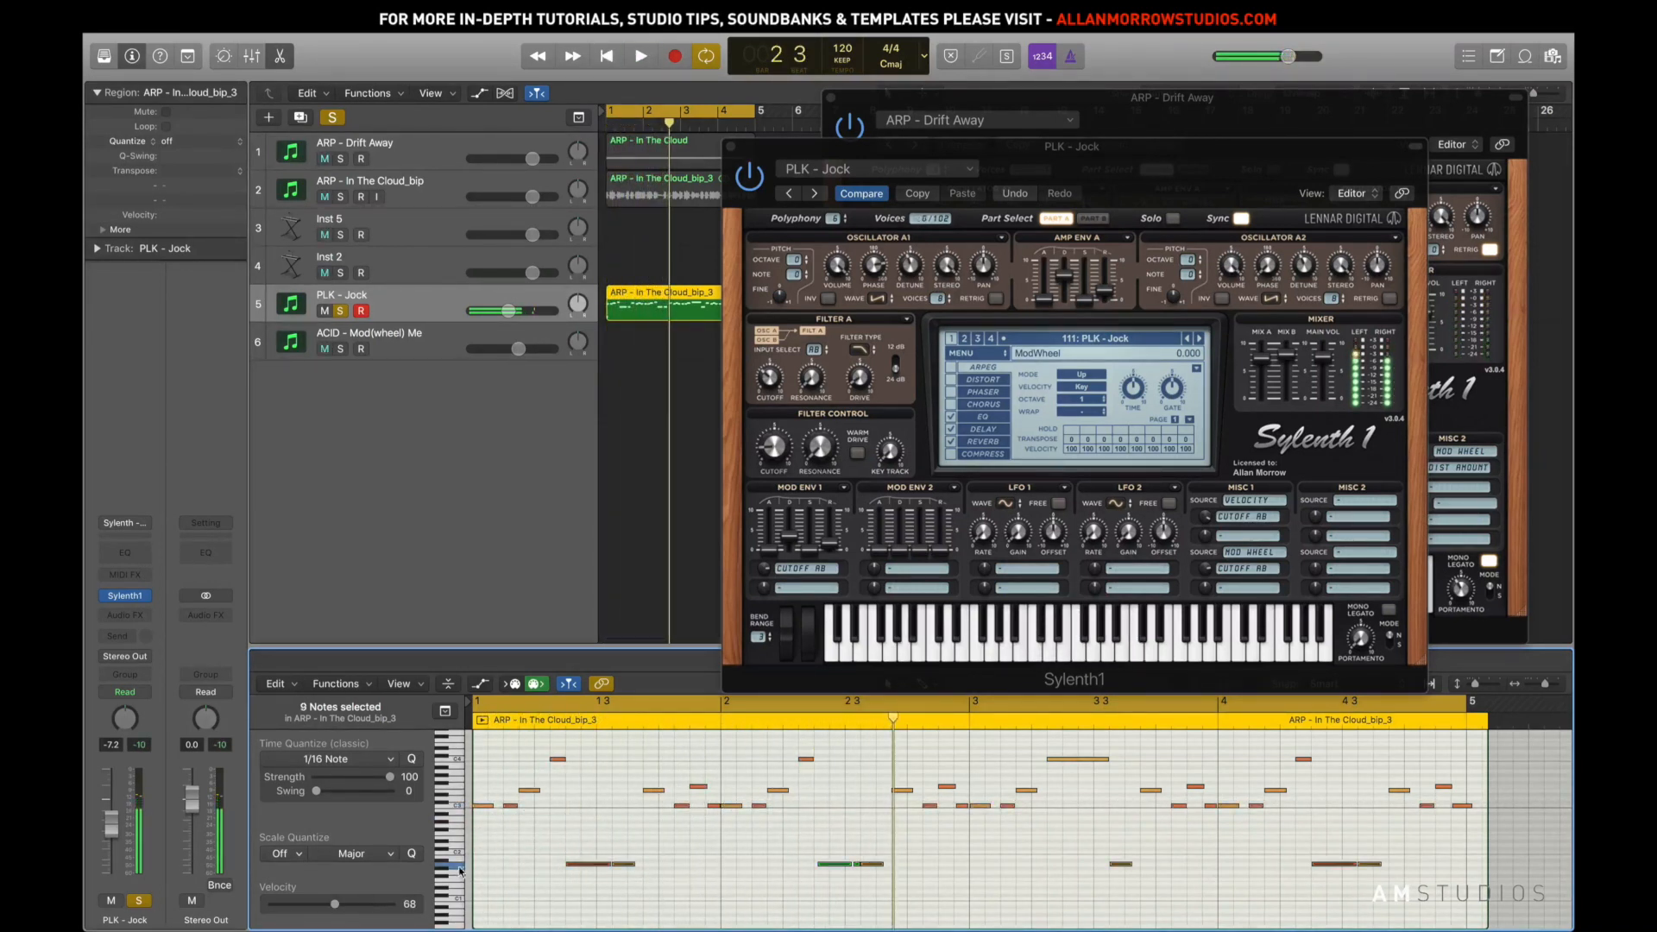
pyautogui.moveTo(575, 868); pyautogui.dragTo(583, 794)
pyautogui.press('space')
pyautogui.press('space')
pyautogui.press('space')
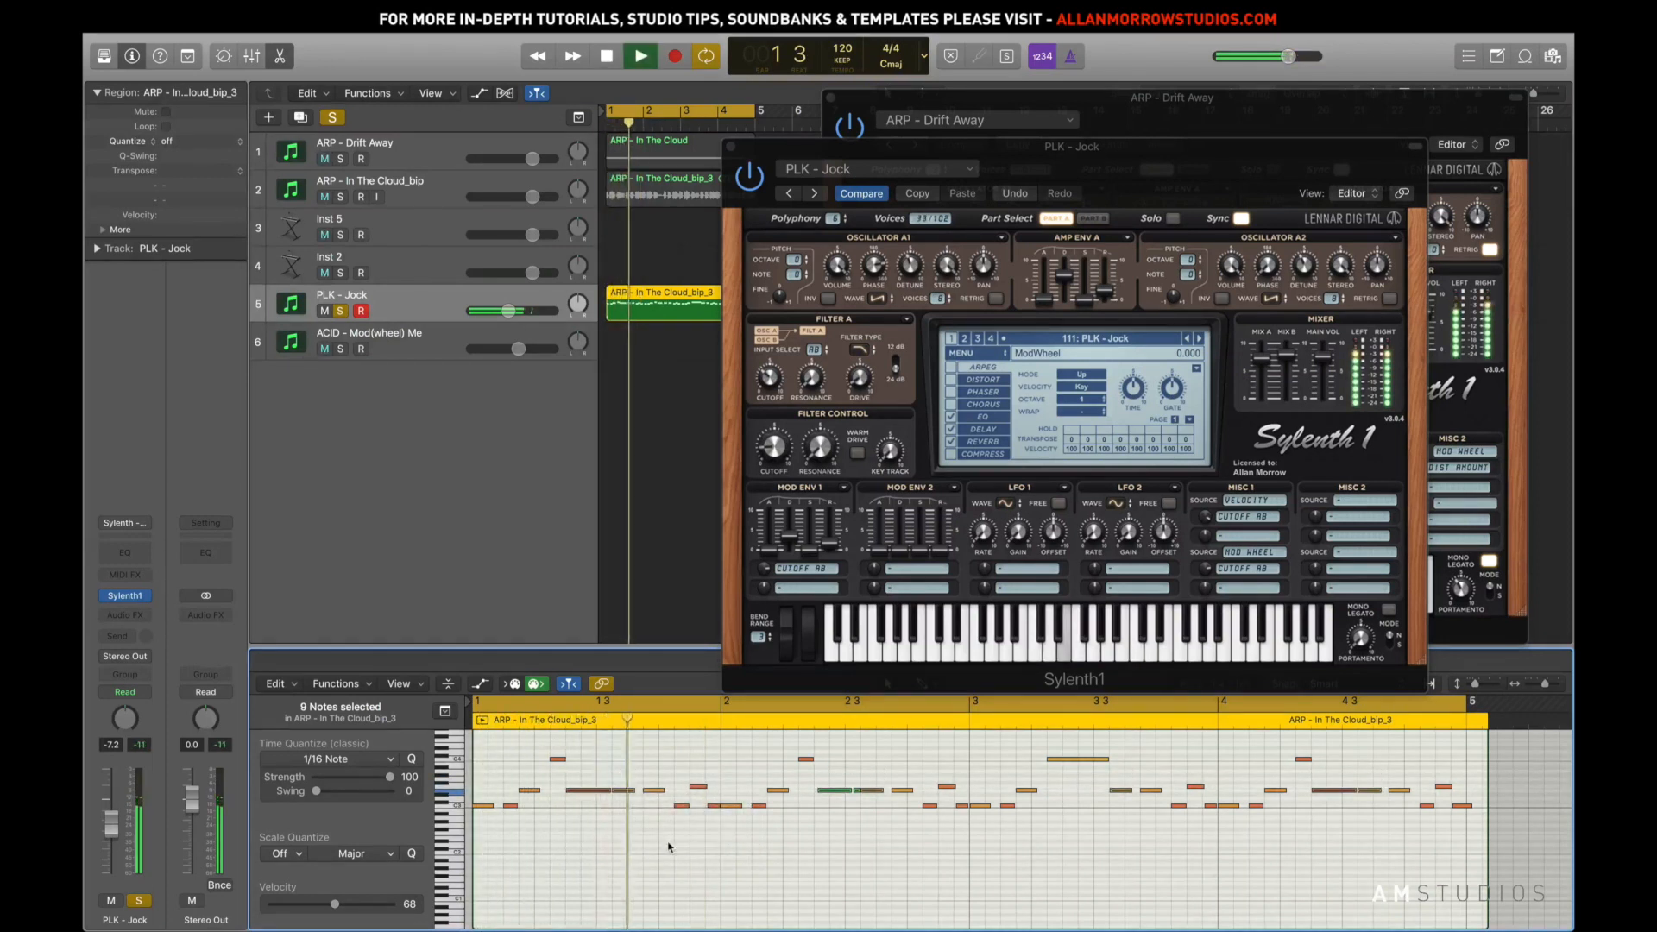
pyautogui.press('space')
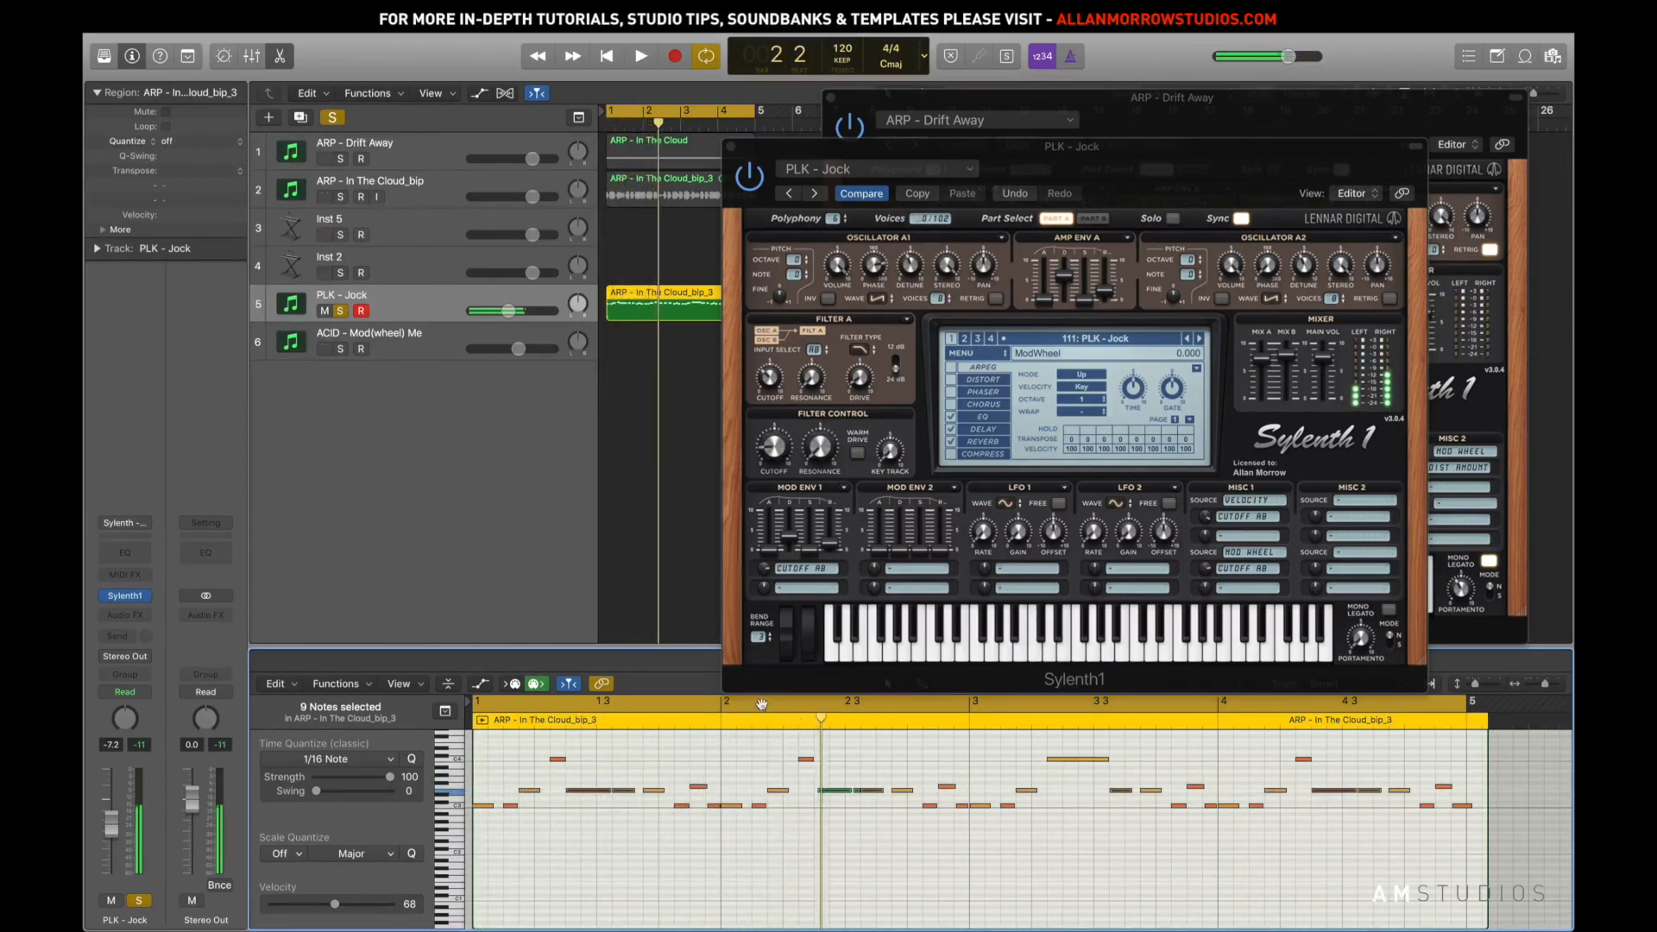
# Set the cycle range to cover bars 2 to 3 and play it
pyautogui.click(734, 708)
pyautogui.moveTo(725, 708); pyautogui.dragTo(966, 732)
pyautogui.press('space')
pyautogui.press('space')
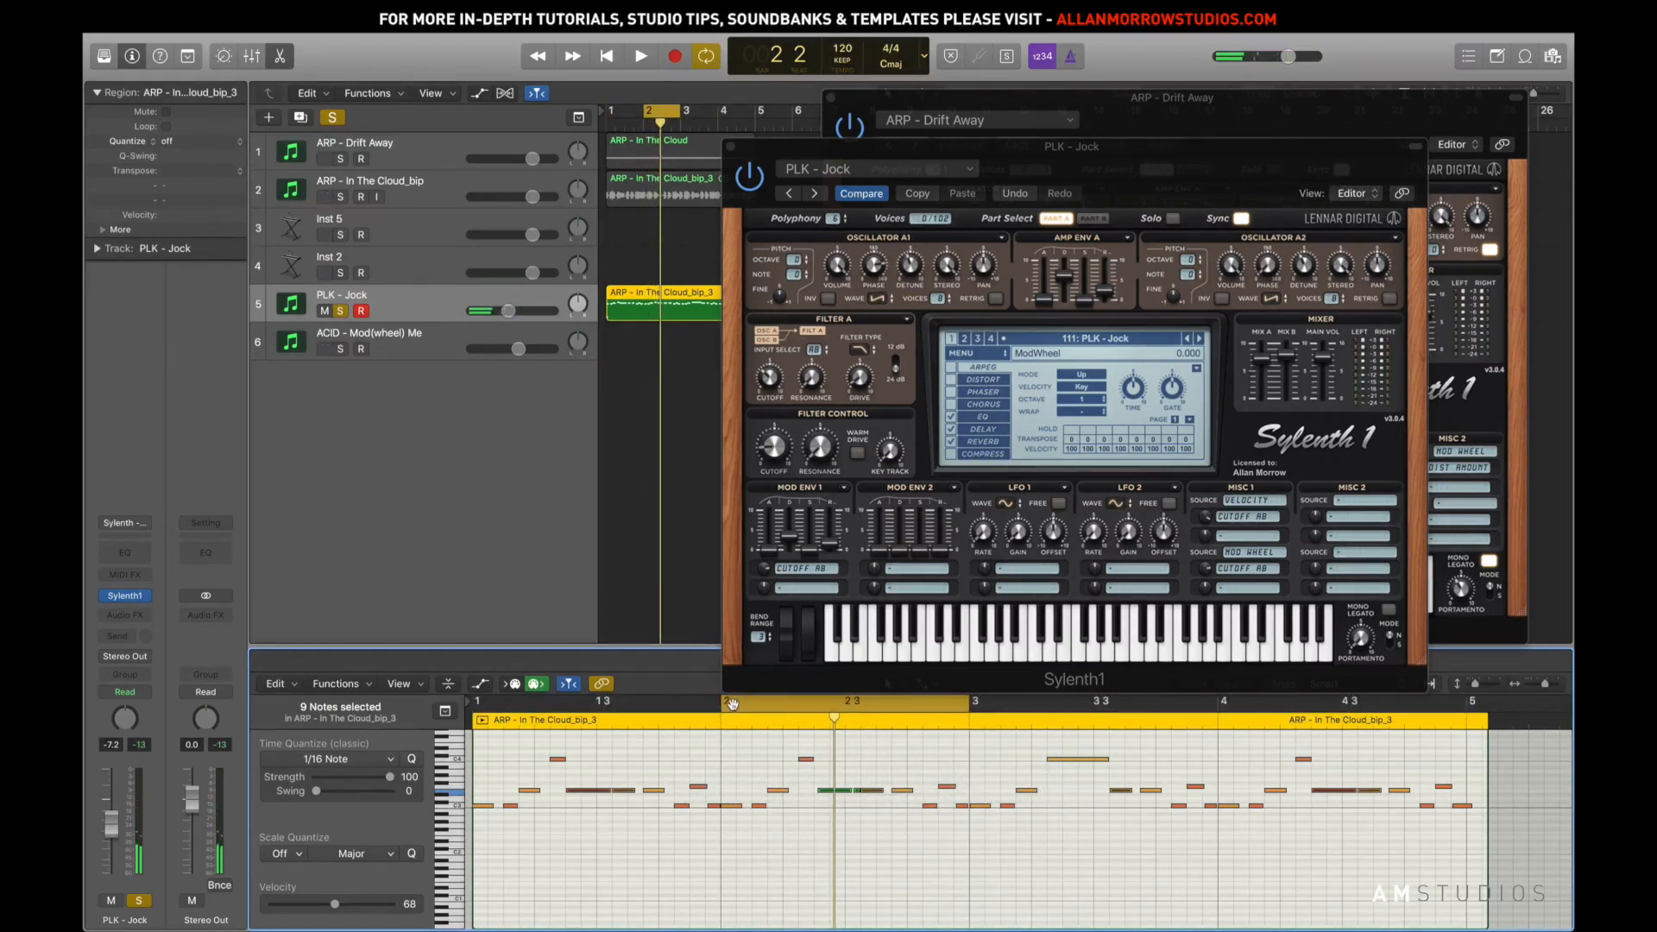
# Shorten the cycle range to start at bar 2 beat 3, play it and turn cycle mode off
pyautogui.moveTo(725, 705); pyautogui.dragTo(839, 709)
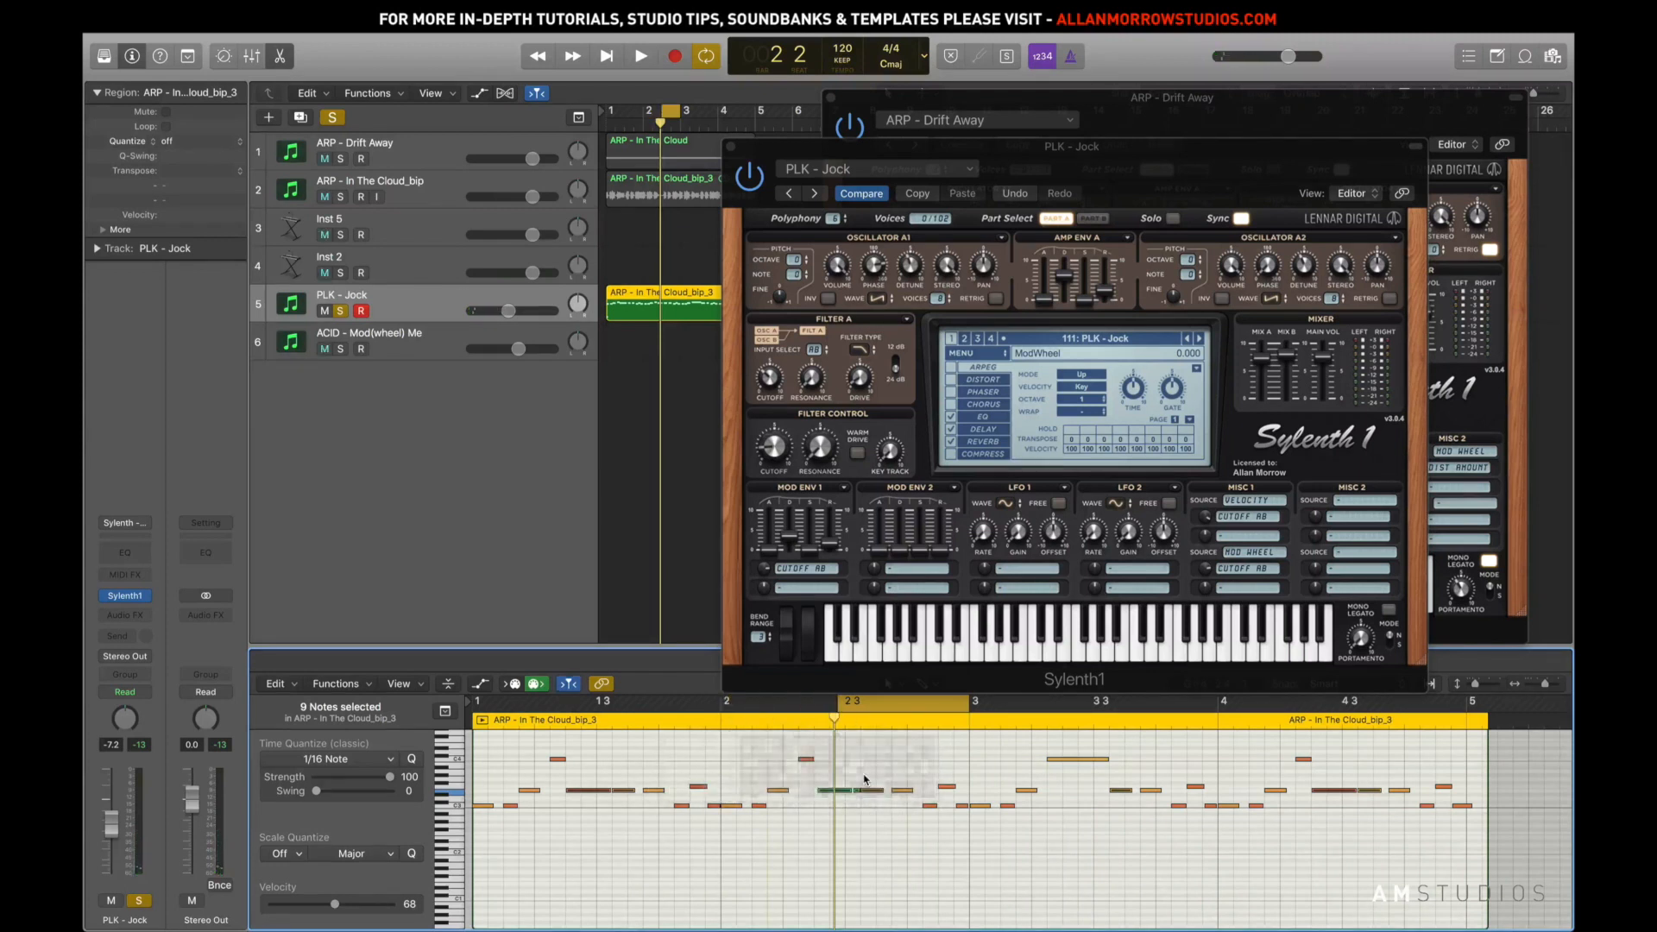
pyautogui.press('space')
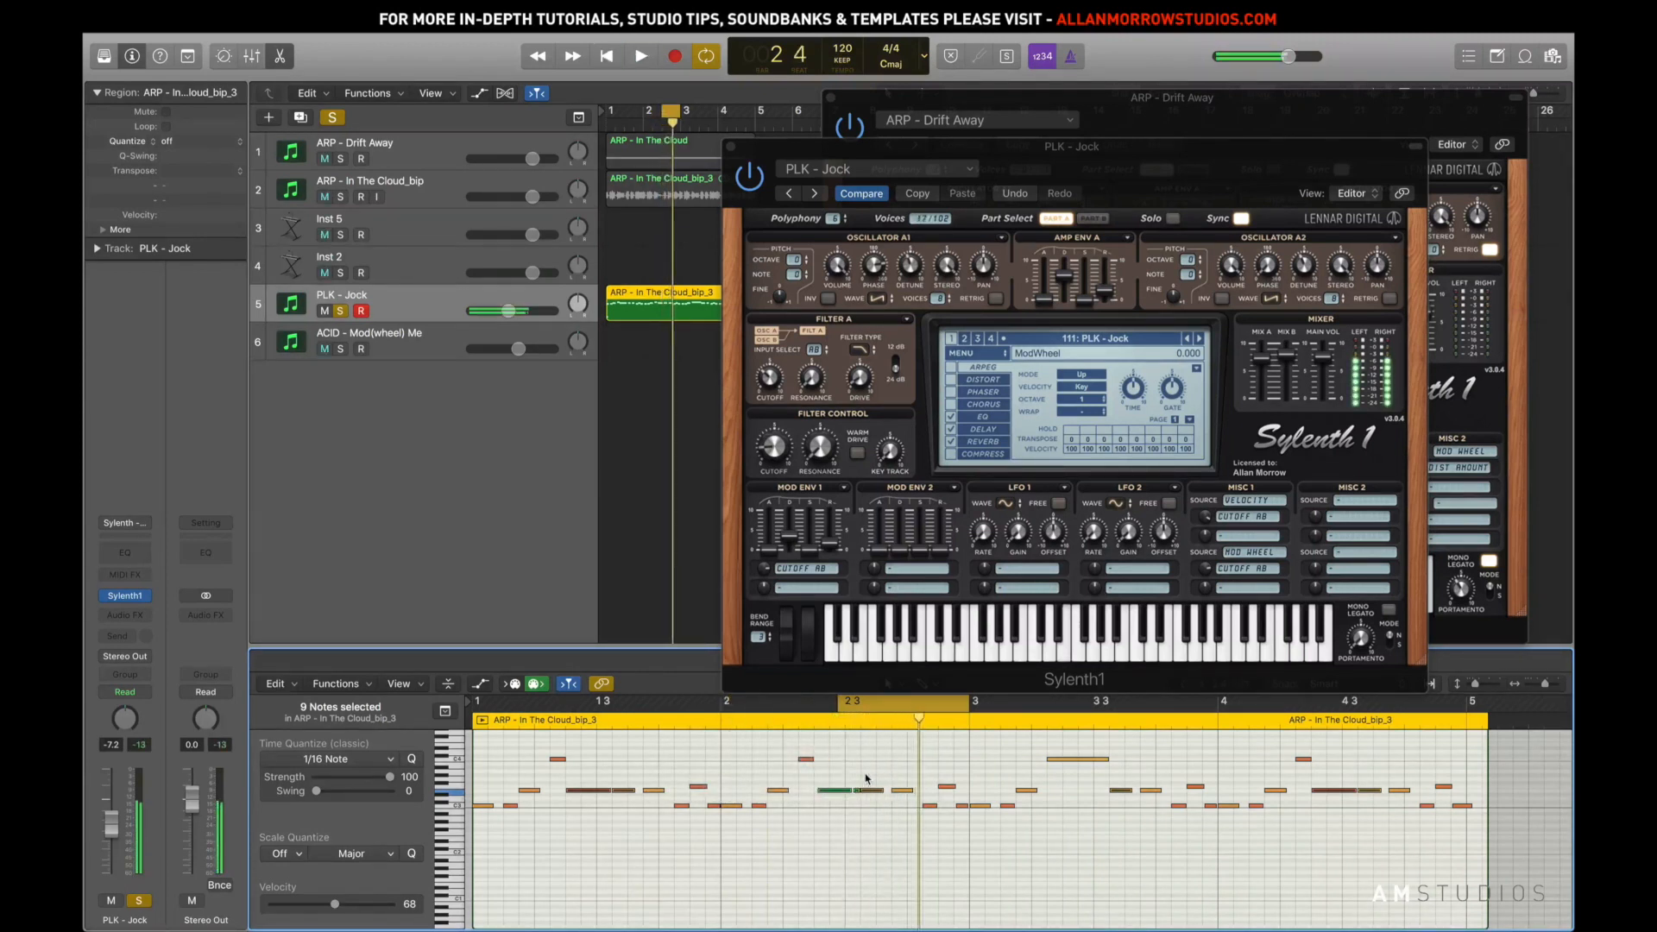
pyautogui.click(840, 704)
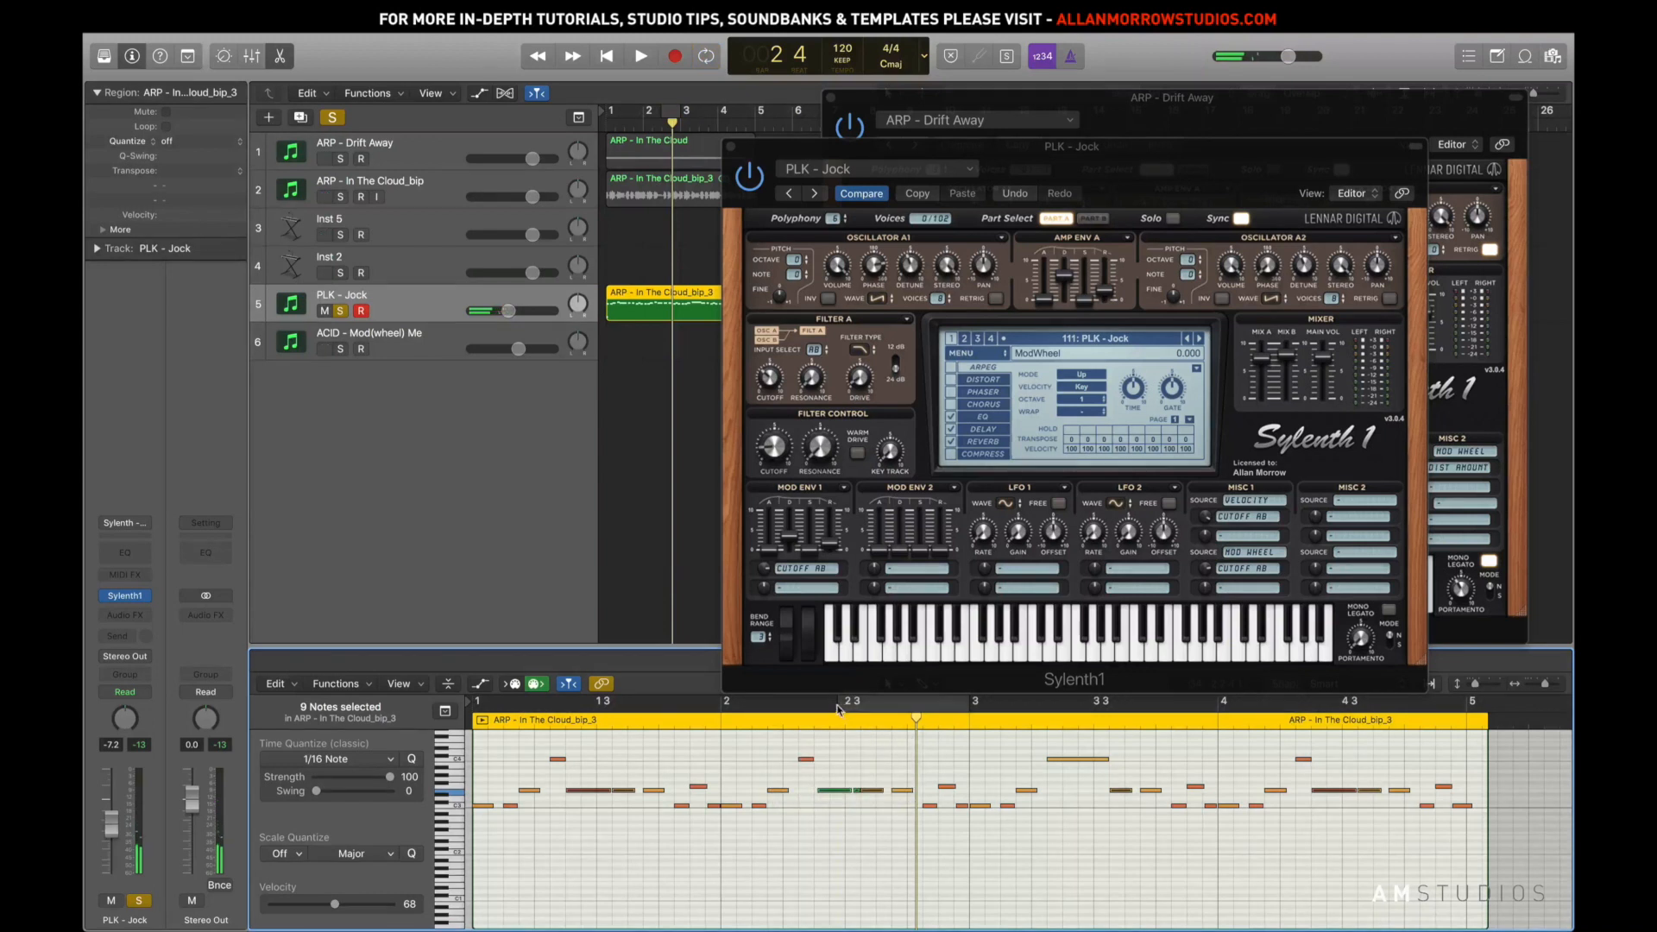
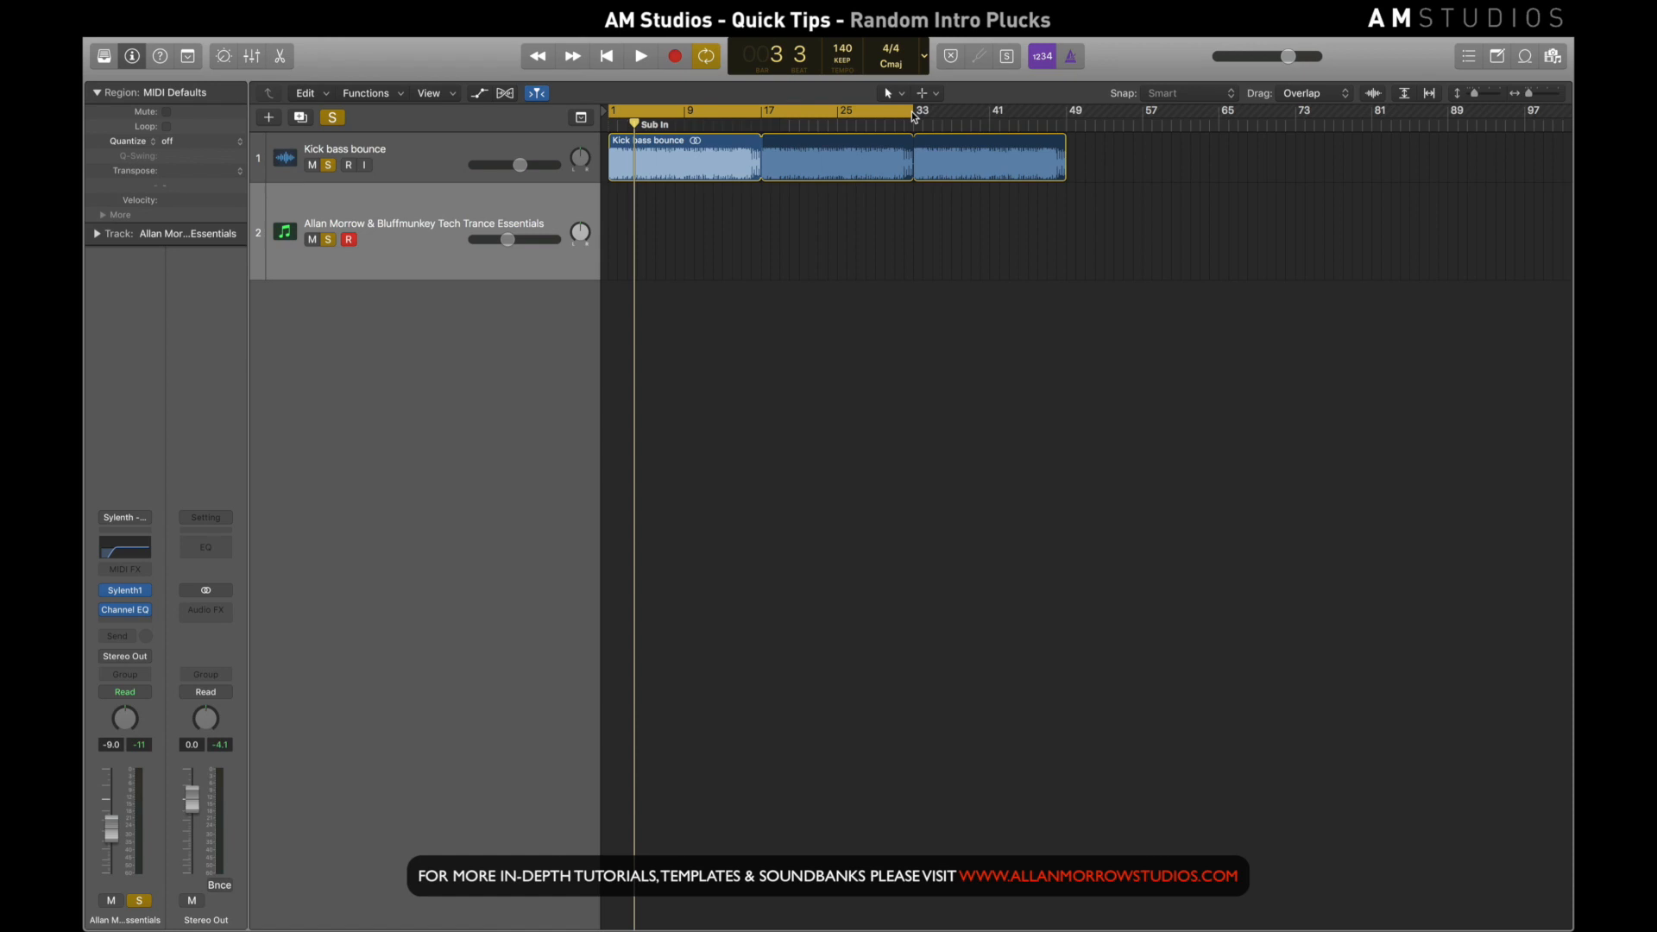
# Extend the cycle range to bar 49, select the Kick bass bounce track and play it
pyautogui.moveTo(915, 117); pyautogui.dragTo(1066, 172)
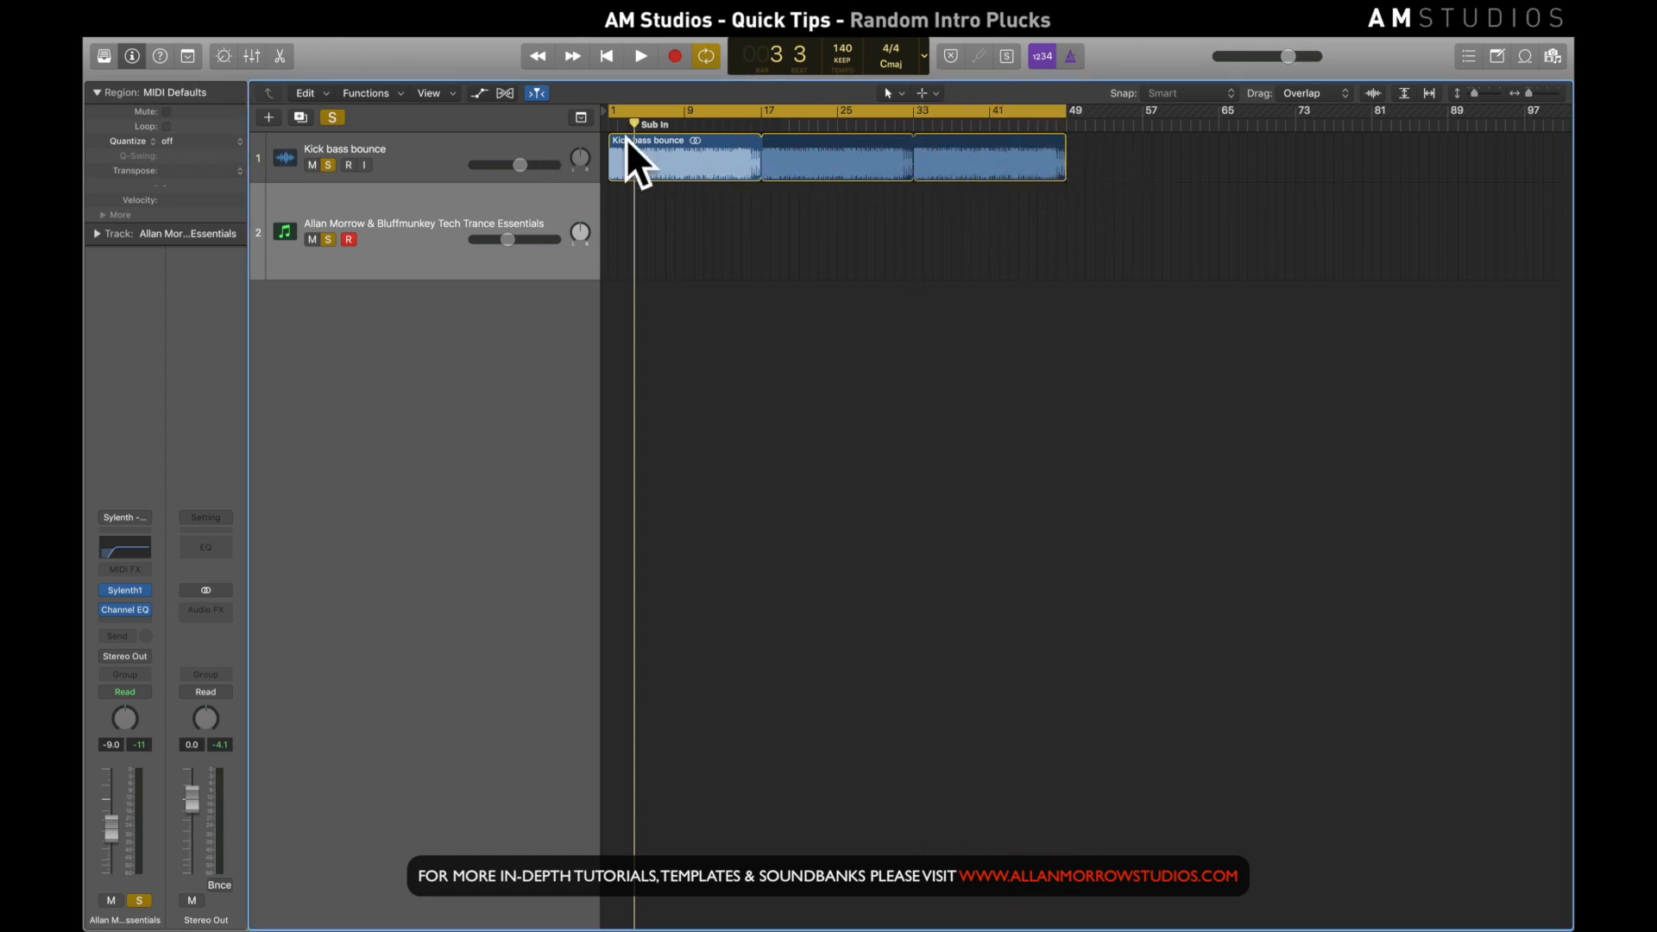
pyautogui.click(458, 161)
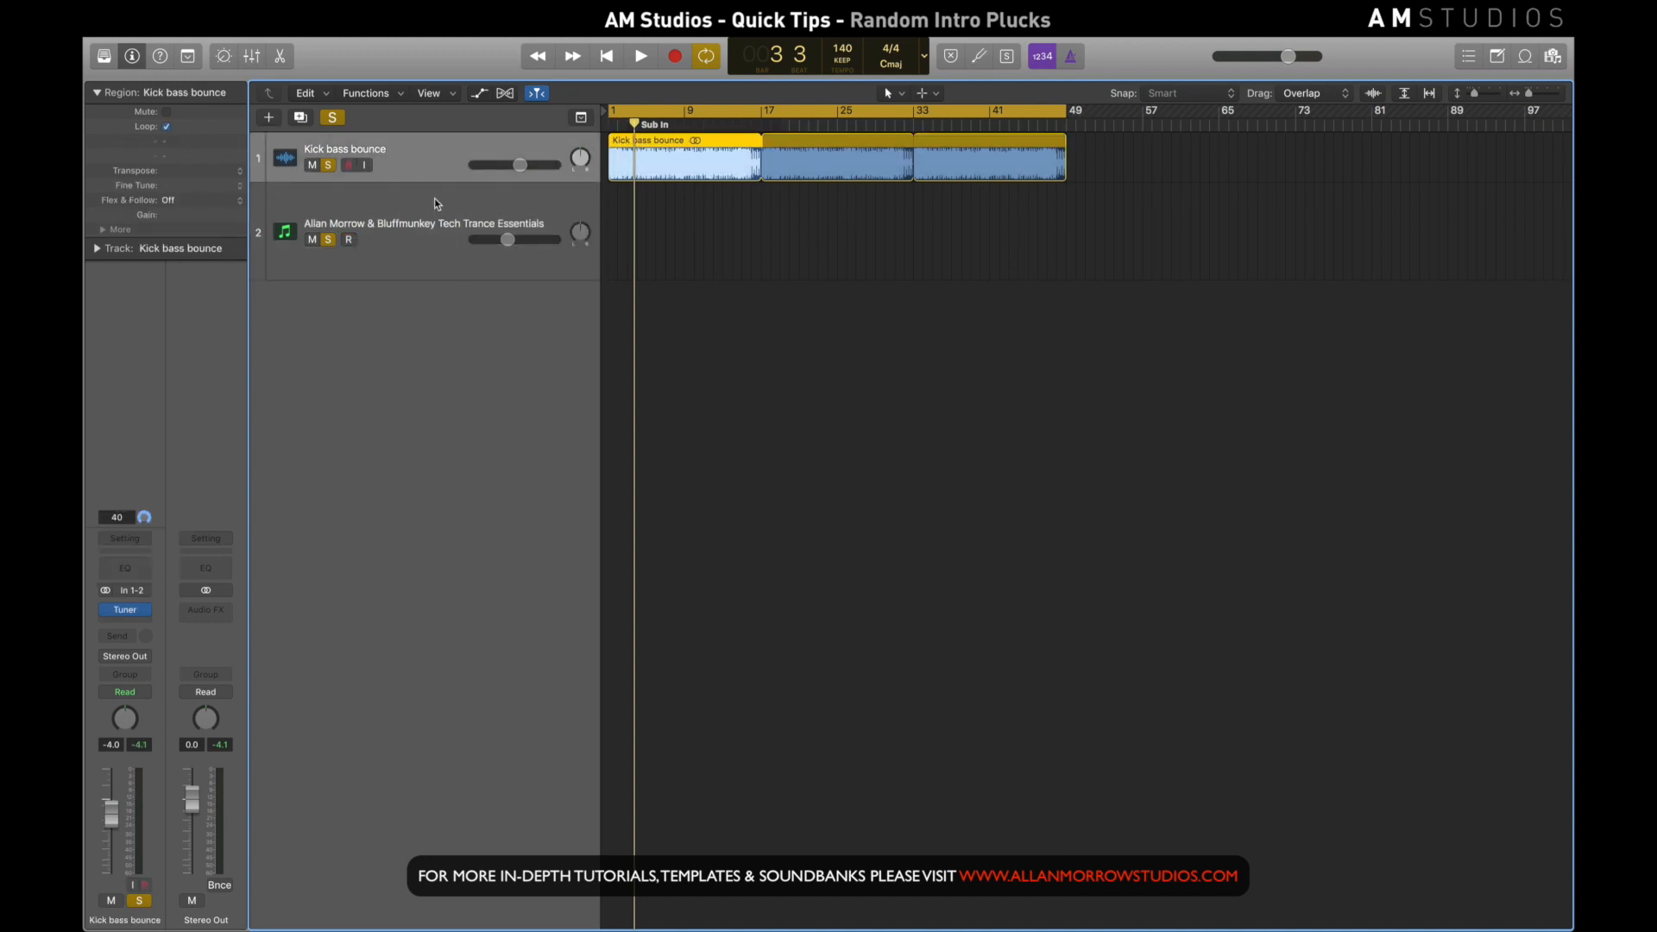
pyautogui.press('space')
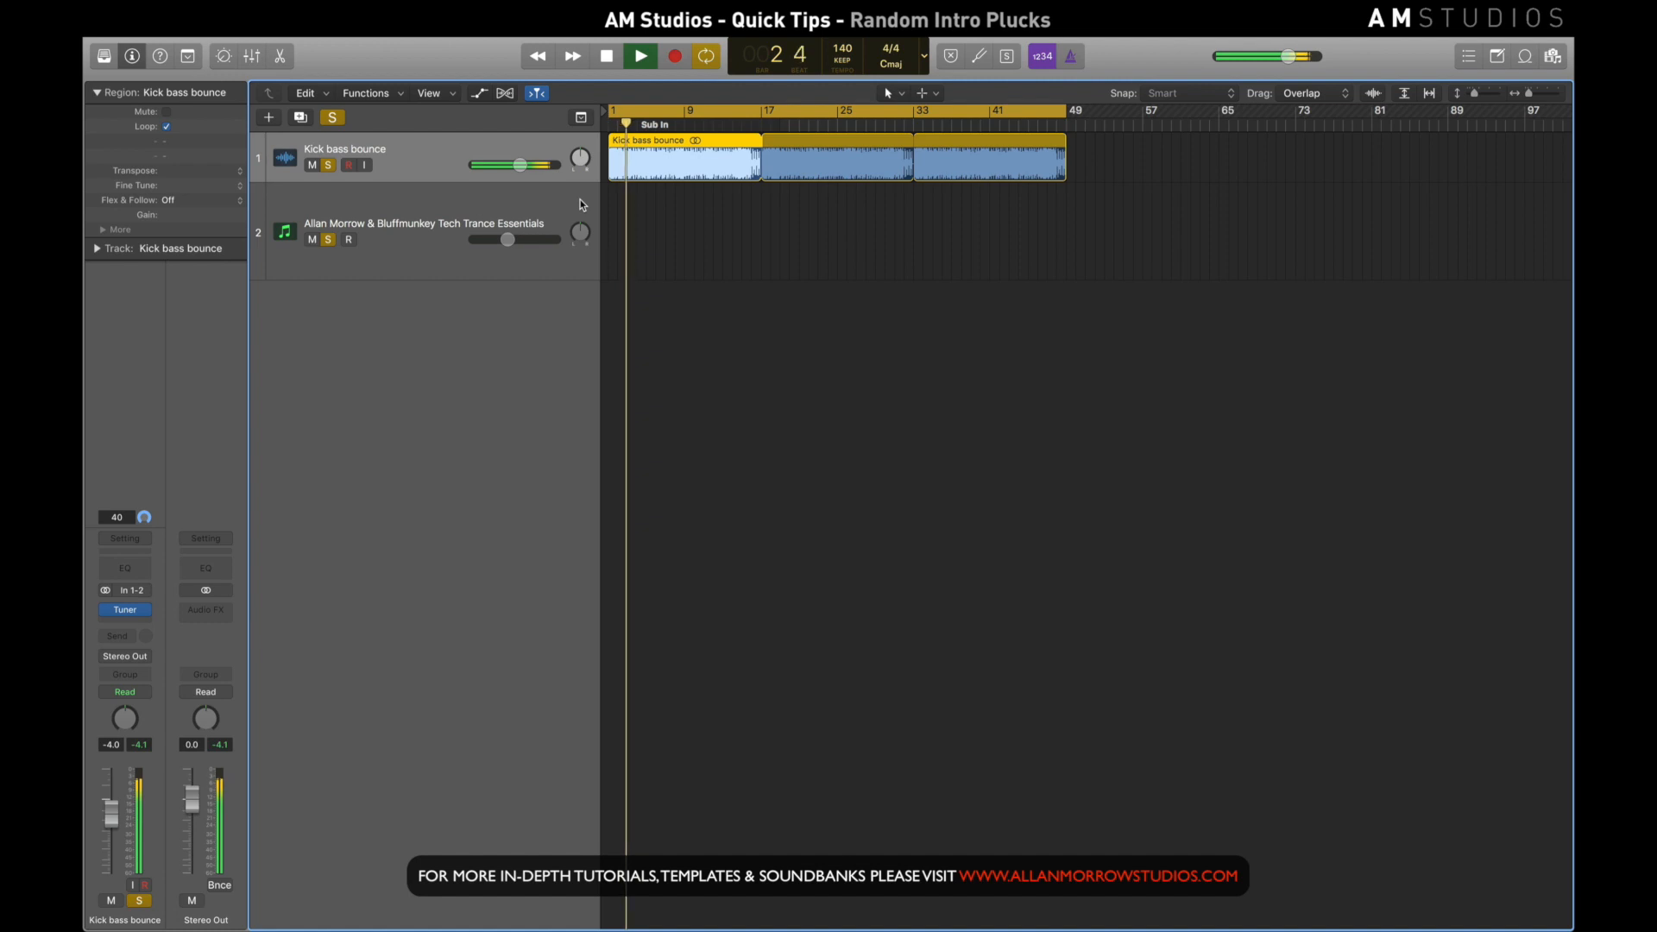
pyautogui.press('space')
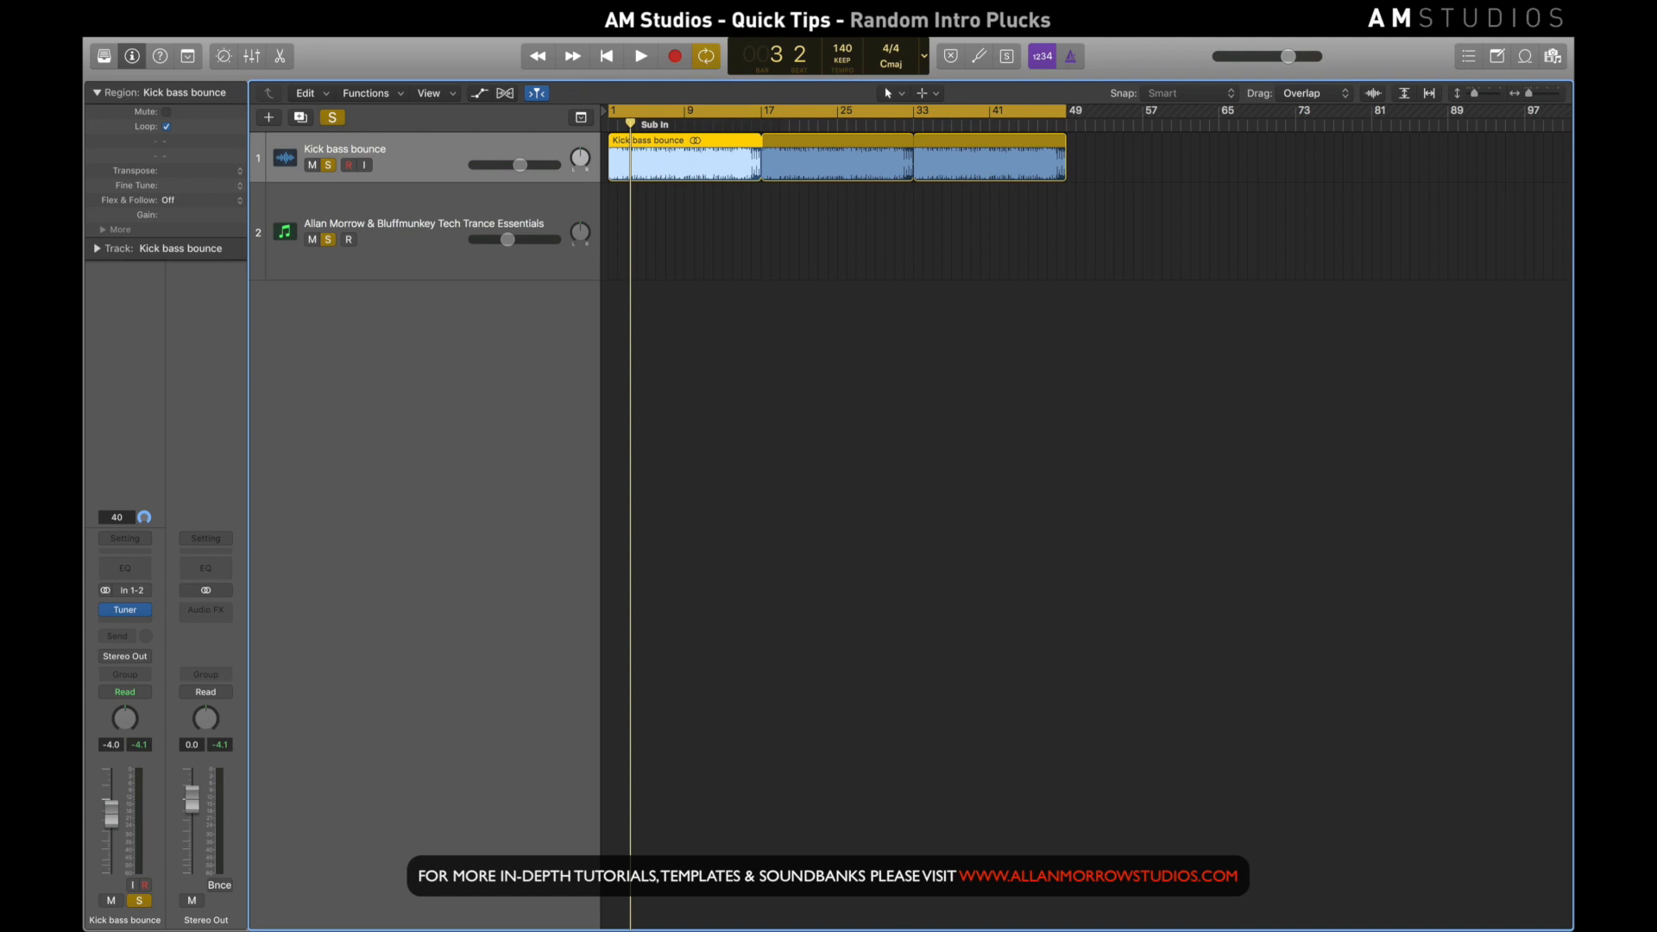
# Bring the minor scales keyboard chart over the arrangement to examine the notes of each minor key
pyautogui.moveTo(1235, 2); pyautogui.dragTo(1409, 176)
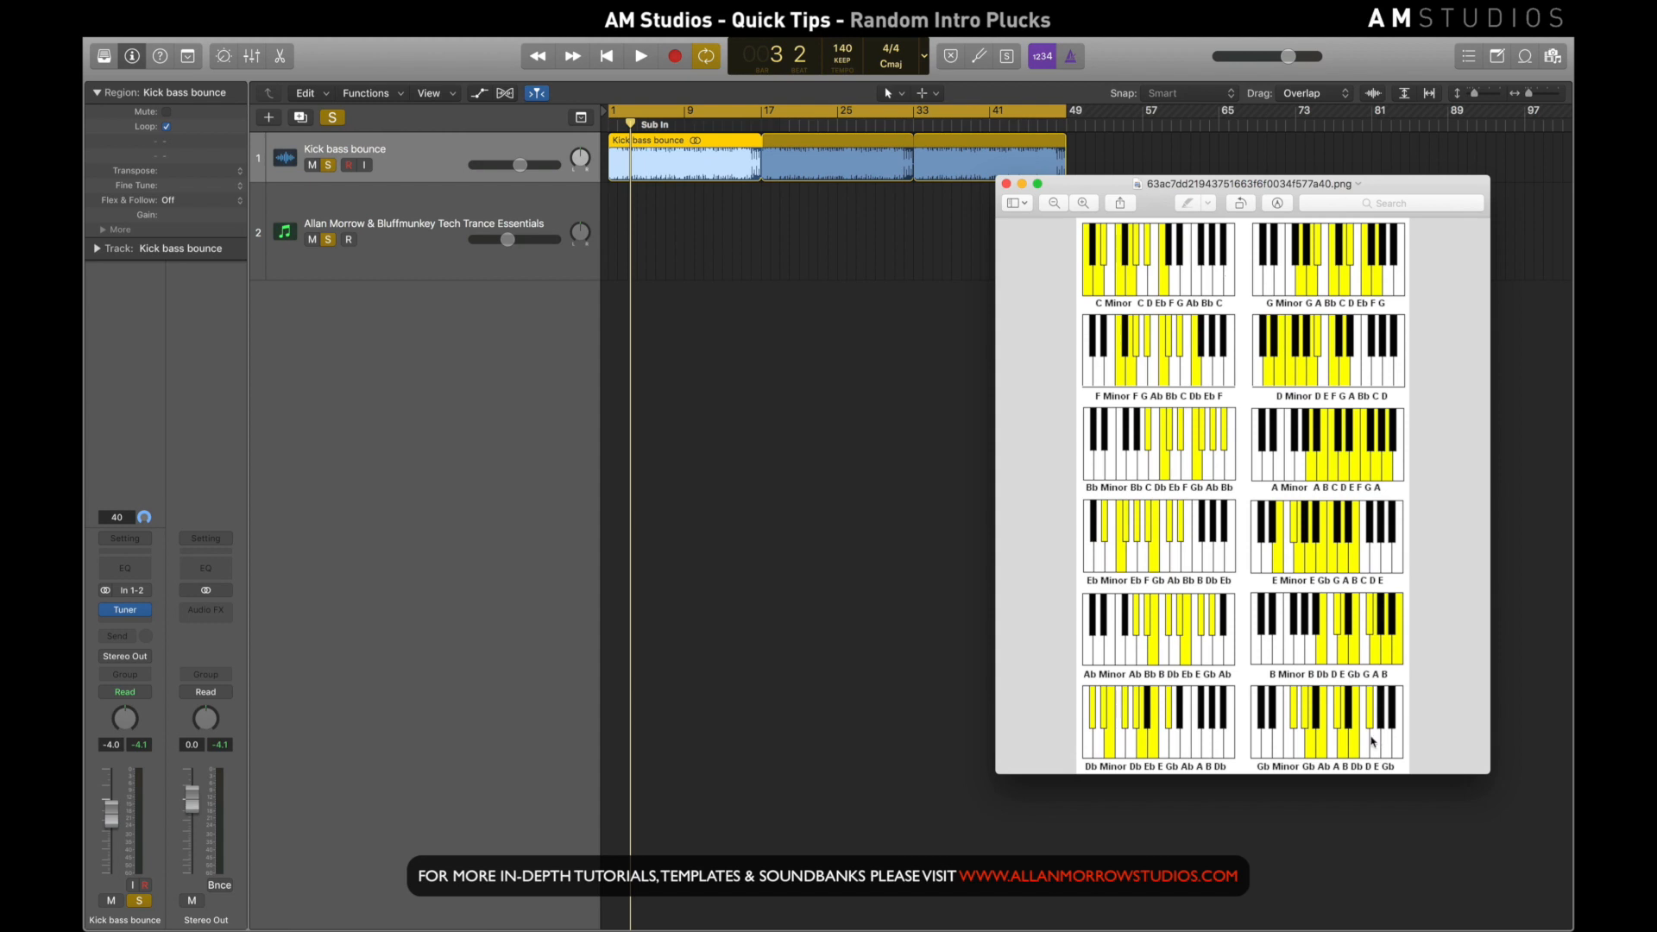
pyautogui.moveTo(1391, 185); pyautogui.dragTo(1386, 153)
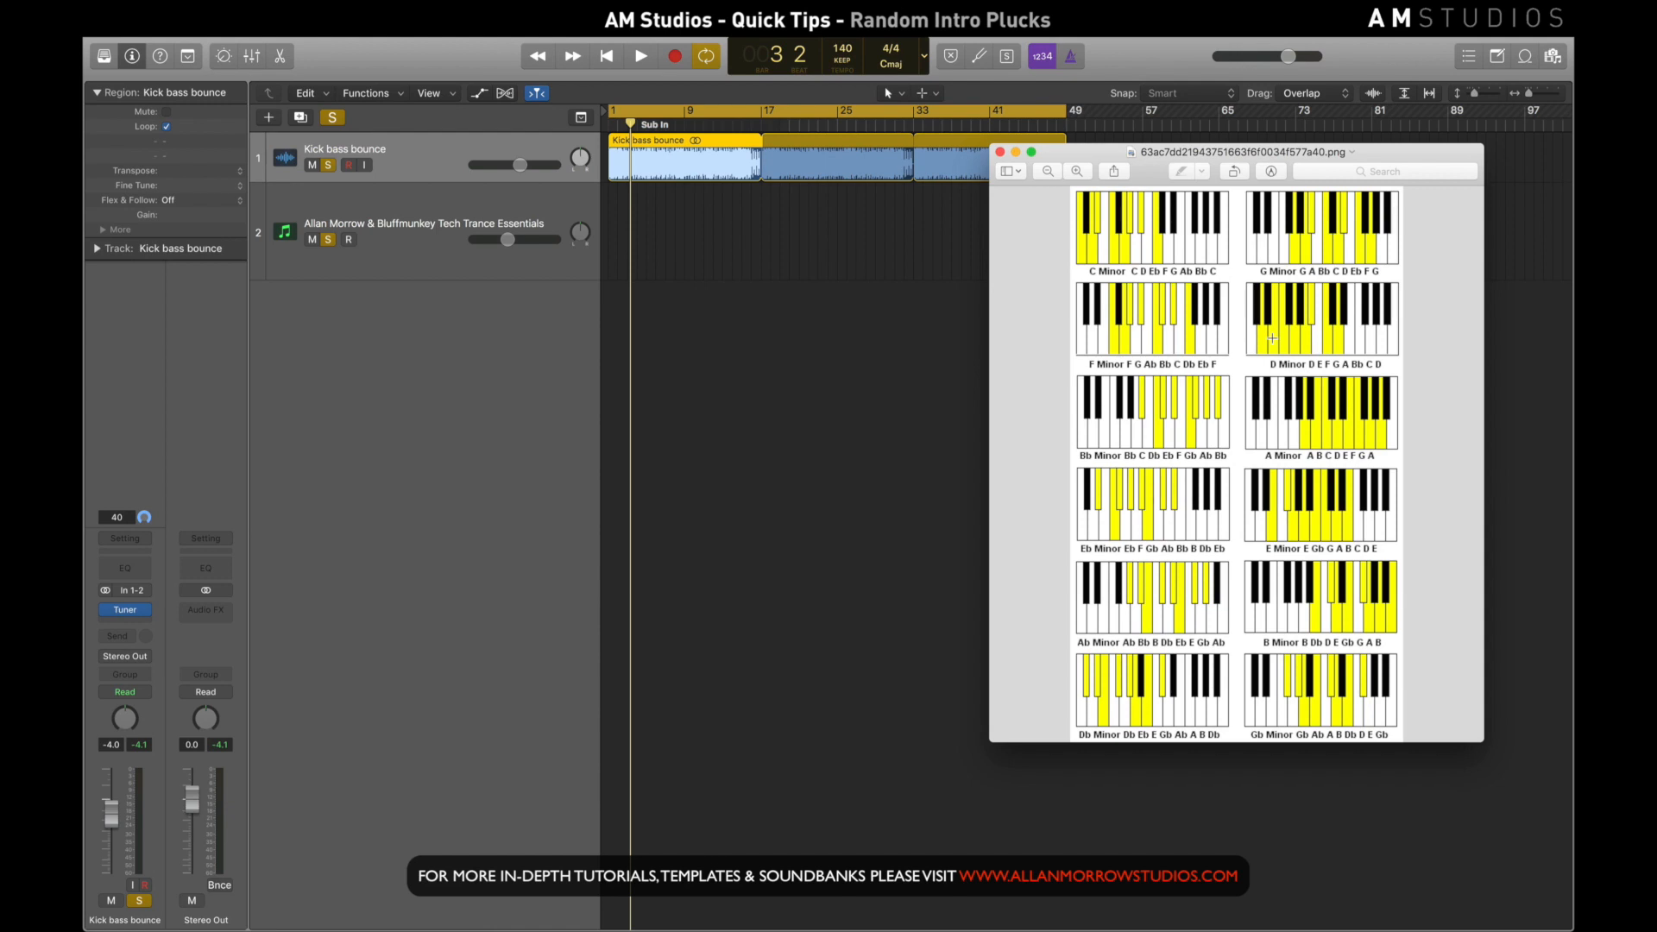
# Move the scales chart away, select the Tech Trance Essentials instrument track and extend the cycle range to bar 65
pyautogui.moveTo(1402, 153); pyautogui.dragTo(1415, 2)
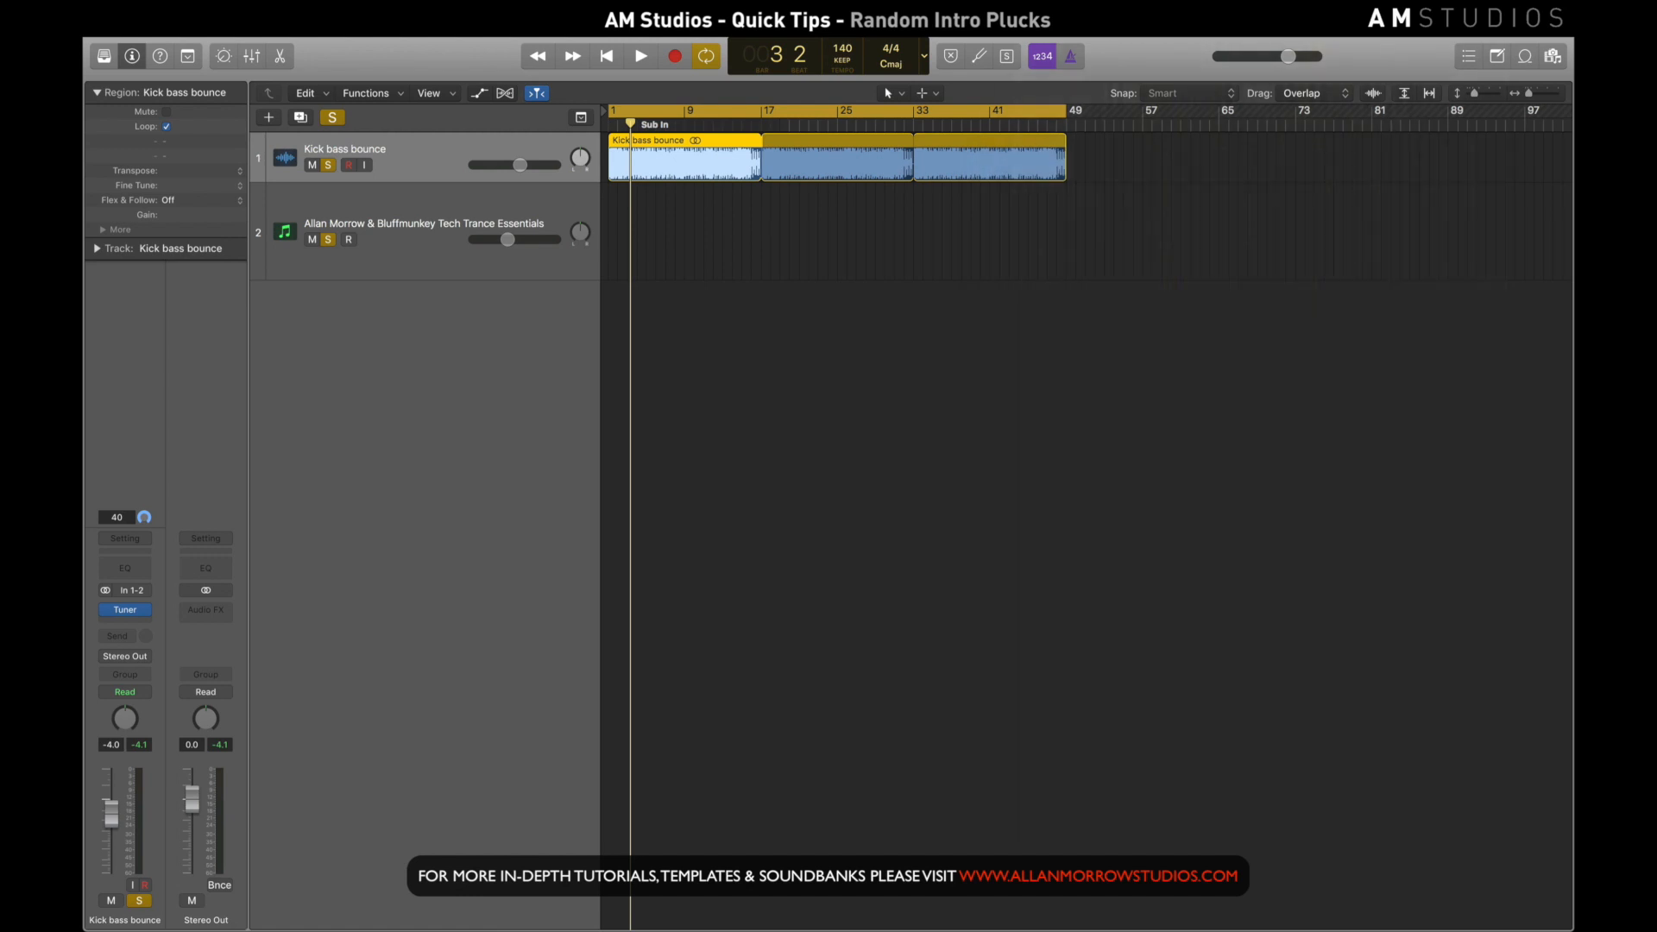
pyautogui.click(404, 214)
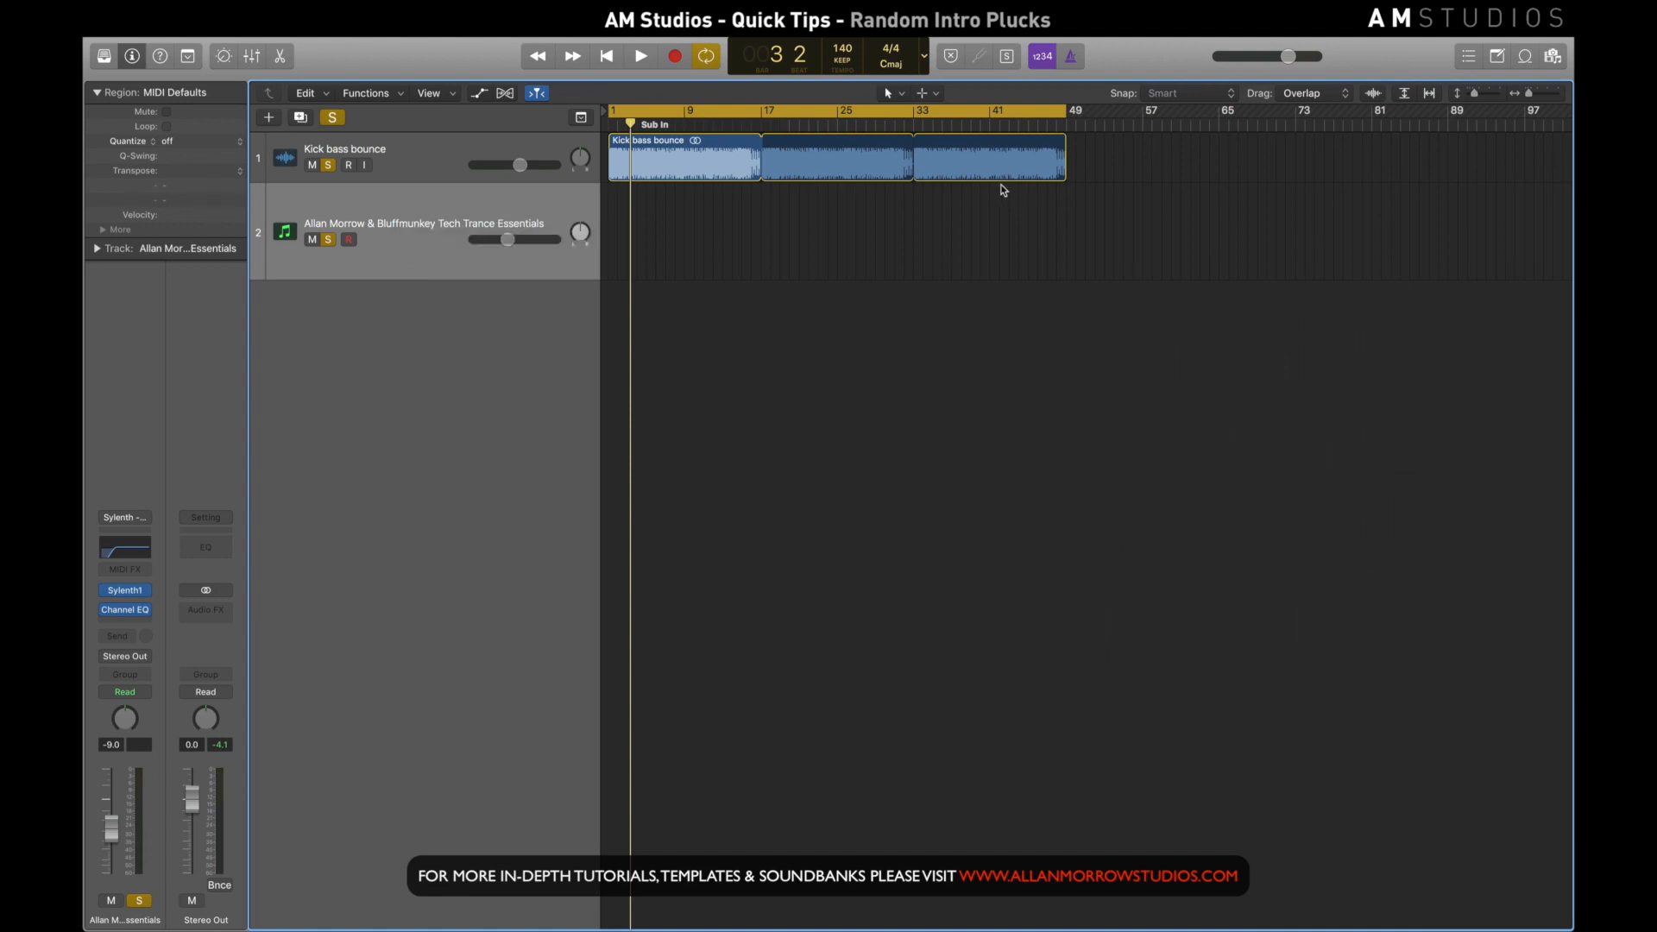
pyautogui.moveTo(1066, 112); pyautogui.dragTo(1226, 120)
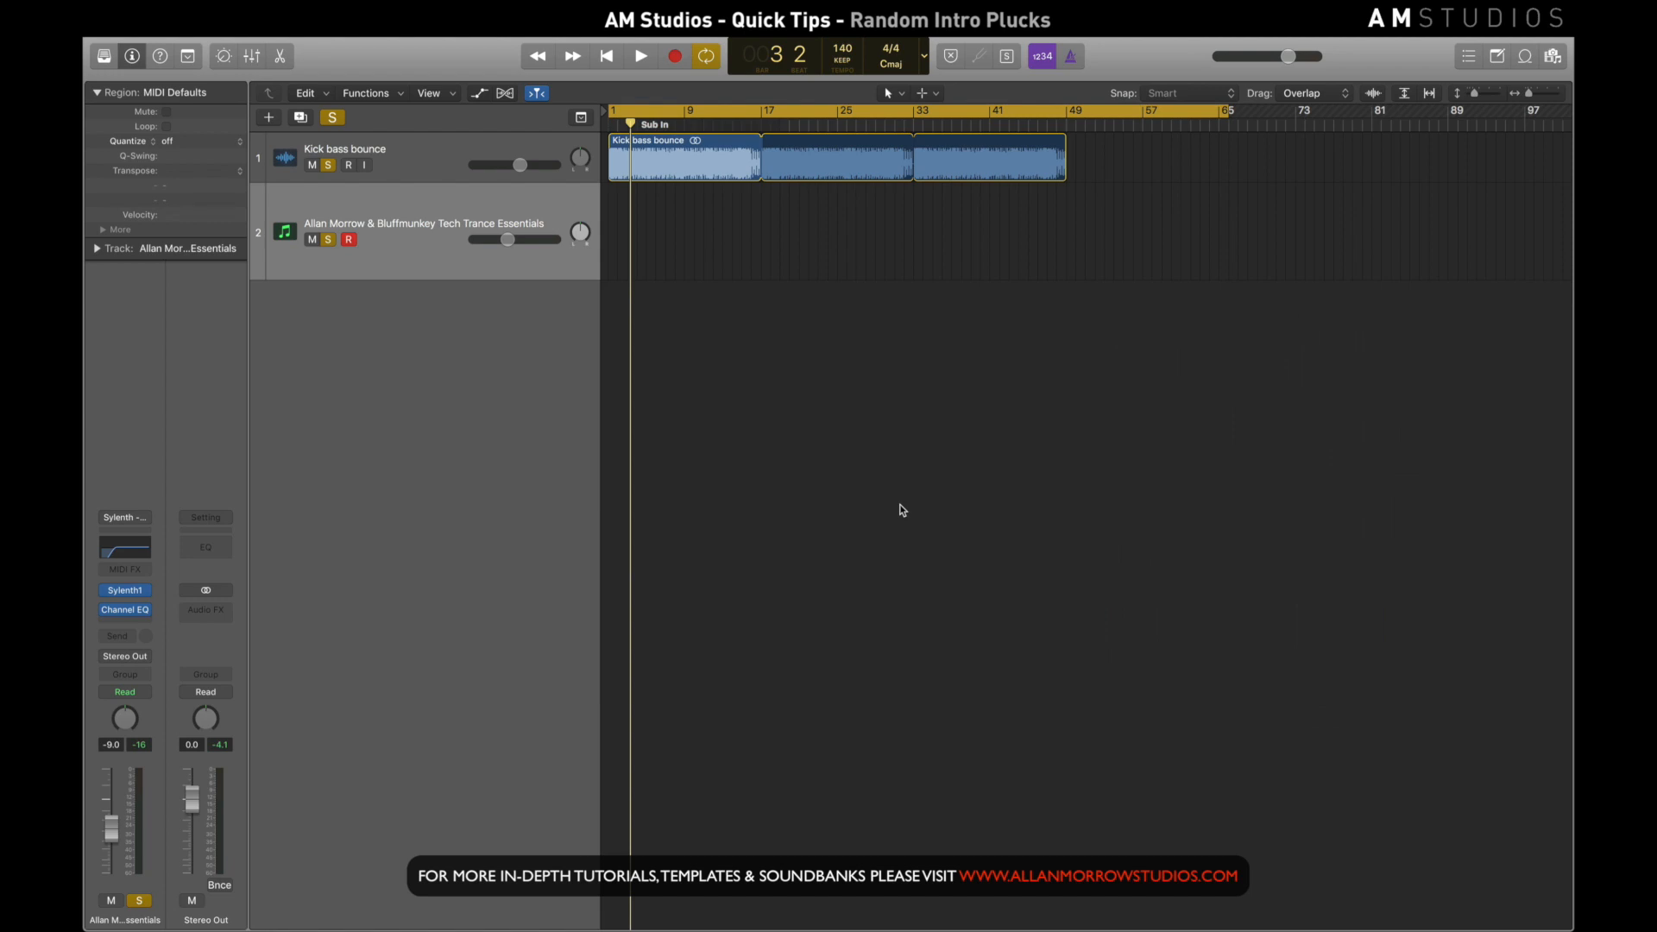
# Record random MIDI plucks on the Tech Trance Essentials track from the project start to about bar 28
pyautogui.press('Return')
pyautogui.press('space')
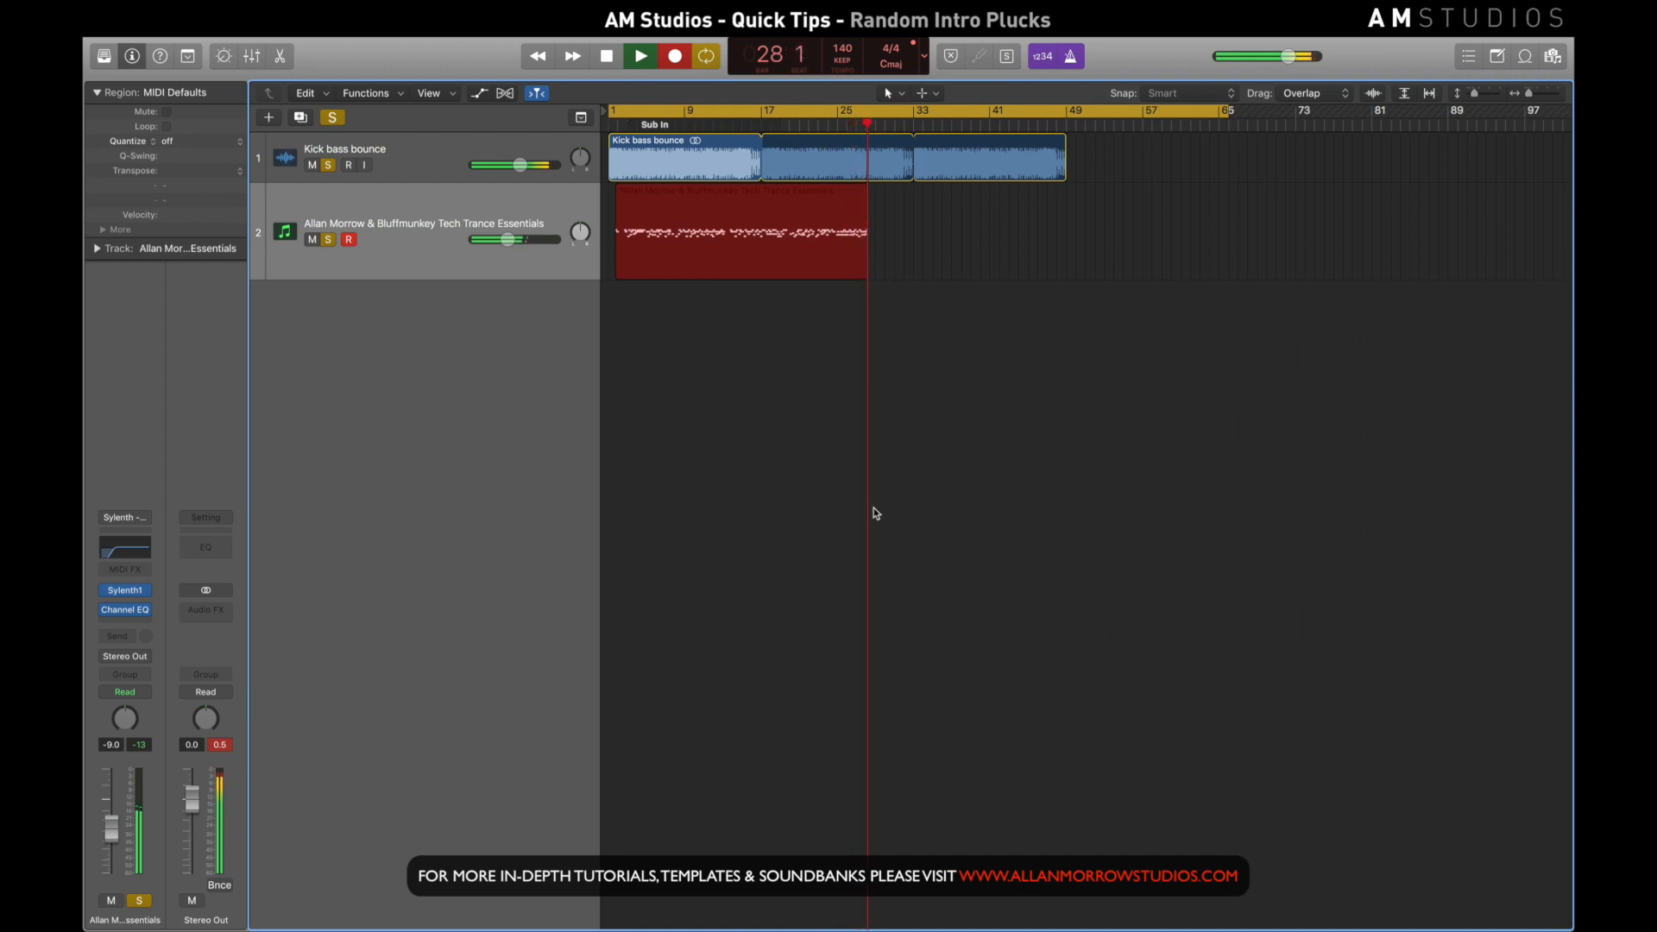
pyautogui.press('space')
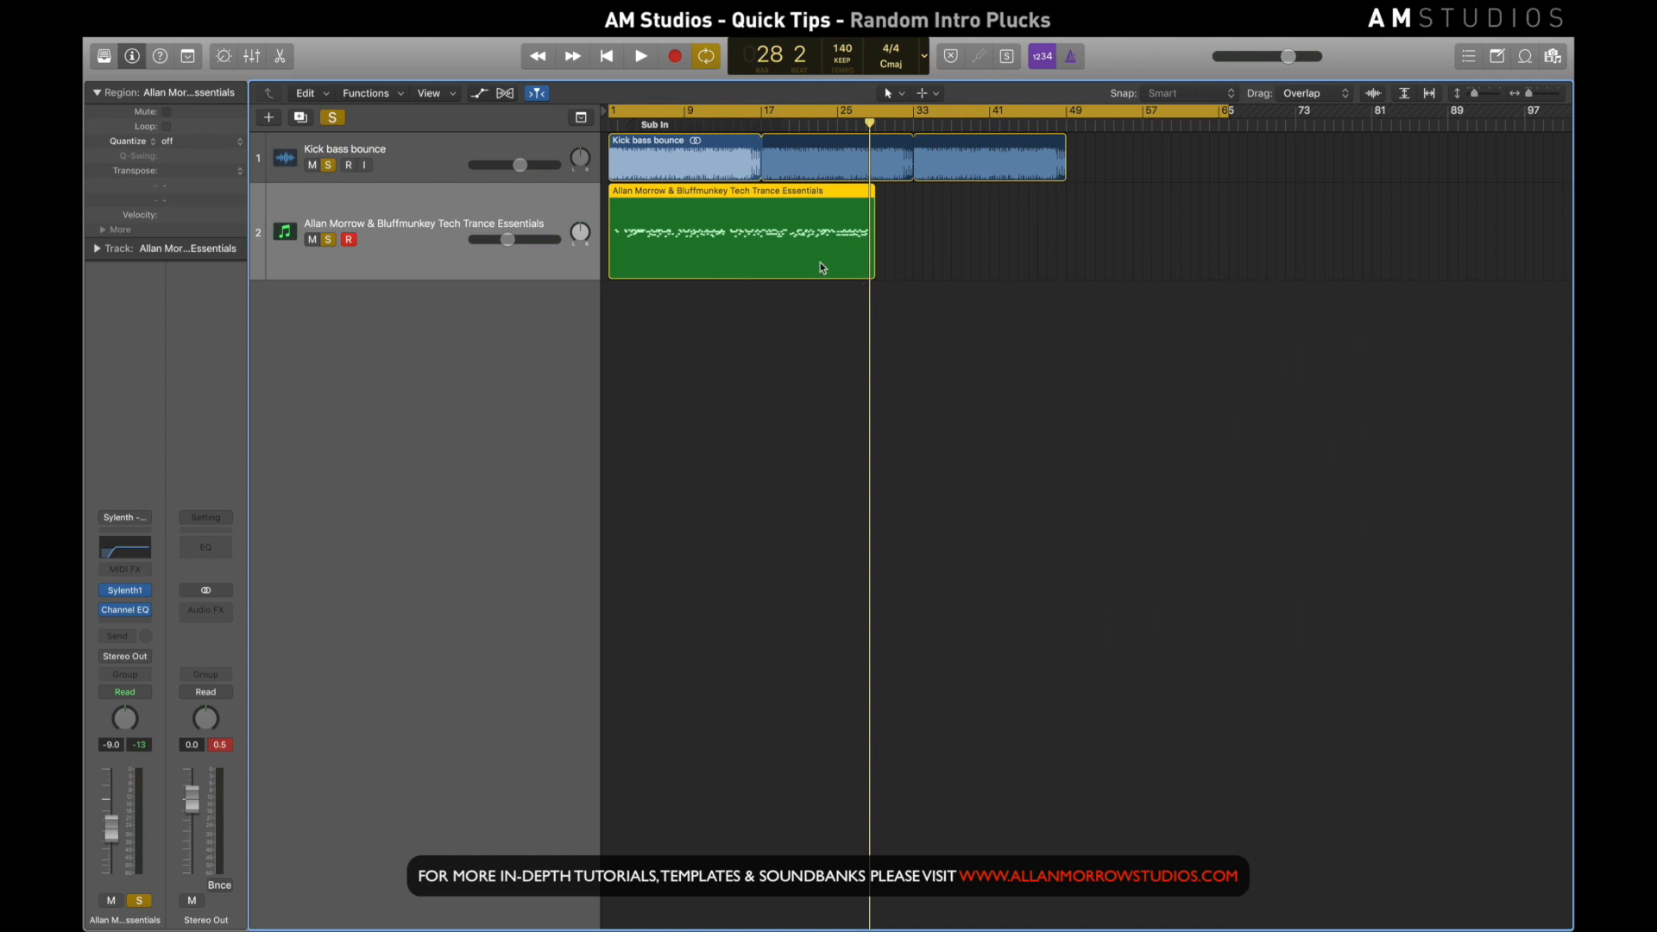
# Open the recorded pluck region in the Piano Roll, select all its notes and quantize them to 1/16 notes
pyautogui.doubleClick(820, 262)
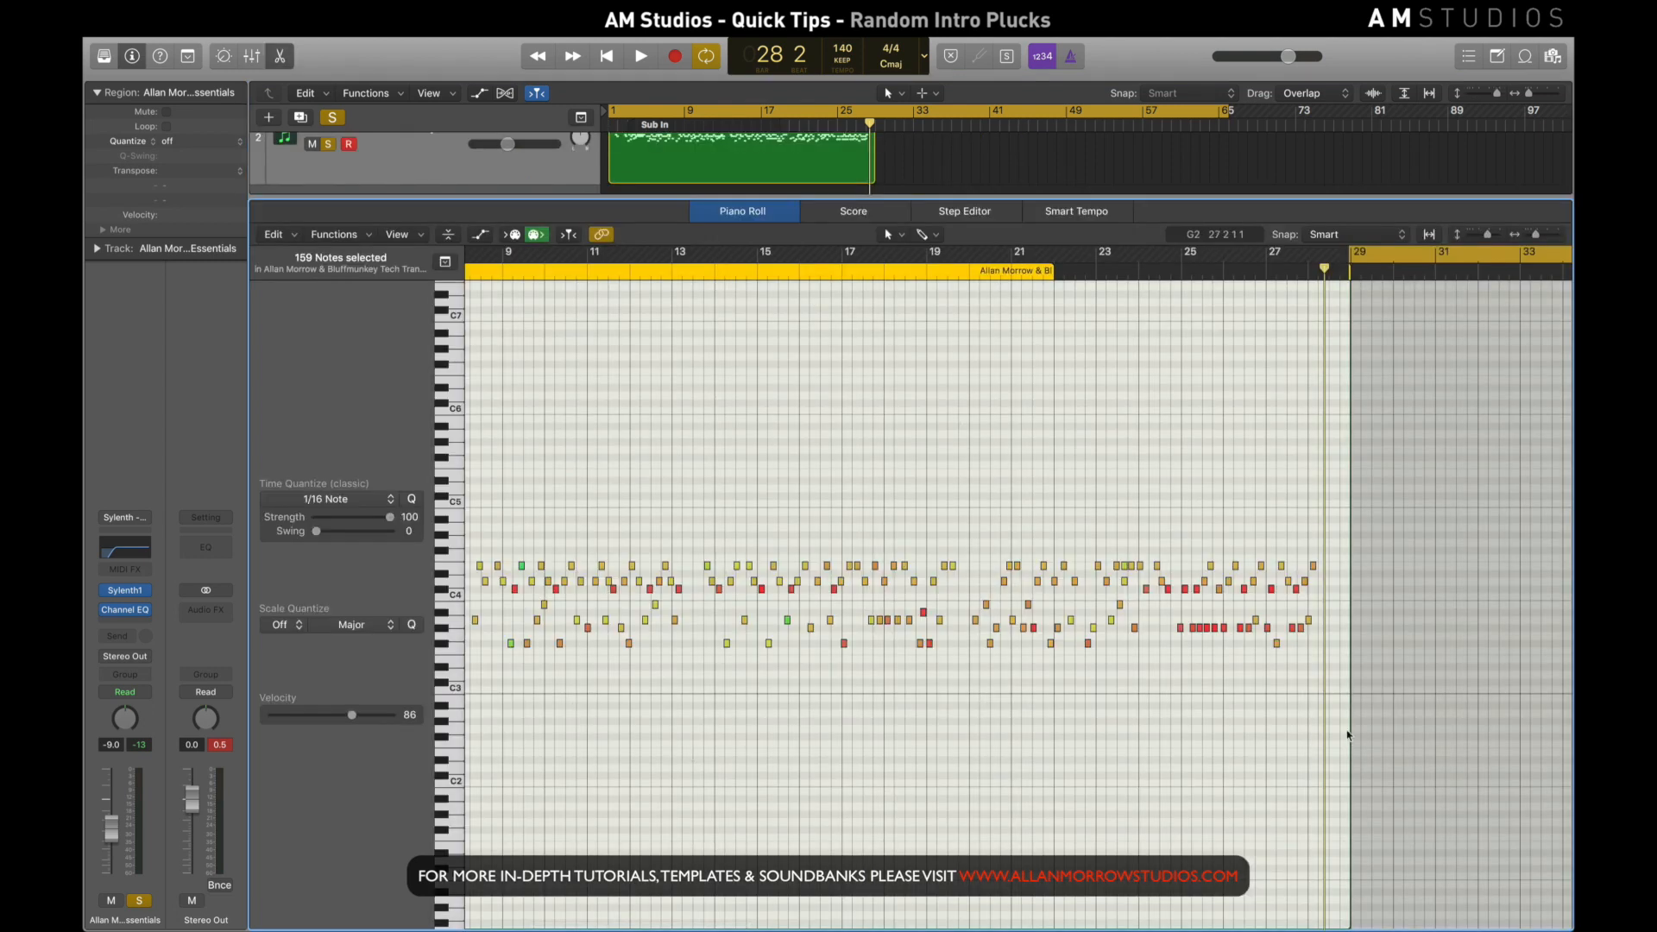
pyautogui.hscroll(-3, 1377, 714)
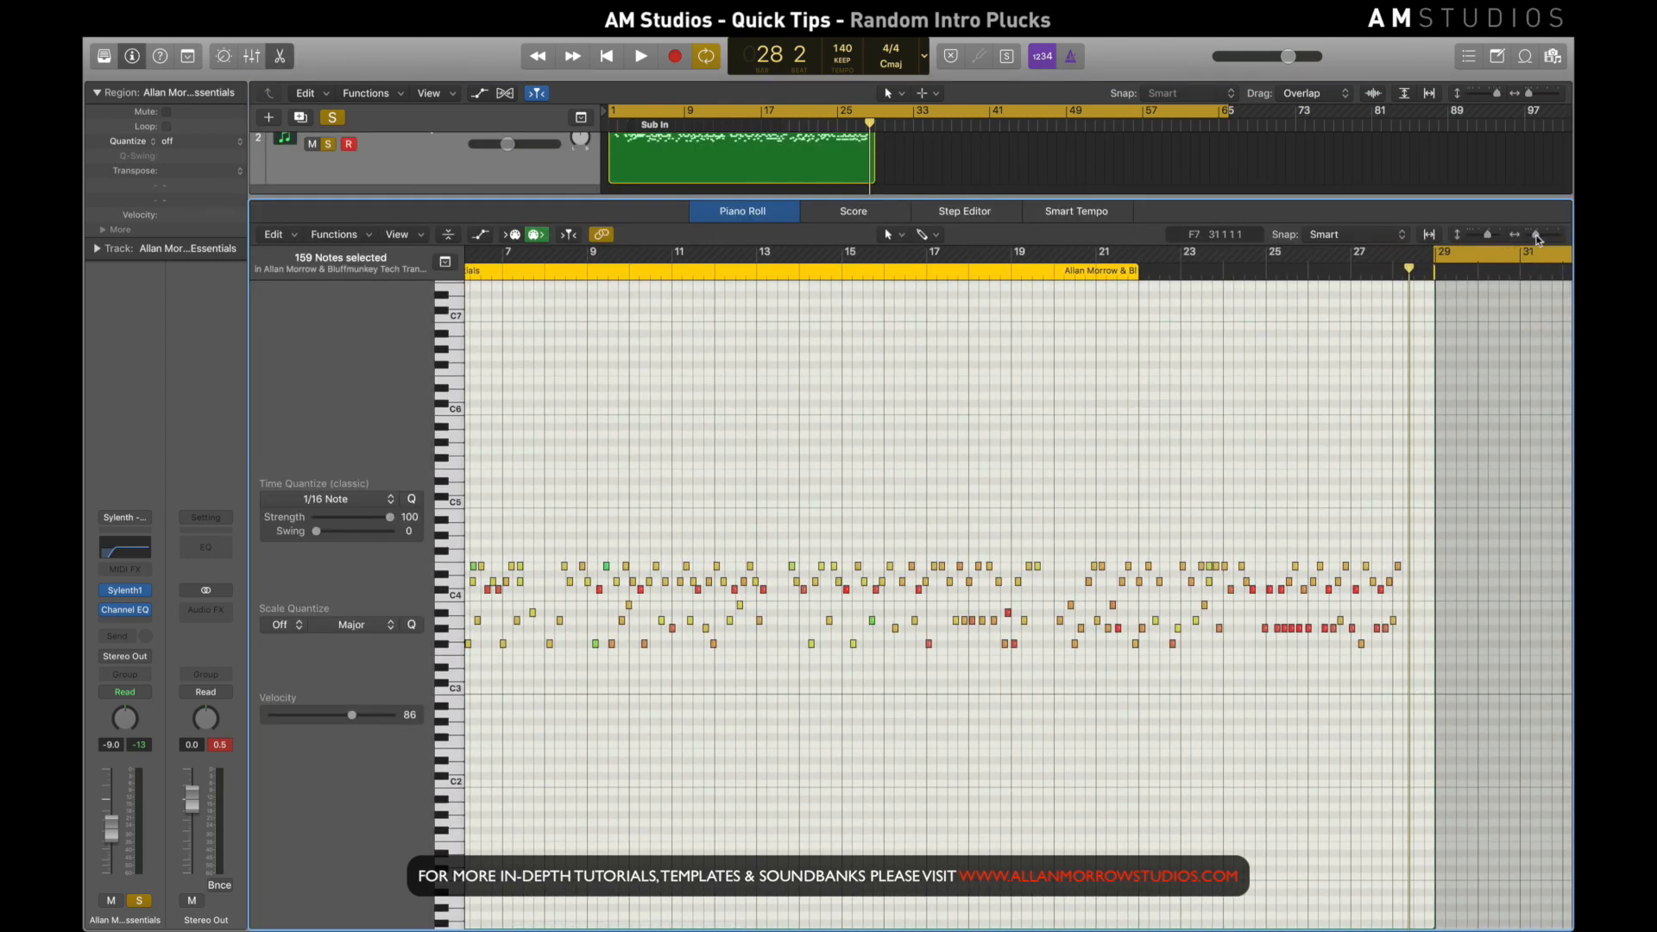
pyautogui.moveTo(1537, 235); pyautogui.dragTo(1533, 240)
pyautogui.moveTo(1421, 703); pyautogui.dragTo(493, 524)
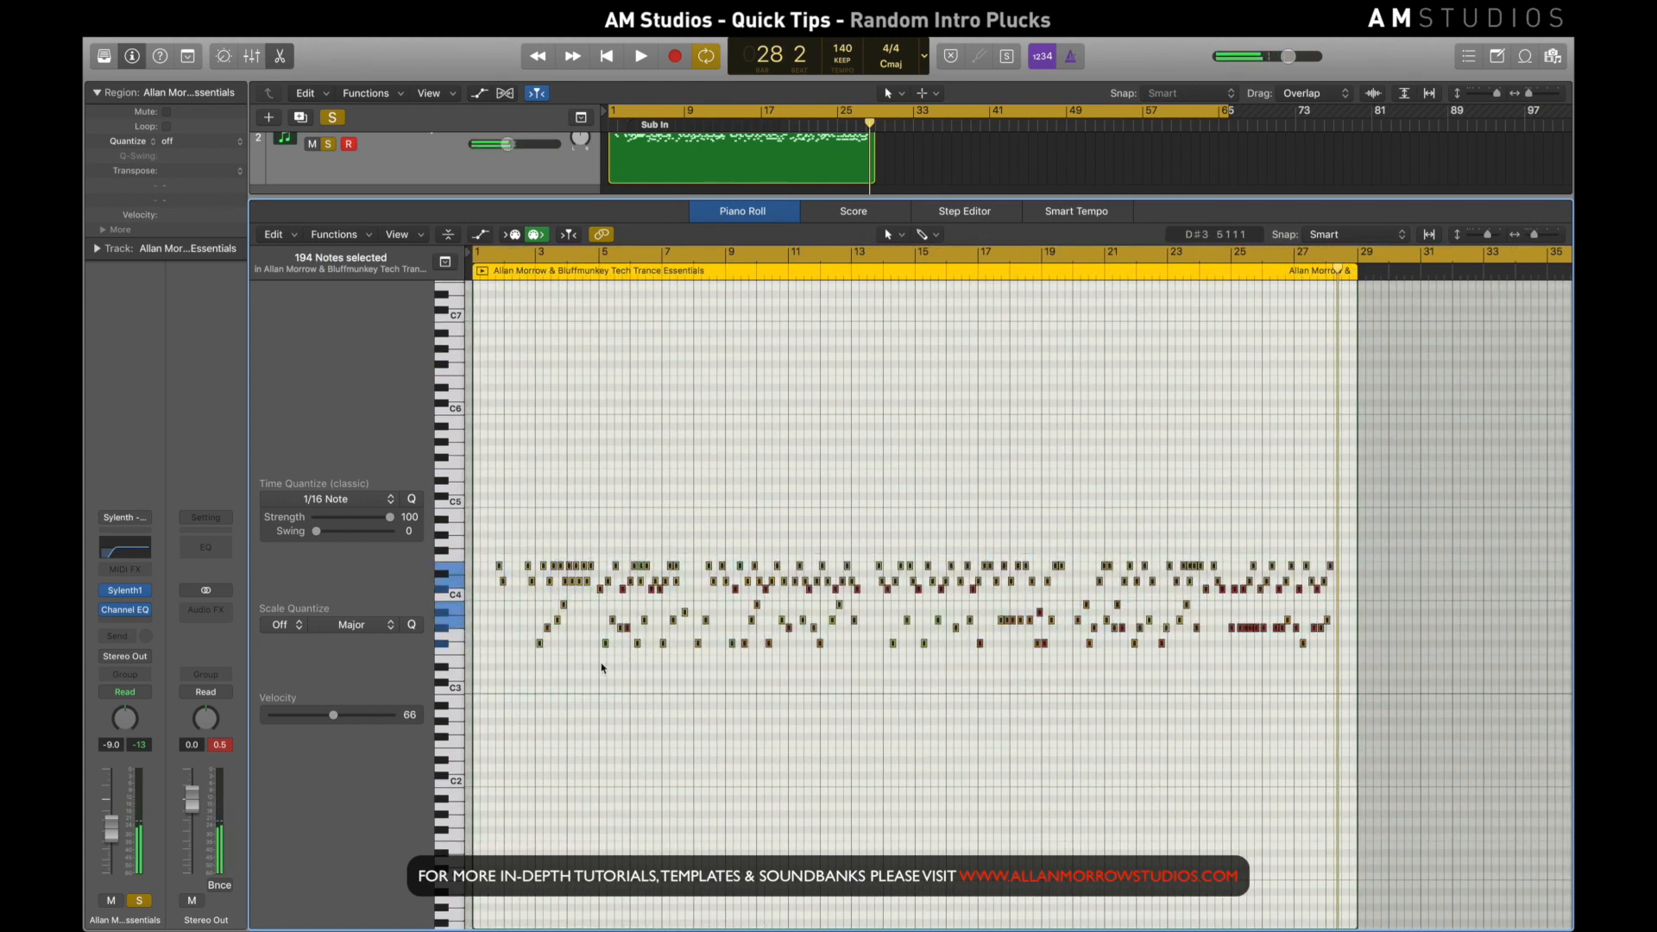
pyautogui.moveTo(1536, 238)
pyautogui.mouseDown()
pyautogui.moveTo(1556, 240)
pyautogui.moveTo(1535, 234)
pyautogui.mouseUp()
pyautogui.hscroll(-4, 955, 417)
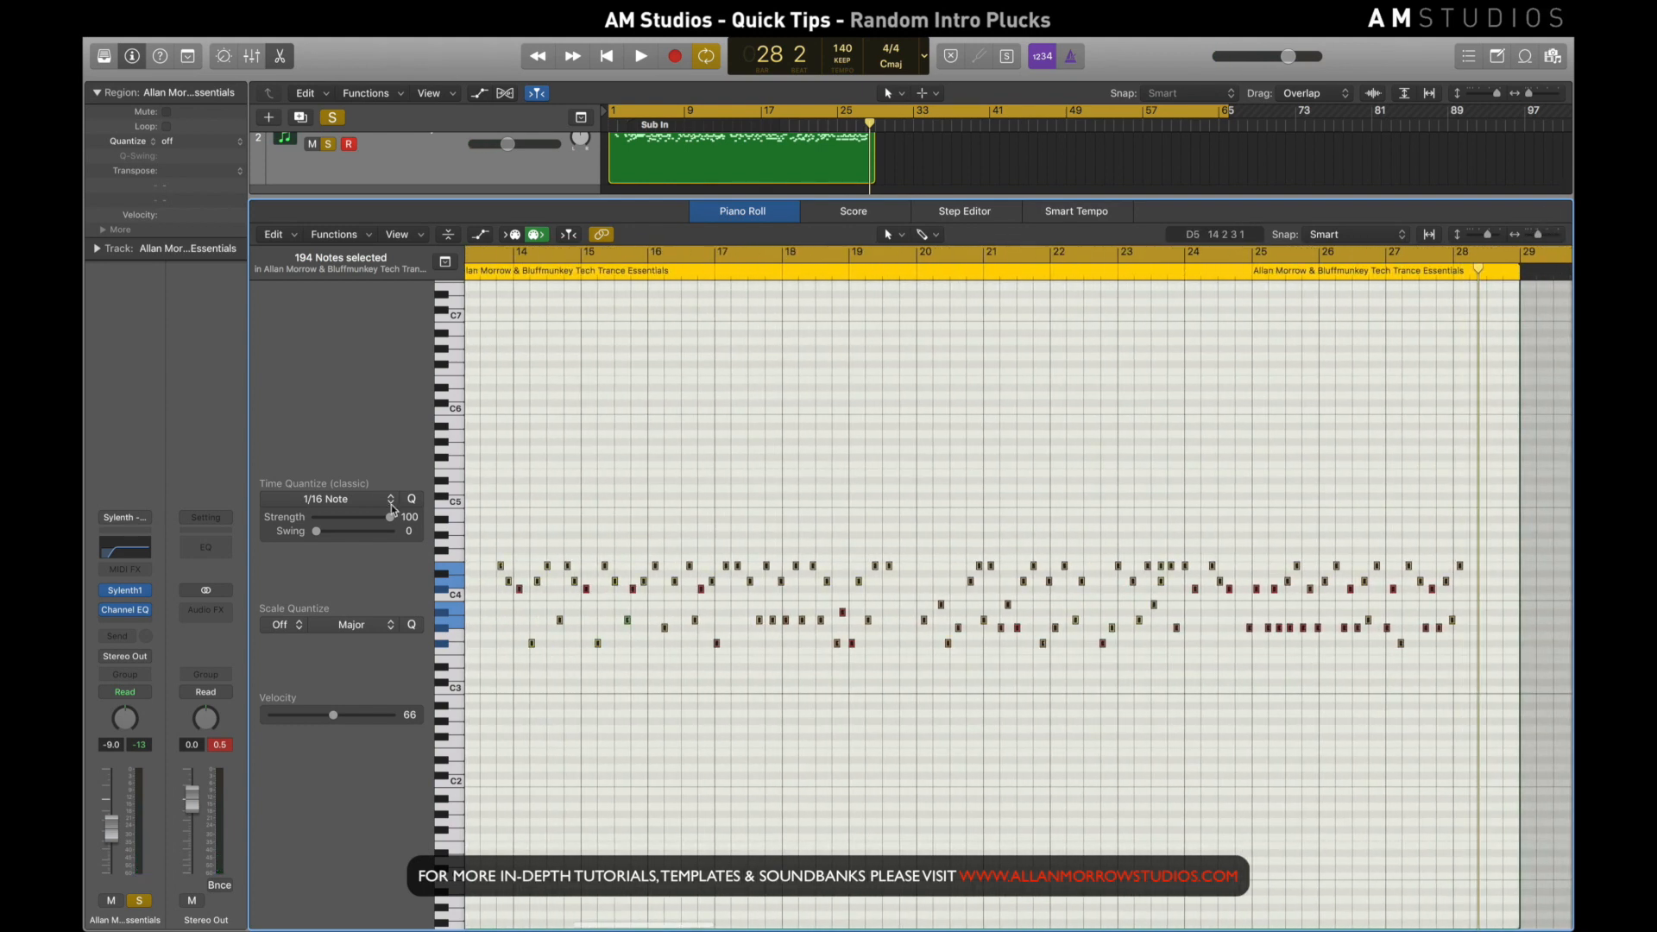
pyautogui.click(412, 500)
pyautogui.hscroll(-5, 905, 636)
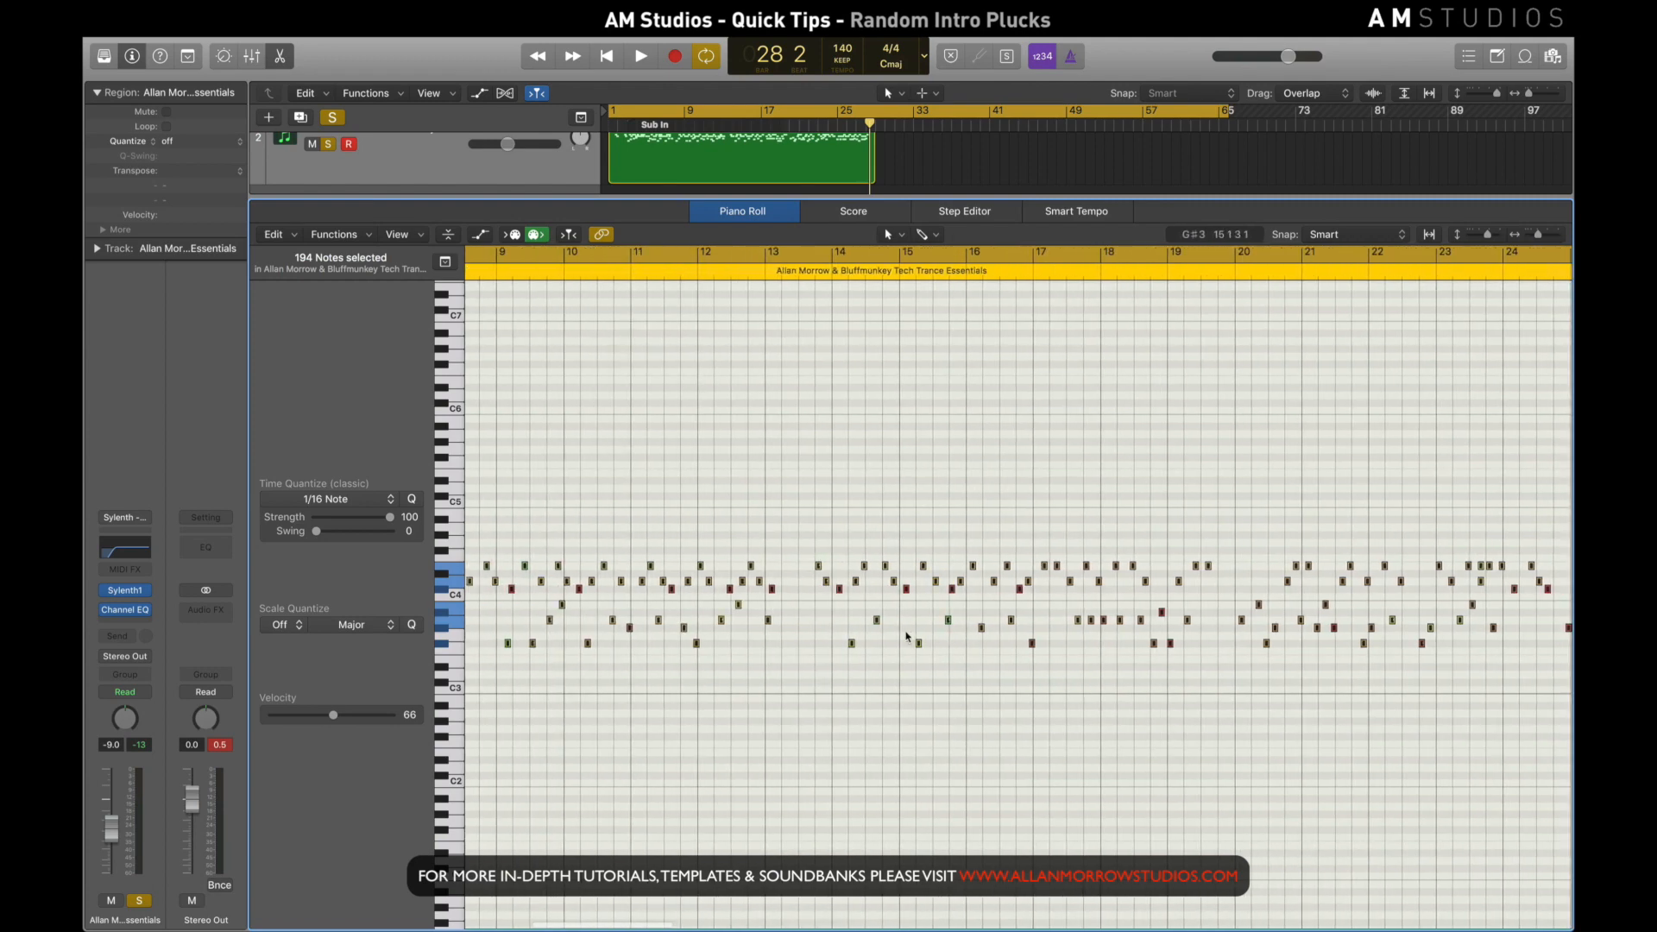
# Delete the A#3 notes from the pluck region and select all the remaining notes
pyautogui.hscroll(-1, 904, 636)
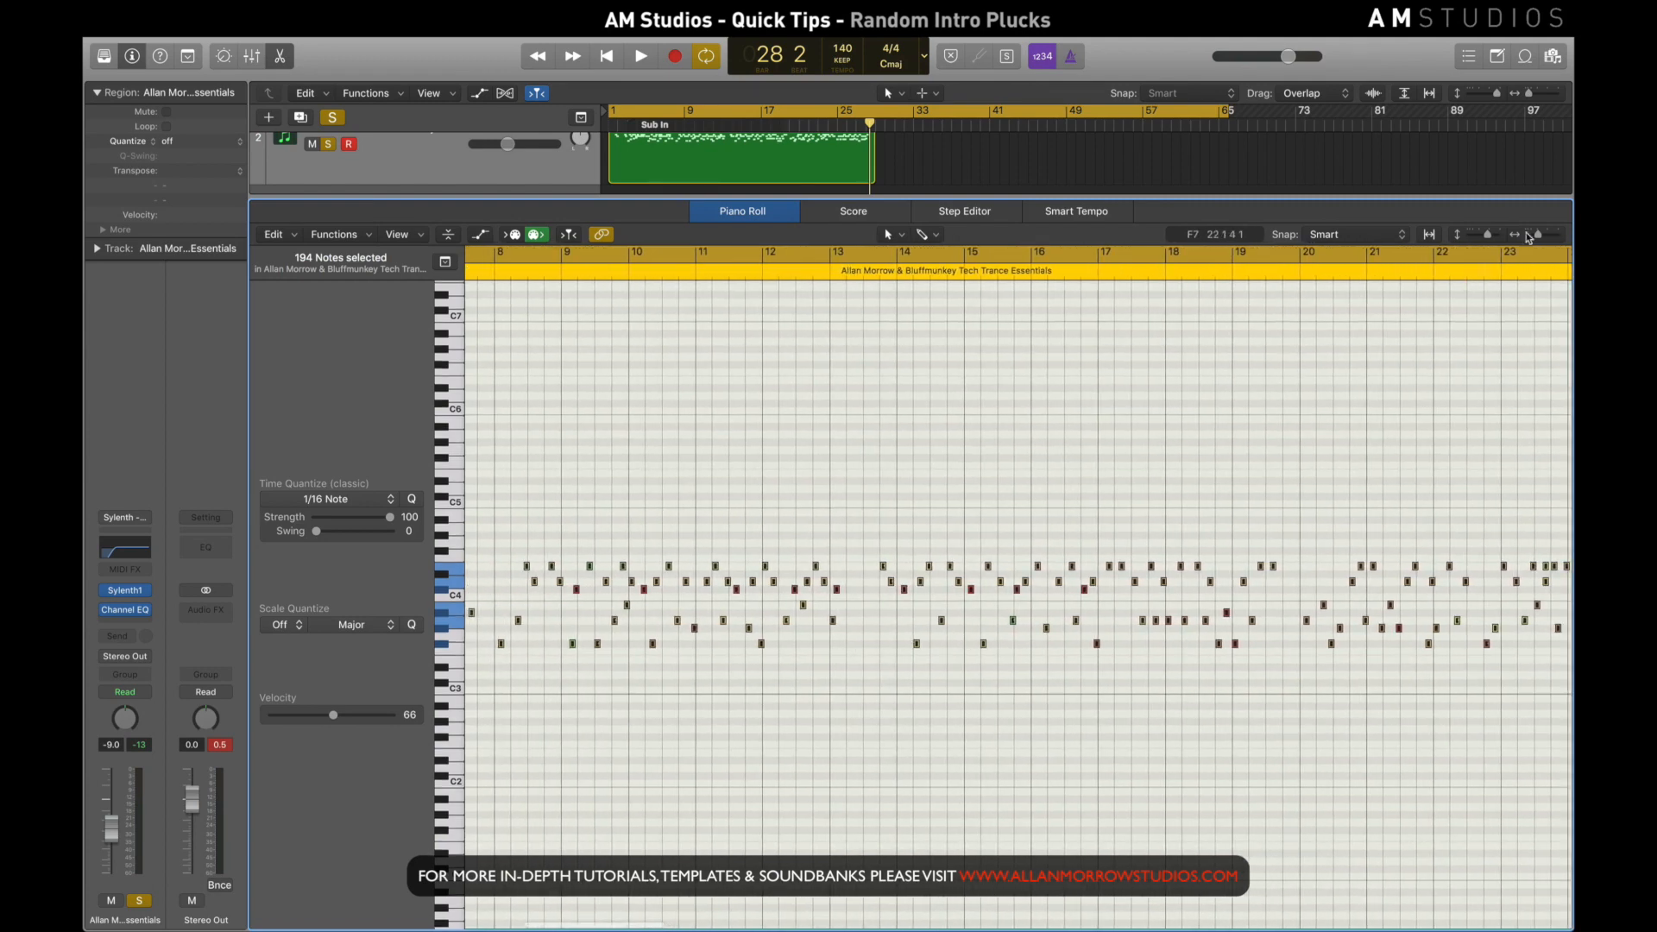
pyautogui.moveTo(1542, 240); pyautogui.dragTo(1533, 240)
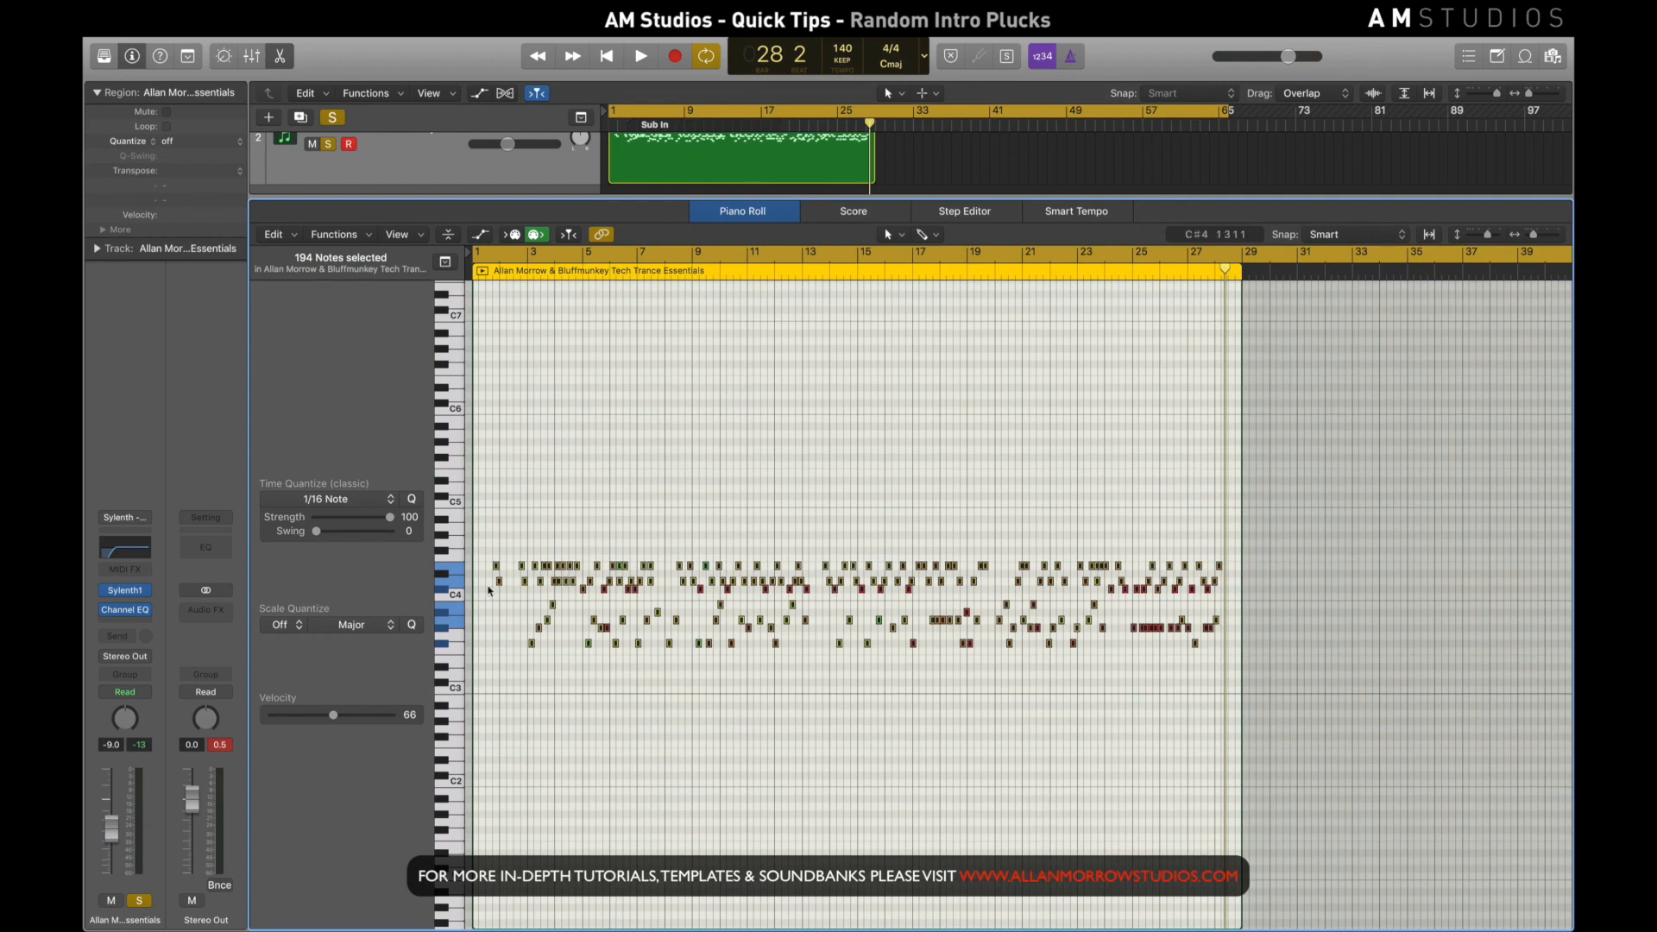
pyautogui.click(494, 609)
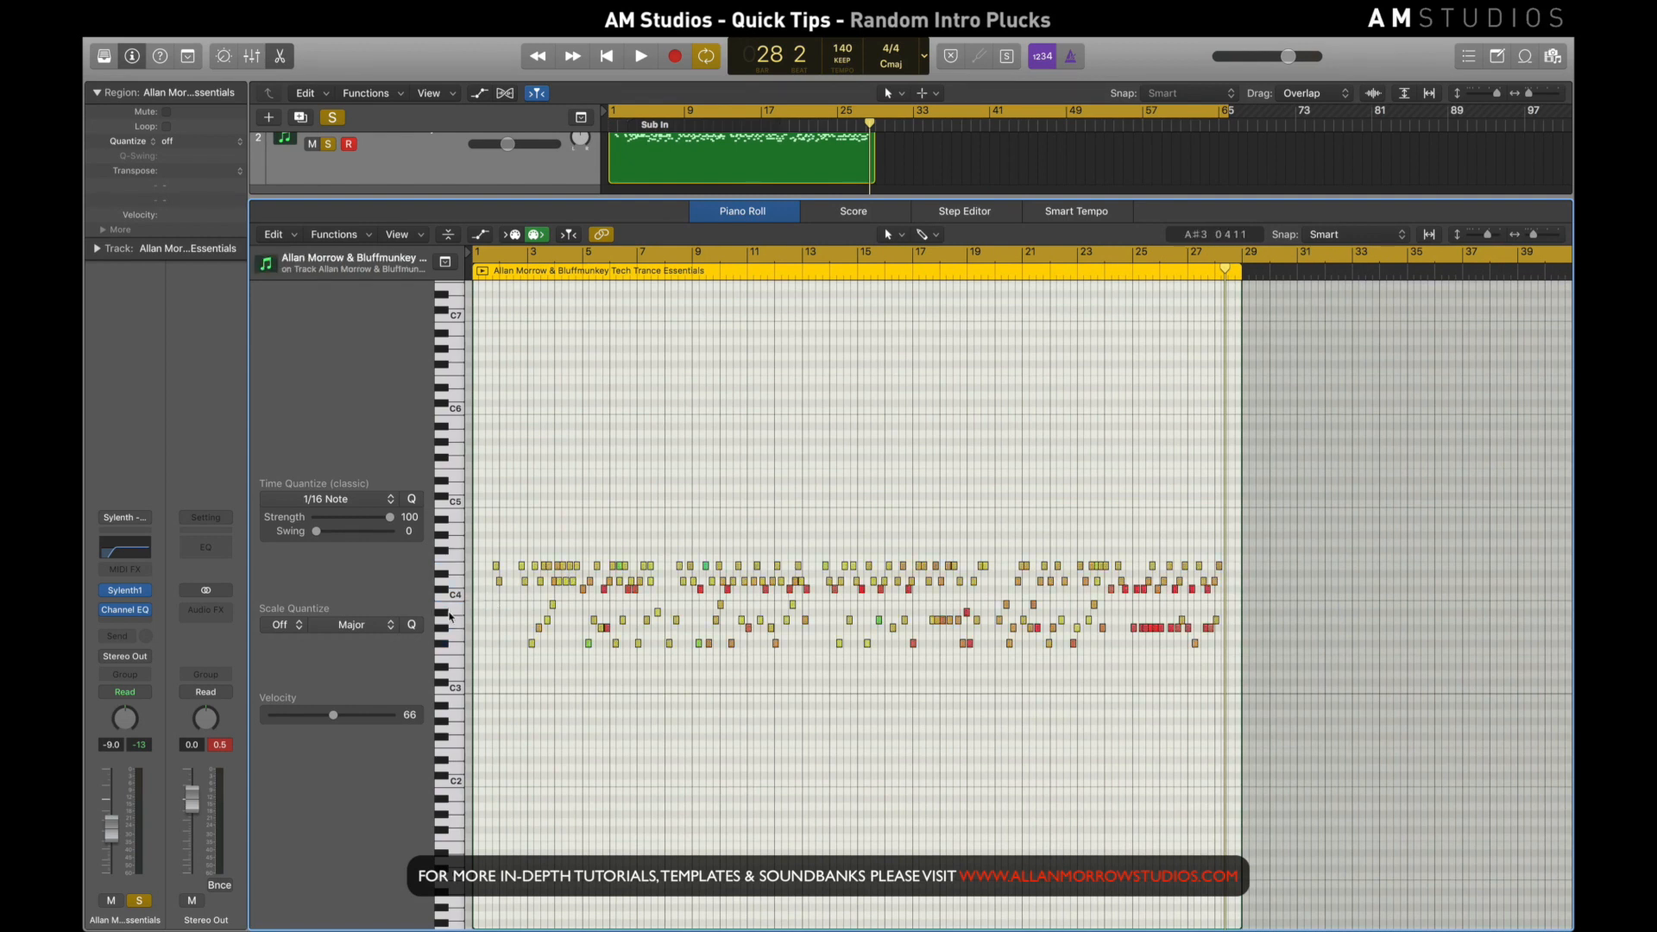
pyautogui.click(445, 615)
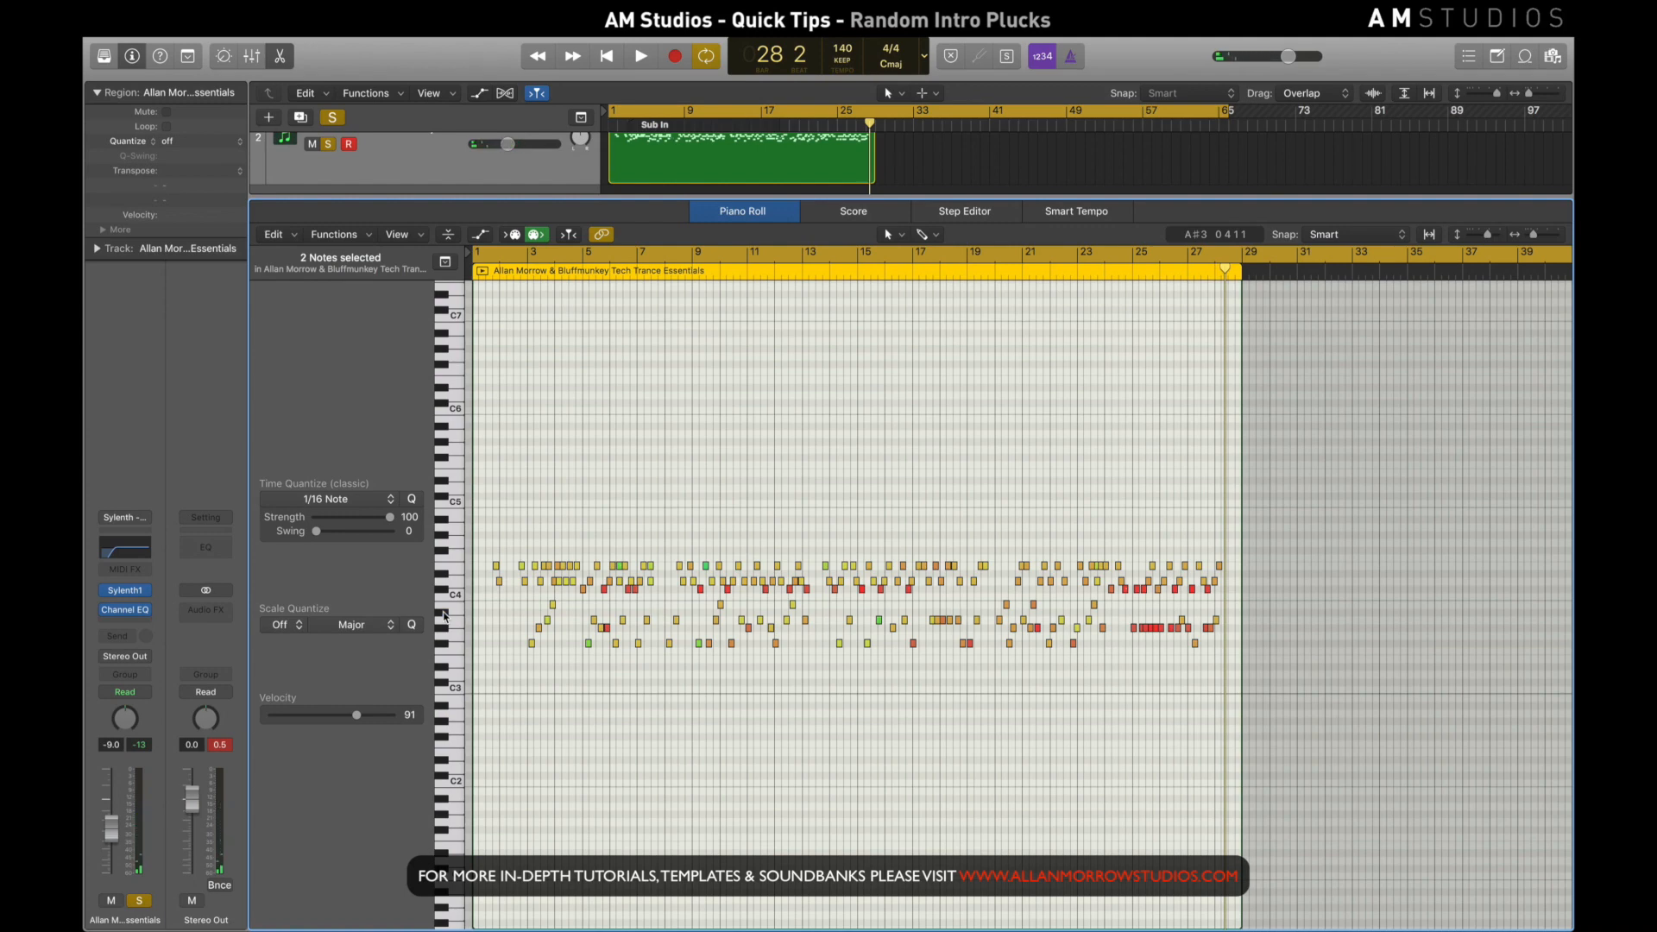
pyautogui.hscroll(5, 738, 576)
pyautogui.hscroll(-5, 1165, 597)
pyautogui.moveTo(1348, 717); pyautogui.dragTo(481, 495)
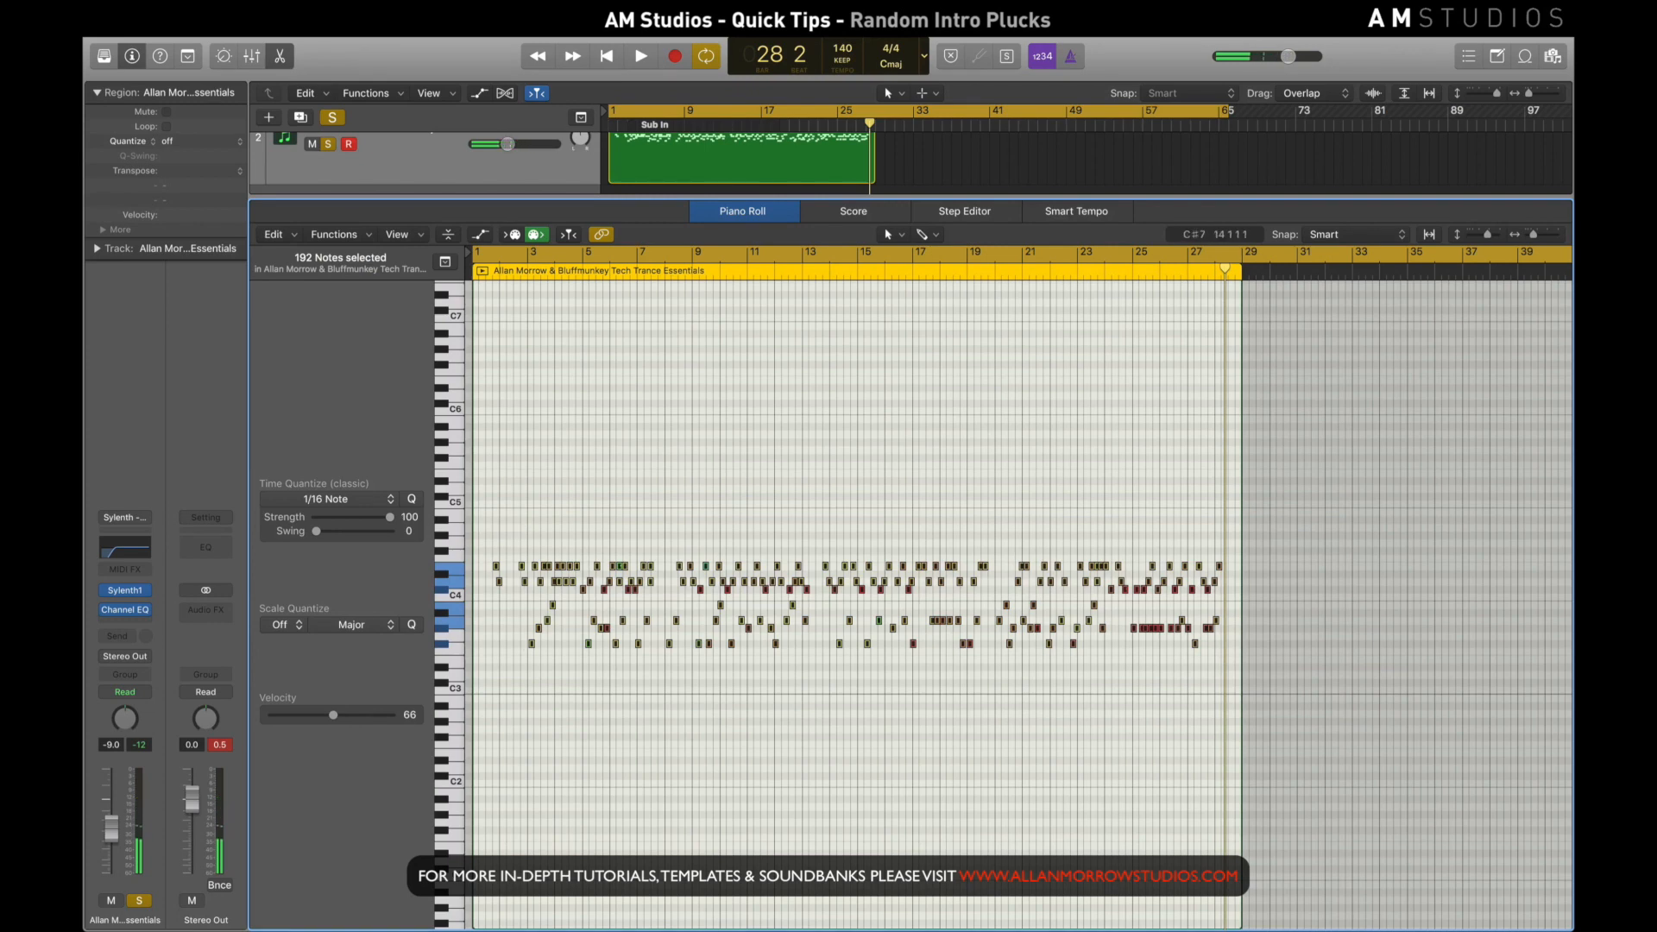
# Bring the minor scales keyboard chart beside the piano roll to check the scale notes, and close it
pyautogui.moveTo(1247, 115); pyautogui.dragTo(1393, 151)
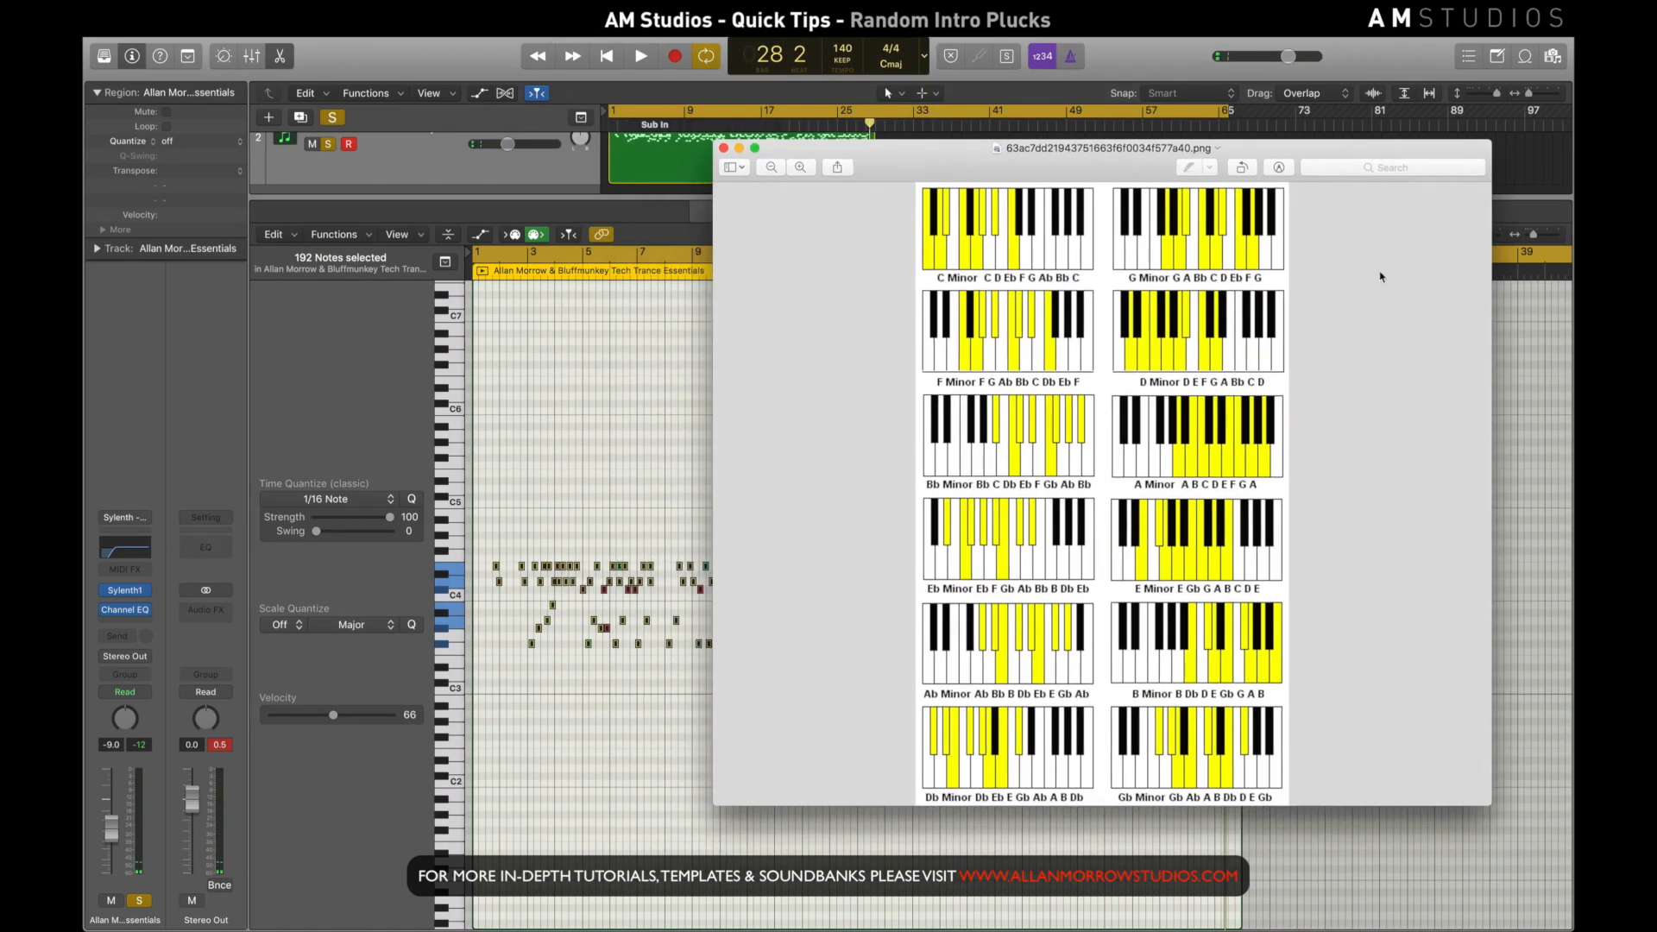
pyautogui.moveTo(715, 138); pyautogui.dragTo(925, 209)
pyautogui.moveTo(1135, 227); pyautogui.dragTo(1162, 126)
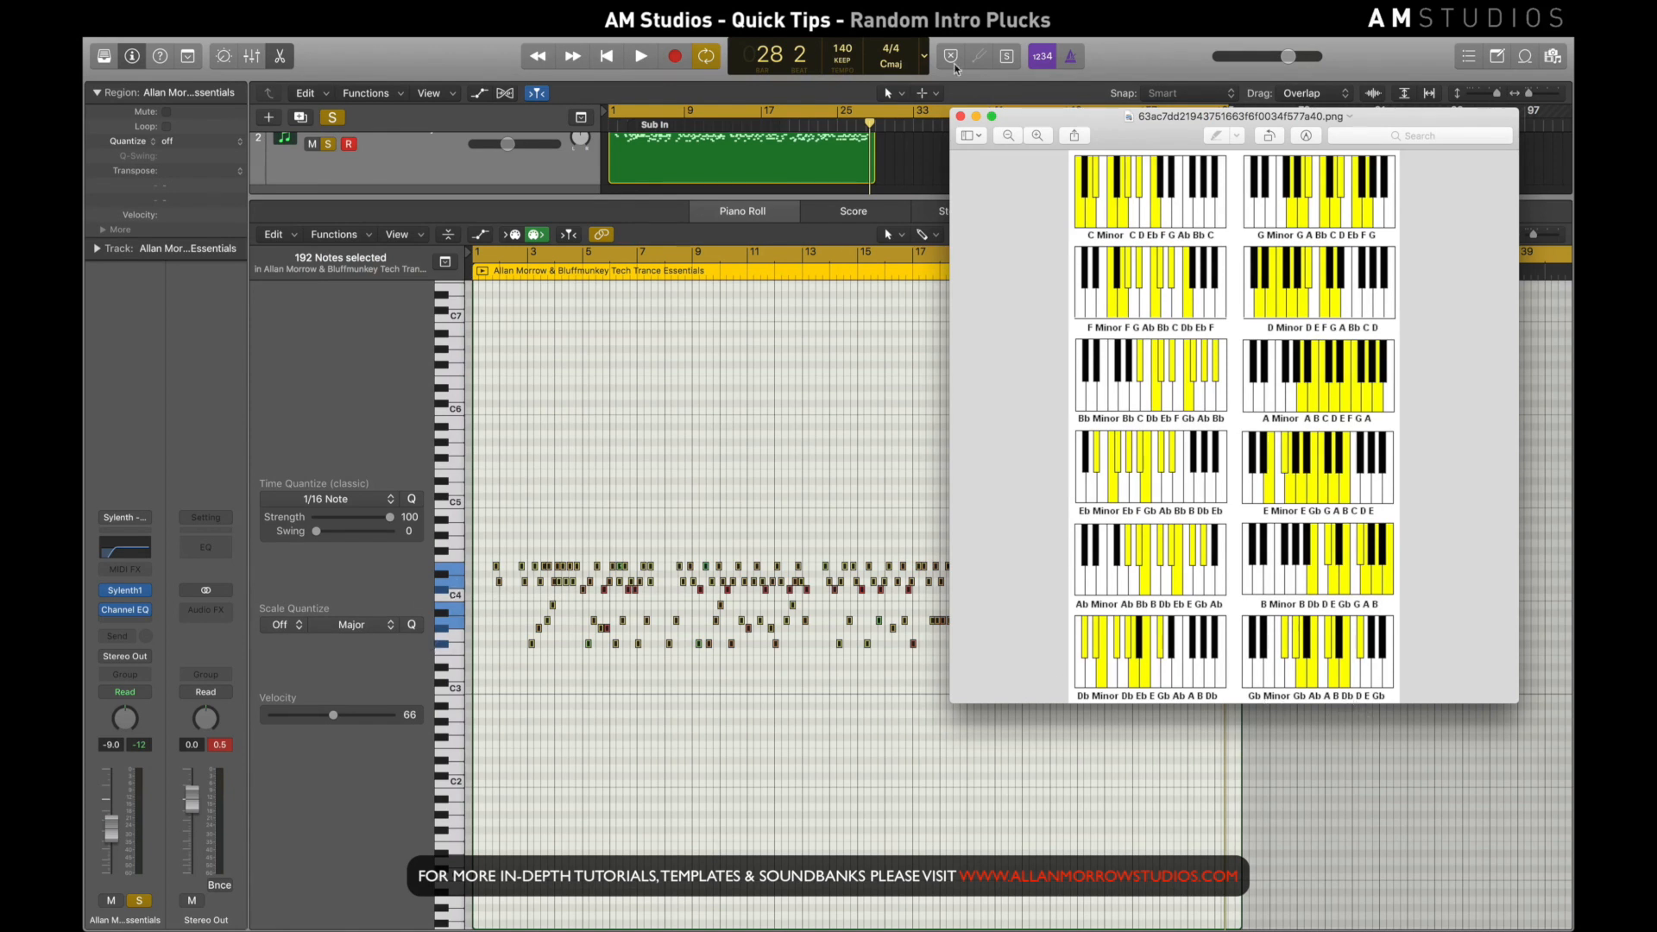
pyautogui.click(960, 116)
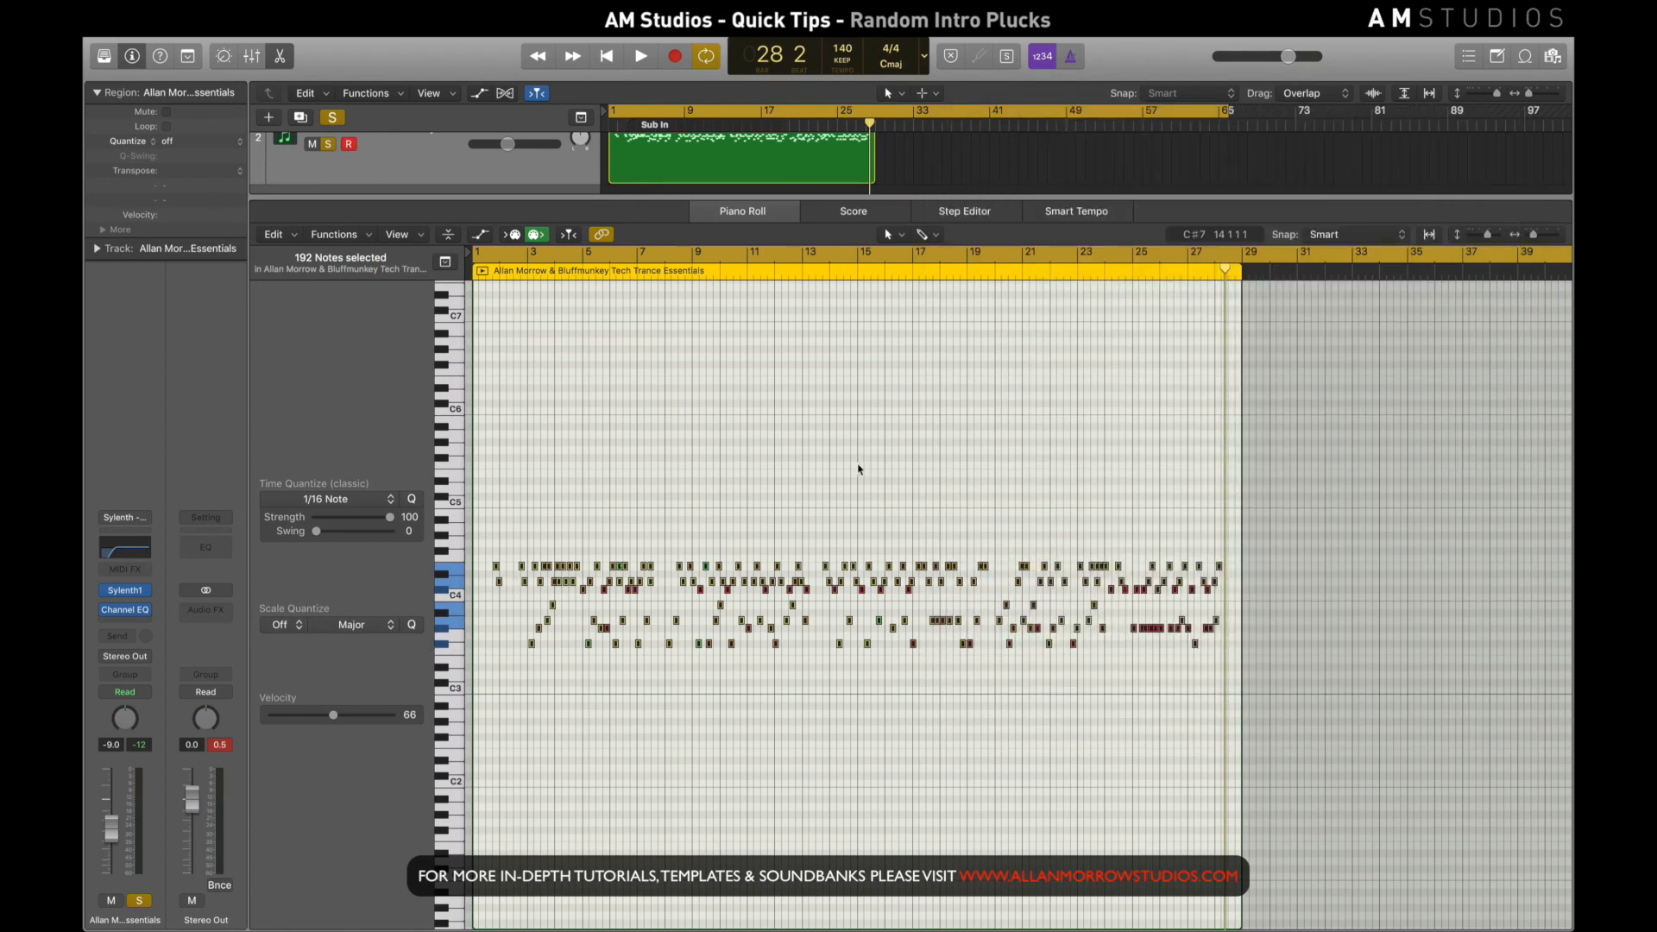
# Set a one-bar cycle range over bar 12 of the pluck region and play it
pyautogui.click(783, 262)
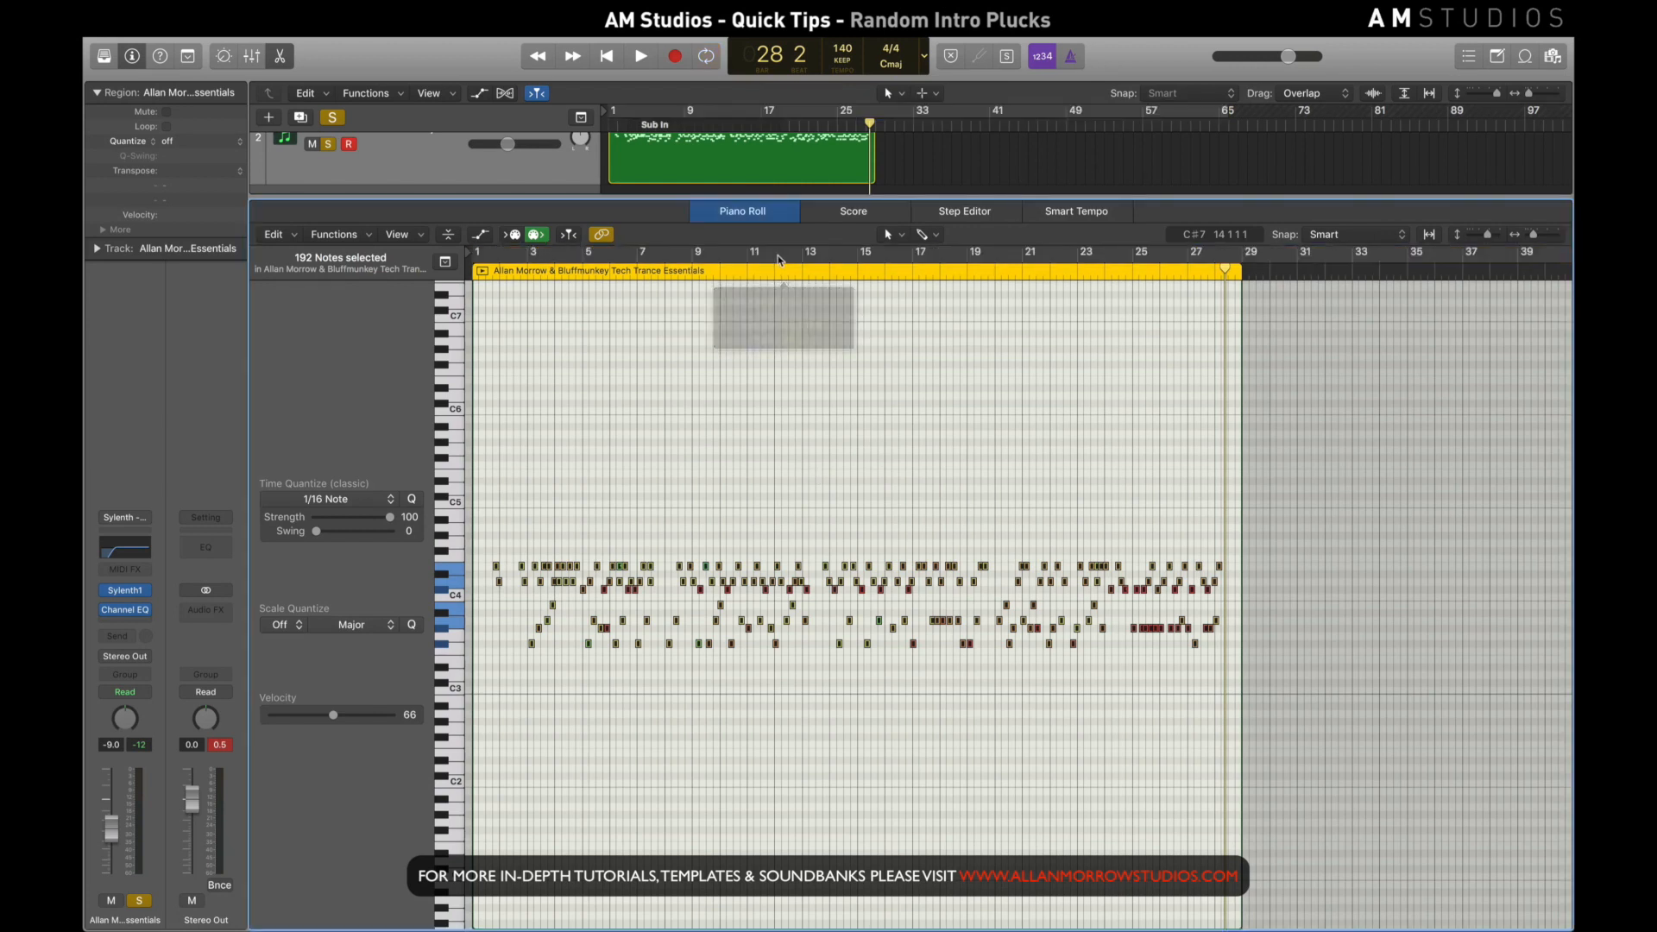
pyautogui.moveTo(780, 259); pyautogui.dragTo(798, 260)
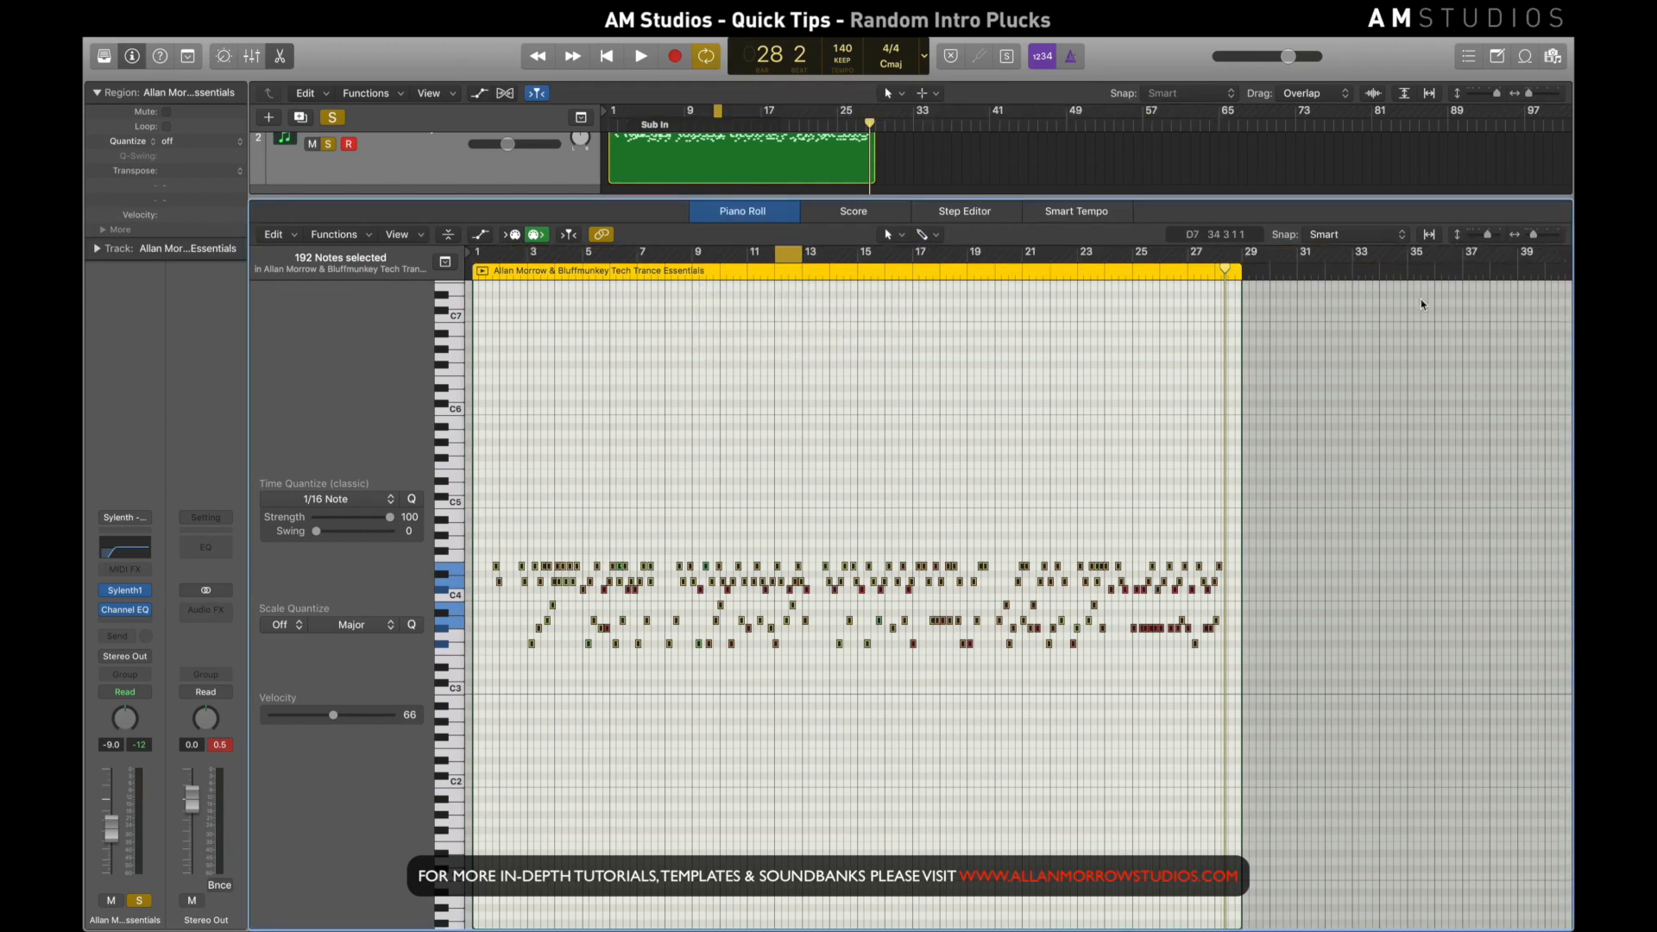
pyautogui.moveTo(1534, 235); pyautogui.dragTo(1540, 235)
pyautogui.hscroll(-10, 1115, 352)
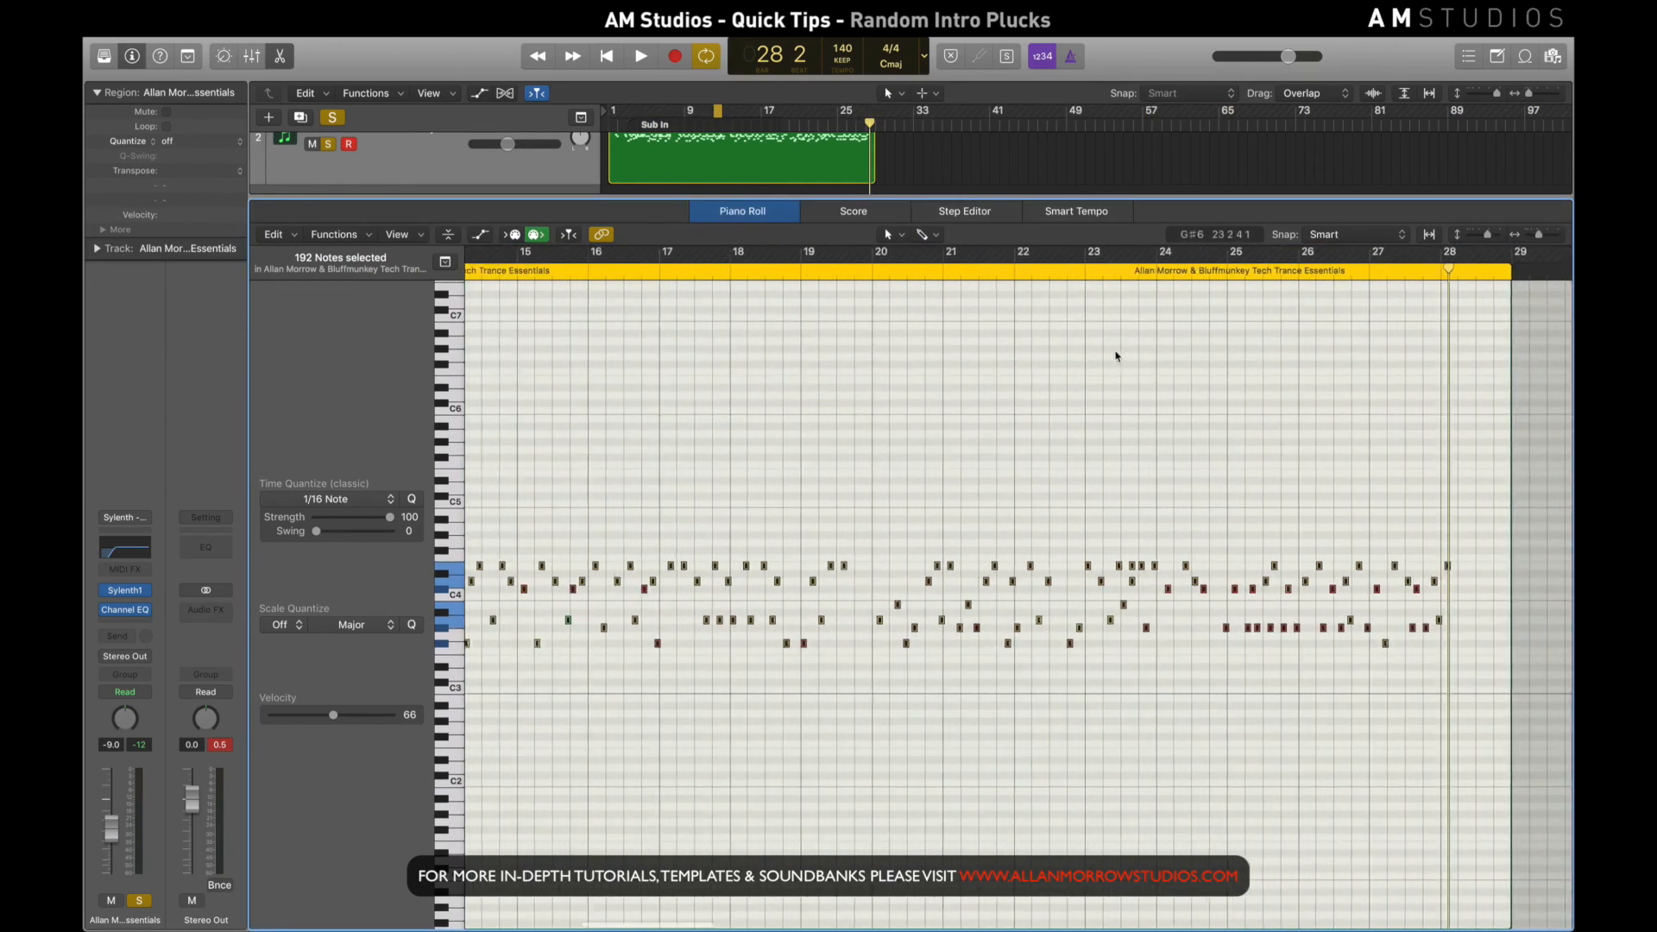
pyautogui.hscroll(-2, 1083, 371)
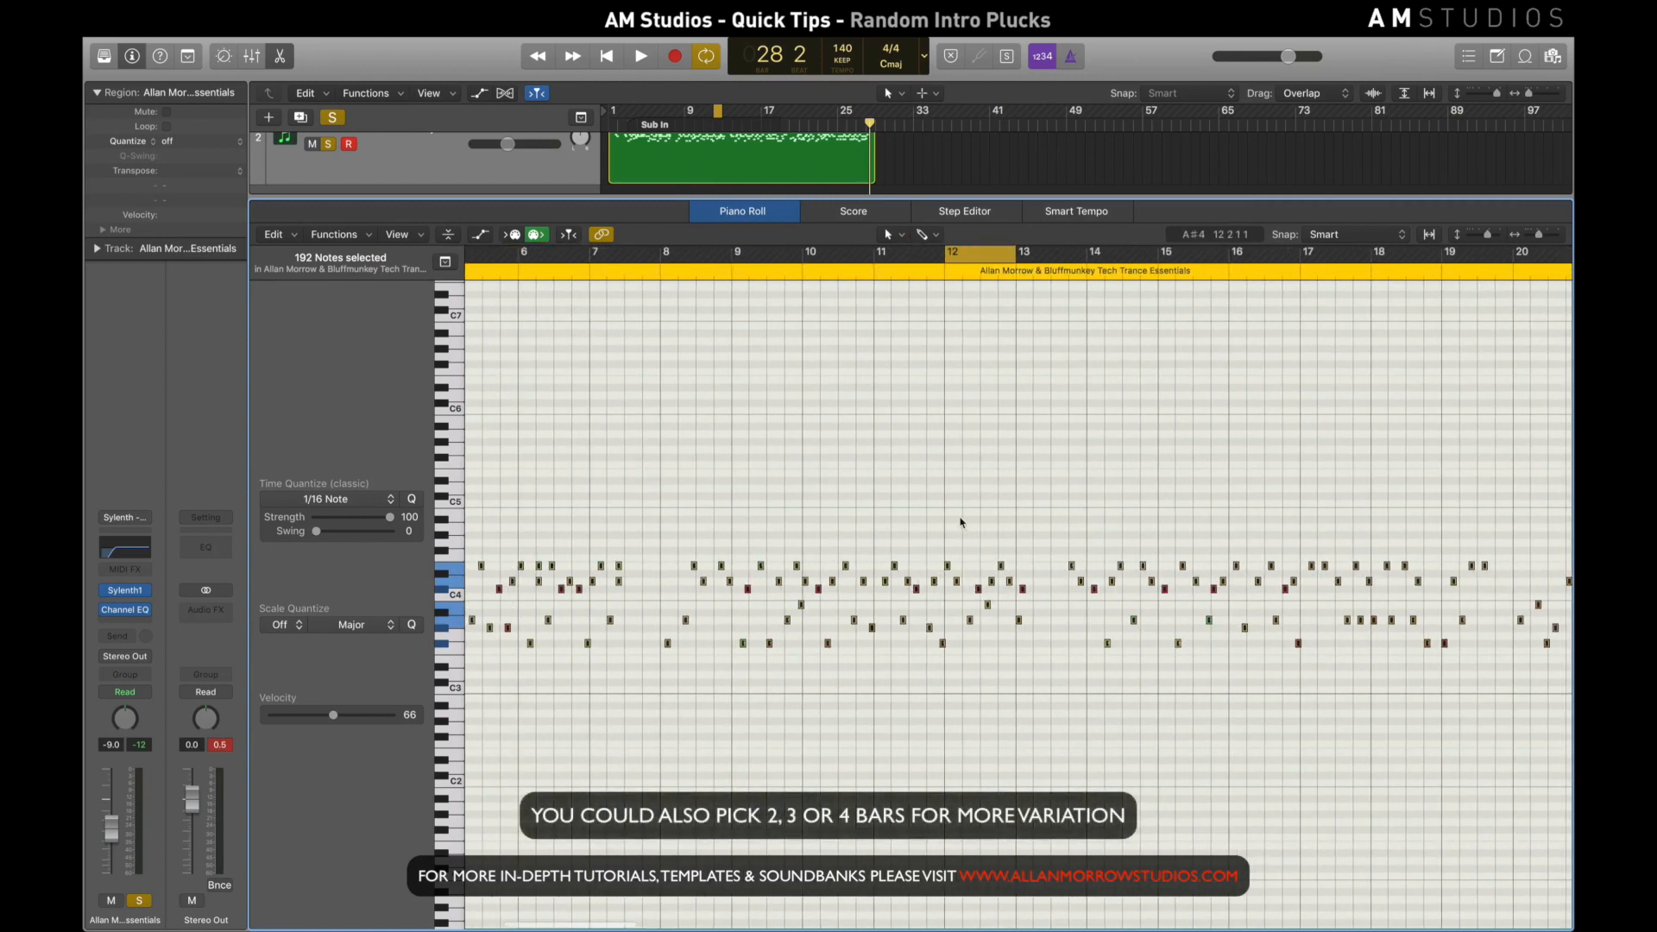
pyautogui.press('space')
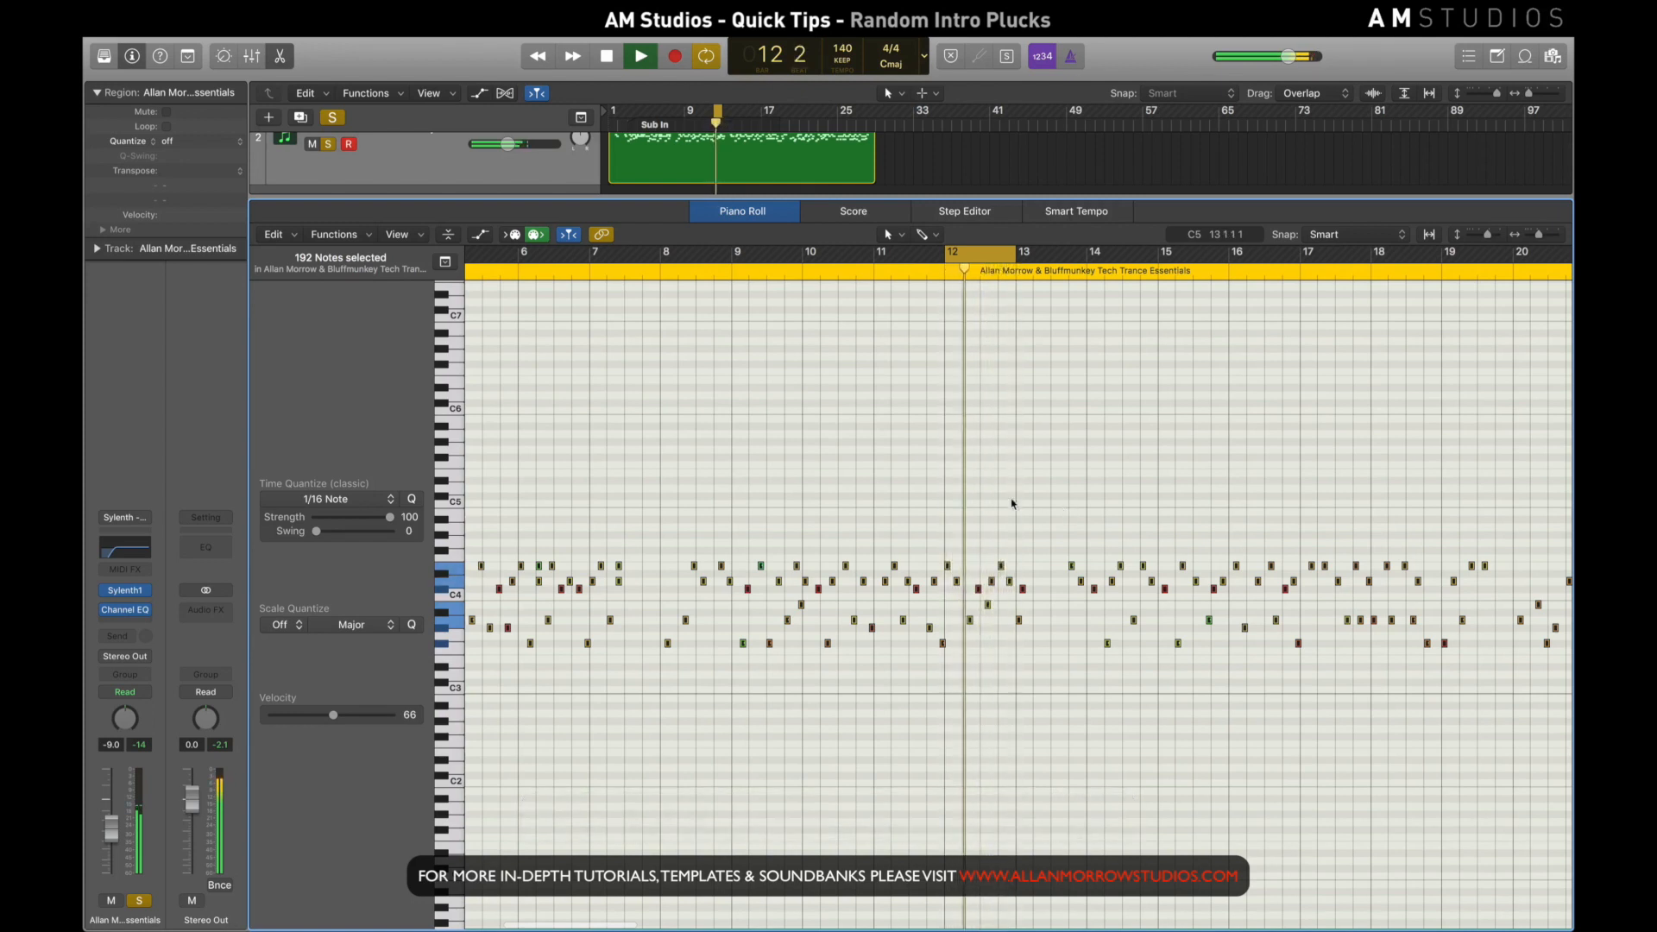
pyautogui.press('space')
# Move the one-bar cycle range to bar 10 and to bar 9, playing each bar to audition its pluck pattern
pyautogui.moveTo(971, 256); pyautogui.dragTo(830, 257)
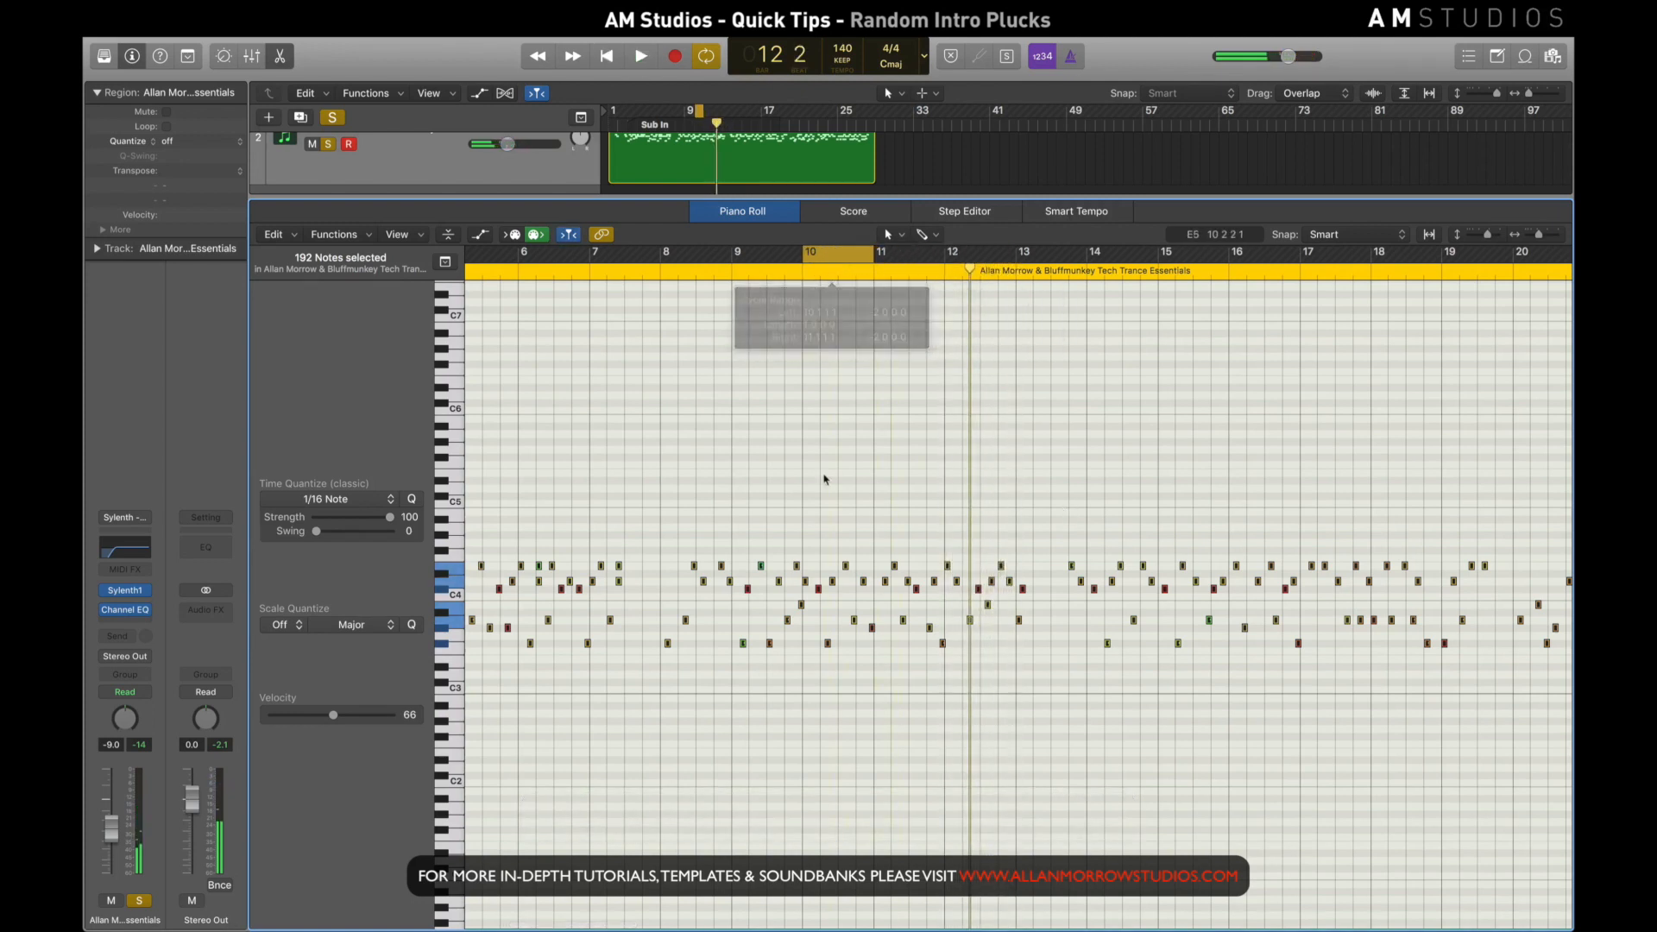
pyautogui.press('space')
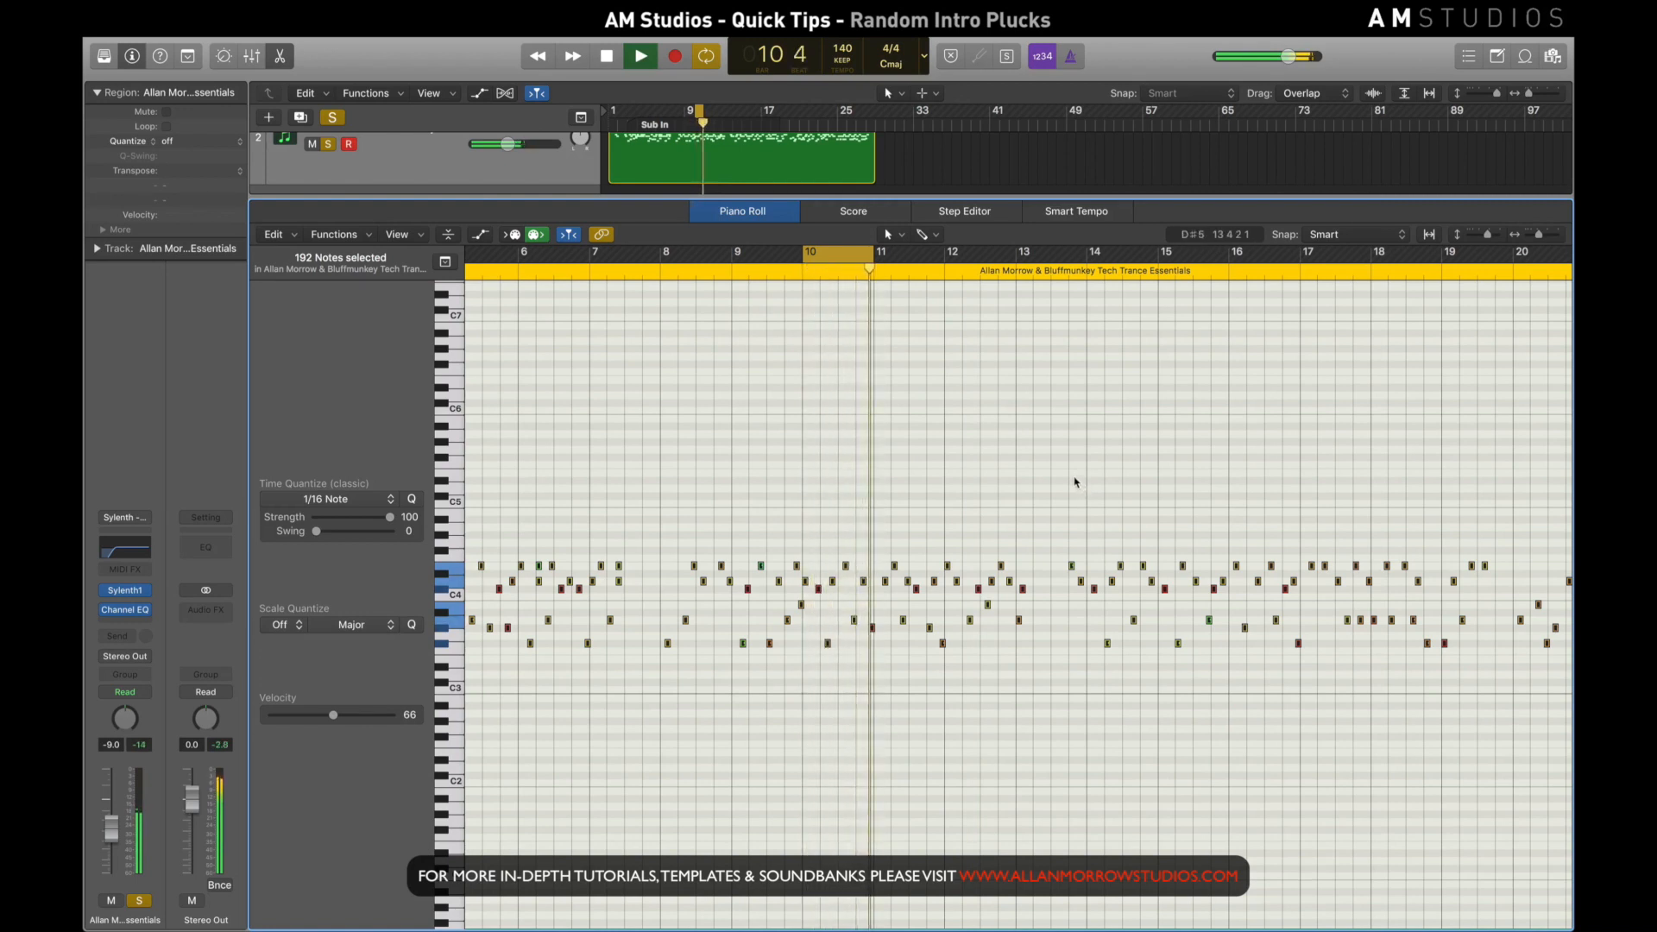
pyautogui.press('space')
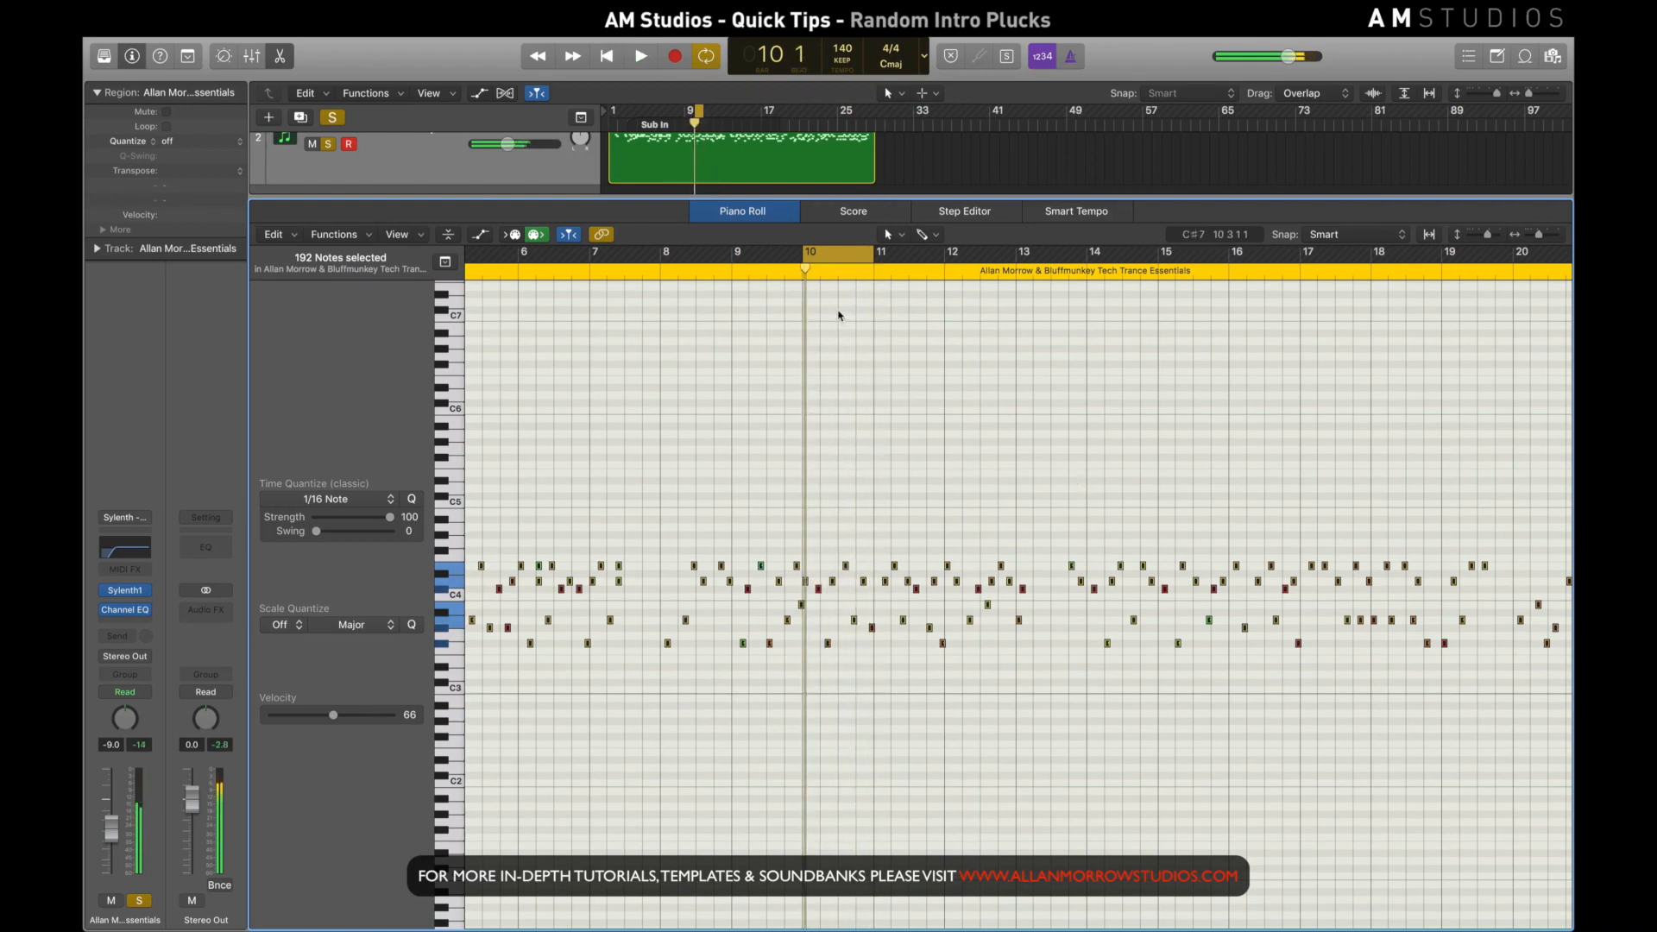
pyautogui.moveTo(838, 256); pyautogui.dragTo(767, 257)
pyautogui.press('space')
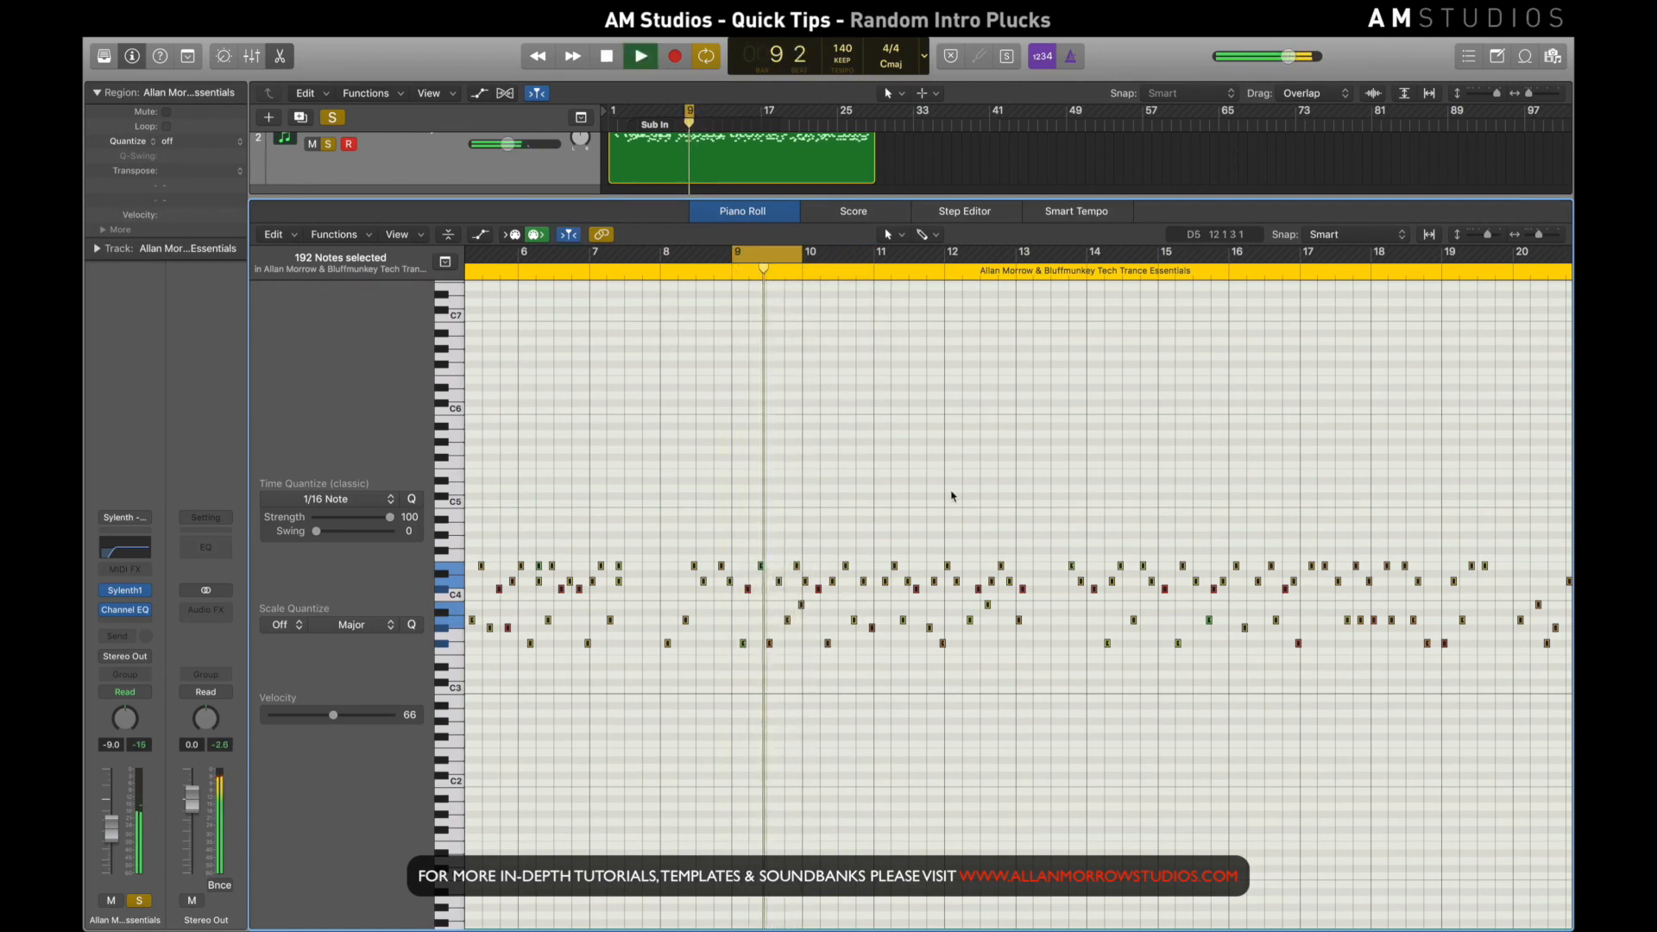
pyautogui.press('space')
# Audition the plucks in bar 5 and in bar 4 by moving the one-bar cycle range over each
pyautogui.hscroll(-6, 967, 483)
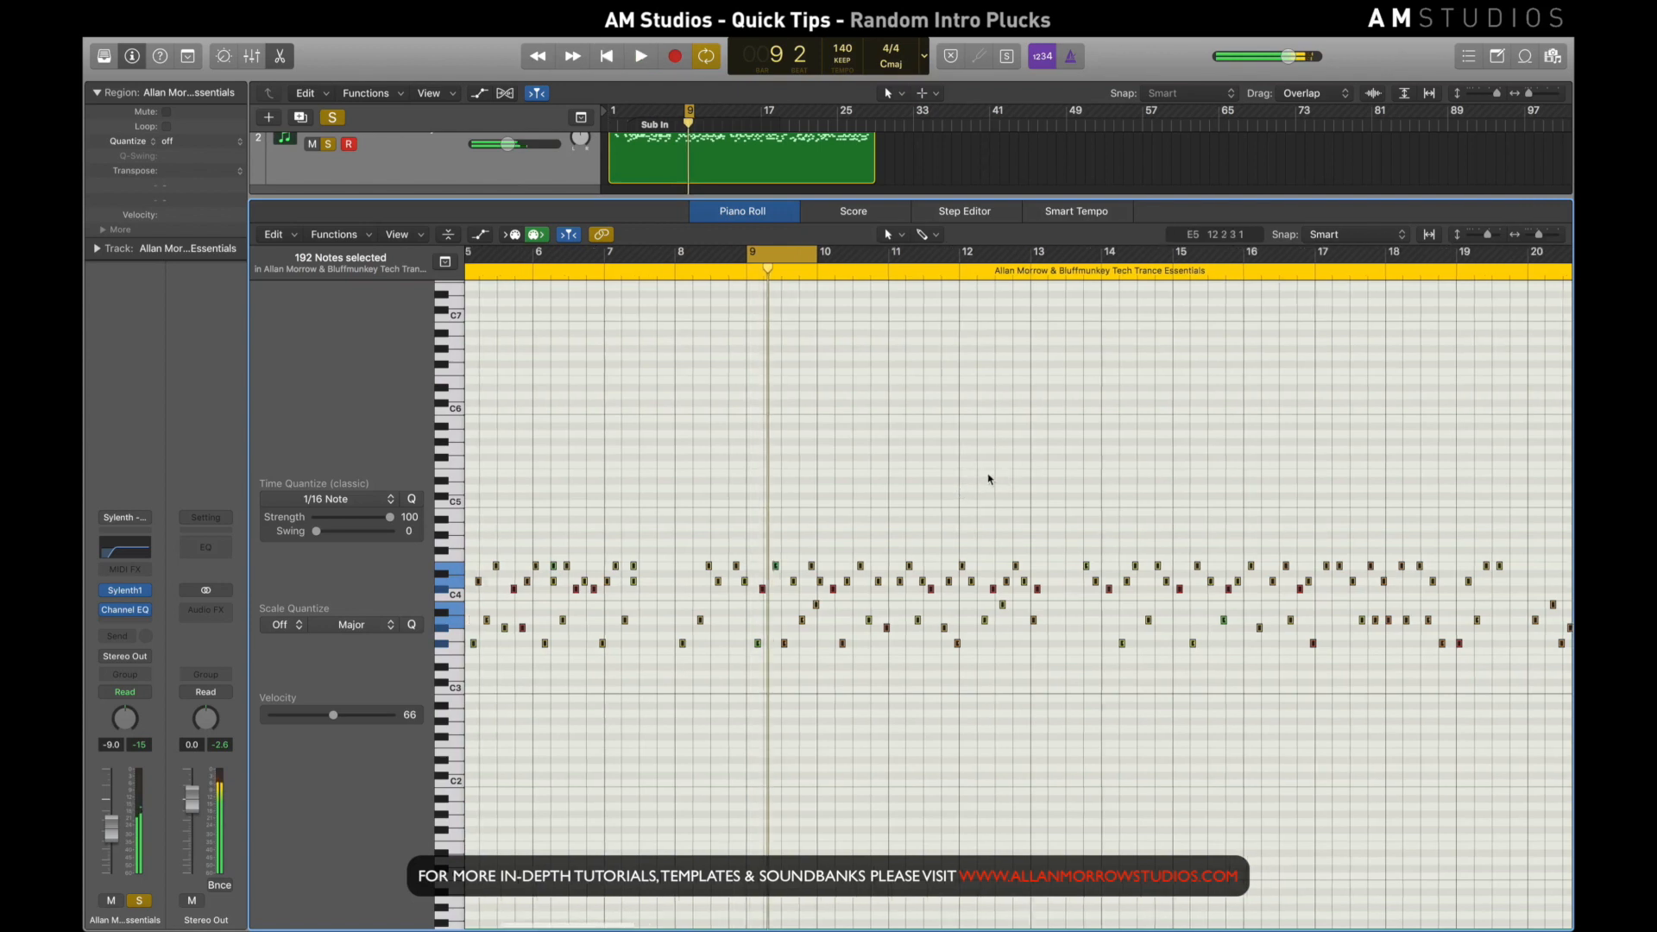
pyautogui.hscroll(-2, 988, 477)
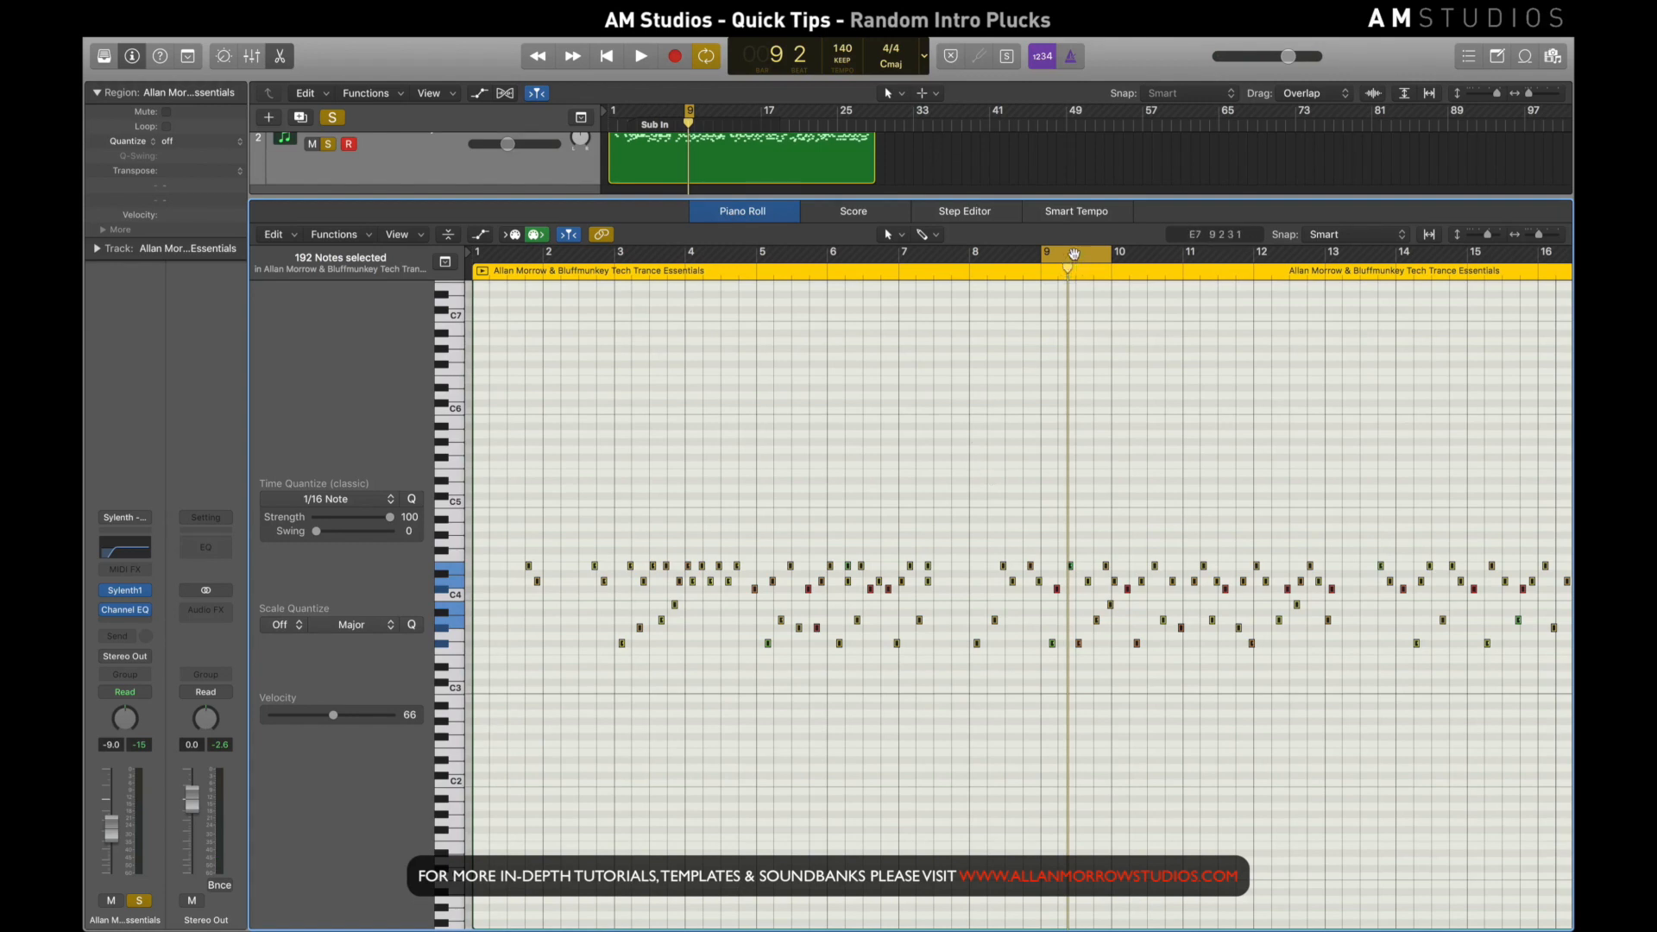
pyautogui.moveTo(1074, 253); pyautogui.dragTo(790, 253)
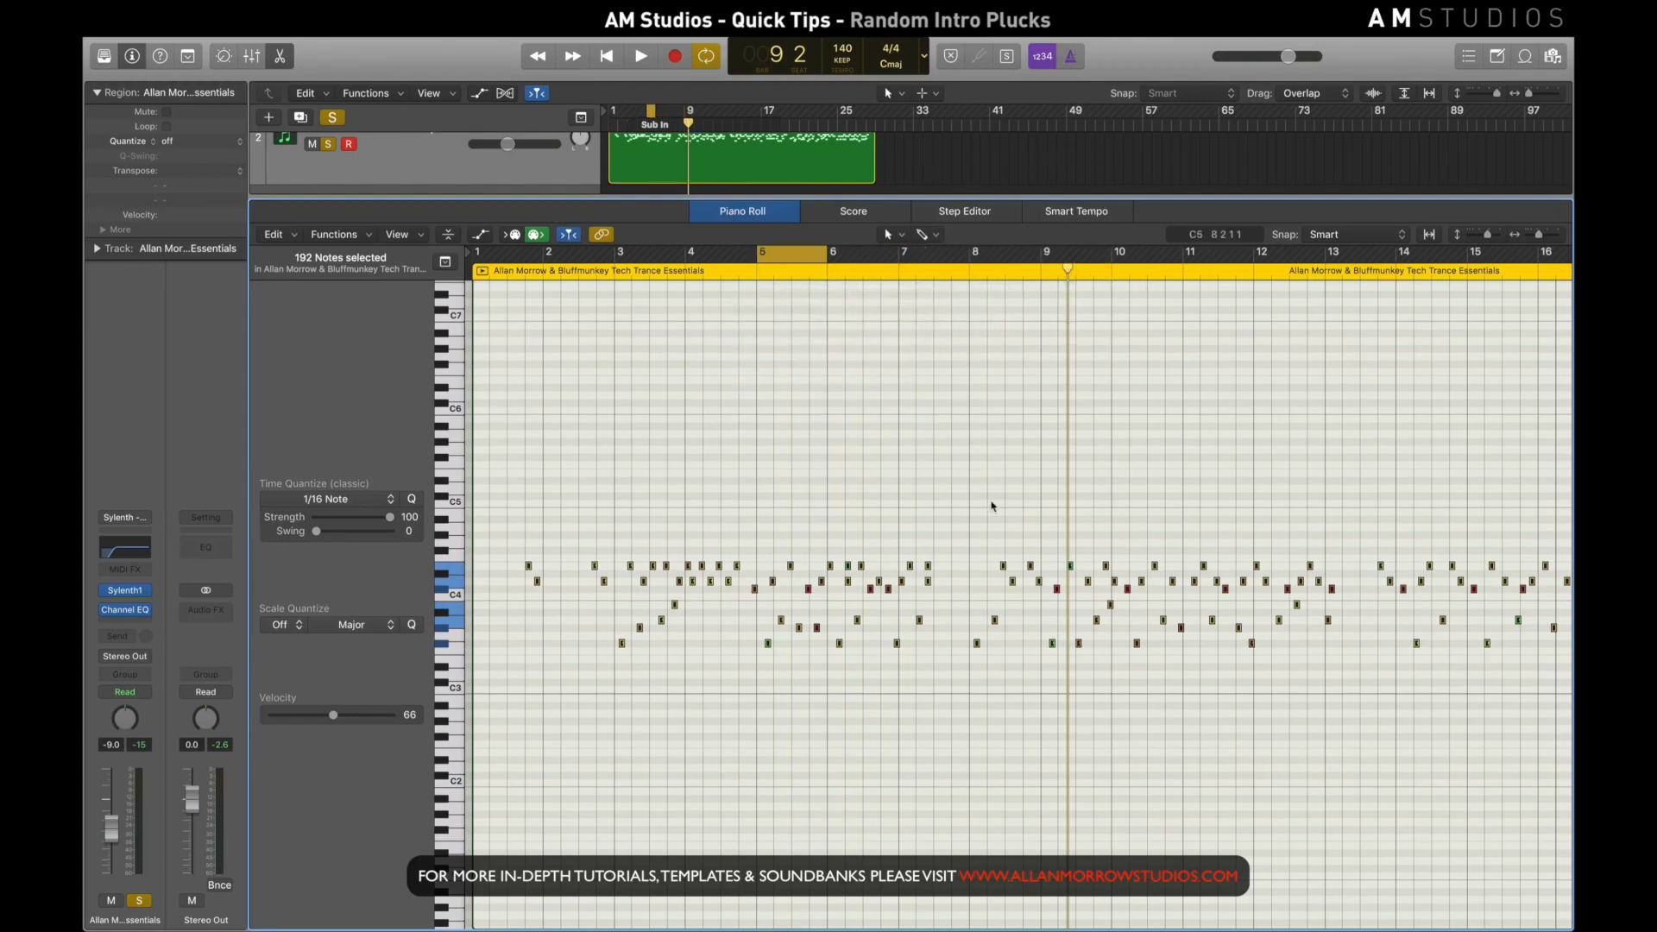
pyautogui.press('space')
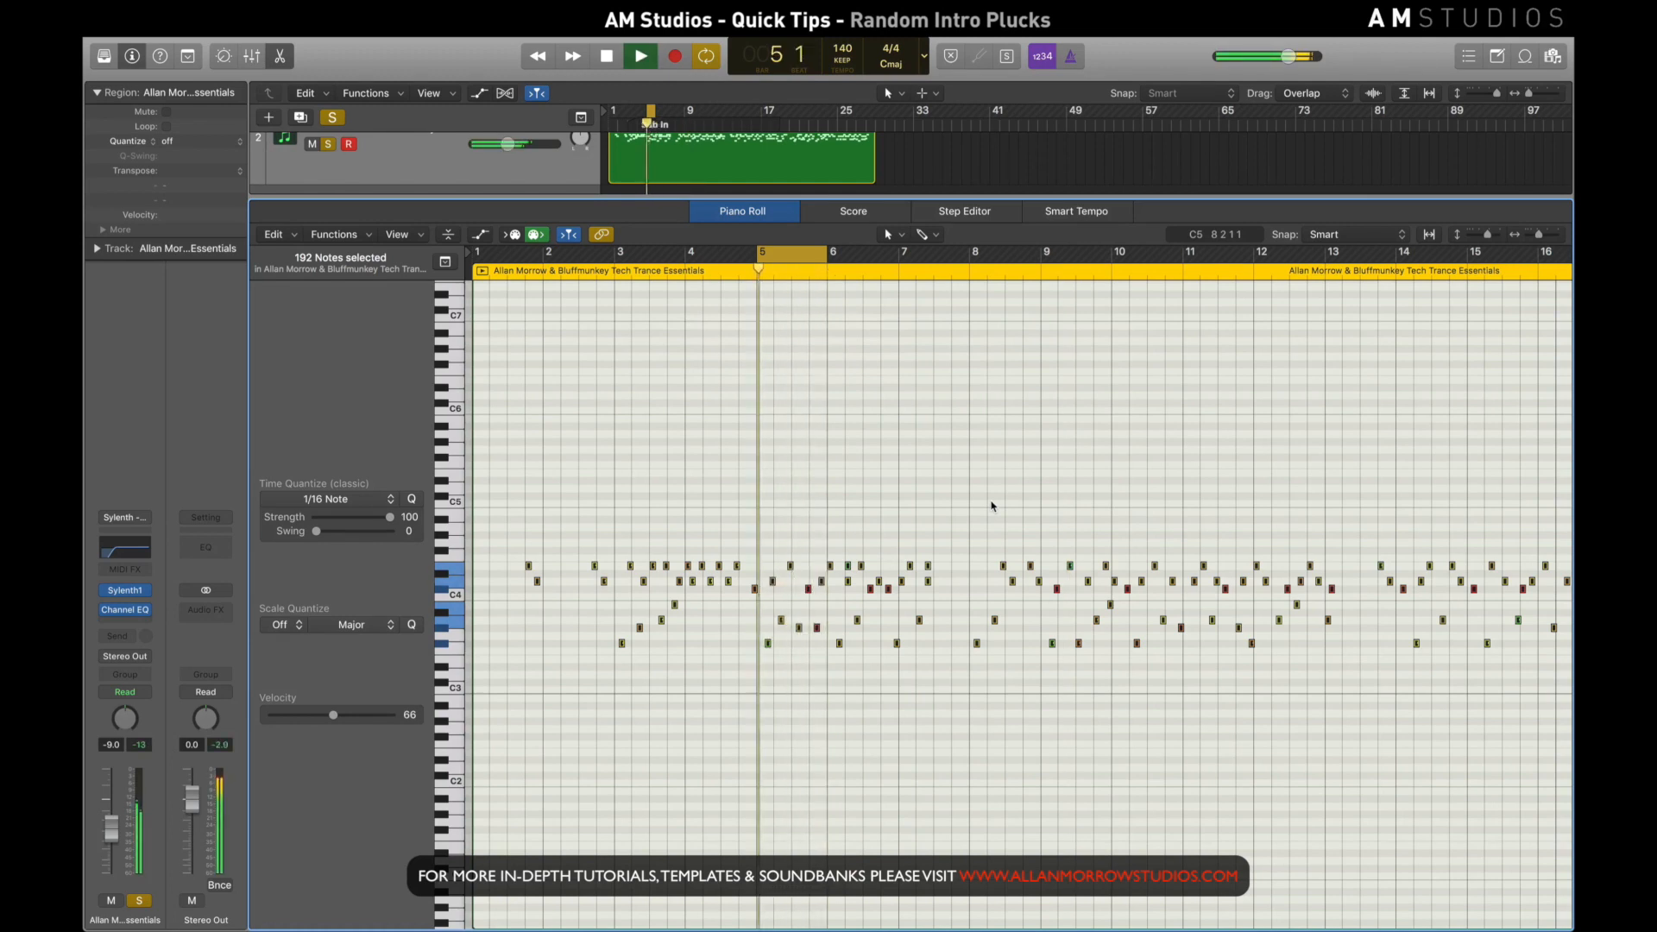
pyautogui.press('space')
pyautogui.moveTo(781, 267); pyautogui.dragTo(710, 268)
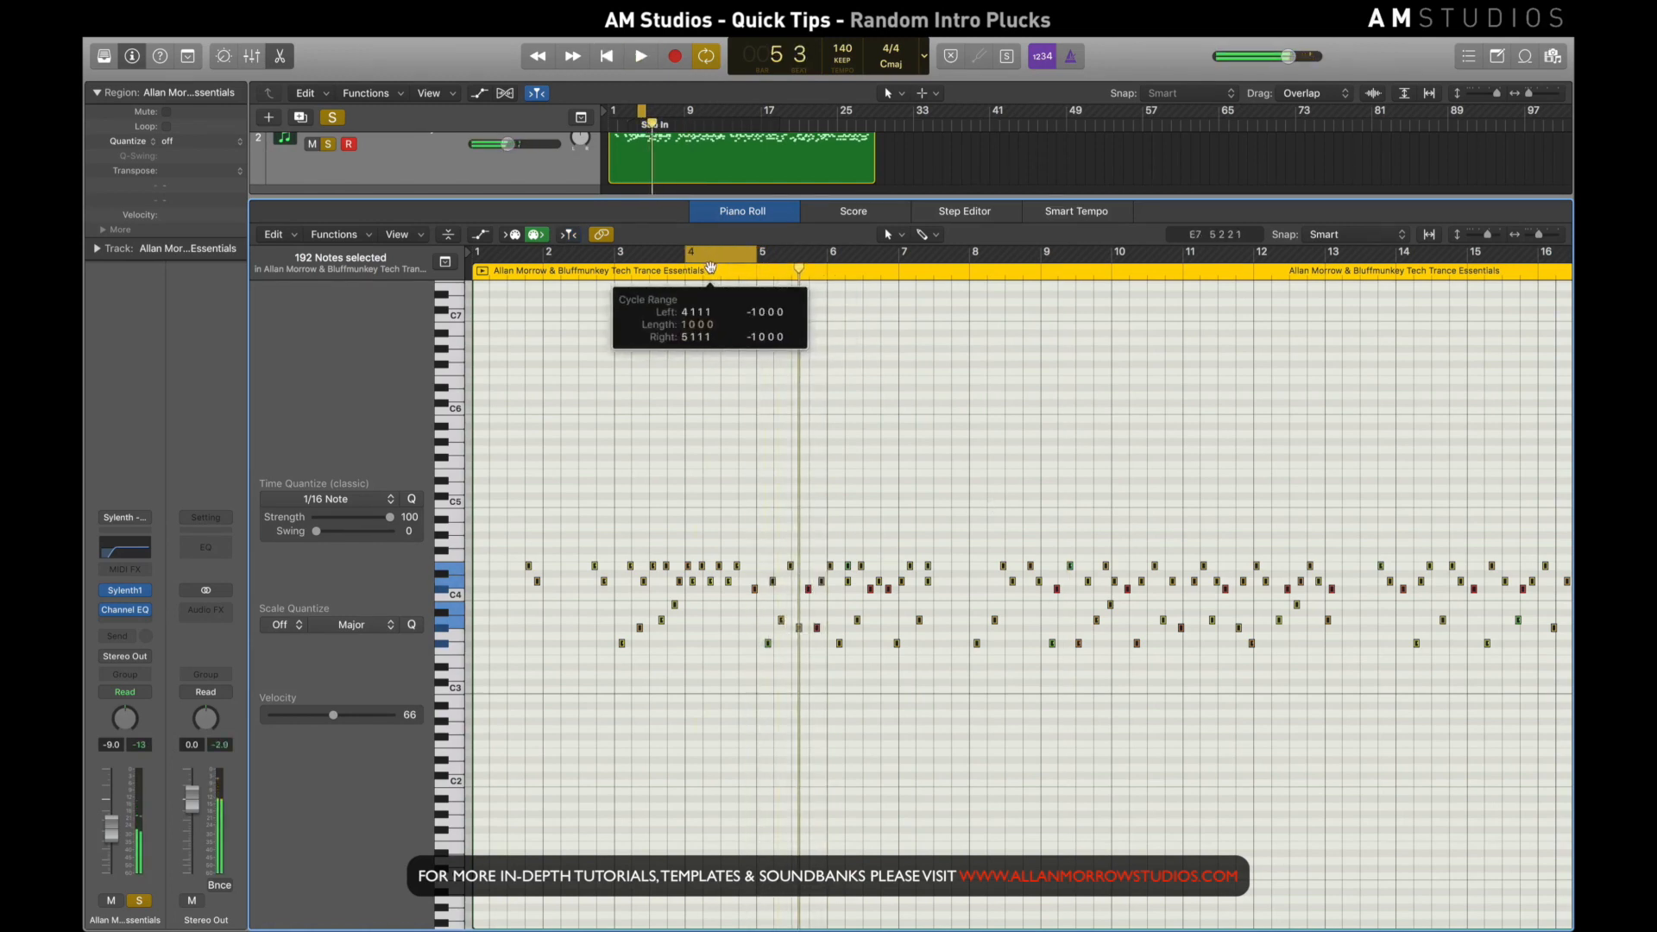
pyautogui.press('space')
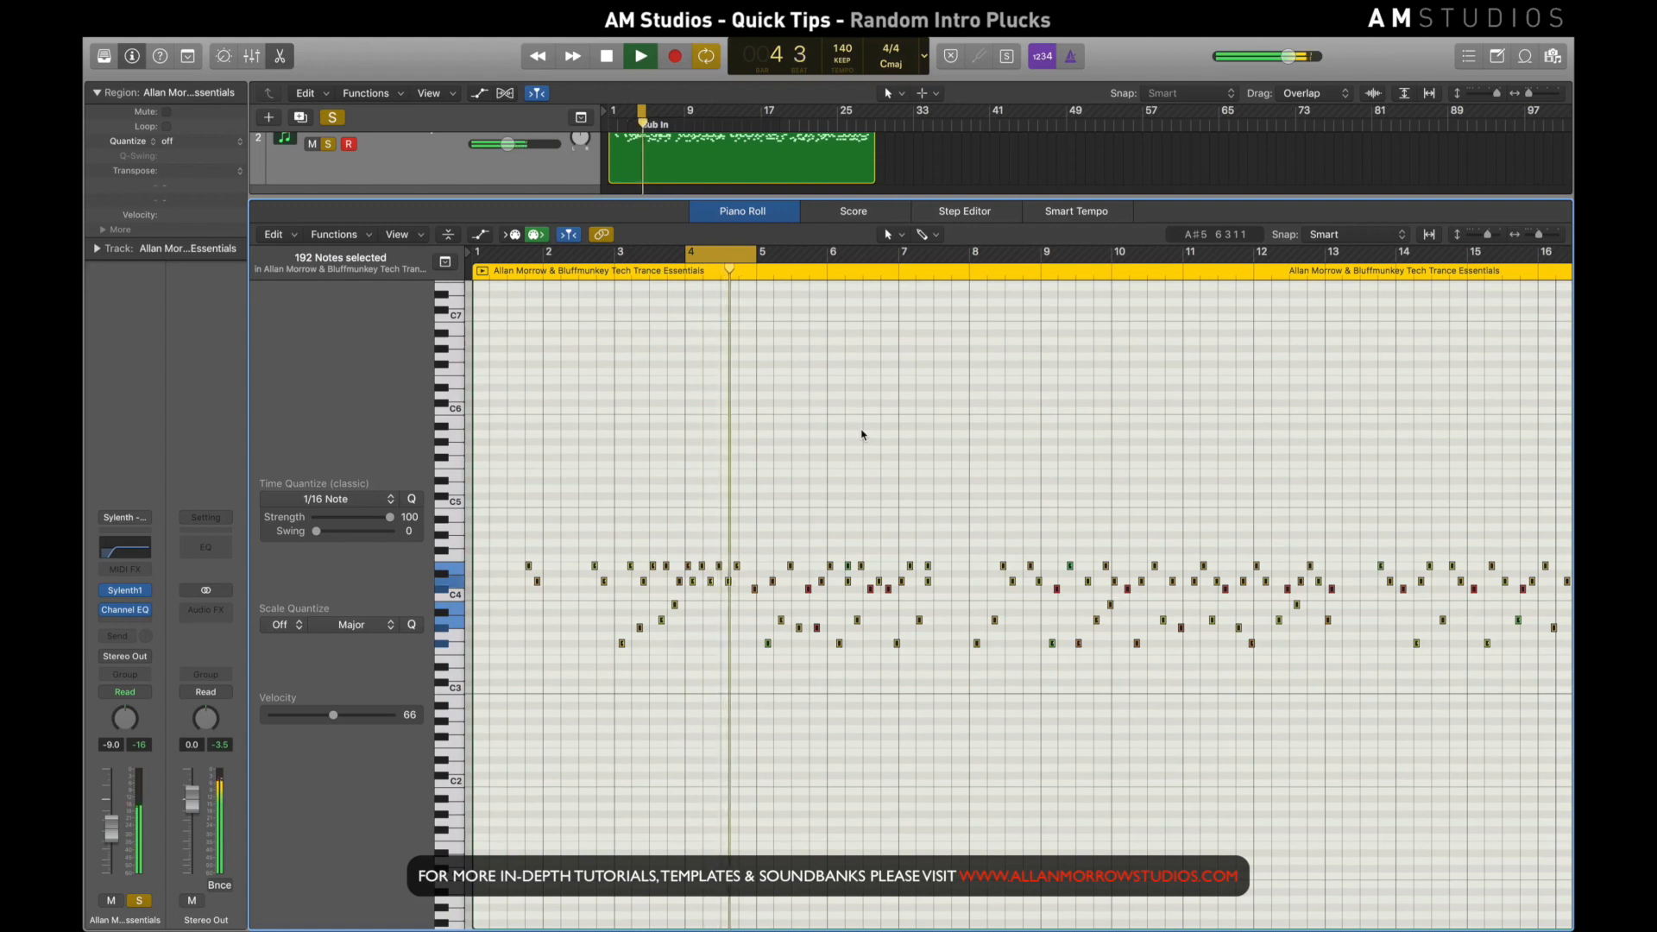
pyautogui.press('space')
# Move the one-bar cycle range to bar 6 and play its pluck pattern
pyautogui.moveTo(725, 253); pyautogui.dragTo(873, 307)
pyautogui.press('space')
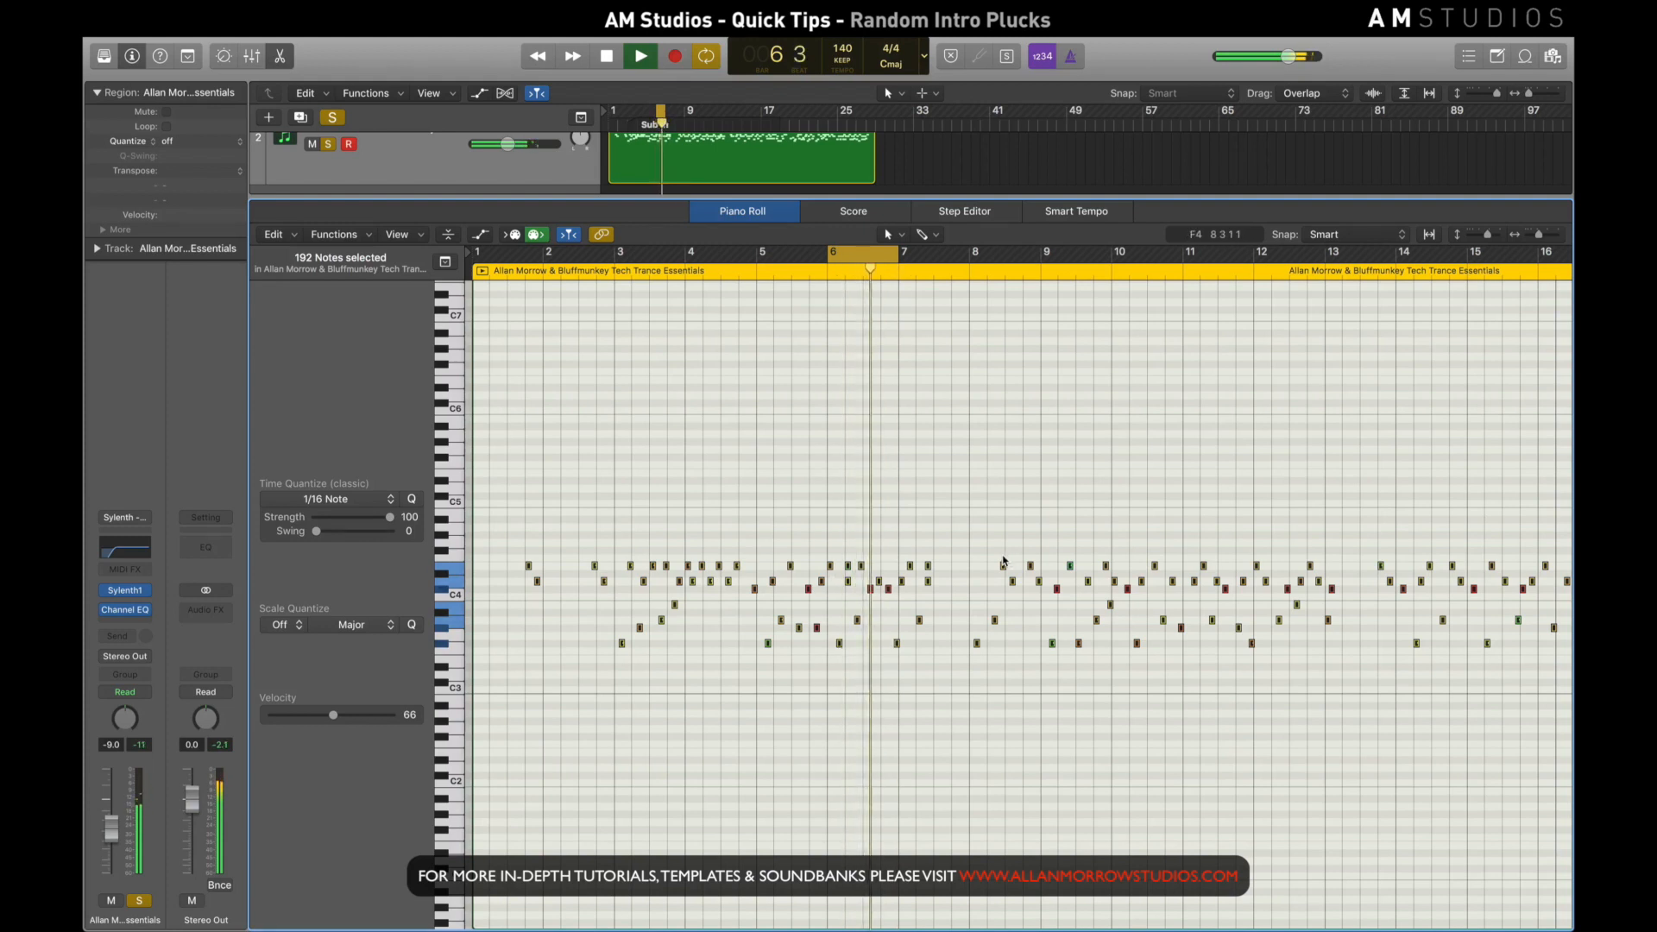
pyautogui.hscroll(5, 1283, 451)
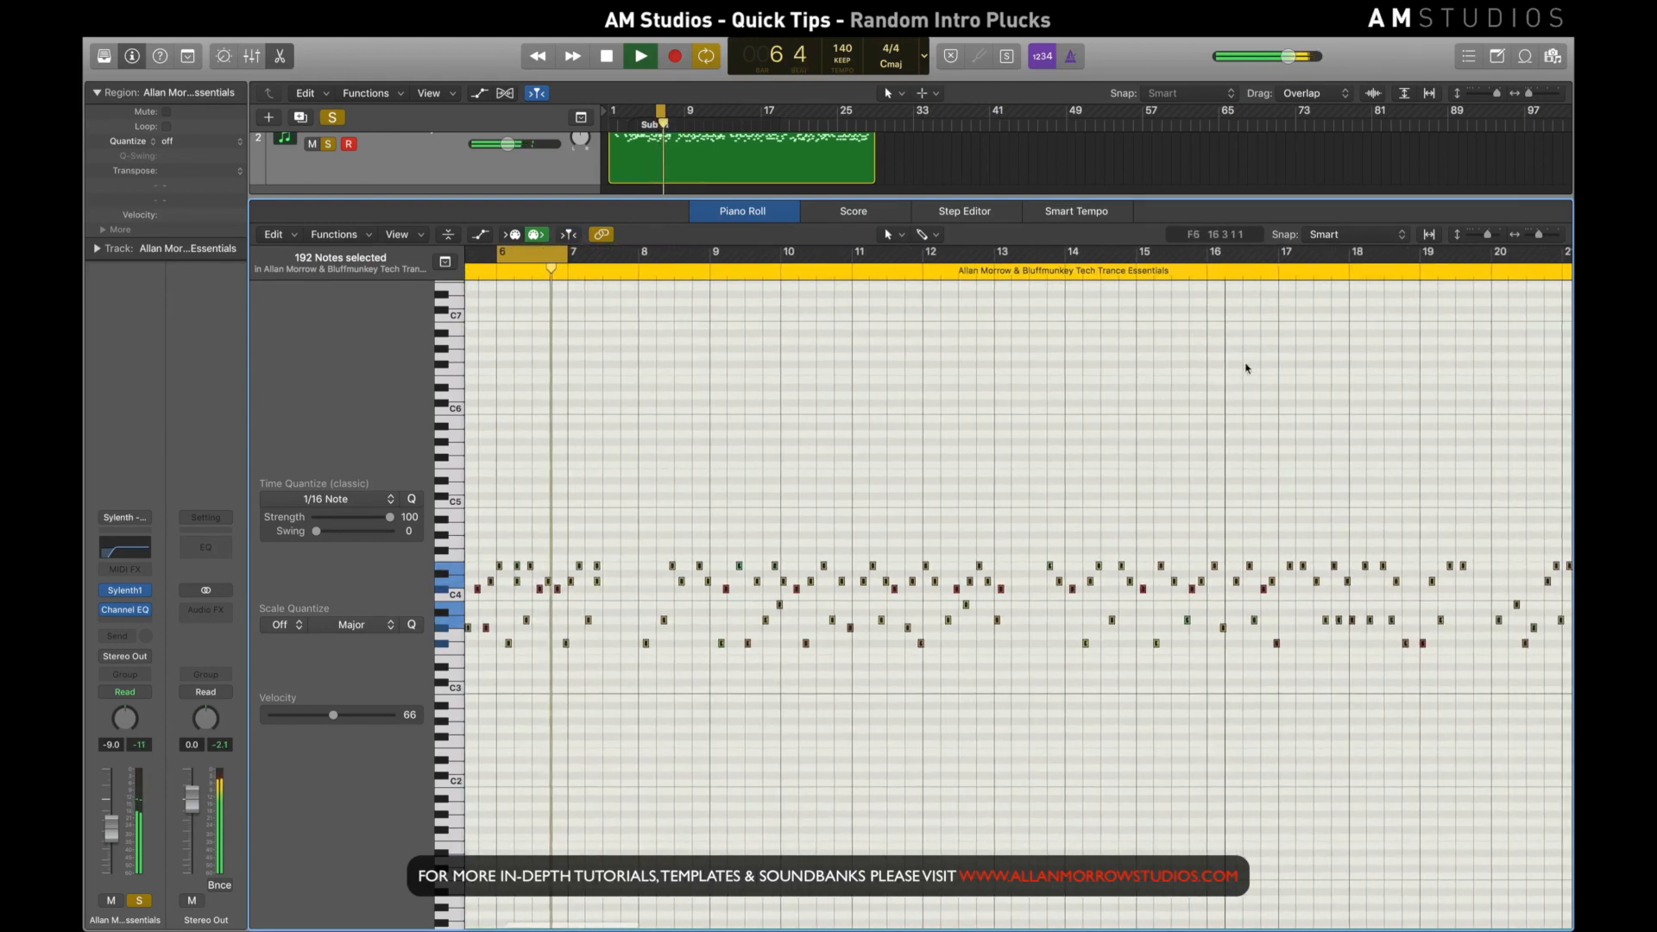
# Move the one-bar cycle range to bar 15 of the pluck region and play its pattern
pyautogui.moveTo(1140, 261); pyautogui.dragTo(1205, 259)
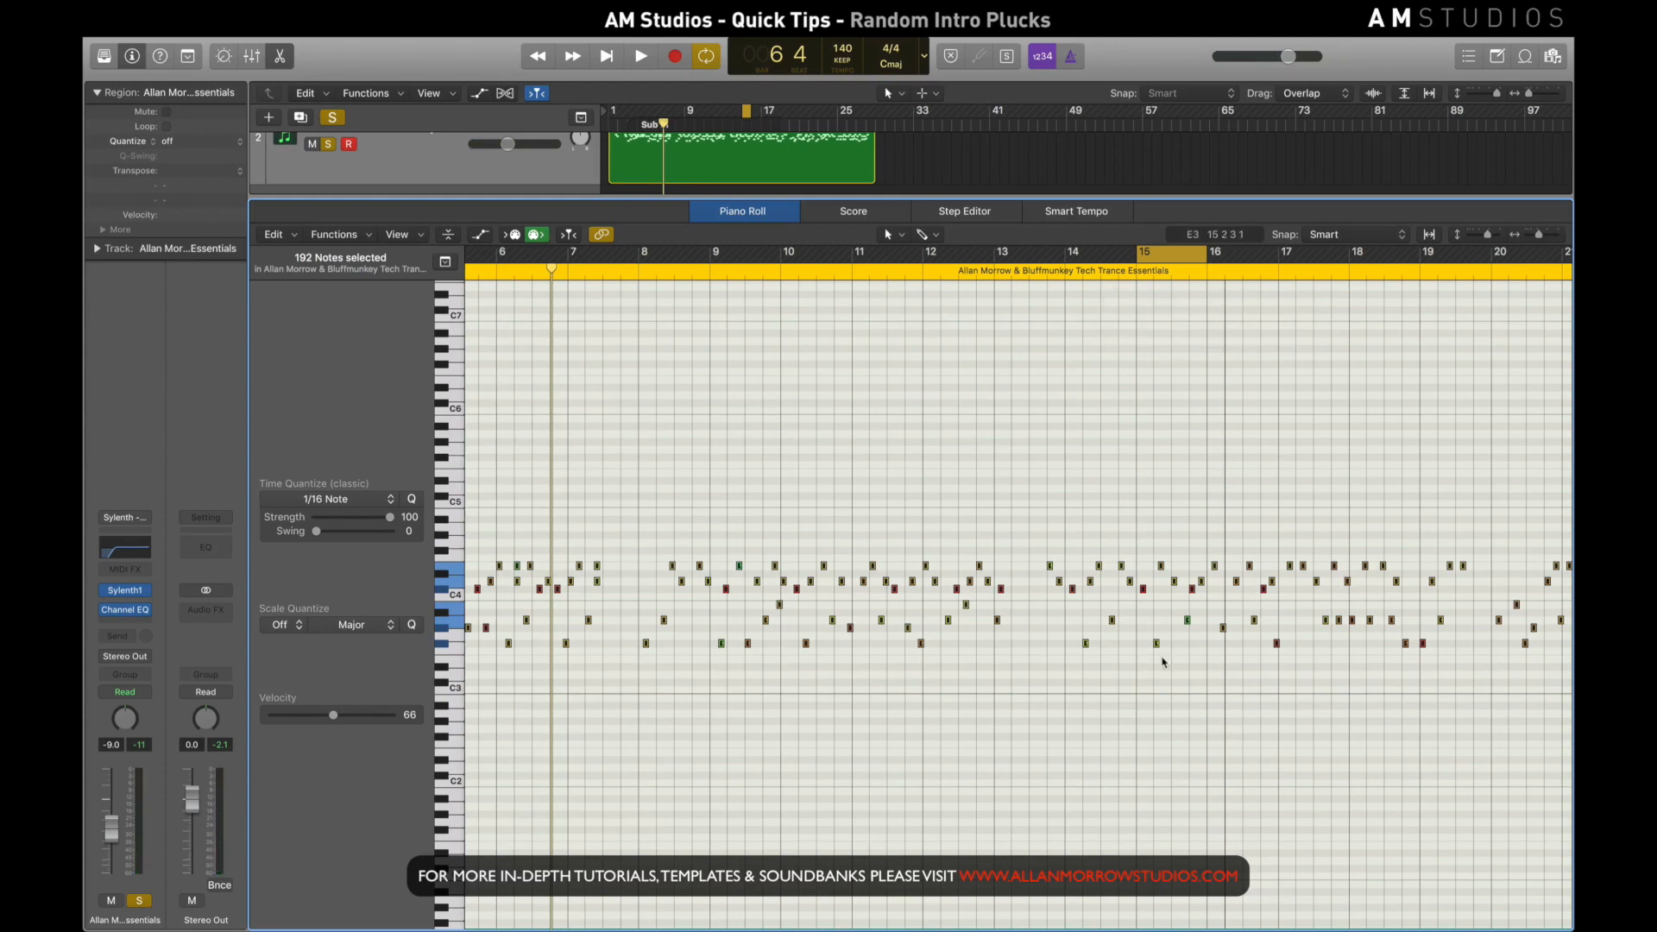
pyautogui.hscroll(5, 1214, 628)
pyautogui.press('space')
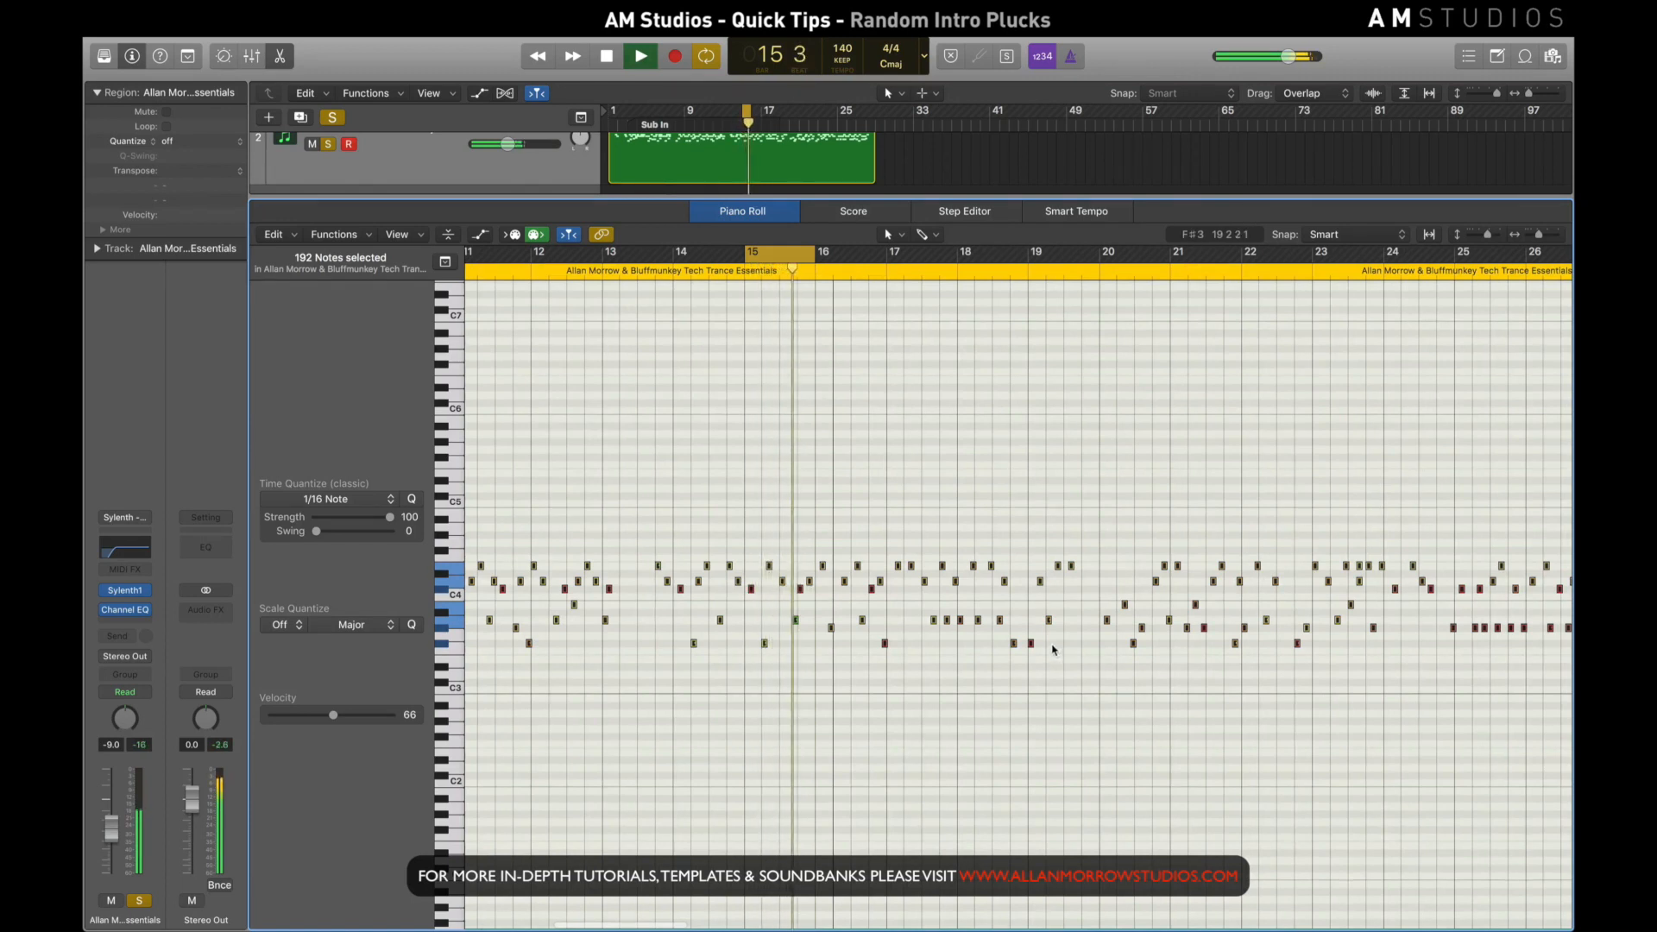
pyautogui.press('space')
# Audition the plucks in bar 25 and in bar 26 by moving the one-bar cycle range over each
pyautogui.moveTo(773, 252); pyautogui.dragTo(1481, 425)
pyautogui.press('space')
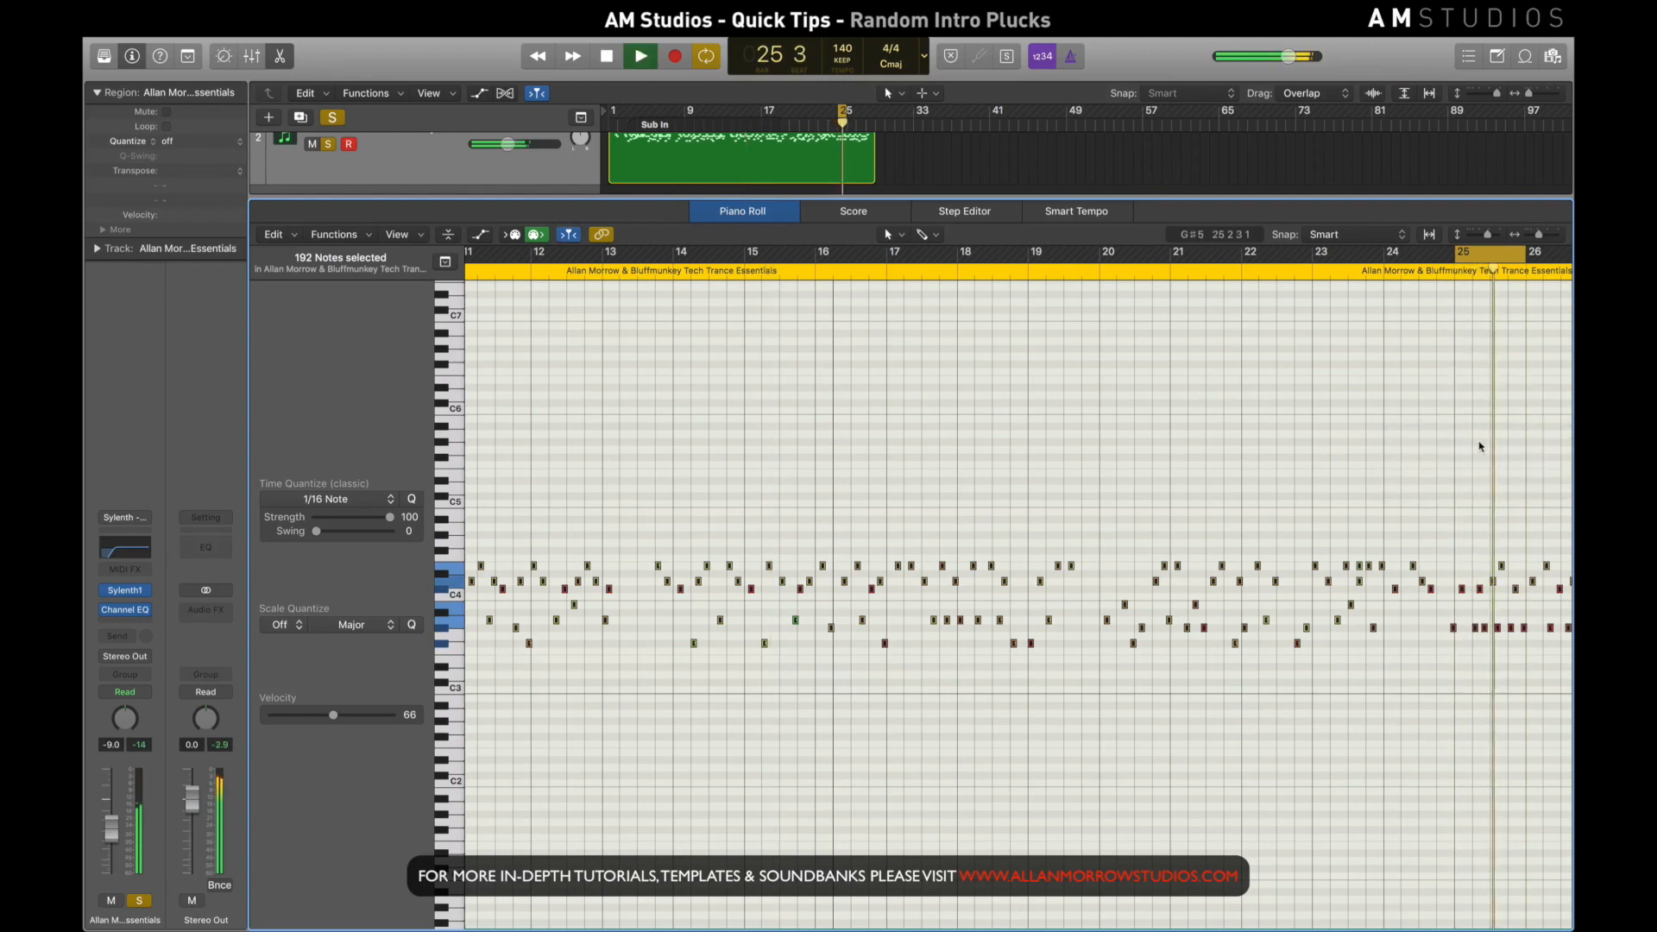
pyautogui.press('space')
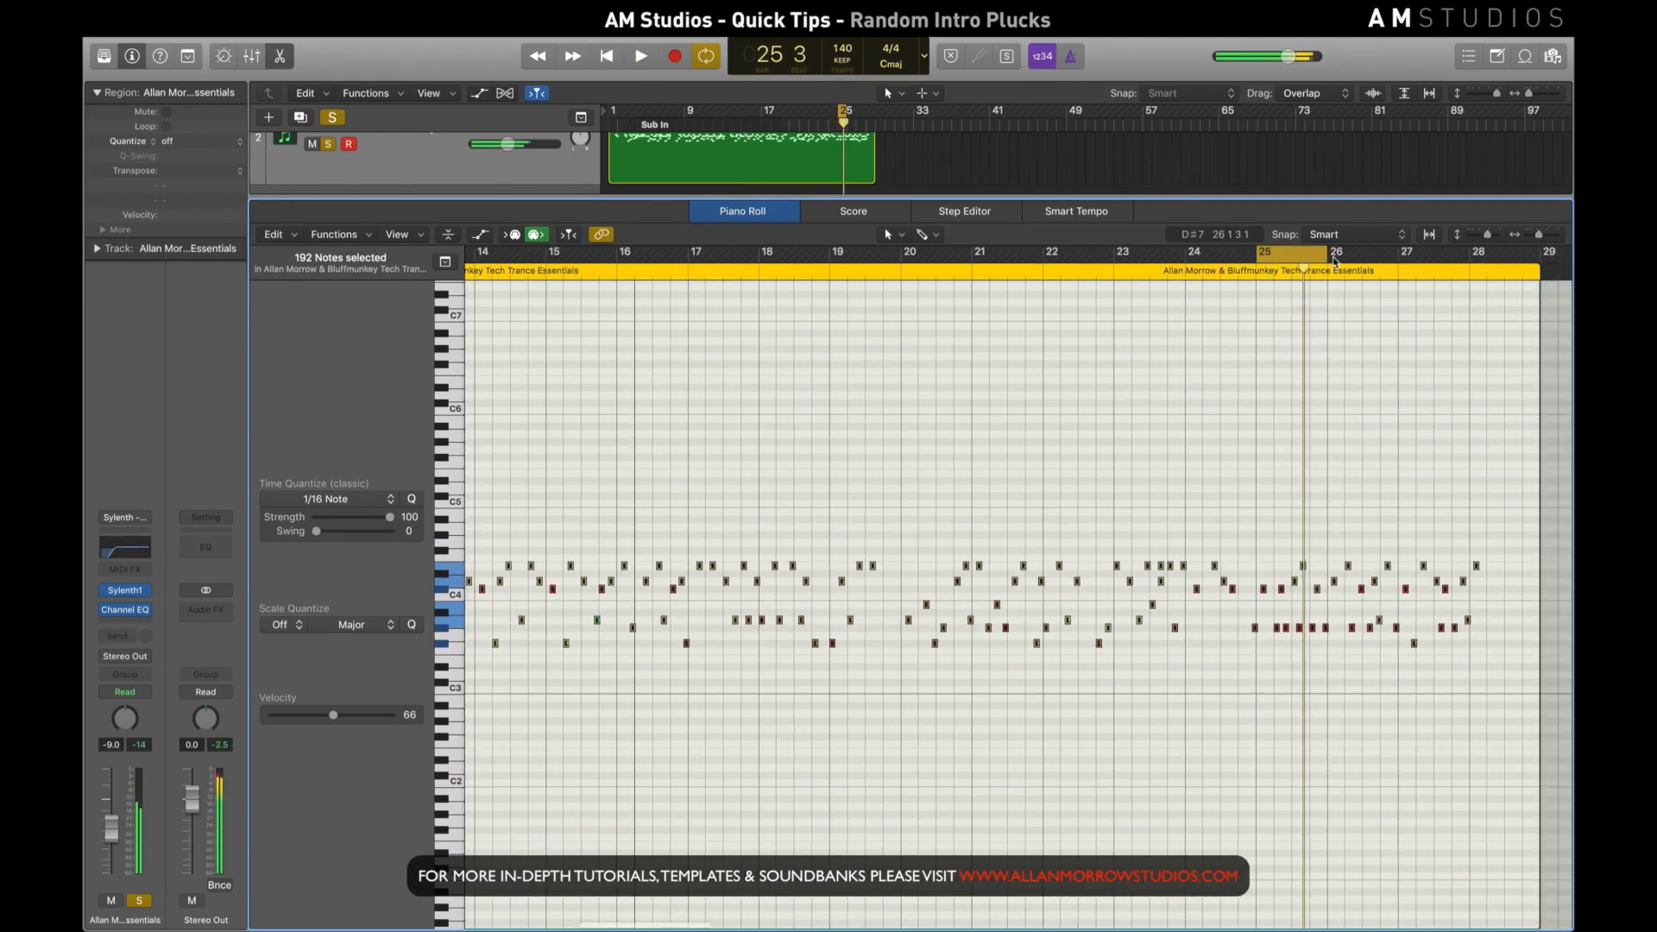
pyautogui.moveTo(1294, 254); pyautogui.dragTo(1365, 309)
pyautogui.press('space')
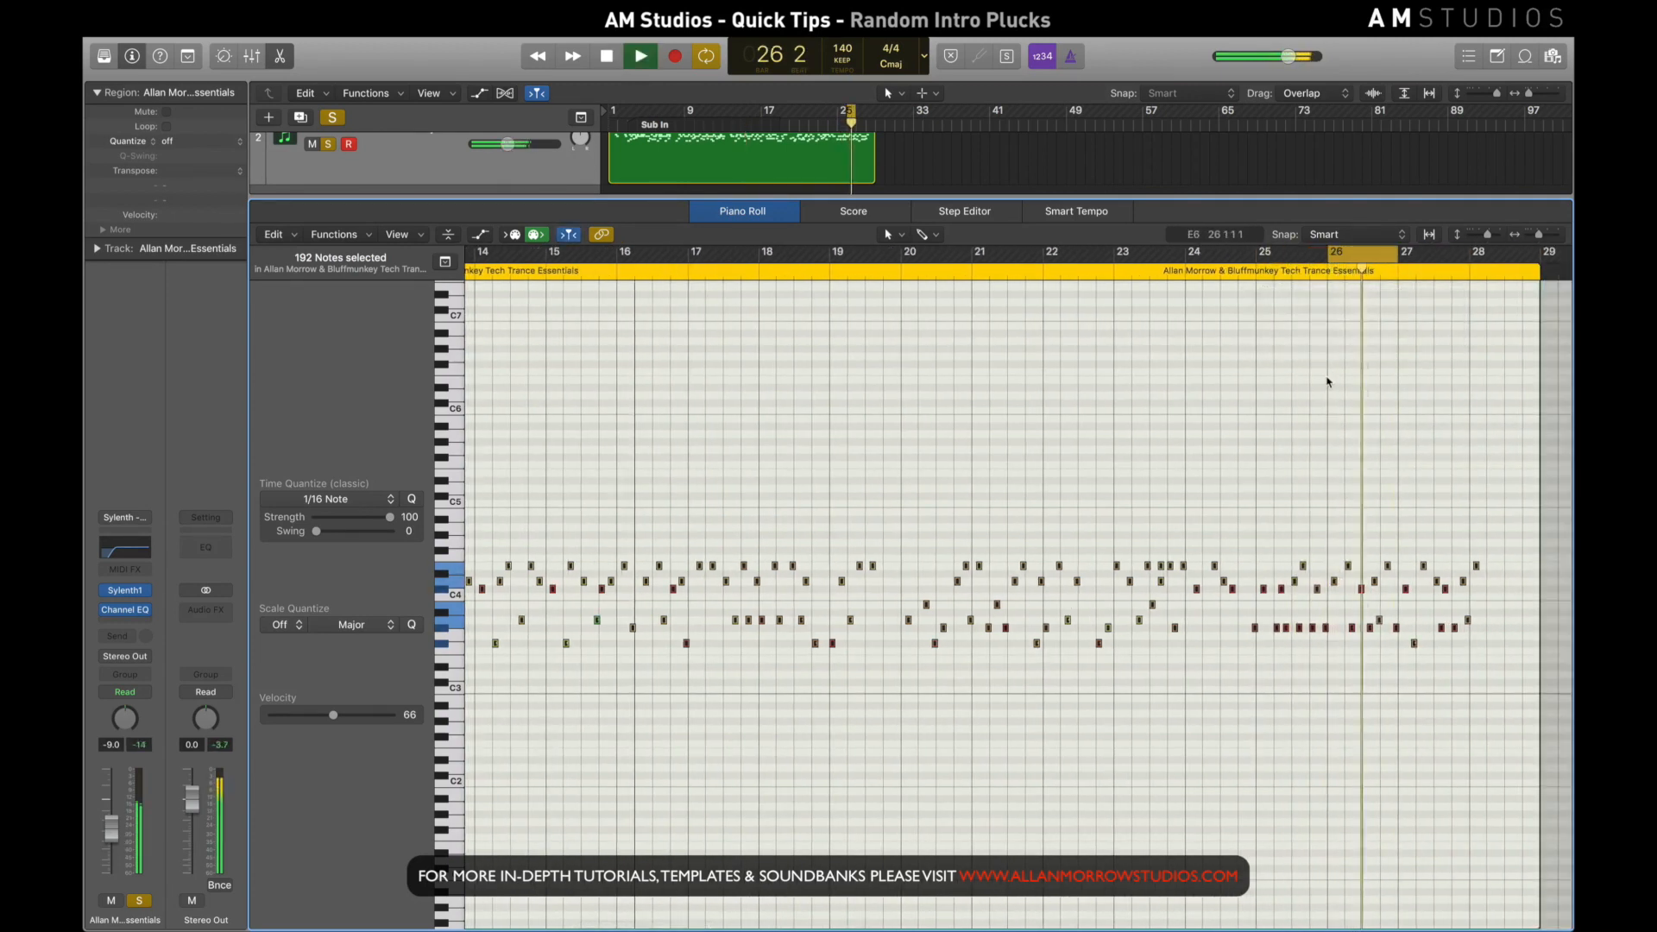
pyautogui.press('space')
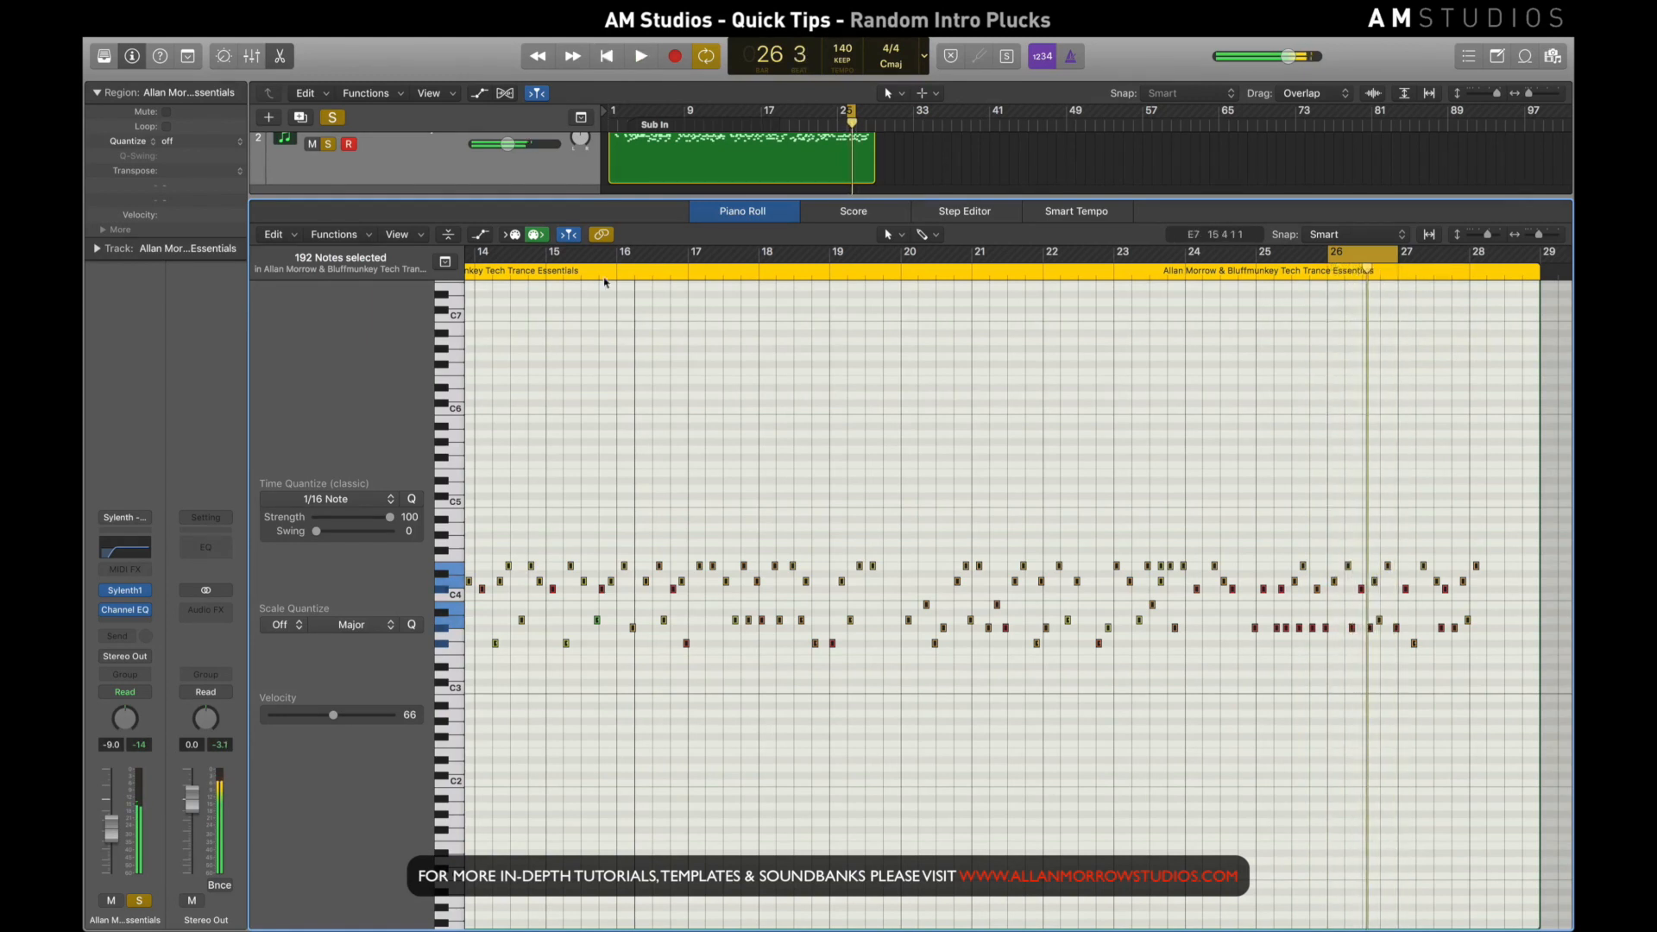
# Close the note editor and move the looped Kick bass bounce region to start at bar 41
pyautogui.click(732, 219)
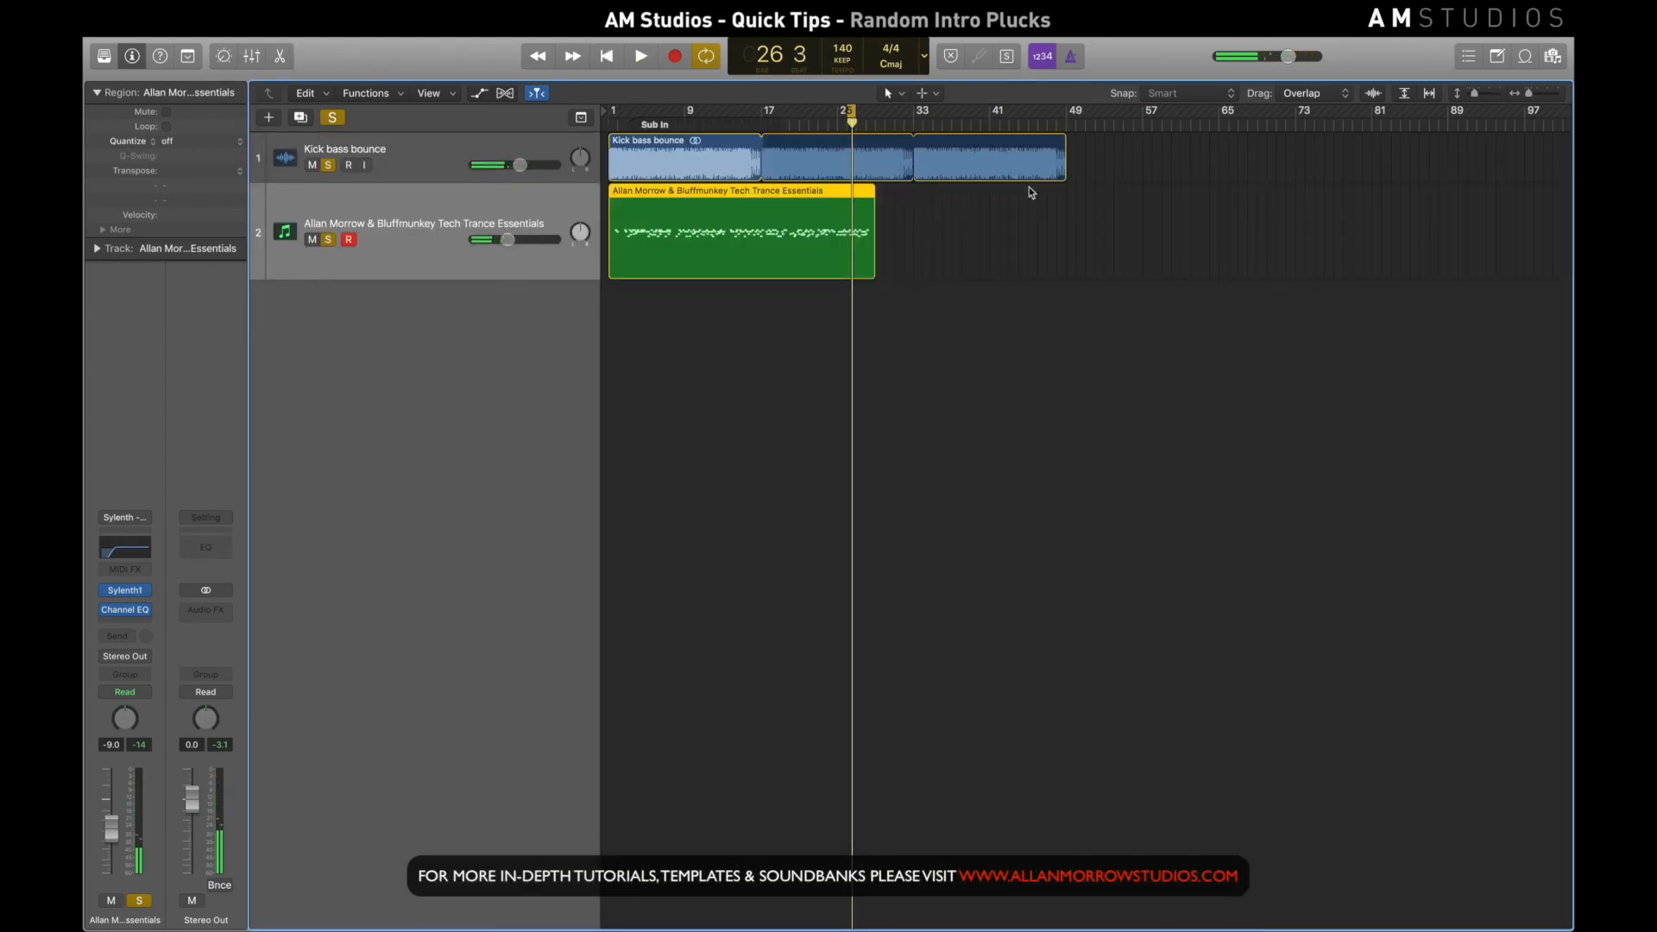
pyautogui.moveTo(708, 157); pyautogui.dragTo(1089, 170)
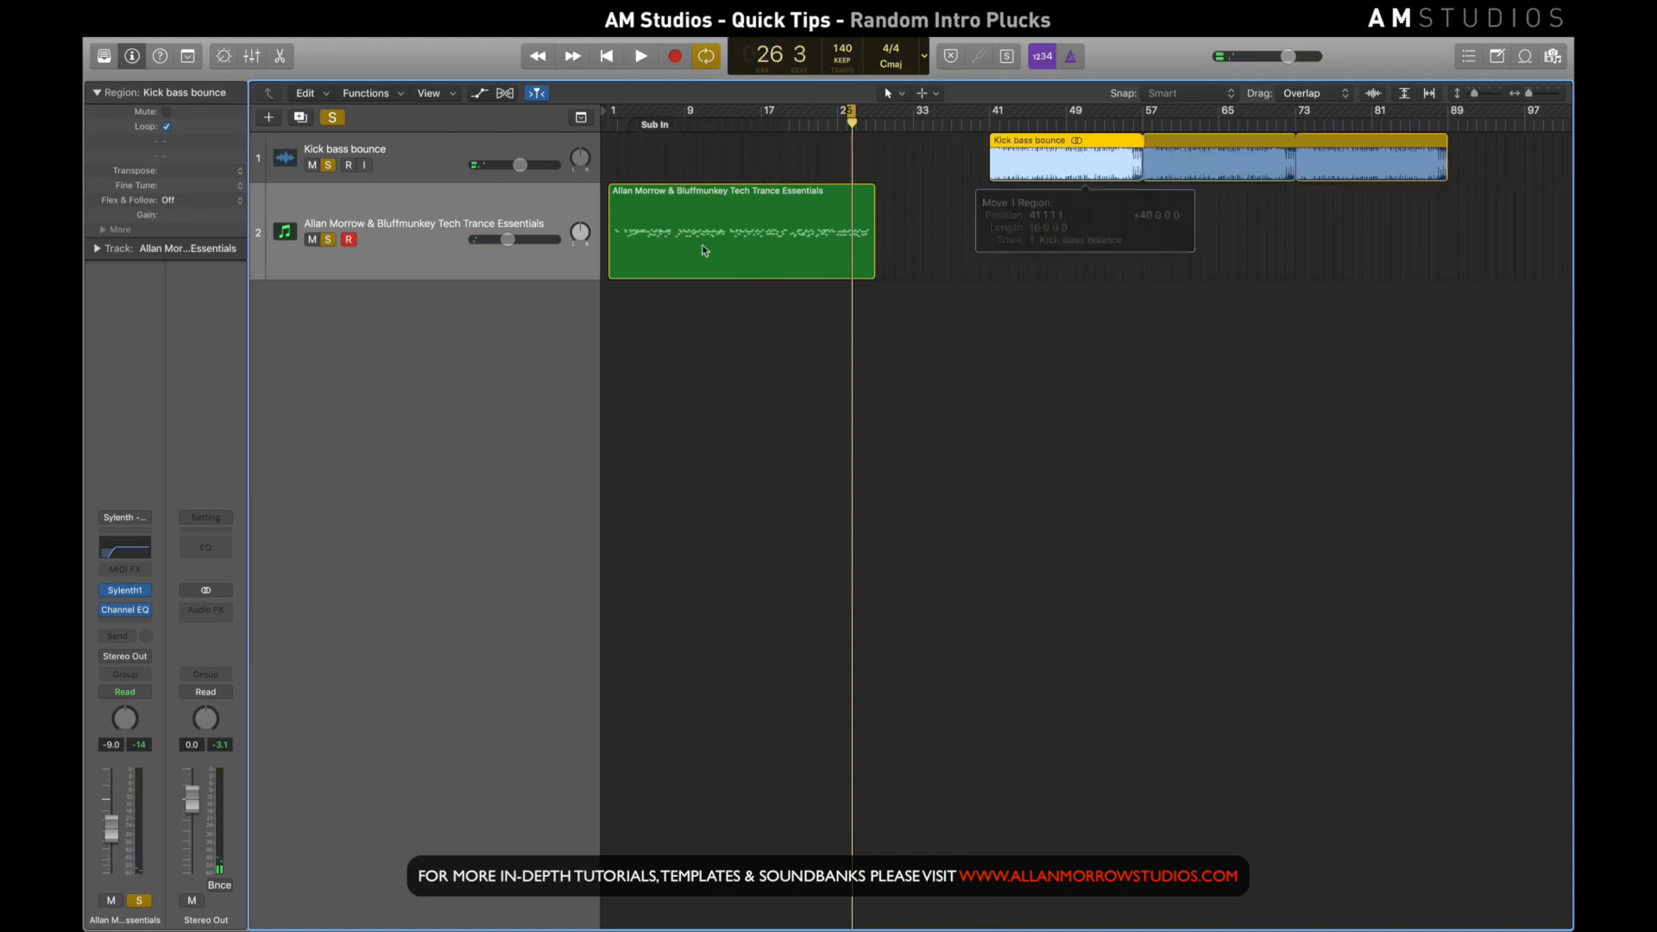
pyautogui.click(912, 248)
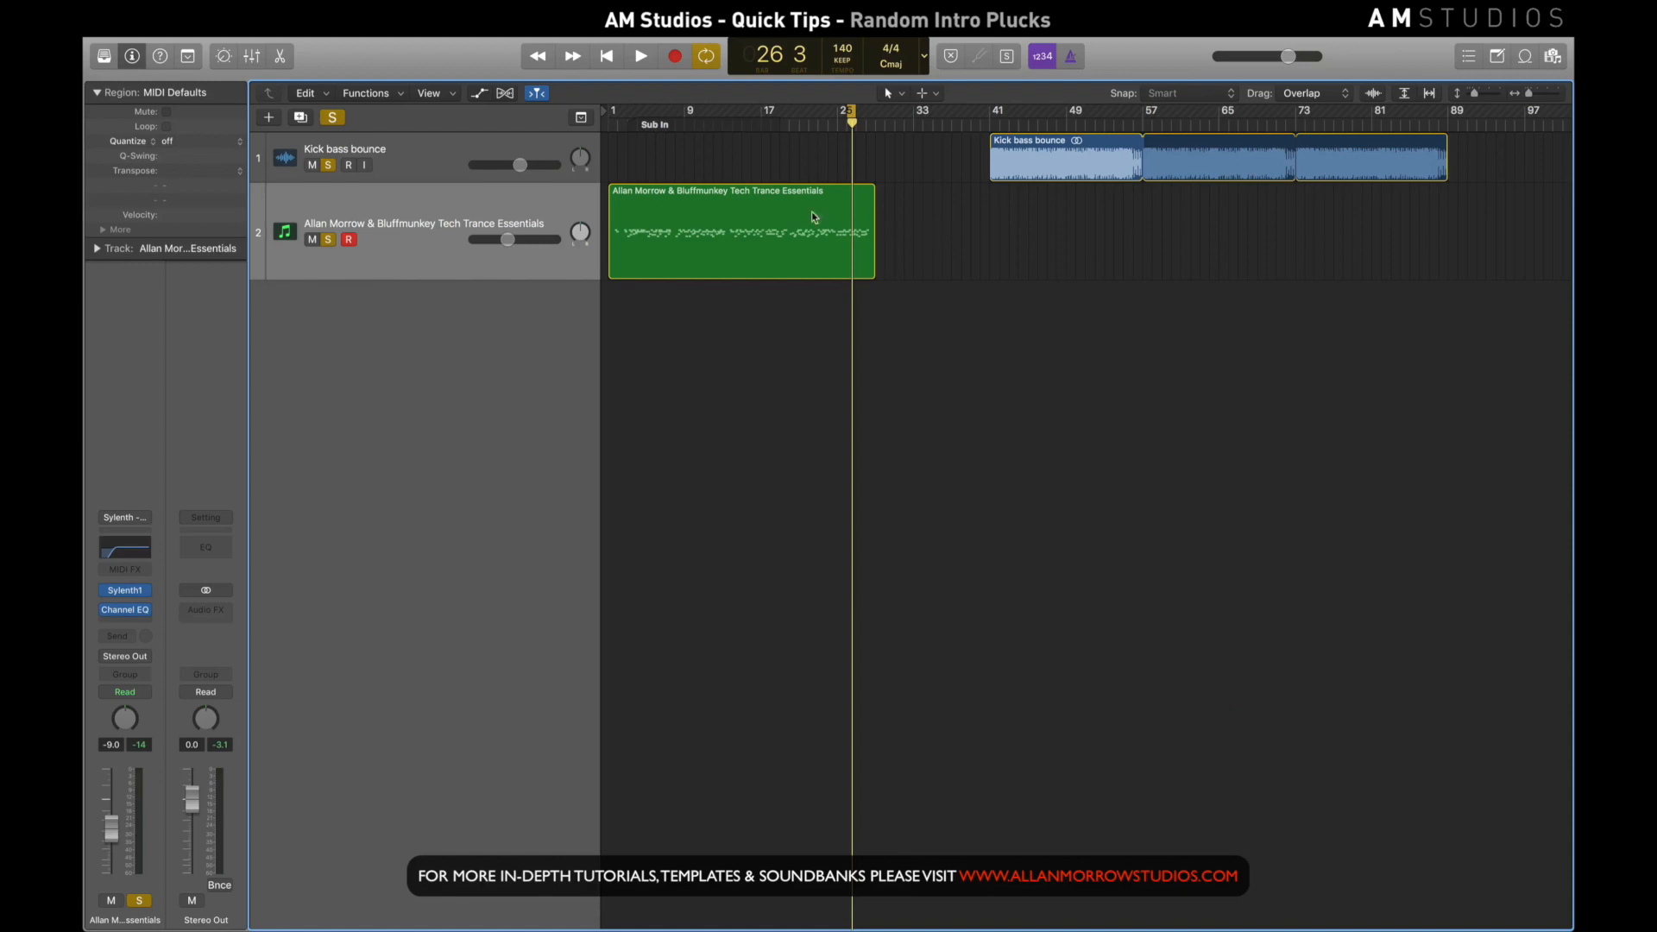
# Play bar 22 as a one-bar cycle and divide the pluck region at bars 22 and 23
pyautogui.moveTo(851, 112); pyautogui.dragTo(812, 113)
pyautogui.press('space')
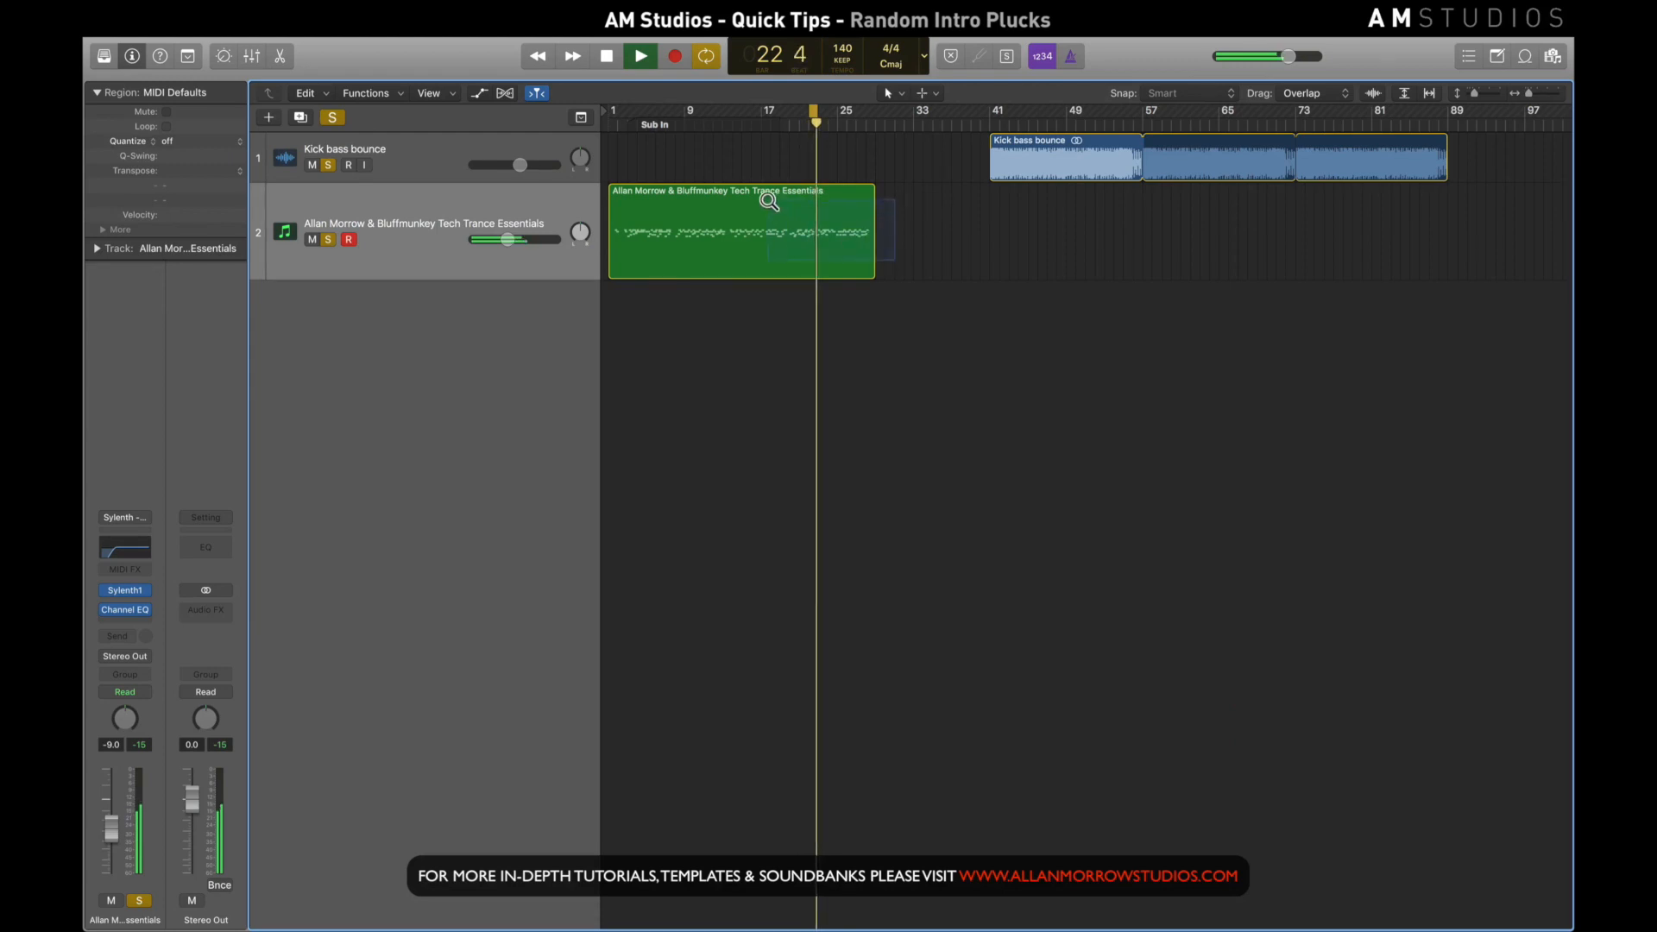
pyautogui.moveTo(765, 199); pyautogui.dragTo(894, 249)
pyautogui.moveTo(946, 161); pyautogui.dragTo(945, 160)
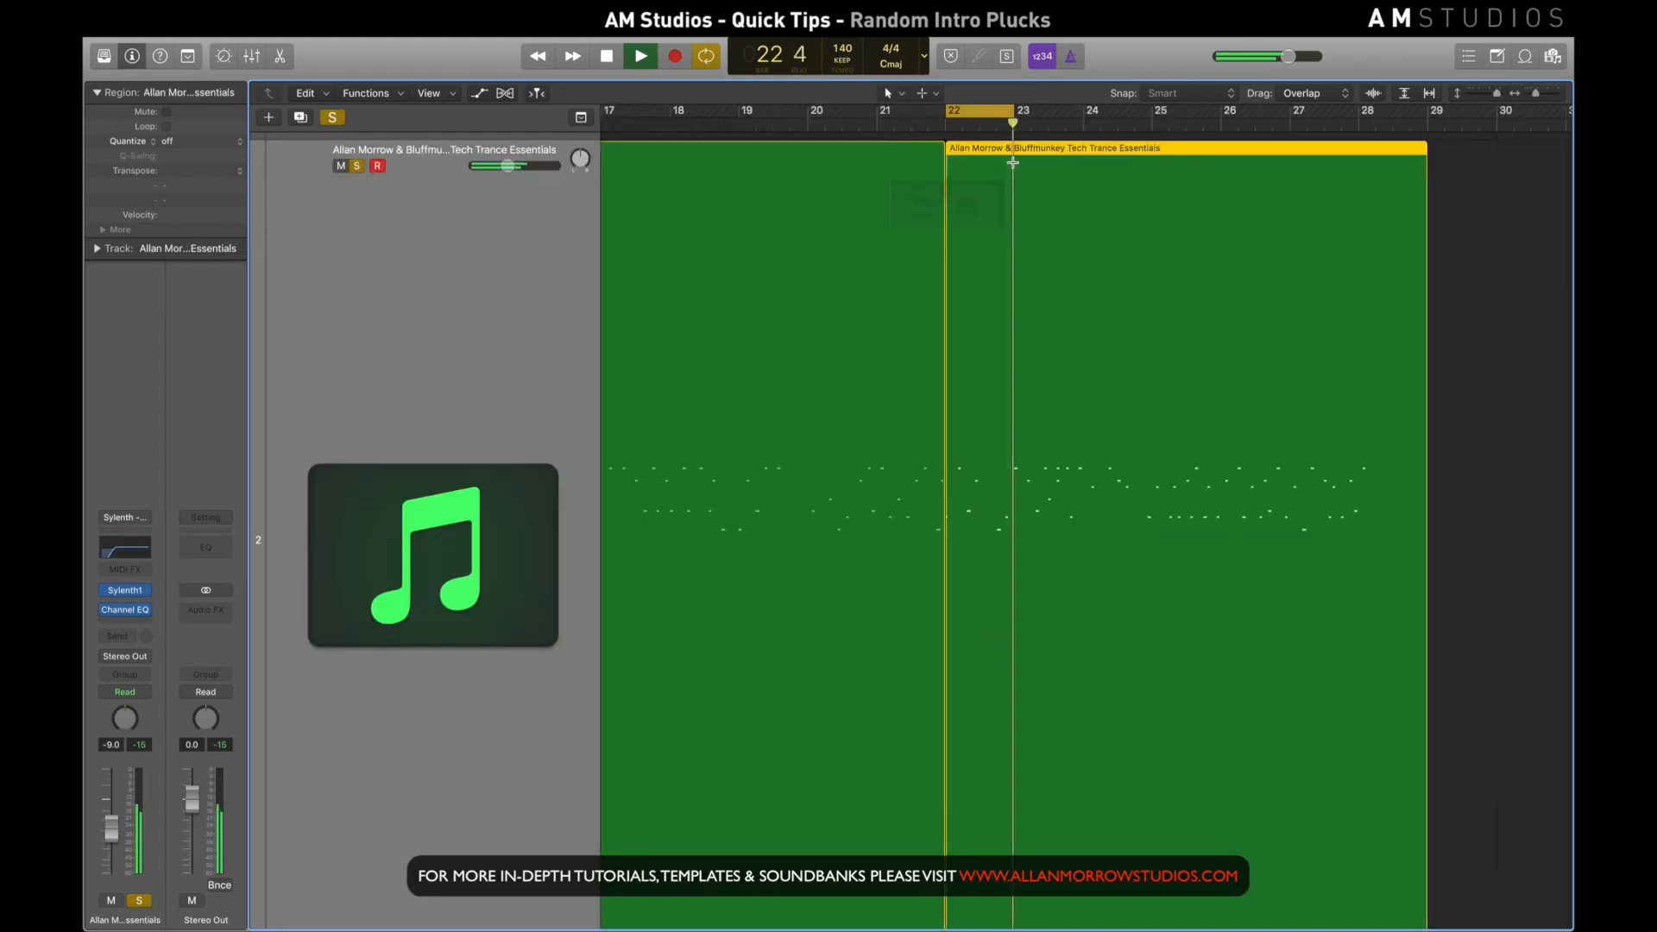
pyautogui.click(1015, 242)
pyautogui.keyDown('ctrl'); pyautogui.keyDown('alt'); pyautogui.click(1084, 357); pyautogui.keyUp('alt'); pyautogui.keyUp('ctrl')
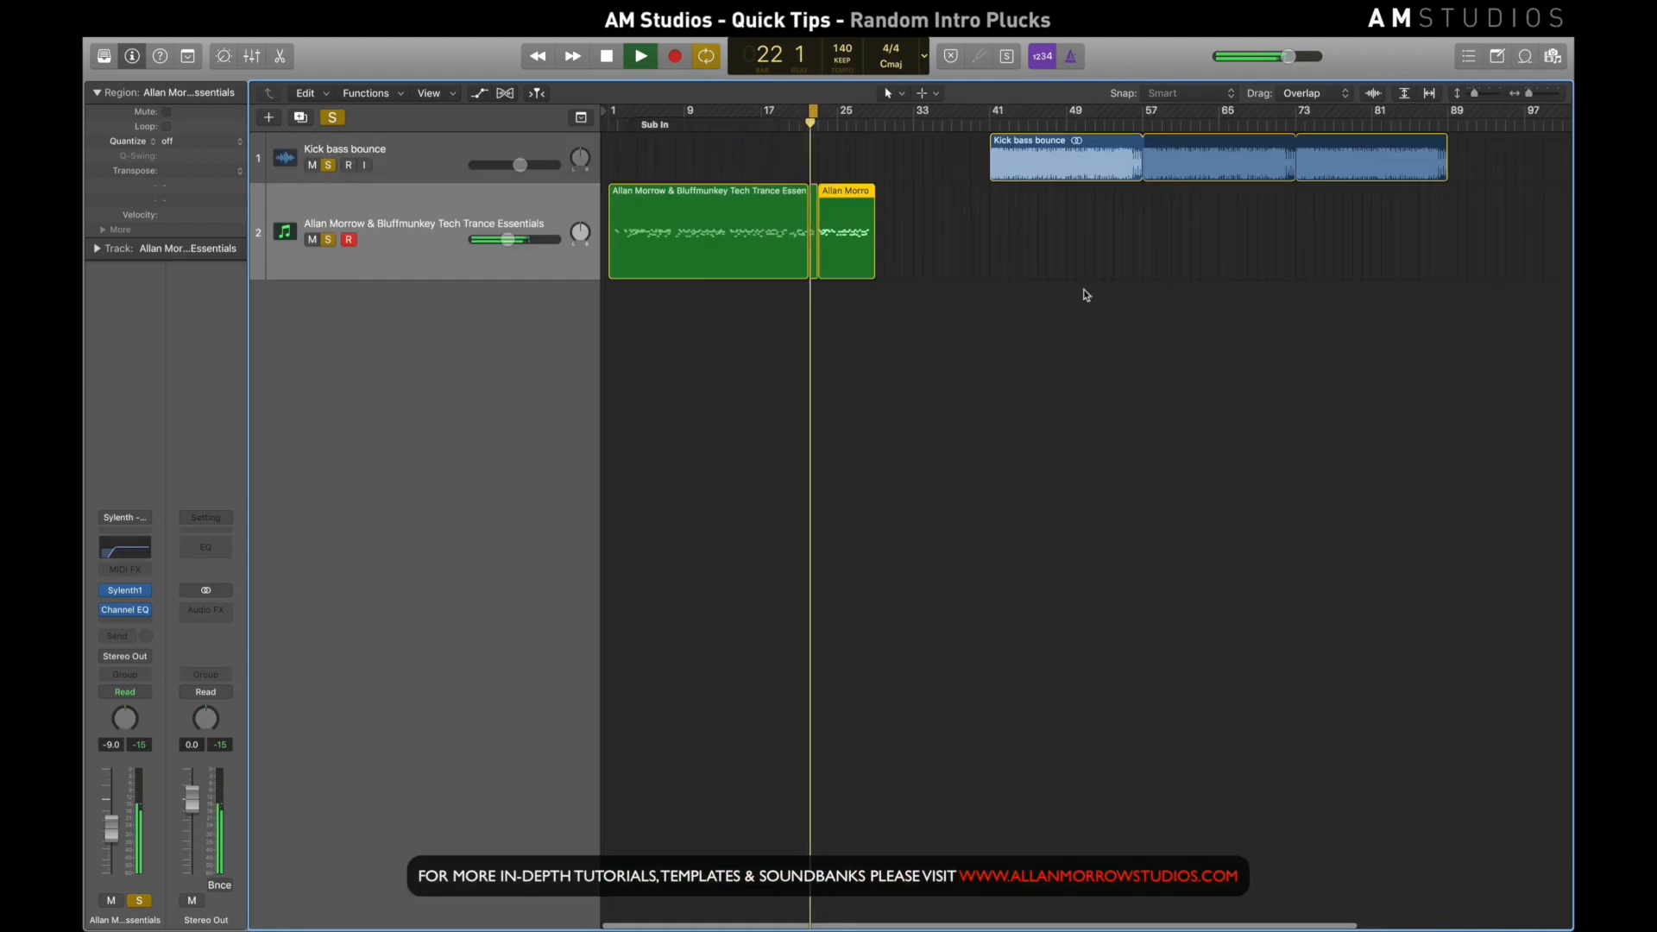
# Copy the one-bar pluck region from bar 22 to bar 41, beneath the start of the kick loop
pyautogui.click(1083, 292)
pyautogui.click(813, 226)
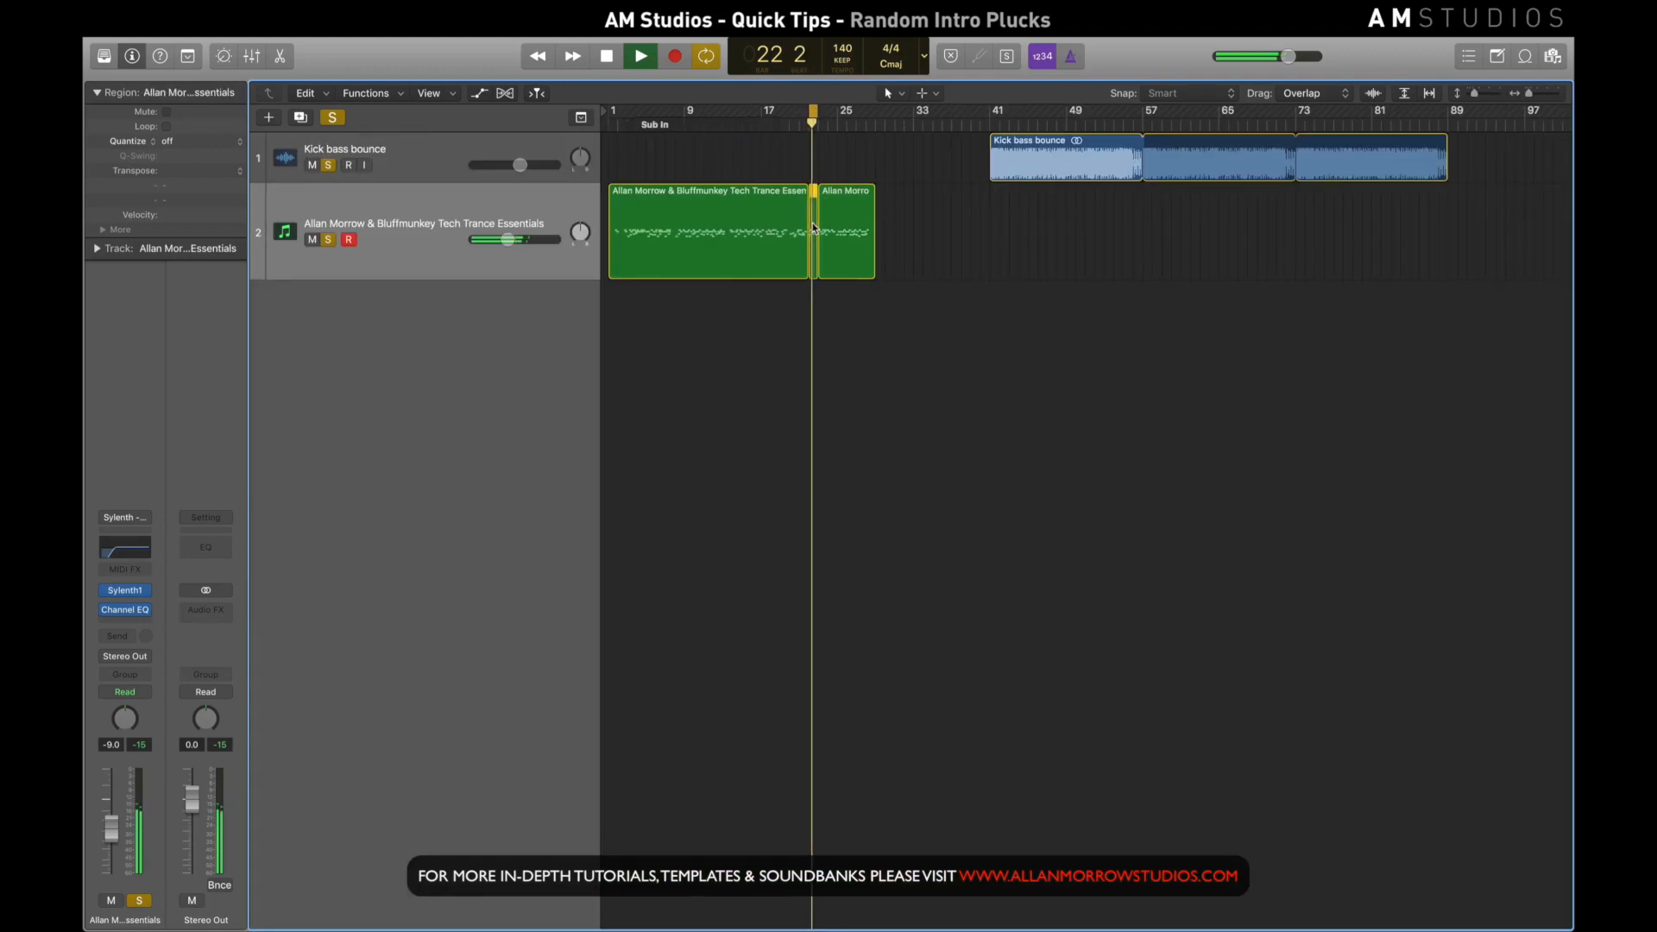
pyautogui.moveTo(813, 228); pyautogui.dragTo(987, 227)
# Set the cycle range from bar 41 to bar 56, turn solo off, and play the pluck bar with the kick bass
pyautogui.moveTo(991, 111); pyautogui.dragTo(1100, 145)
pyautogui.press('space')
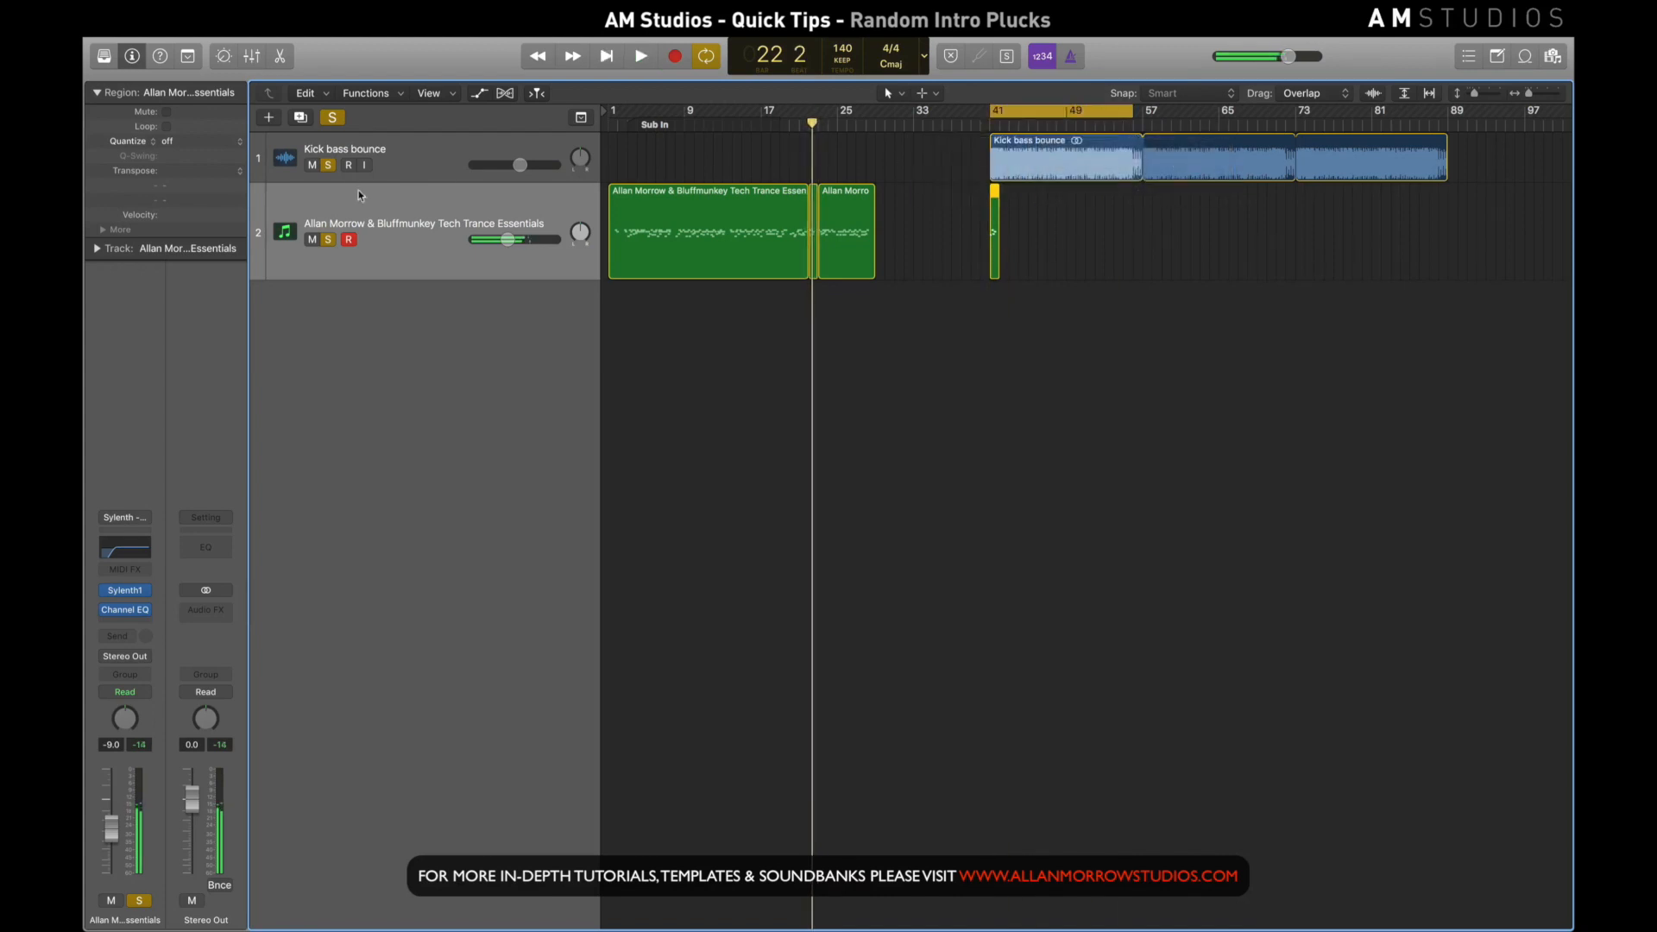
pyautogui.click(343, 125)
pyautogui.press('space')
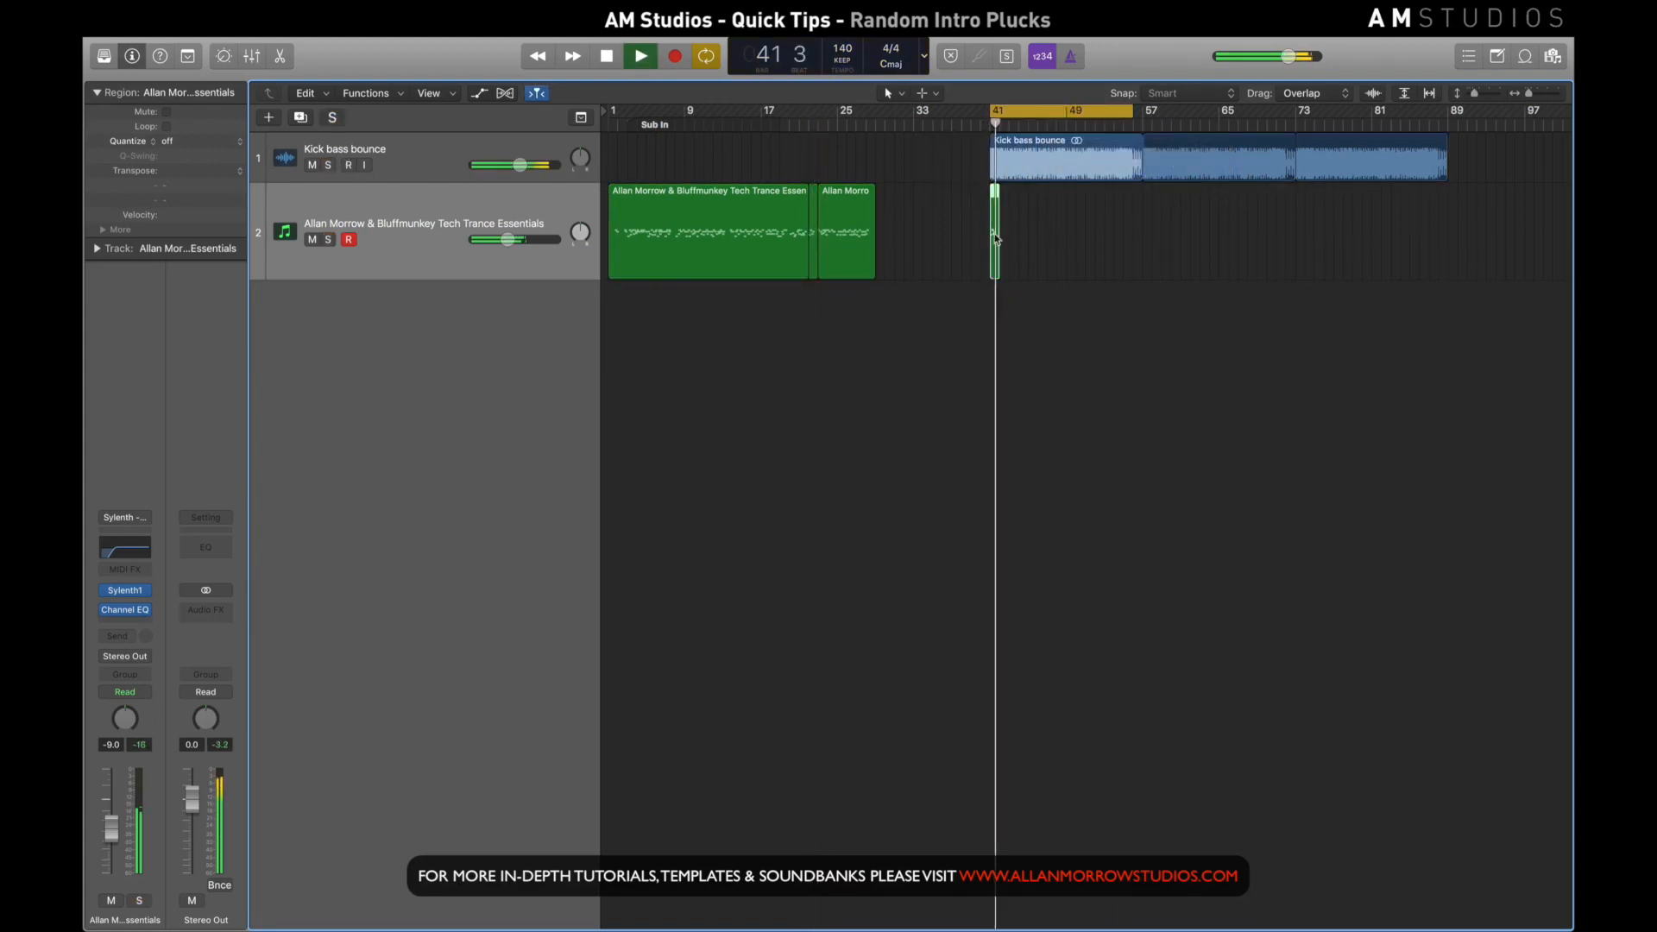
pyautogui.press('space')
# Loop the pluck region at bar 41, extend it to bar 57, and repeat its one-bar note pattern through bar 49
pyautogui.press('l')
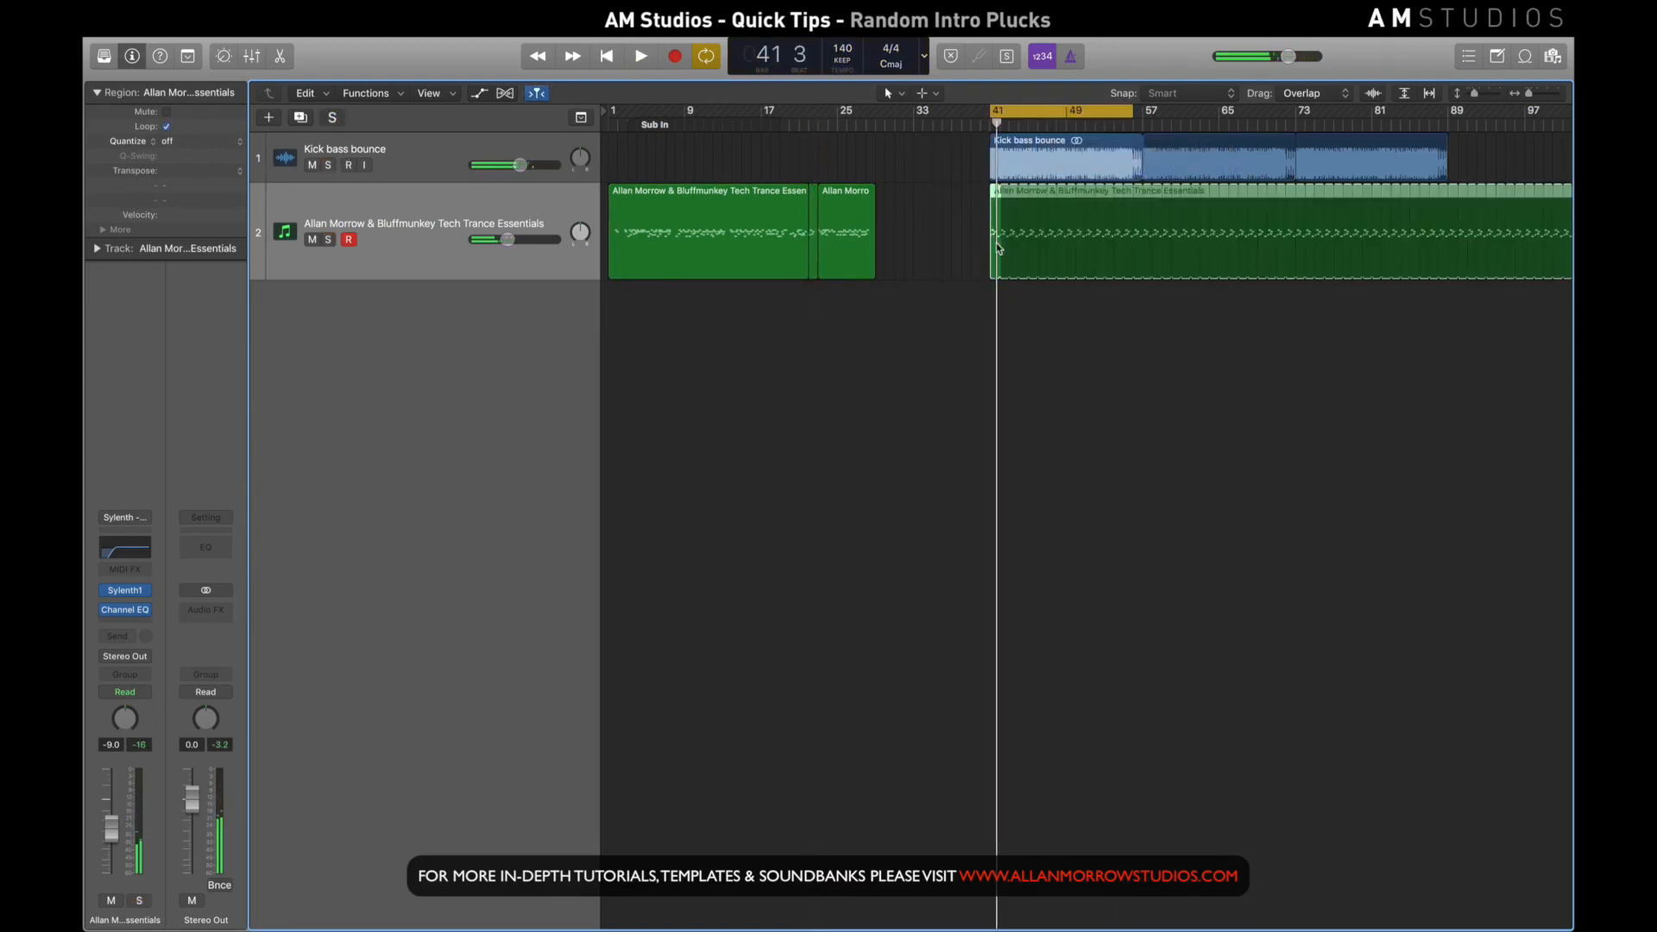
pyautogui.moveTo(996, 274); pyautogui.dragTo(1143, 274)
pyautogui.doubleClick(1058, 252)
pyautogui.moveTo(643, 657); pyautogui.dragTo(491, 528)
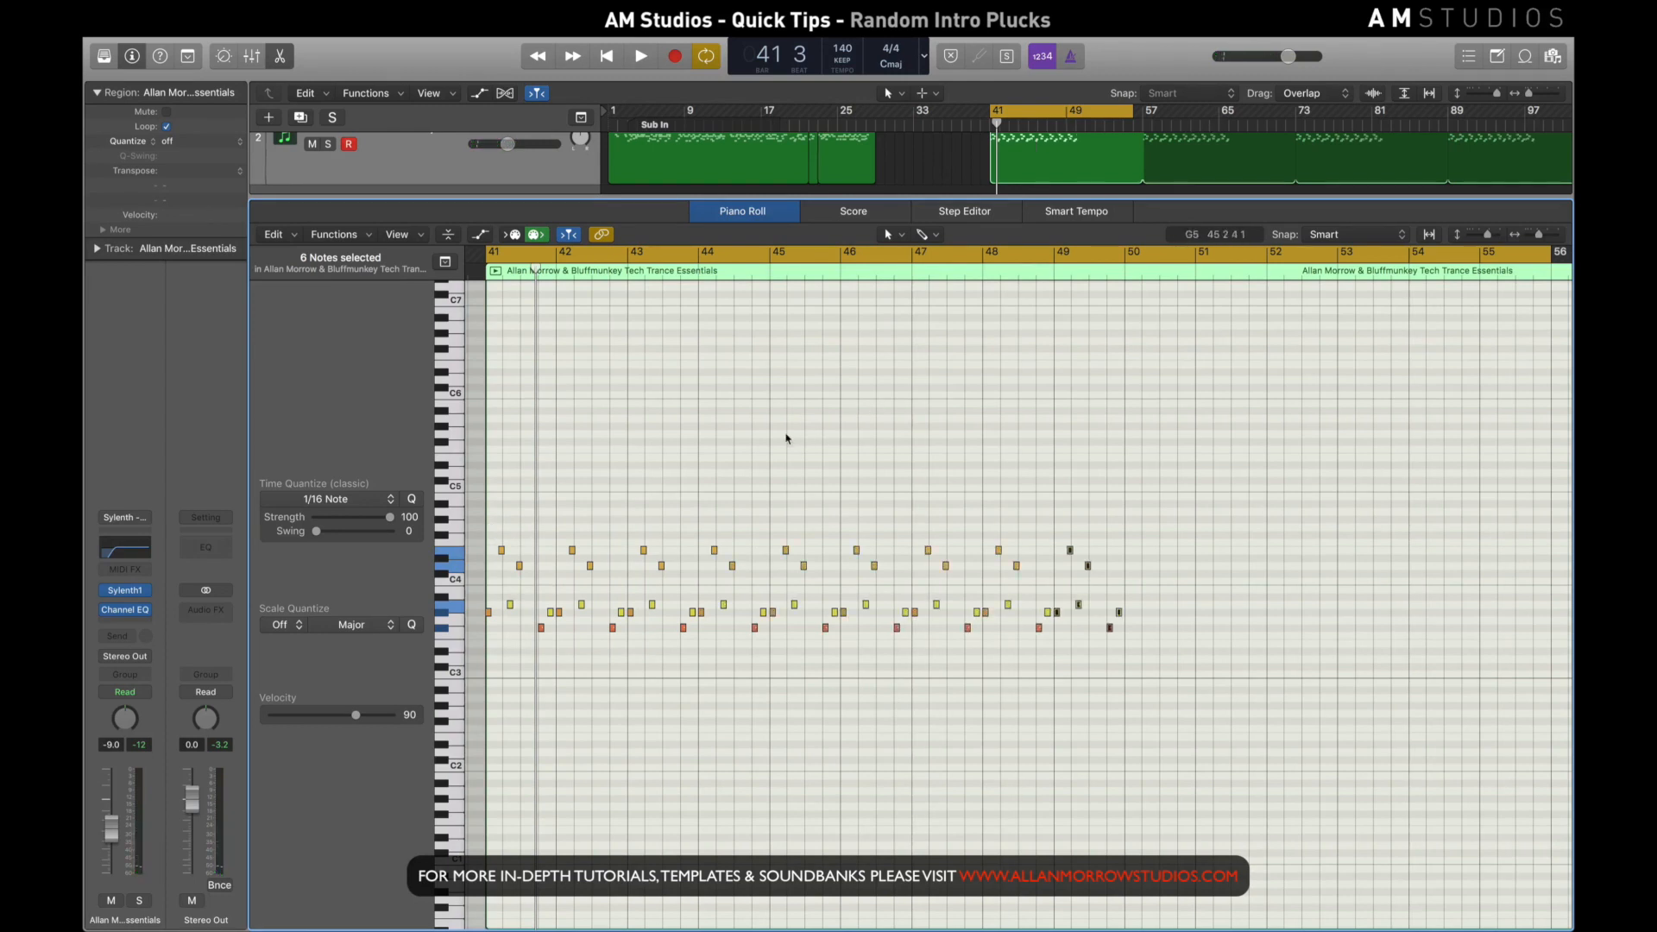
# Try a variation by raising the highest note in bar 44 two semitones, play it, and restore the note's pitch
pyautogui.click(714, 550)
pyautogui.moveTo(713, 550); pyautogui.dragTo(714, 534)
pyautogui.press('space')
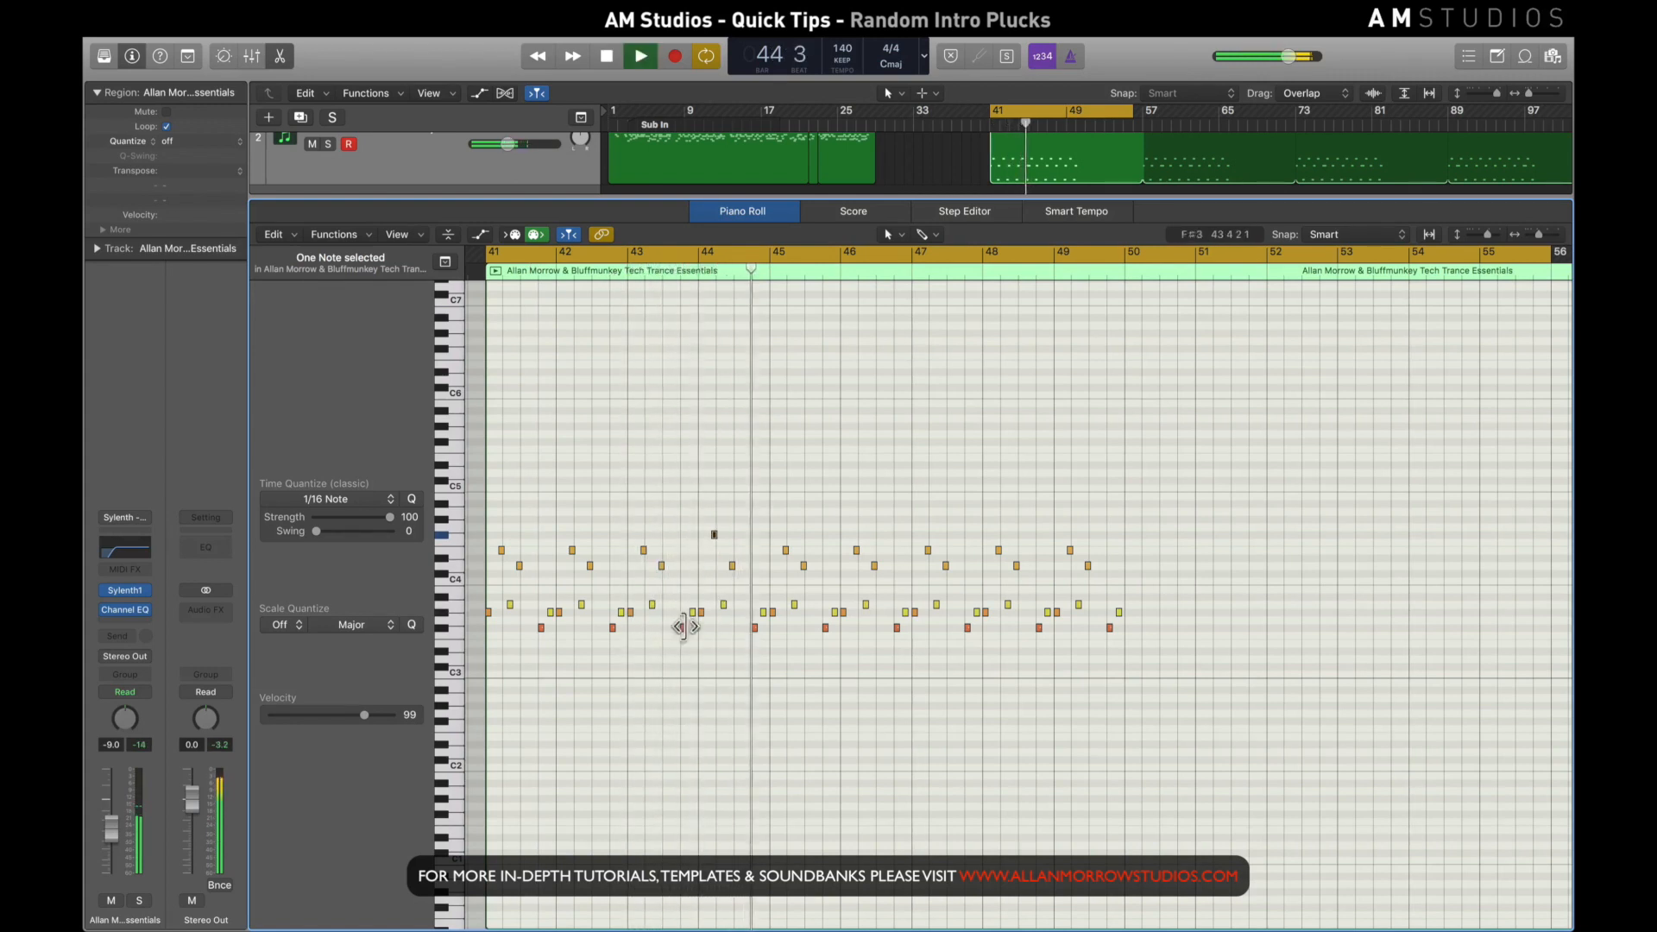
pyautogui.press('space')
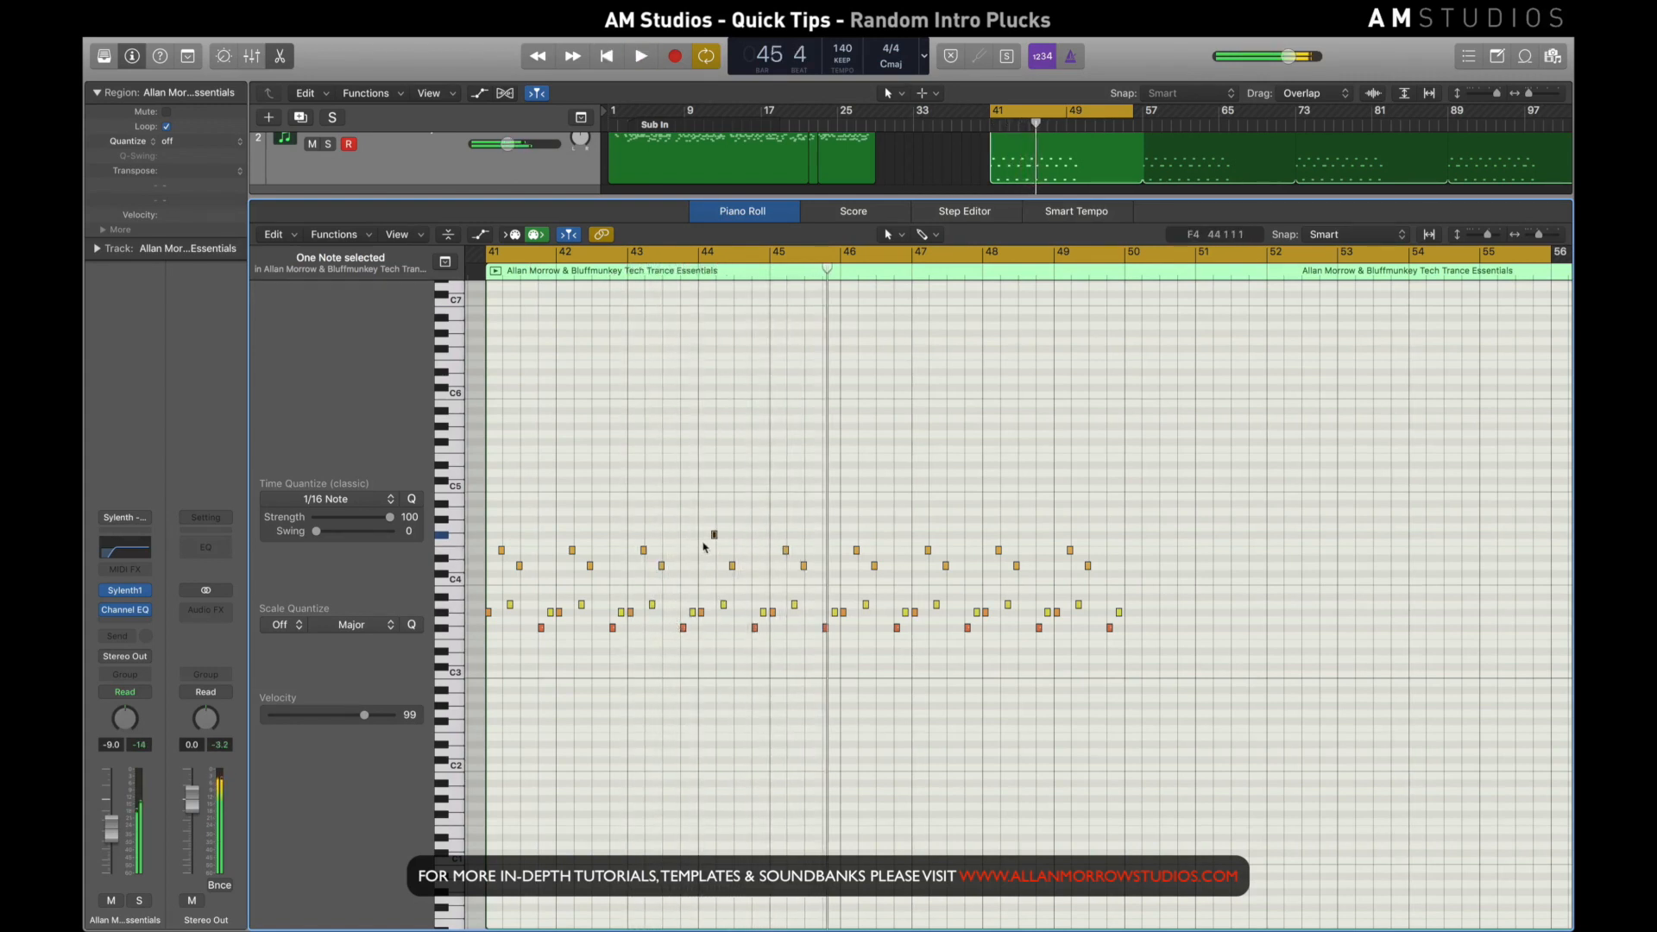
pyautogui.moveTo(714, 536); pyautogui.dragTo(714, 551)
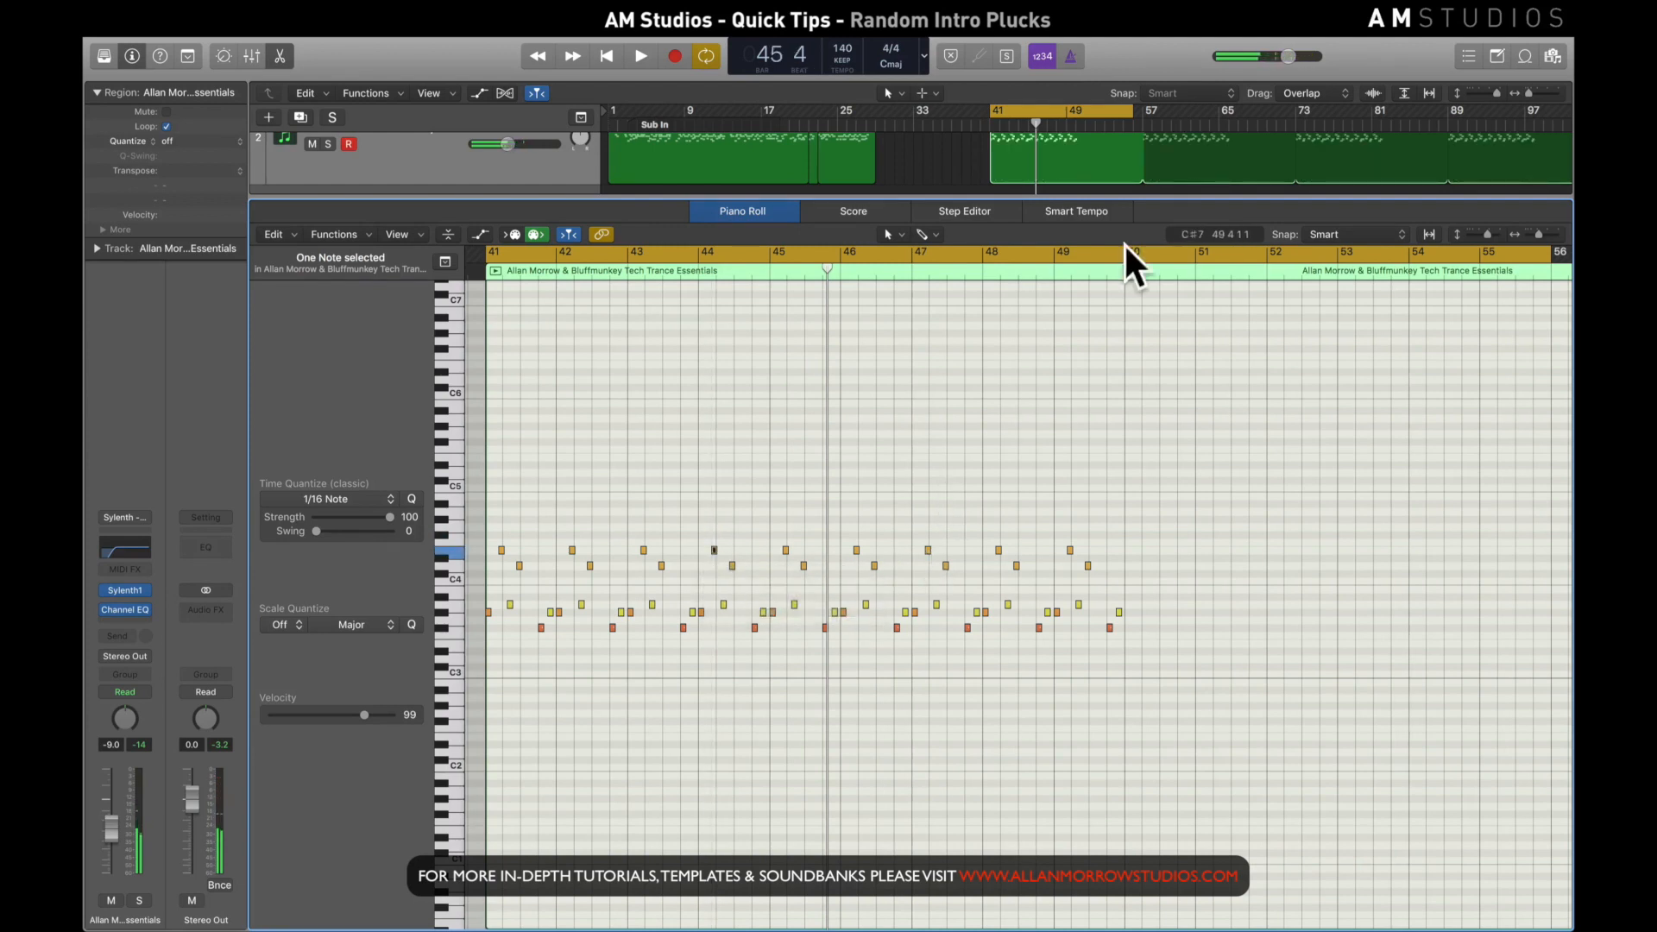
# Set a one-bar cycle over bar 9 and divide the original pluck region at bars 9 and 10
pyautogui.press('e')
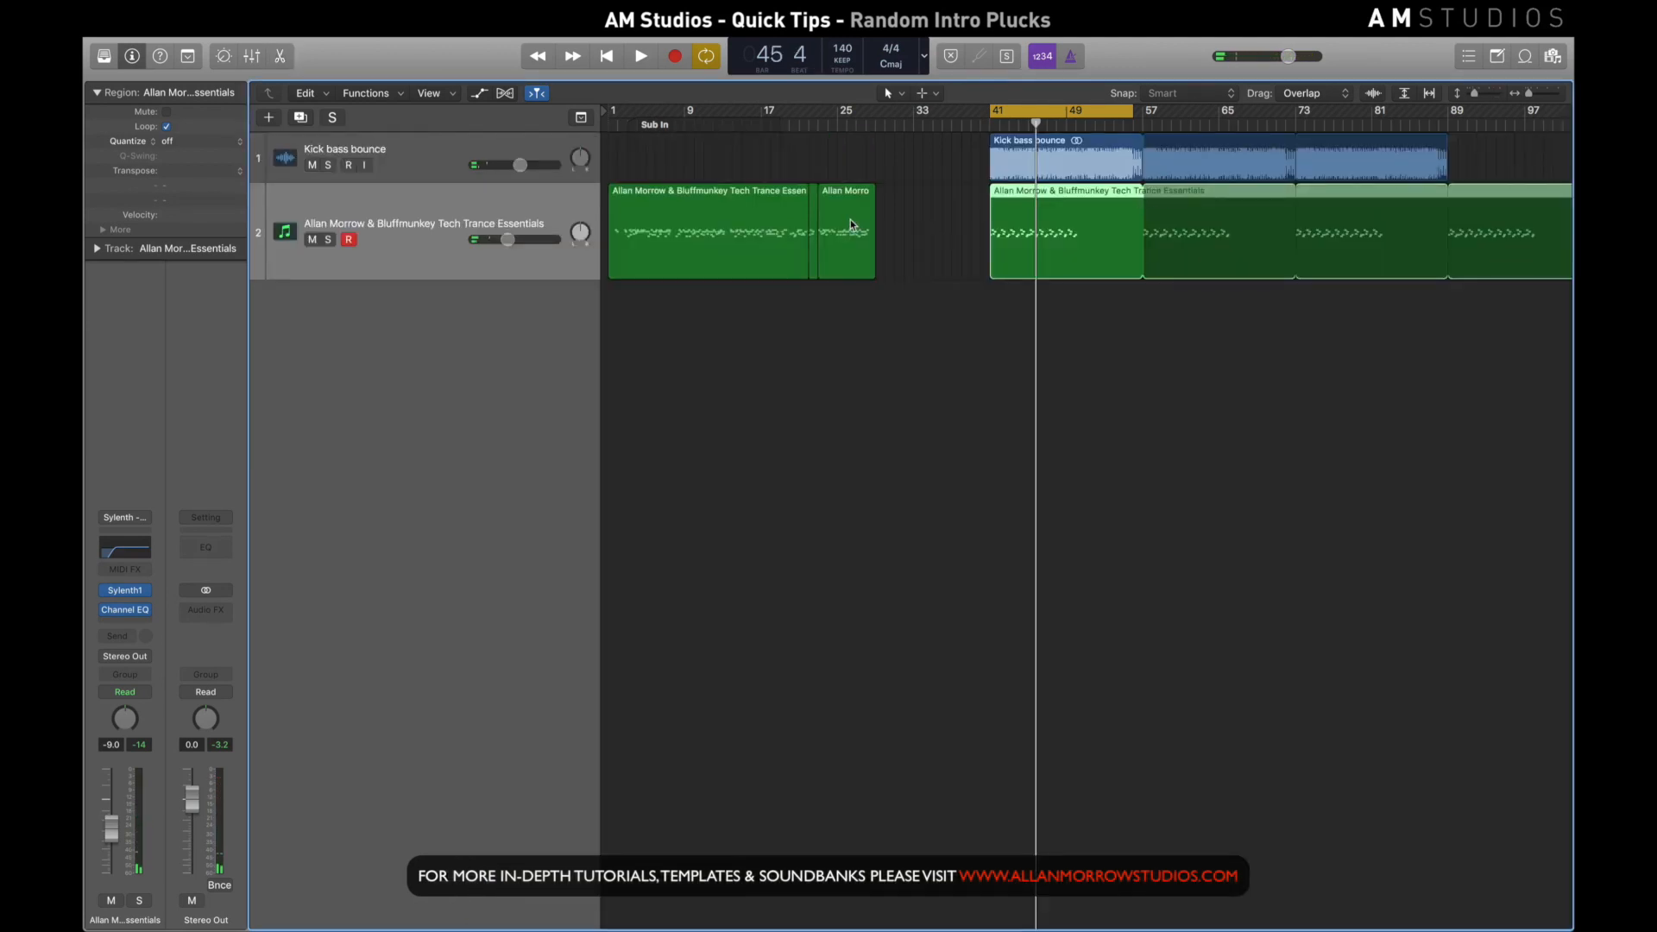
pyautogui.click(688, 114)
pyautogui.press('space')
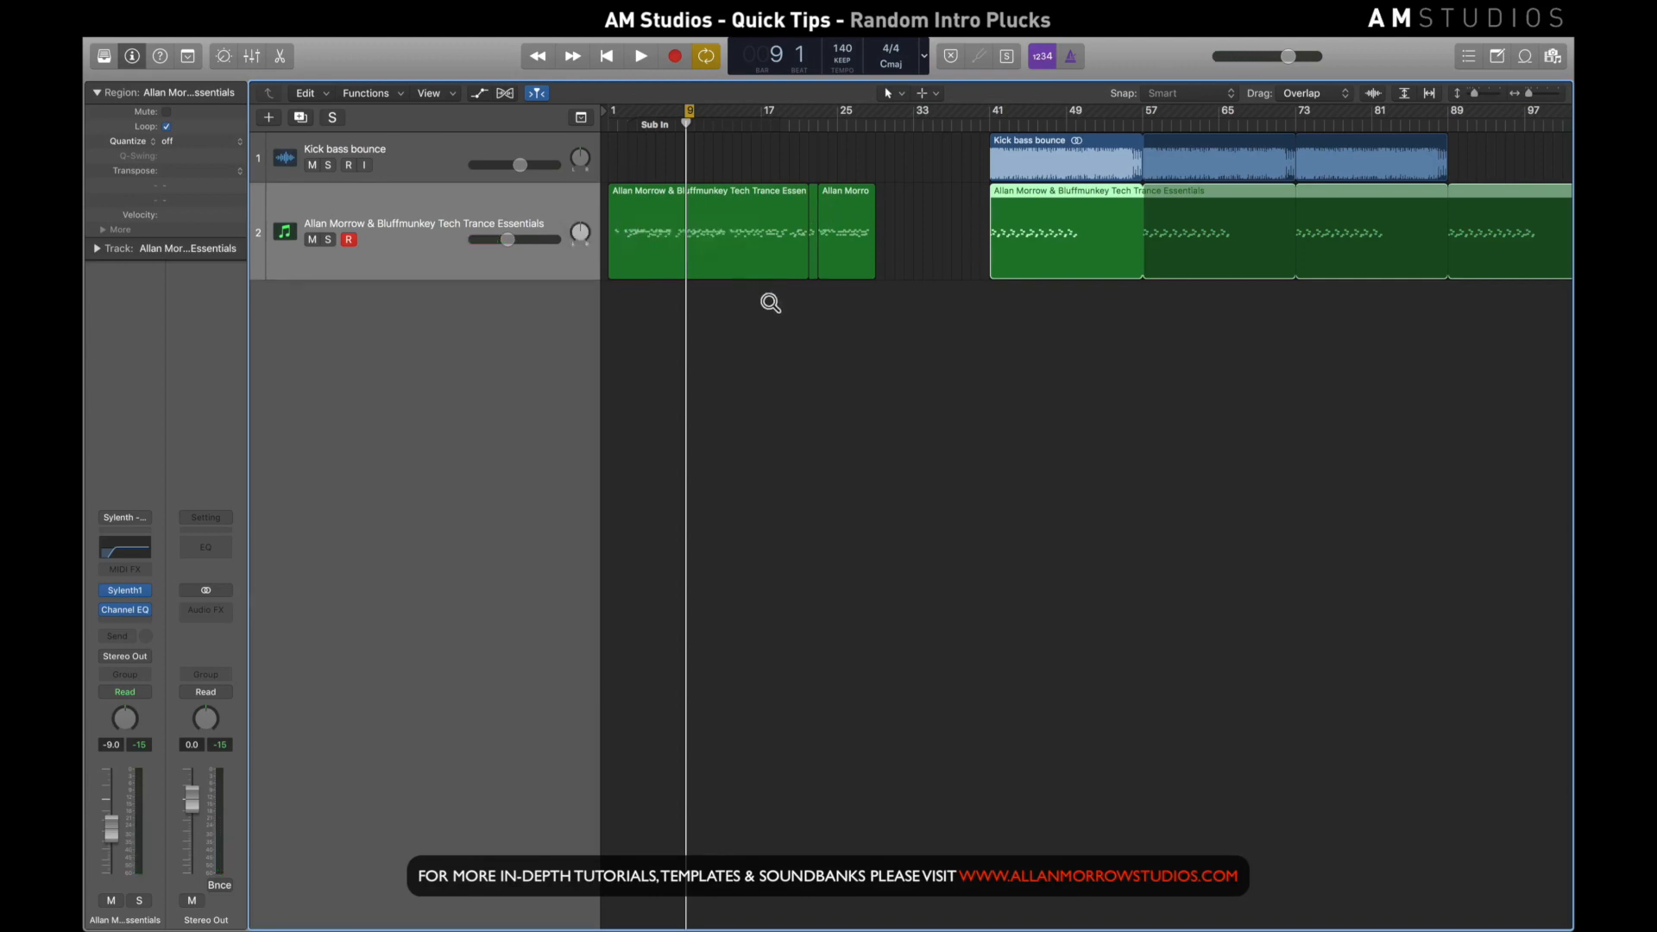
pyautogui.moveTo(771, 303); pyautogui.dragTo(655, 210)
pyautogui.keyDown('super'); pyautogui.doubleClick(853, 165); pyautogui.keyUp('super')
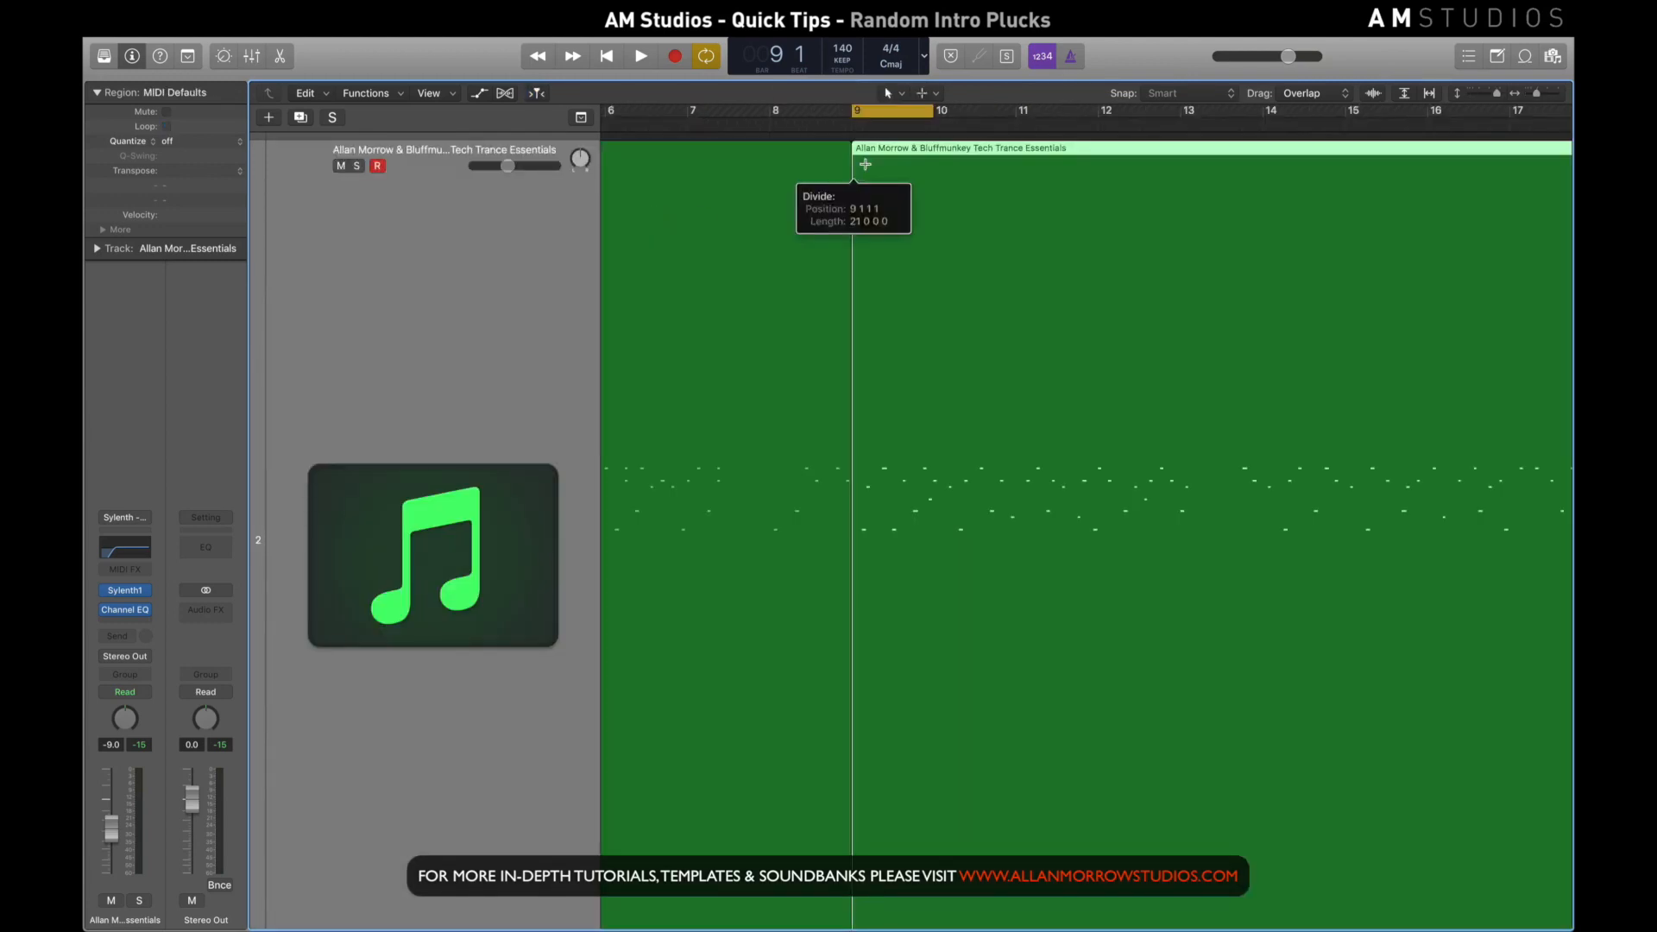
pyautogui.keyDown('super'); pyautogui.doubleClick(934, 164); pyautogui.keyUp('super')
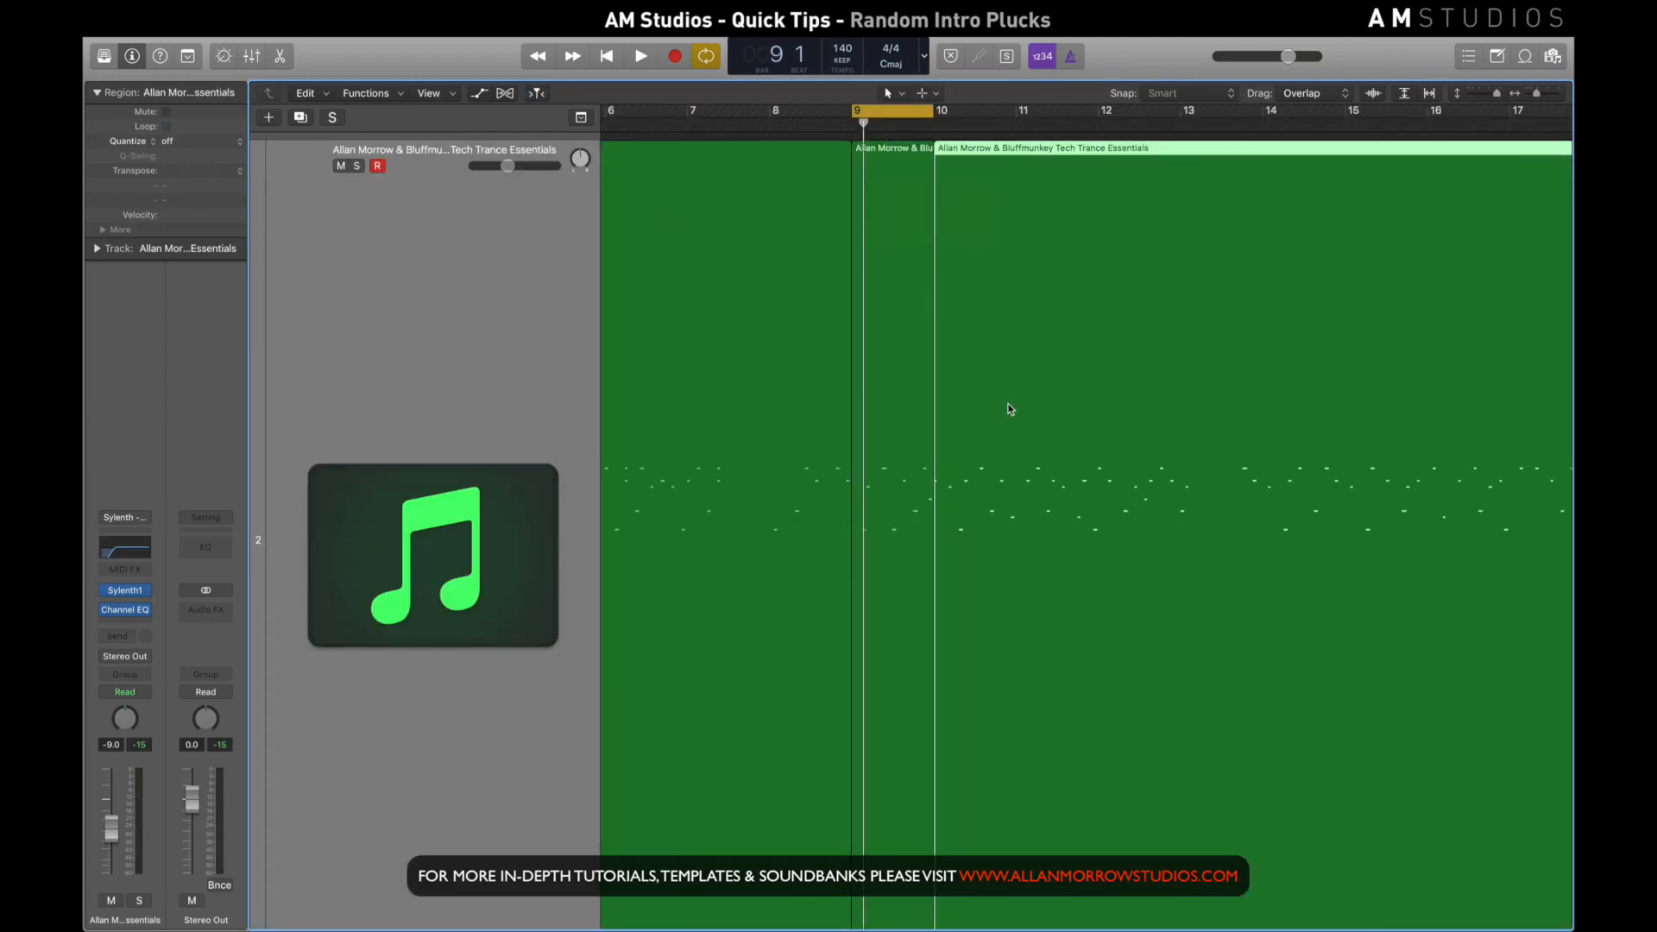
pyautogui.keyDown('ctrl'); pyautogui.keyDown('alt'); pyautogui.click(1009, 409); pyautogui.keyUp('alt'); pyautogui.keyUp('ctrl')
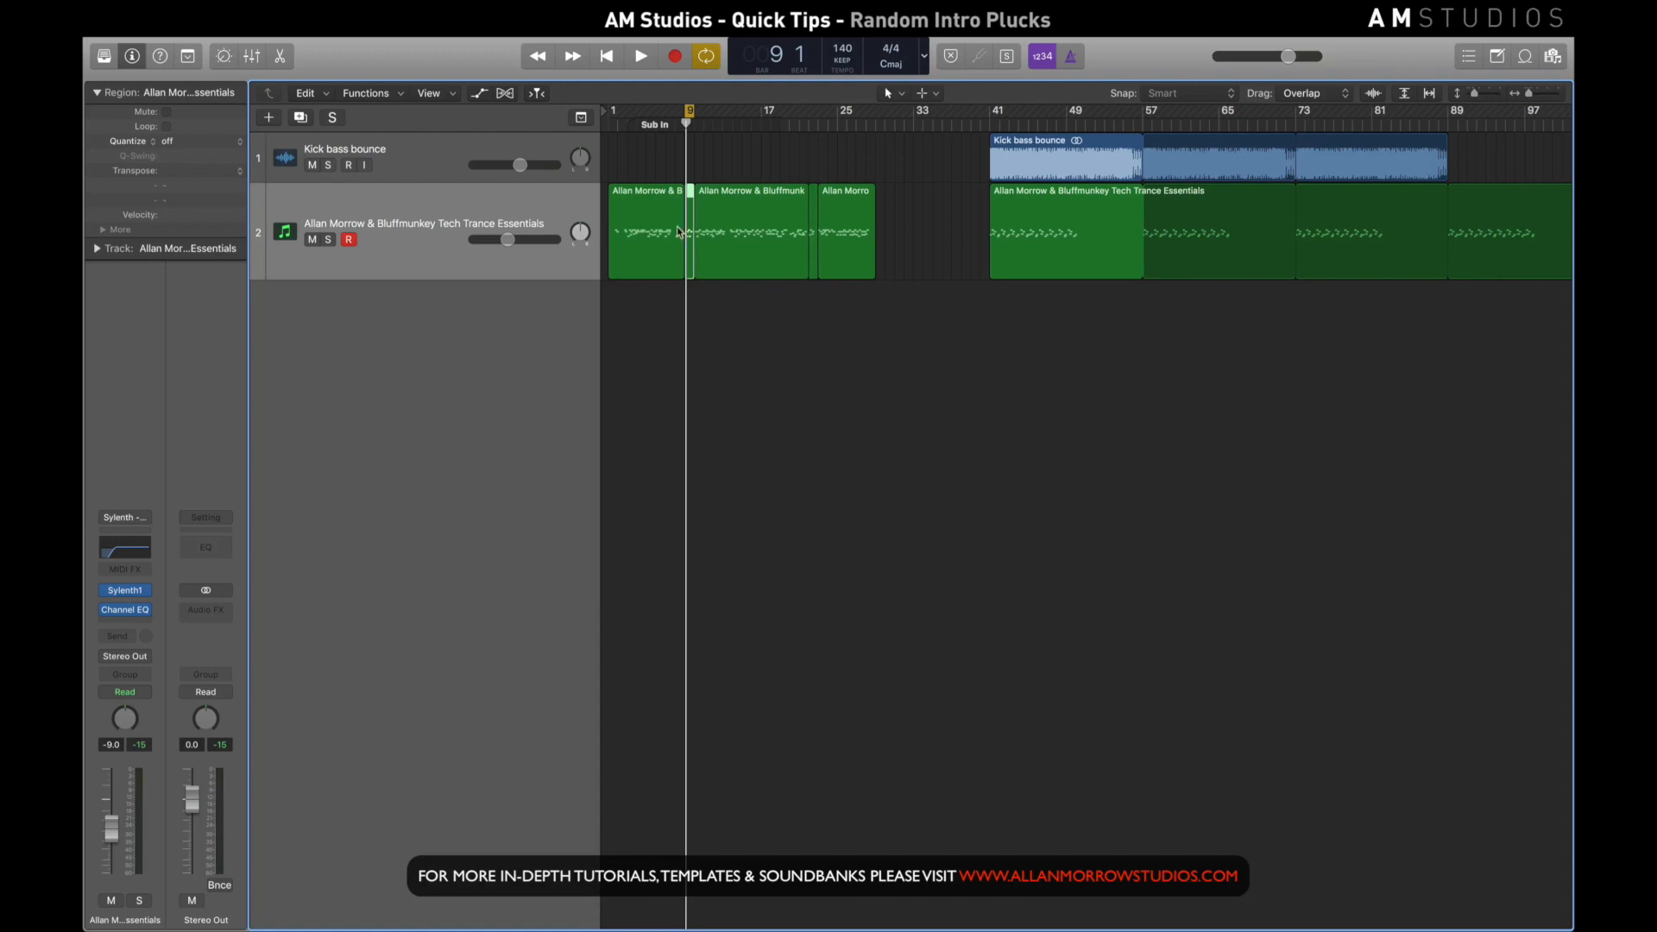
# Duplicate the pluck track, move the bar 9 region onto the new track at bar 41, and loop it
pyautogui.press('super+d')
pyautogui.moveTo(688, 208); pyautogui.dragTo(994, 326)
pyautogui.press('l')
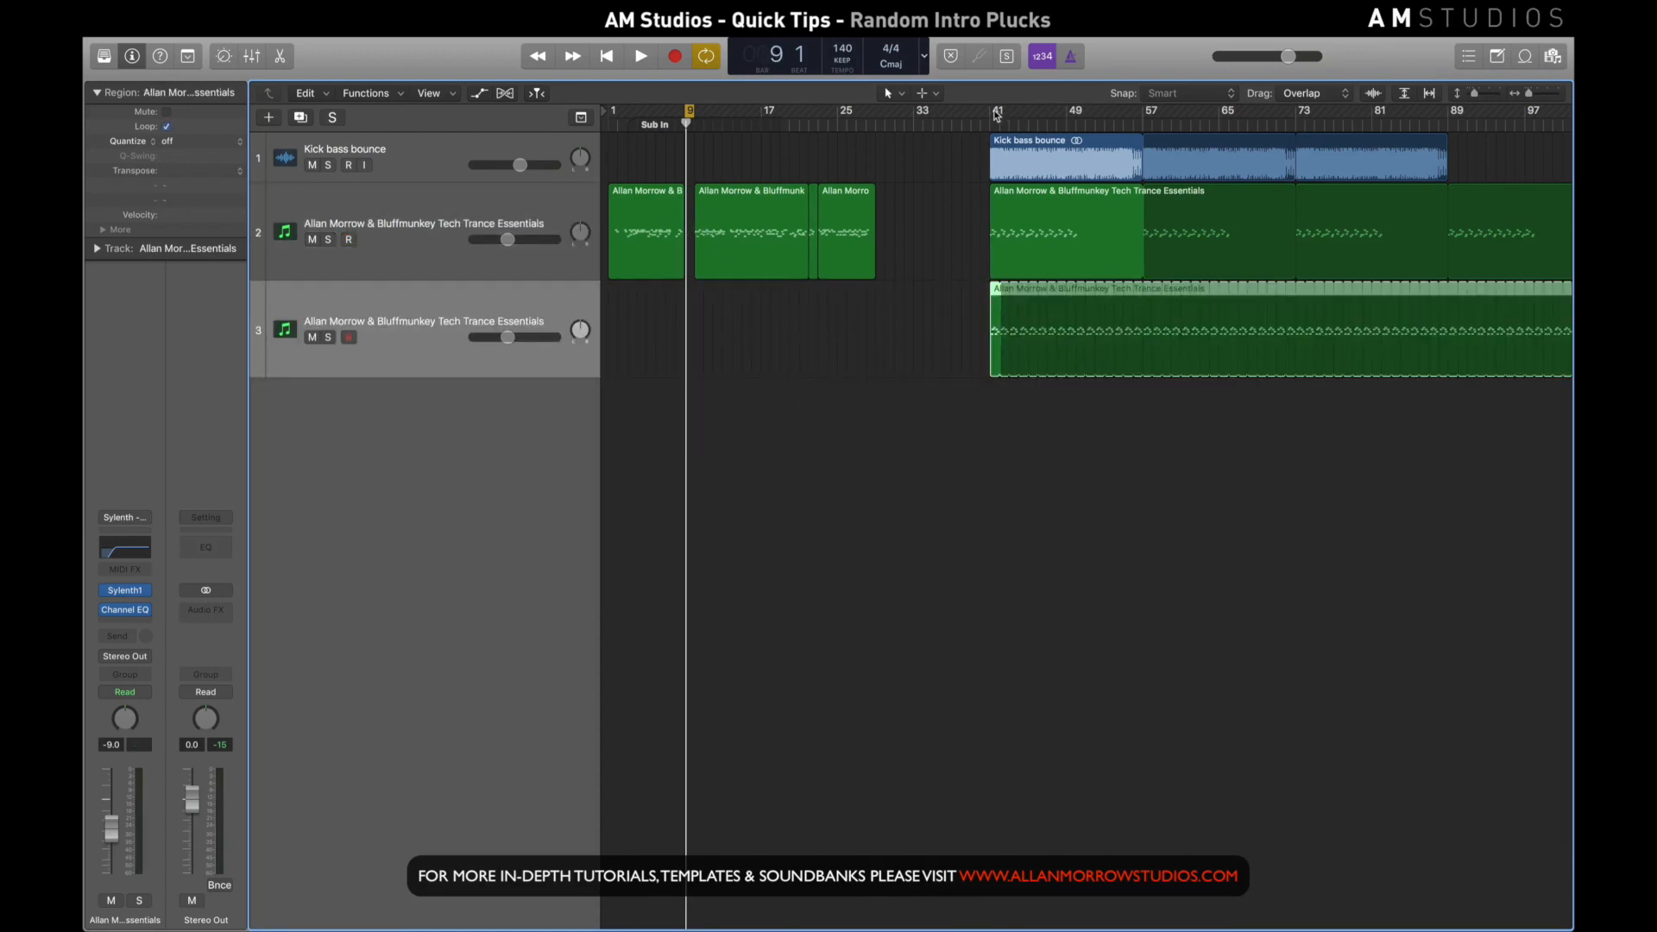
# Set the cycle range from bar 41 to bar 80, solo both pluck tracks, and play them together
pyautogui.moveTo(997, 114); pyautogui.dragTo(1370, 115)
pyautogui.click(328, 239)
pyautogui.click(329, 337)
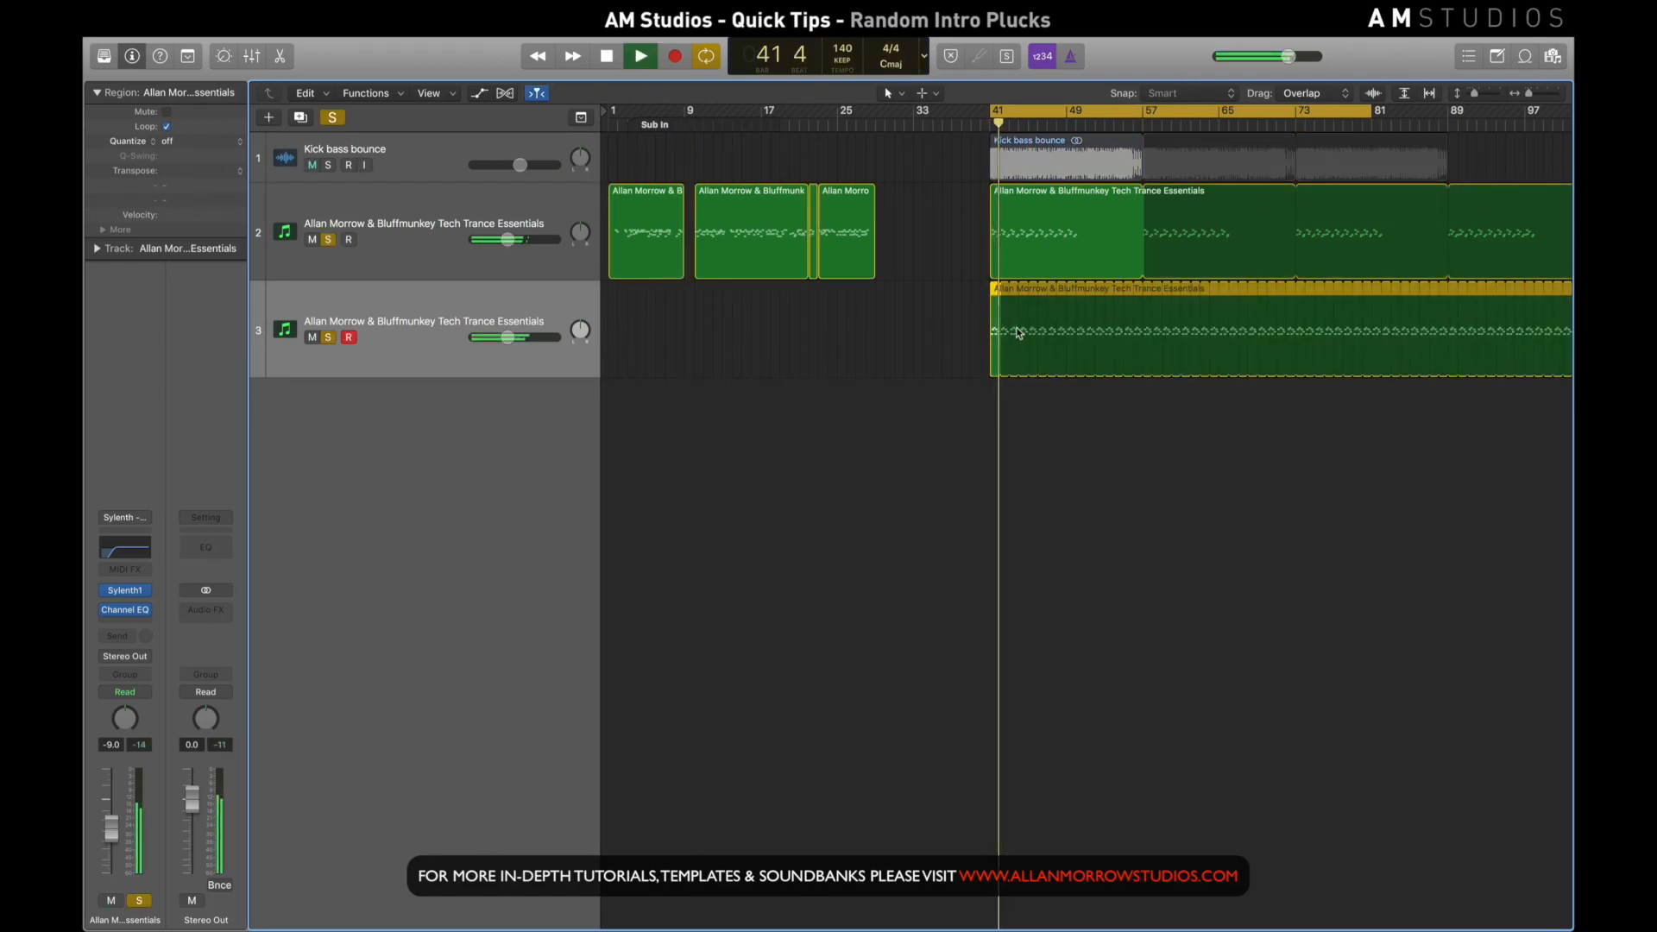
pyautogui.press('space')
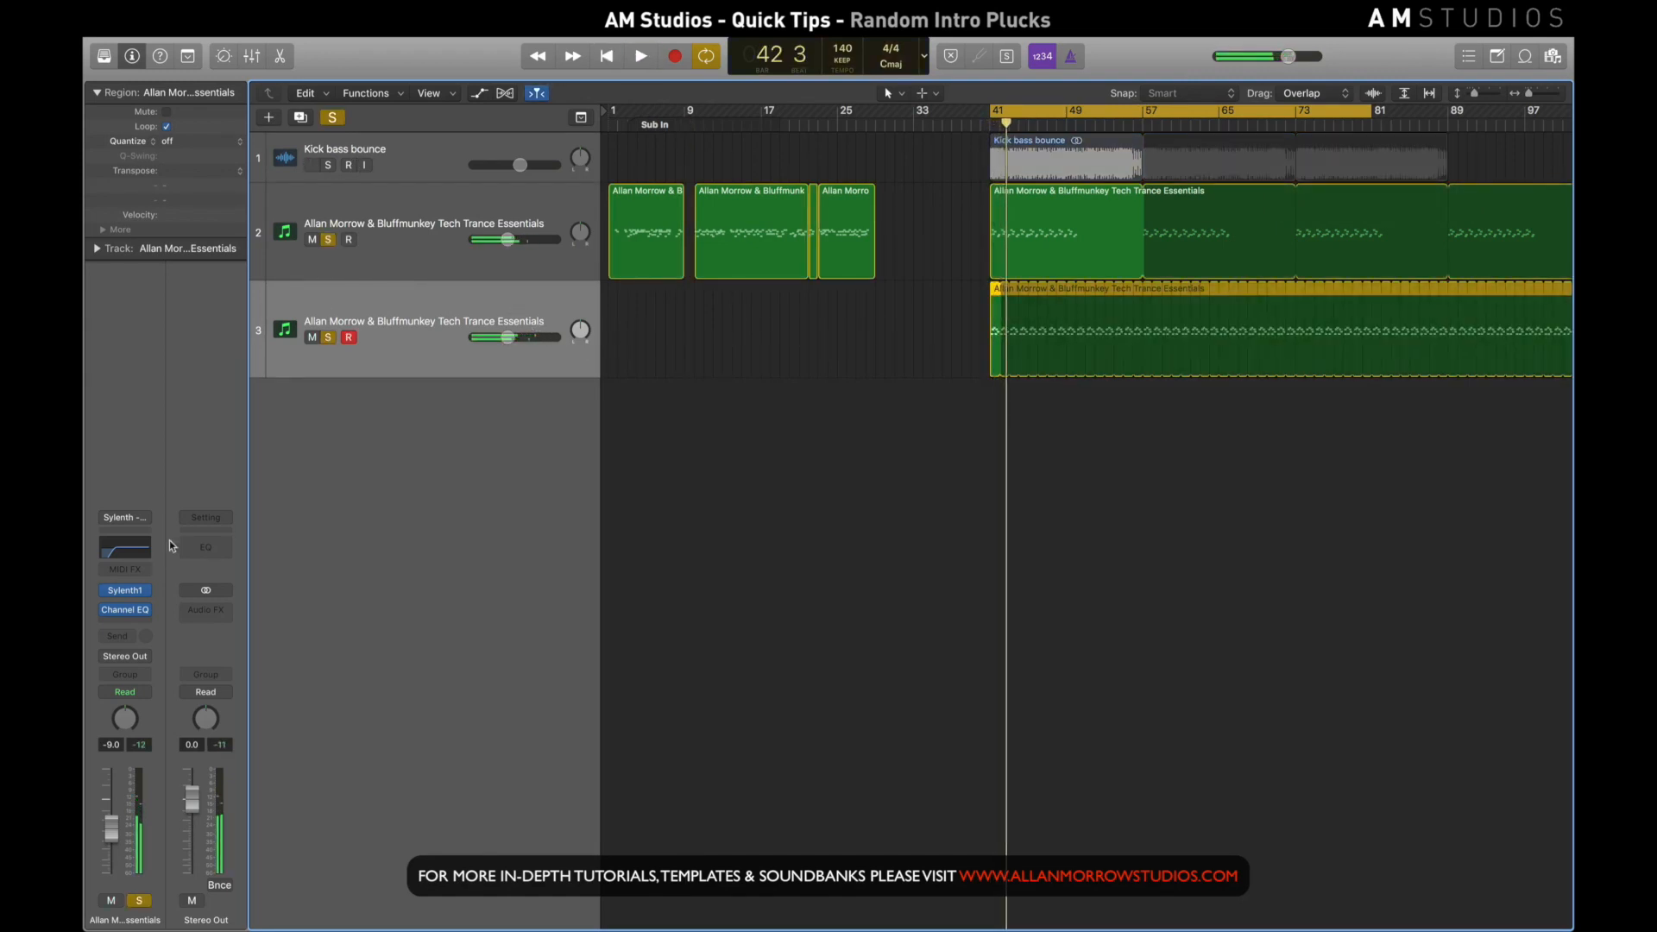
# Open Sylenth1 on the new pluck track and advance its presets to PLK - Divinity during playback
pyautogui.click(129, 592)
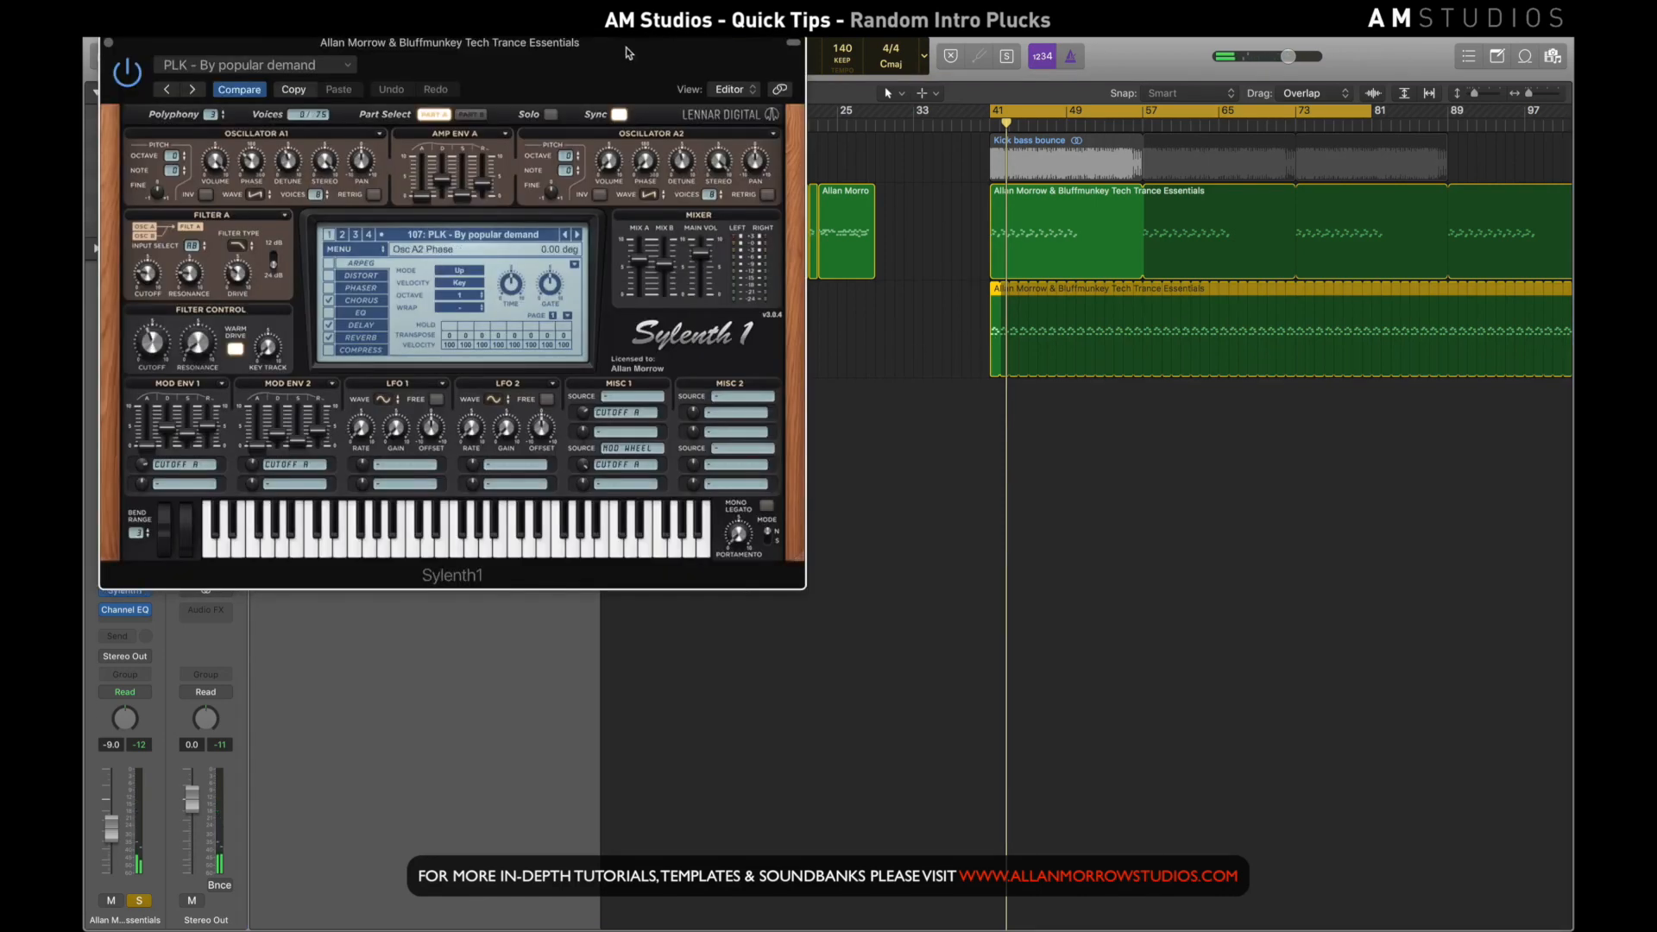
pyautogui.moveTo(627, 54); pyautogui.dragTo(875, 250)
pyautogui.click(823, 433)
pyautogui.press('space')
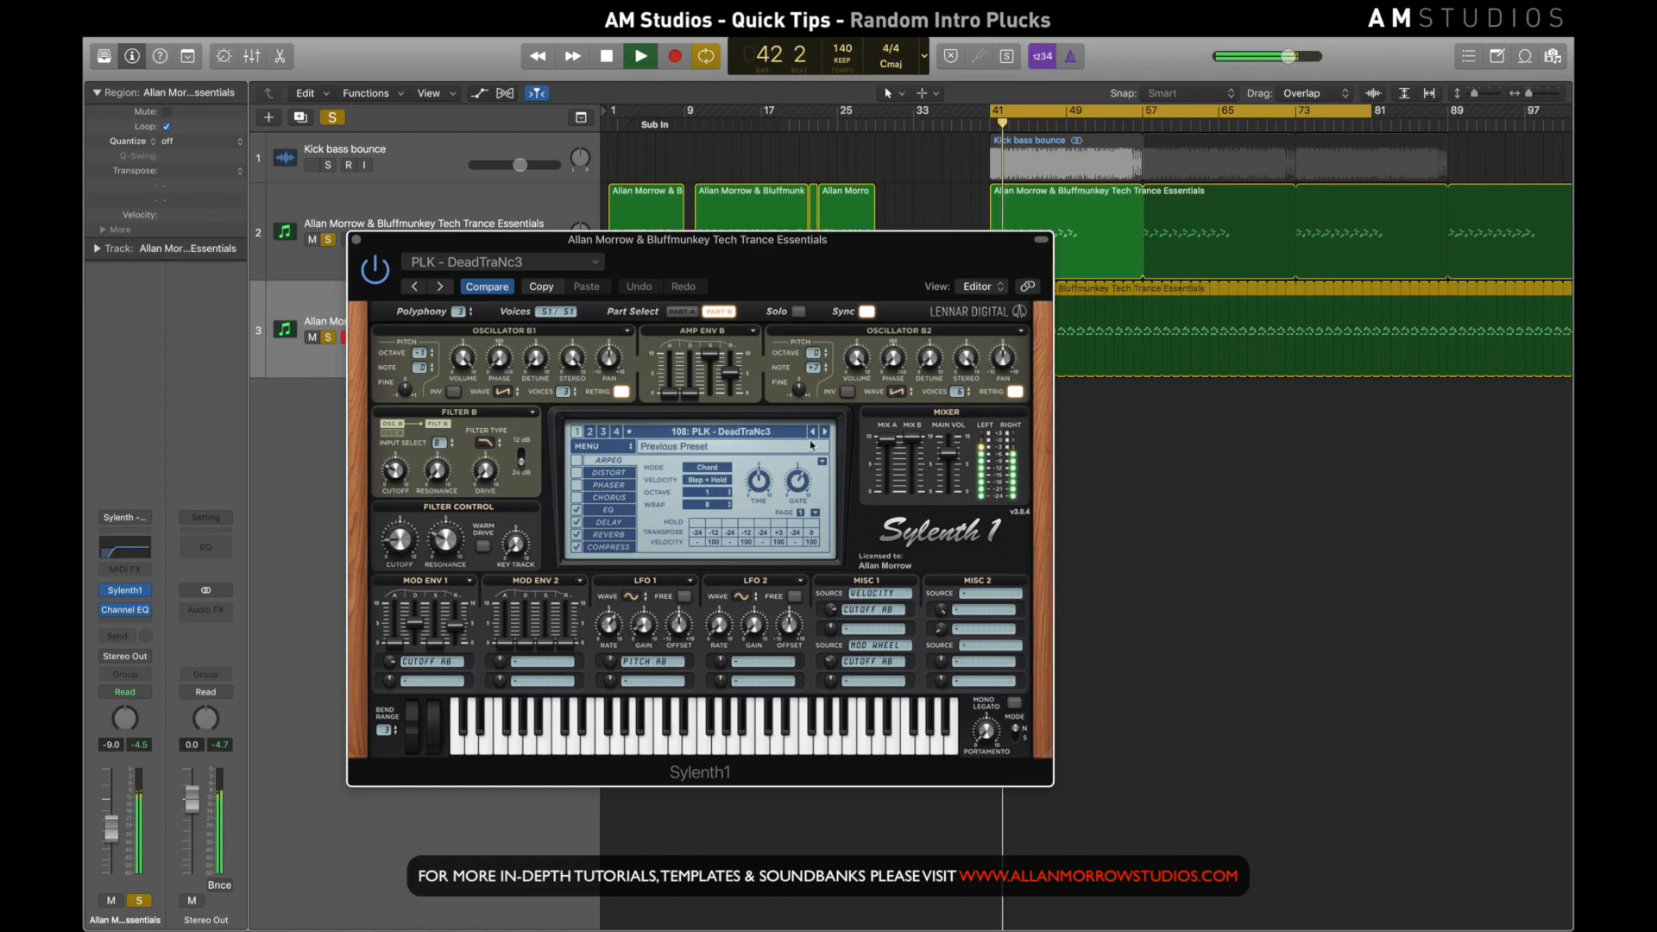
pyautogui.click(824, 433)
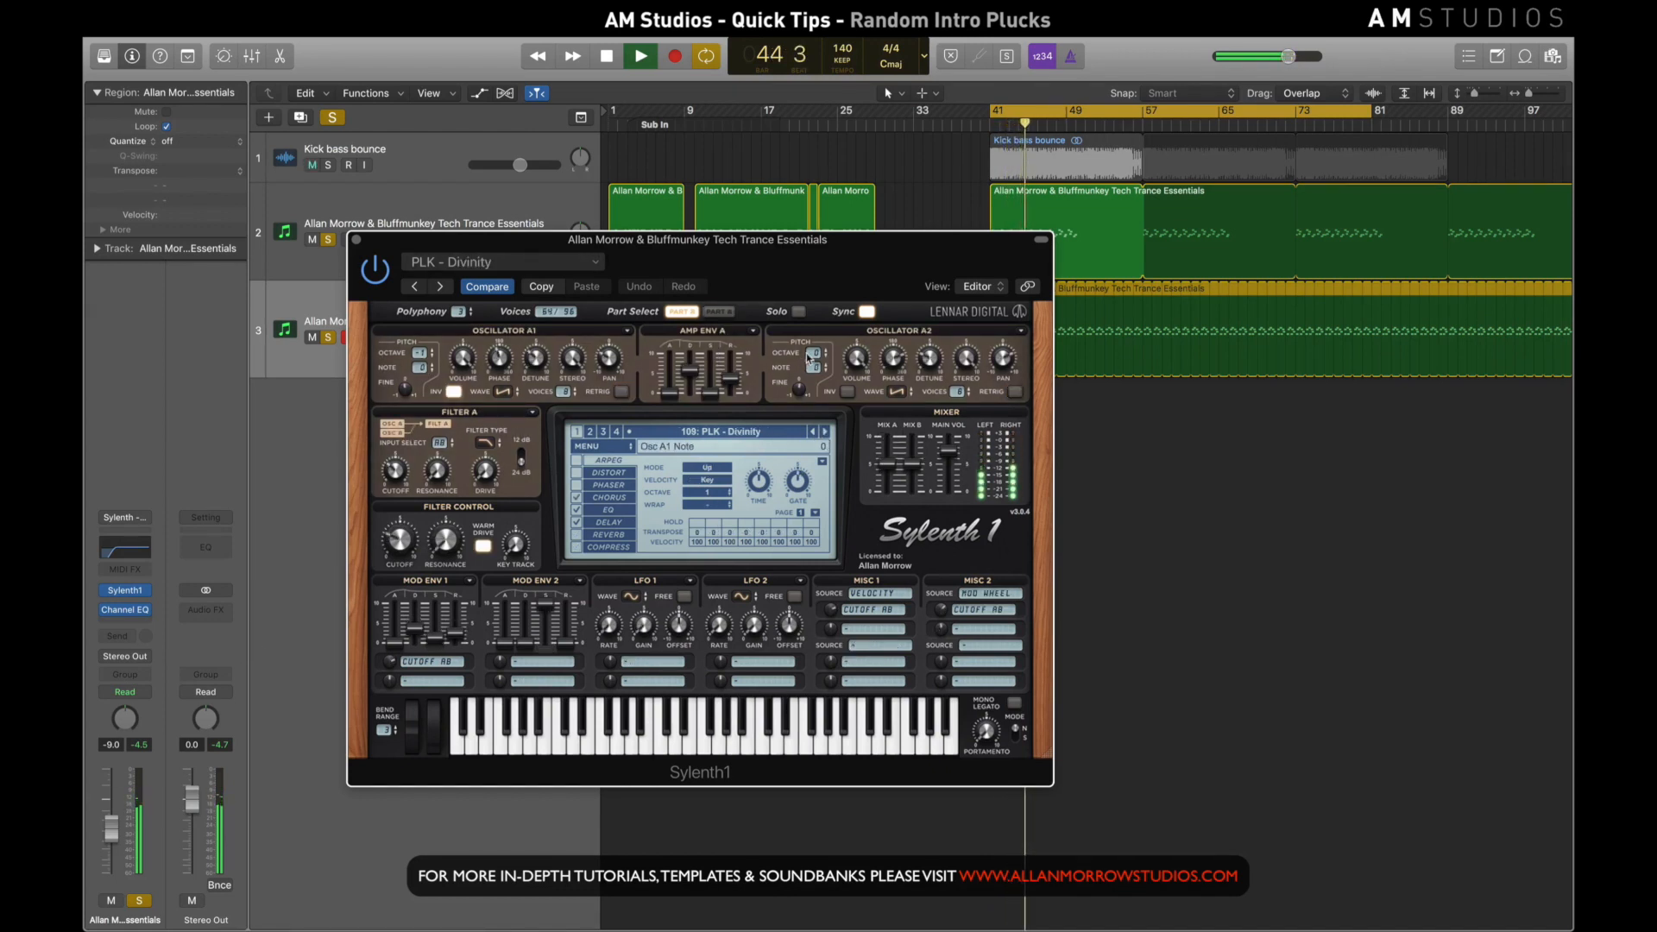
# Adjust oscillator A2's octave and turn on its Retrig option in Sylenth1
pyautogui.moveTo(814, 354); pyautogui.dragTo(815, 373)
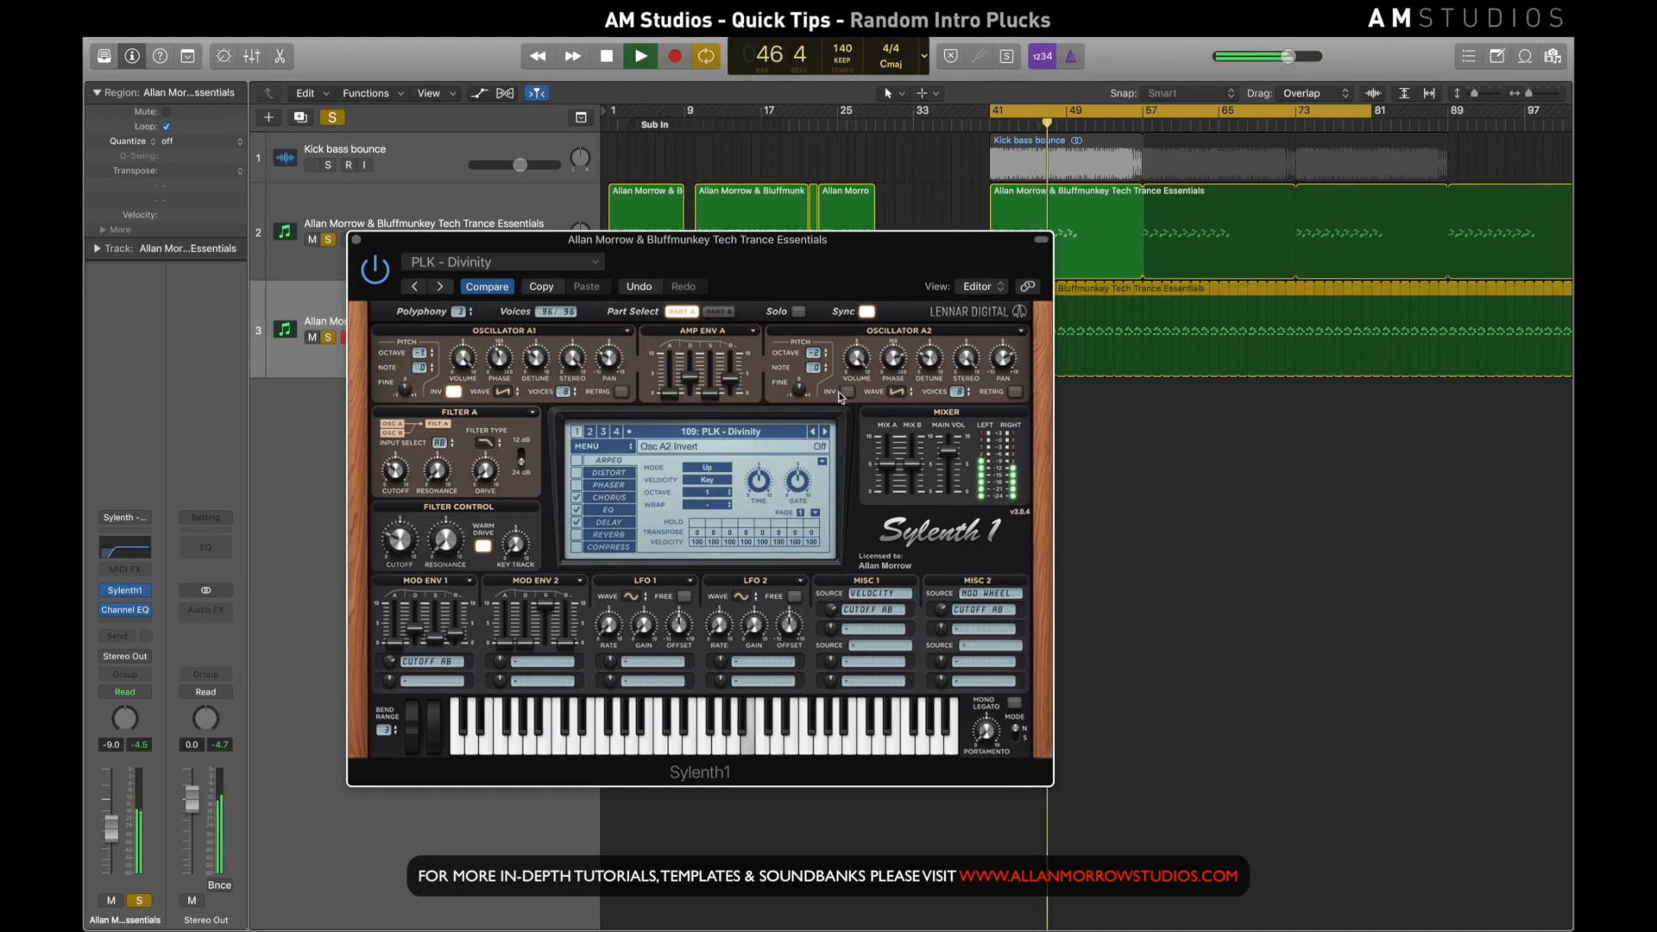
pyautogui.click(1016, 392)
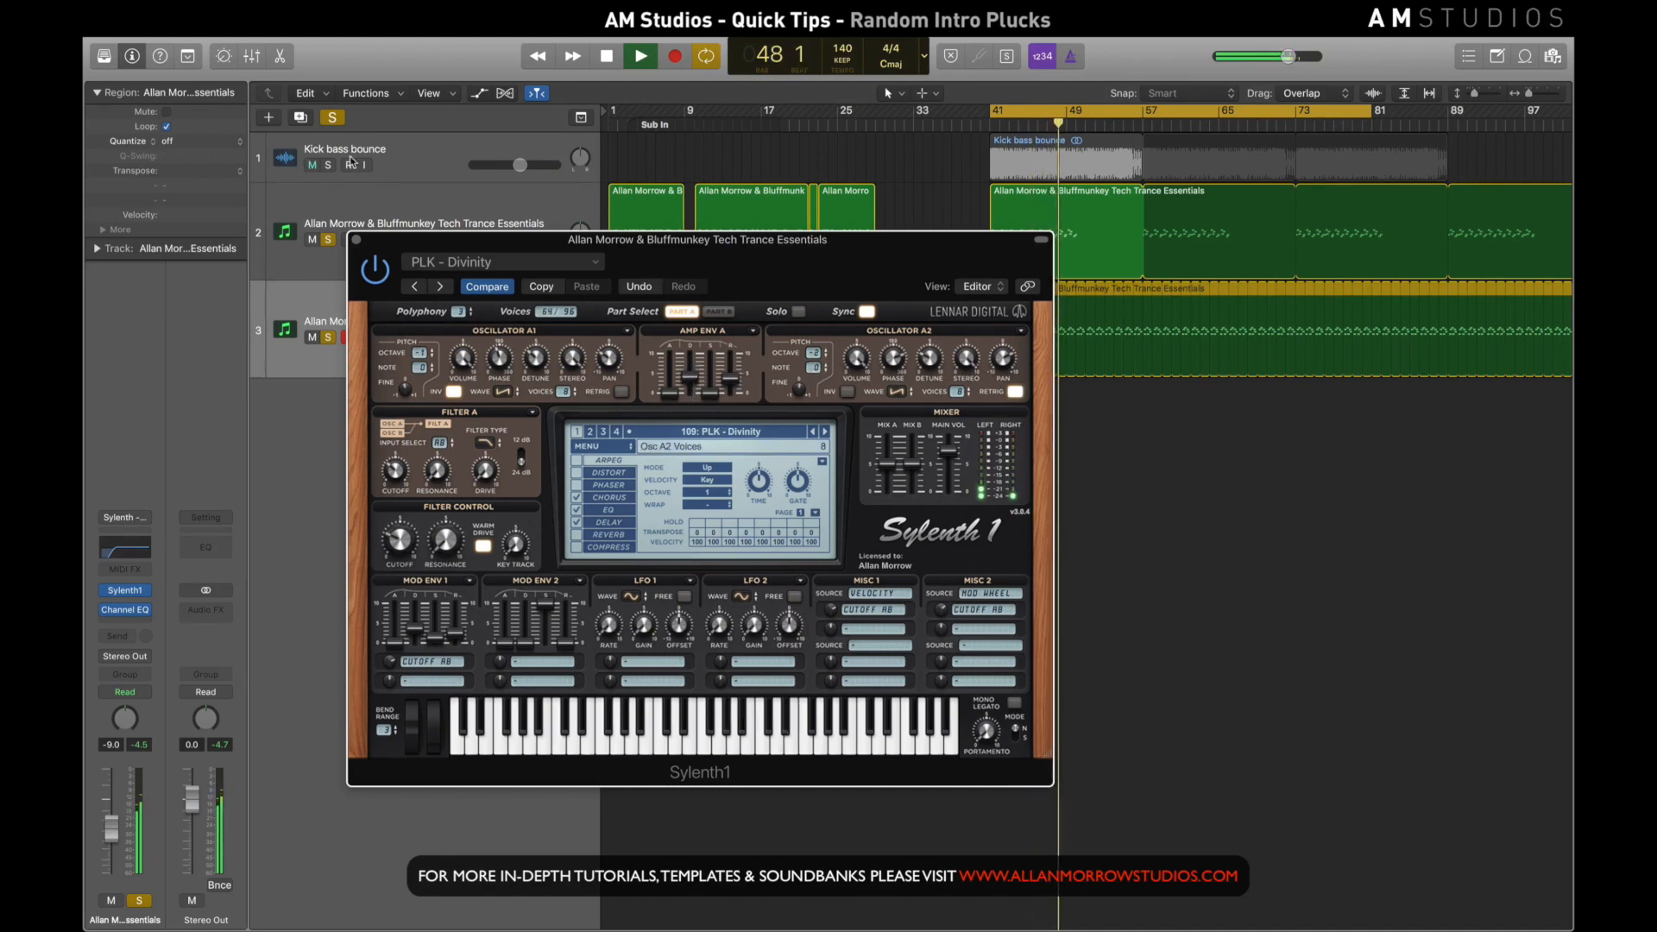
pyautogui.press('space')
# Turn solo off, move the Sylenth1 window clear of the tracks, and play both plucks with the kick bass
pyautogui.click(336, 122)
pyautogui.moveTo(429, 245); pyautogui.dragTo(807, 397)
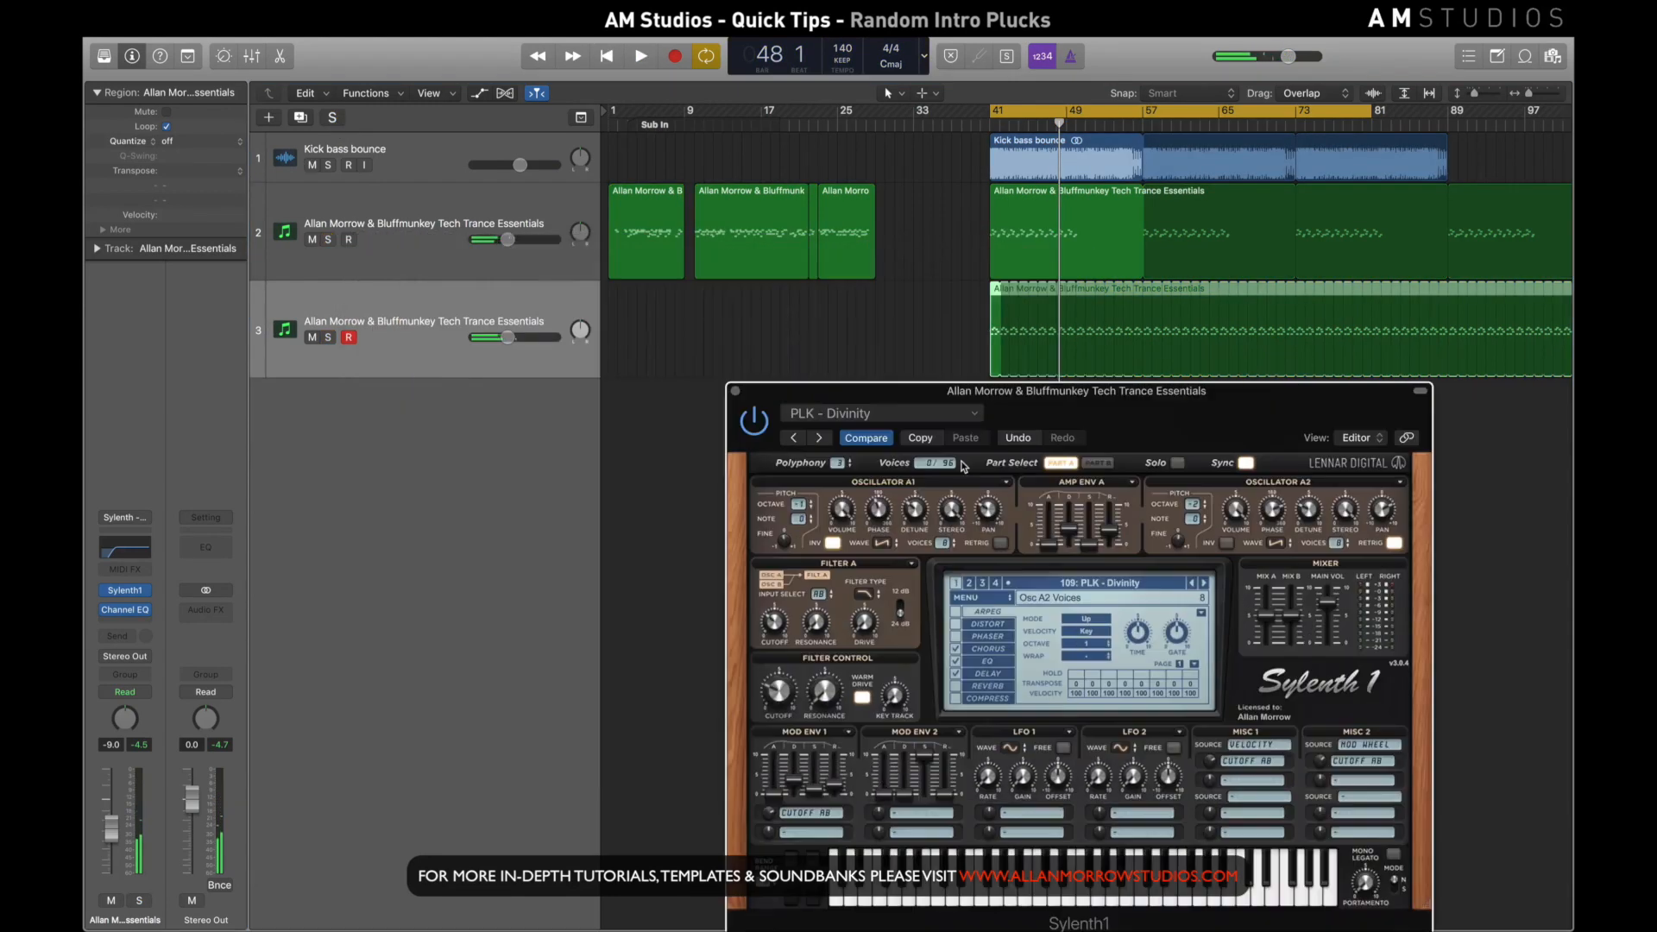
pyautogui.press('space')
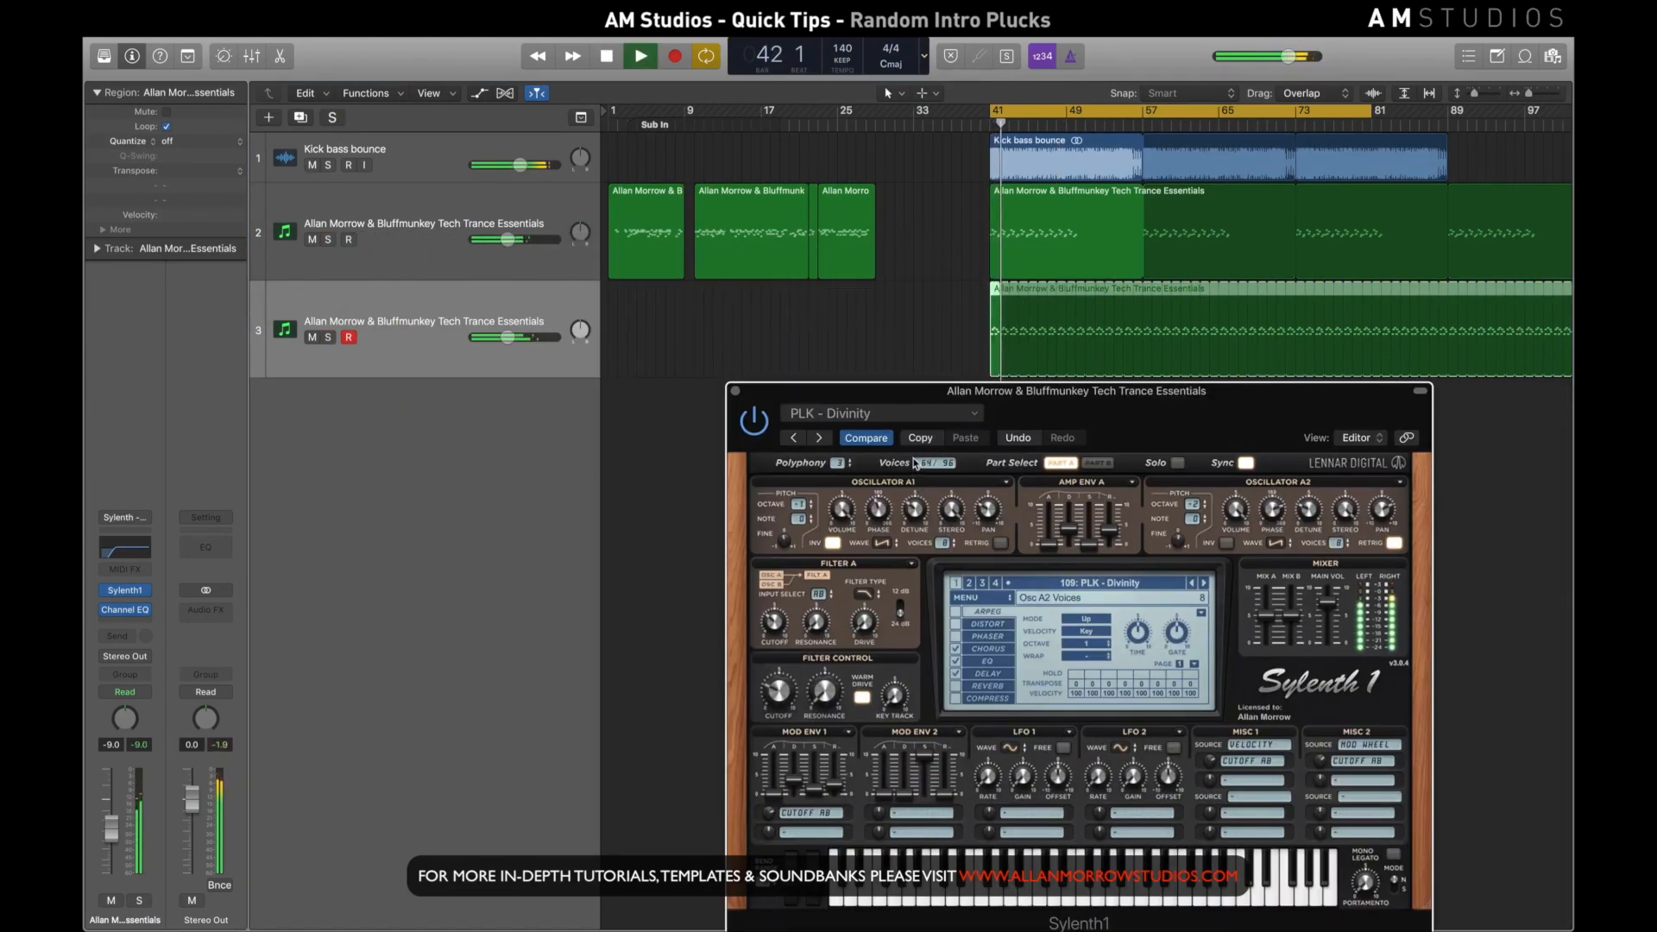
# Switch the new pluck track's Sylenth1 preset to PLK - It's Coming while soloed, and play it back with the other tracks
pyautogui.click(333, 337)
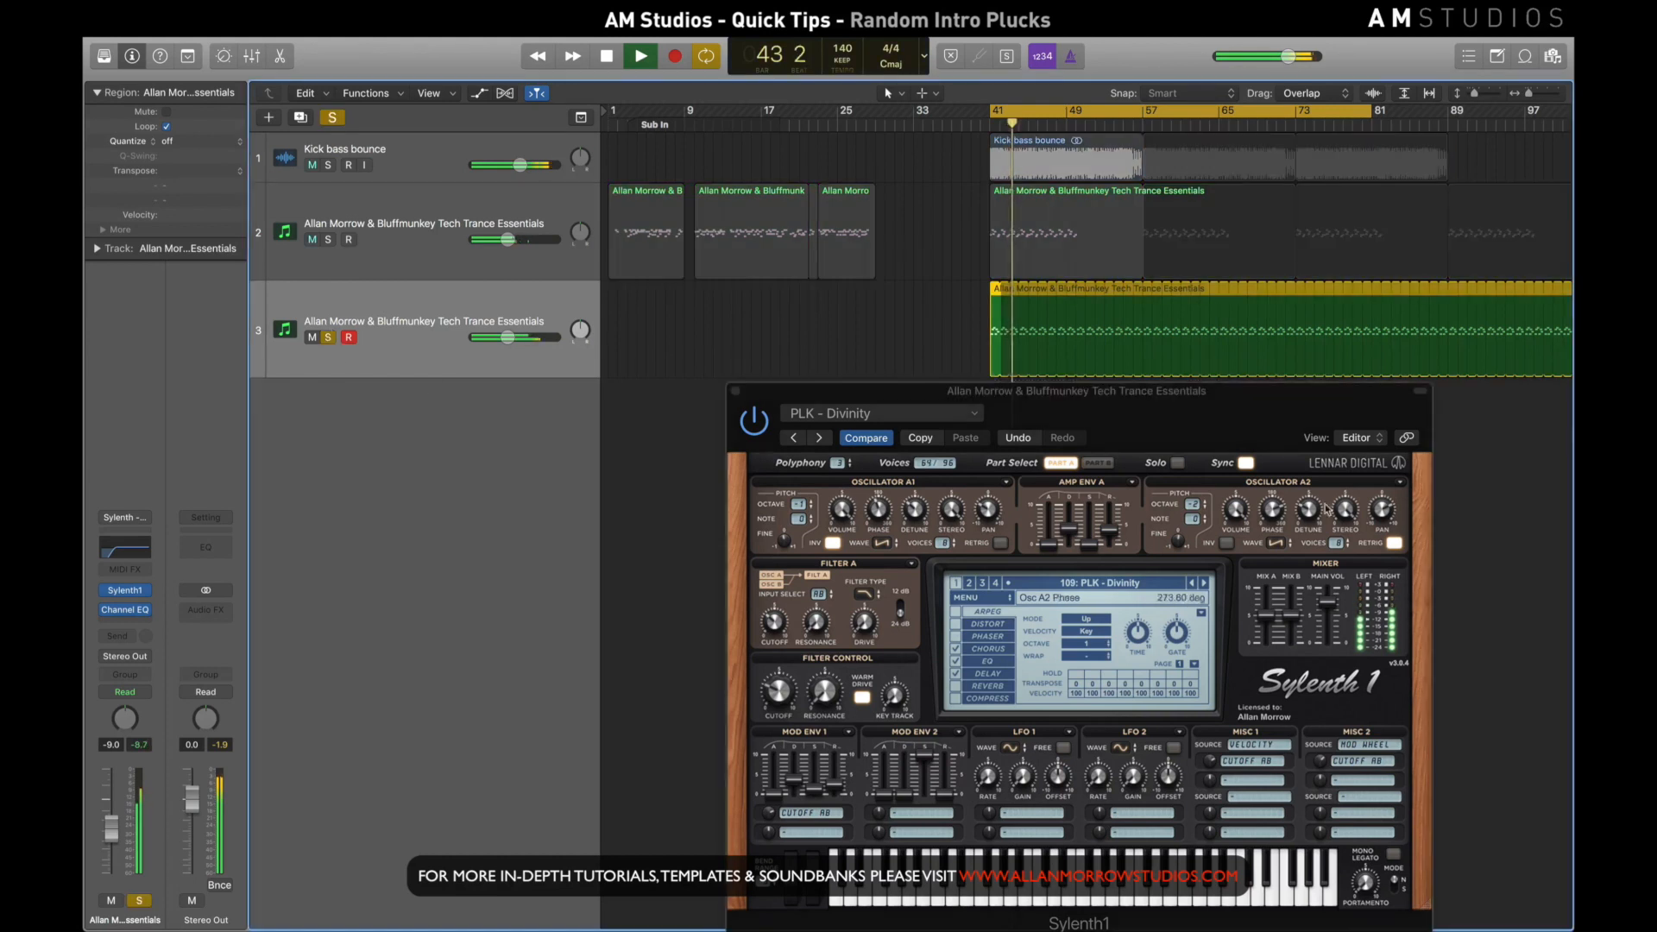
pyautogui.click(1205, 584)
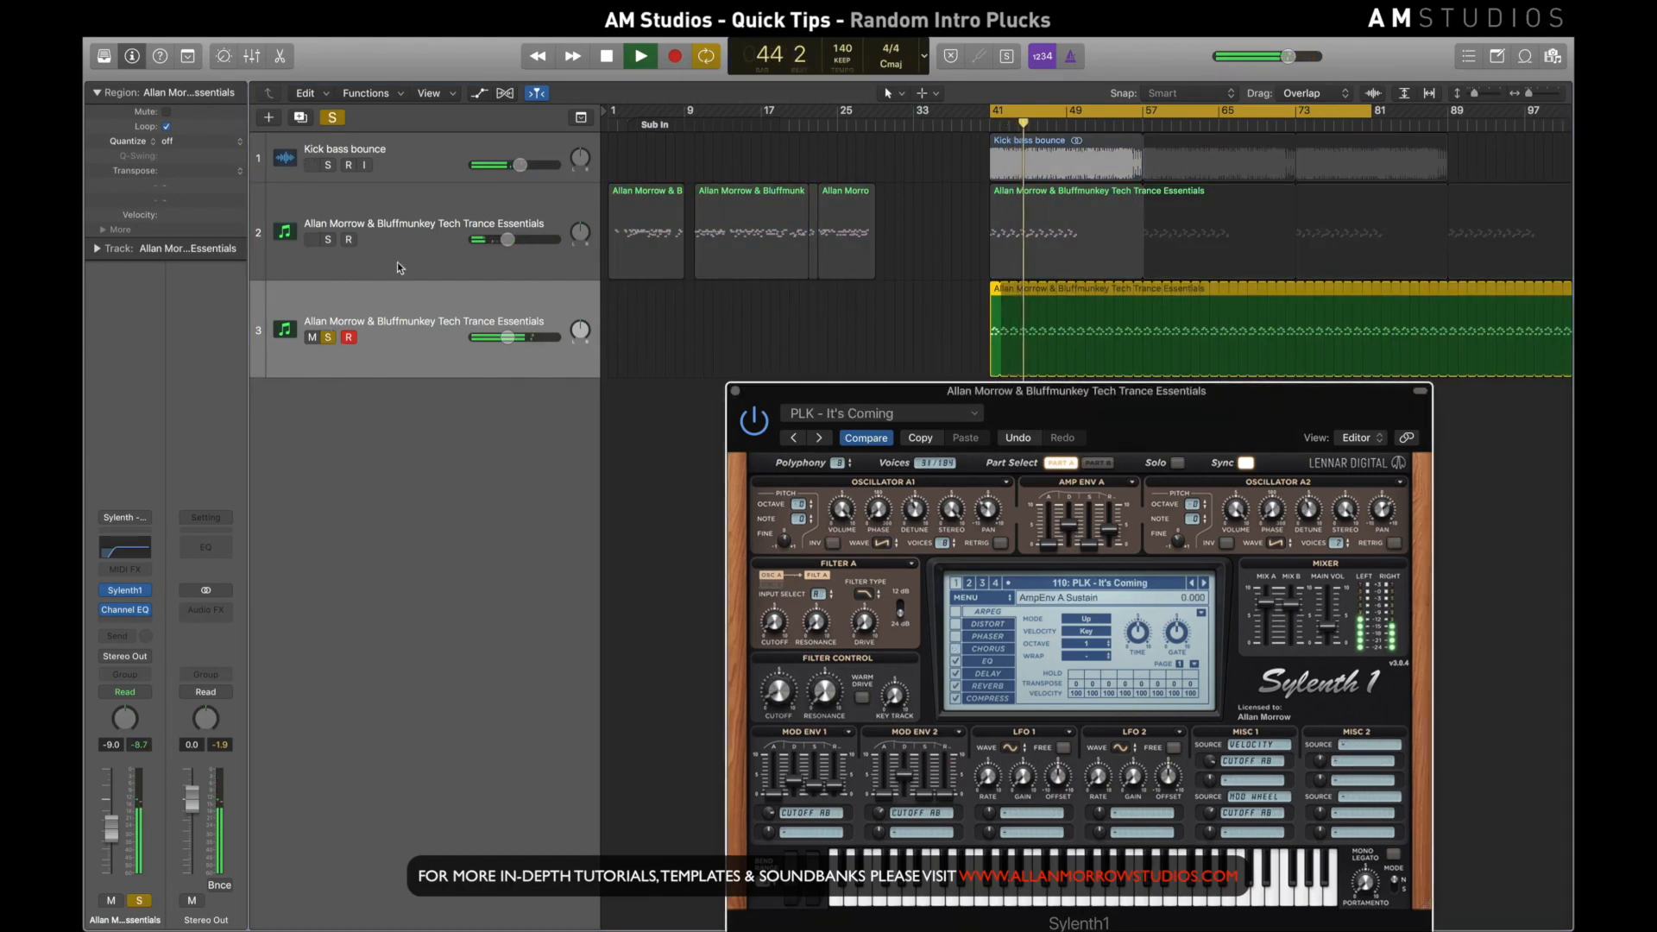
pyautogui.click(330, 337)
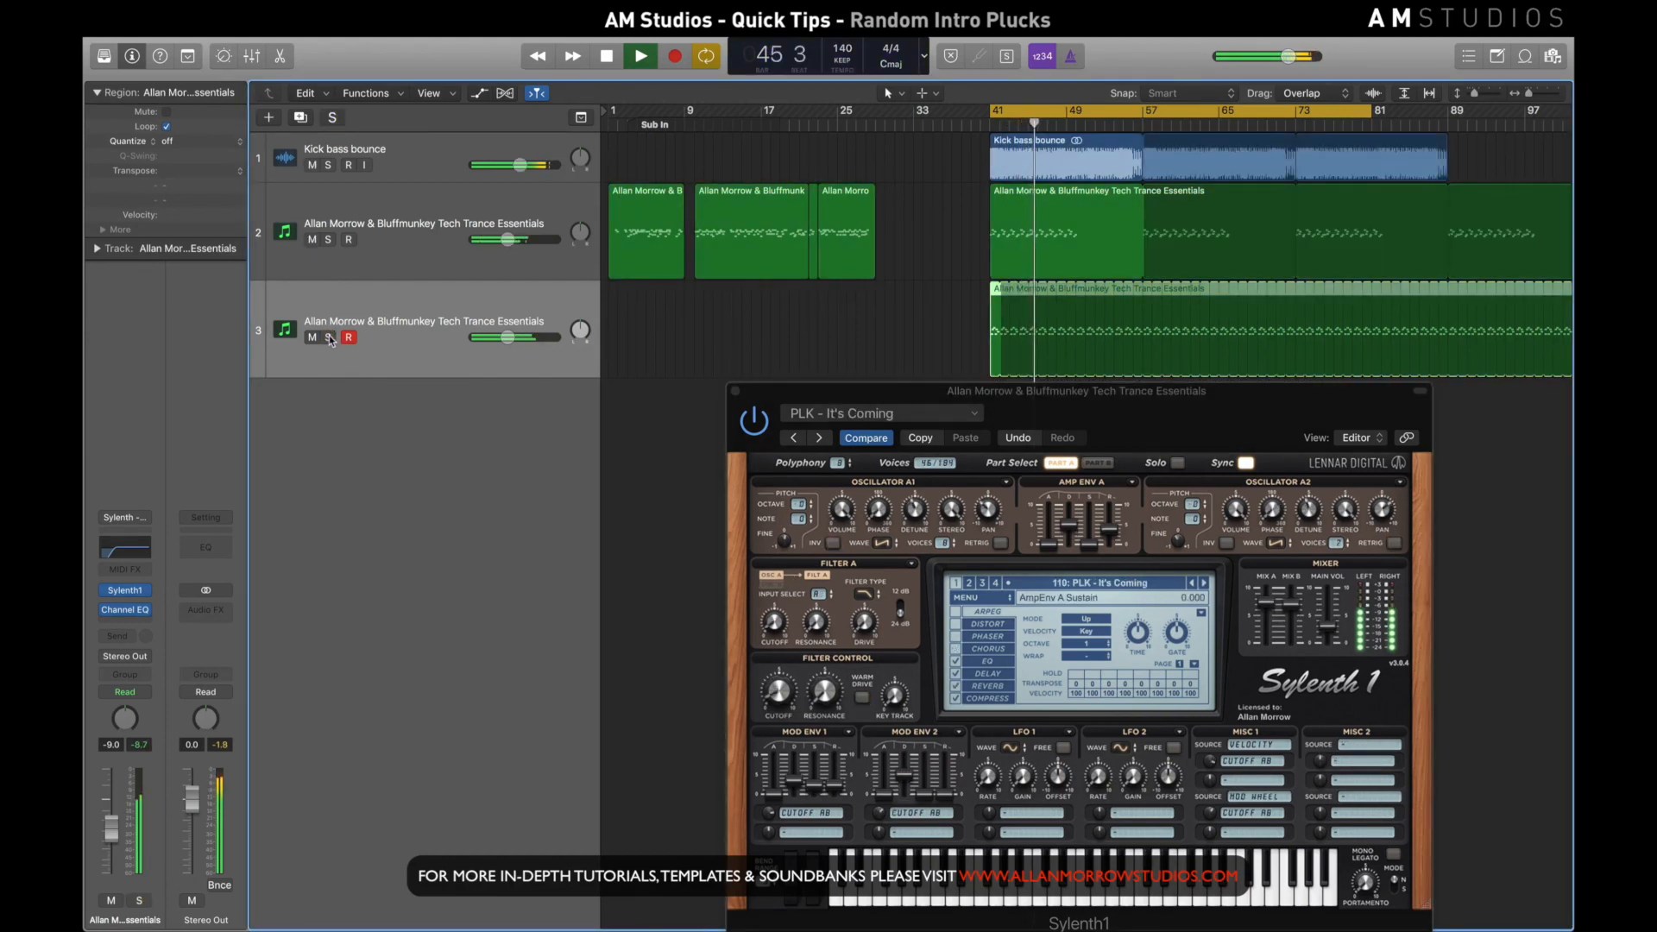
pyautogui.press('space')
pyautogui.click(330, 338)
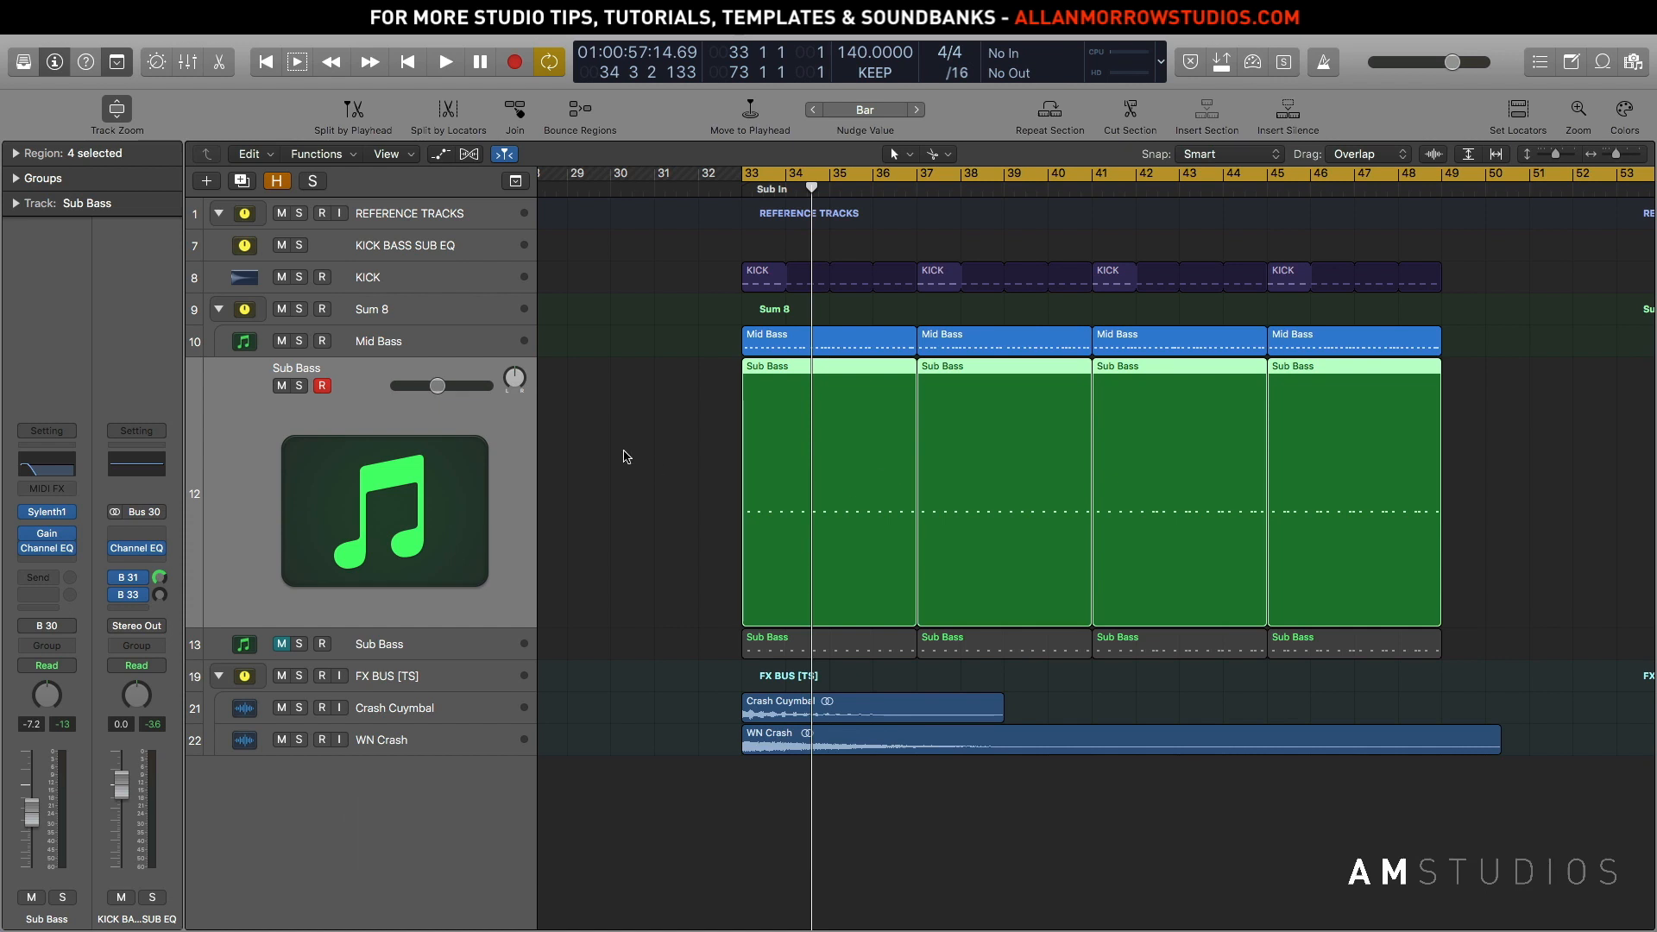
# Open the Channel EQ on the Mid Bass track and raise its low cut to about 360 Hz
pyautogui.click(411, 339)
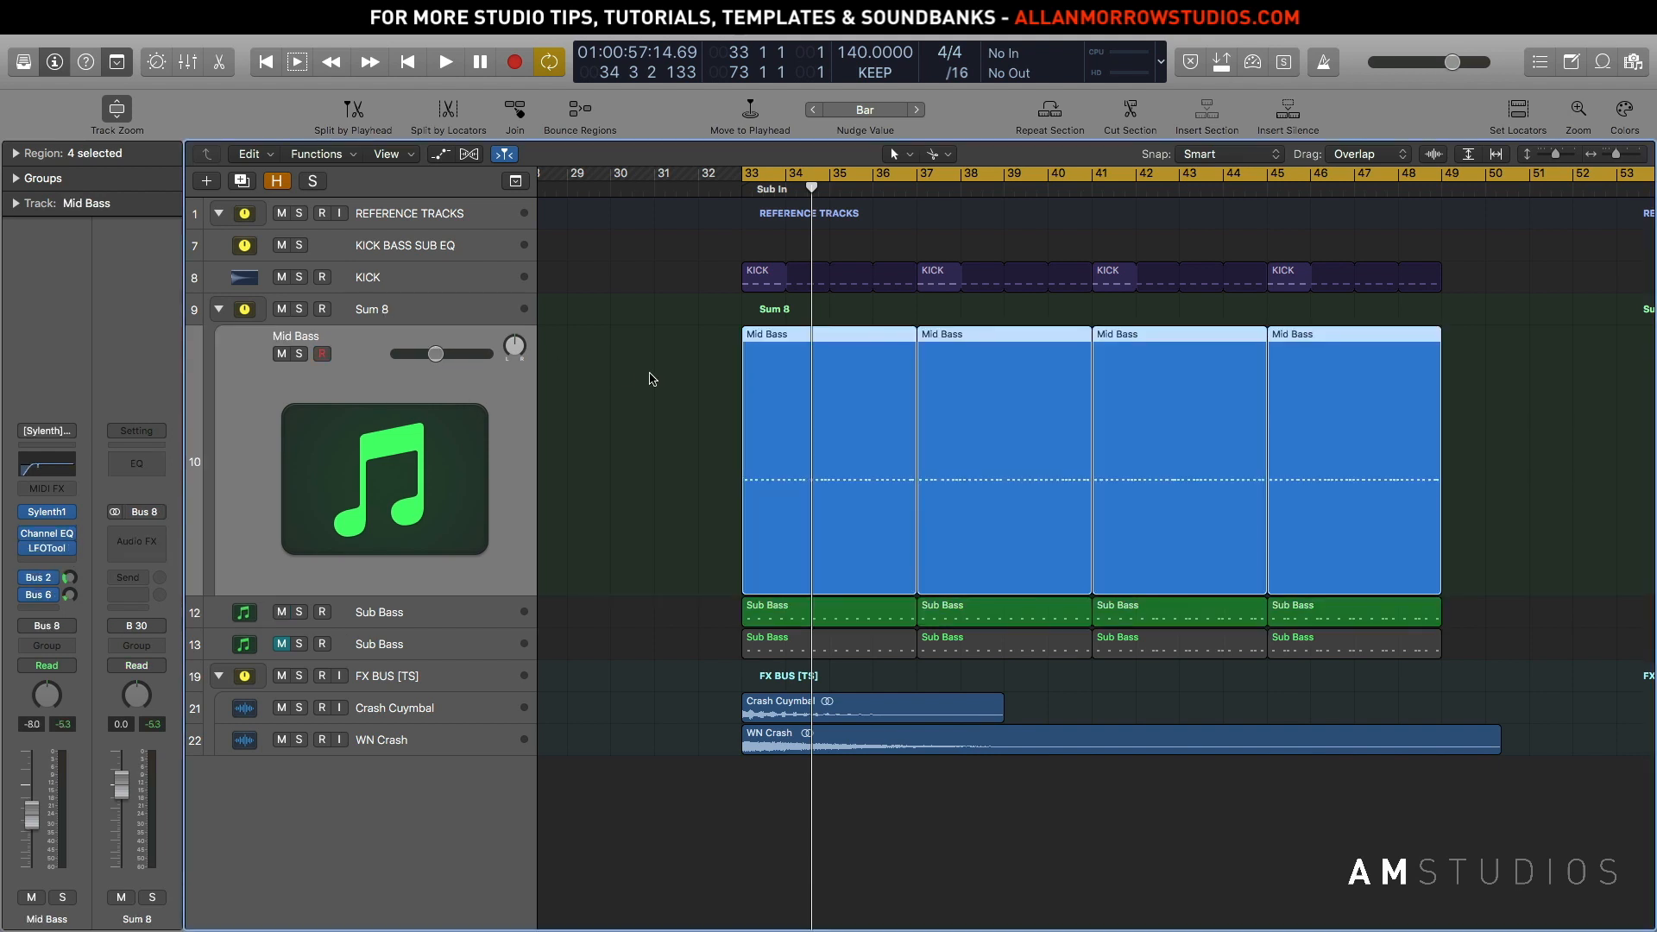
pyautogui.click(63, 466)
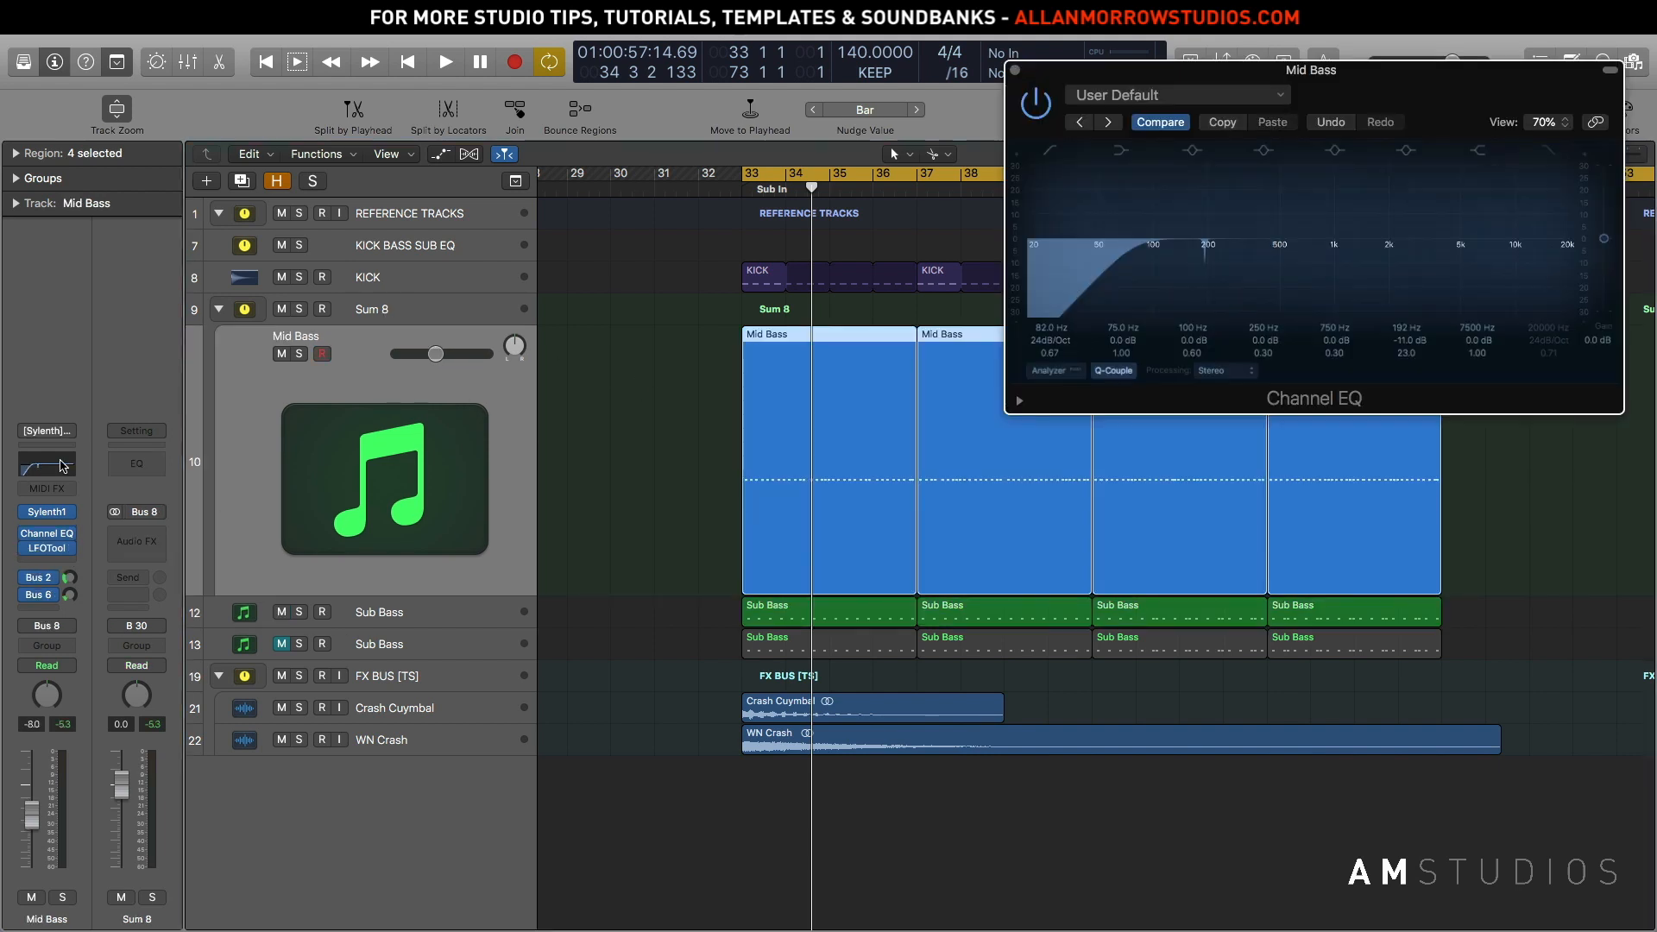
pyautogui.moveTo(1116, 69); pyautogui.dragTo(1007, 36)
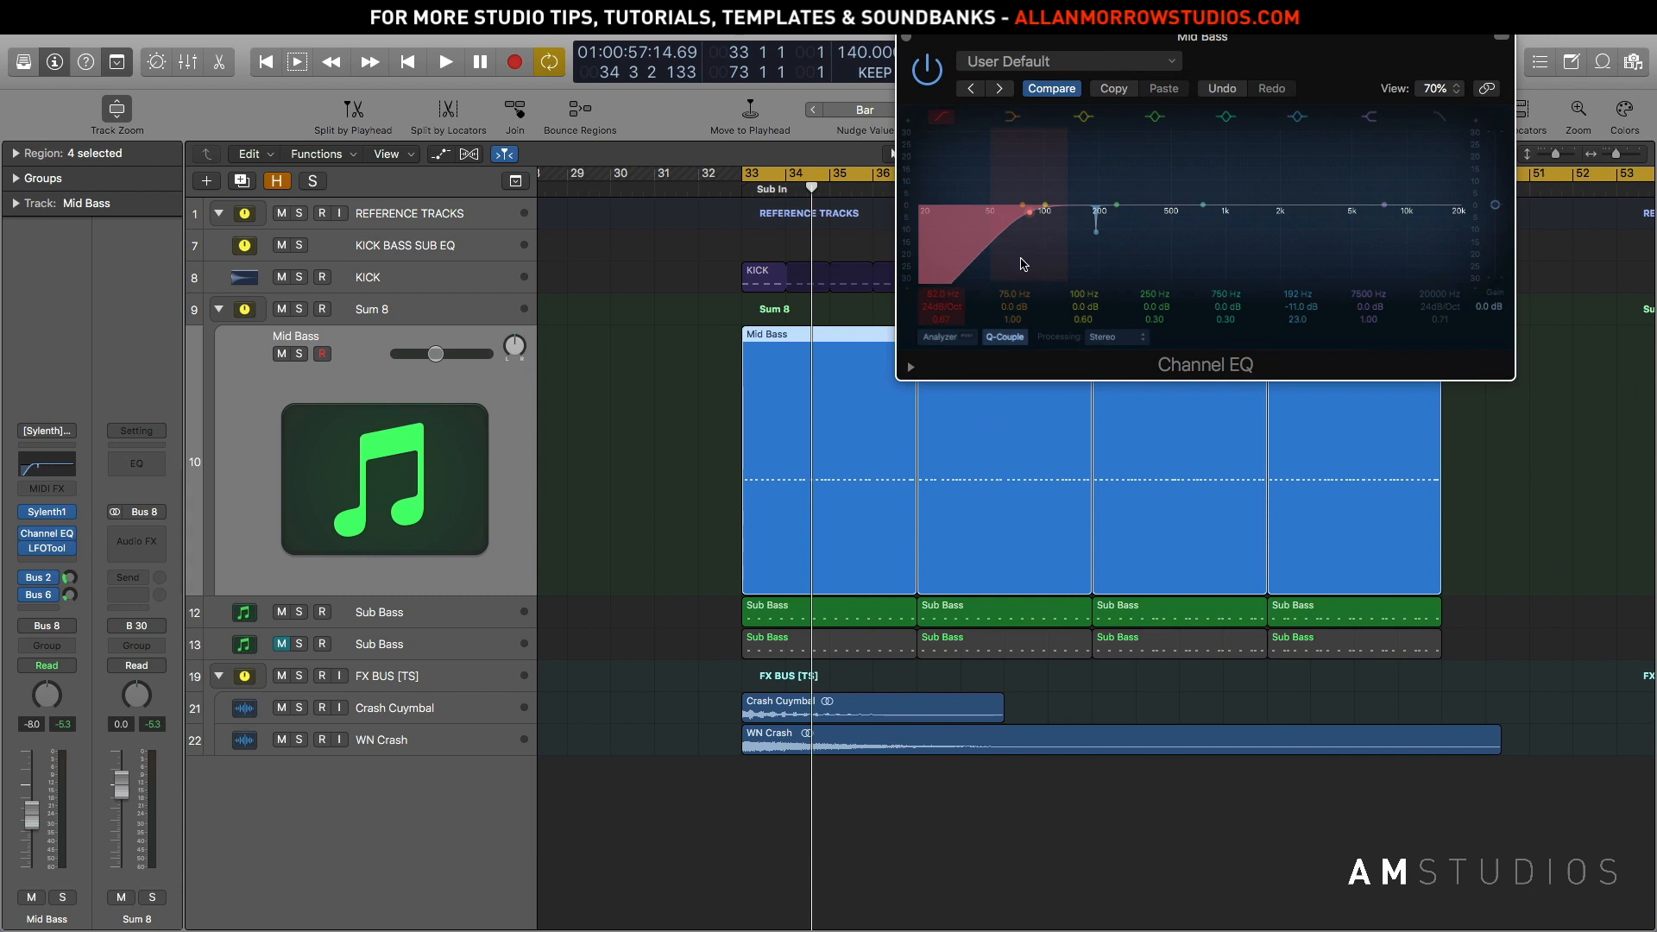
pyautogui.moveTo(1023, 267); pyautogui.dragTo(1145, 259)
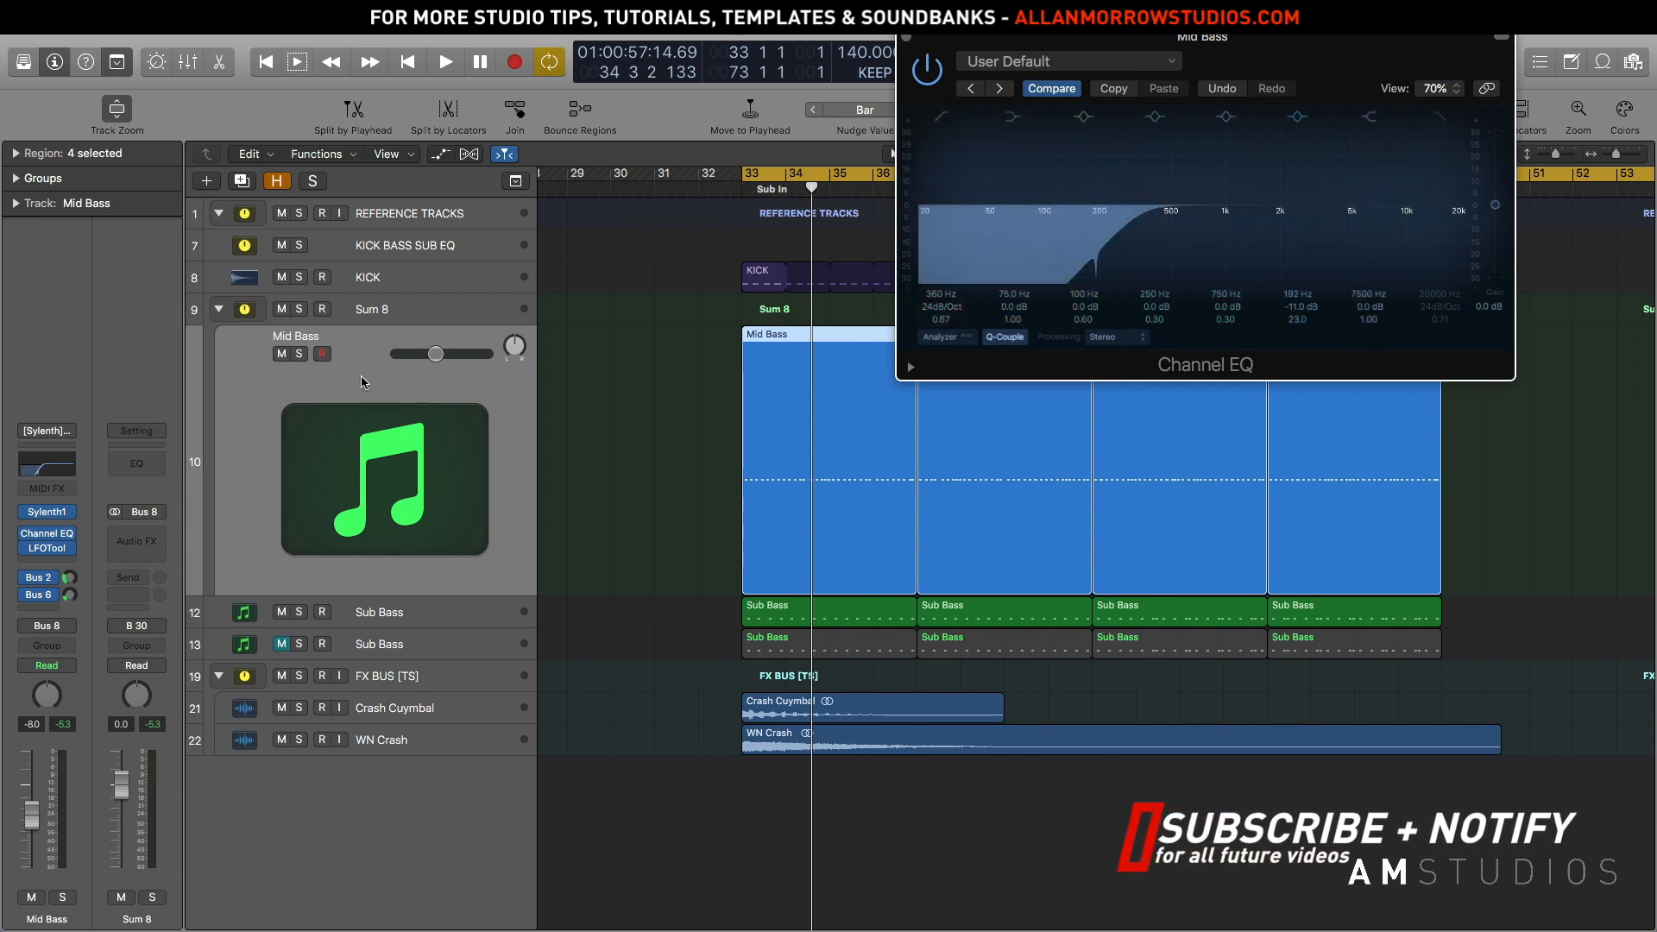
# Solo the Mid Bass track and lower its low-cut frequency to about 245 Hz while auditioning the sound
pyautogui.click(299, 354)
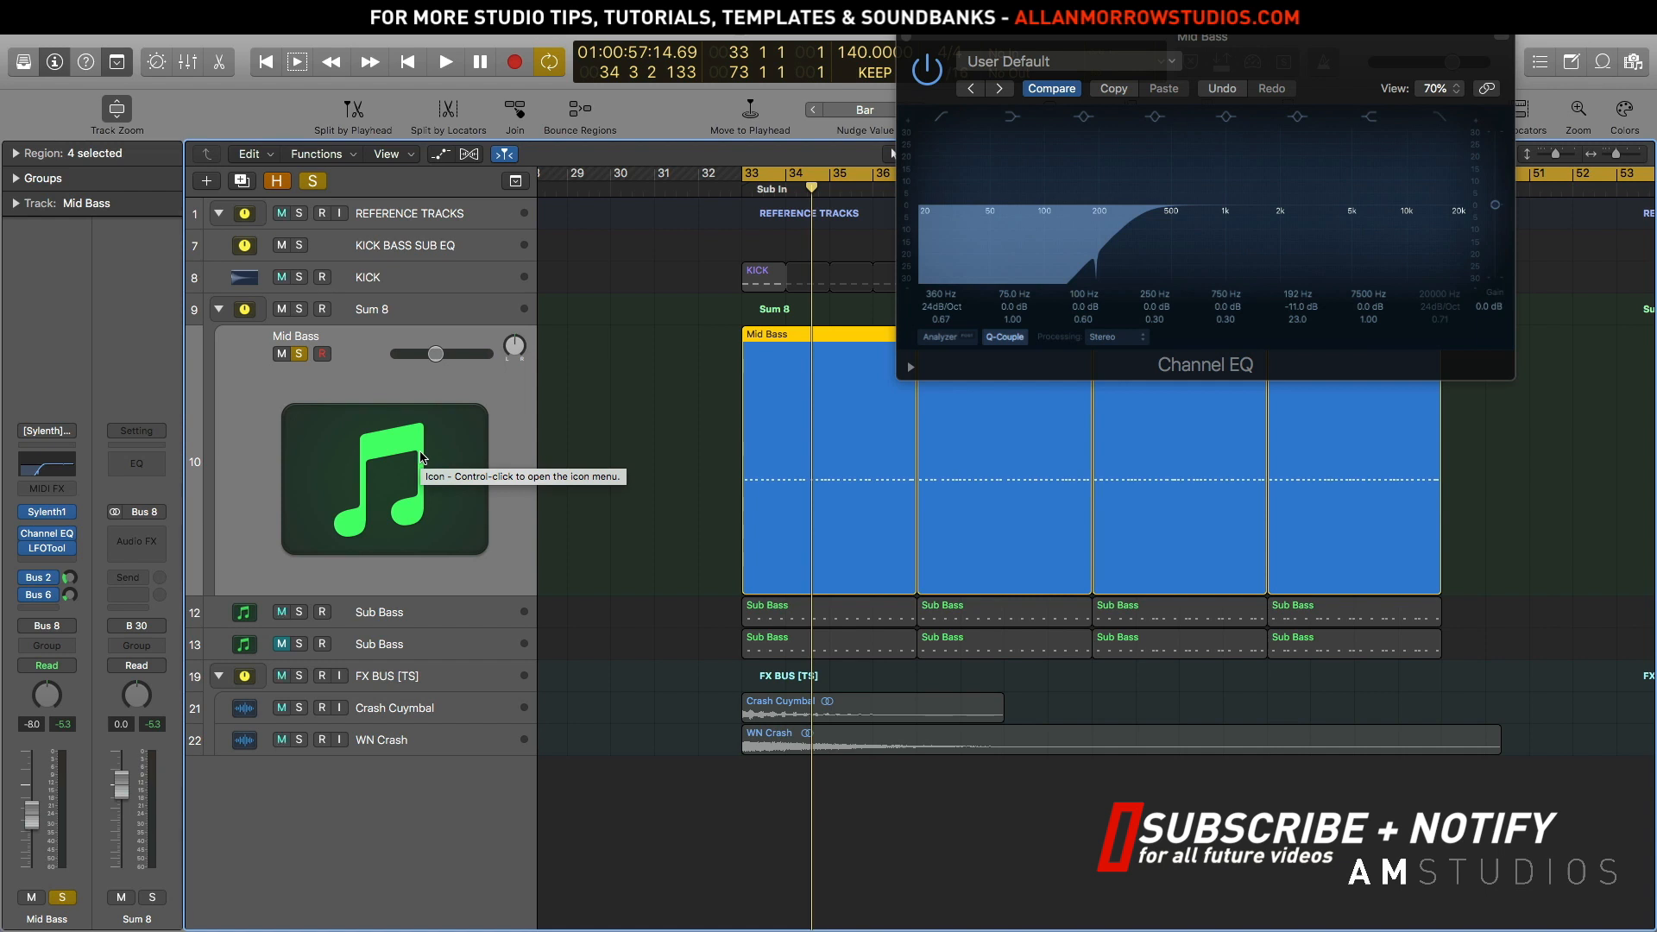
pyautogui.press('space')
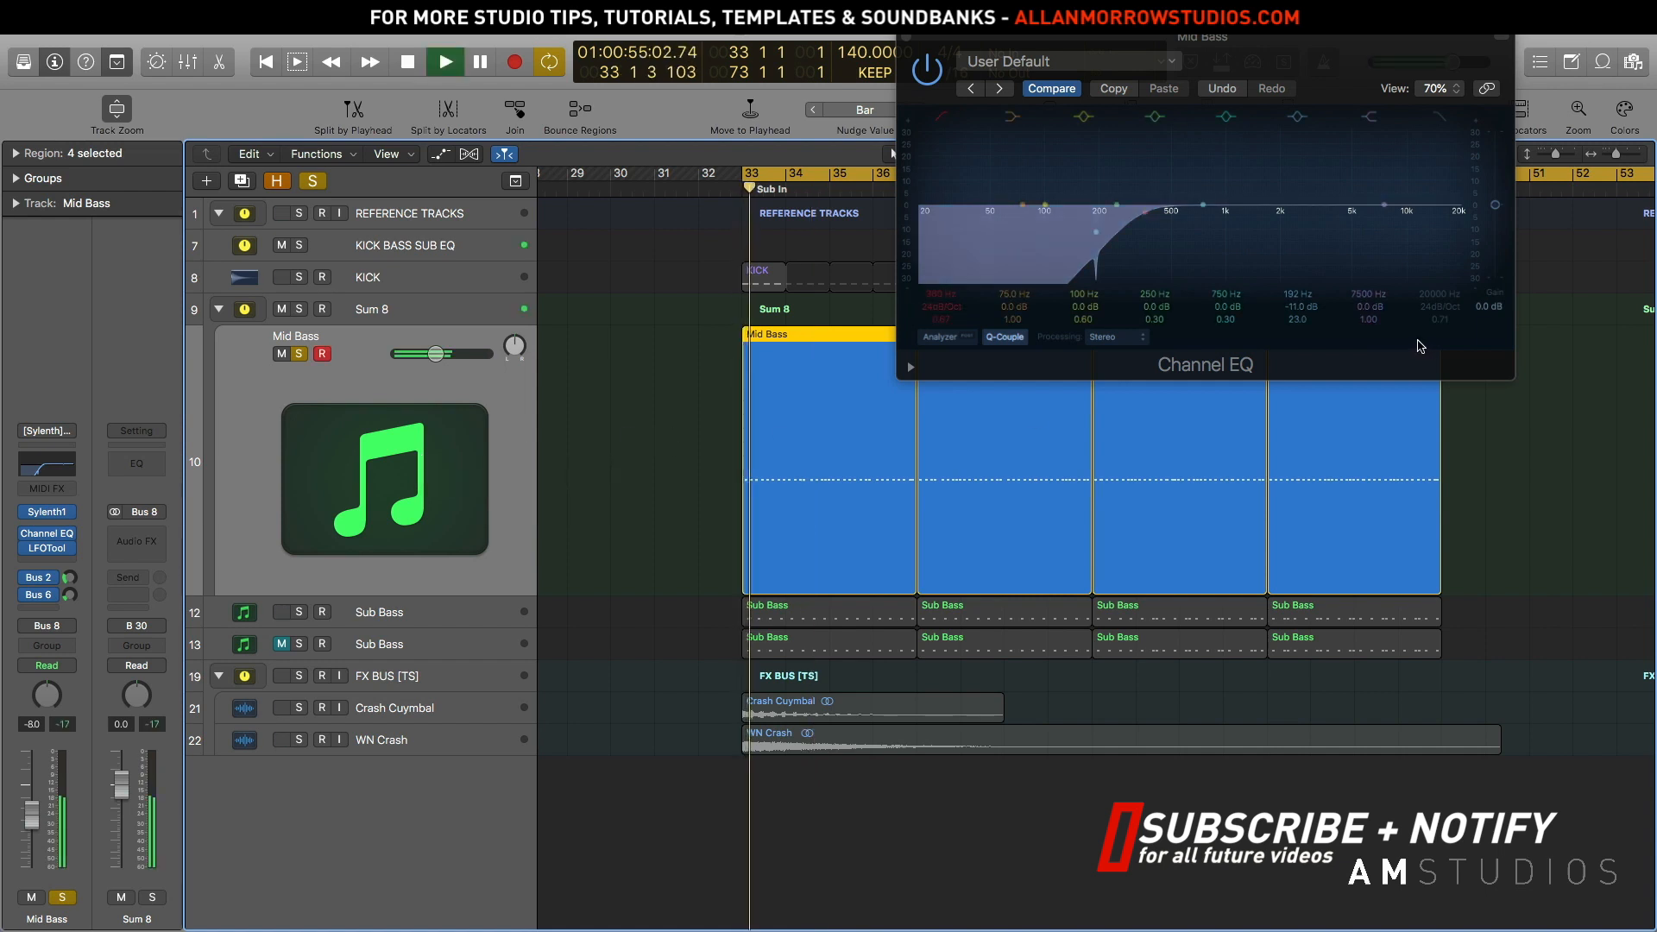
pyautogui.moveTo(1154, 233); pyautogui.dragTo(1122, 241)
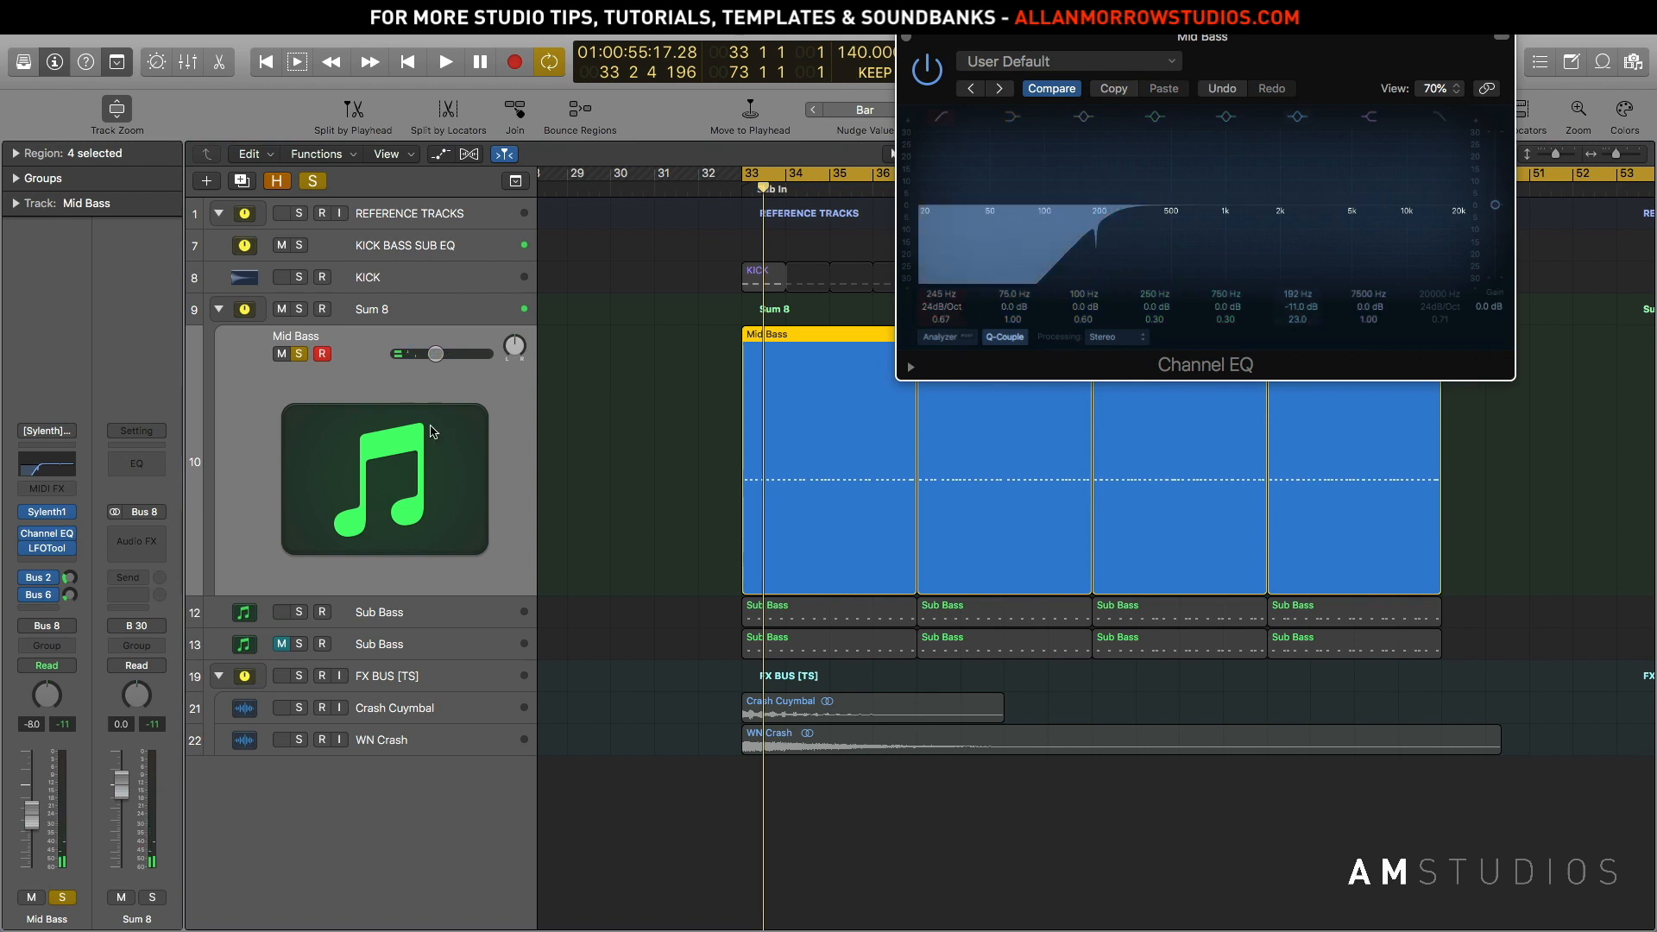
pyautogui.click(299, 356)
pyautogui.click(299, 356)
pyautogui.press('space')
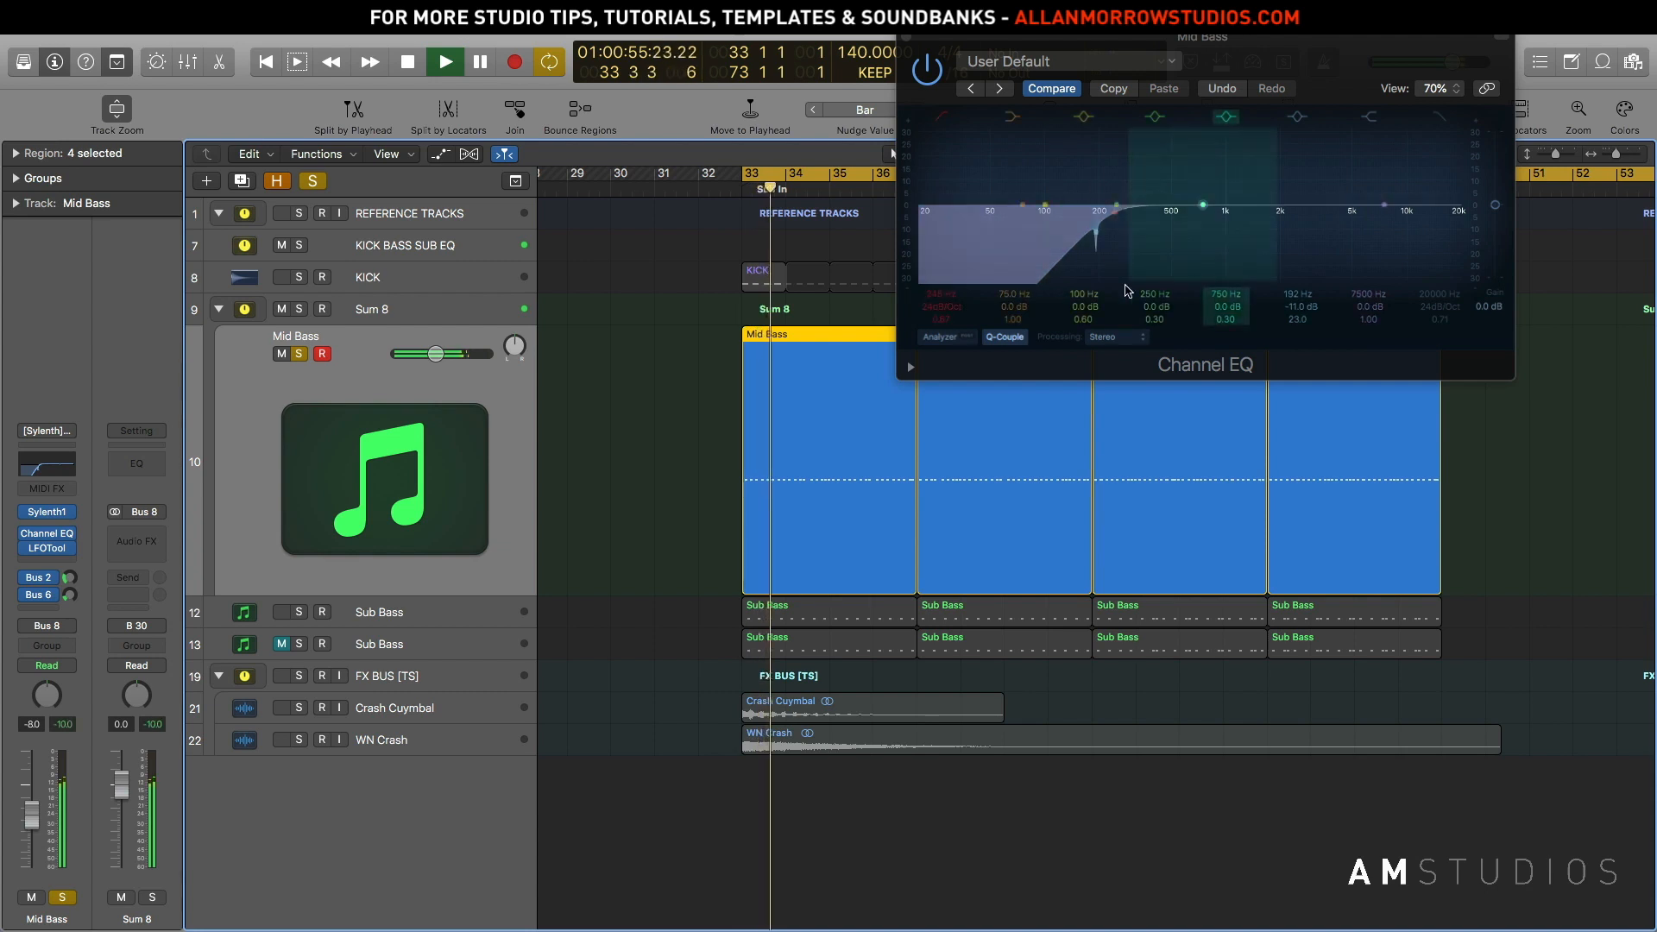
pyautogui.press('space')
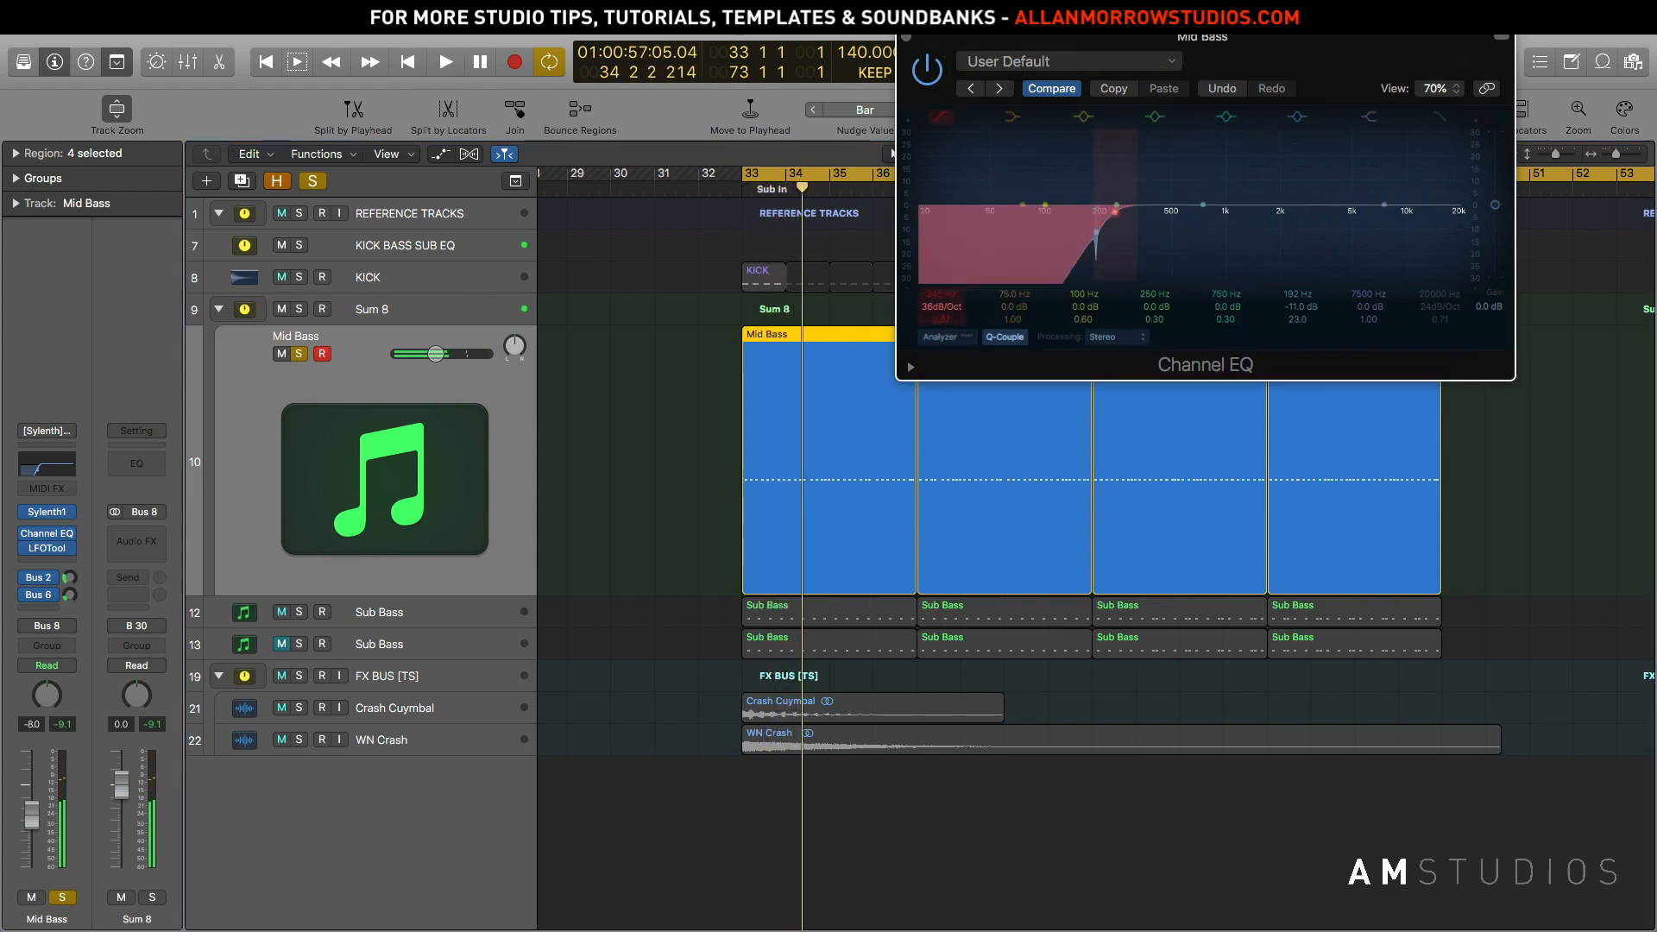
# Set the Mid Bass low-cut slope to 36 dB/Oct and audition the soloed track
pyautogui.moveTo(936, 315); pyautogui.dragTo(938, 320)
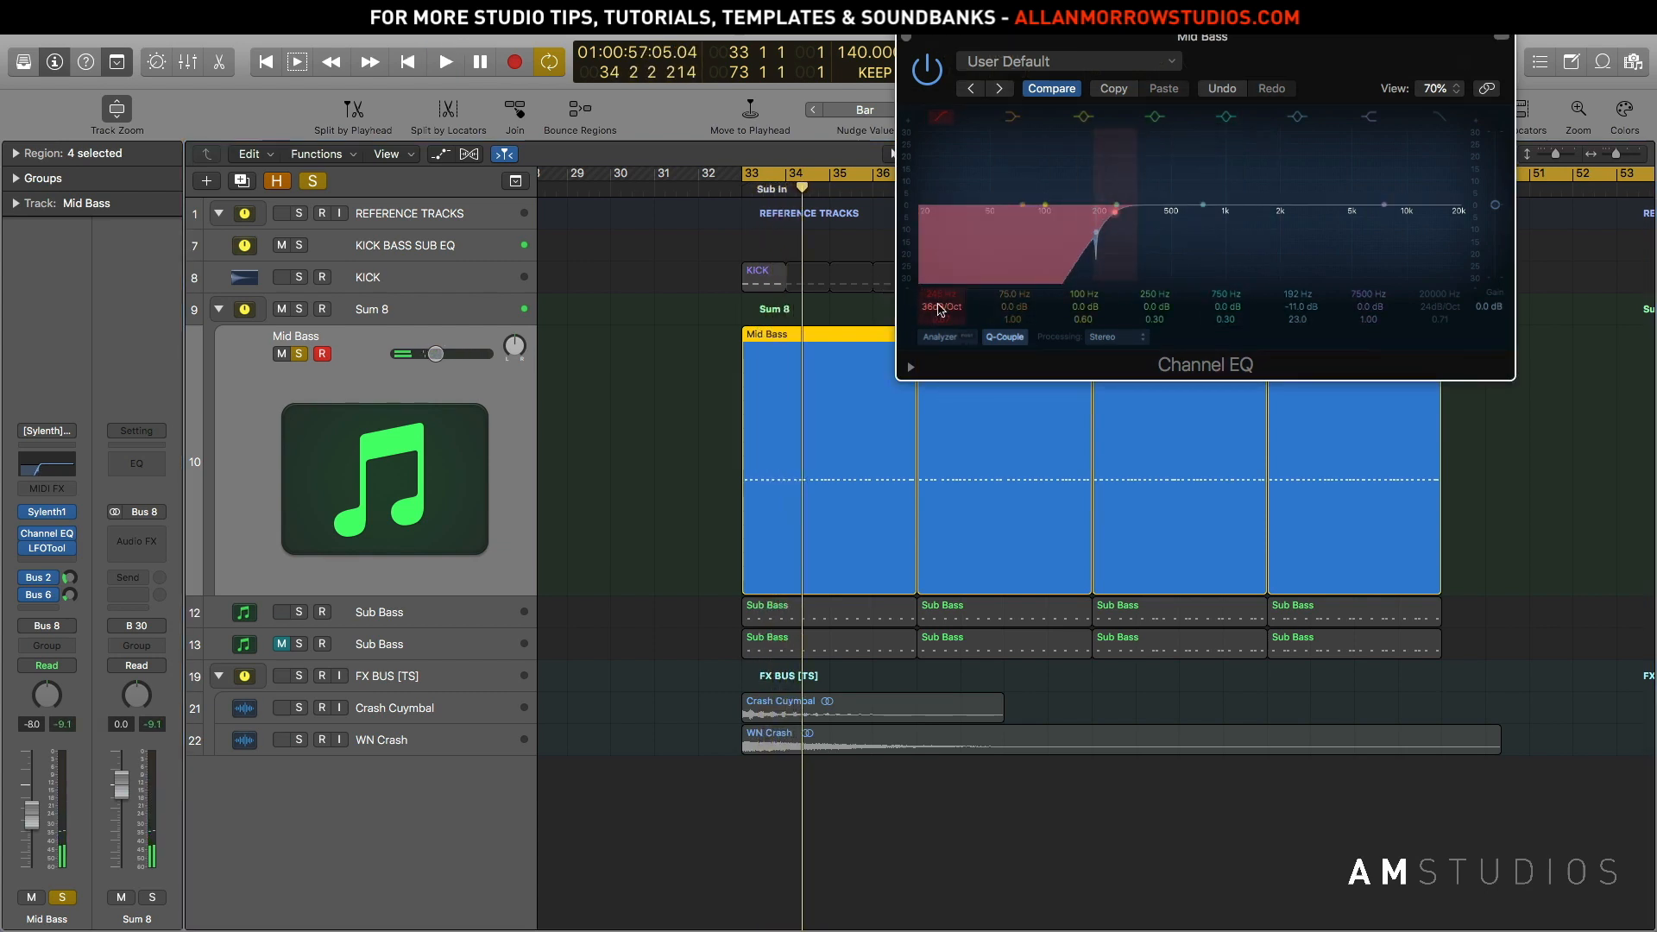
pyautogui.press('space')
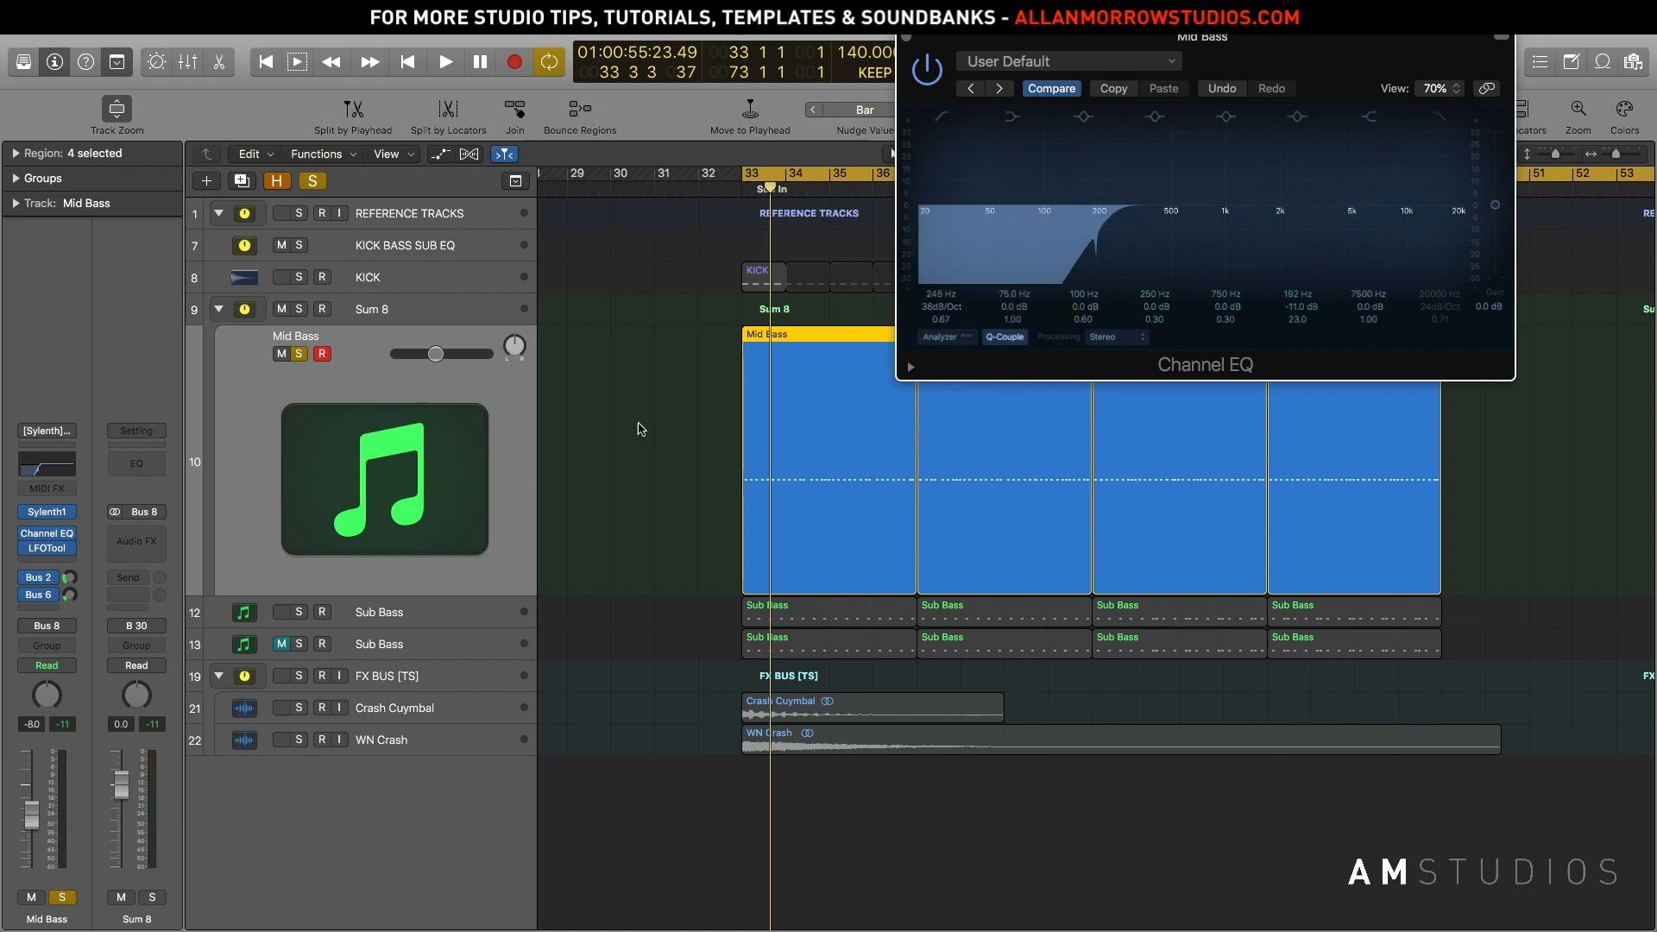
pyautogui.press('space')
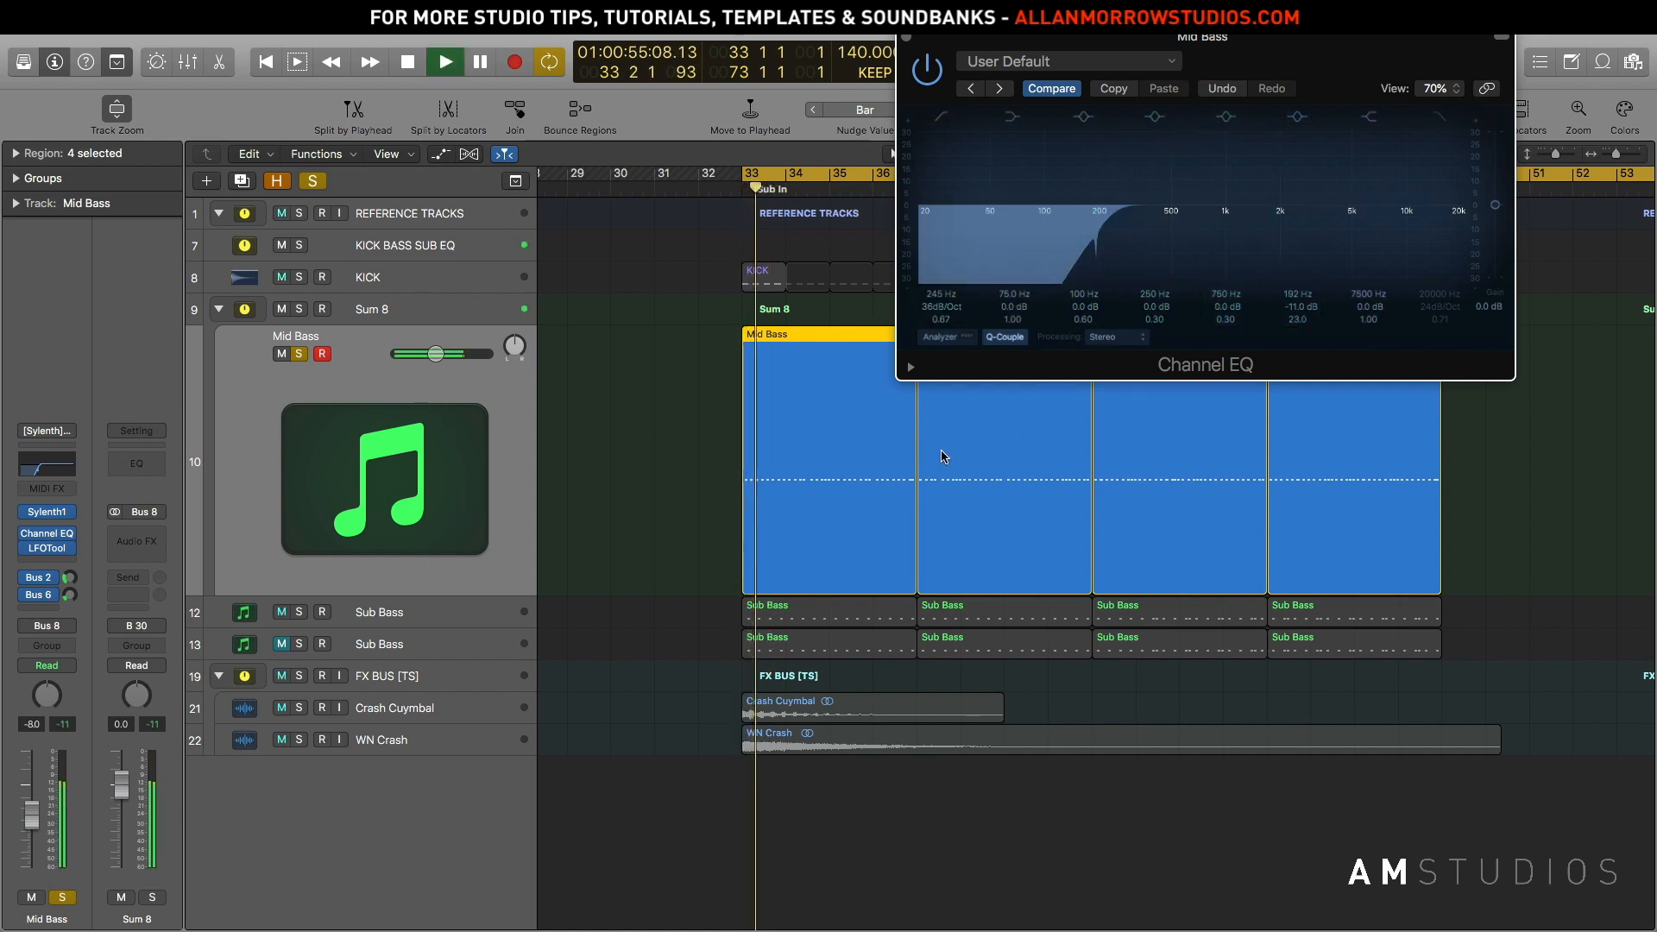
pyautogui.press('space')
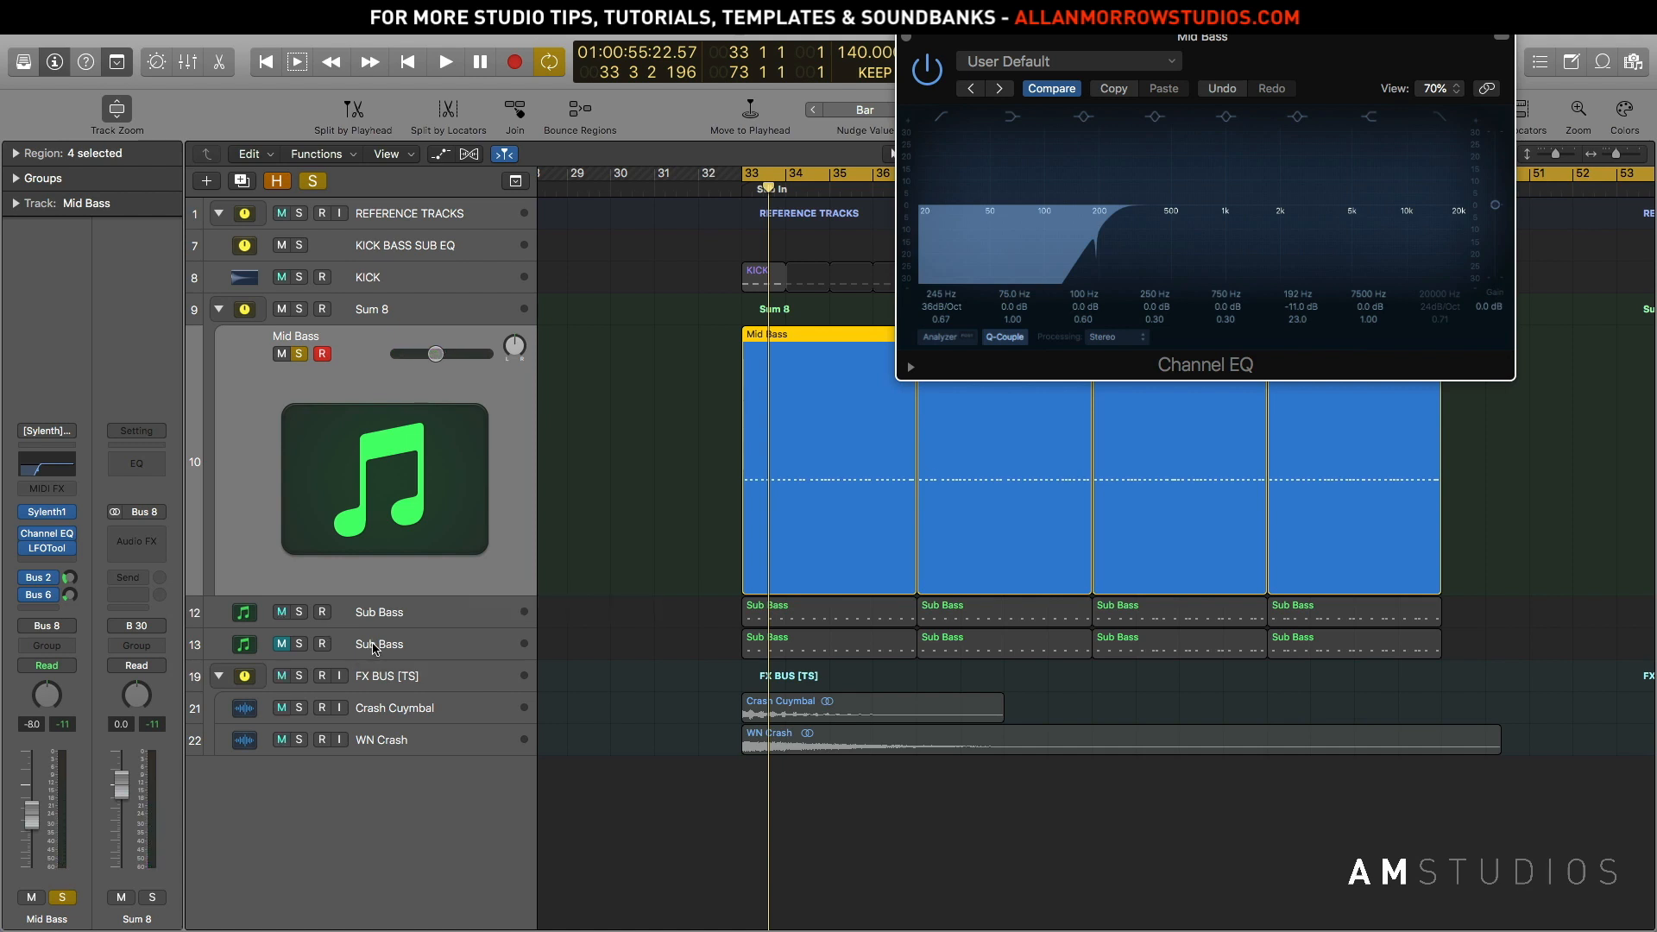
# Solo the upper Sub Bass track instead of Mid Bass, and set its Channel EQ high cut to about 62 Hz during playback
pyautogui.click(355, 644)
pyautogui.click(299, 375)
pyautogui.click(300, 342)
pyautogui.click(402, 374)
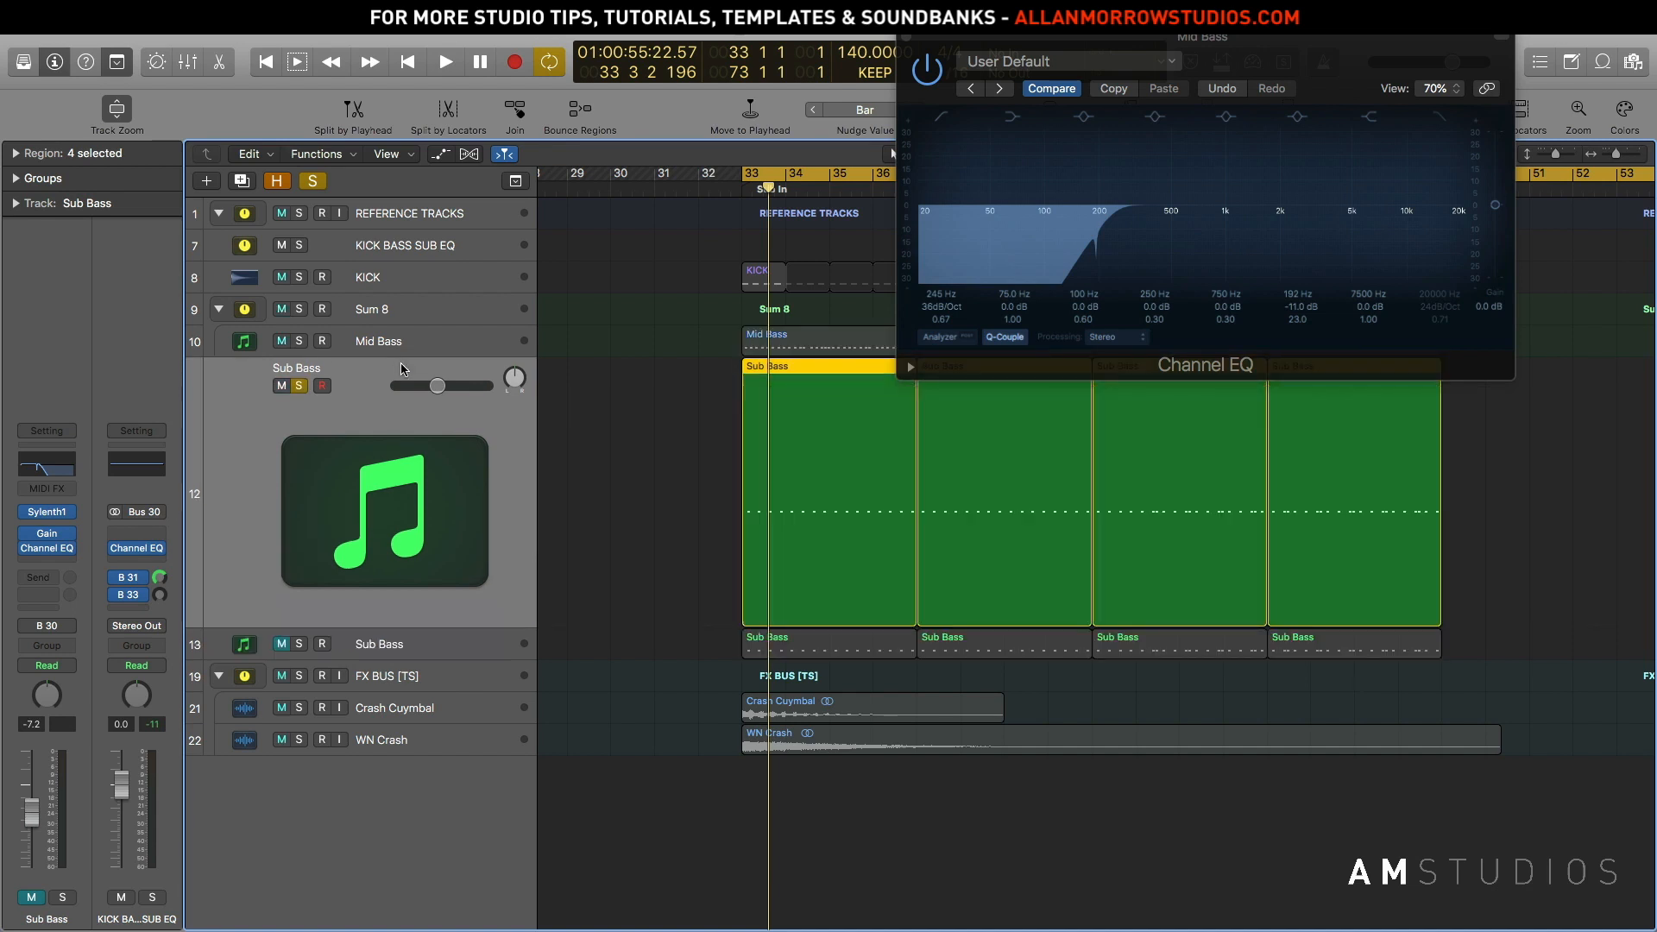
pyautogui.click(47, 467)
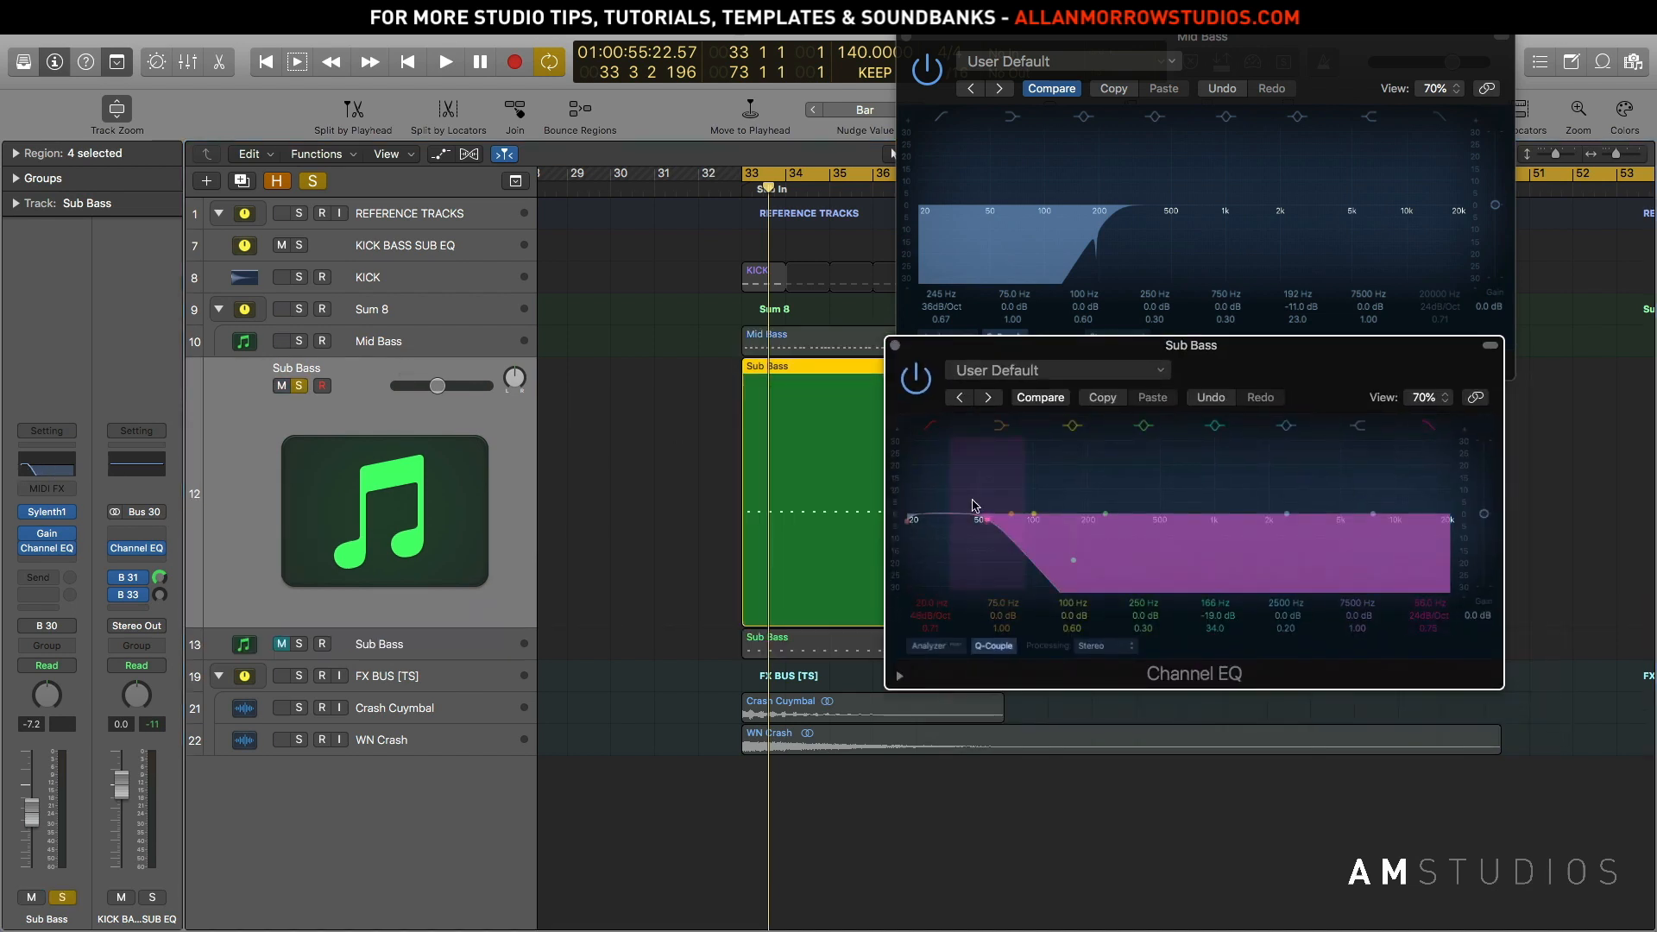
pyautogui.moveTo(990, 533); pyautogui.dragTo(992, 535)
pyautogui.press('space')
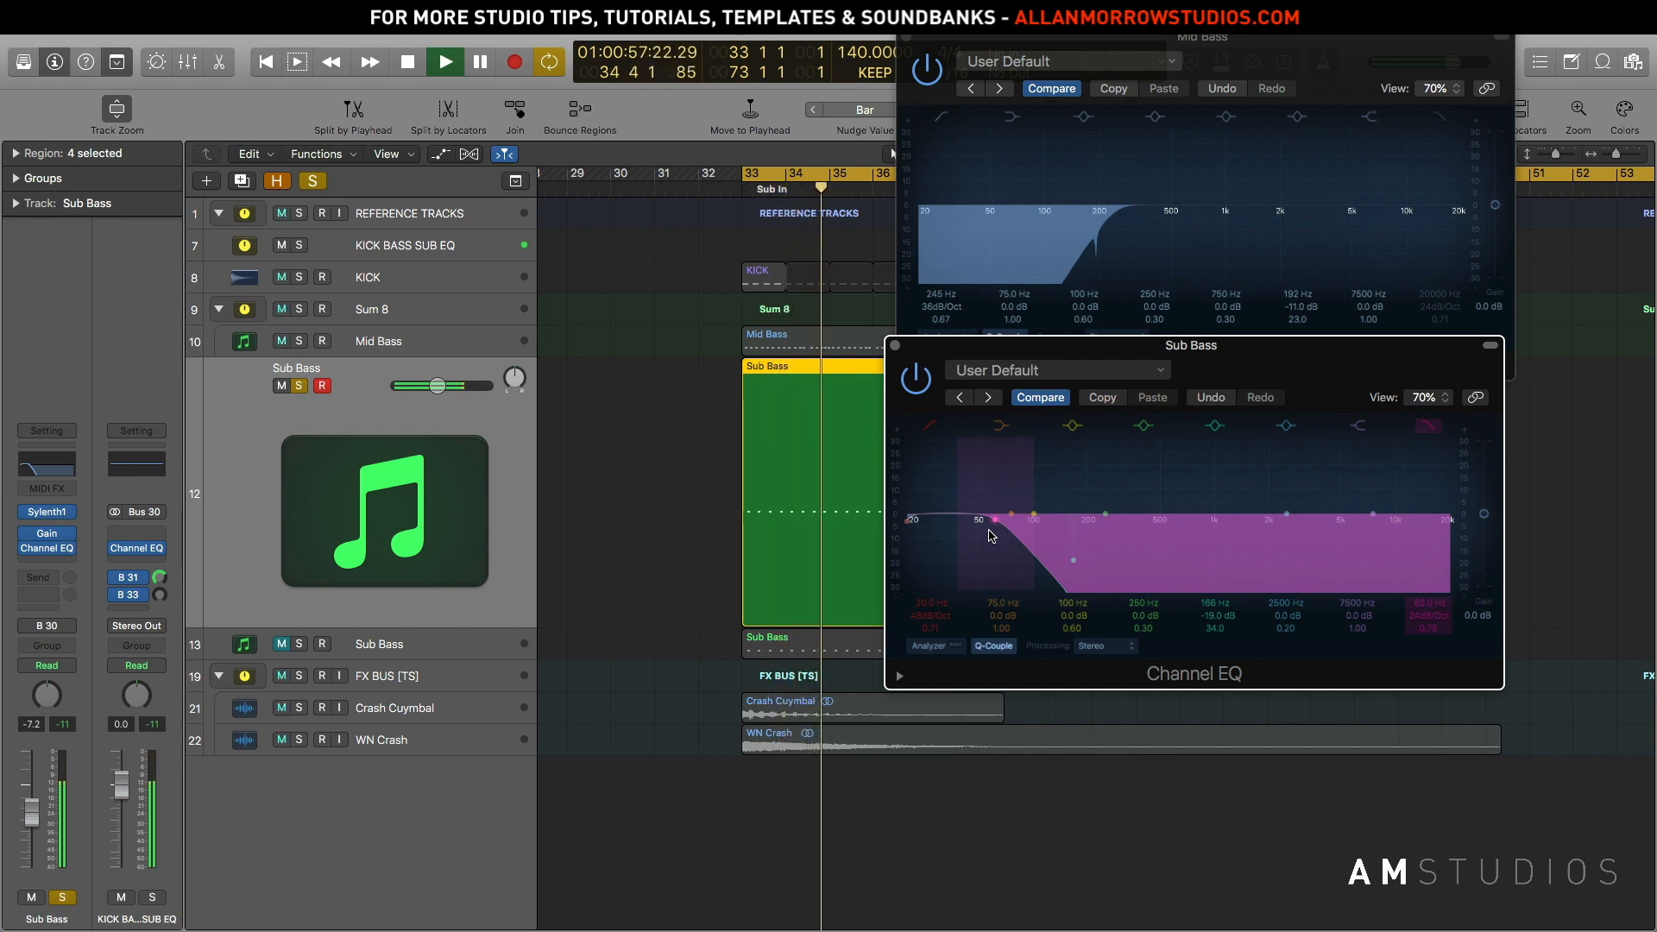
# Solo Mid Bass alongside Sub Bass and play the two layers together
pyautogui.click(298, 341)
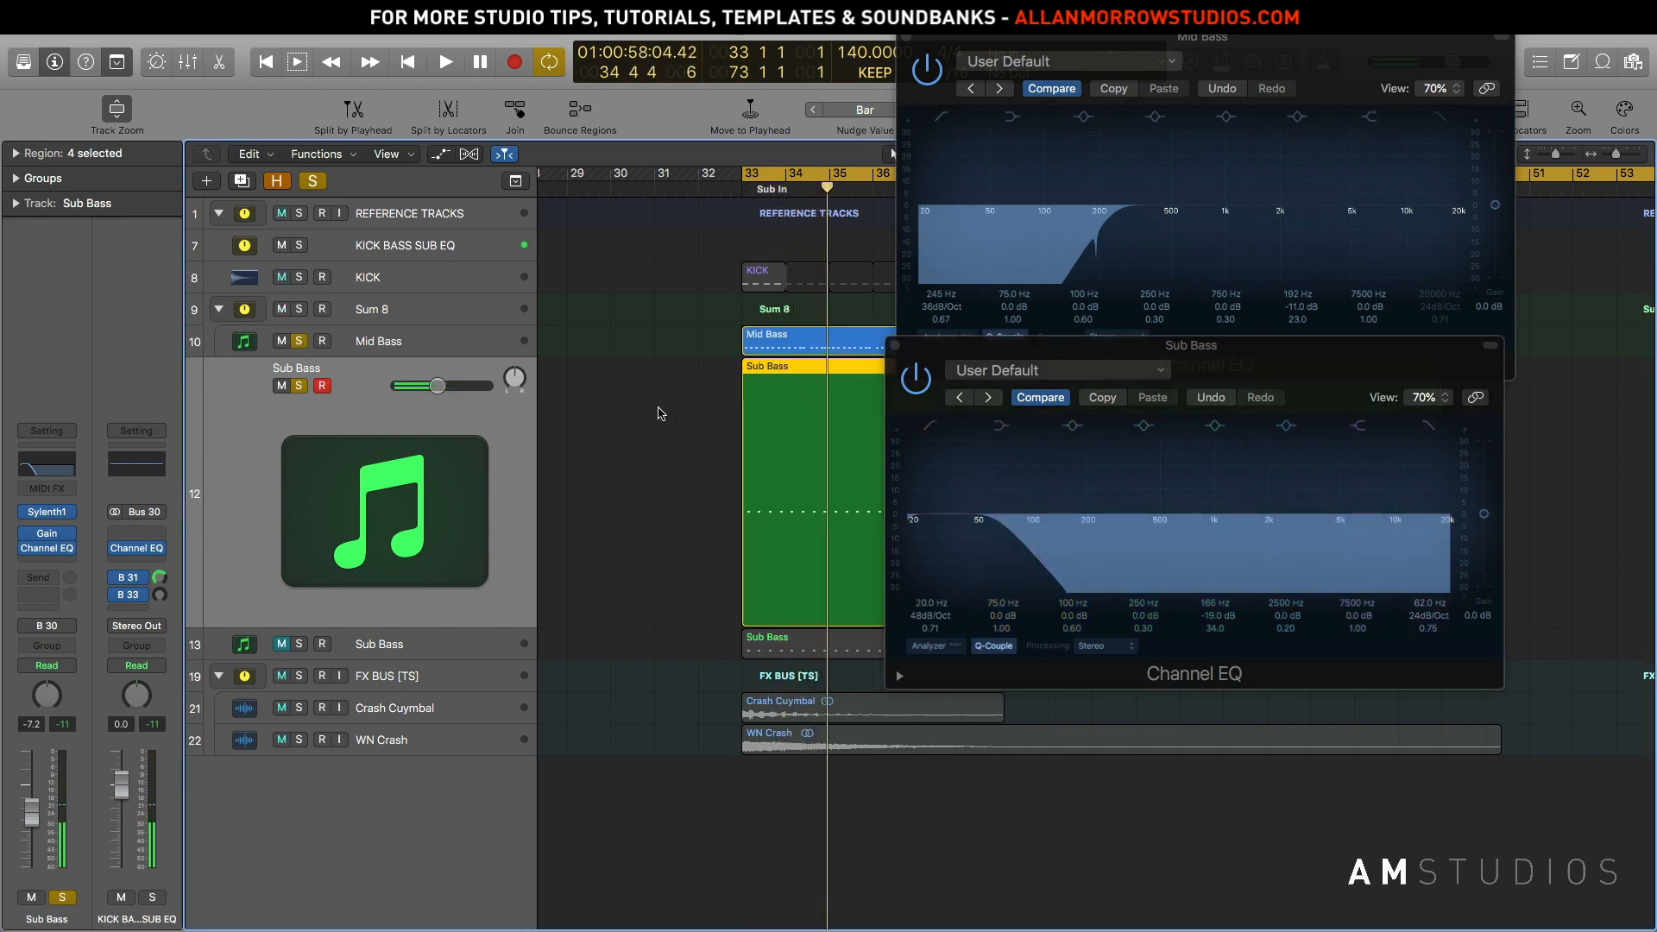
pyautogui.press('space')
pyautogui.press('space')
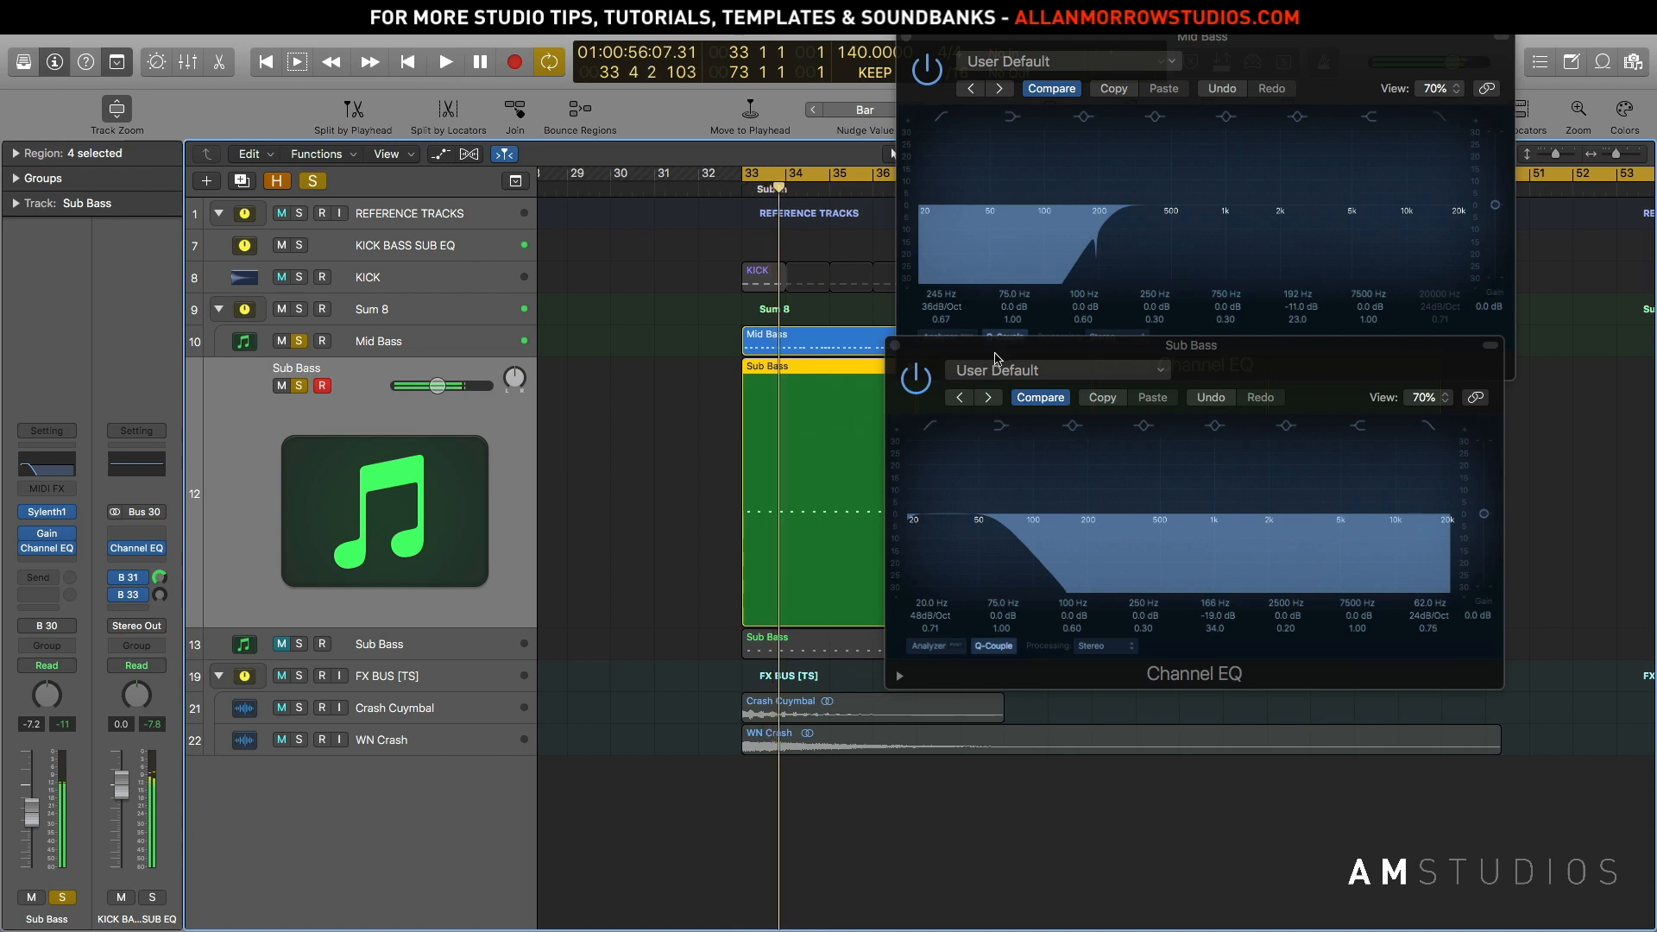
# Arrange the Mid Bass and Sub Bass Channel EQ windows one above the other without overlap
pyautogui.moveTo(1000, 348); pyautogui.dragTo(1008, 361)
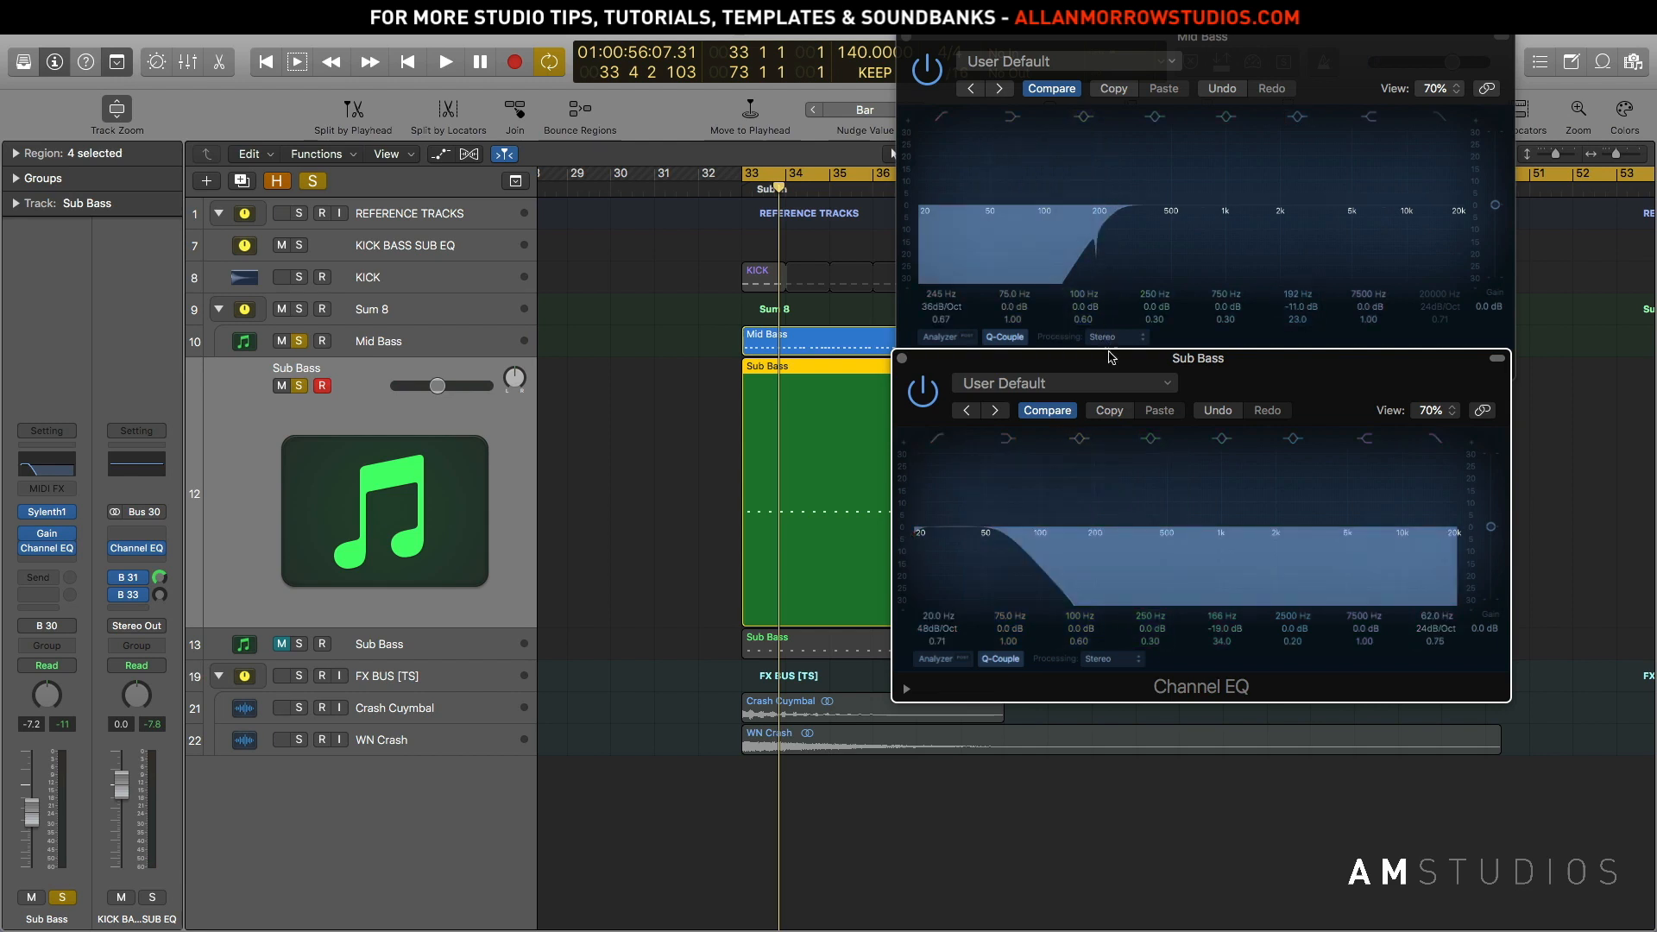
pyautogui.moveTo(1105, 358); pyautogui.dragTo(1108, 483)
pyautogui.moveTo(1117, 49); pyautogui.dragTo(1114, 130)
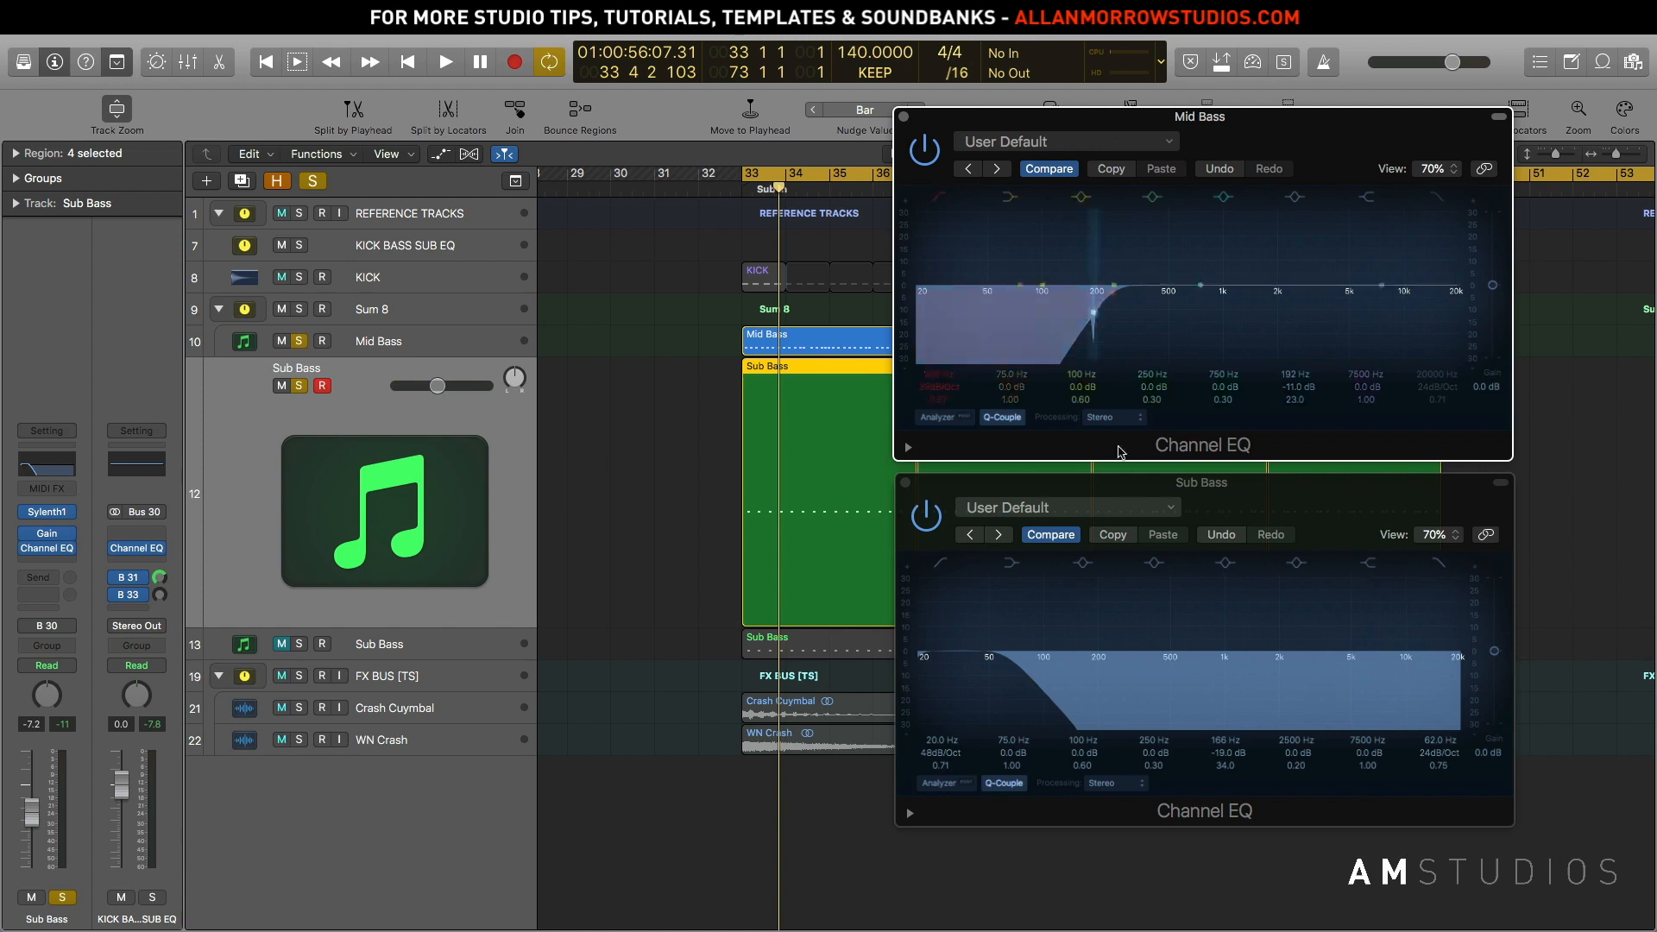
# Move the Sub Bass high cut to 260 Hz and back down to about 120 Hz, and set the Mid Bass low cut to 220 Hz
pyautogui.moveTo(1012, 681); pyautogui.dragTo(1126, 682)
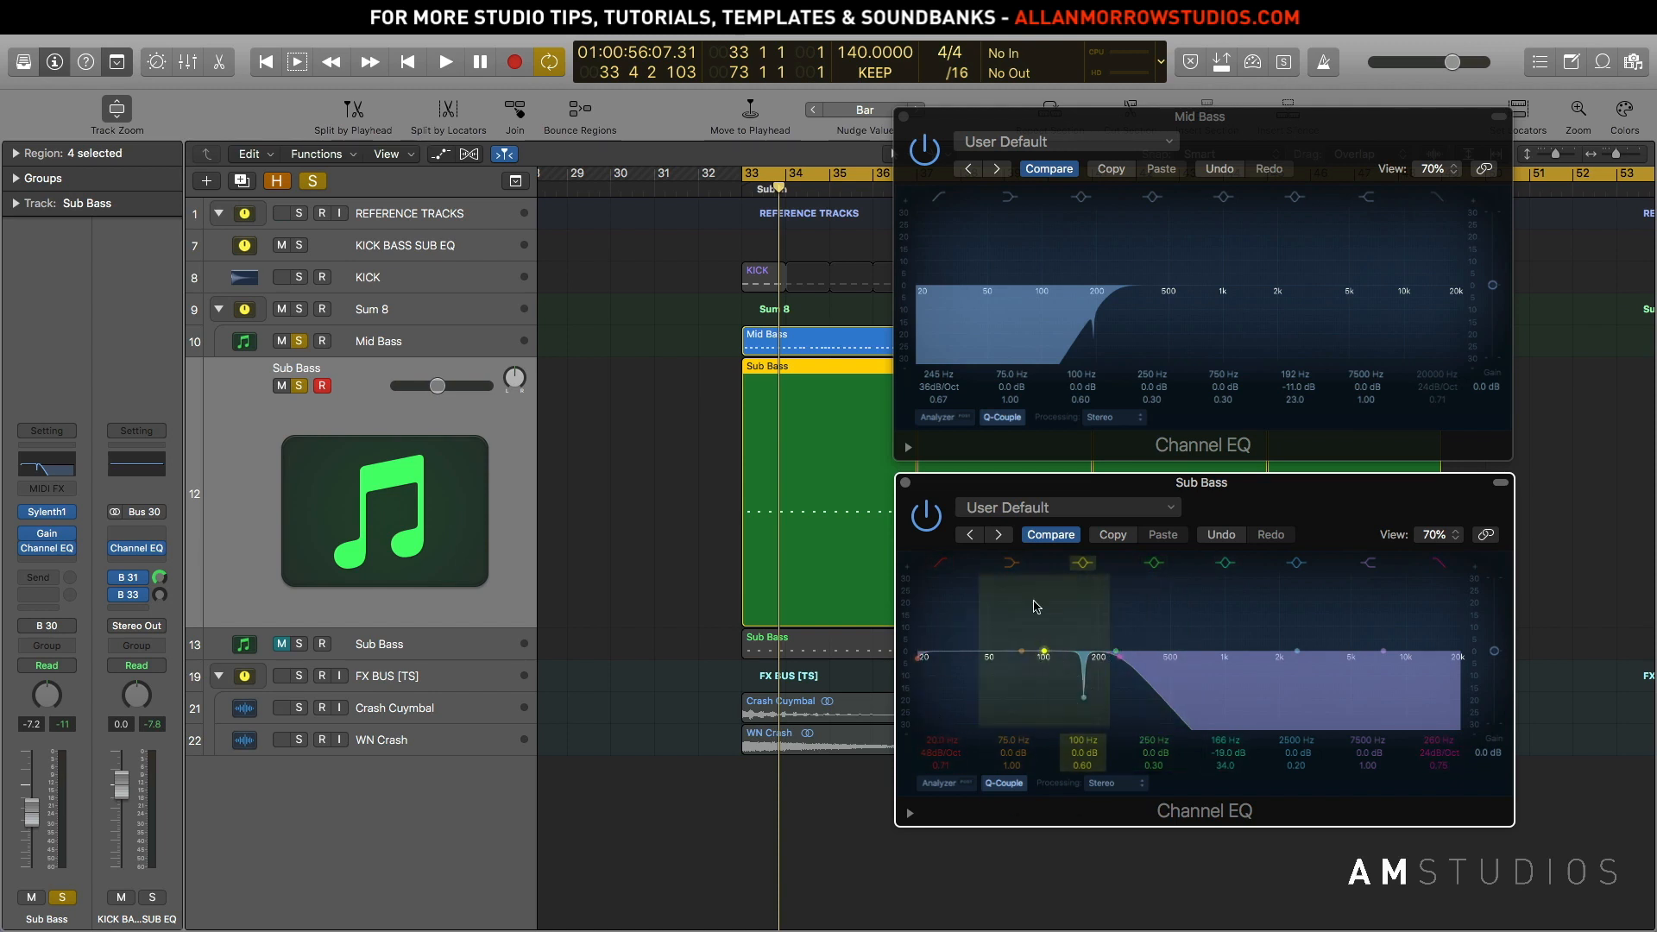
pyautogui.moveTo(1161, 482); pyautogui.dragTo(1161, 507)
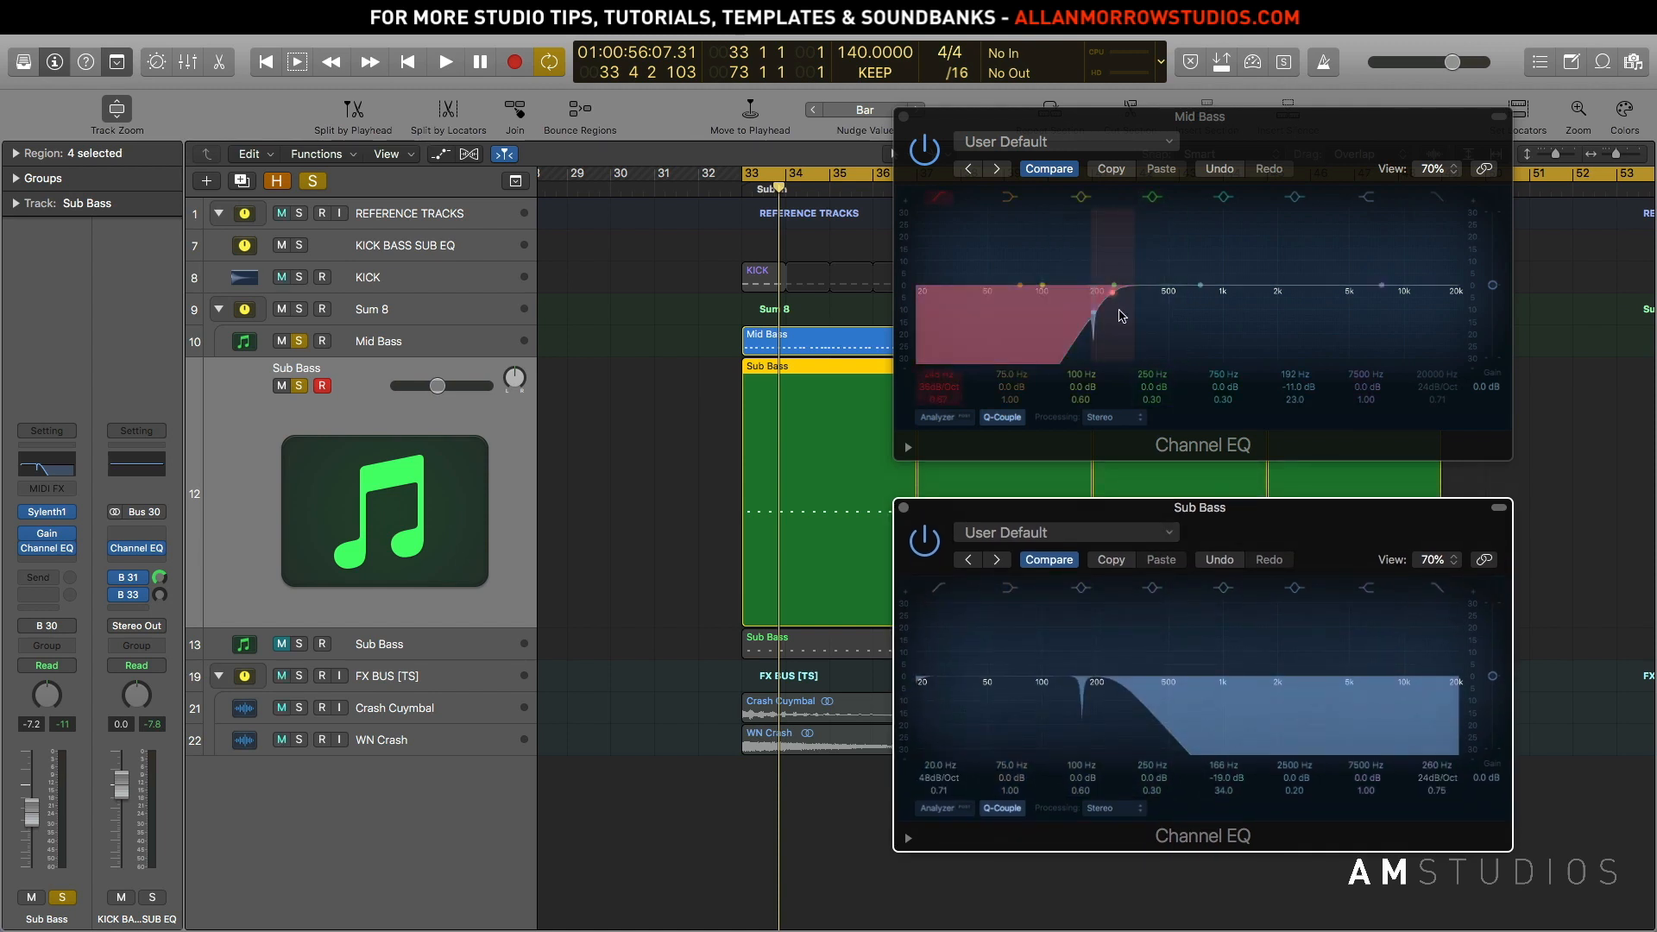
pyautogui.moveTo(1121, 316)
pyautogui.mouseDown()
pyautogui.moveTo(1036, 309)
pyautogui.moveTo(1106, 303)
pyautogui.mouseUp()
pyautogui.moveTo(1116, 688); pyautogui.dragTo(1053, 690)
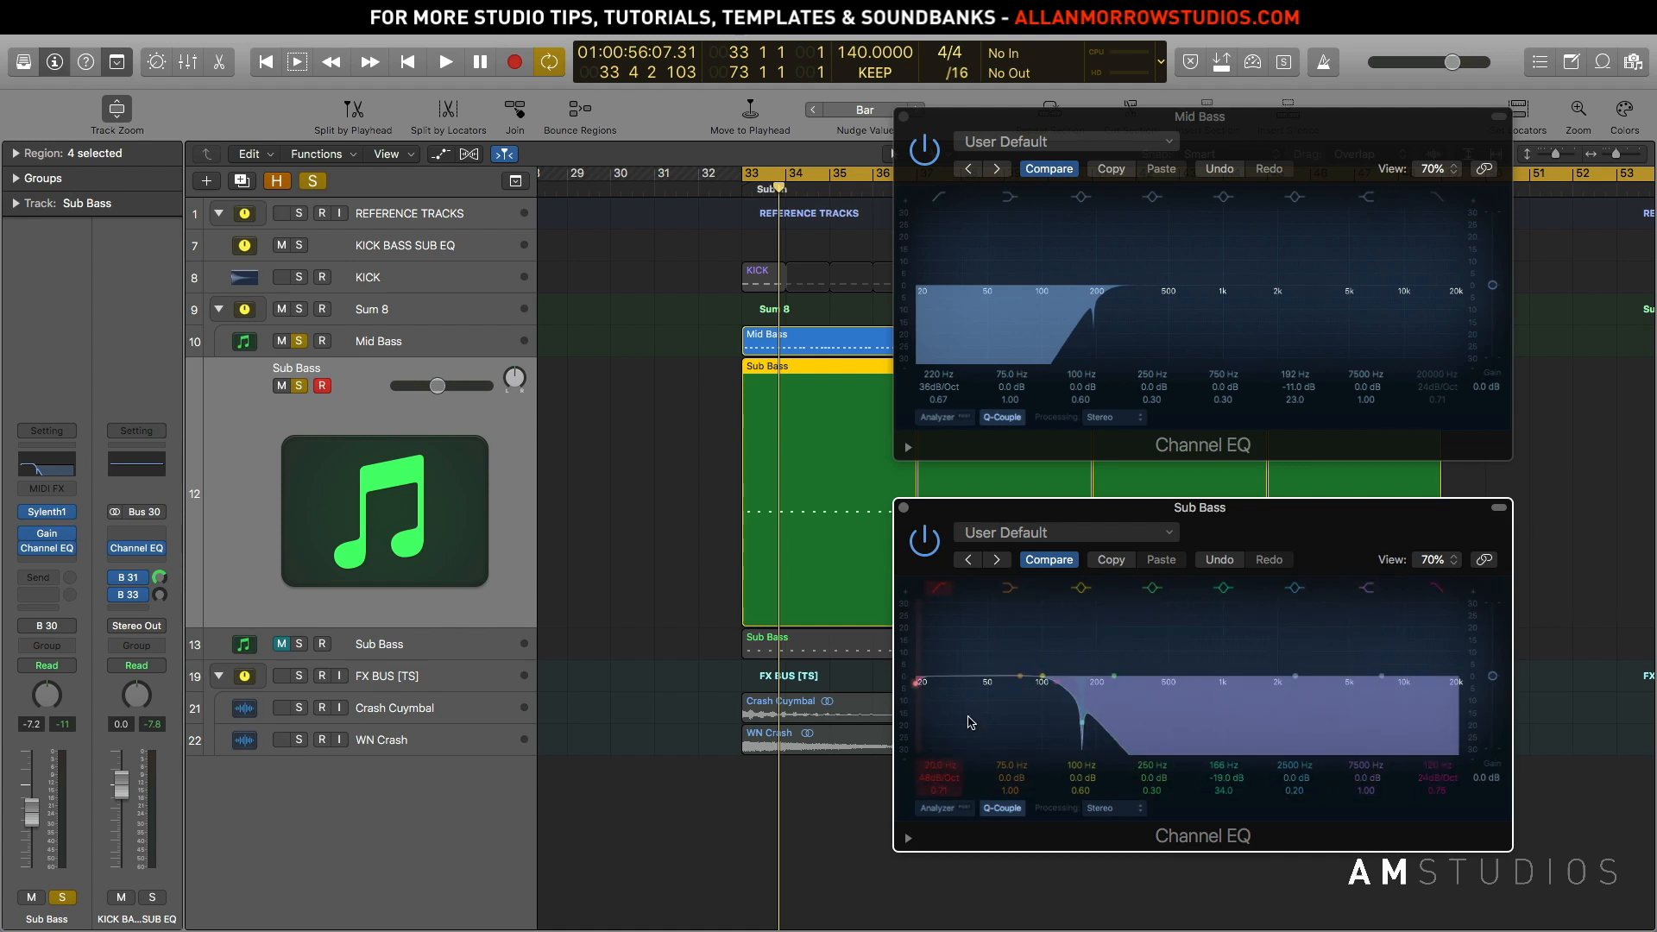
# Try lower crossover points, taking Mid Bass's low cut to 114 and 61 Hz and Sub Bass's high cut to 72 and 46 Hz
pyautogui.moveTo(1108, 347); pyautogui.dragTo(1052, 307)
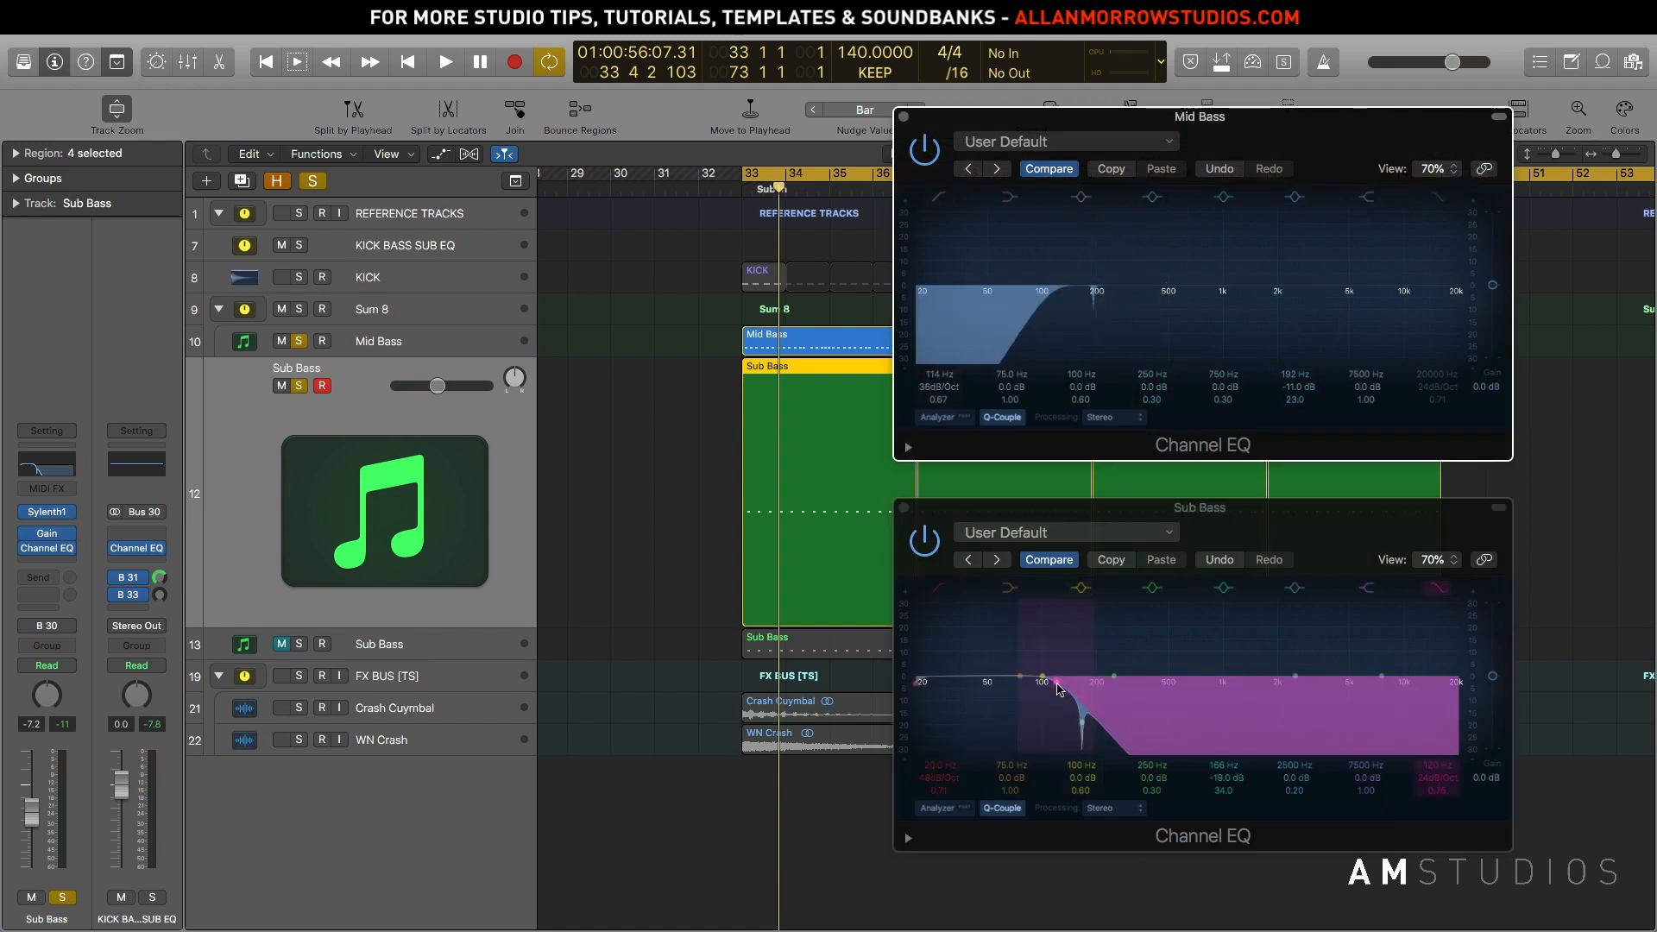
pyautogui.moveTo(1058, 686); pyautogui.dragTo(1016, 691)
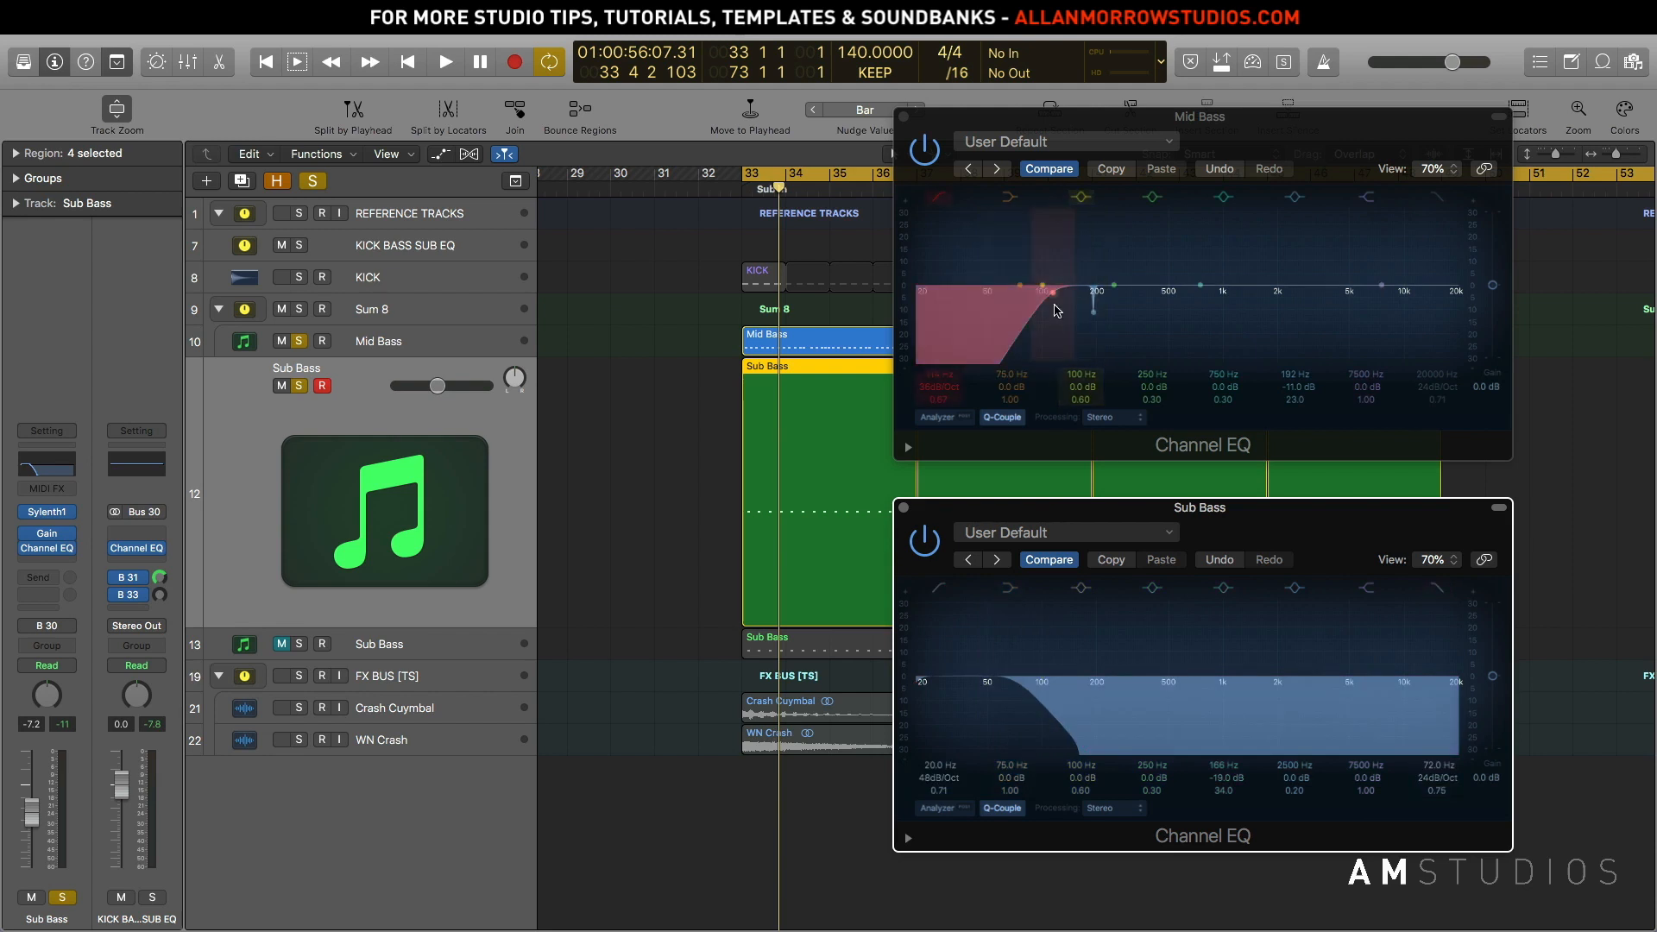
pyautogui.moveTo(1057, 311); pyautogui.dragTo(1003, 309)
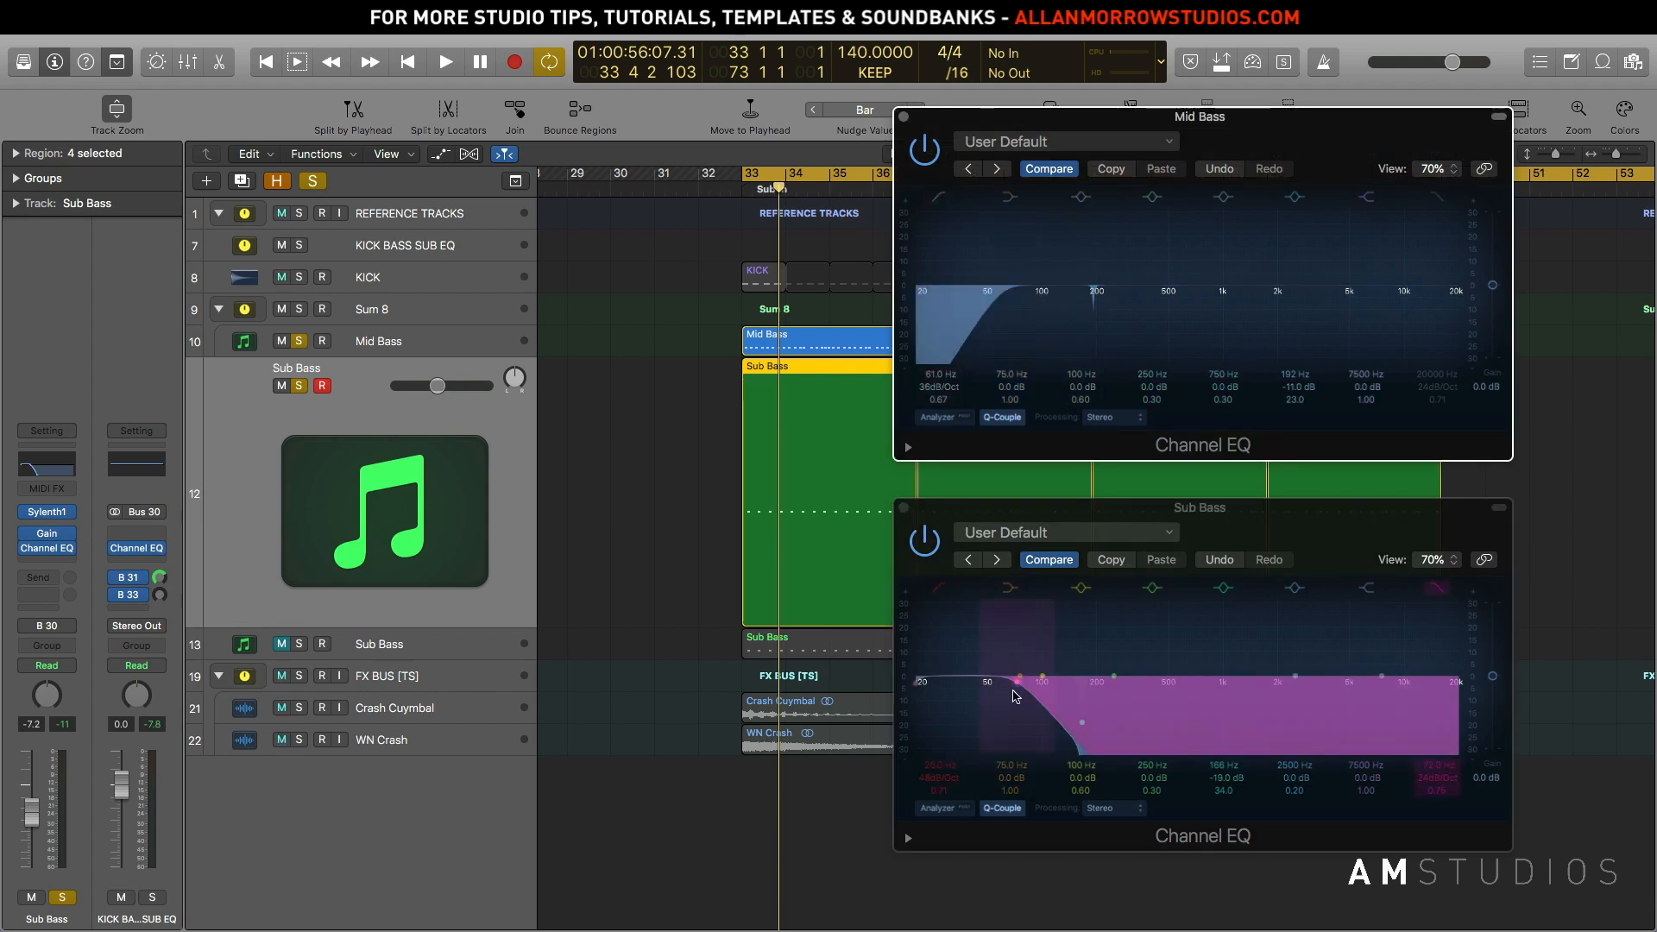
pyautogui.moveTo(1014, 691); pyautogui.dragTo(976, 692)
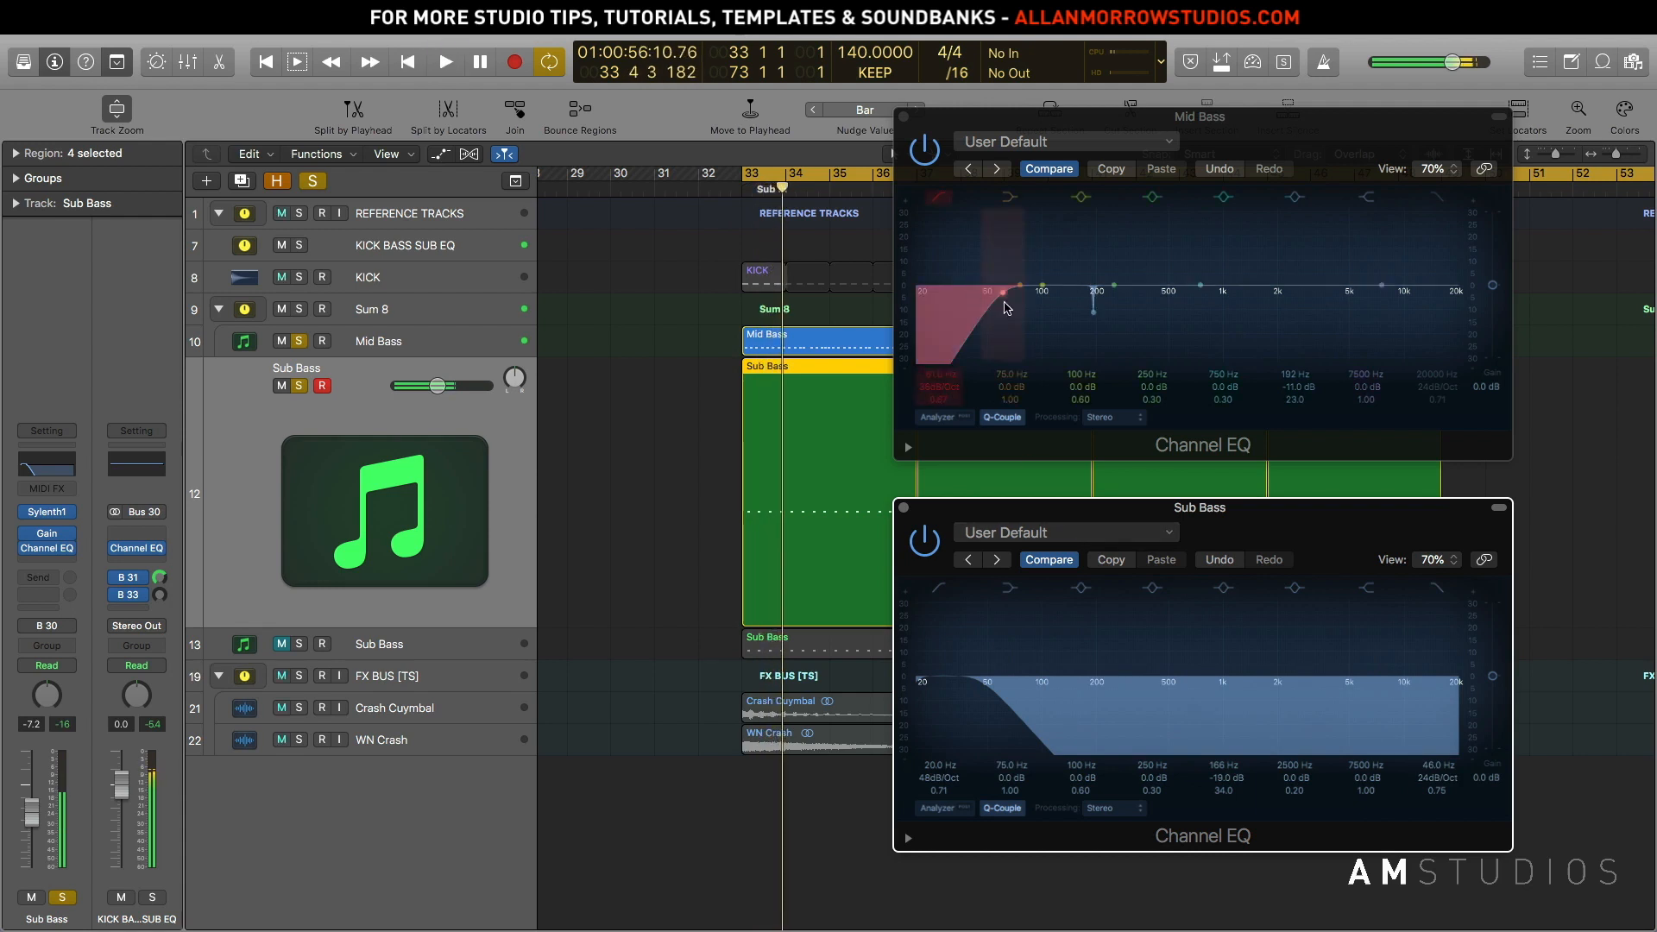
# Set the Sub Bass high cut to 122 Hz and the Mid Bass low cut to 315 Hz with Q 0.54, auditioning both layers
pyautogui.moveTo(1007, 308); pyautogui.dragTo(1087, 311)
pyautogui.moveTo(1079, 300)
pyautogui.mouseDown()
pyautogui.moveTo(1097, 298)
pyautogui.moveTo(1077, 304)
pyautogui.mouseUp()
pyautogui.moveTo(983, 698); pyautogui.dragTo(1040, 698)
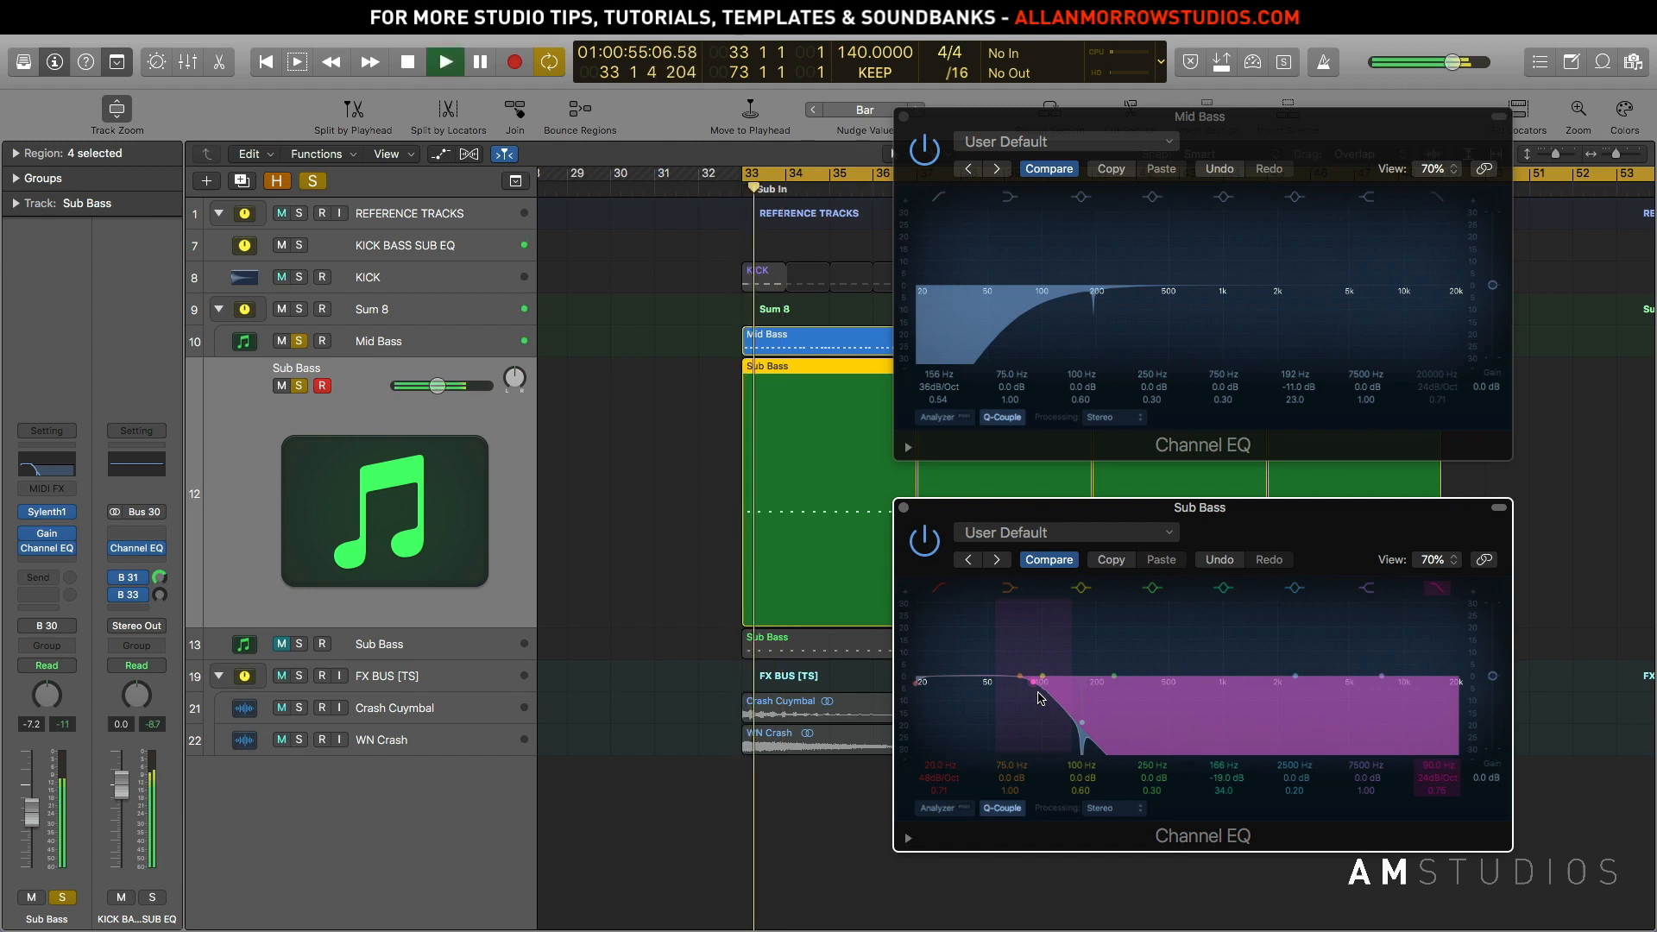
pyautogui.moveTo(1040, 703); pyautogui.dragTo(1058, 703)
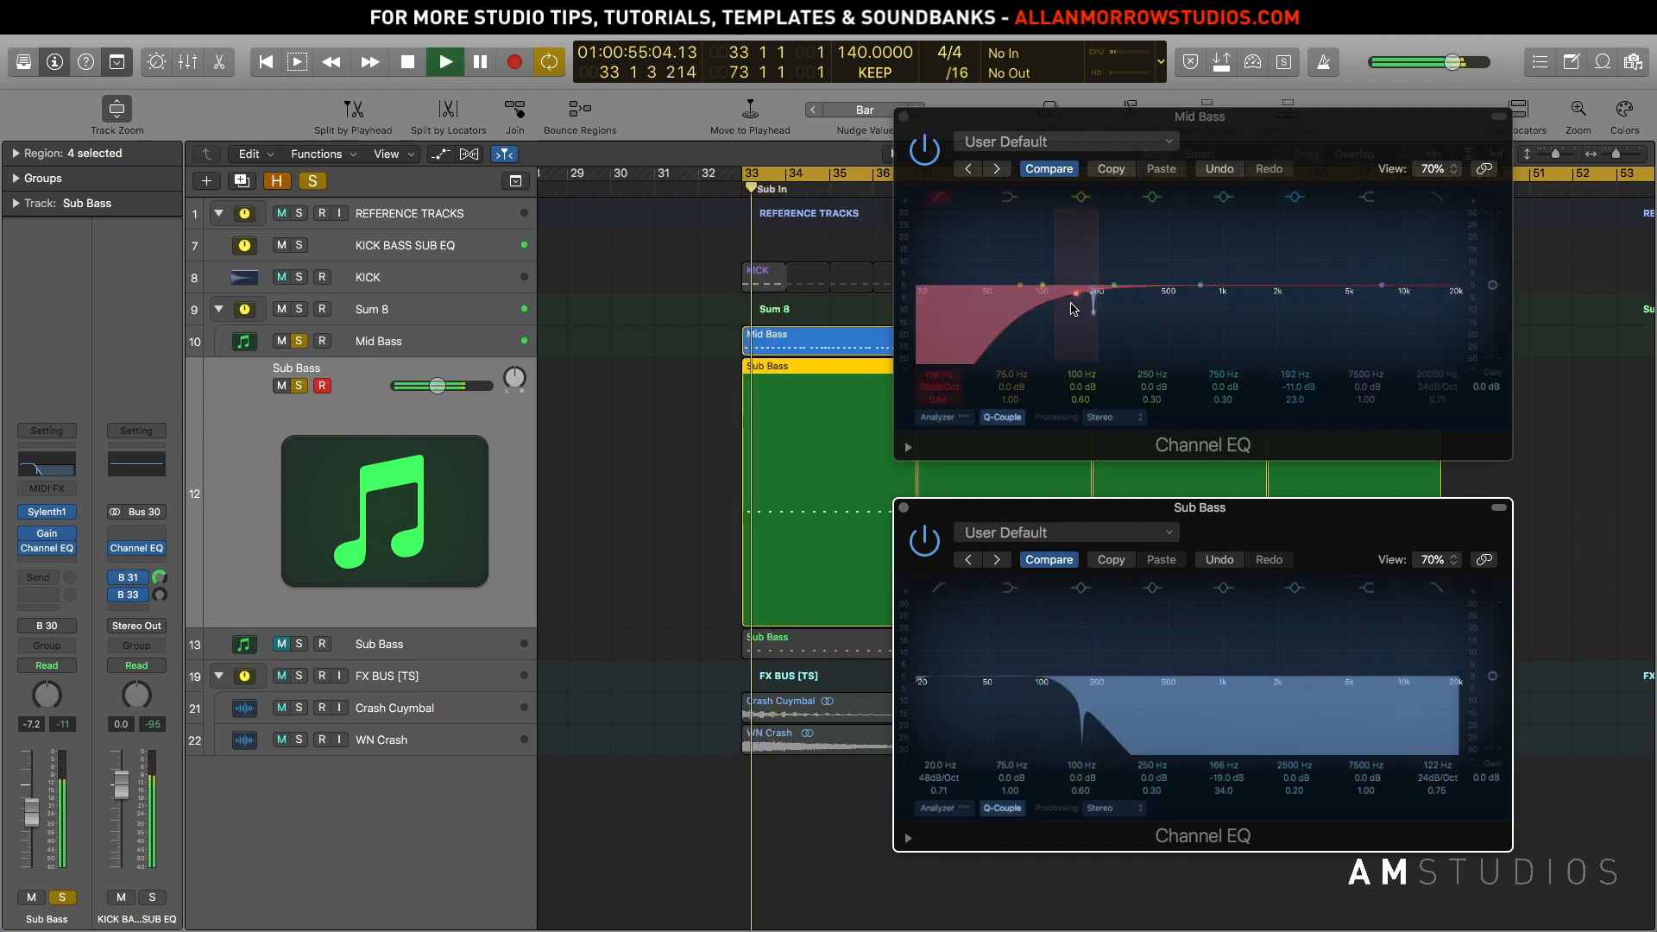
pyautogui.moveTo(1085, 345); pyautogui.dragTo(1139, 345)
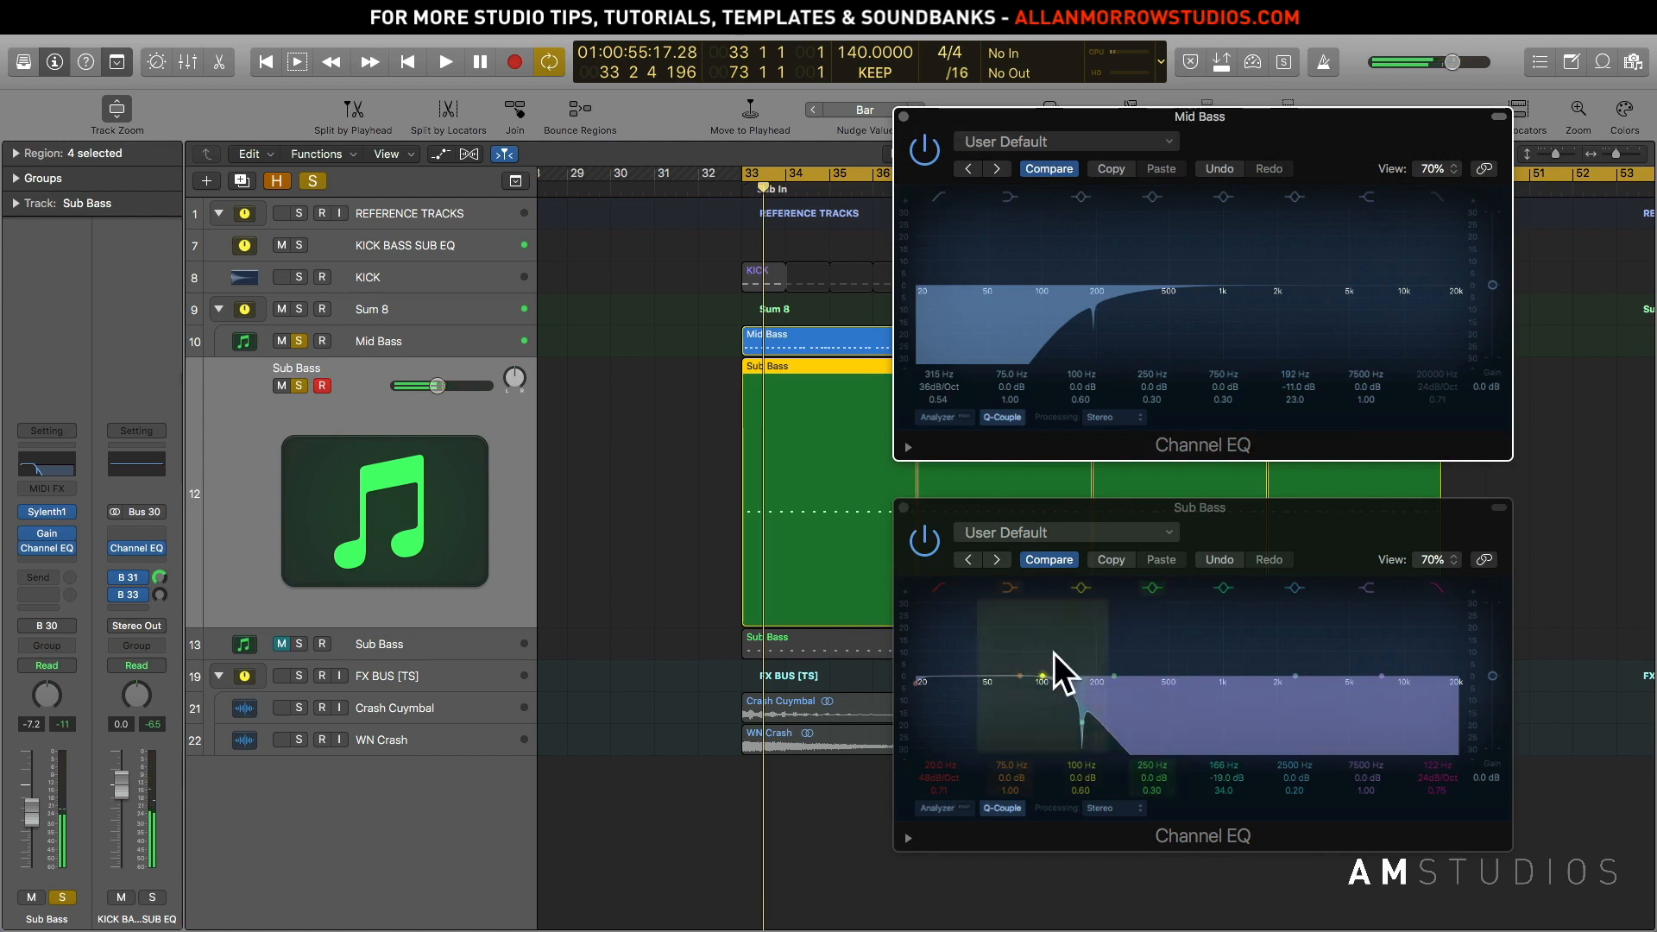
pyautogui.press('space')
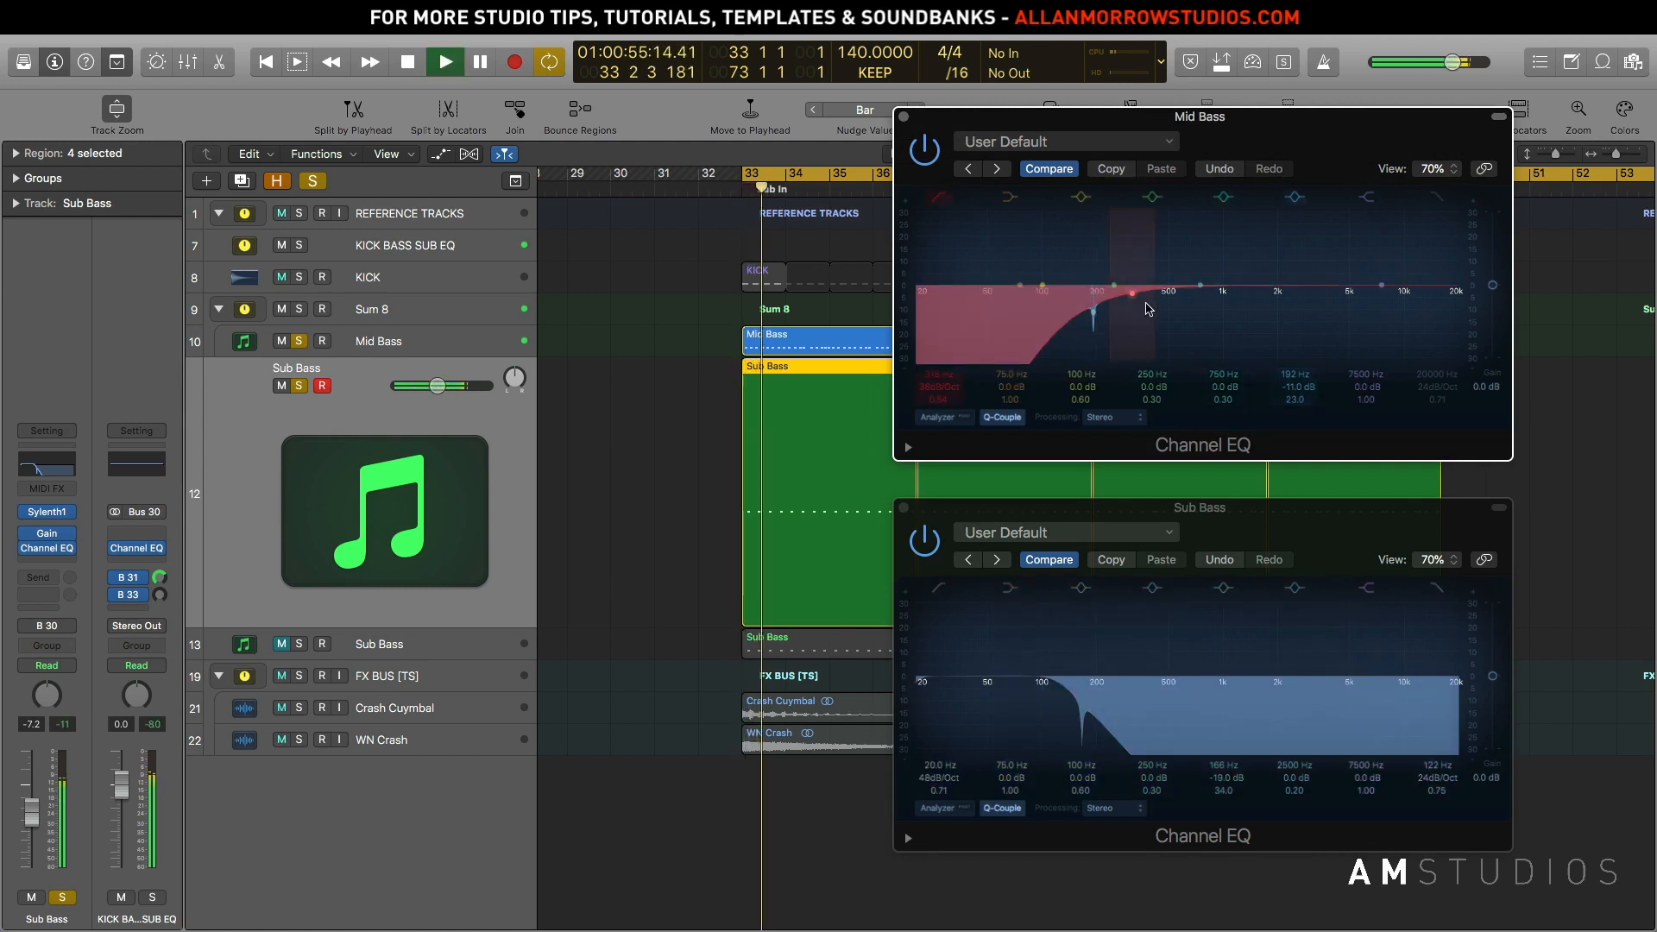
# Try higher crossover points, taking the Sub Bass high cut to 156 and 295 Hz and the Mid Bass low cut to 445 Hz
pyautogui.click(1077, 689)
pyautogui.moveTo(1077, 686); pyautogui.dragTo(1083, 686)
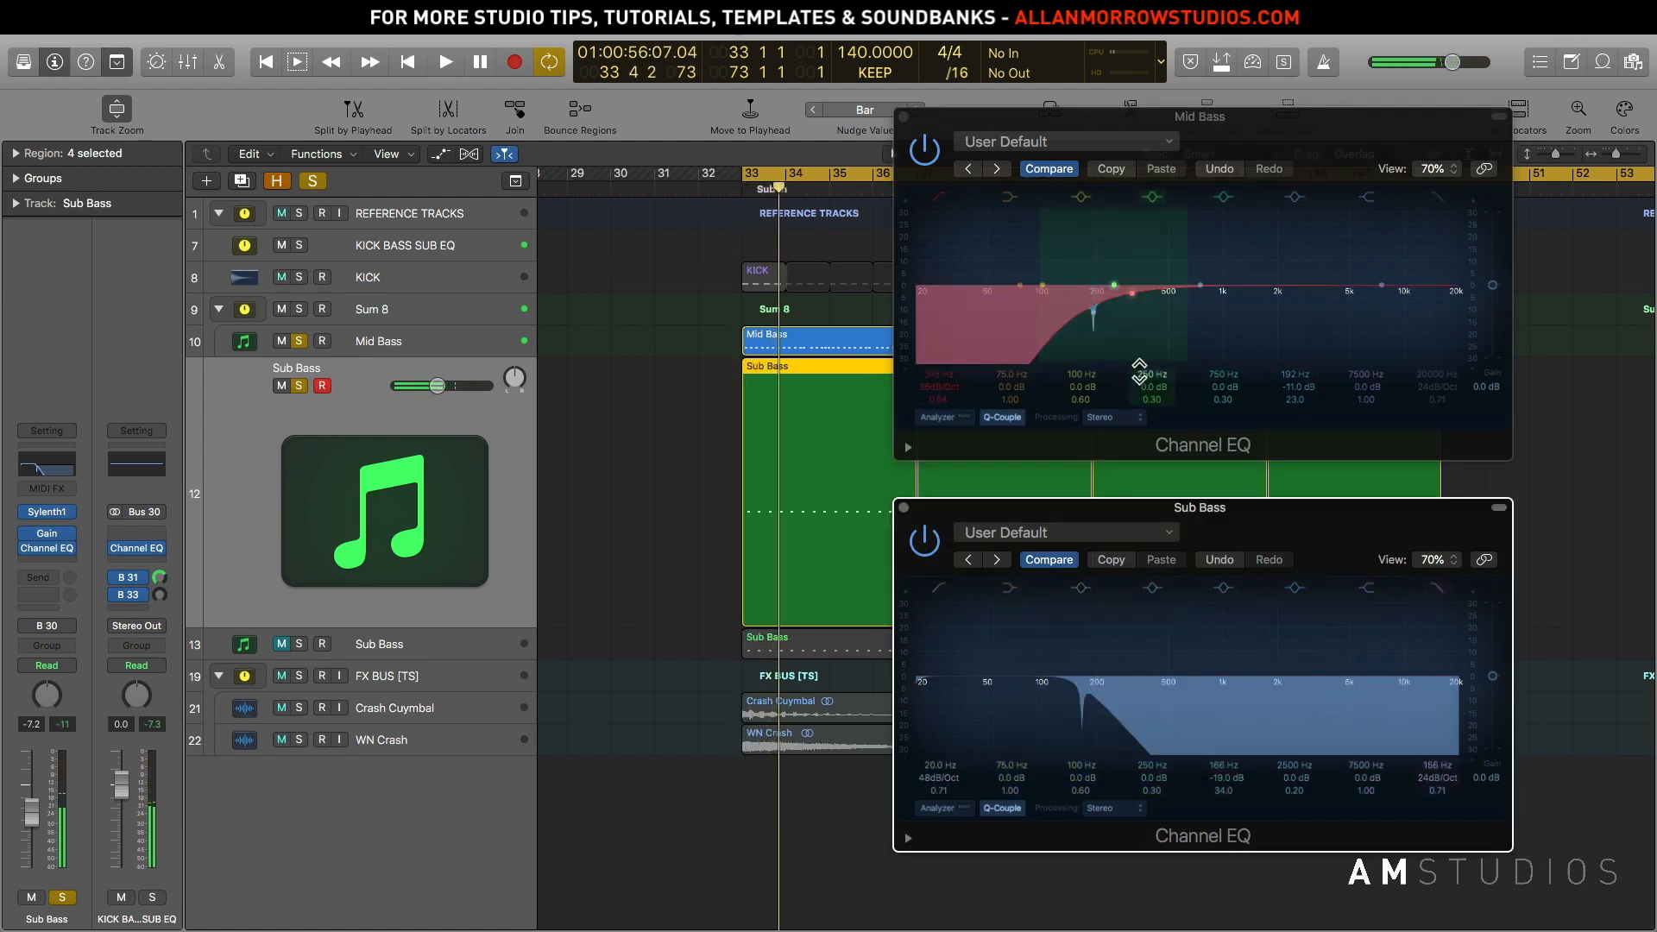
pyautogui.moveTo(1137, 306); pyautogui.dragTo(1165, 306)
pyautogui.press('space')
pyautogui.moveTo(1075, 683); pyautogui.dragTo(1129, 691)
pyautogui.press('space')
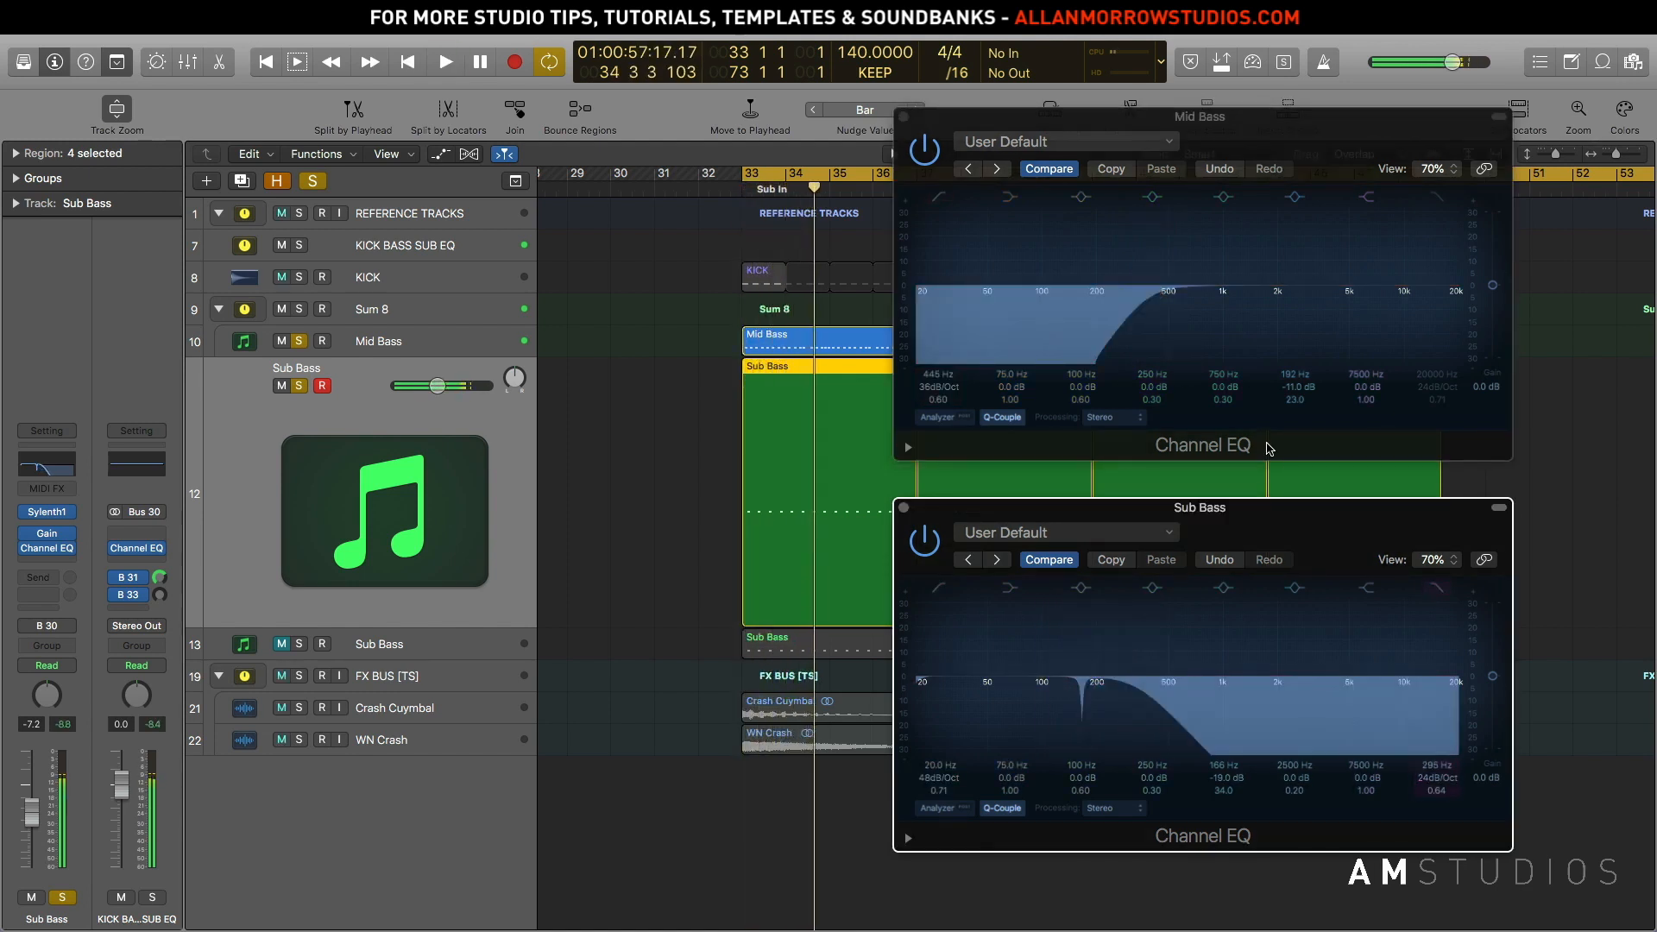
pyautogui.press('space')
pyautogui.press('space')
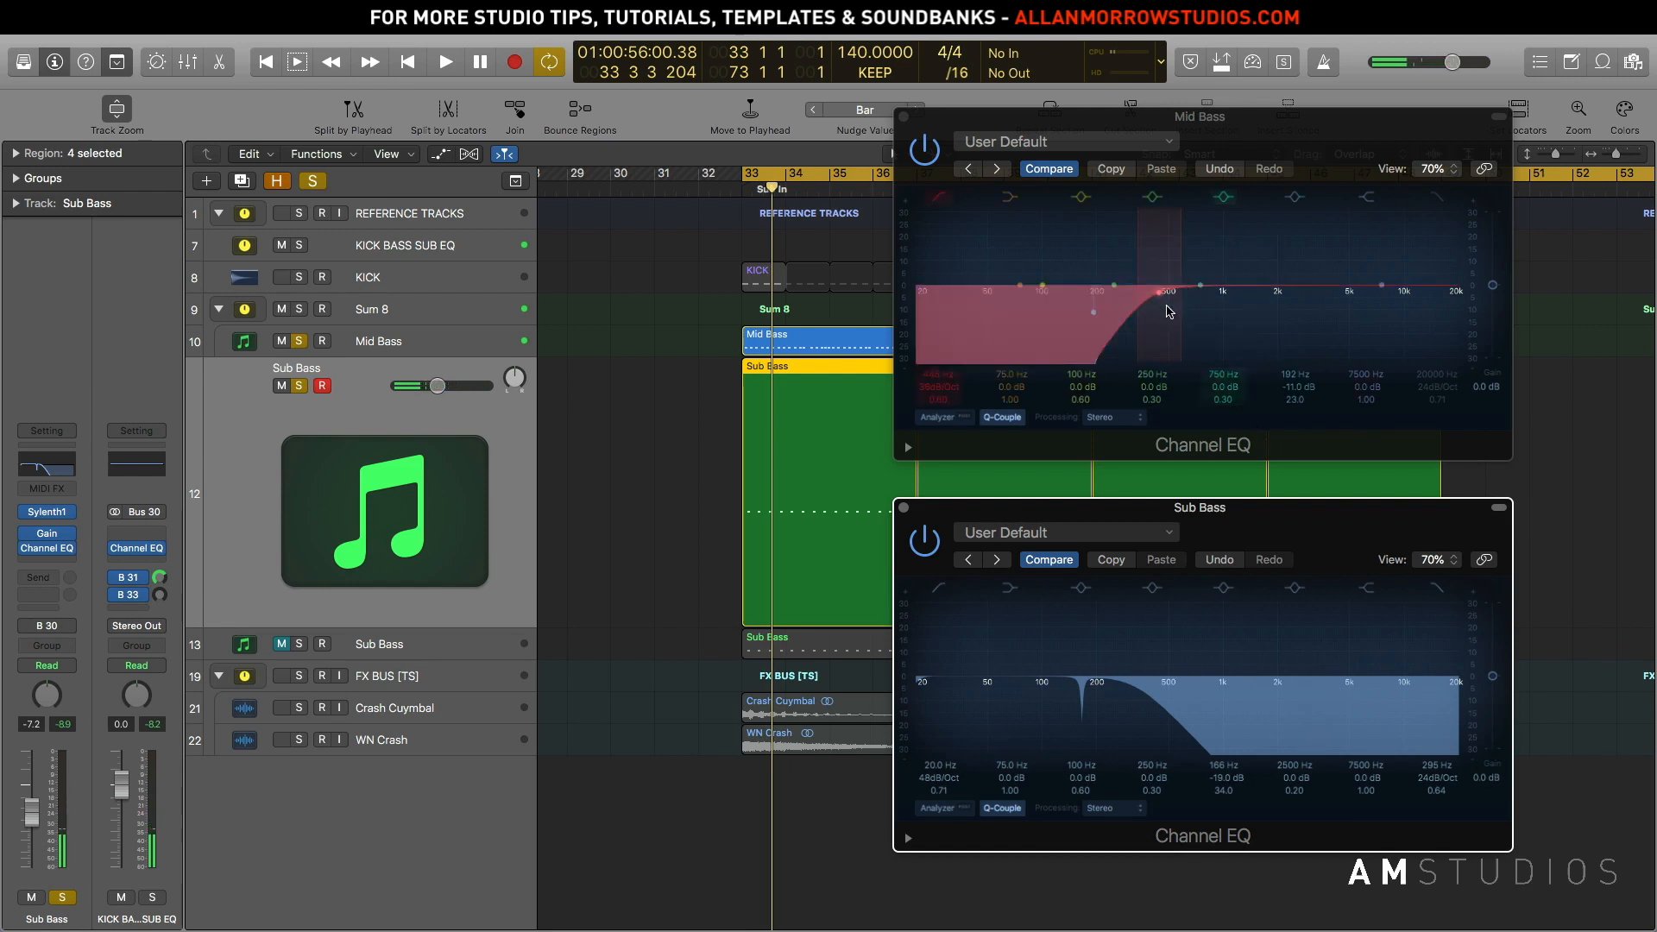
# Lower the Mid Bass low cut to about 190 and then 61 Hz, and the Sub Bass high cut to 122 and then 37.5 Hz
pyautogui.moveTo(1164, 302); pyautogui.dragTo(1094, 304)
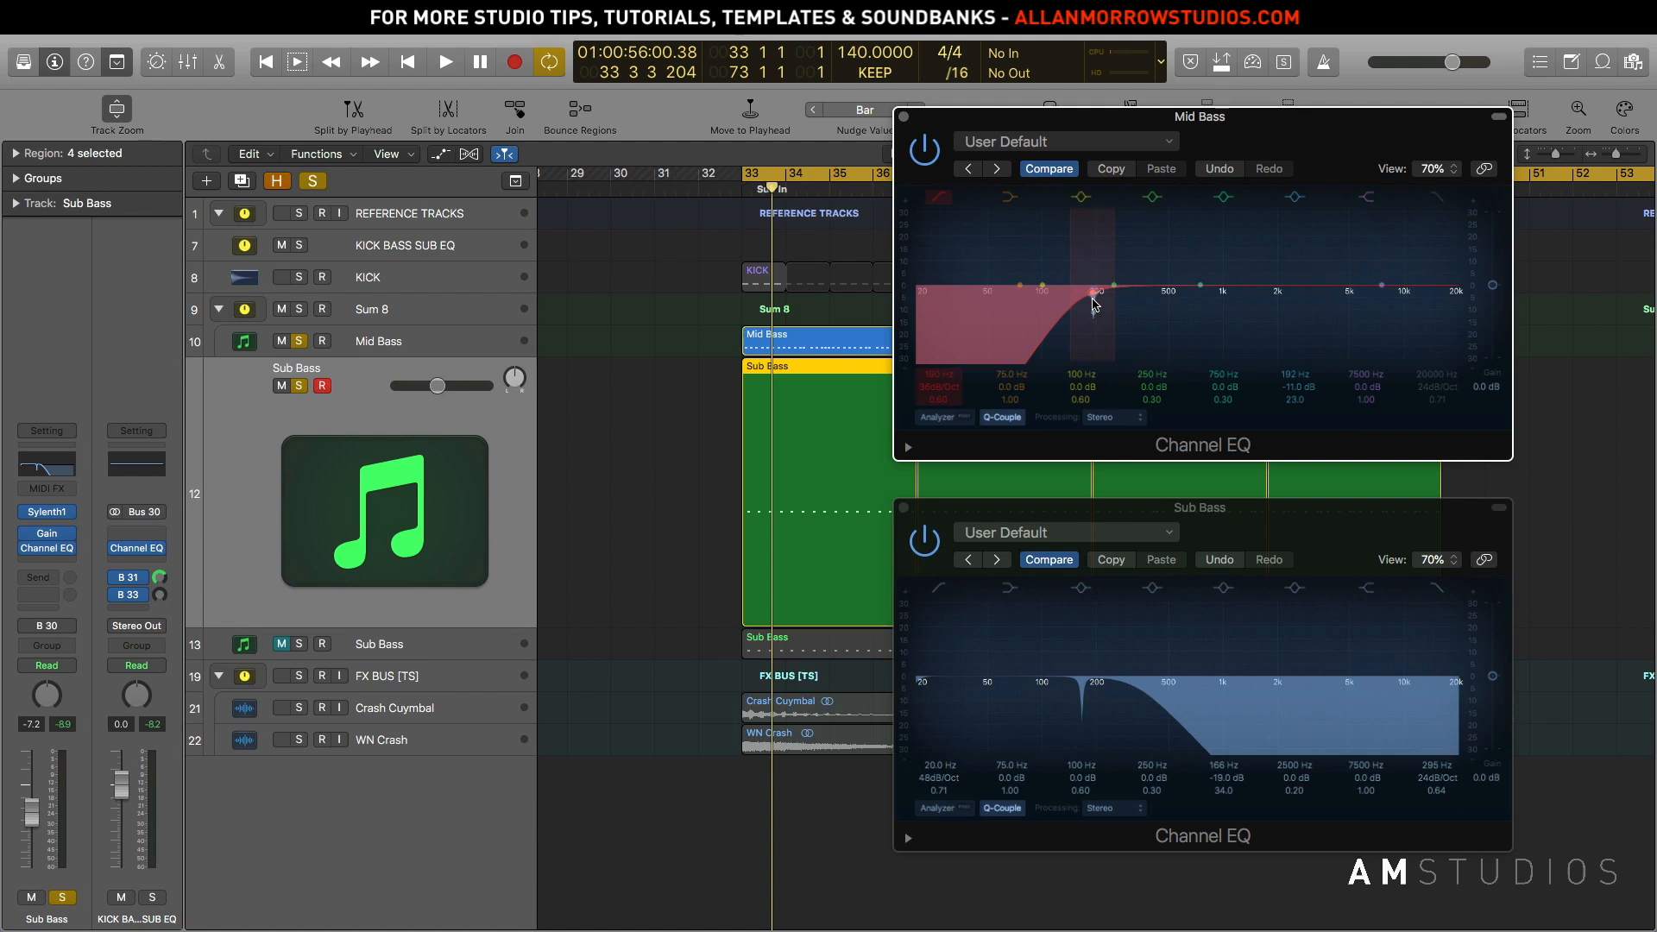
pyautogui.moveTo(1131, 697); pyautogui.dragTo(1058, 697)
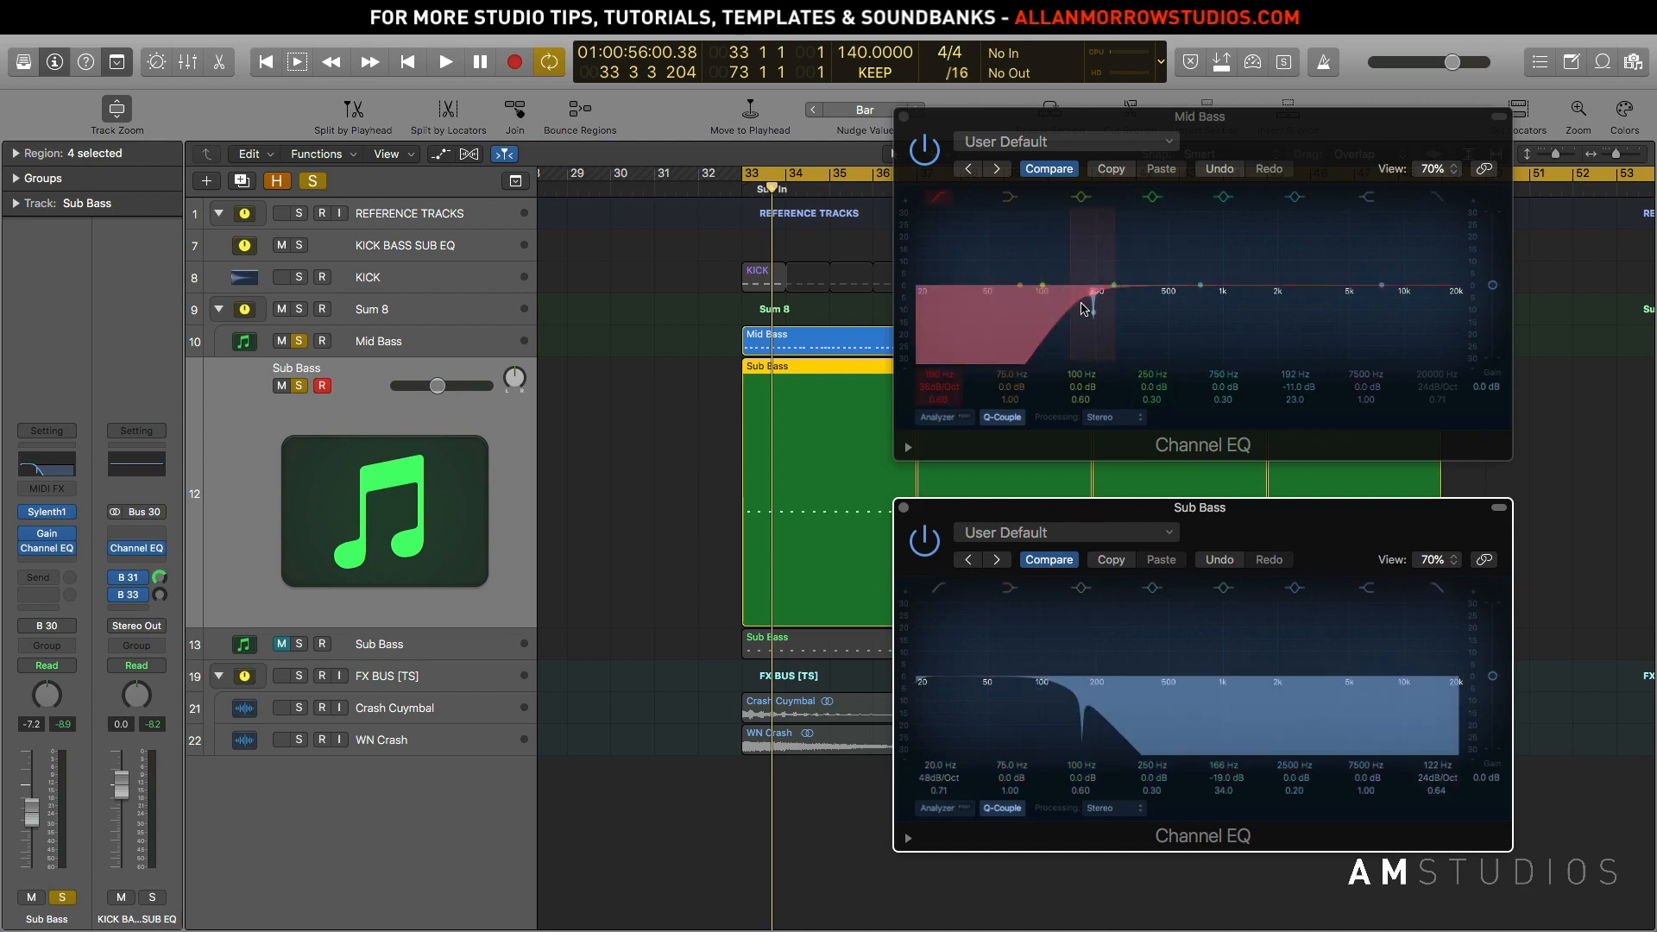
pyautogui.moveTo(1093, 299); pyautogui.dragTo(1001, 297)
pyautogui.press('space')
pyautogui.press('space')
pyautogui.moveTo(1055, 692); pyautogui.dragTo(968, 686)
pyautogui.press('space')
pyautogui.press('space')
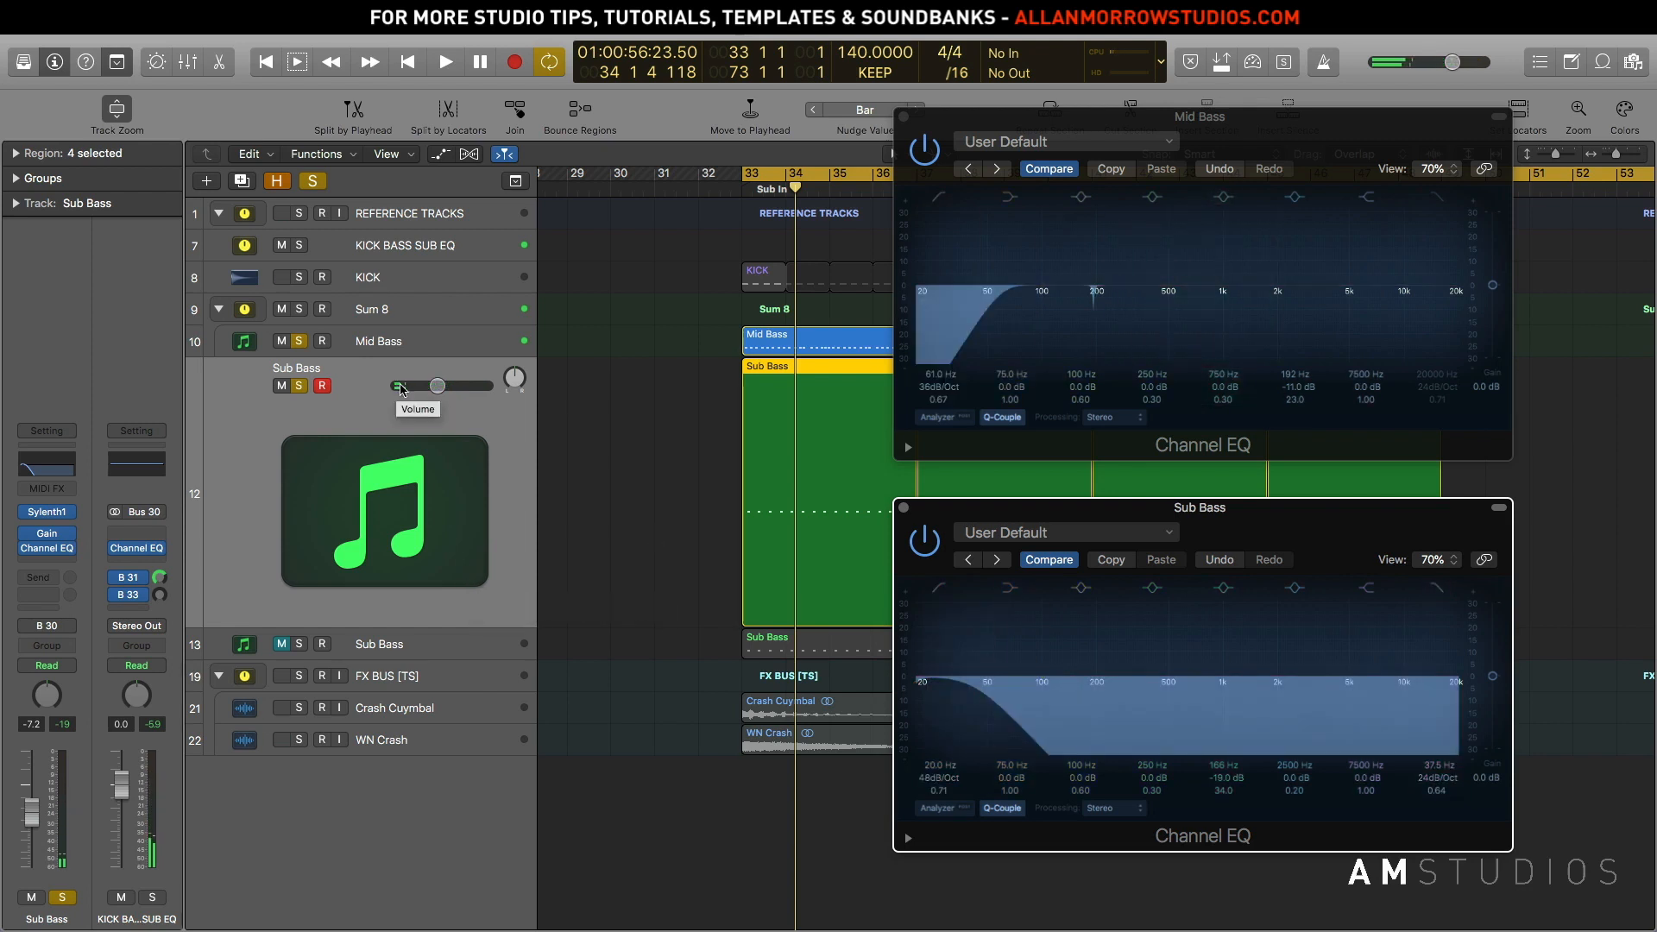
pyautogui.press('space')
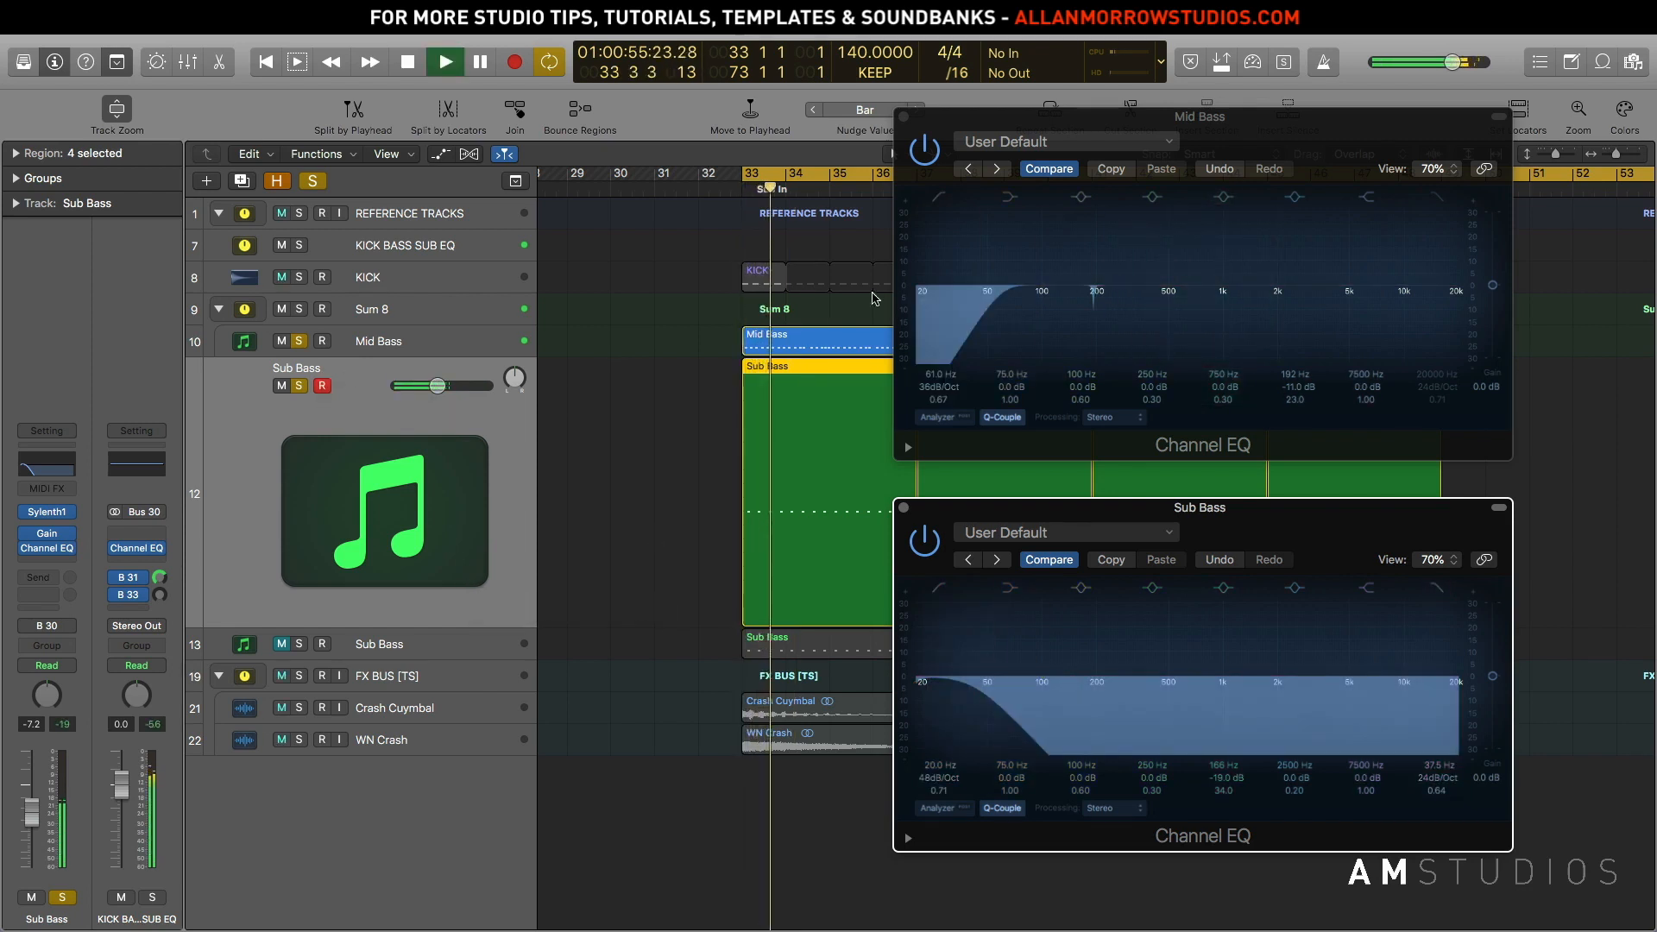
# Raise the Mid Bass low cut to 305 Hz and the Sub Bass high cut to 176 Hz during playback
pyautogui.press('space')
pyautogui.click(1009, 299)
pyautogui.moveTo(1011, 304); pyautogui.dragTo(1129, 293)
pyautogui.click(993, 690)
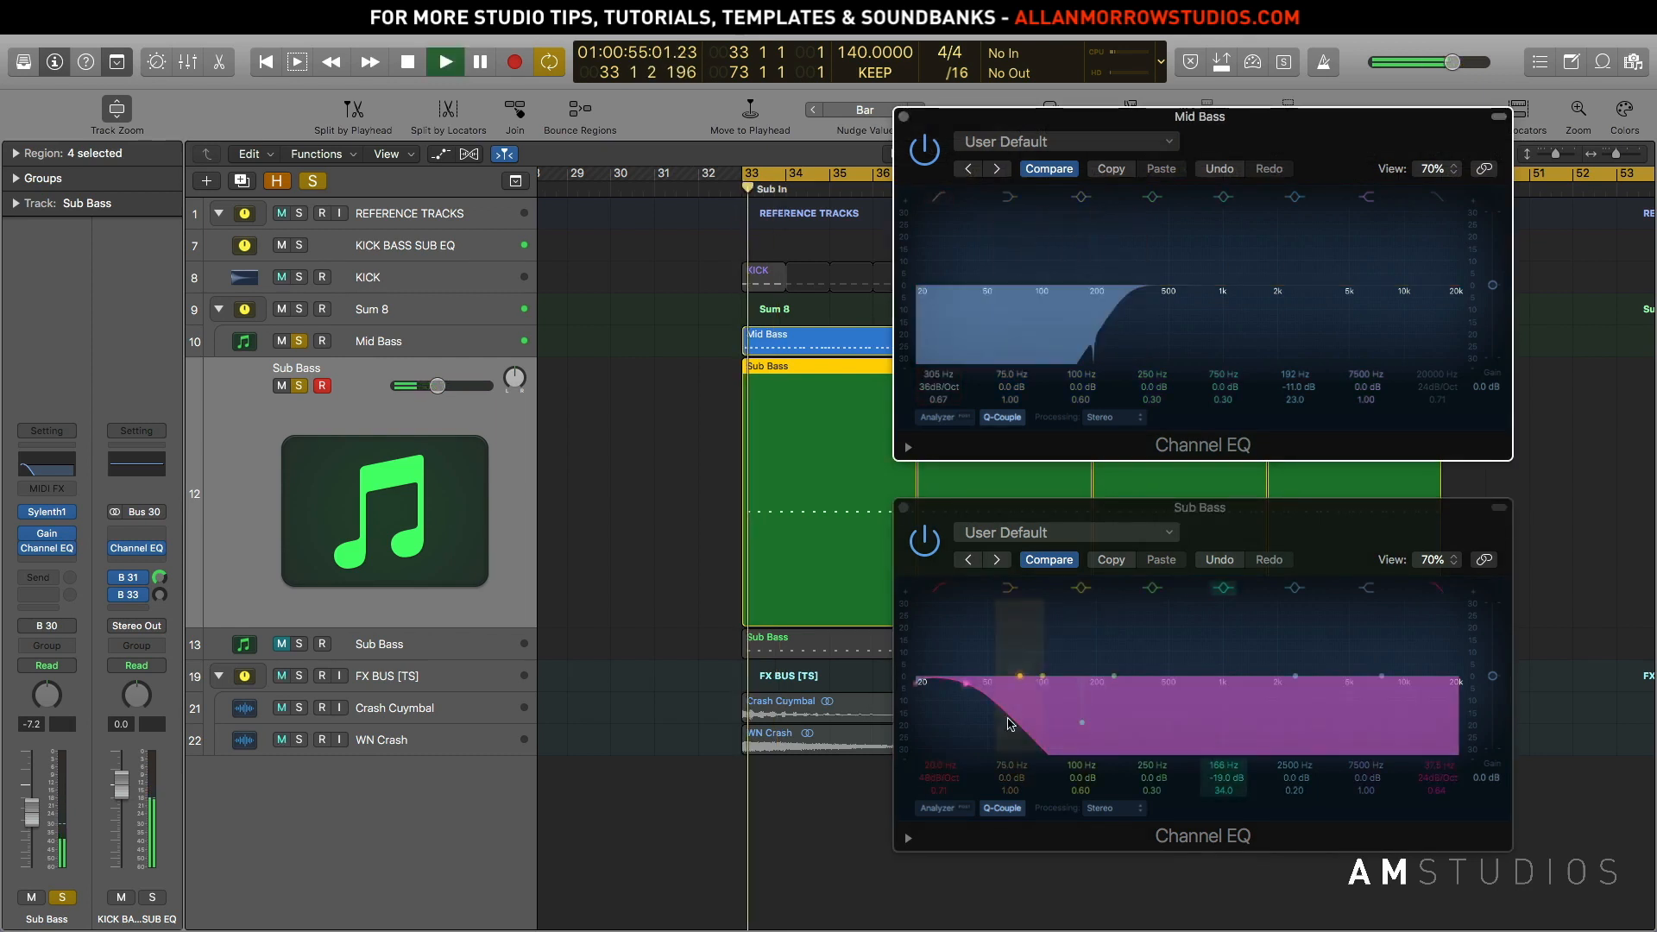
pyautogui.press('space')
pyautogui.moveTo(967, 687); pyautogui.dragTo(1093, 691)
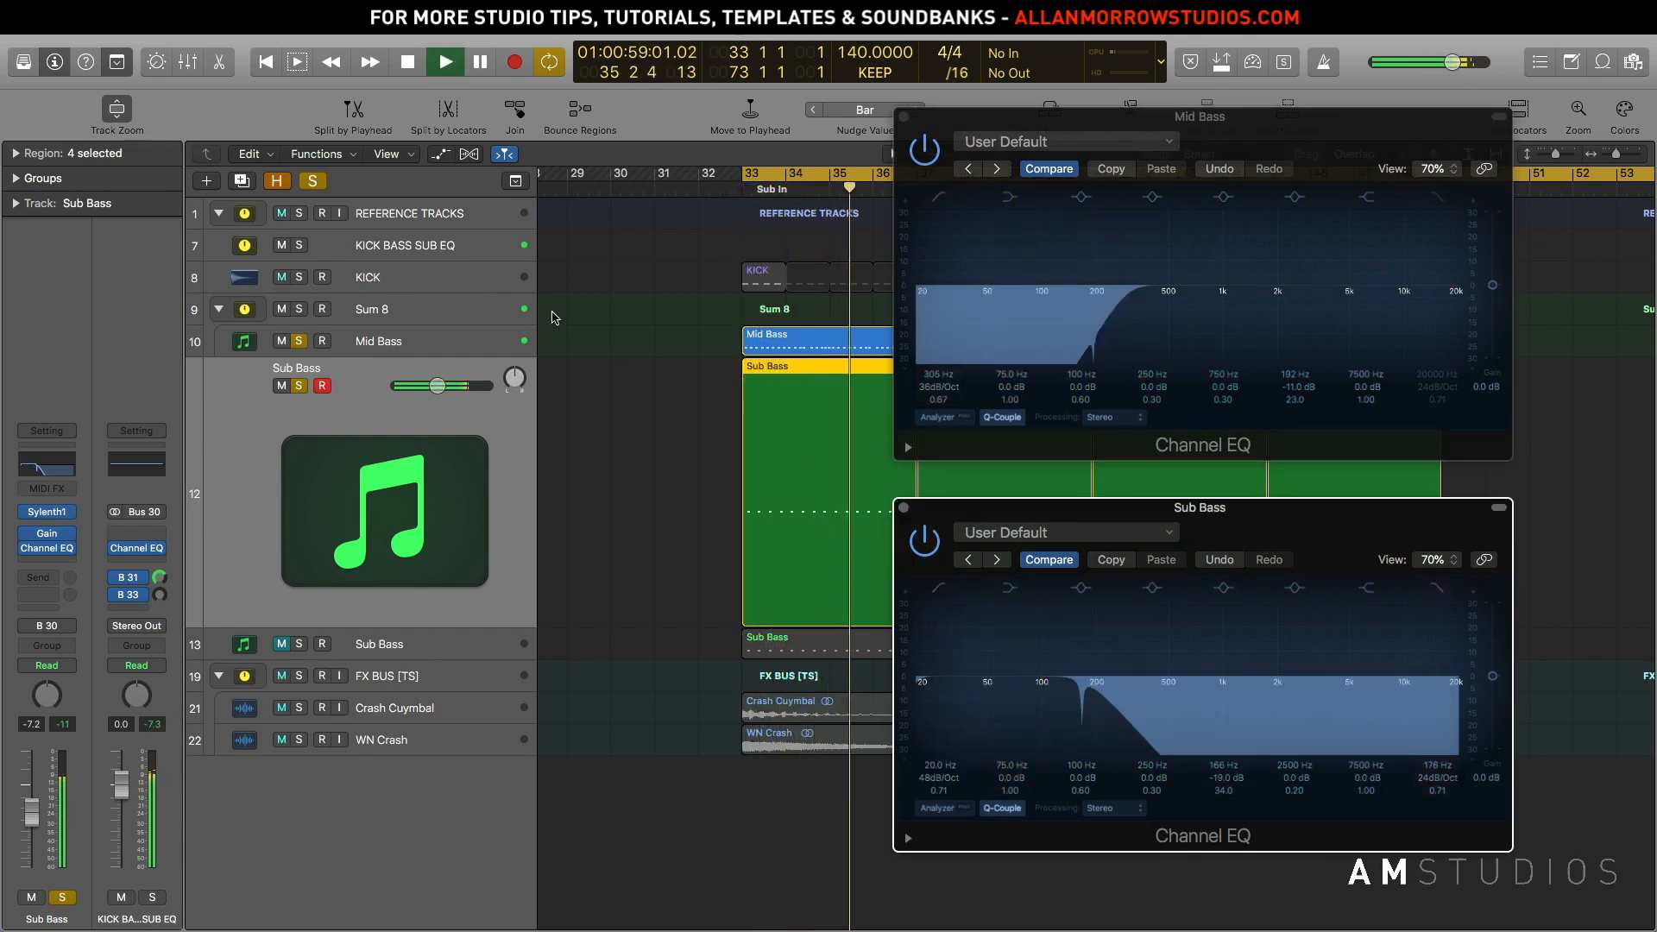
# Compare the bass layers in the full mix with all solos off, then with Mid Bass and Sub Bass soloed again
pyautogui.press('space')
pyautogui.click(313, 181)
pyautogui.press('space')
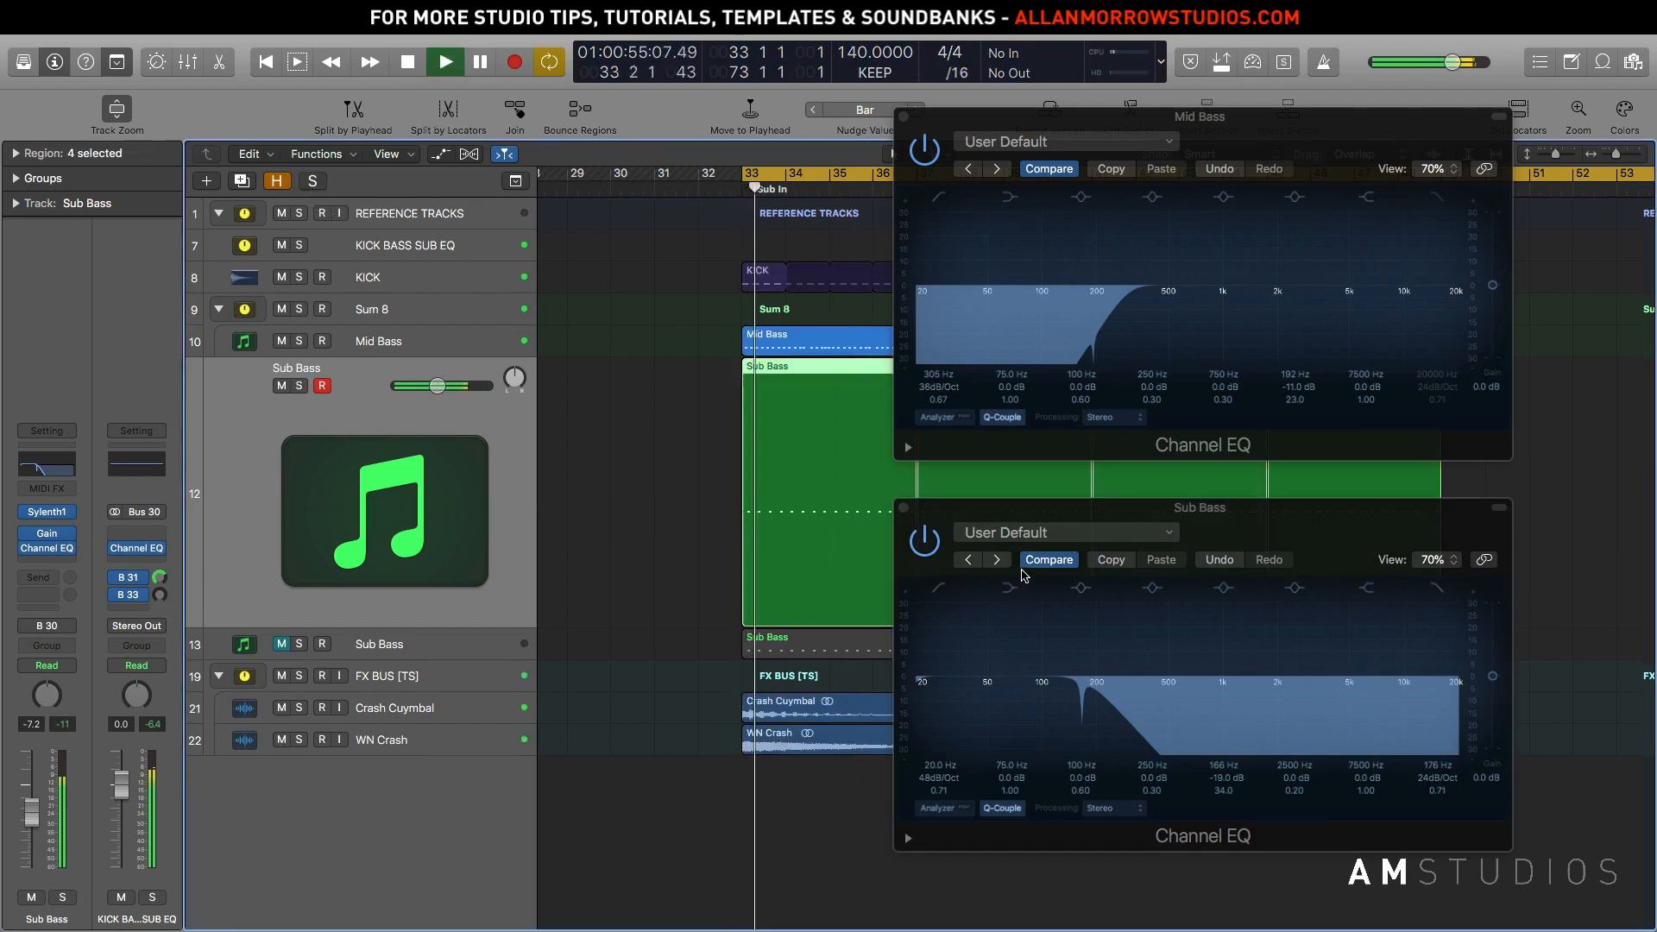
pyautogui.press('space')
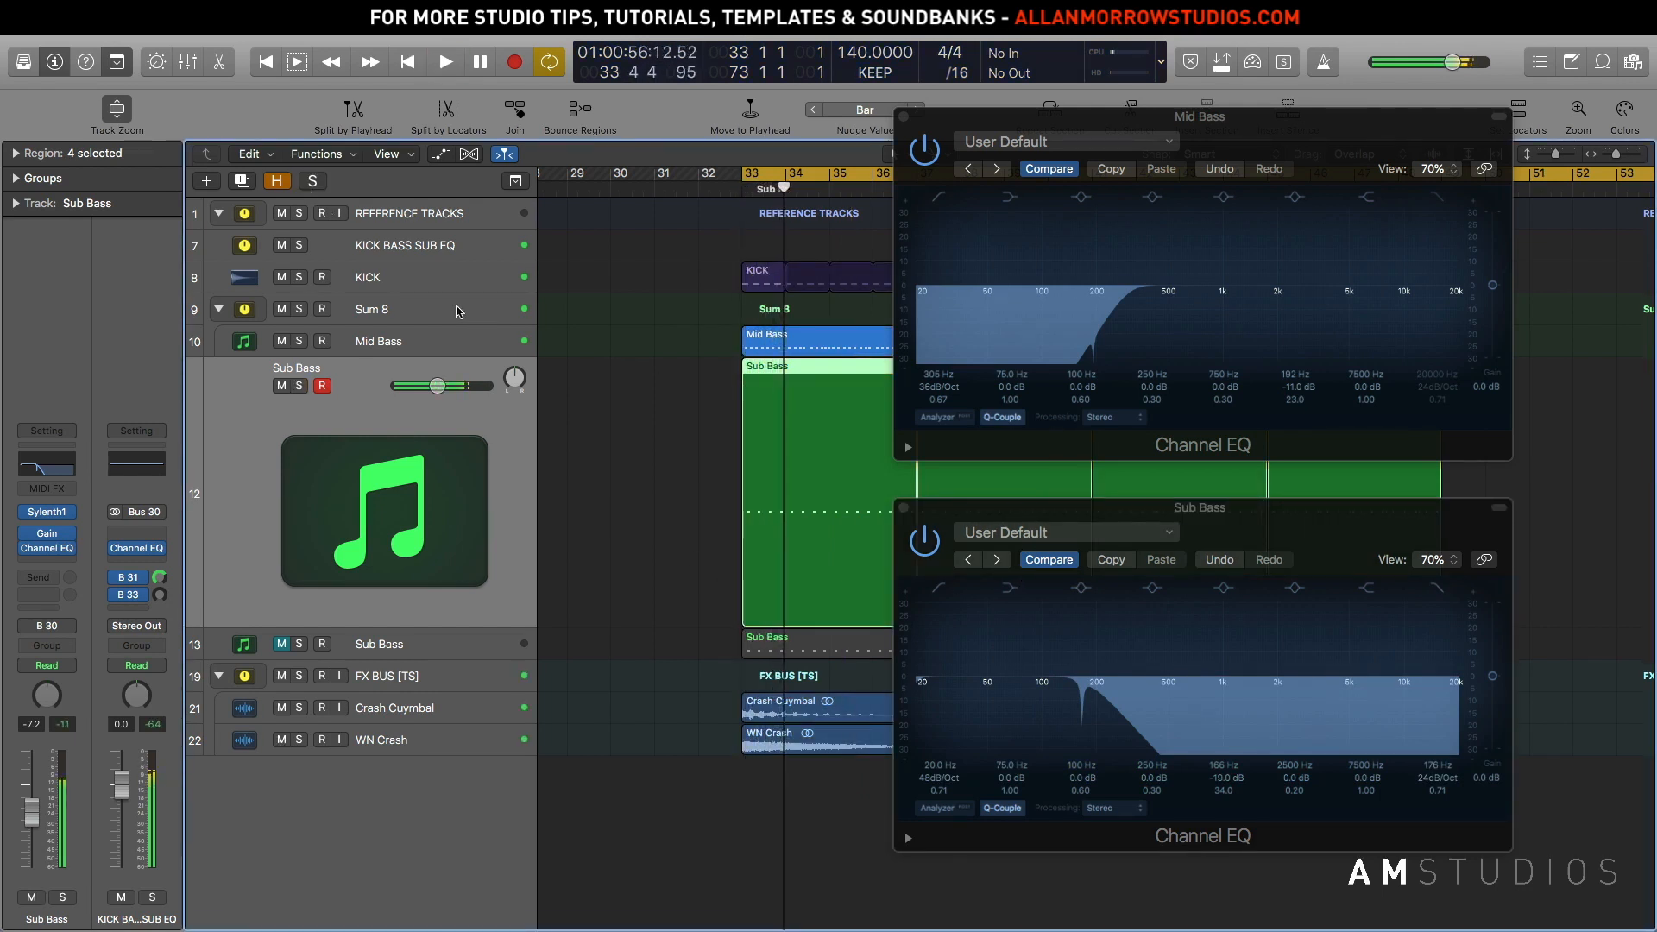
pyautogui.click(300, 385)
pyautogui.press('space')
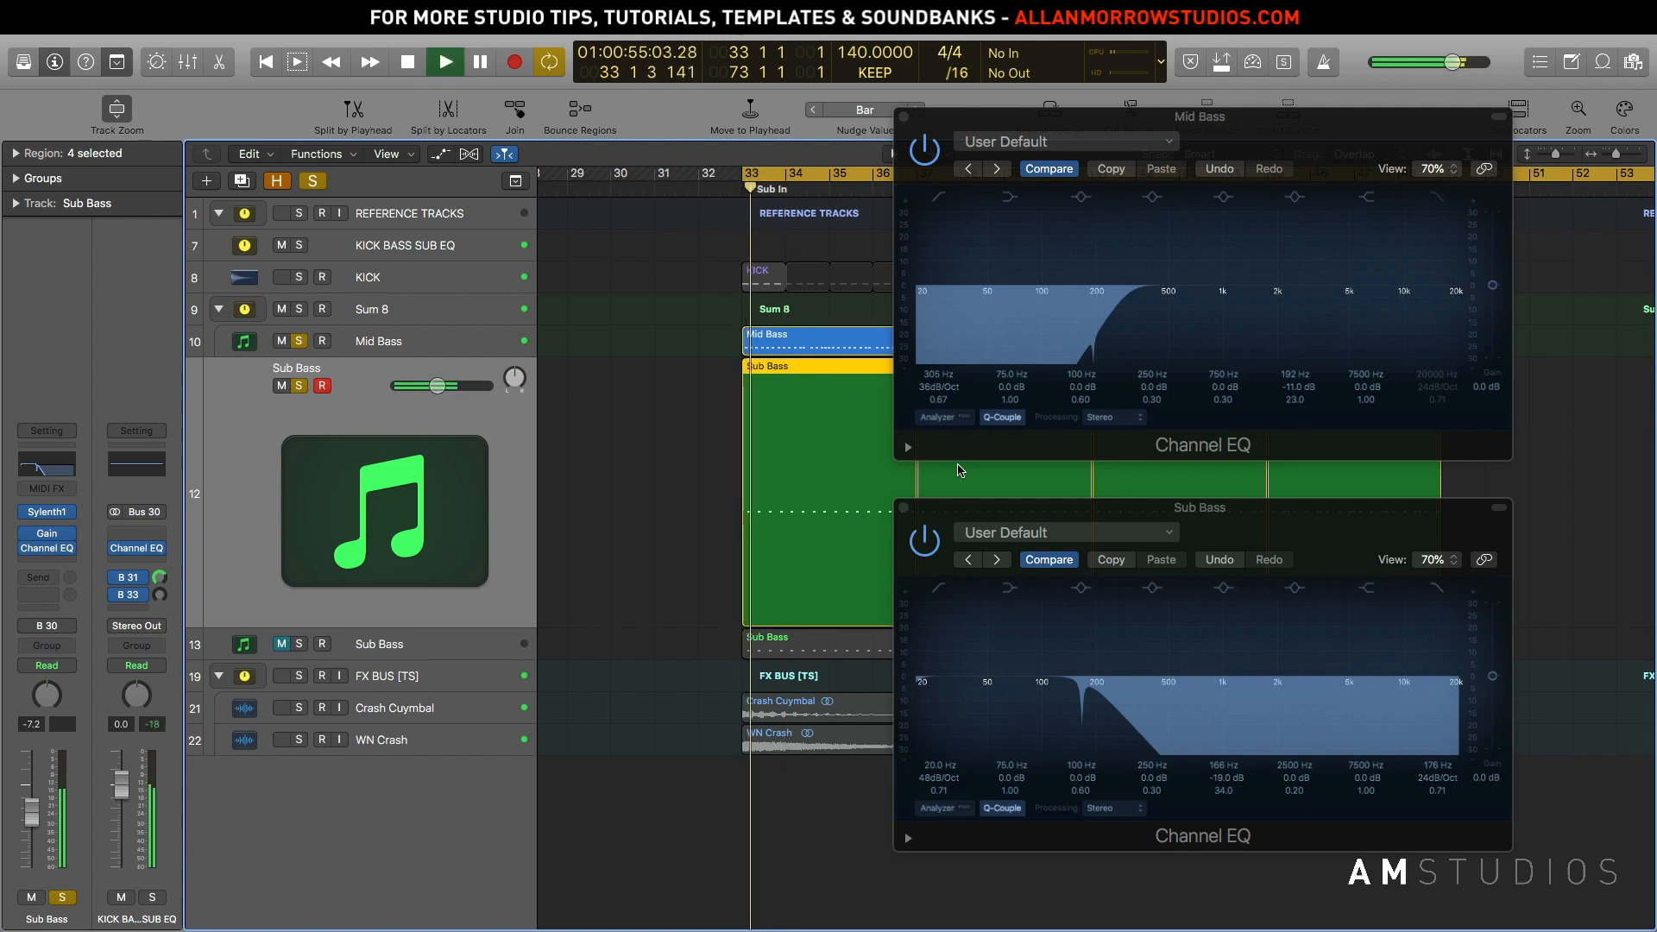
# Raise the Sub Bass high cut to 260 Hz and audition it with Mid Bass
pyautogui.click(1089, 686)
pyautogui.click(1091, 688)
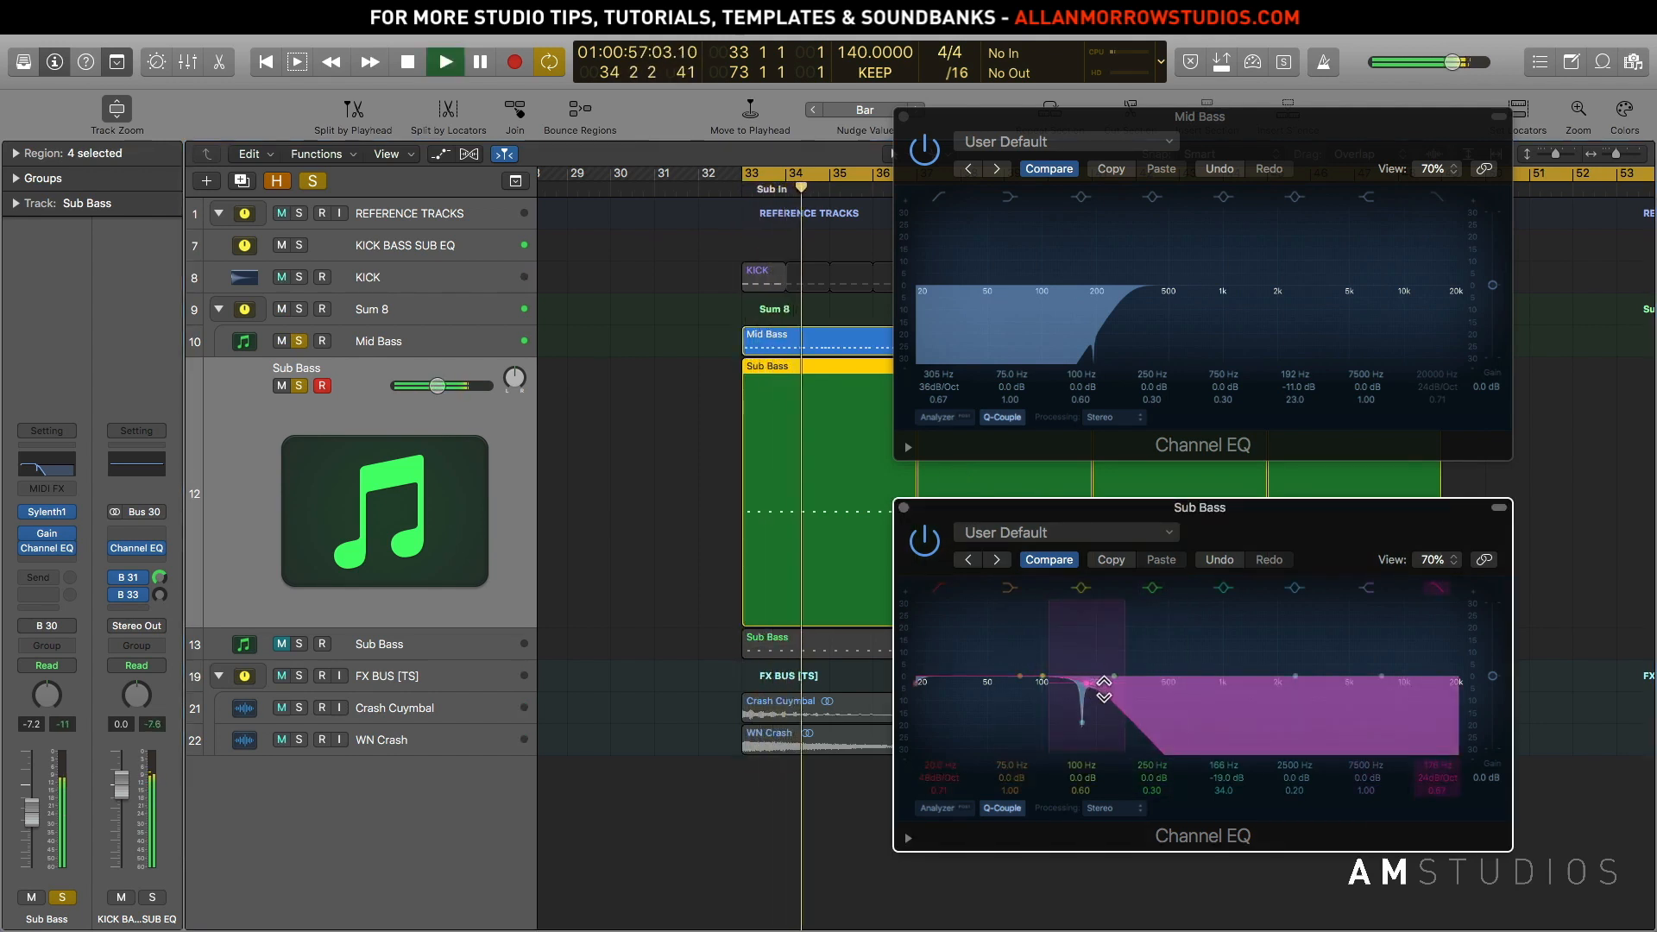
pyautogui.press('space')
pyautogui.moveTo(1091, 688); pyautogui.dragTo(1115, 686)
pyautogui.press('space')
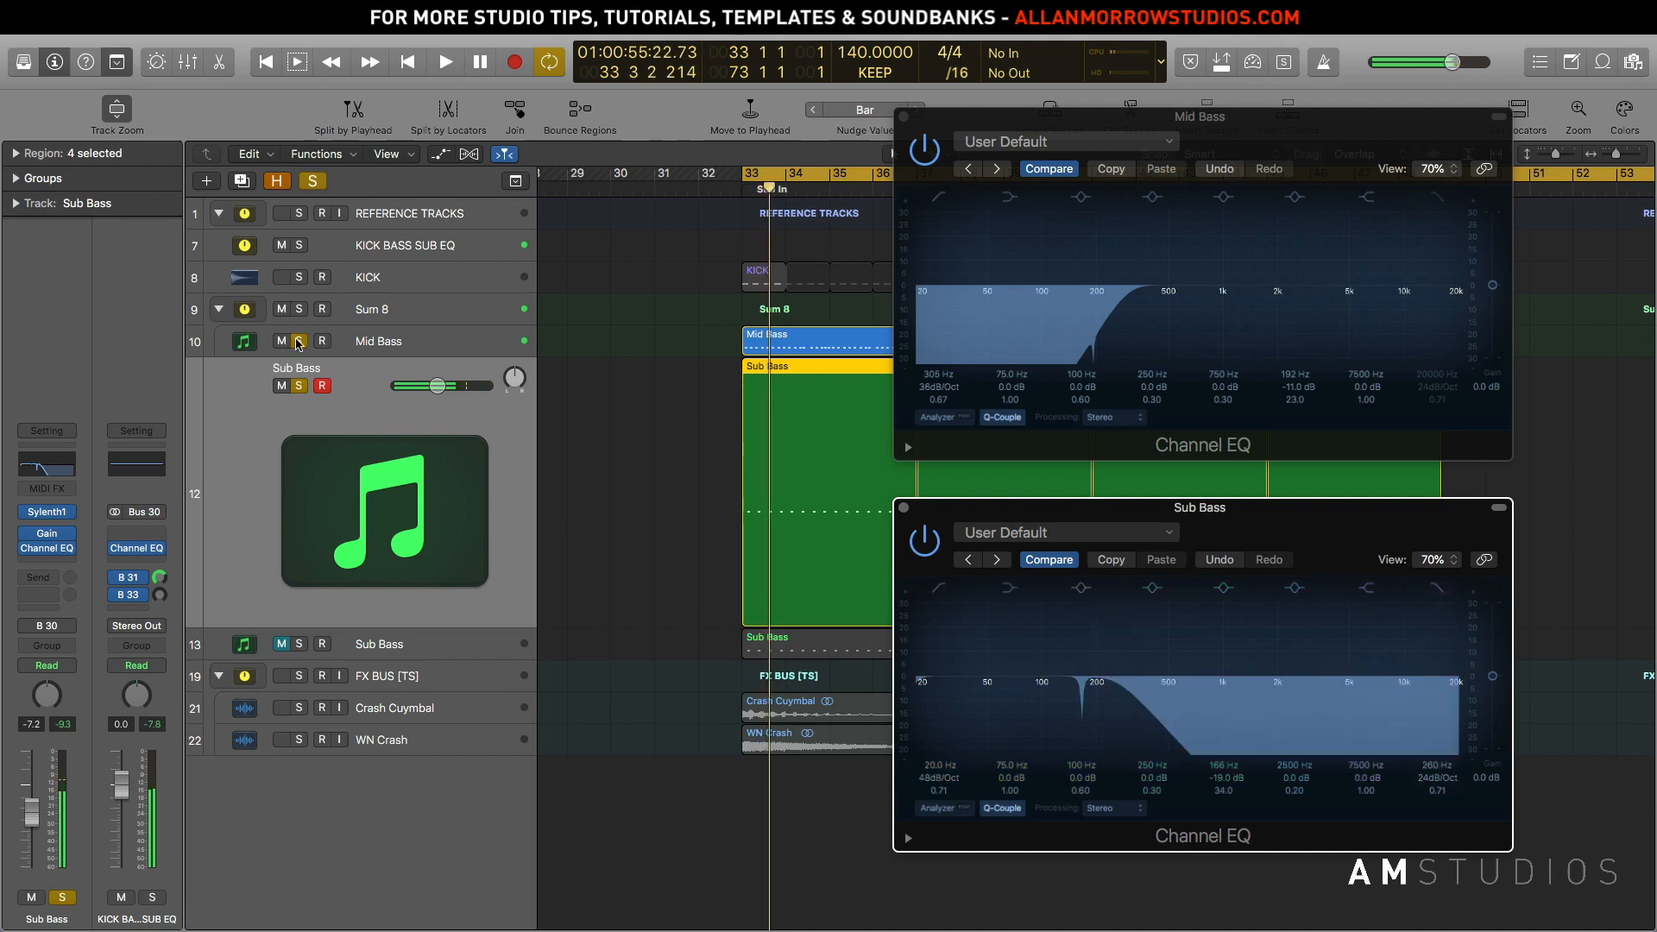
# Listen to Sub Bass alone while raising its high cut to 385 Hz, then solo Mid Bass with it again
pyautogui.click(298, 342)
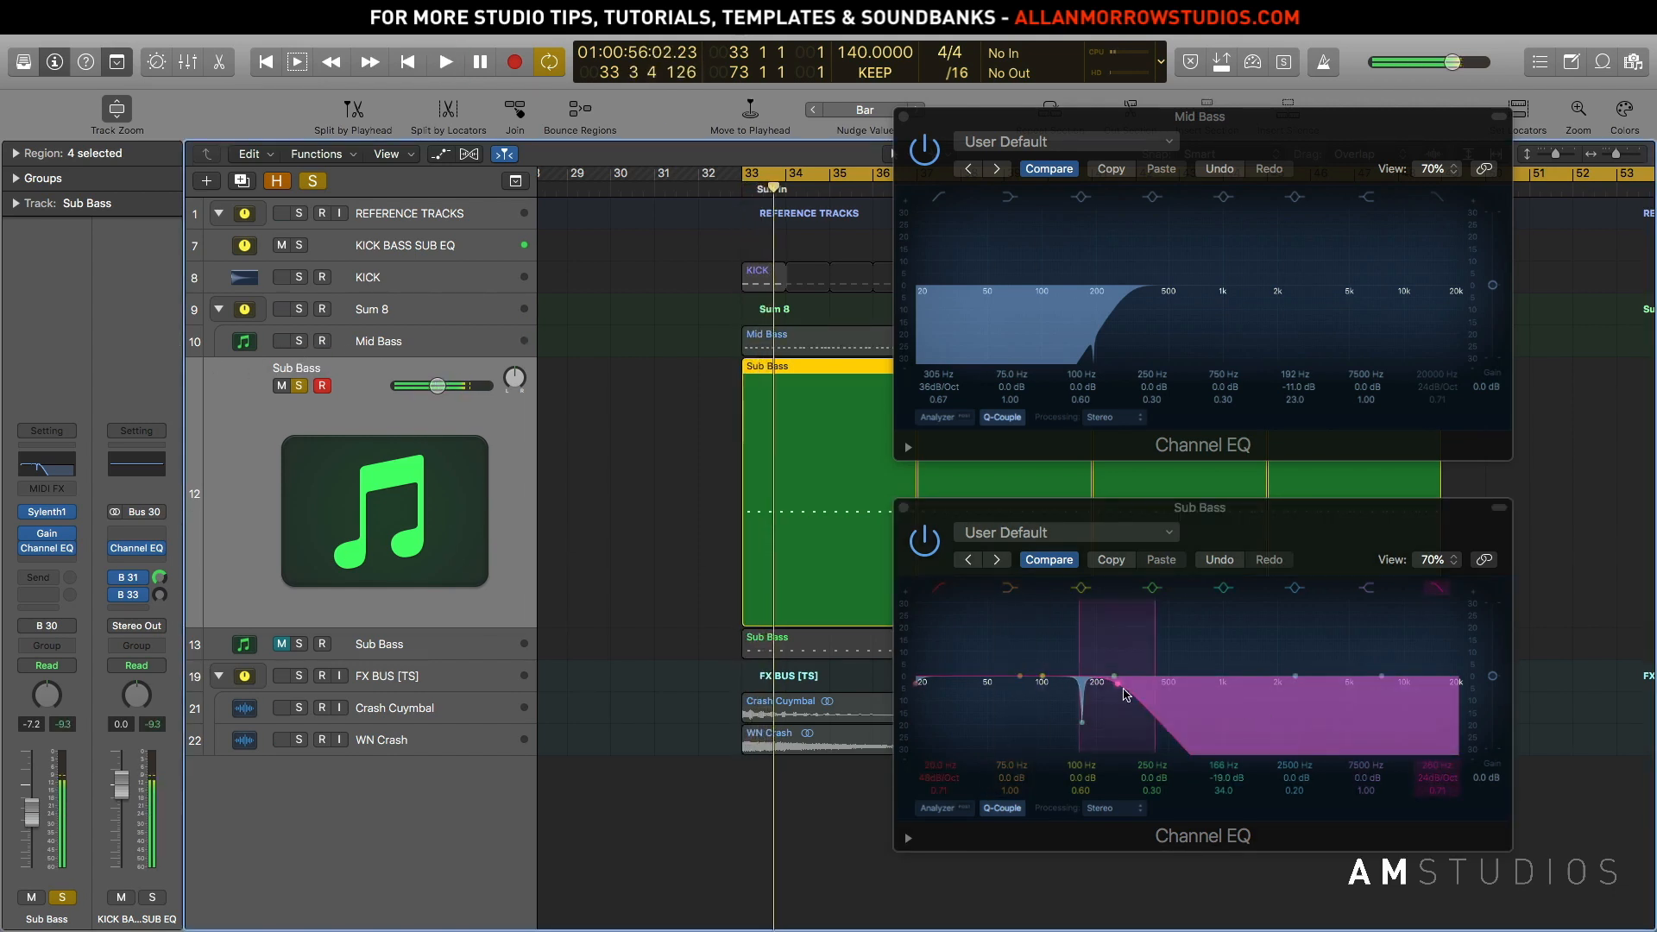
pyautogui.moveTo(1121, 686); pyautogui.dragTo(1147, 683)
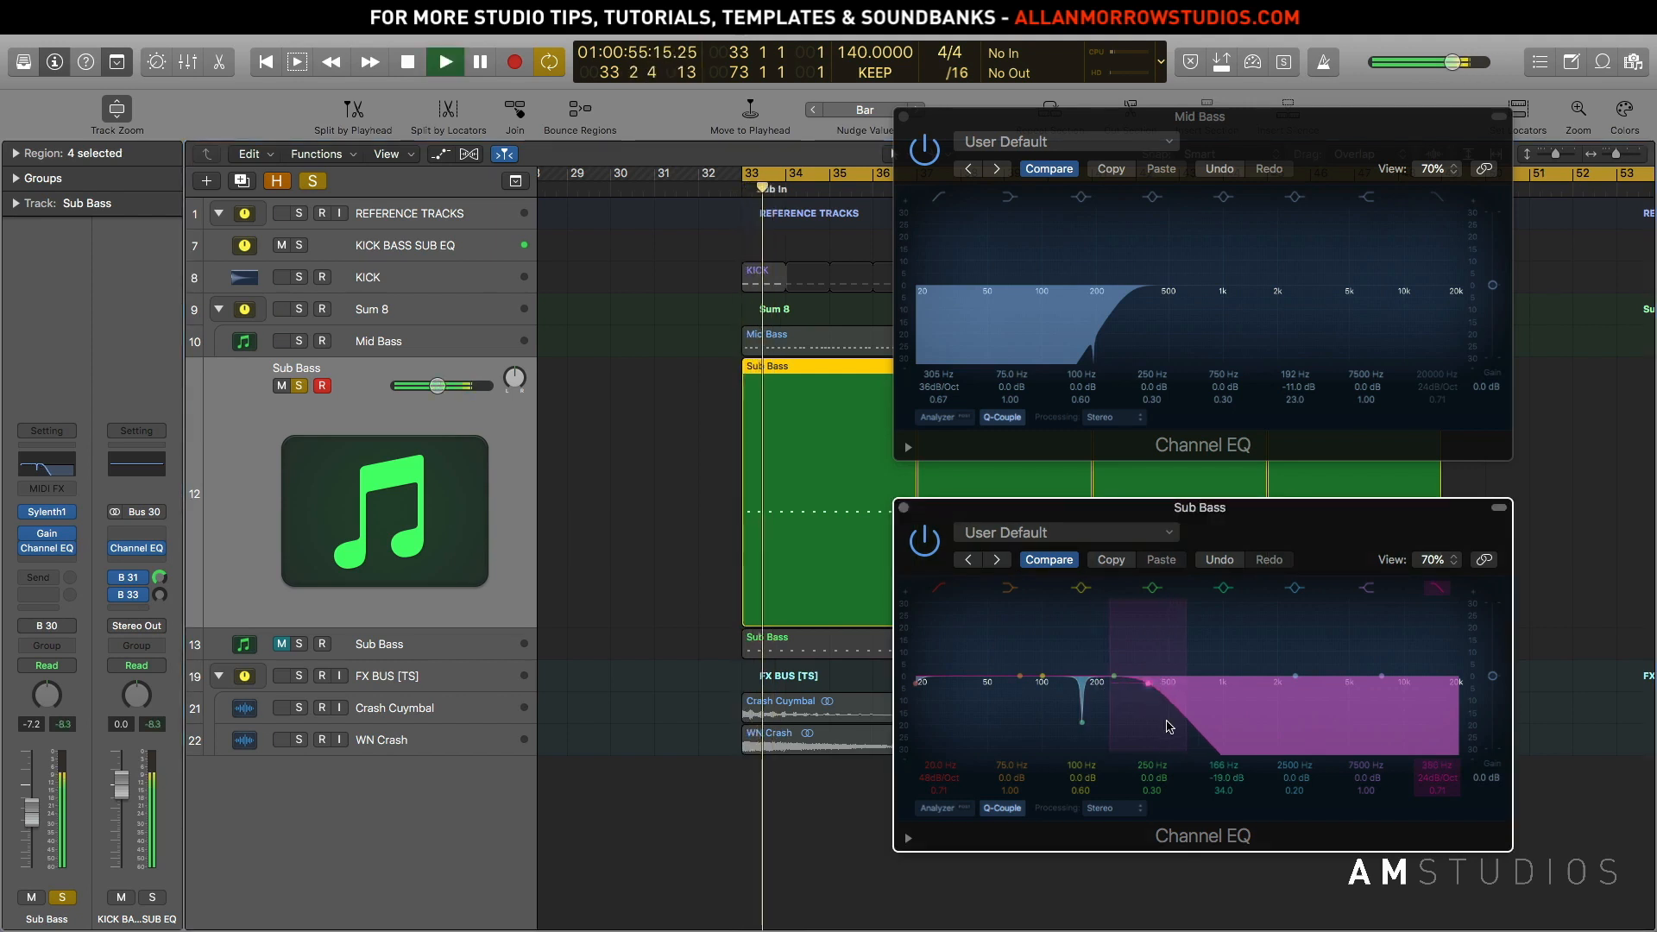
pyautogui.click(298, 341)
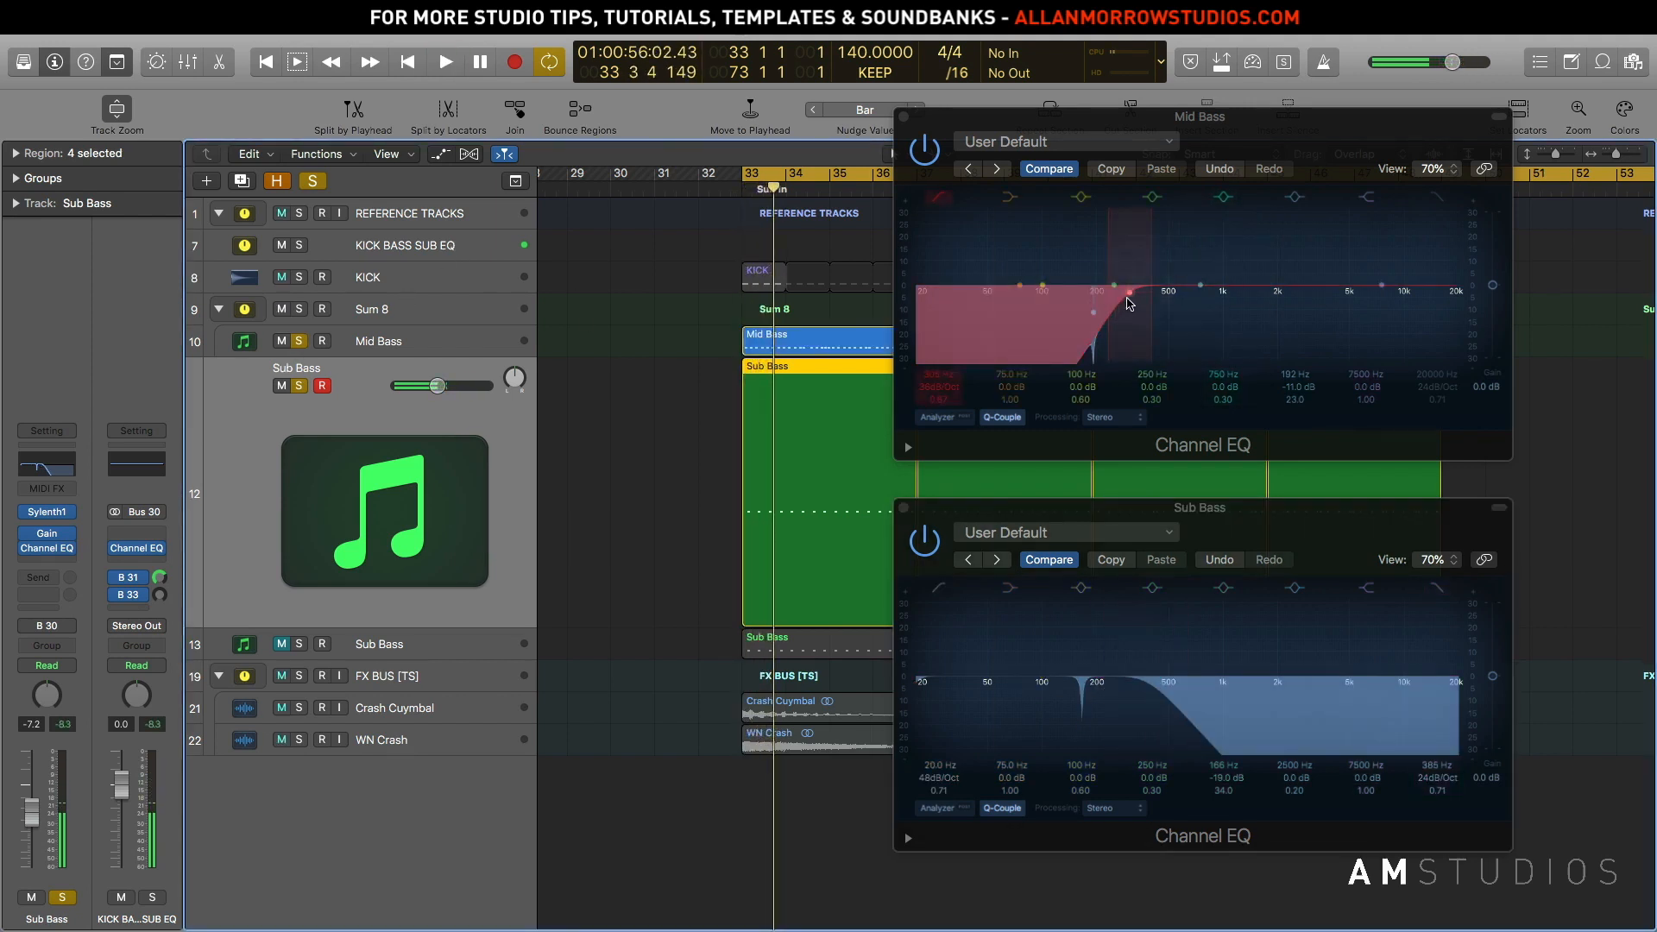
# Set the Mid Bass low cut to 52 Hz and the Sub Bass high cut to 37 Hz with Q 0.79, auditioning the layers
pyautogui.press('space')
pyautogui.moveTo(1130, 293); pyautogui.dragTo(991, 295)
pyautogui.press('space')
pyautogui.press('s')
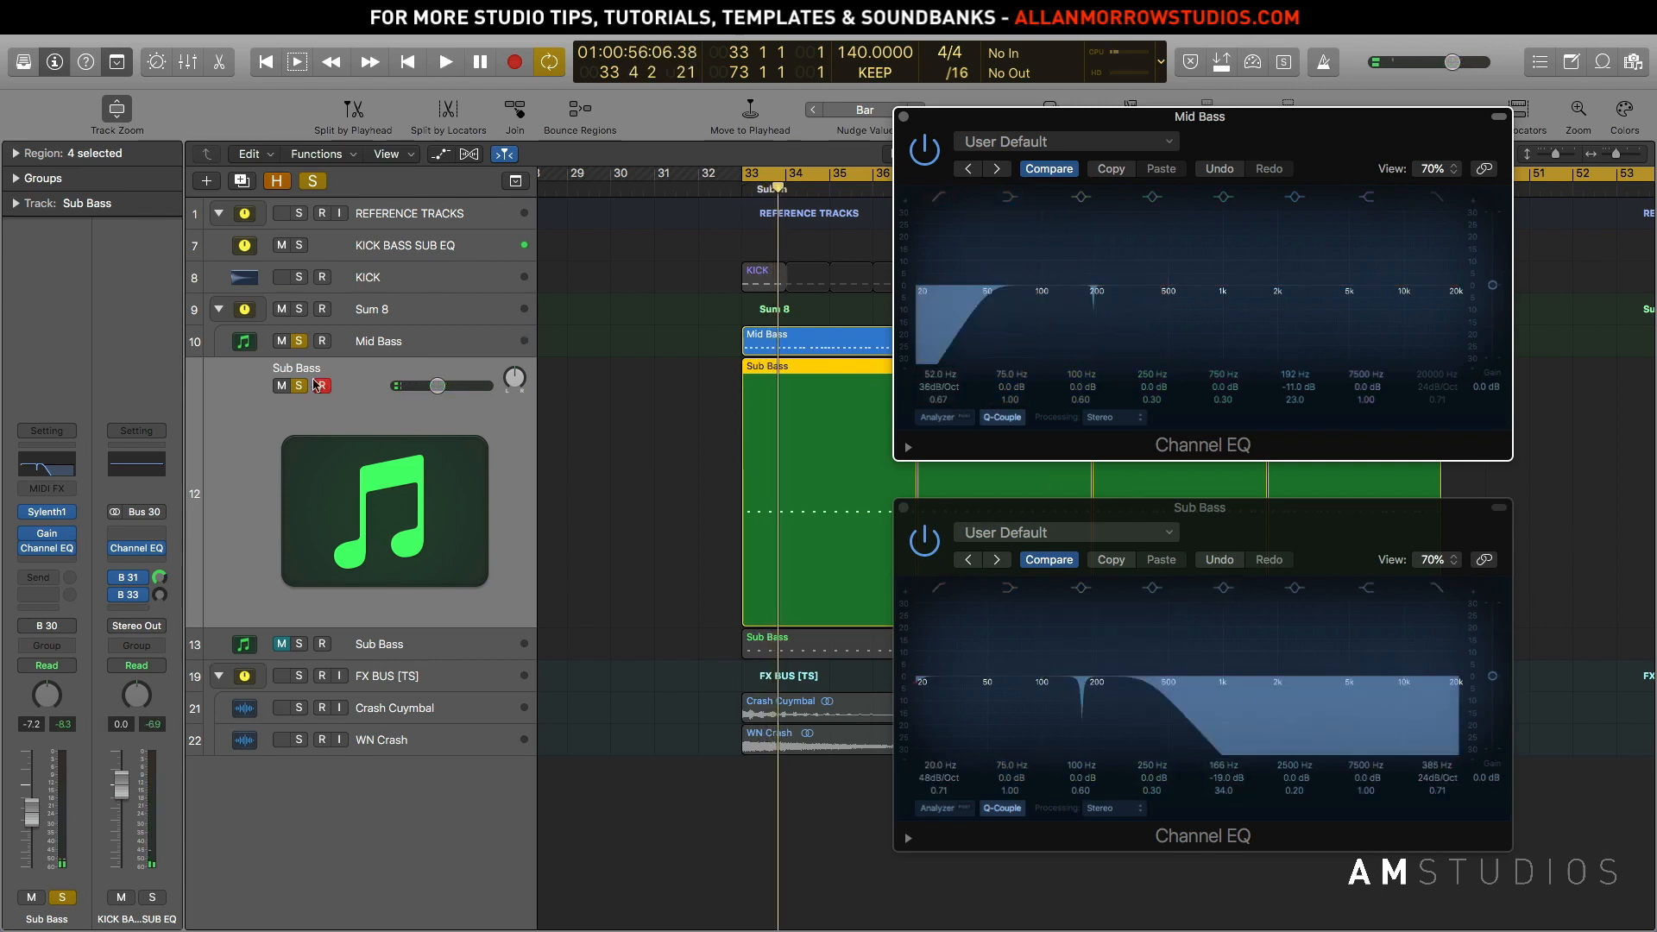
pyautogui.press('space')
pyautogui.press('space')
pyautogui.moveTo(1145, 688); pyautogui.dragTo(949, 685)
pyautogui.press('space')
pyautogui.press('space')
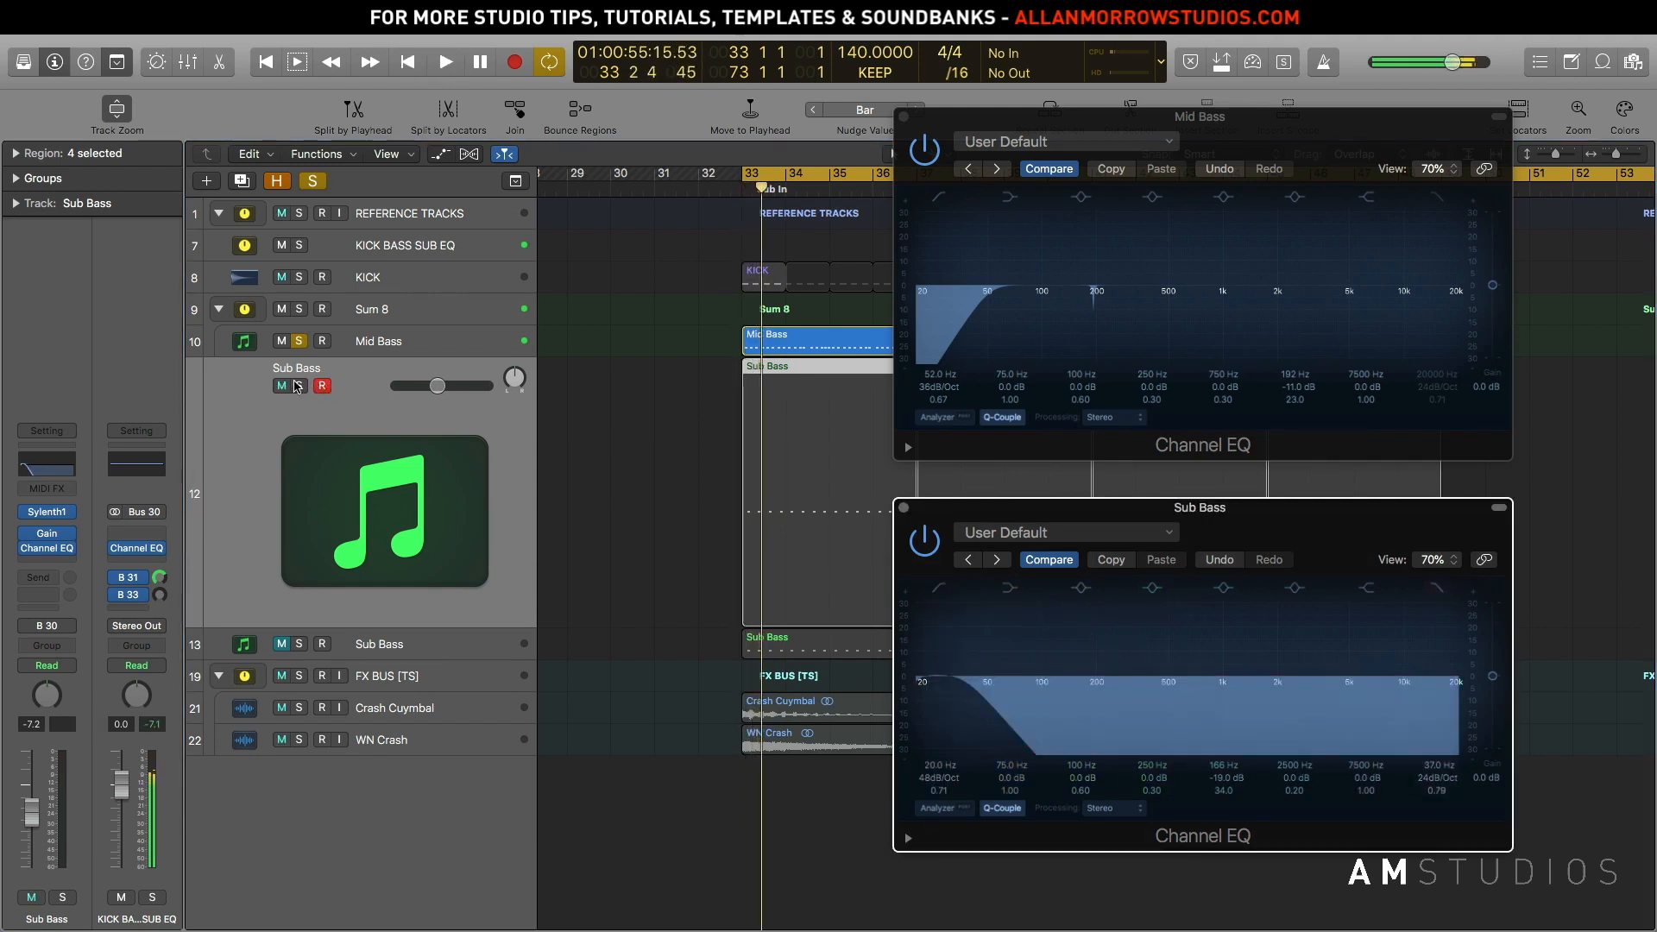
# Solo Sub Bass alongside Mid Bass again, audition both, and shift the Mid Bass Channel EQ window slightly
pyautogui.click(299, 385)
pyautogui.press('space')
pyautogui.press('space')
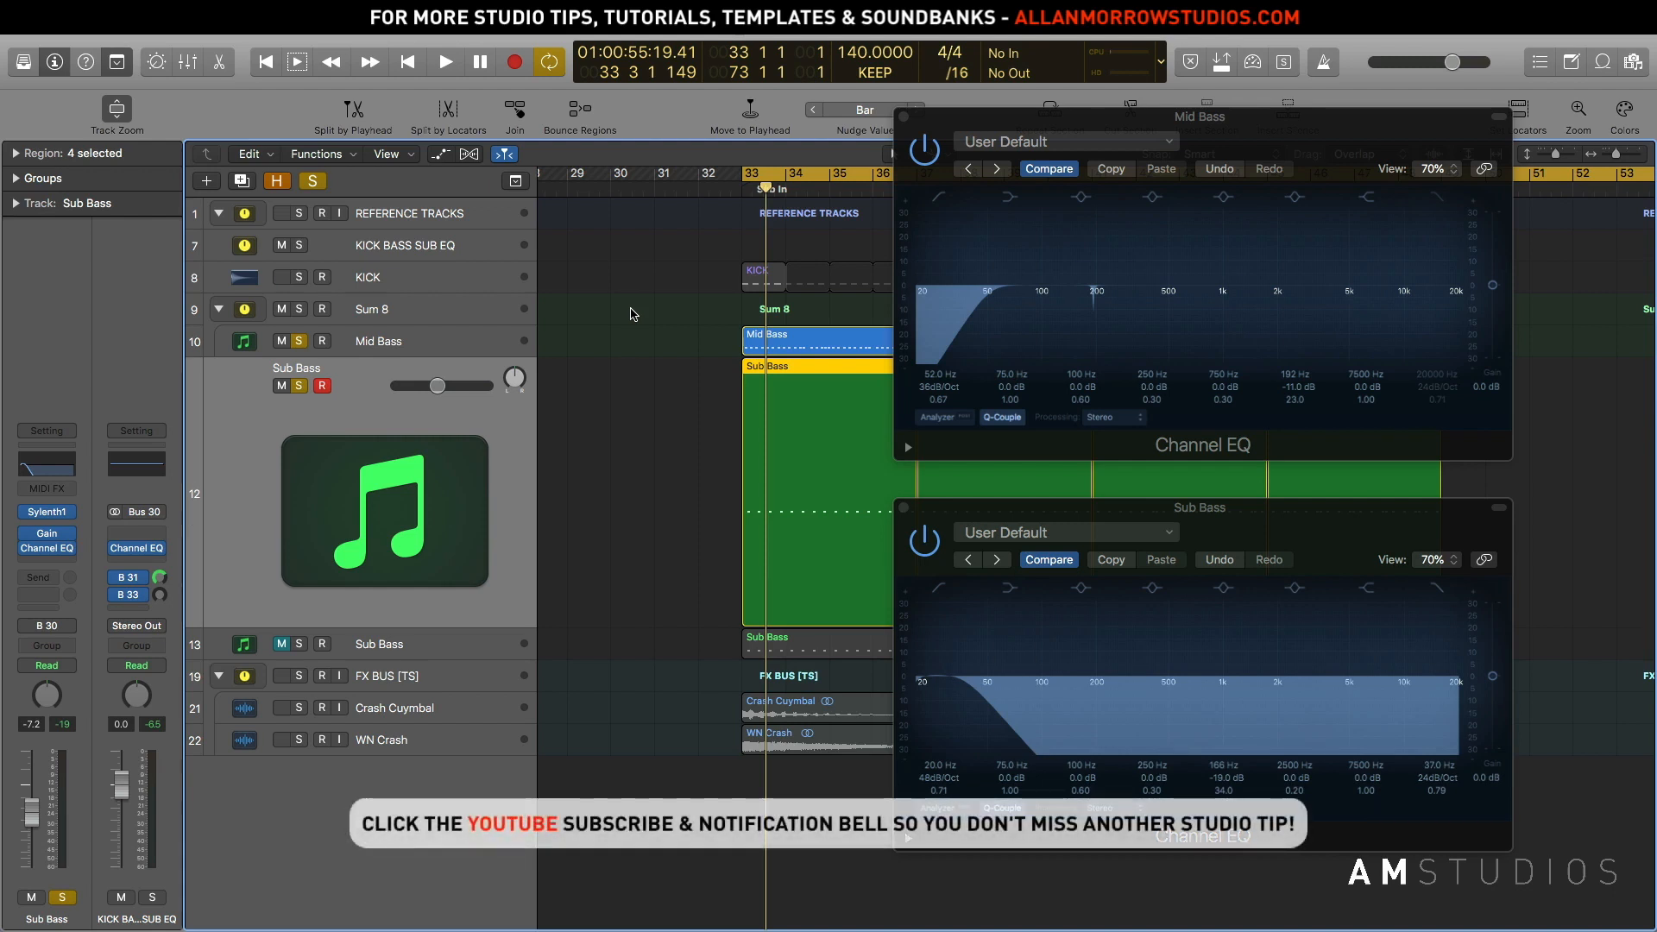
pyautogui.moveTo(1015, 118); pyautogui.dragTo(1036, 120)
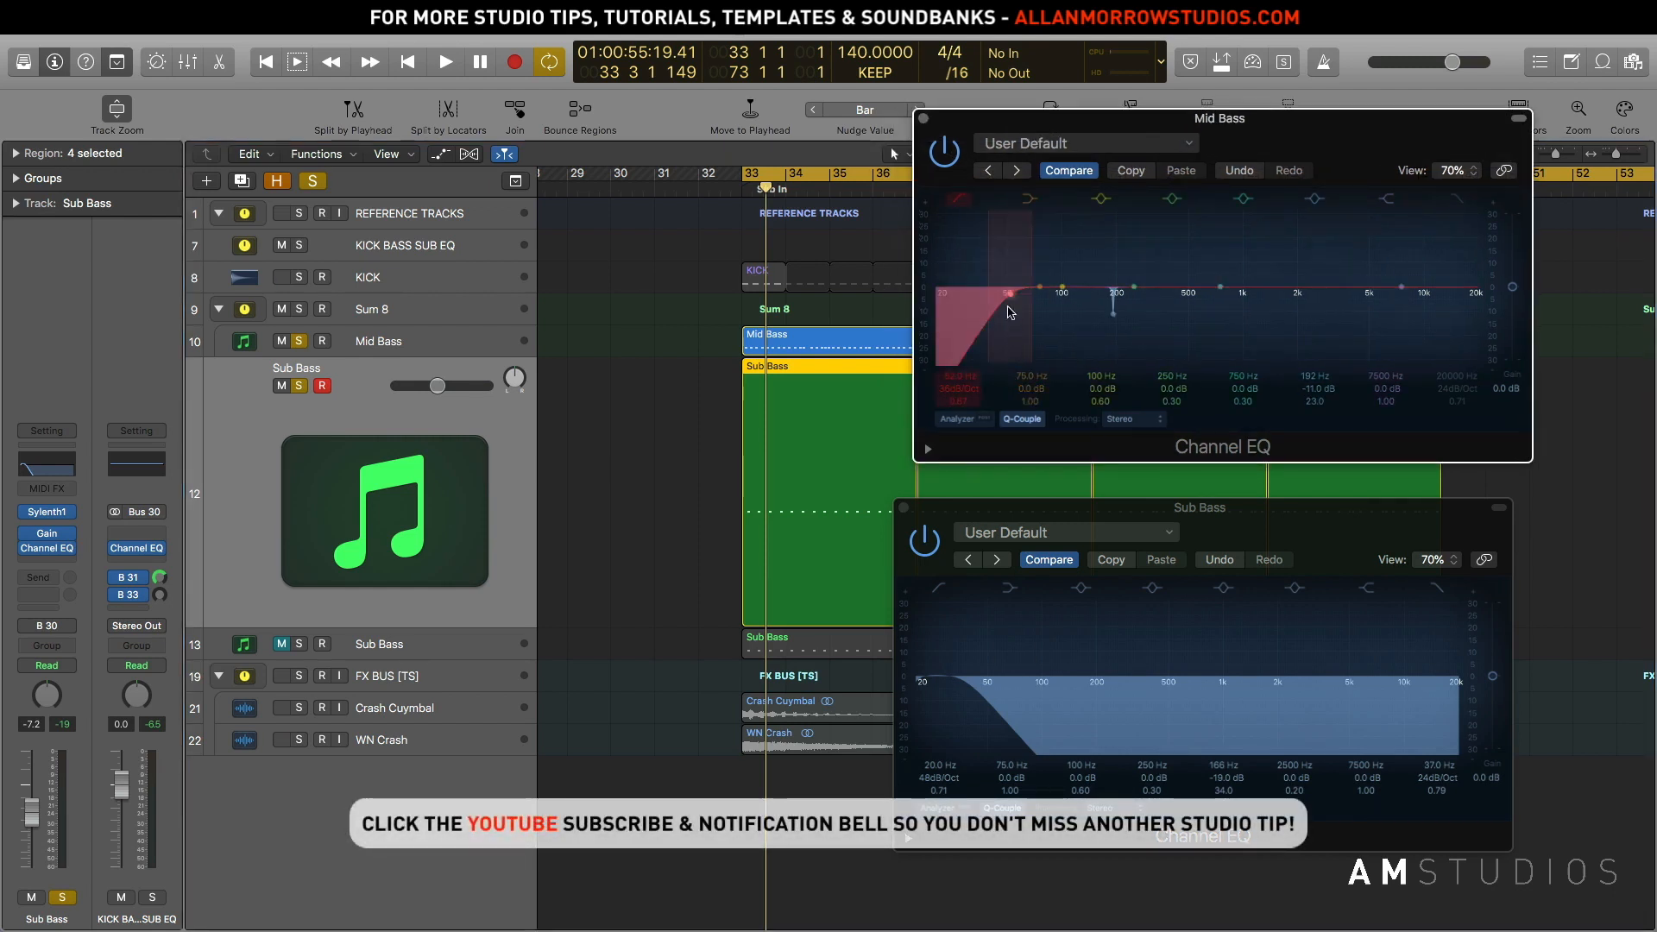